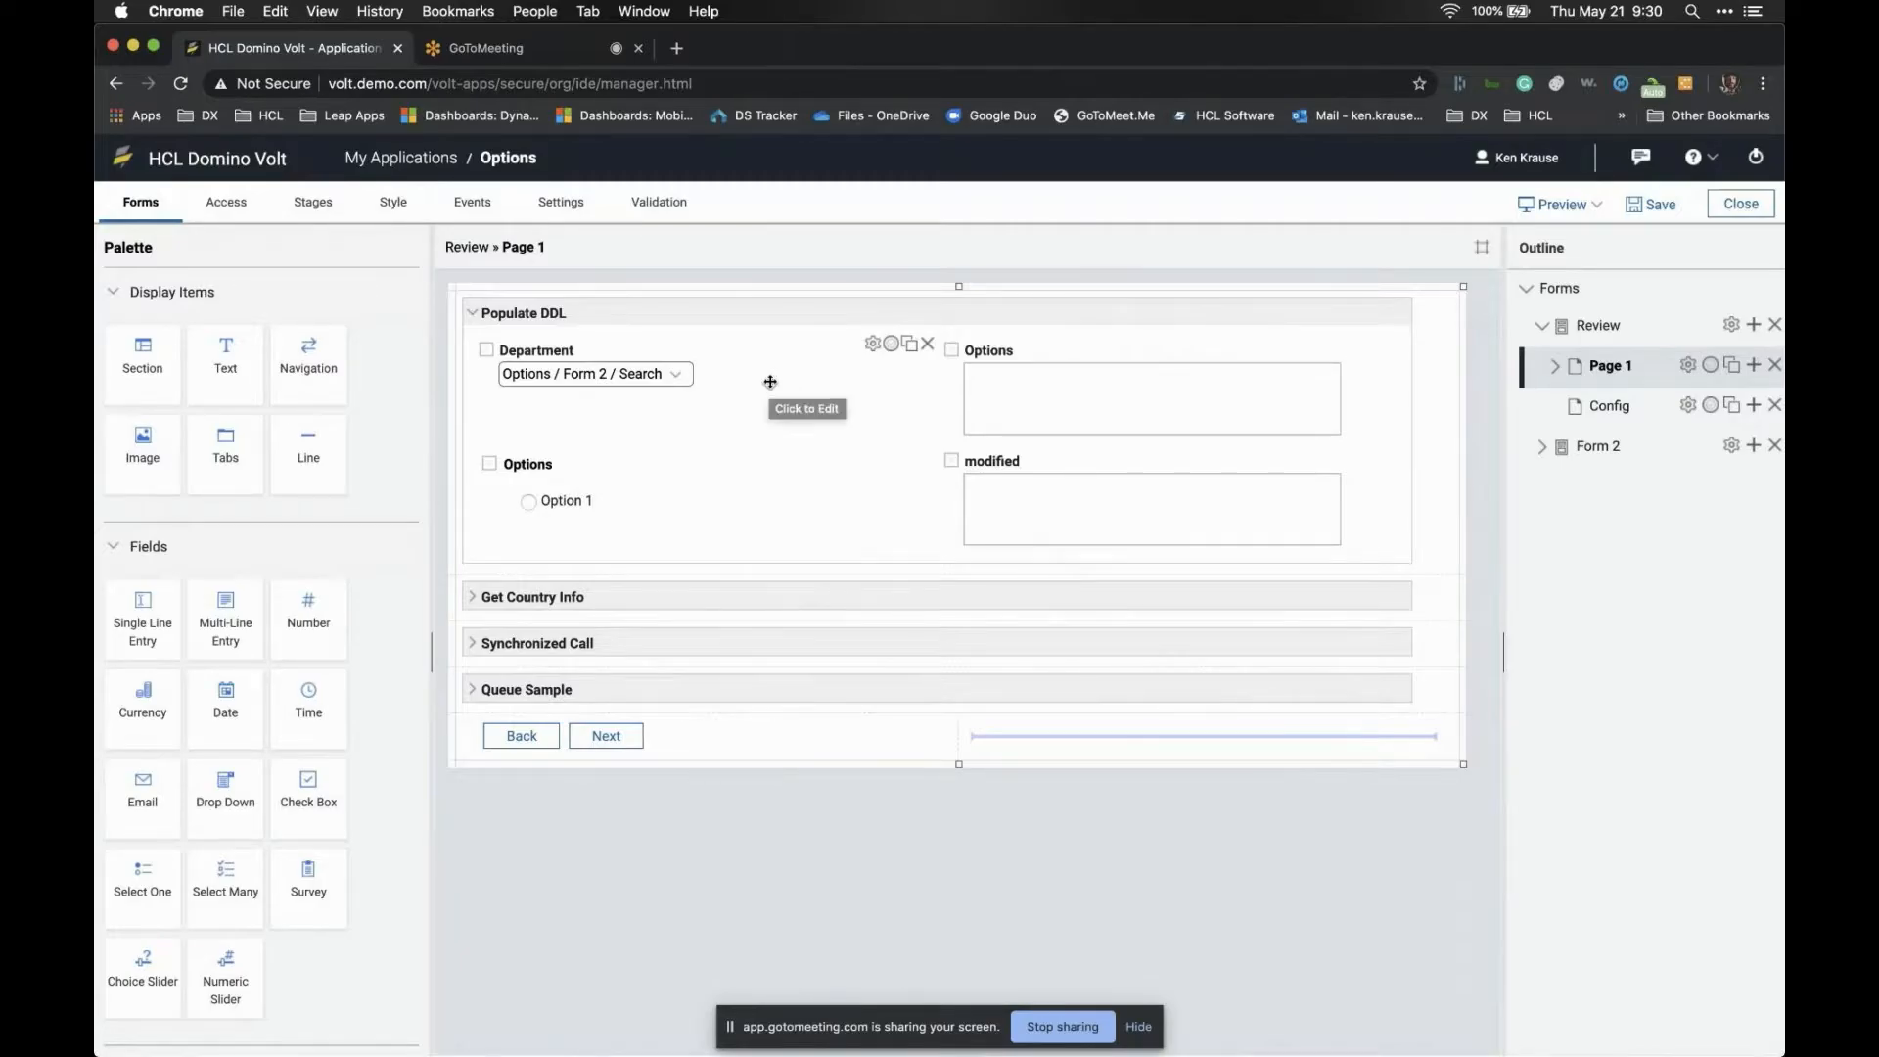
# Preview the Review form, check the choices in the Department drop-down, and return to the application editor
pyautogui.click(1560, 203)
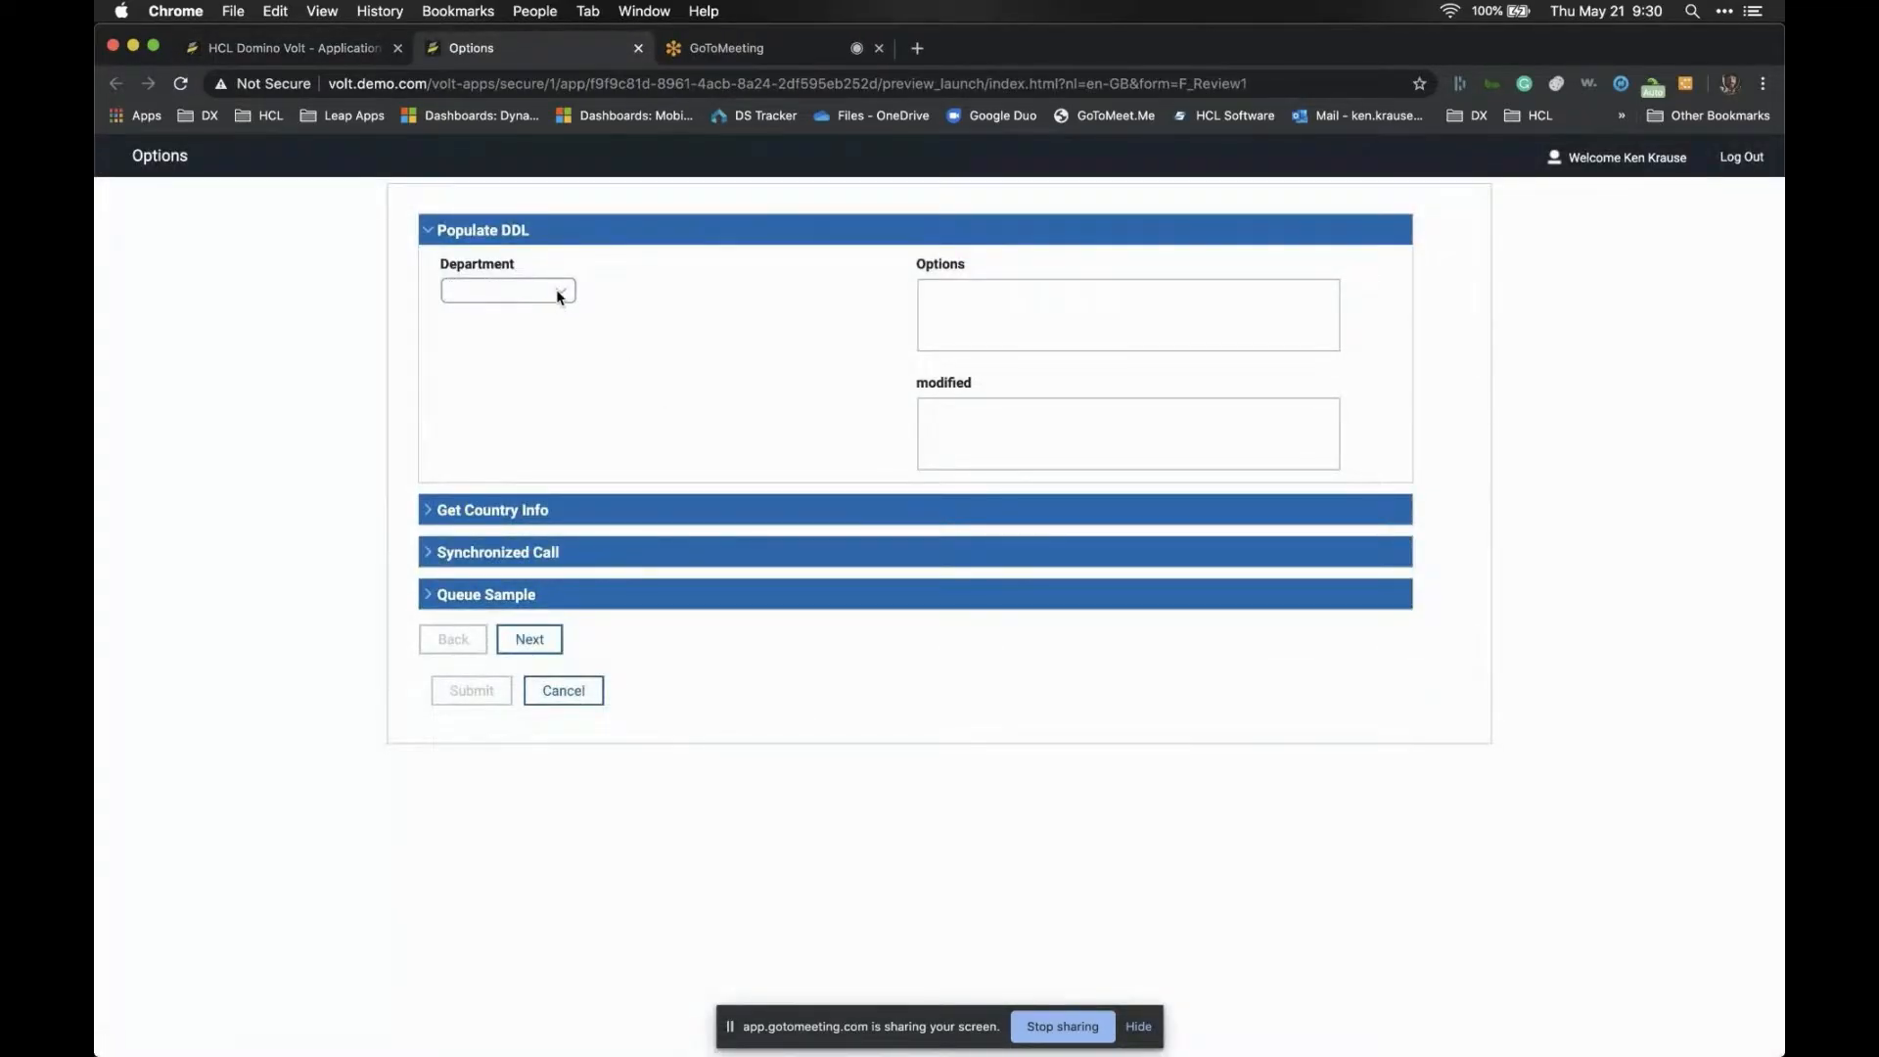
pyautogui.click(556, 290)
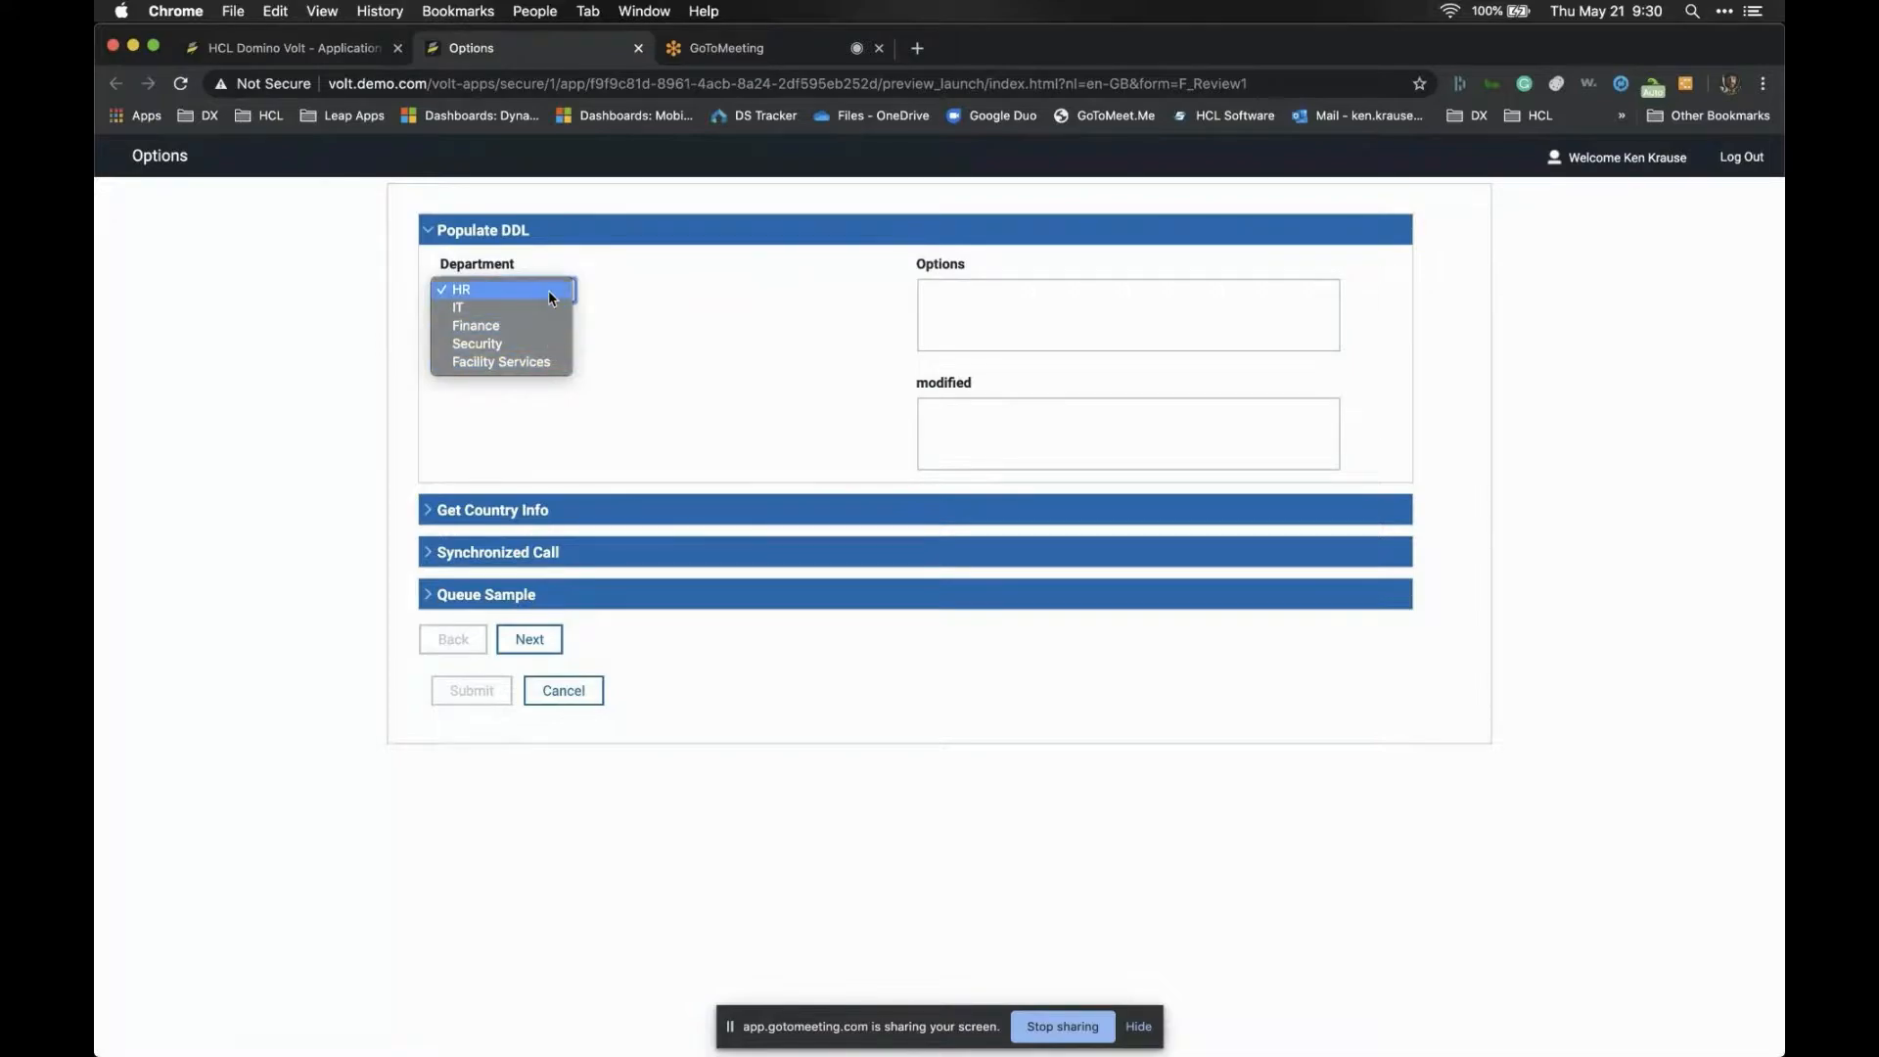
pyautogui.click(616, 285)
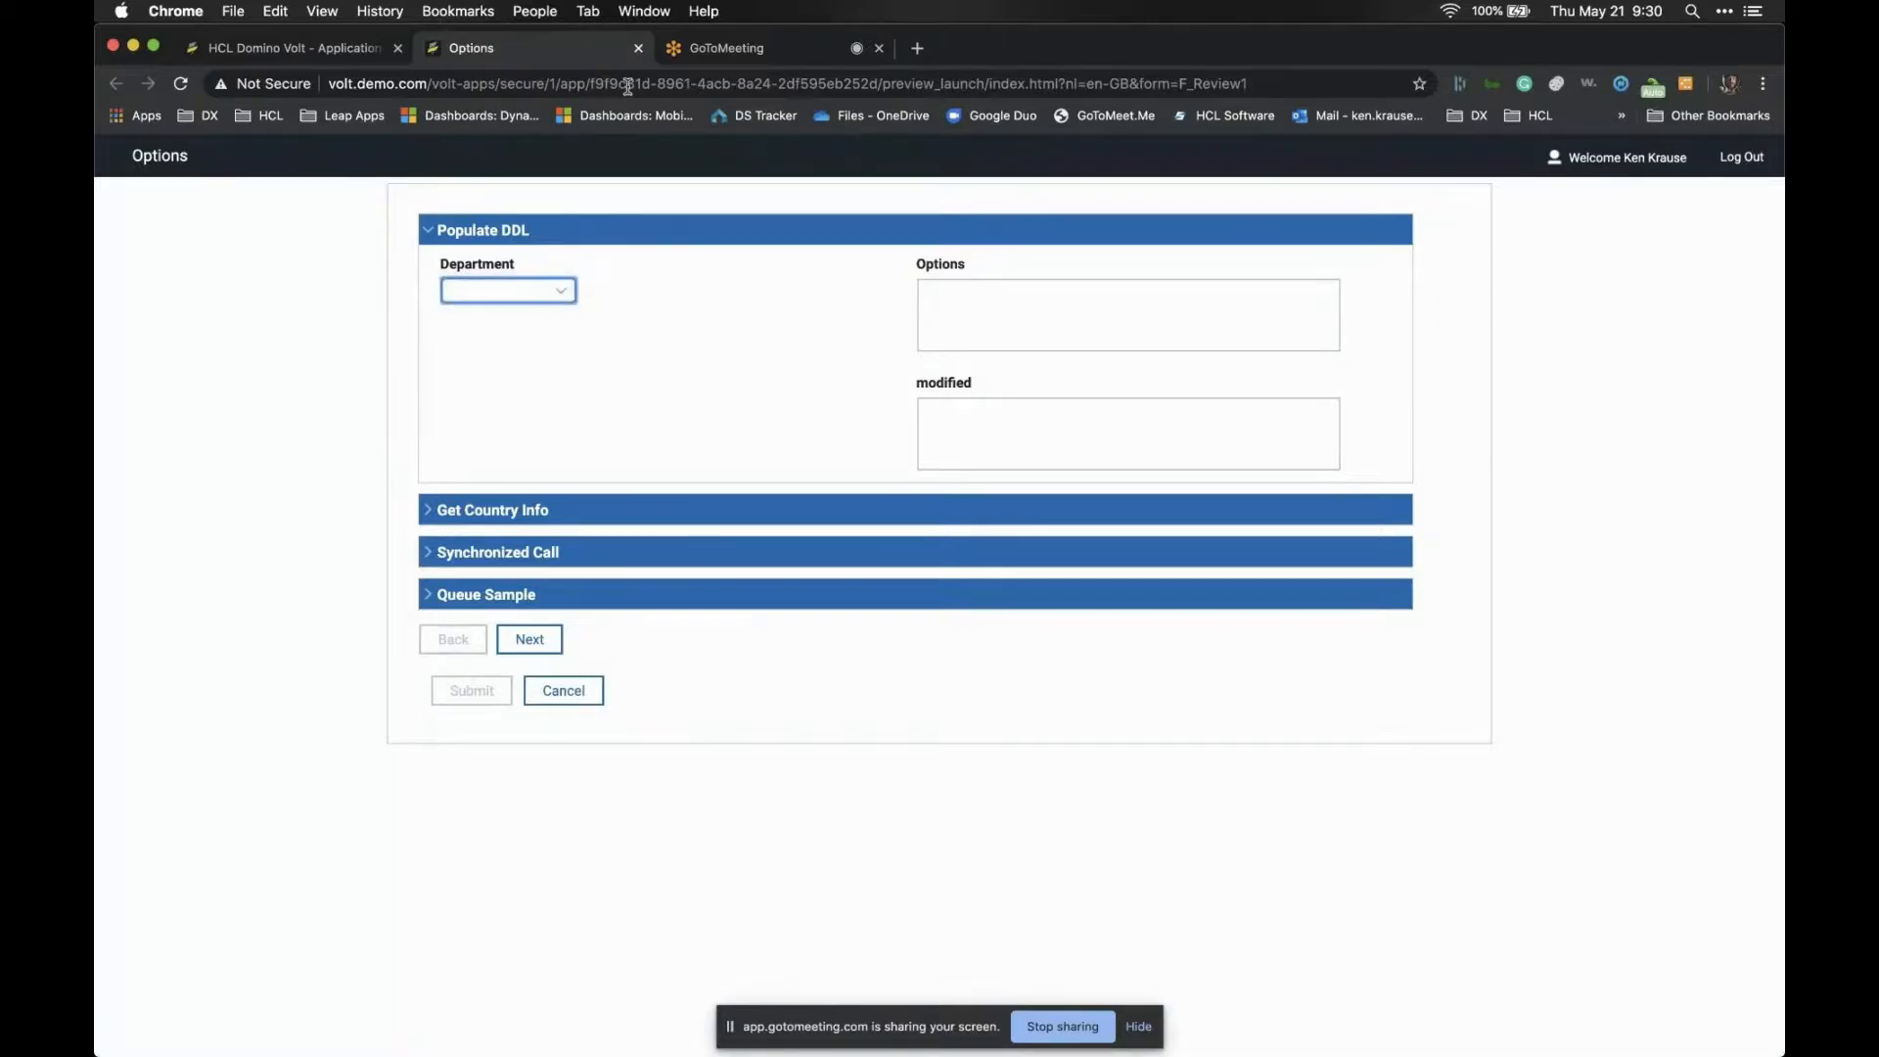
pyautogui.click(353, 54)
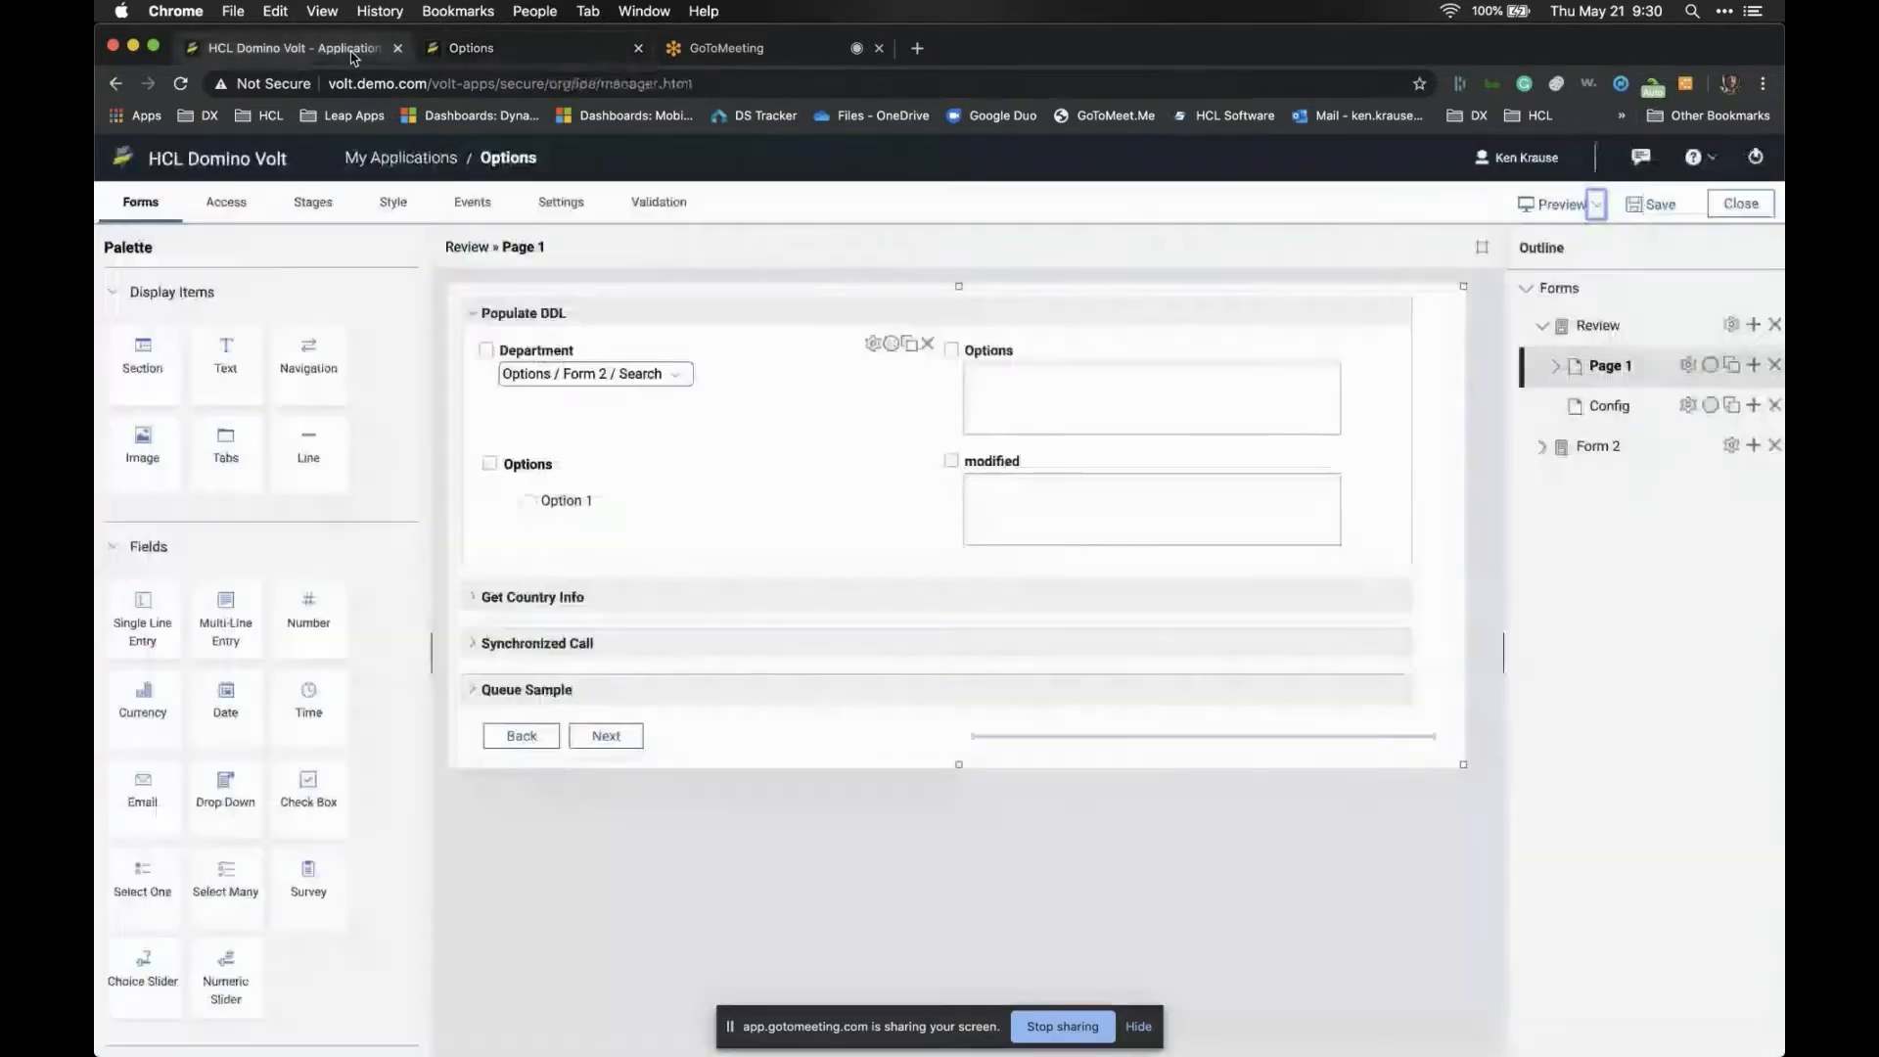
# Open the Department drop-down's option settings, compare the Default type, and set the option type to Use a Service
pyautogui.doubleClick(724, 378)
pyautogui.click(624, 528)
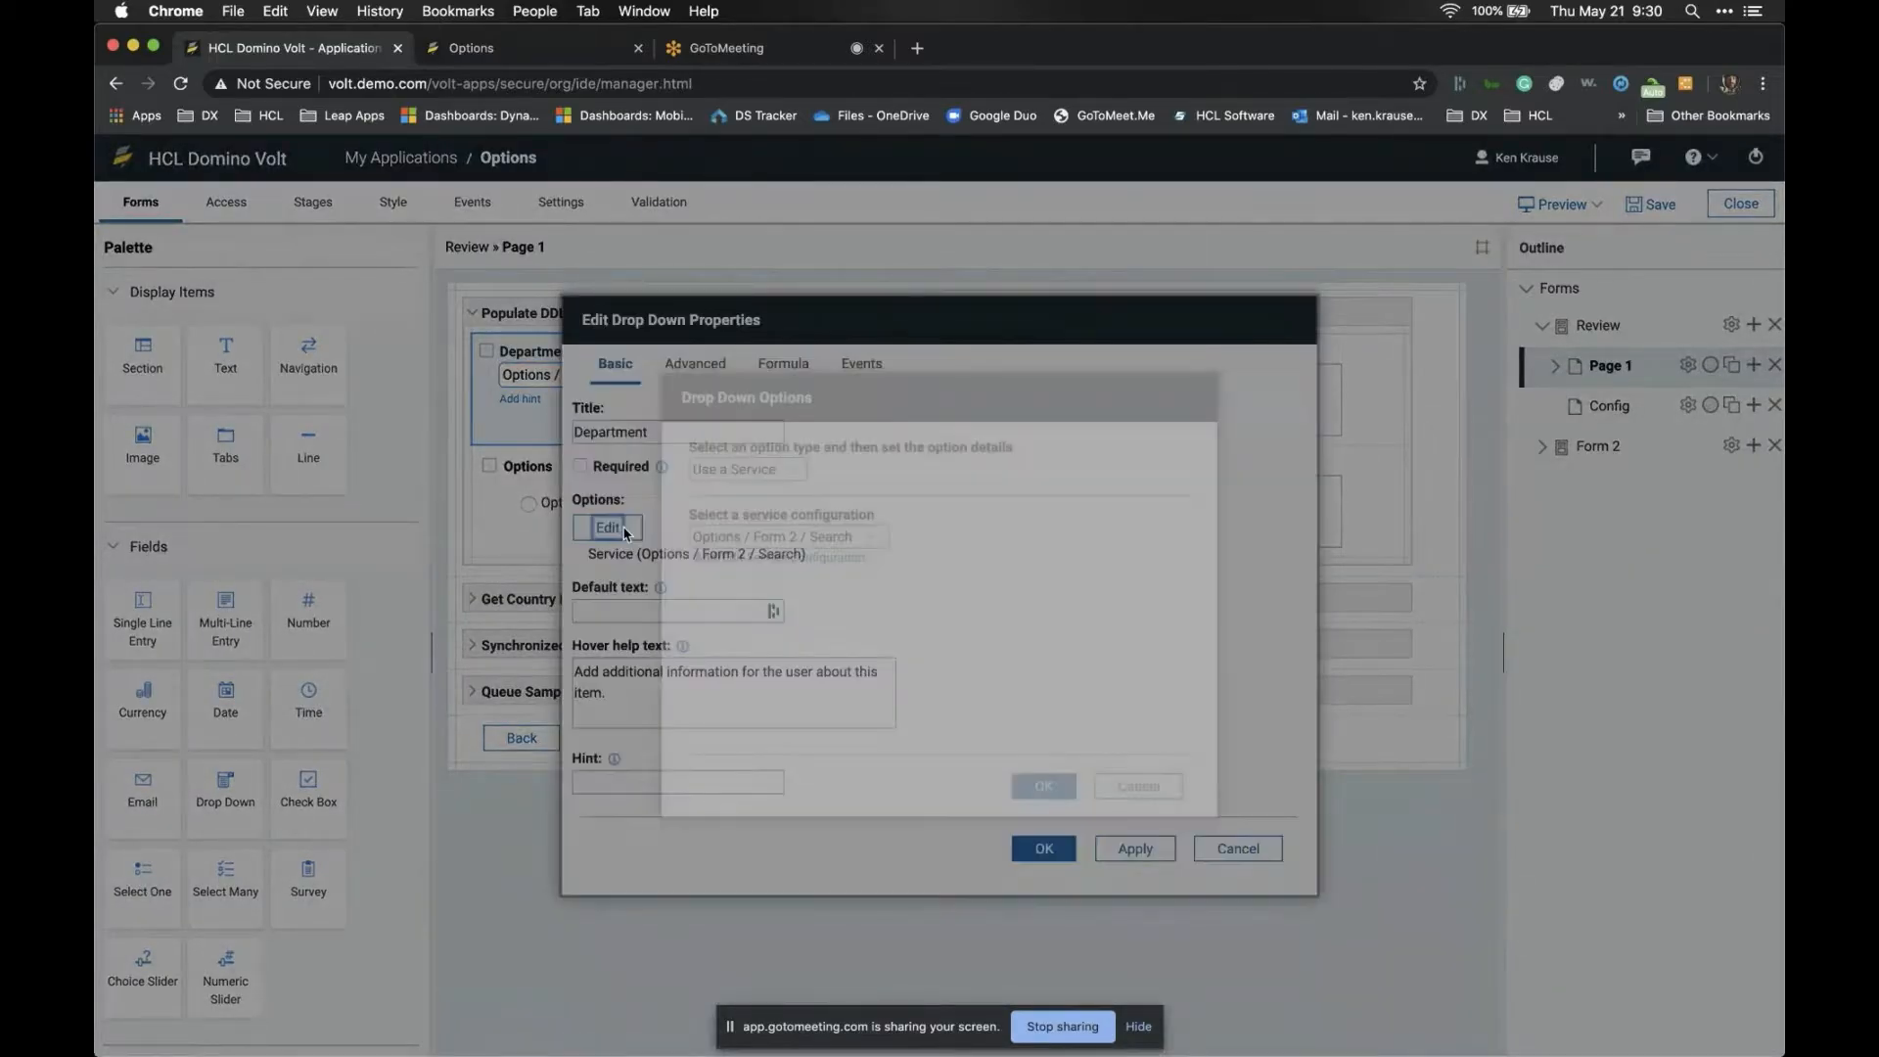
pyautogui.click(797, 472)
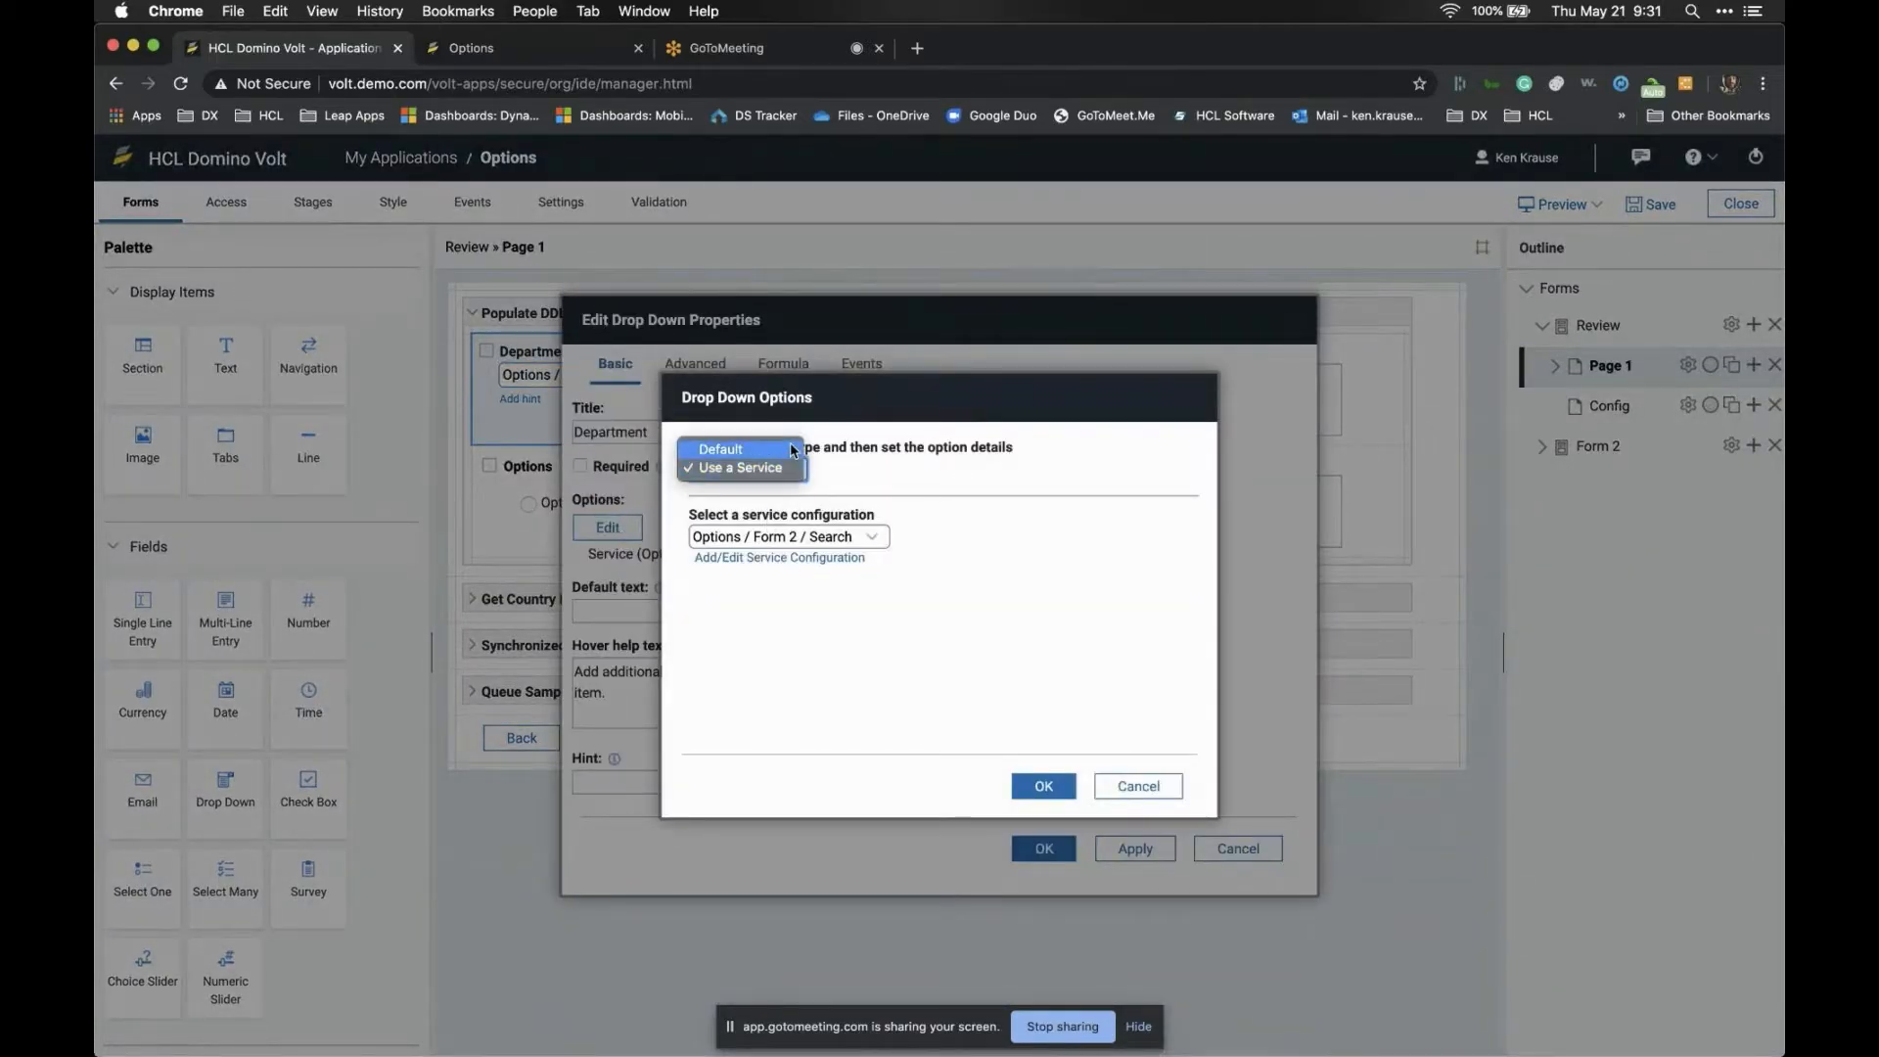
pyautogui.click(793, 450)
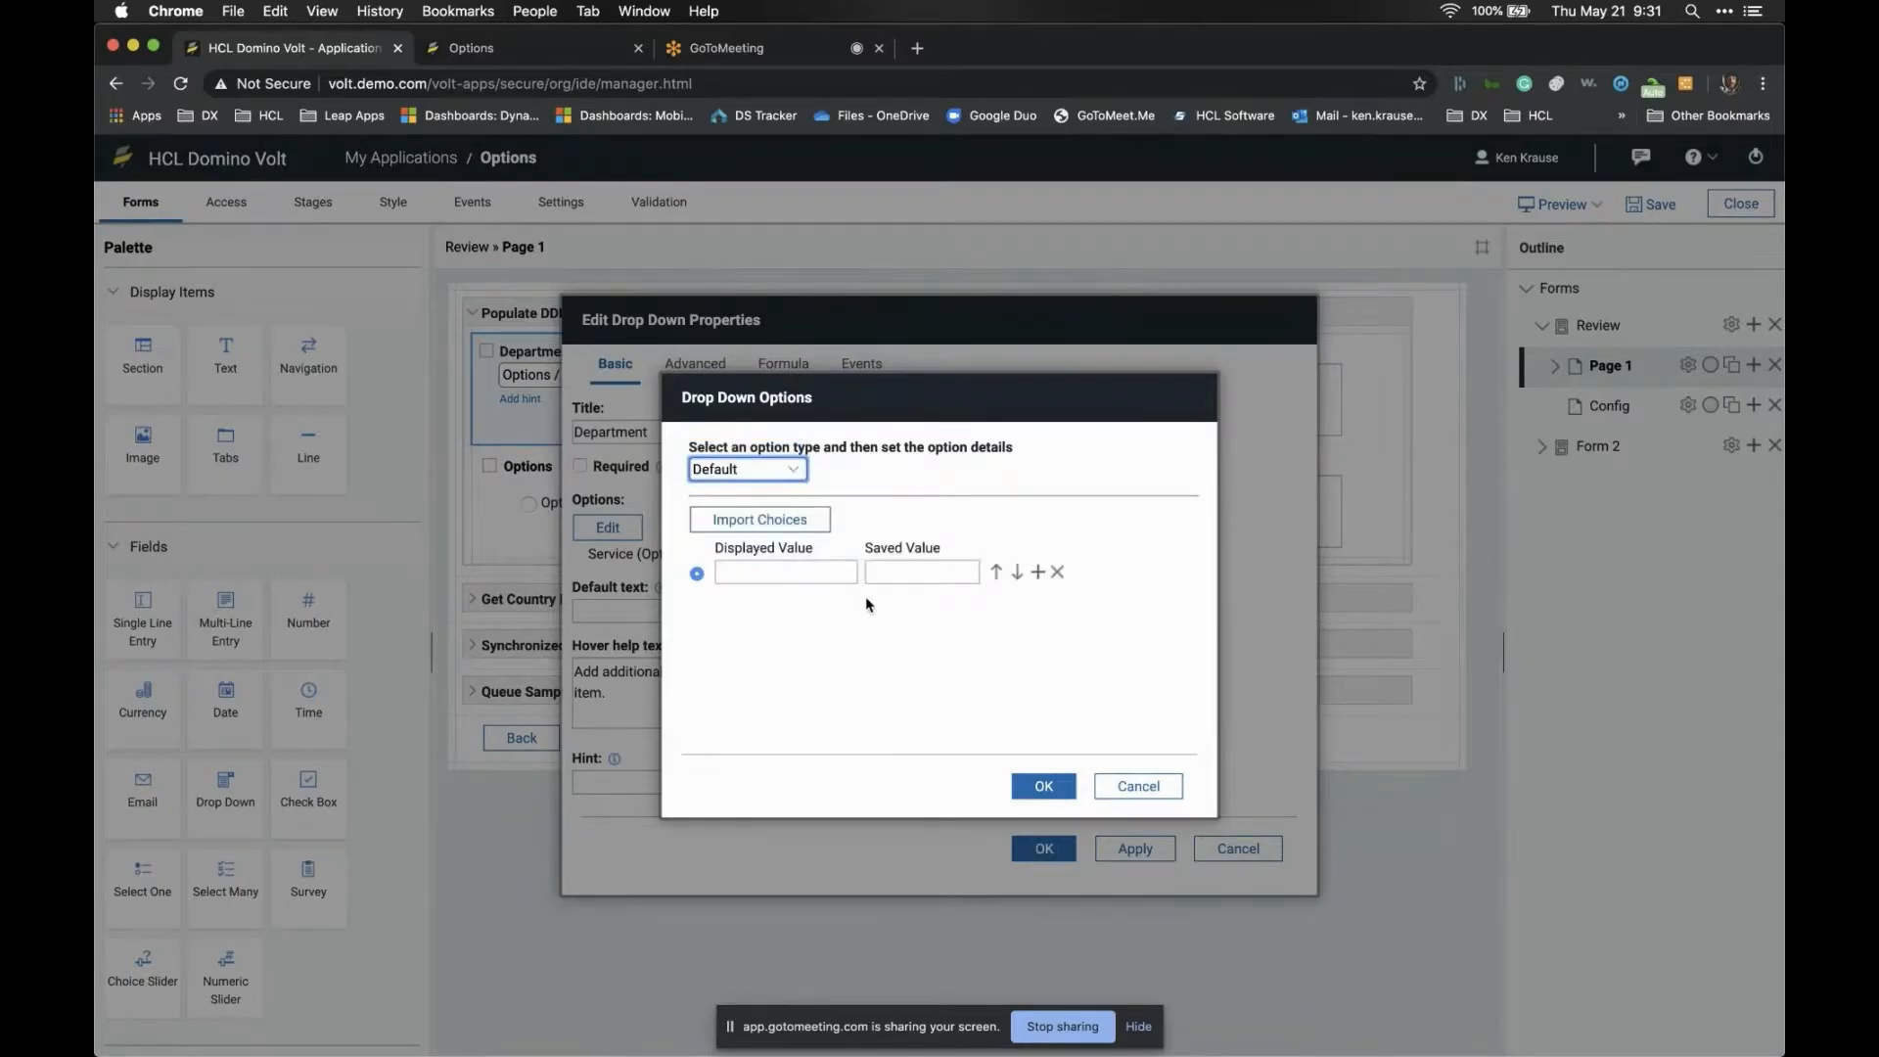
pyautogui.click(795, 467)
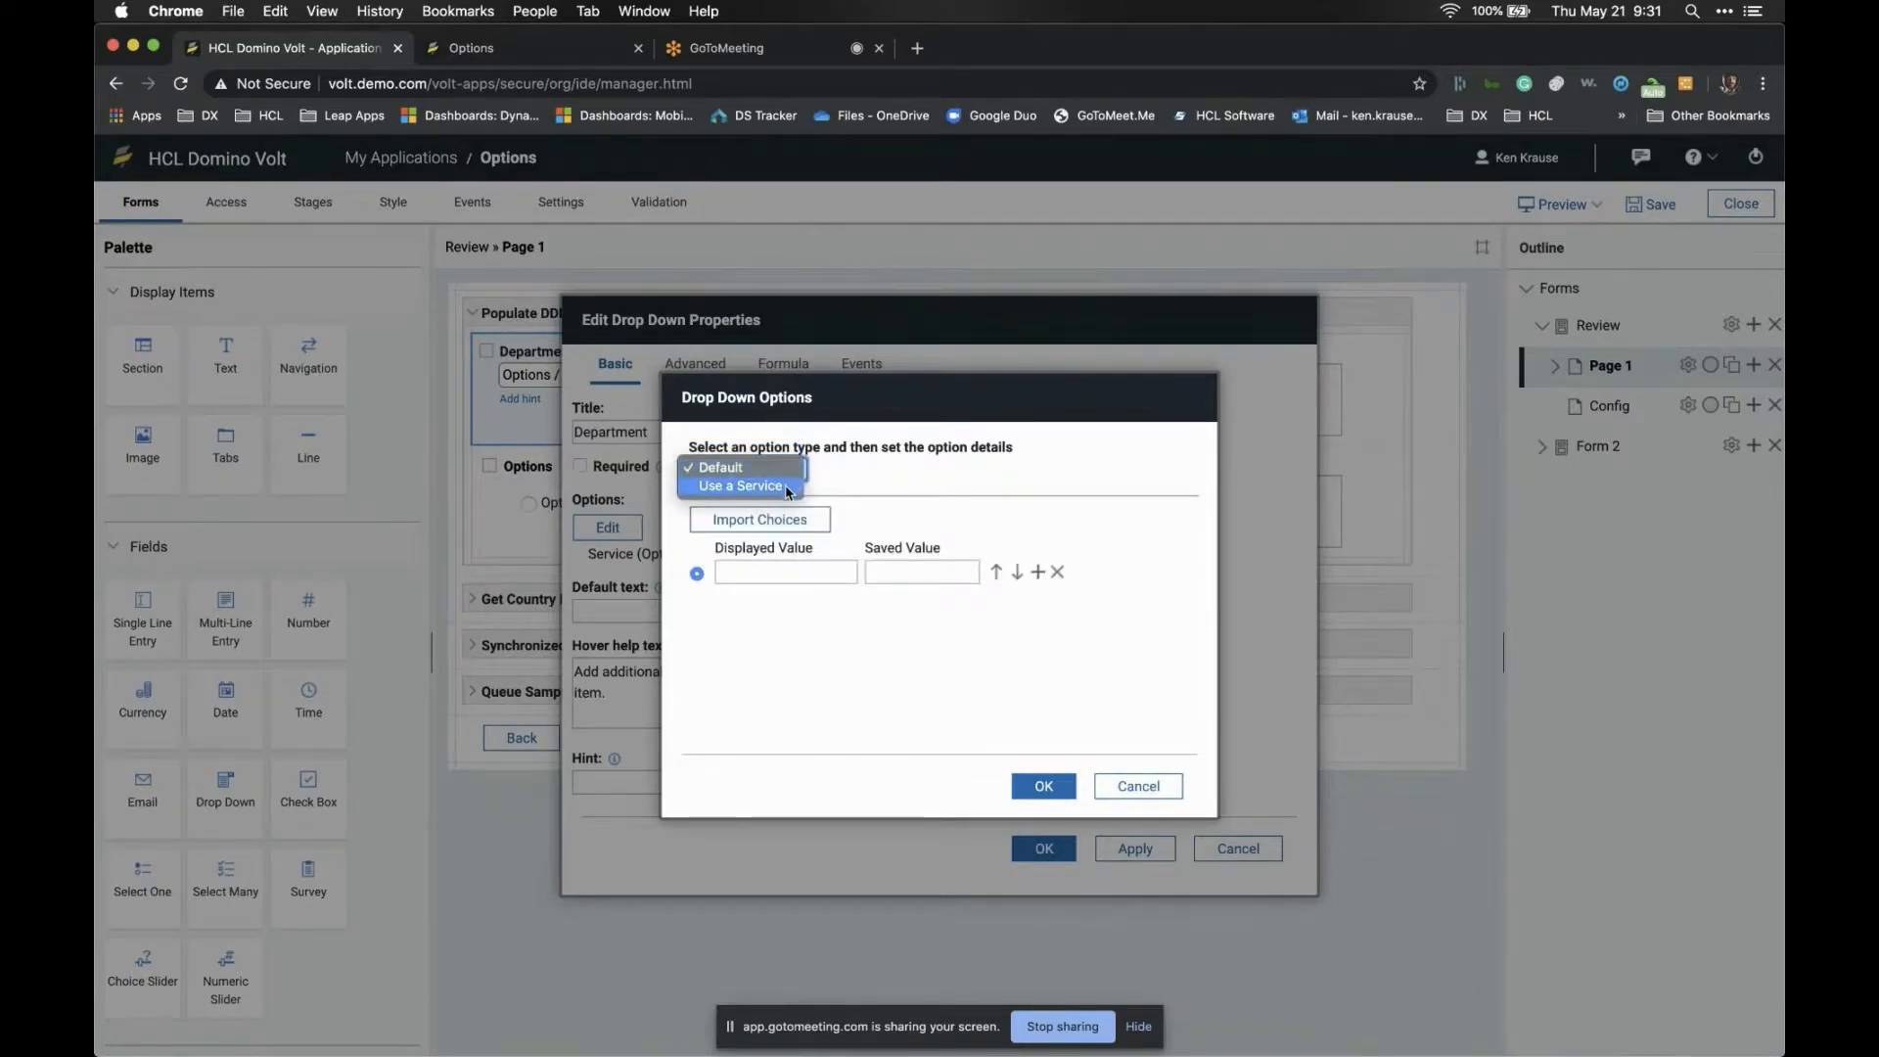
pyautogui.click(788, 488)
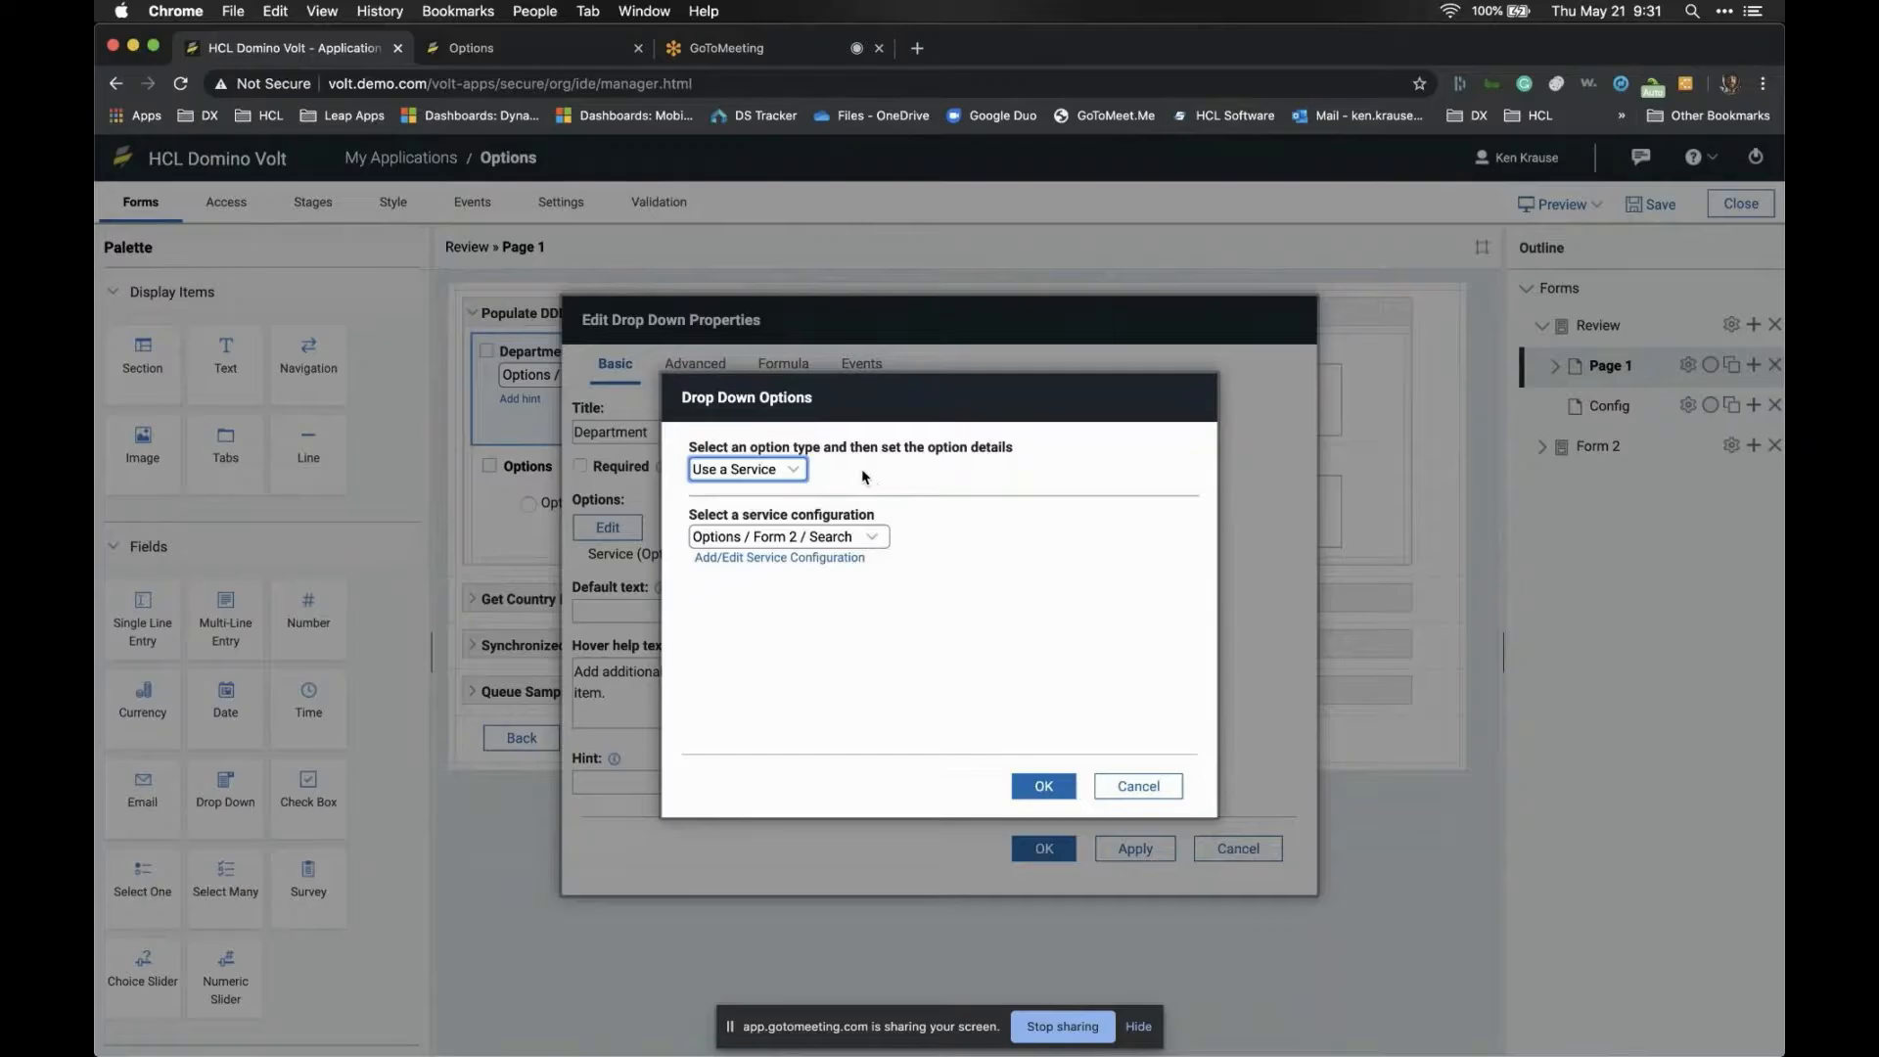
# Open the Department drop-down's service configuration and examine the selected Options / Form 2 / Search service and the list of available services
pyautogui.click(835, 559)
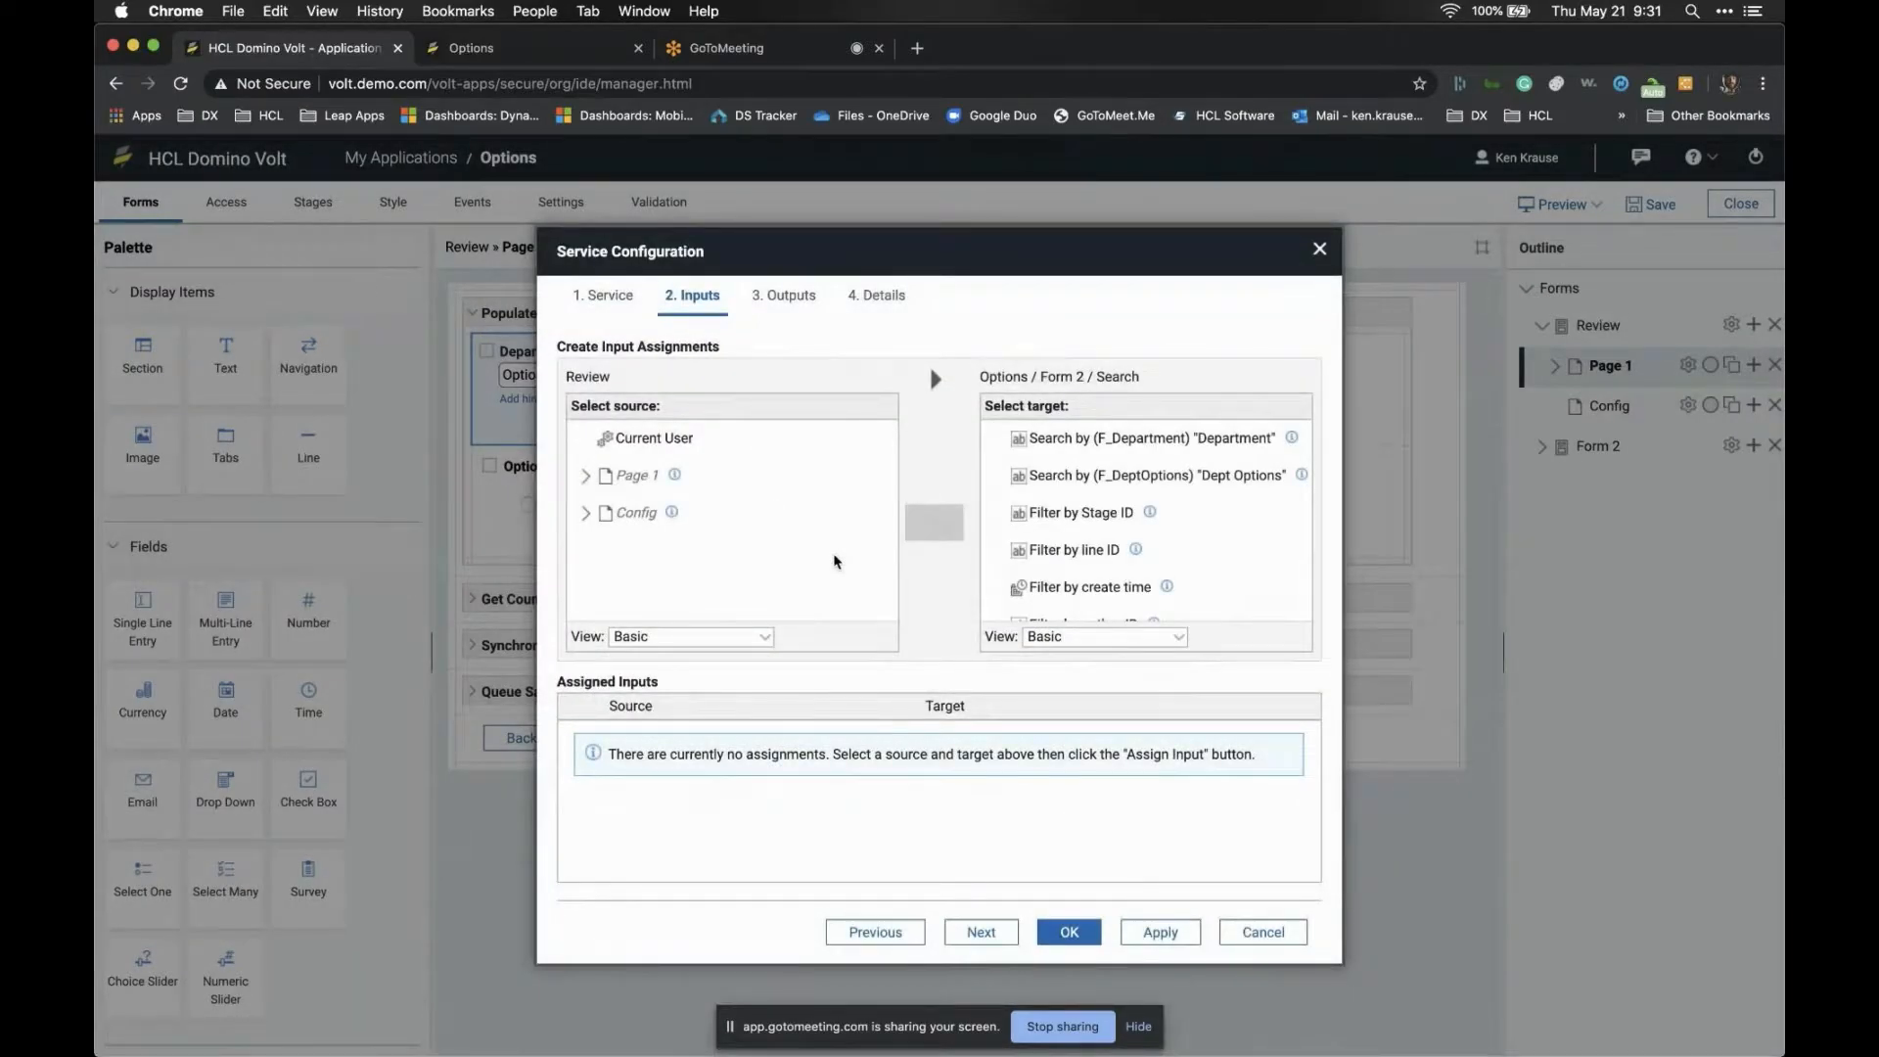
pyautogui.click(609, 297)
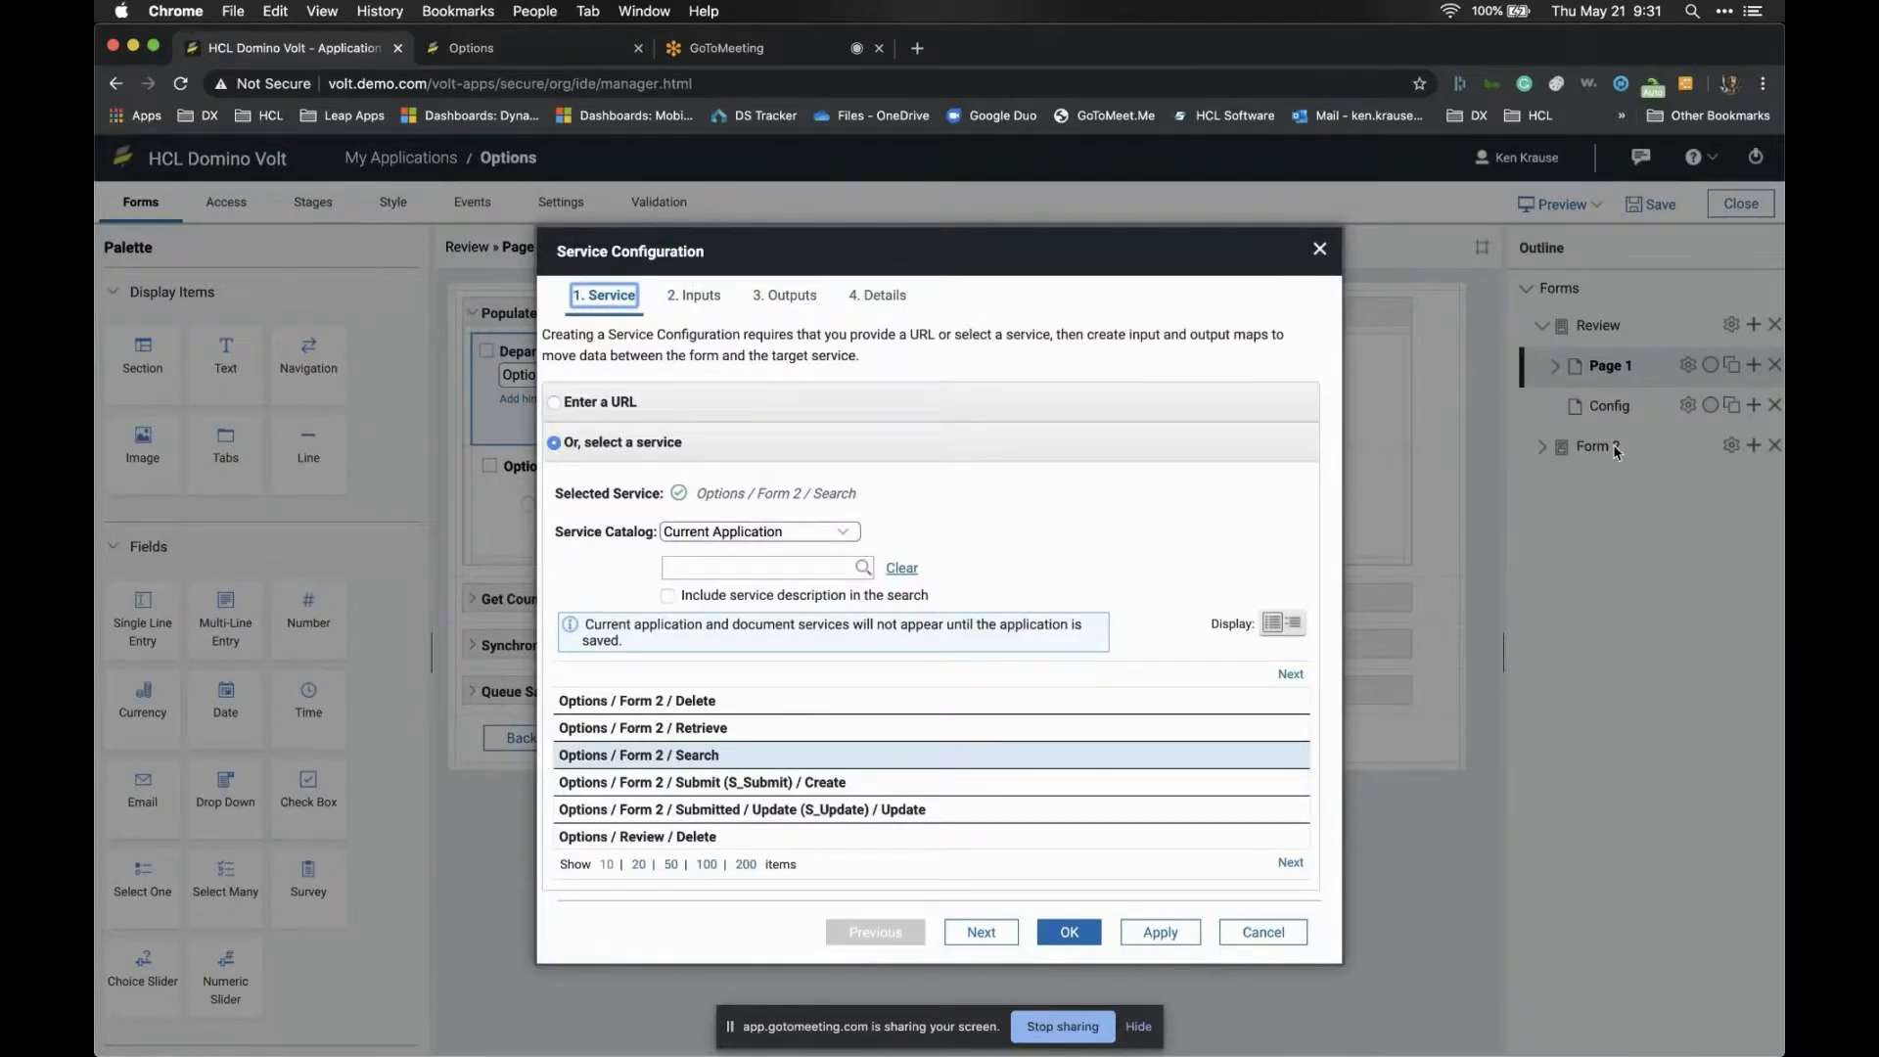
pyautogui.doubleClick(834, 493)
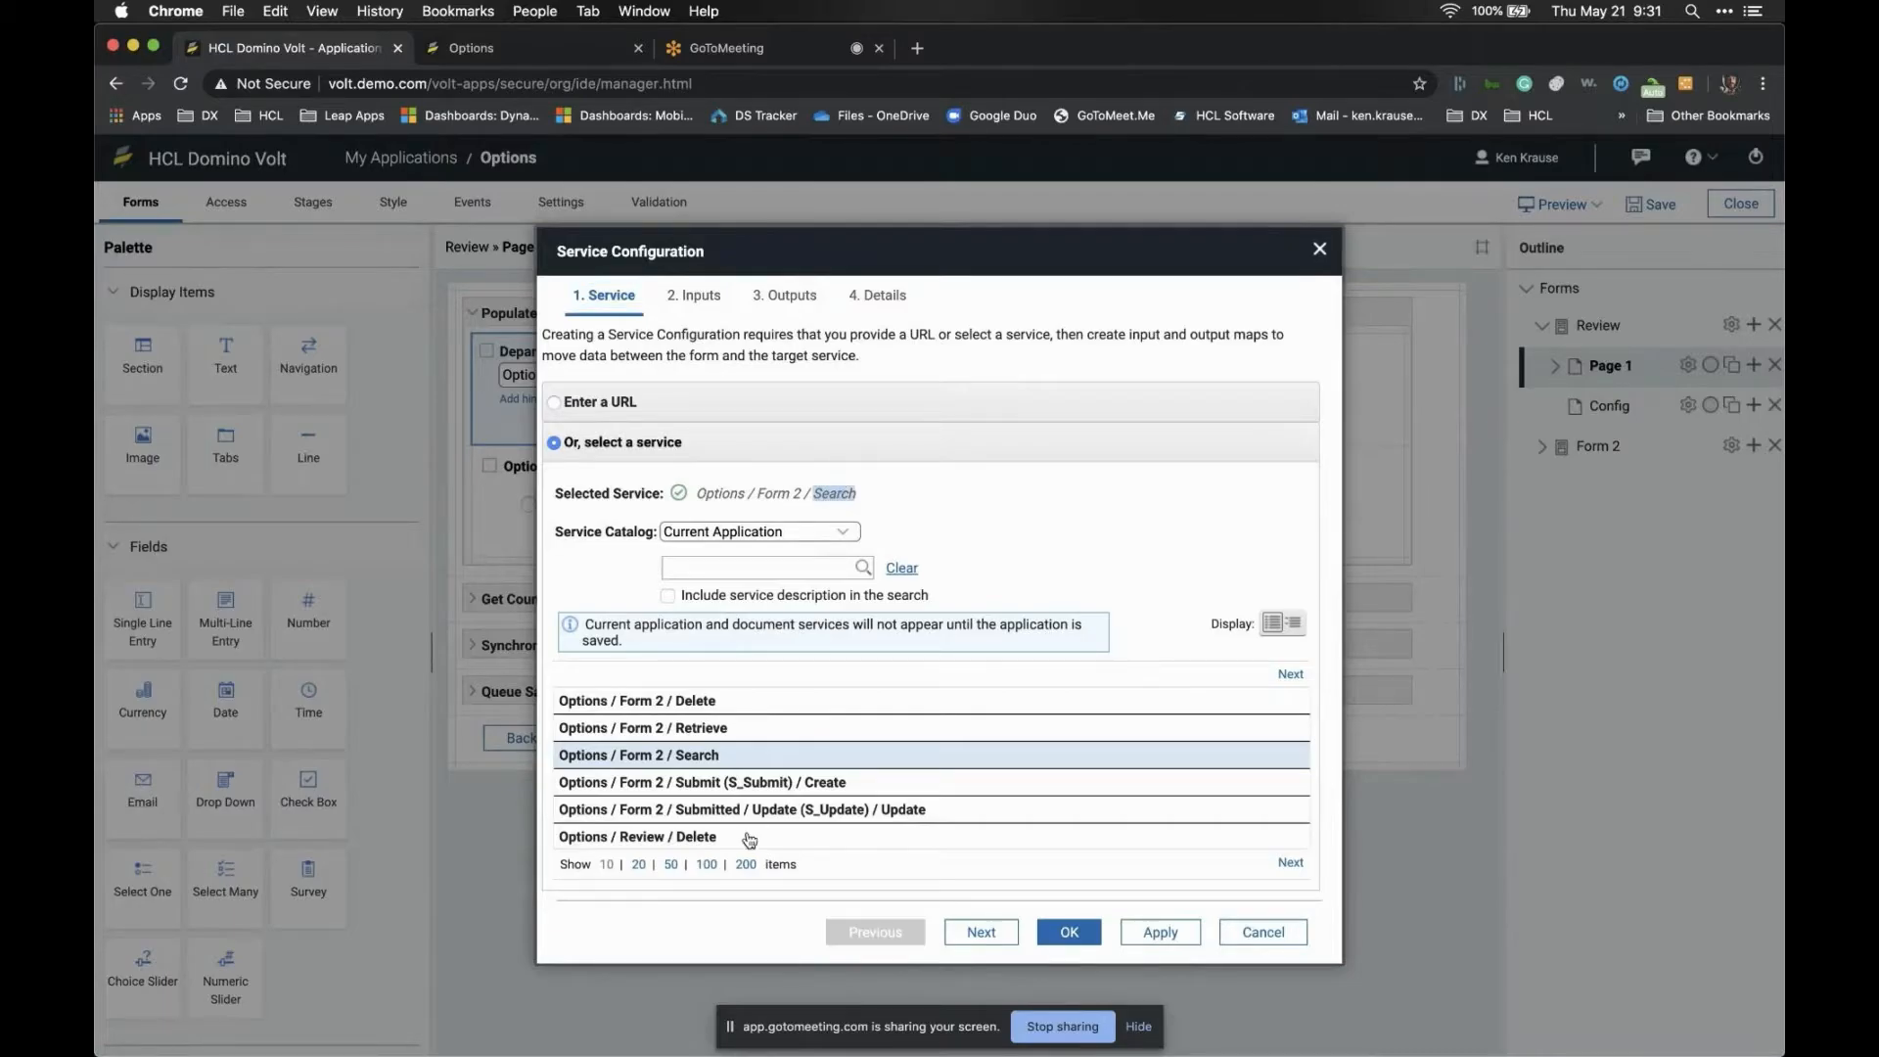
pyautogui.scroll(-1, 740, 827)
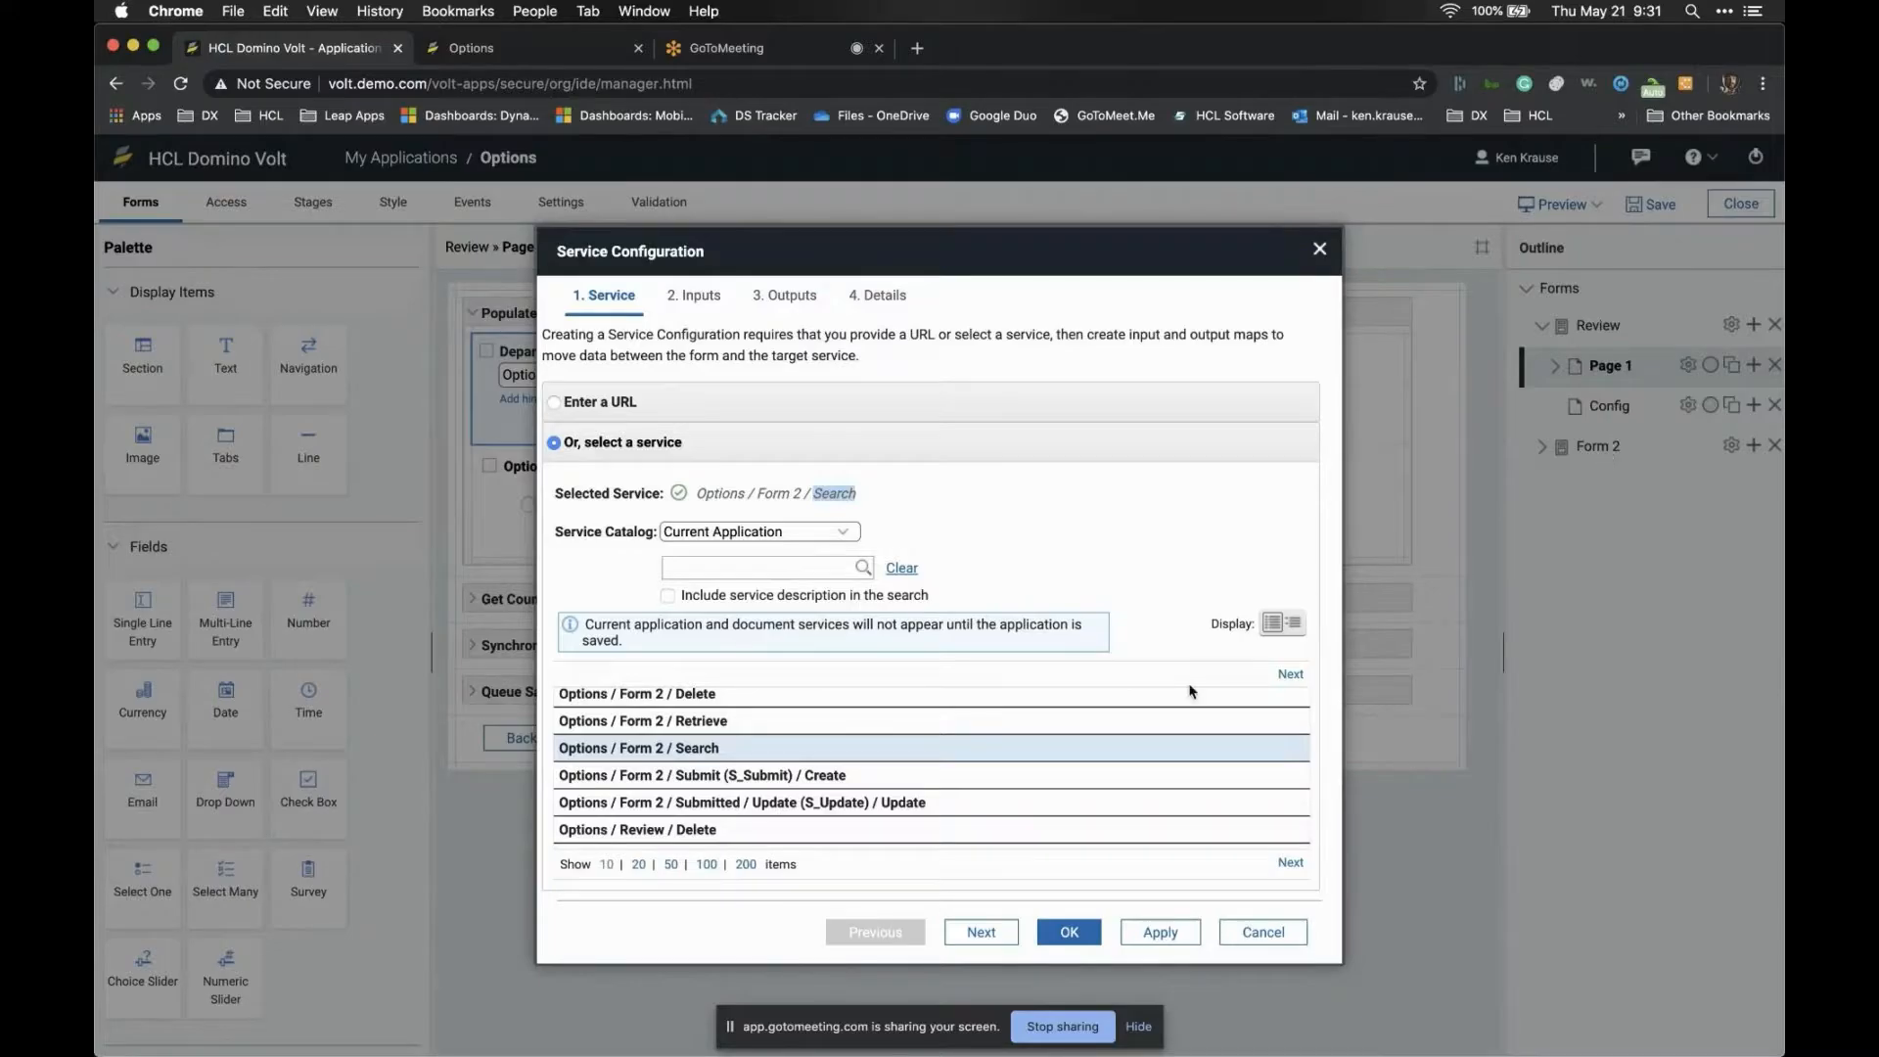
# Assign the constant F_Department to the Order By input of the Form 2 search service
pyautogui.click(986, 931)
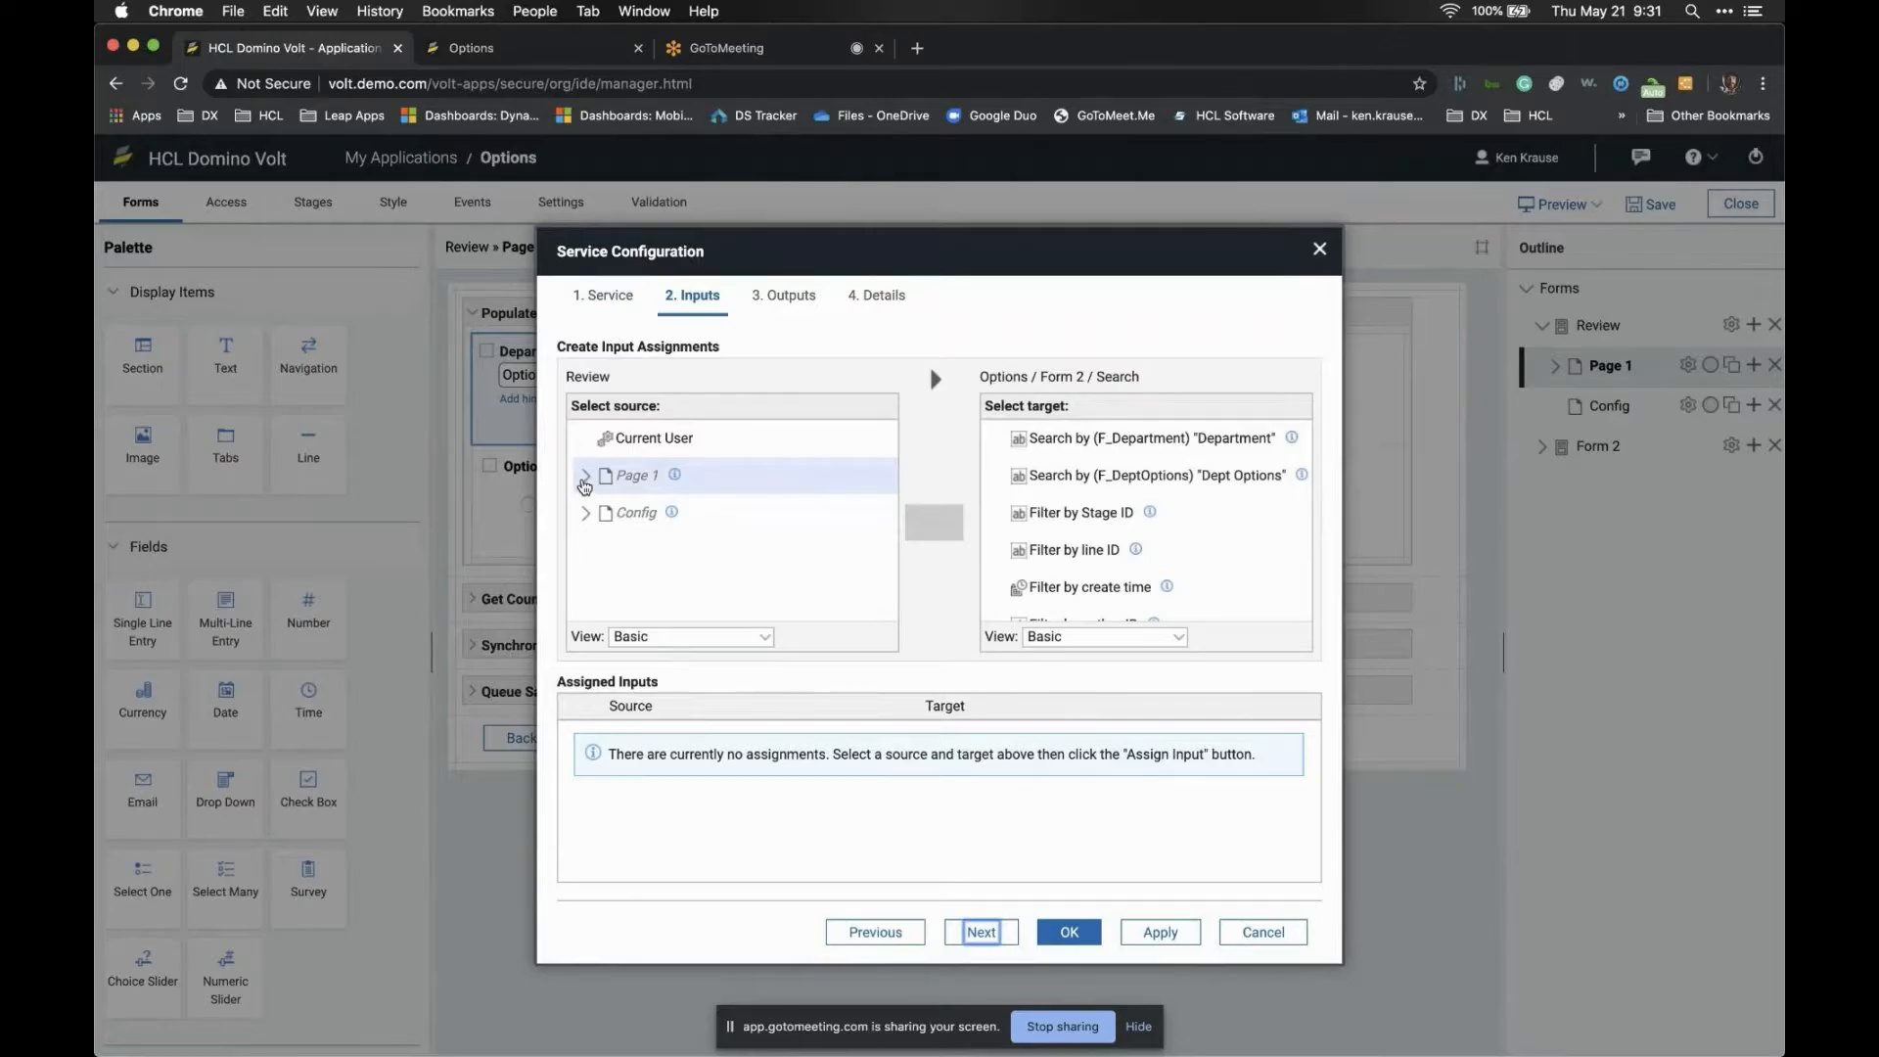
pyautogui.click(673, 637)
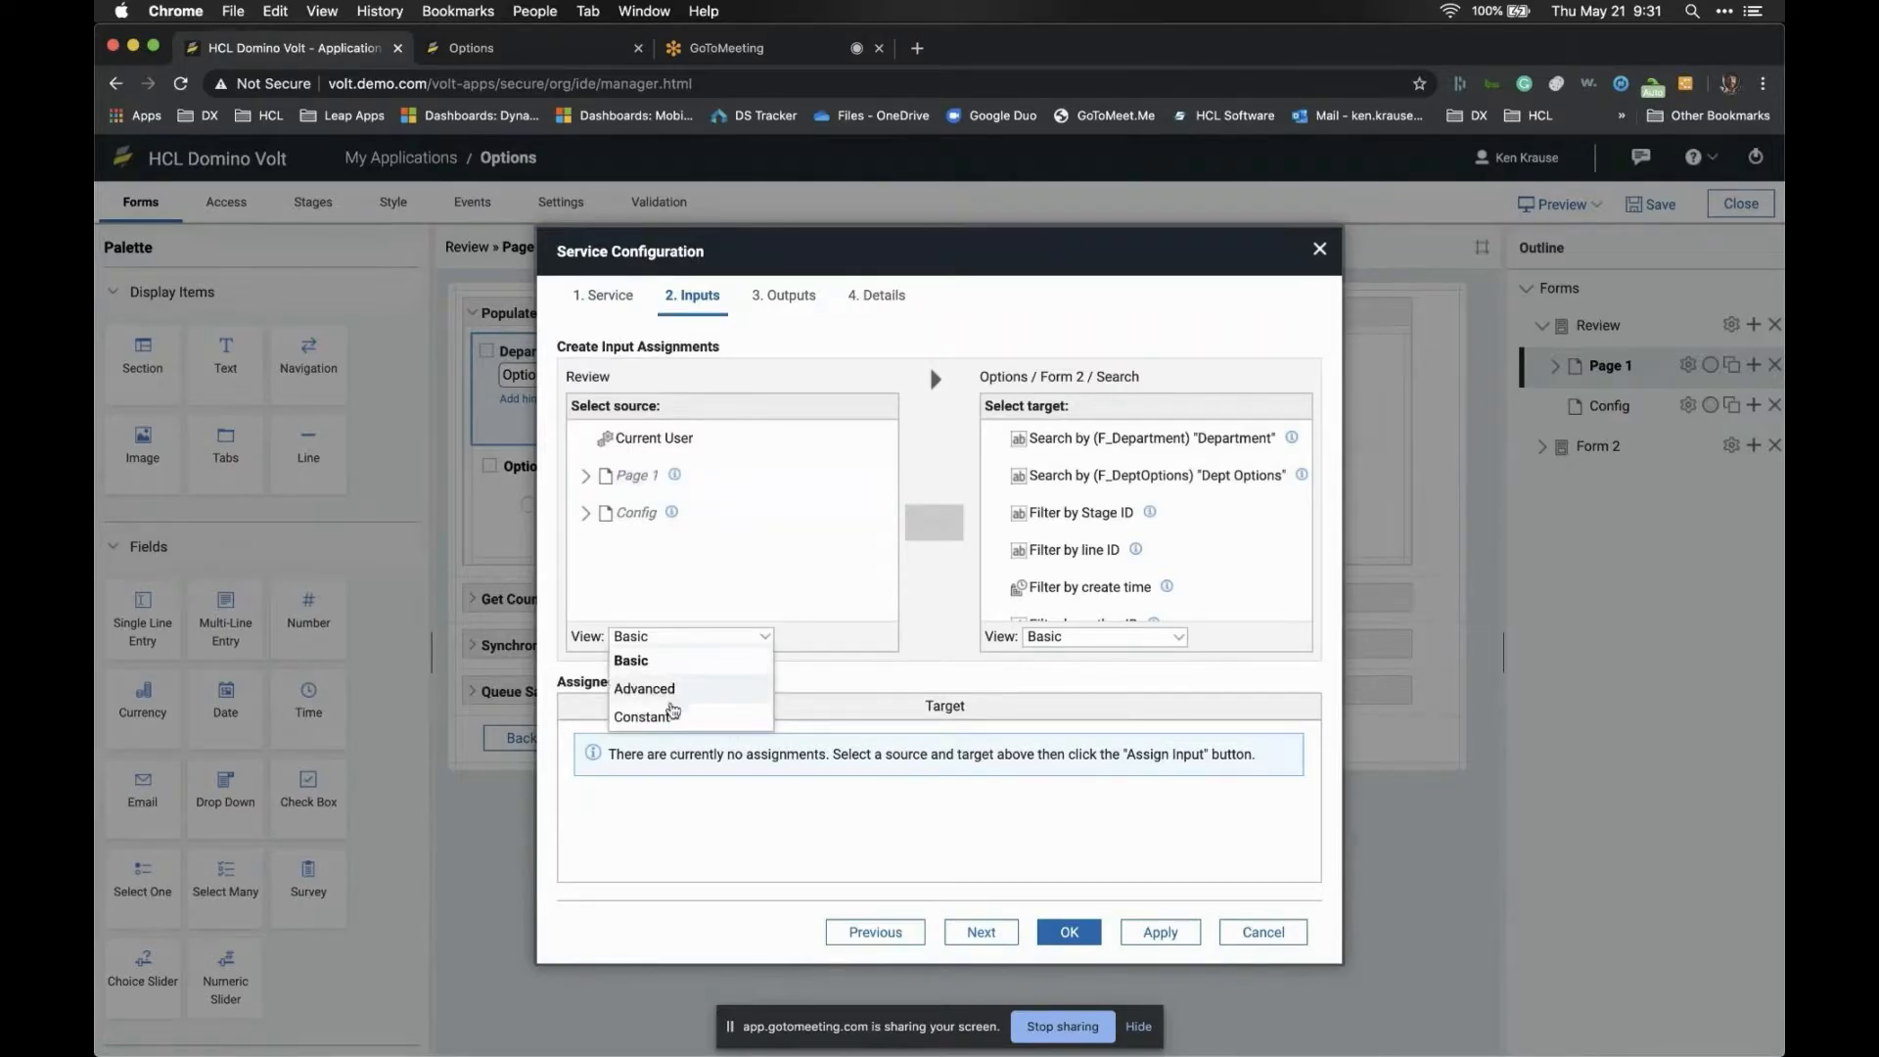
pyautogui.click(673, 712)
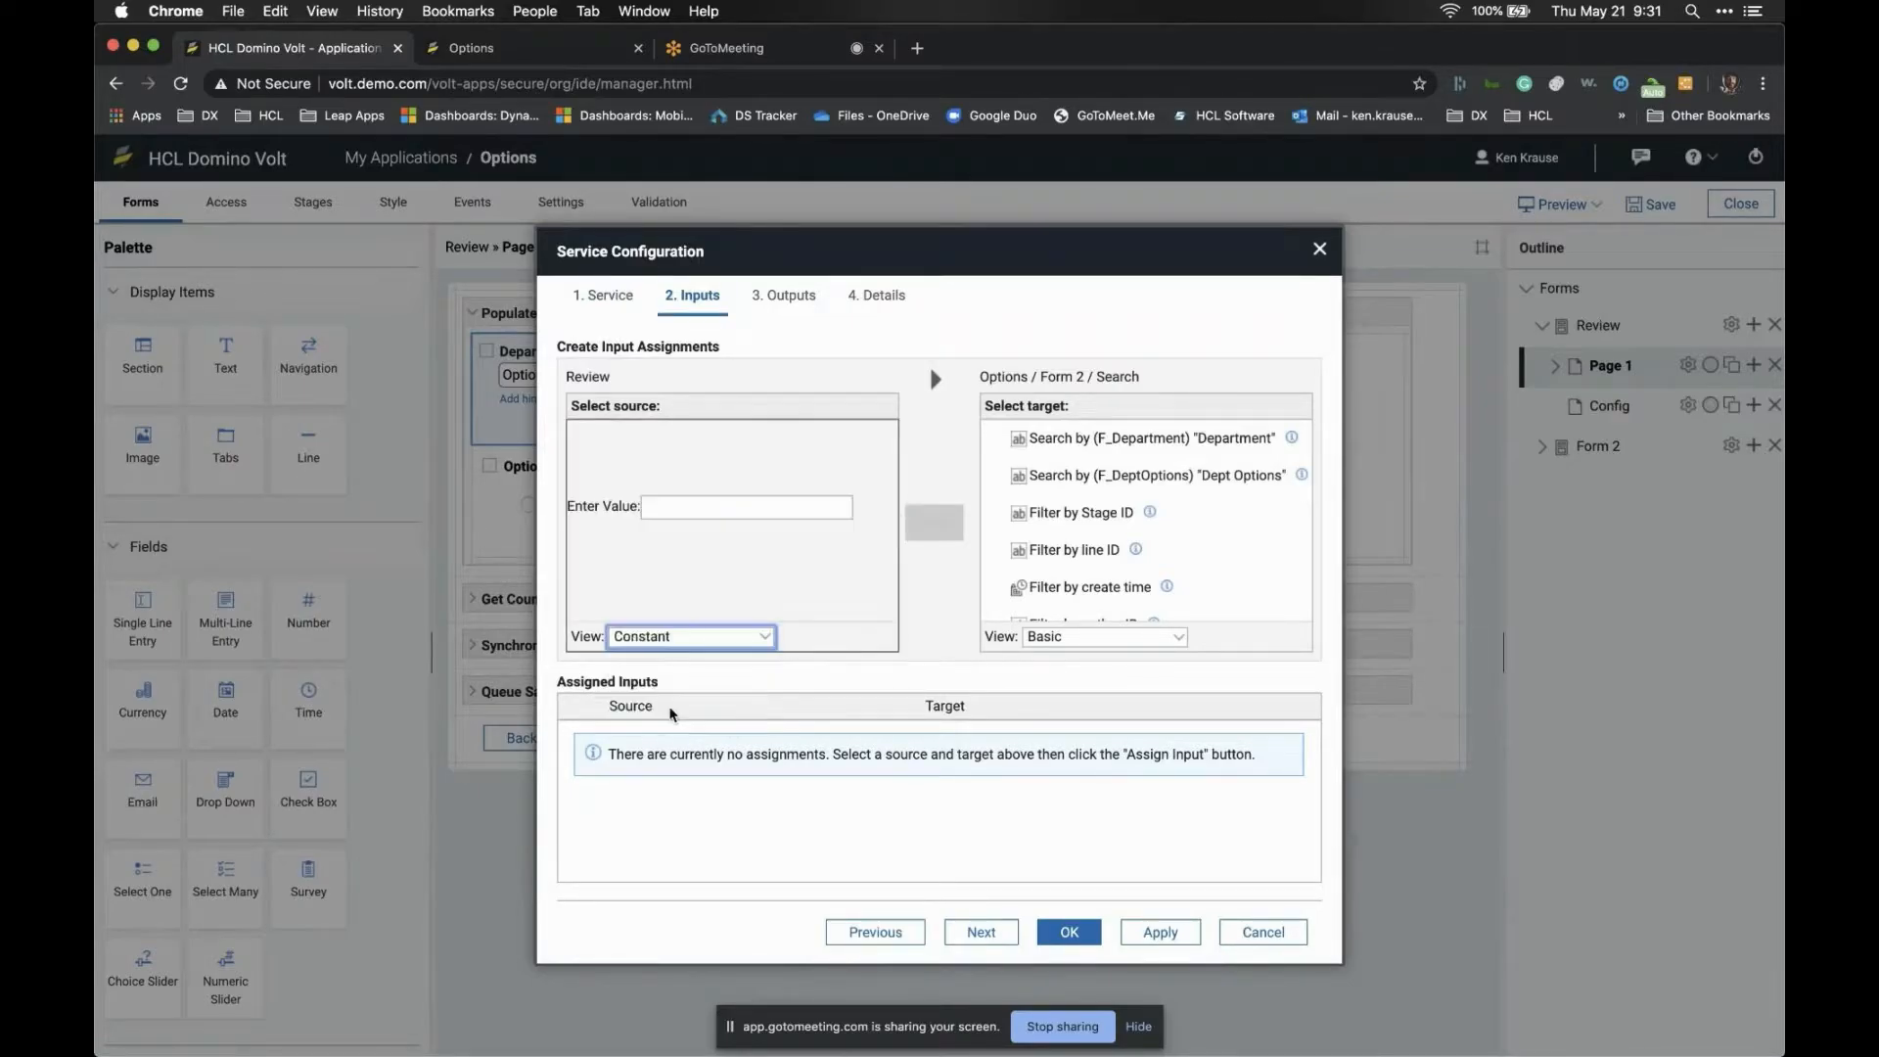
pyautogui.click(701, 511)
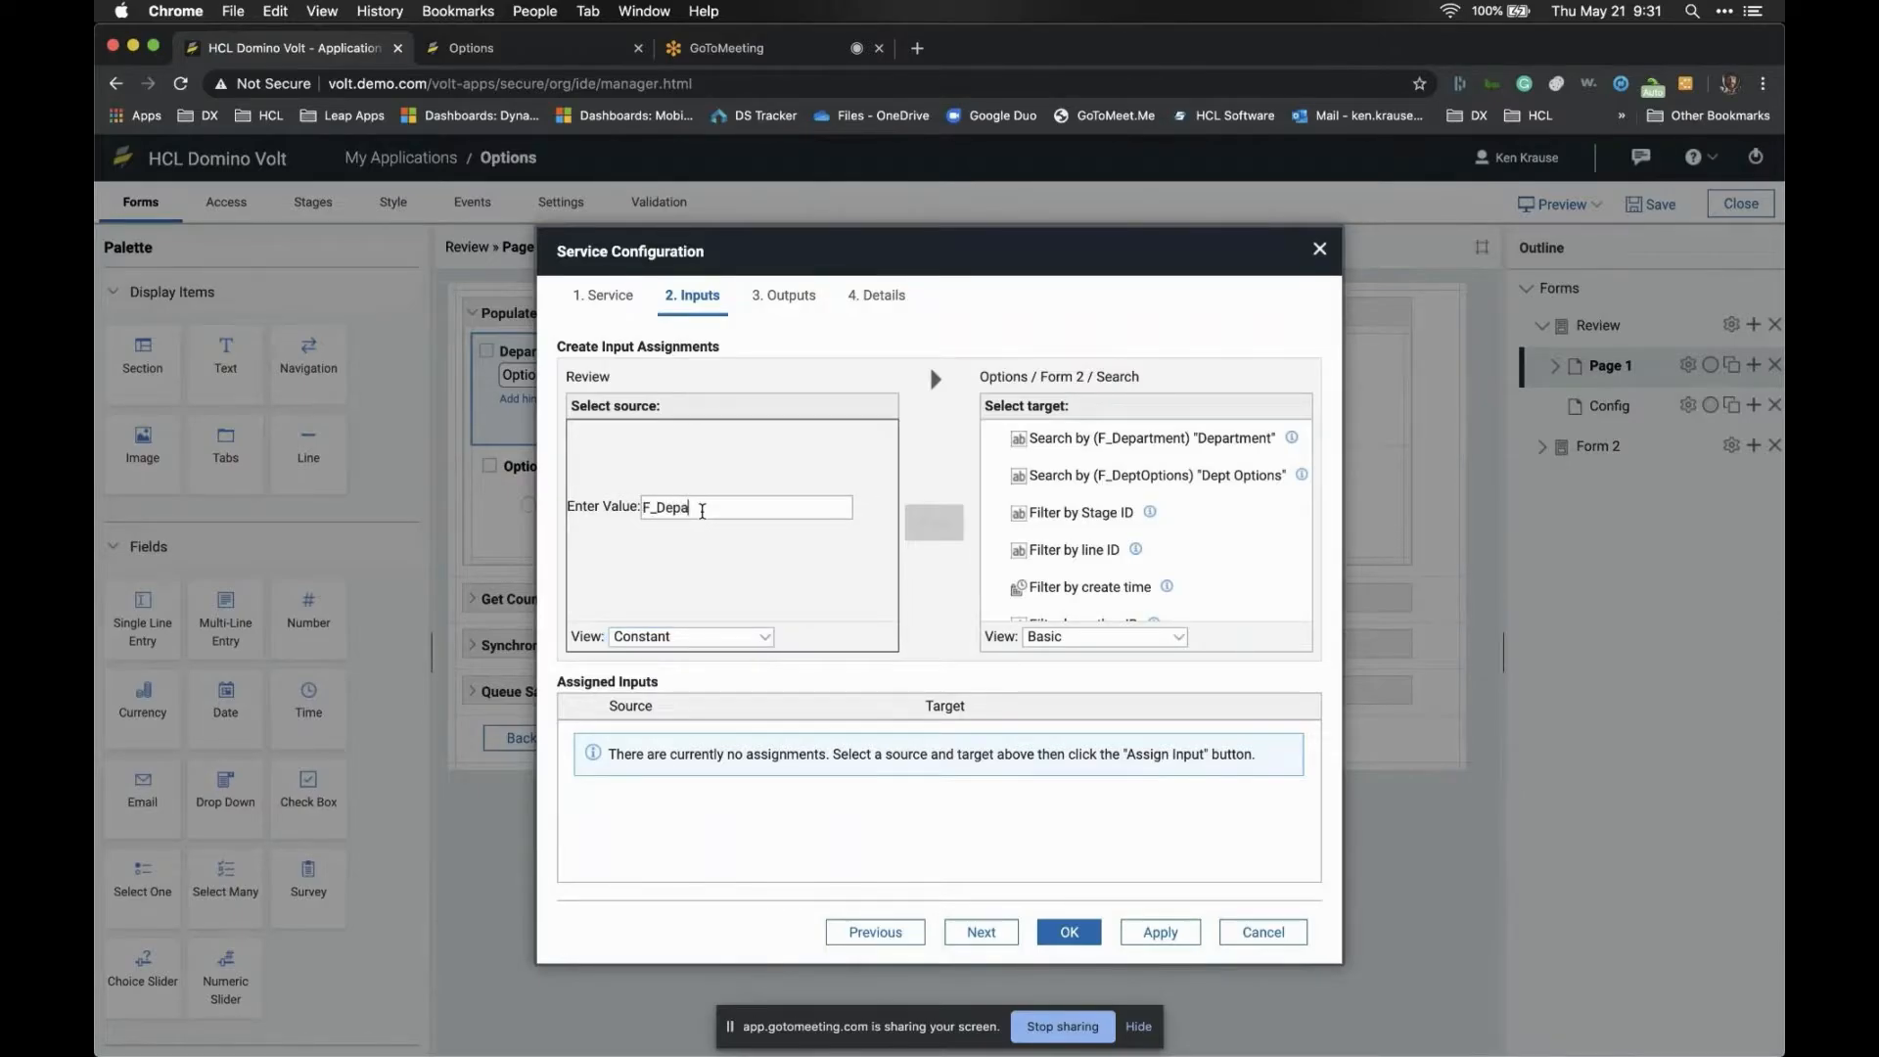
pyautogui.write('F_Department')
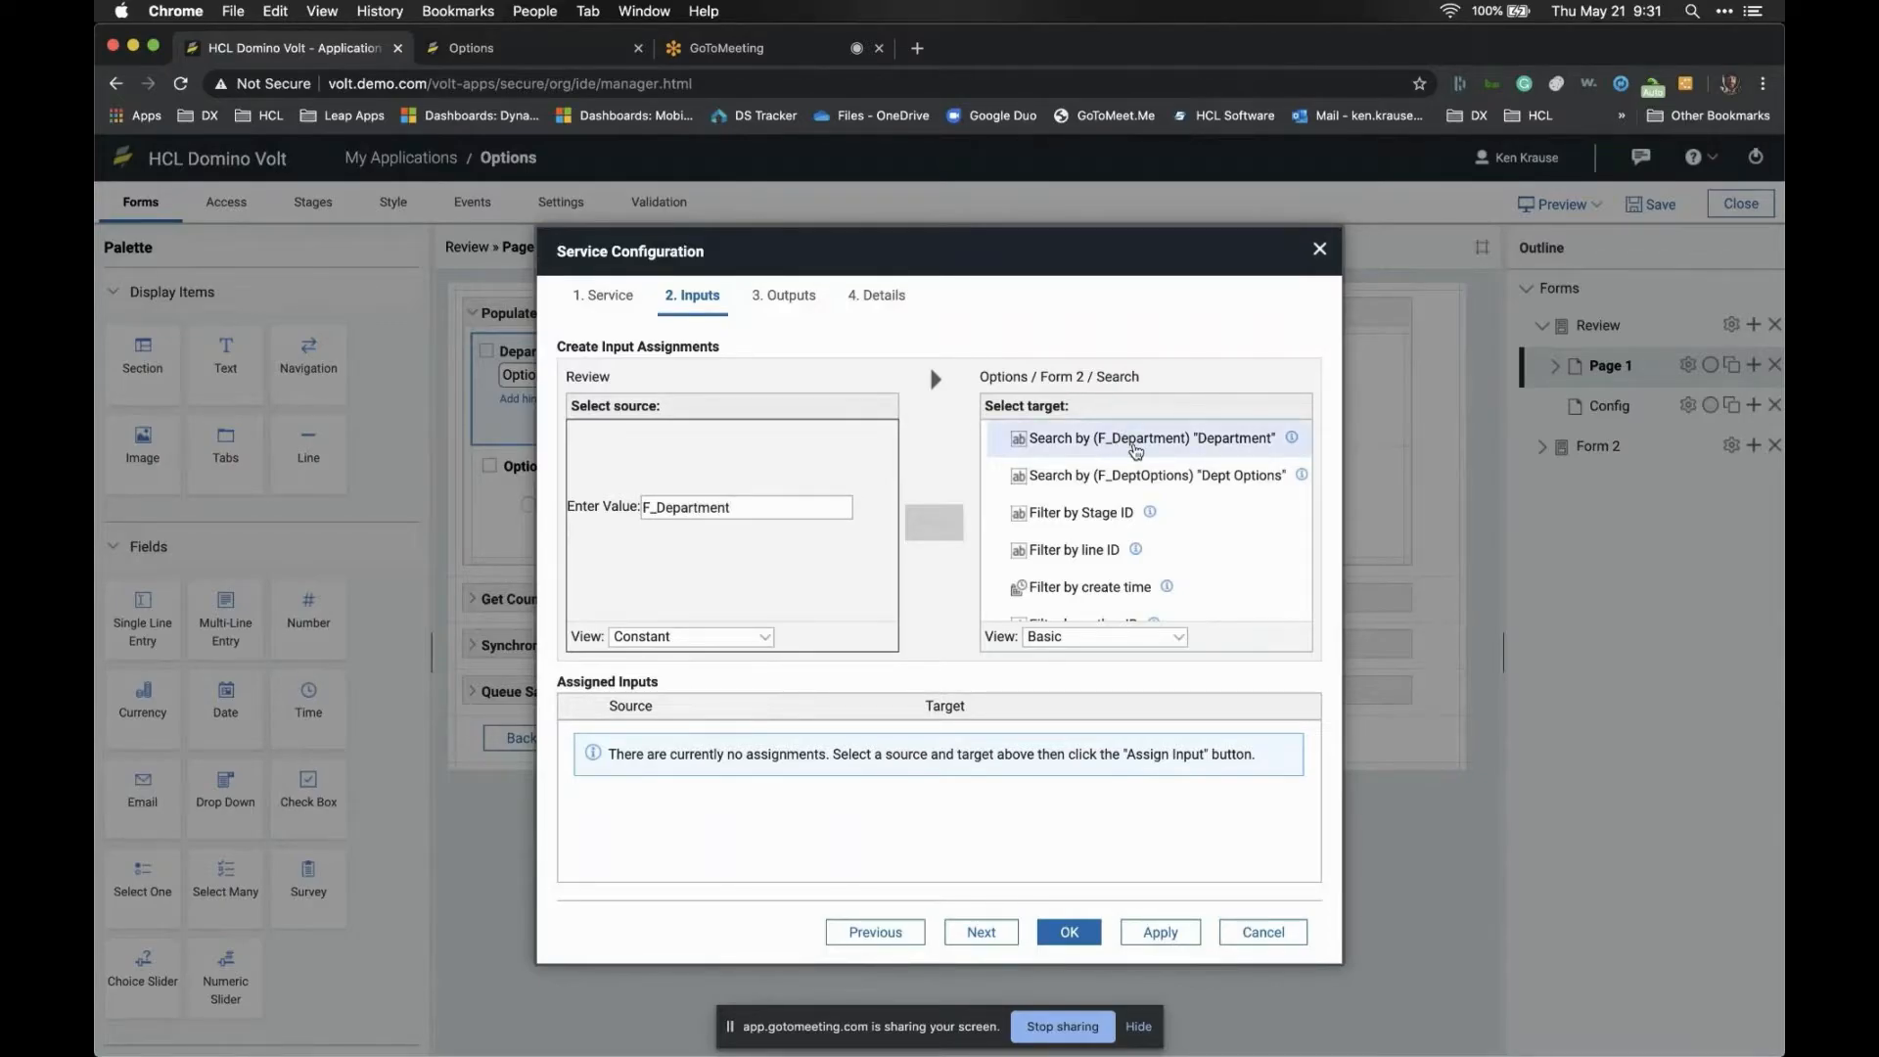
pyautogui.scroll(-5, 1135, 490)
pyautogui.click(1066, 569)
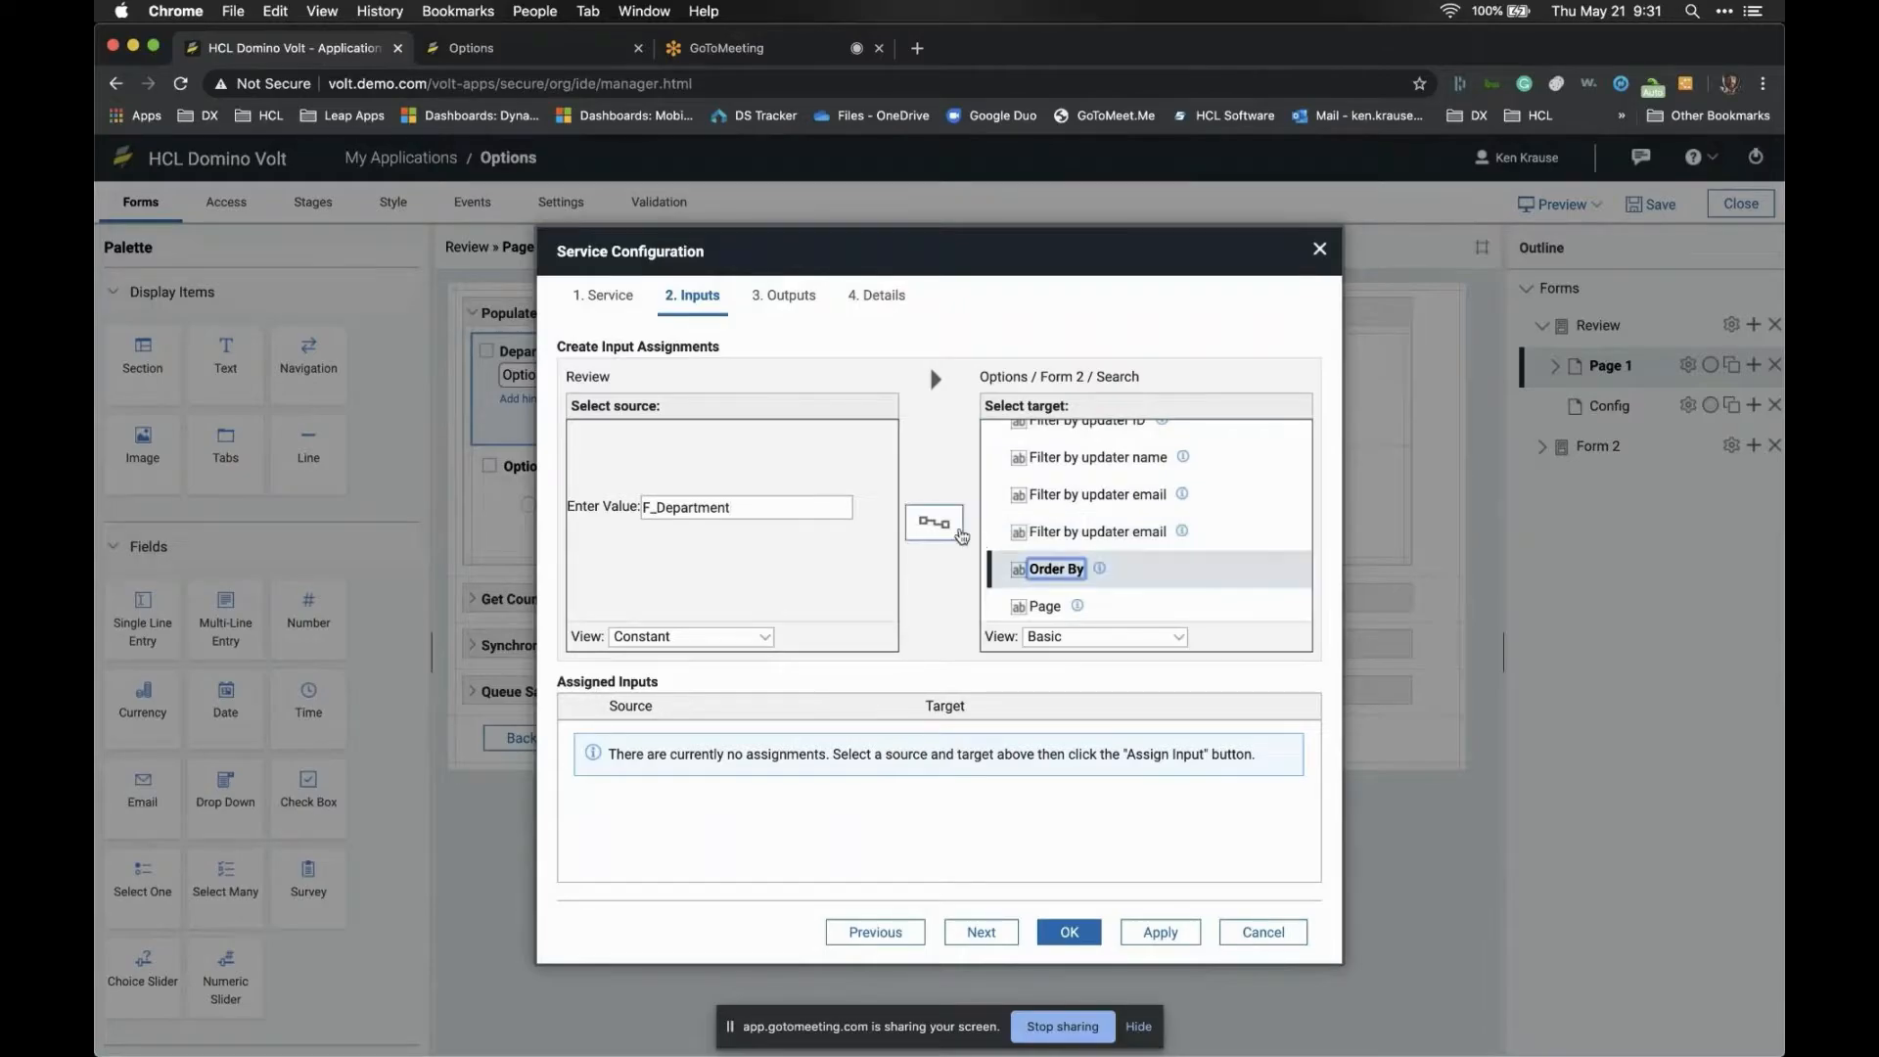
pyautogui.click(957, 534)
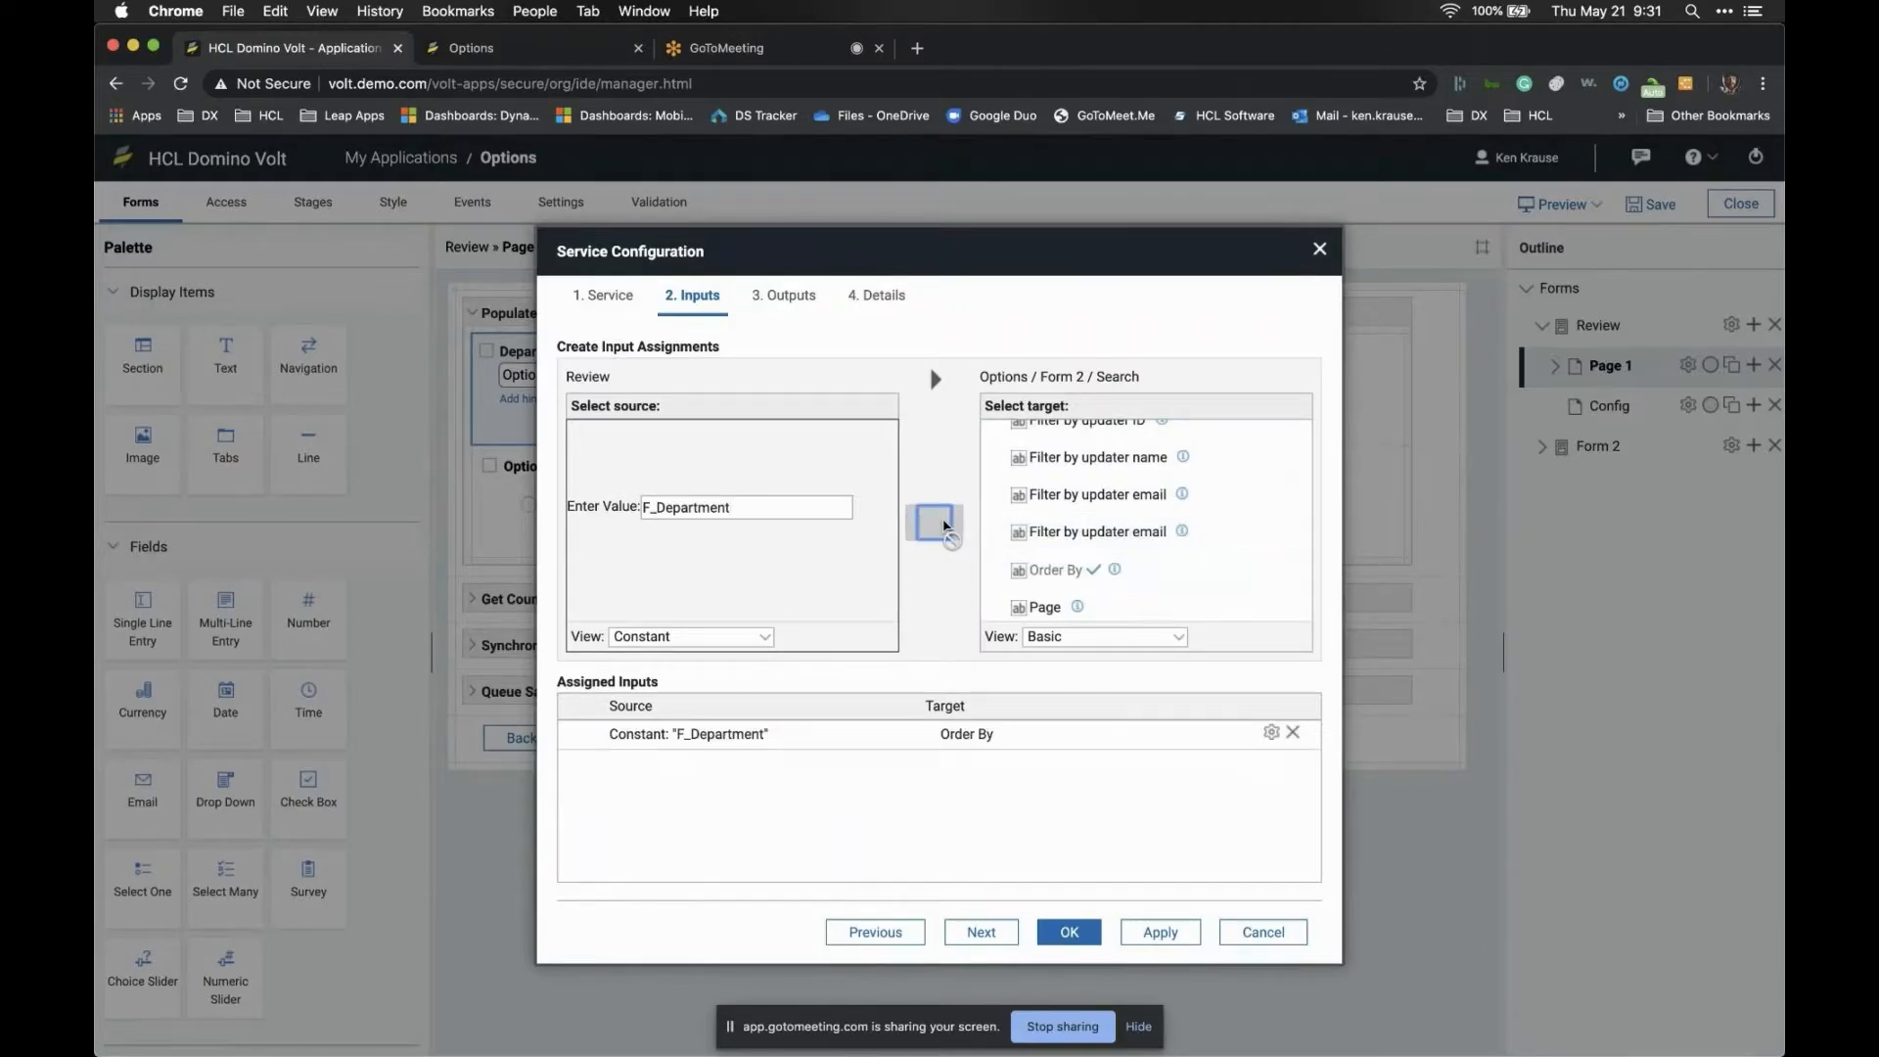
pyautogui.scroll(3, 1078, 549)
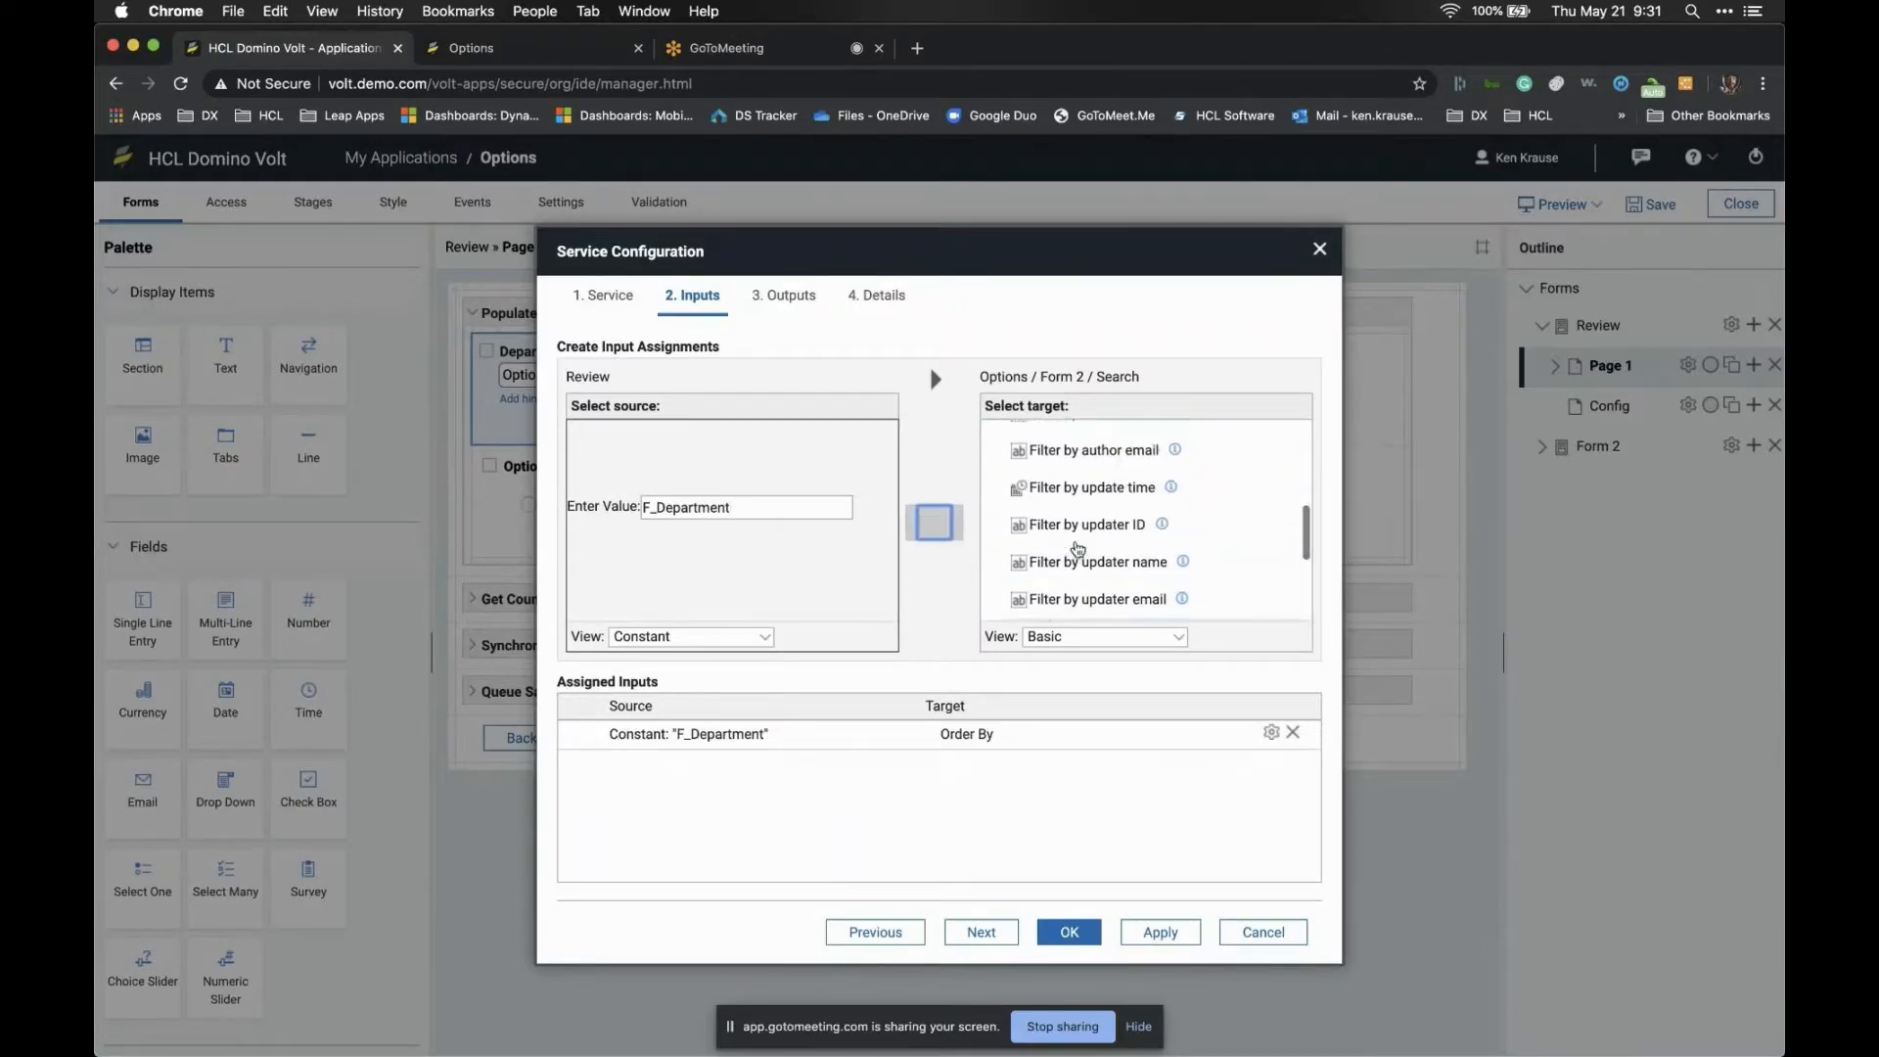
pyautogui.scroll(6, 1077, 550)
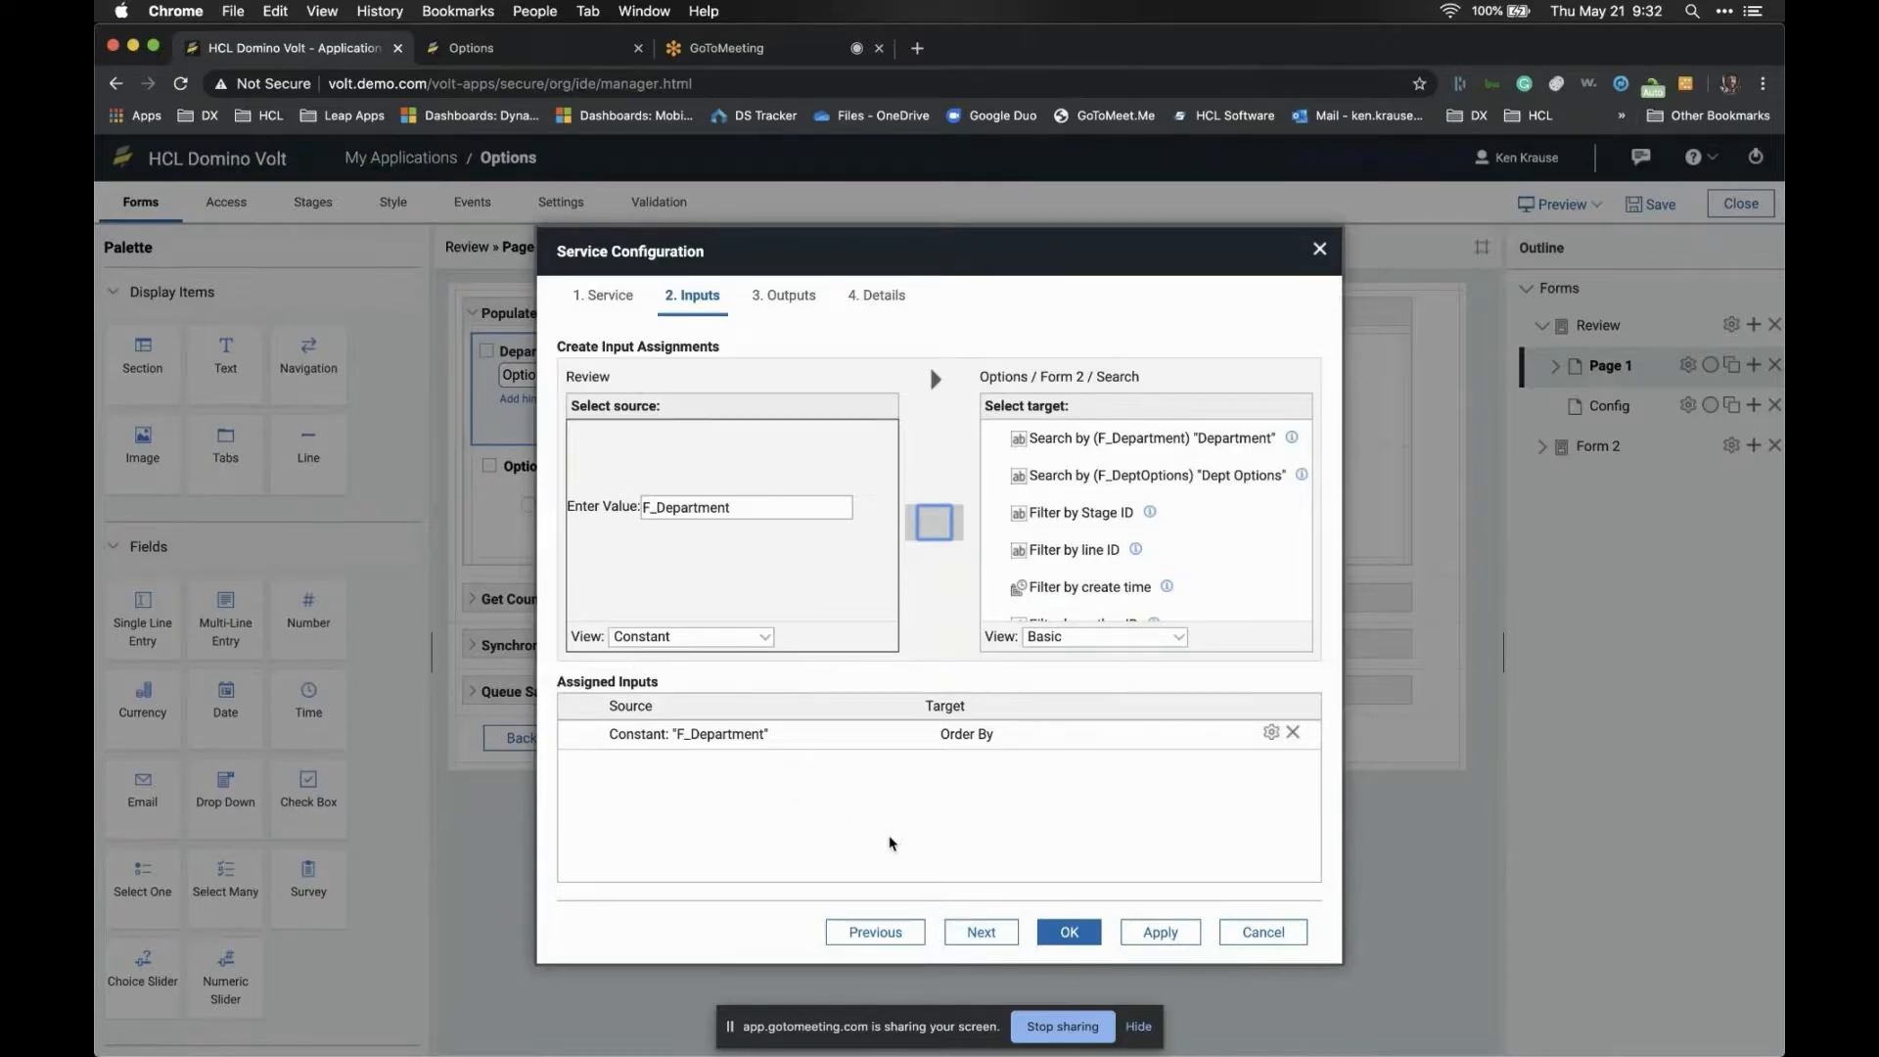
# Go to the service's output assignments and examine the Searched Records list among the sources
pyautogui.click(981, 935)
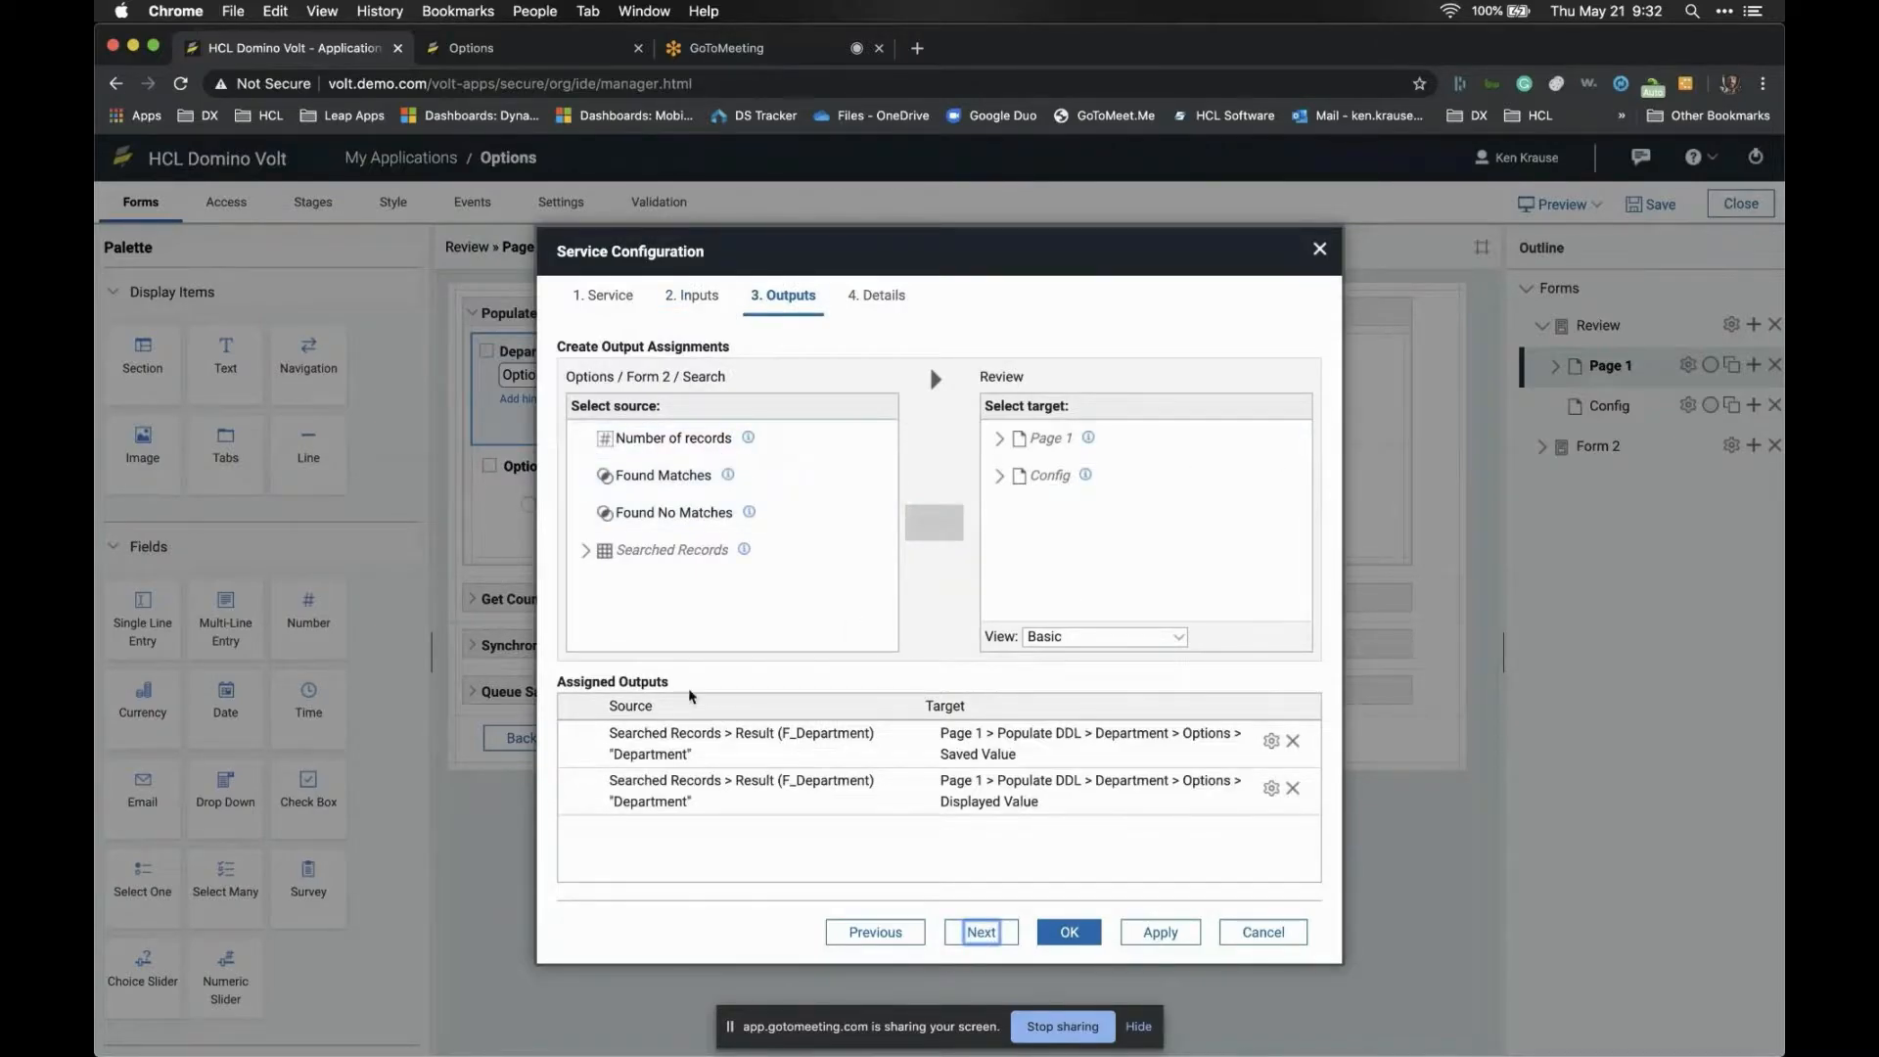
pyautogui.doubleClick(688, 375)
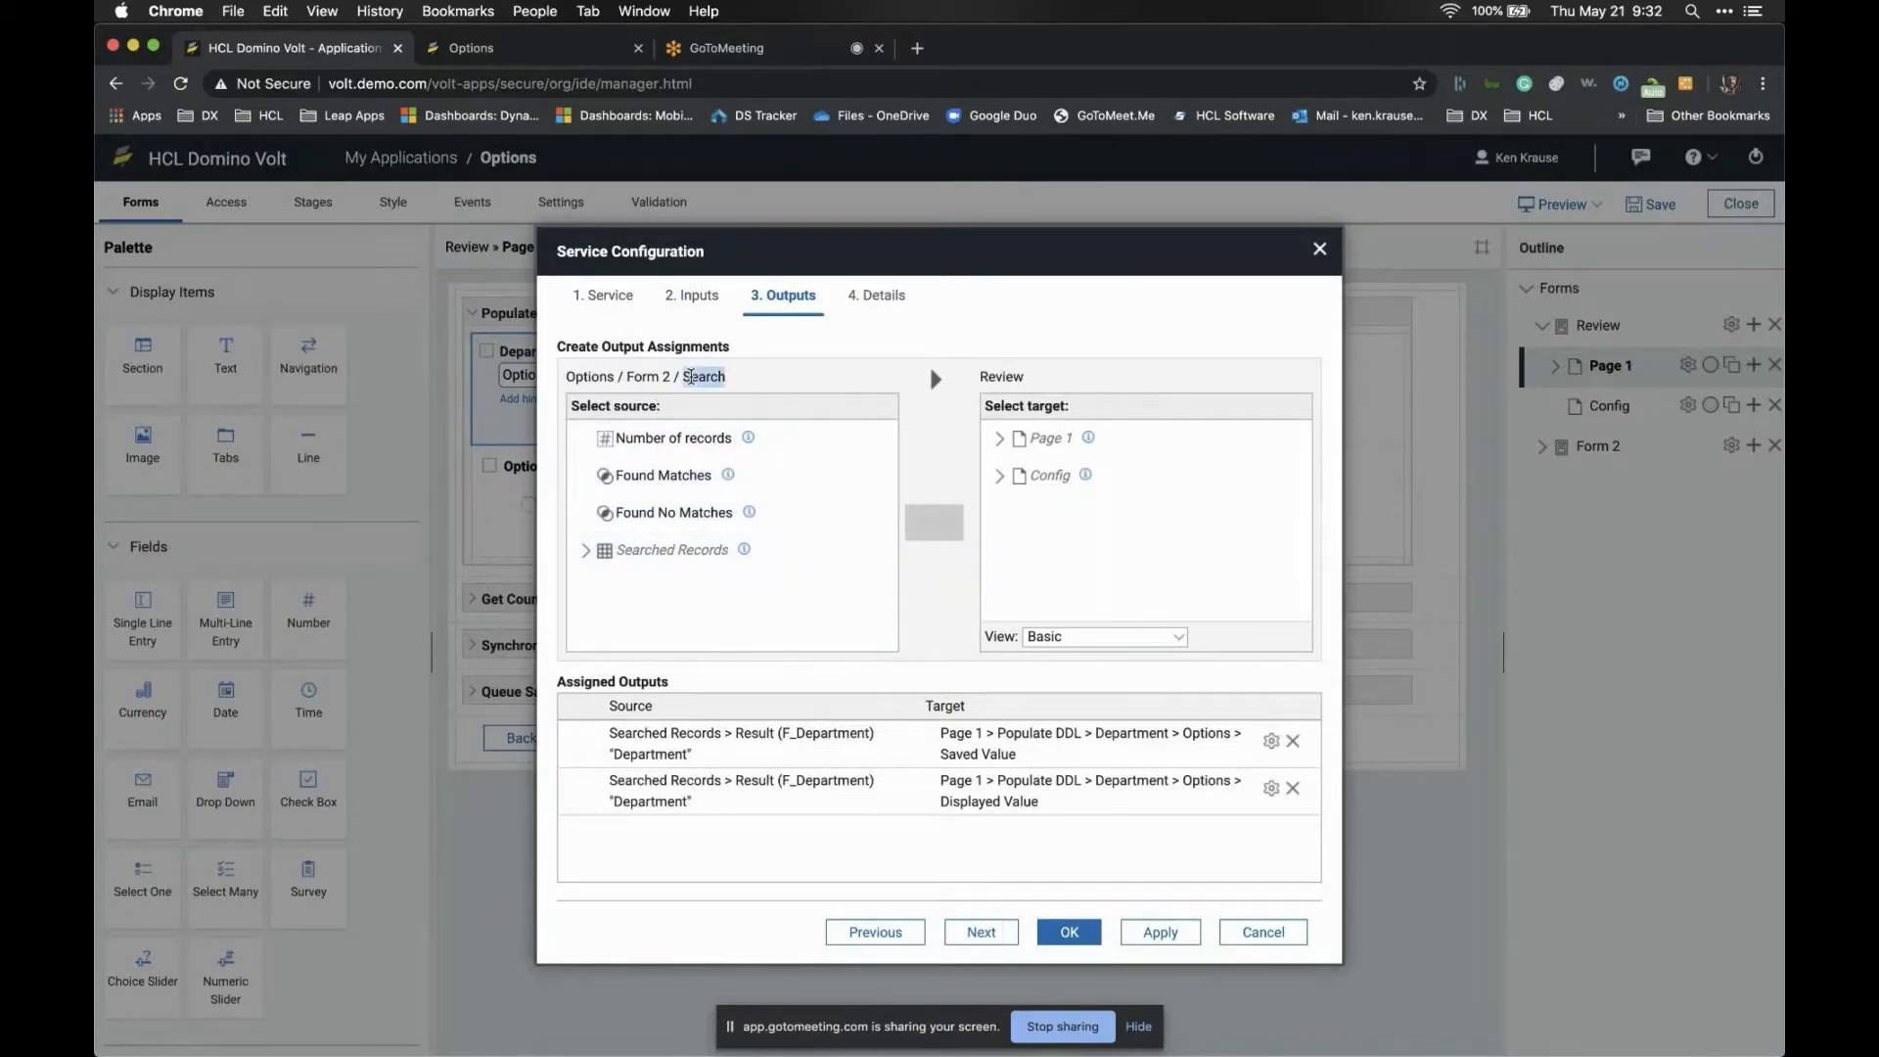
pyautogui.moveTo(740, 551)
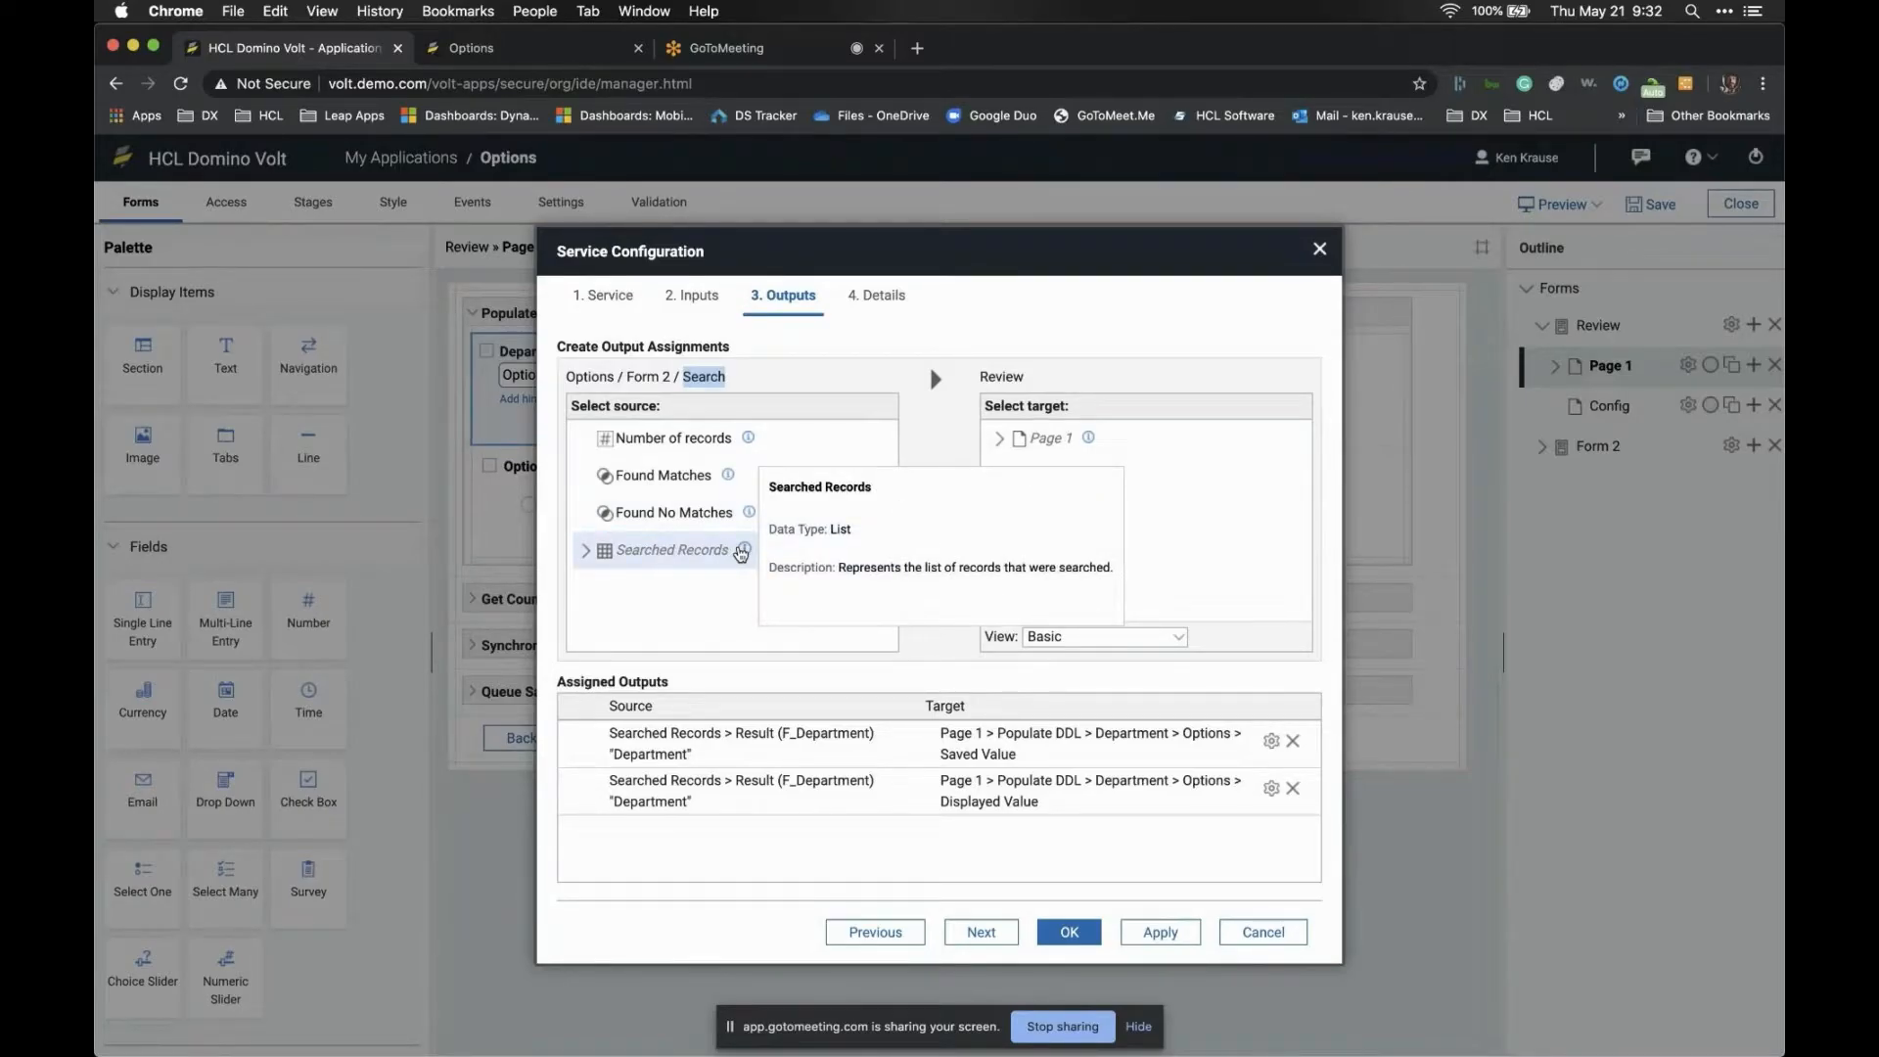
pyautogui.click(586, 550)
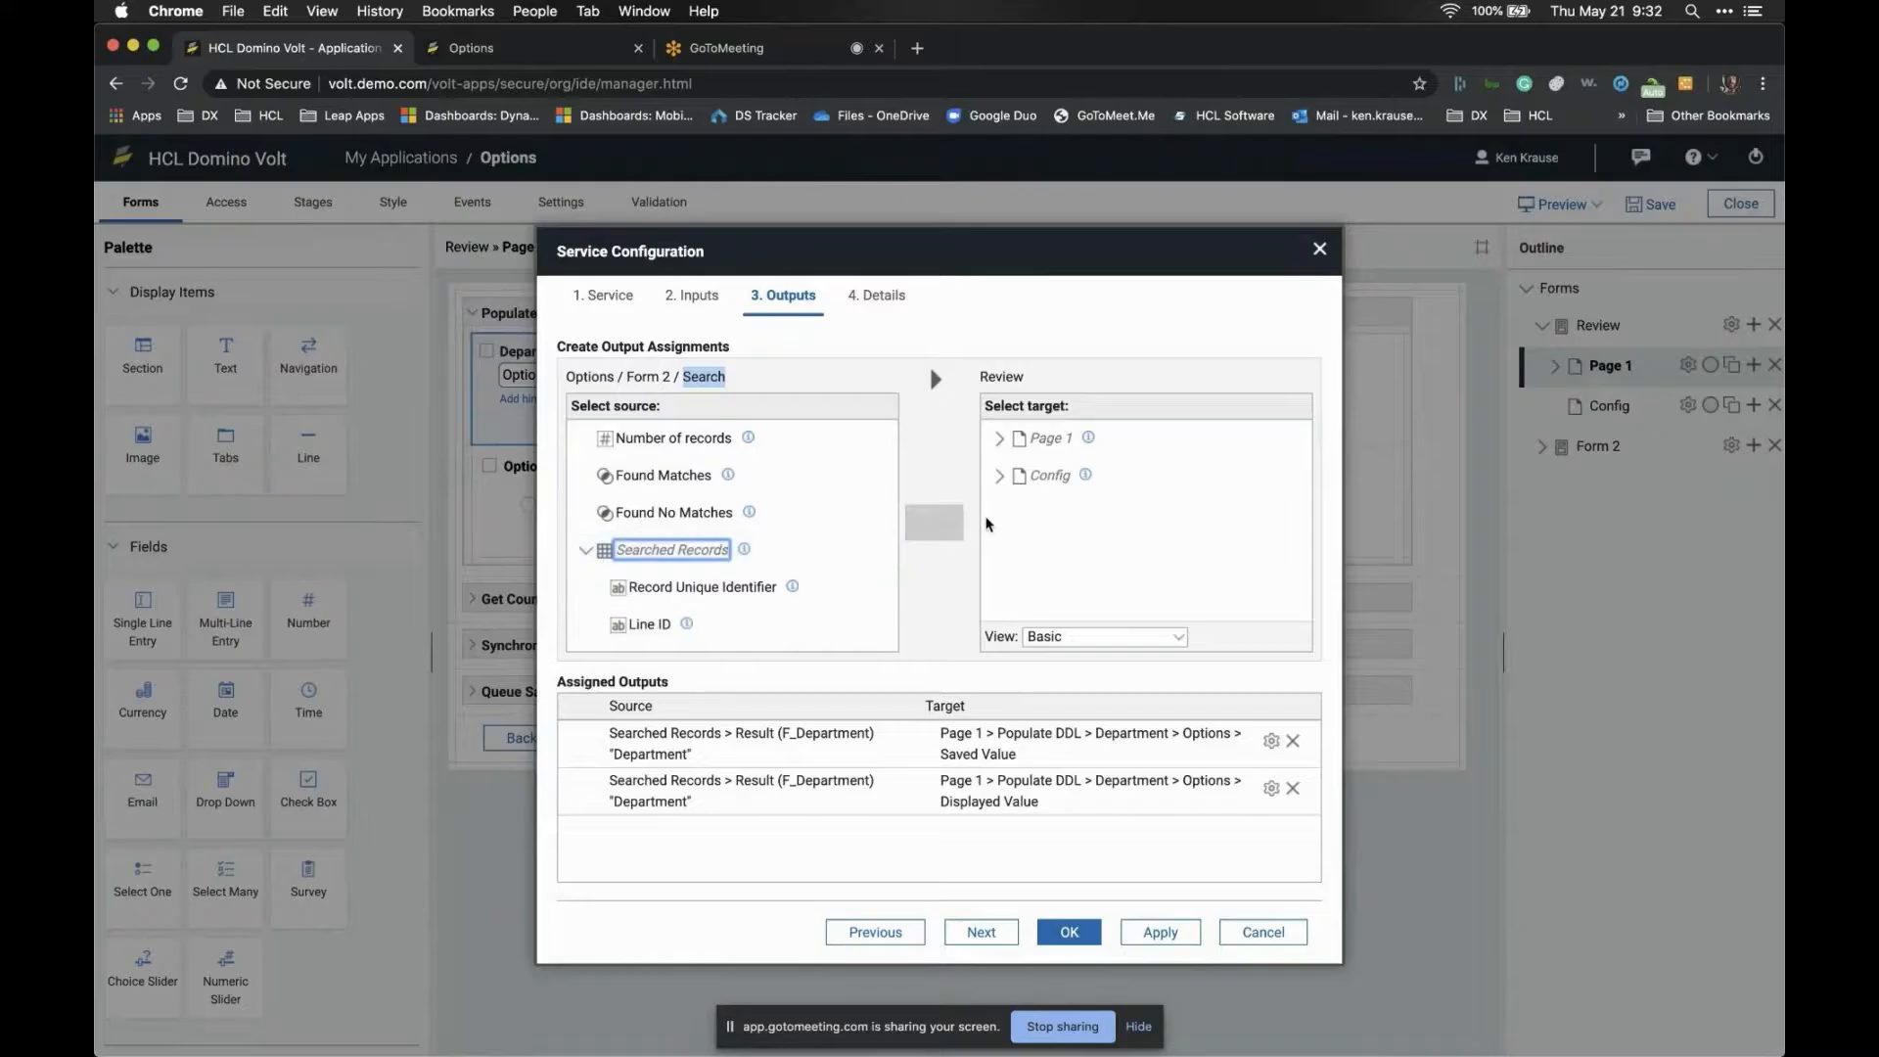
# Expand Populate DDL under the Page 1 targets and try to pair its multi-line Options field with the Record Unique Identifier source
pyautogui.click(998, 440)
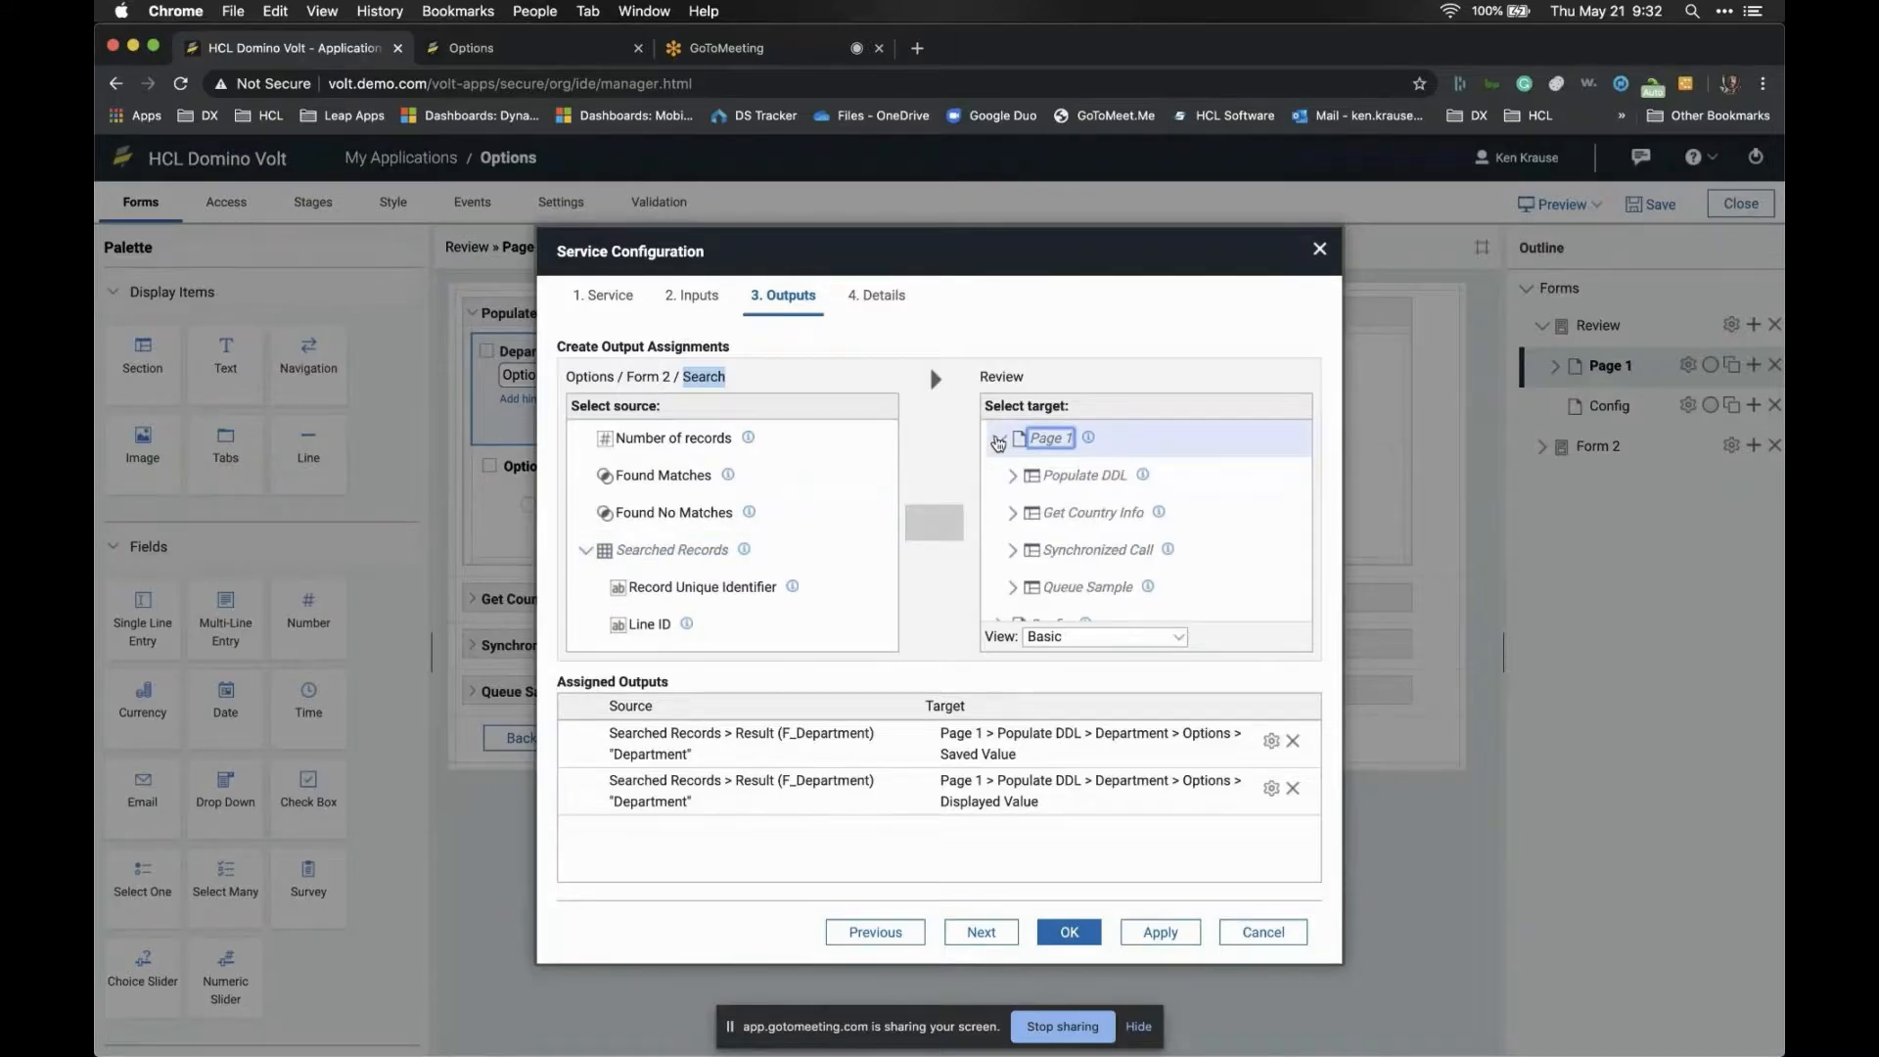
pyautogui.click(1012, 475)
pyautogui.scroll(-2, 1011, 494)
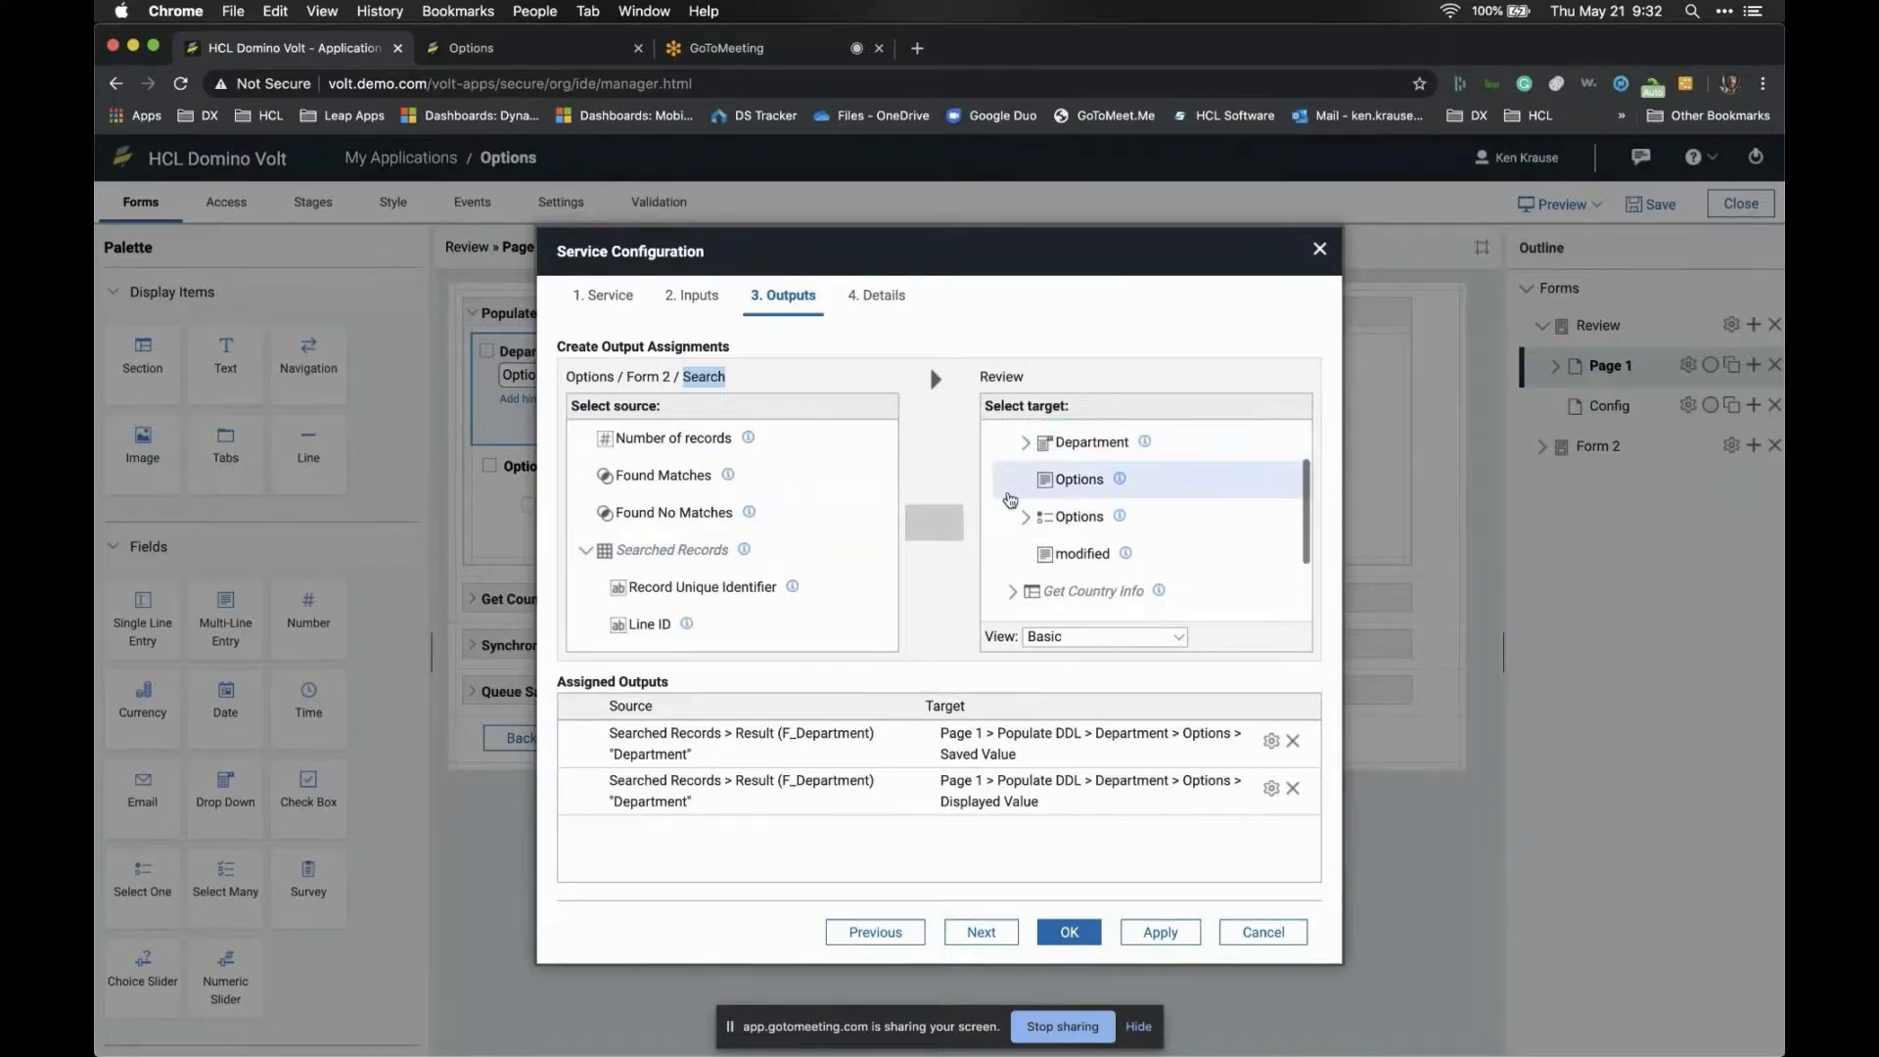
pyautogui.click(1009, 494)
pyautogui.click(728, 593)
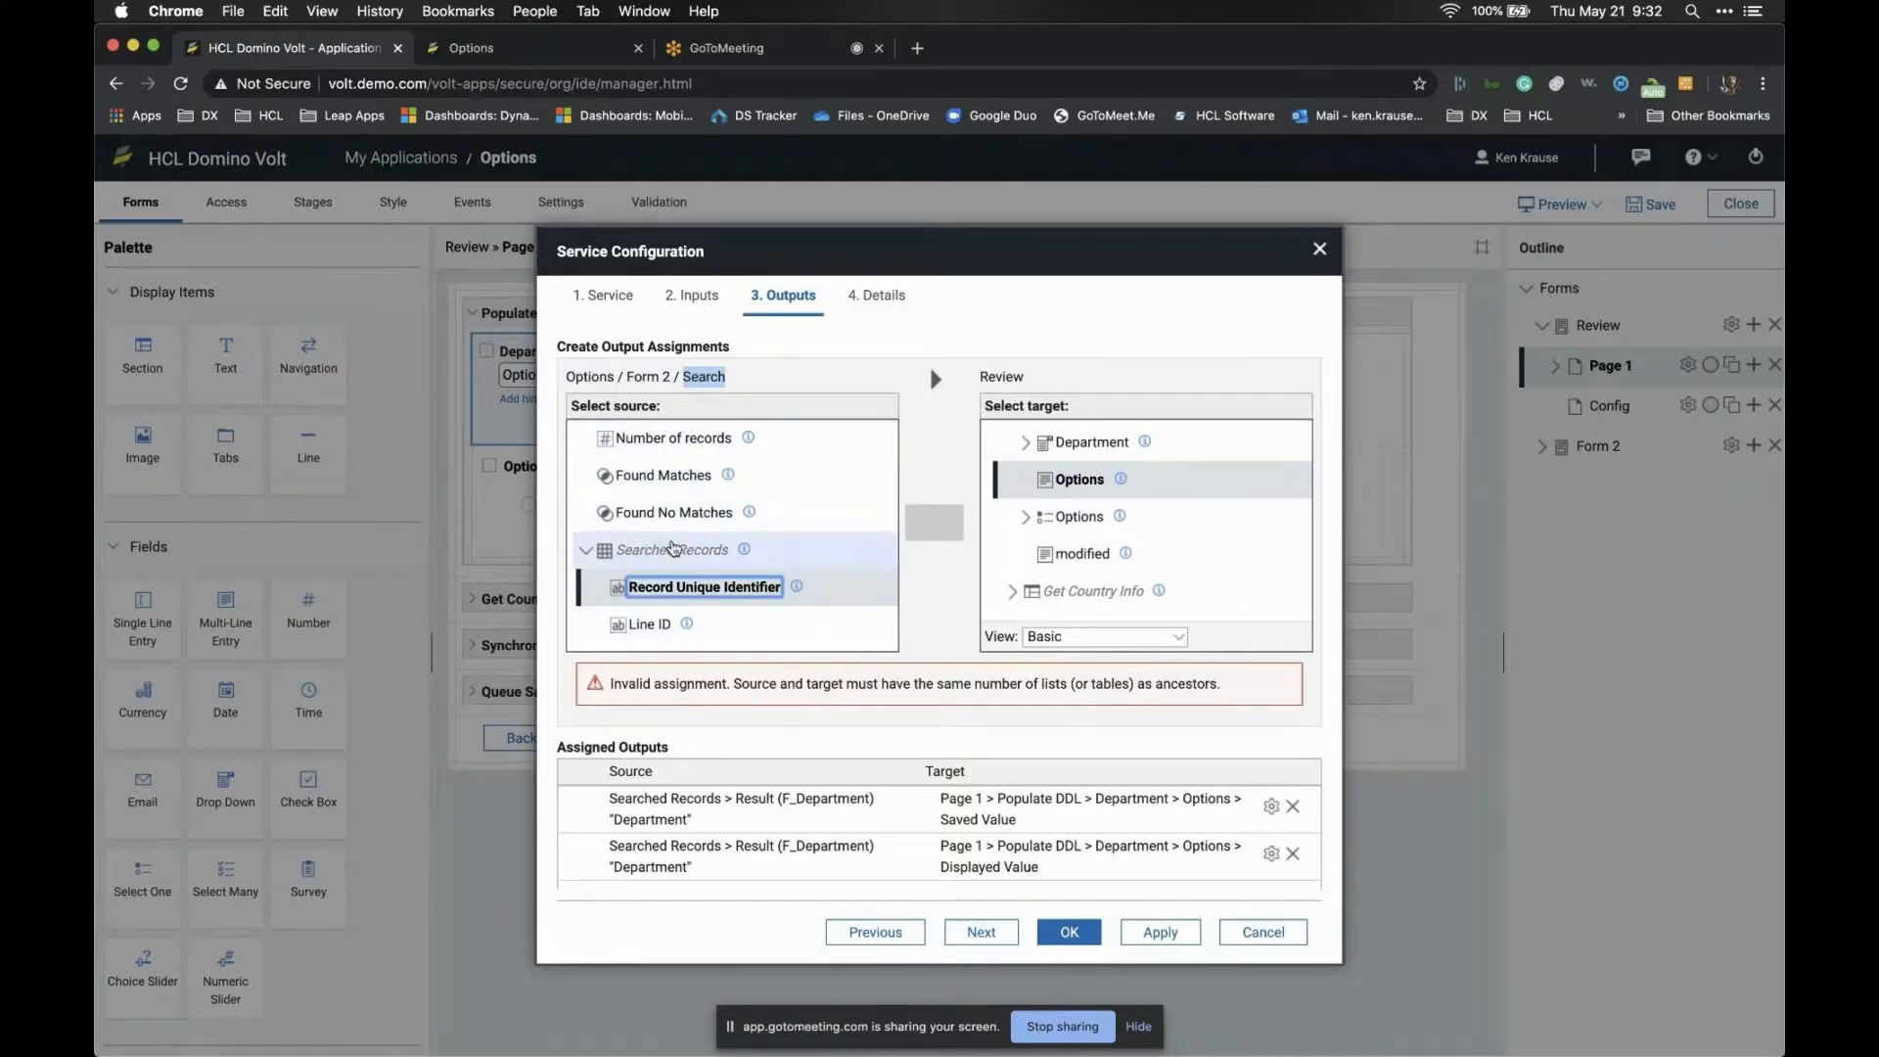
# Examine the Saved Value and Displayed Value targets within the Department field's Options list against the assigned outputs
pyautogui.scroll(1, 1084, 505)
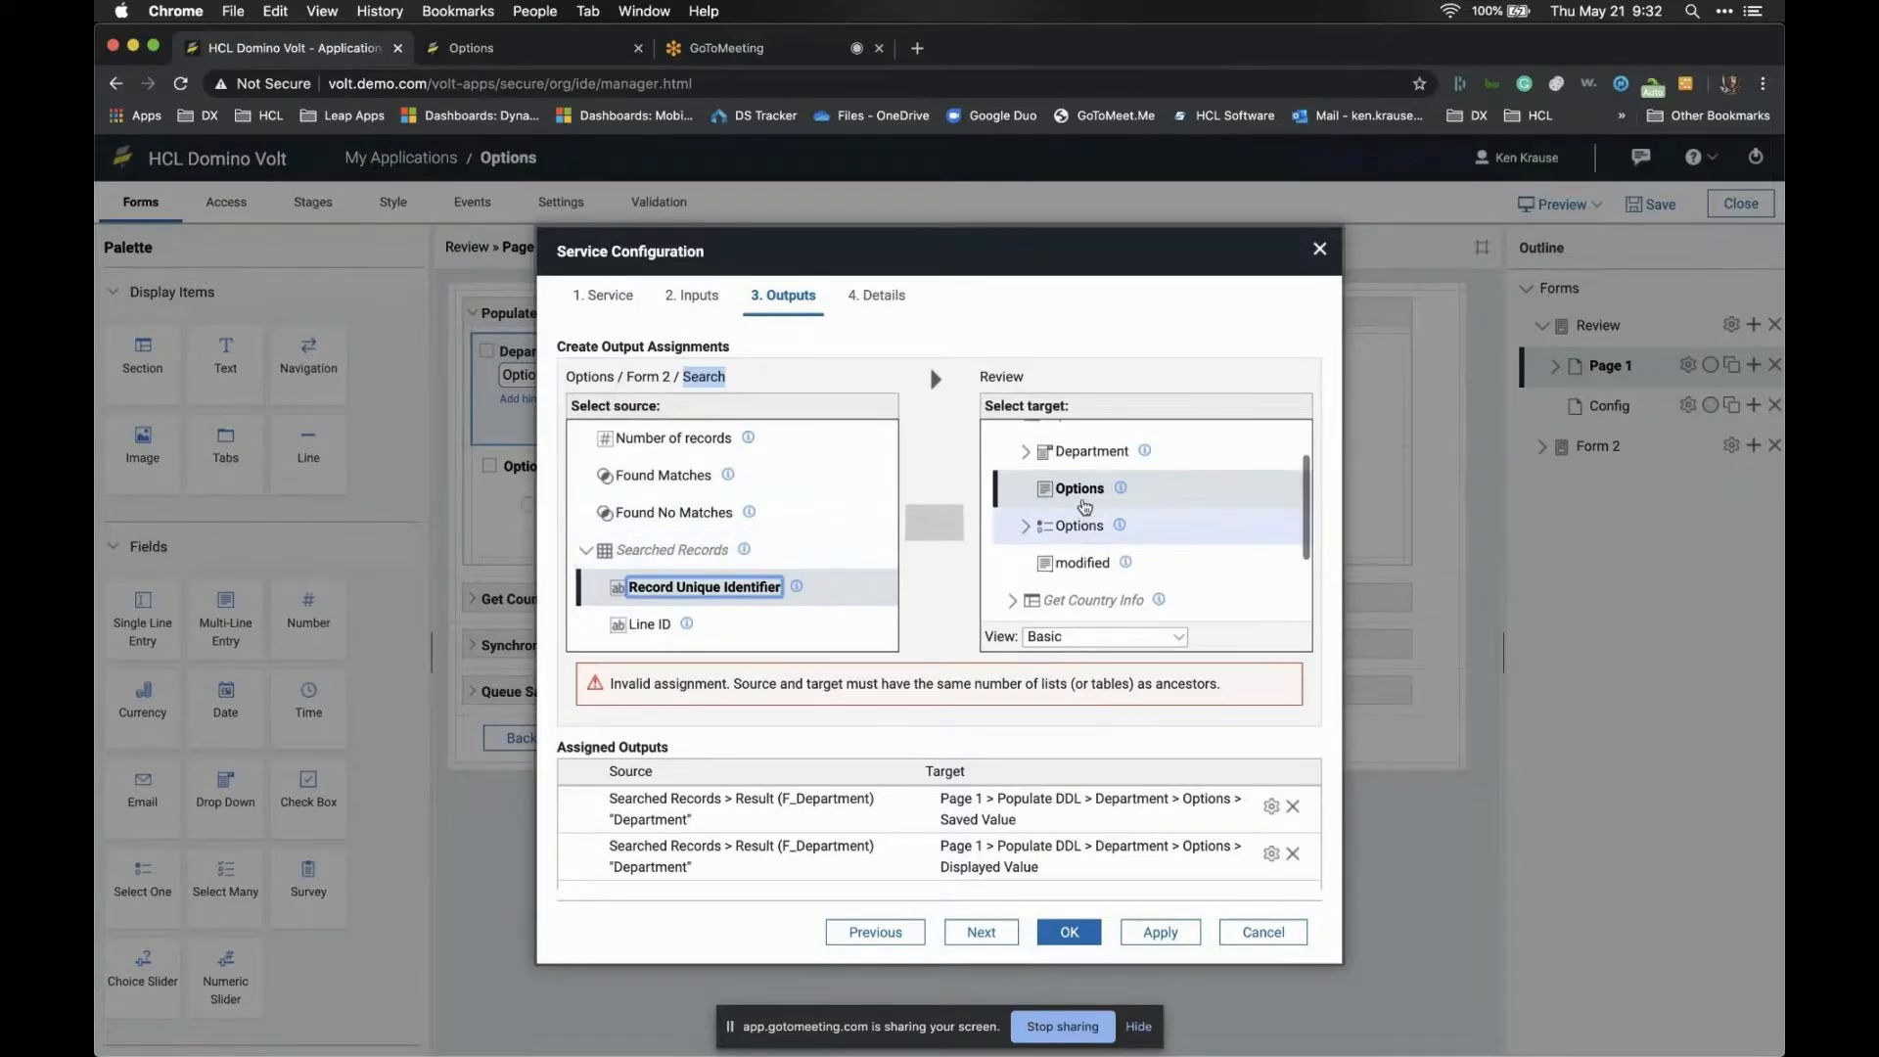
pyautogui.scroll(1, 1084, 506)
pyautogui.click(1026, 475)
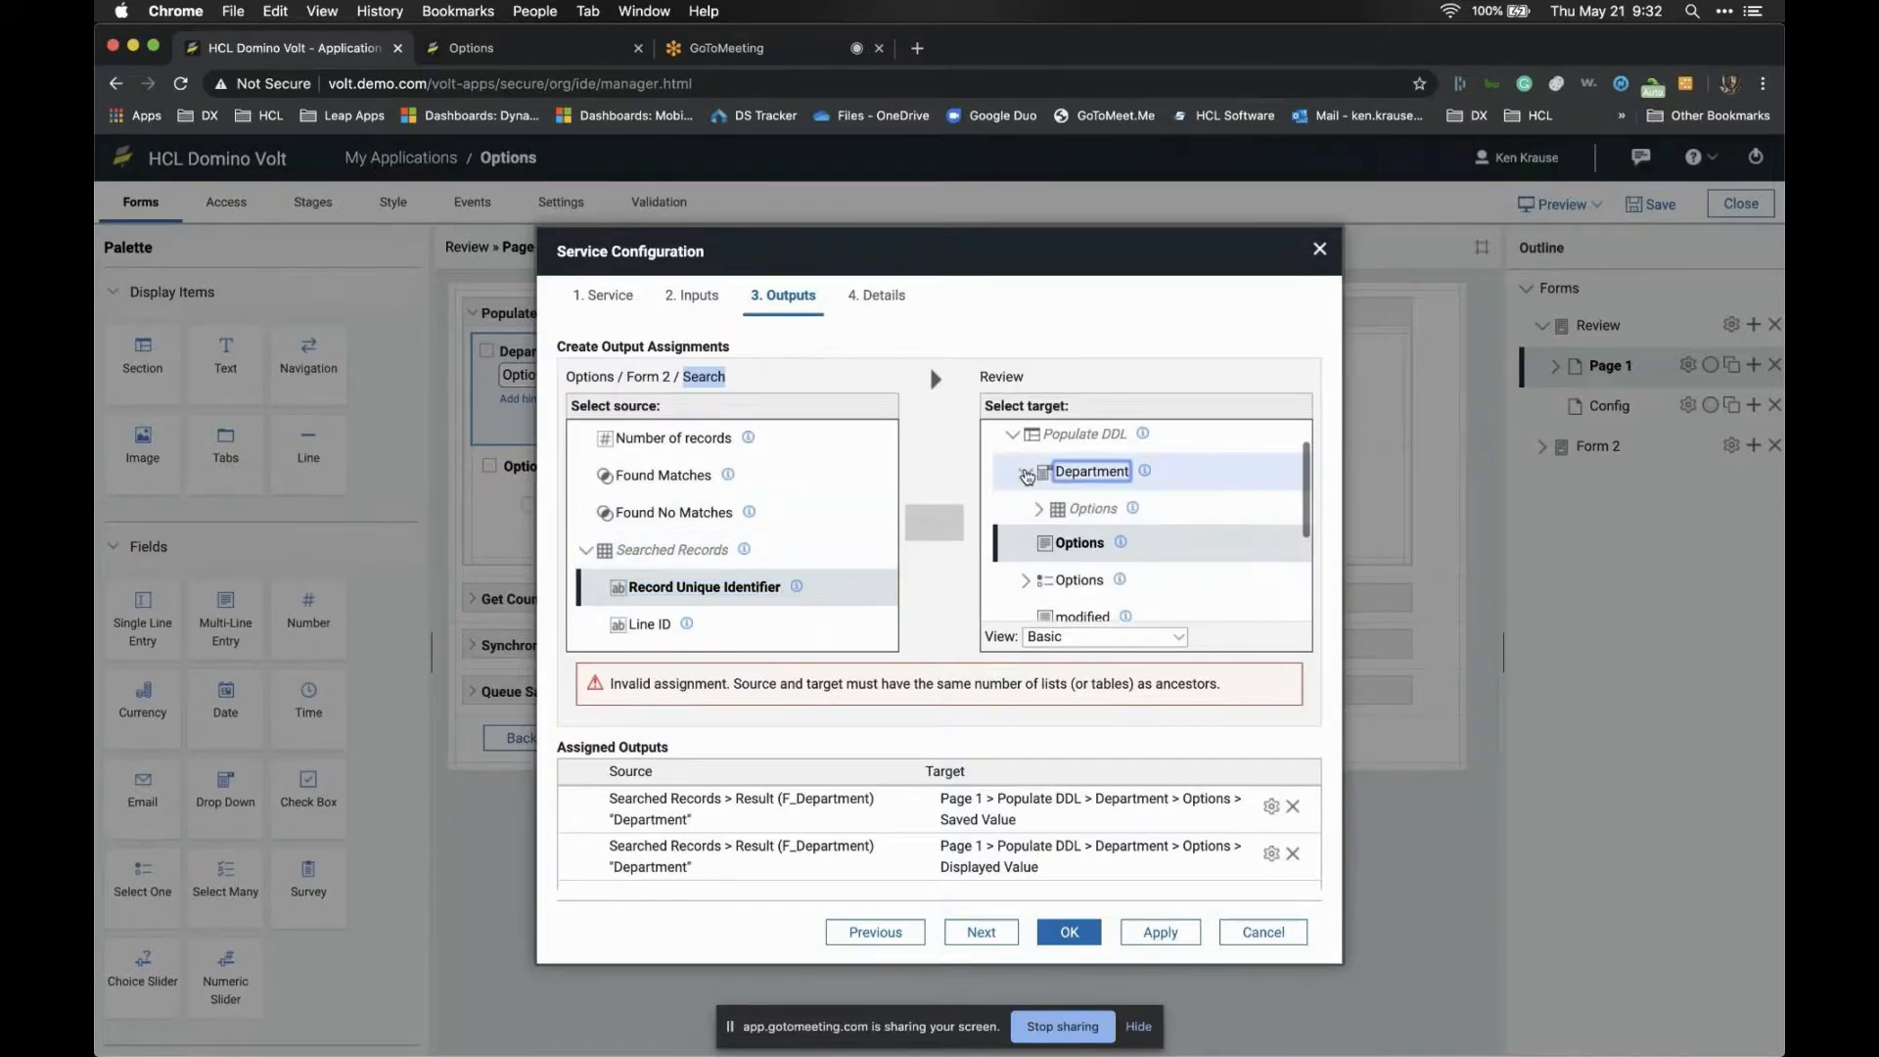
pyautogui.click(1038, 509)
pyautogui.scroll(-1, 1047, 492)
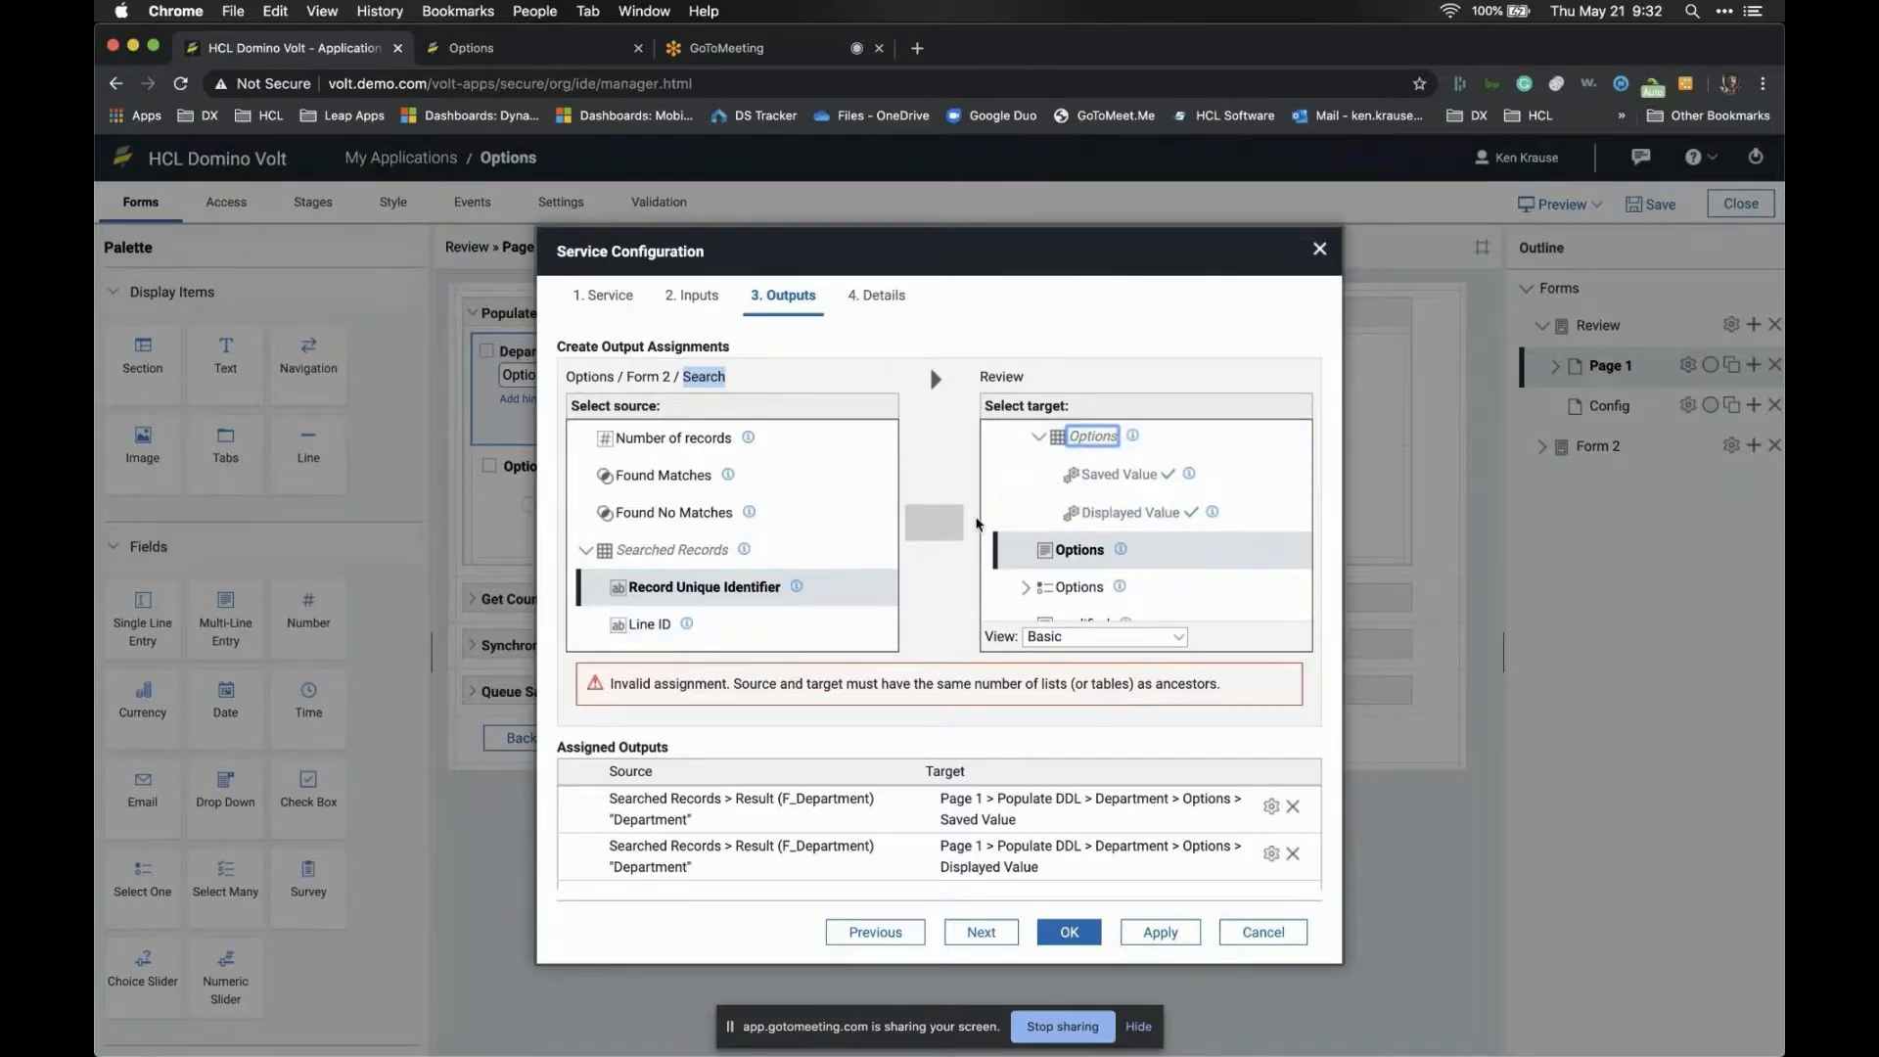
pyautogui.click(1022, 475)
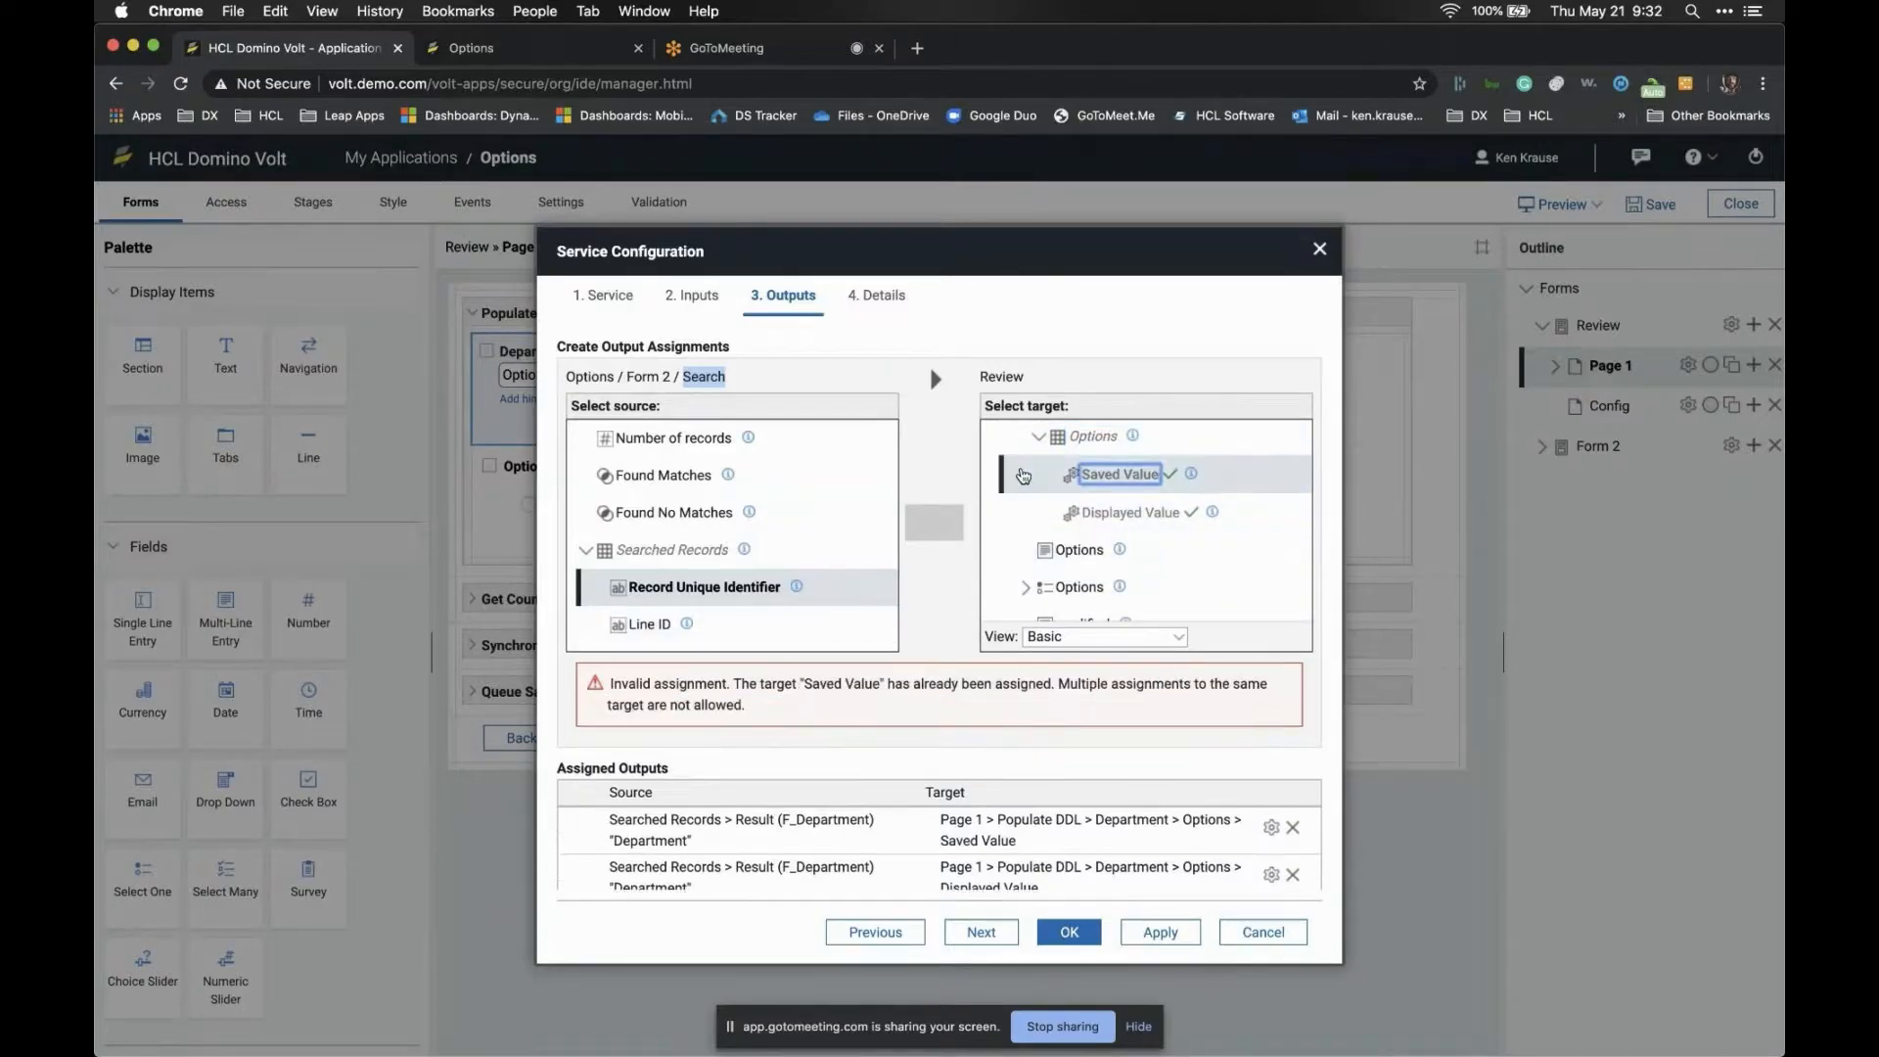
pyautogui.scroll(2, 1022, 476)
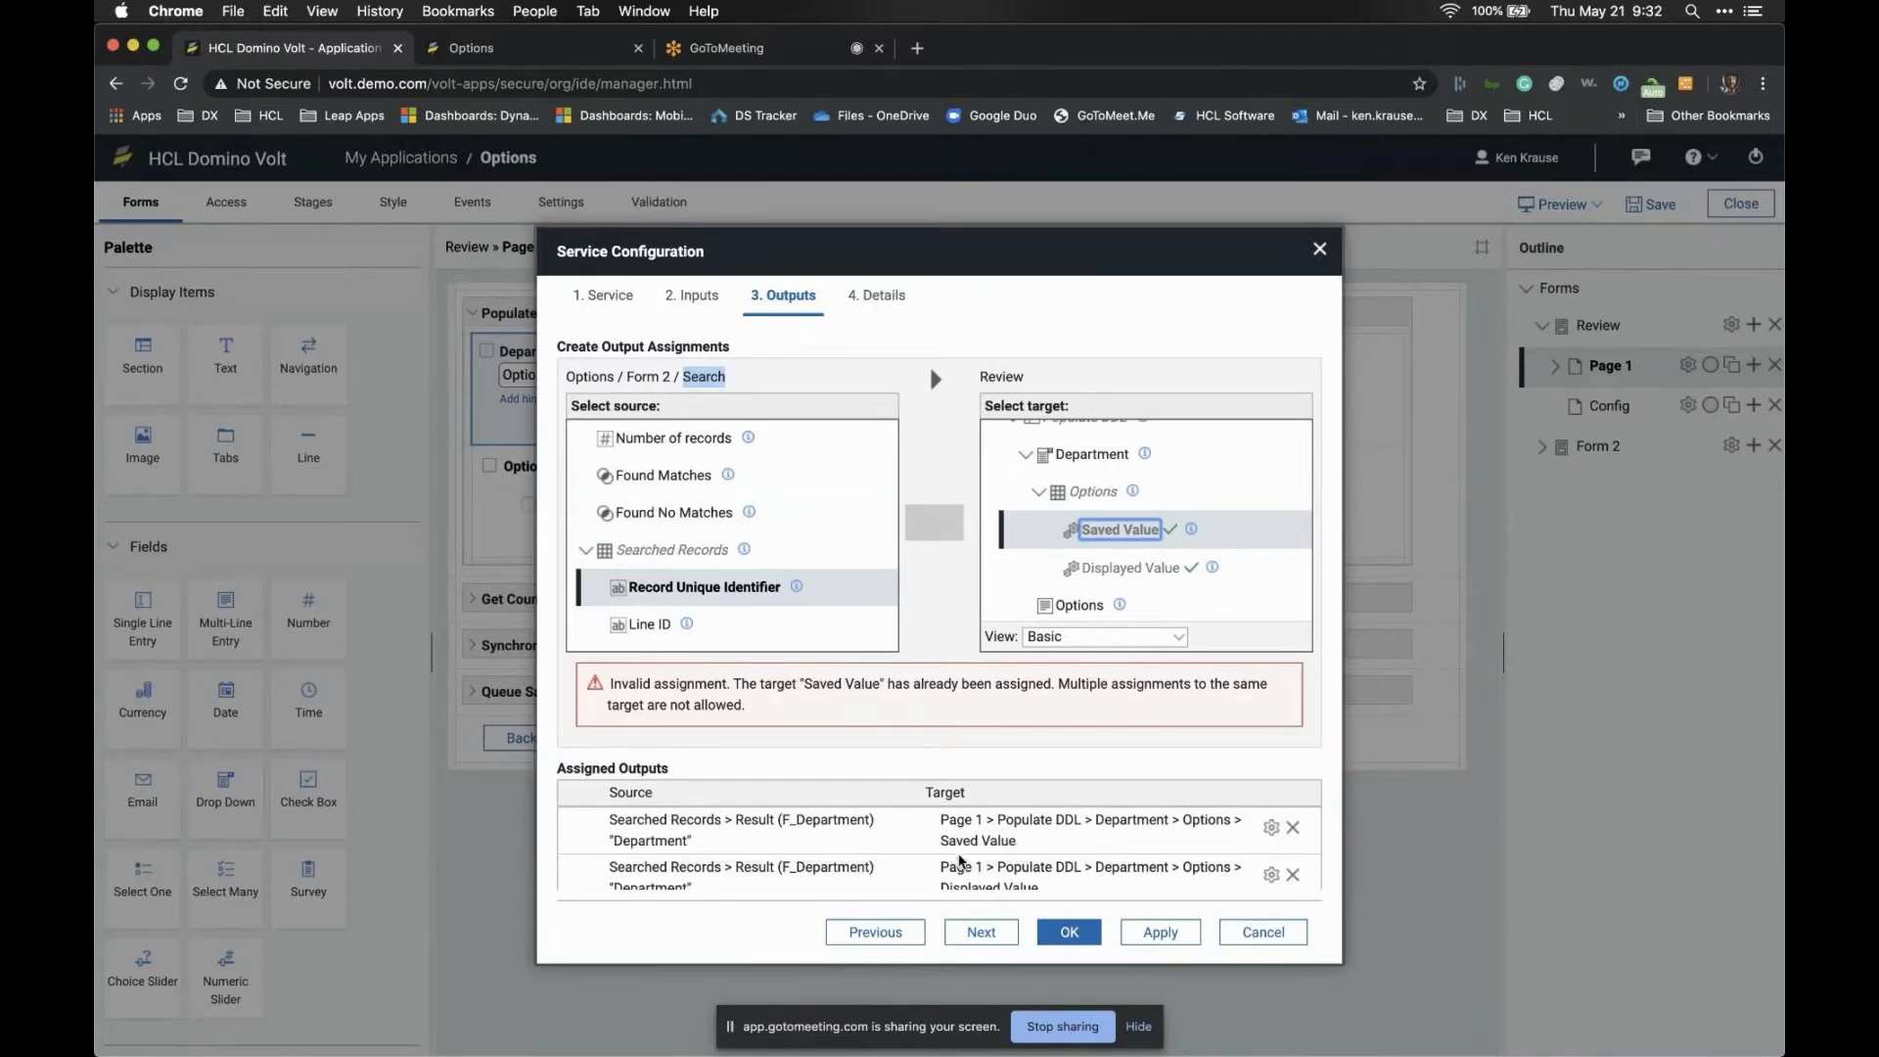
pyautogui.scroll(-1, 964, 860)
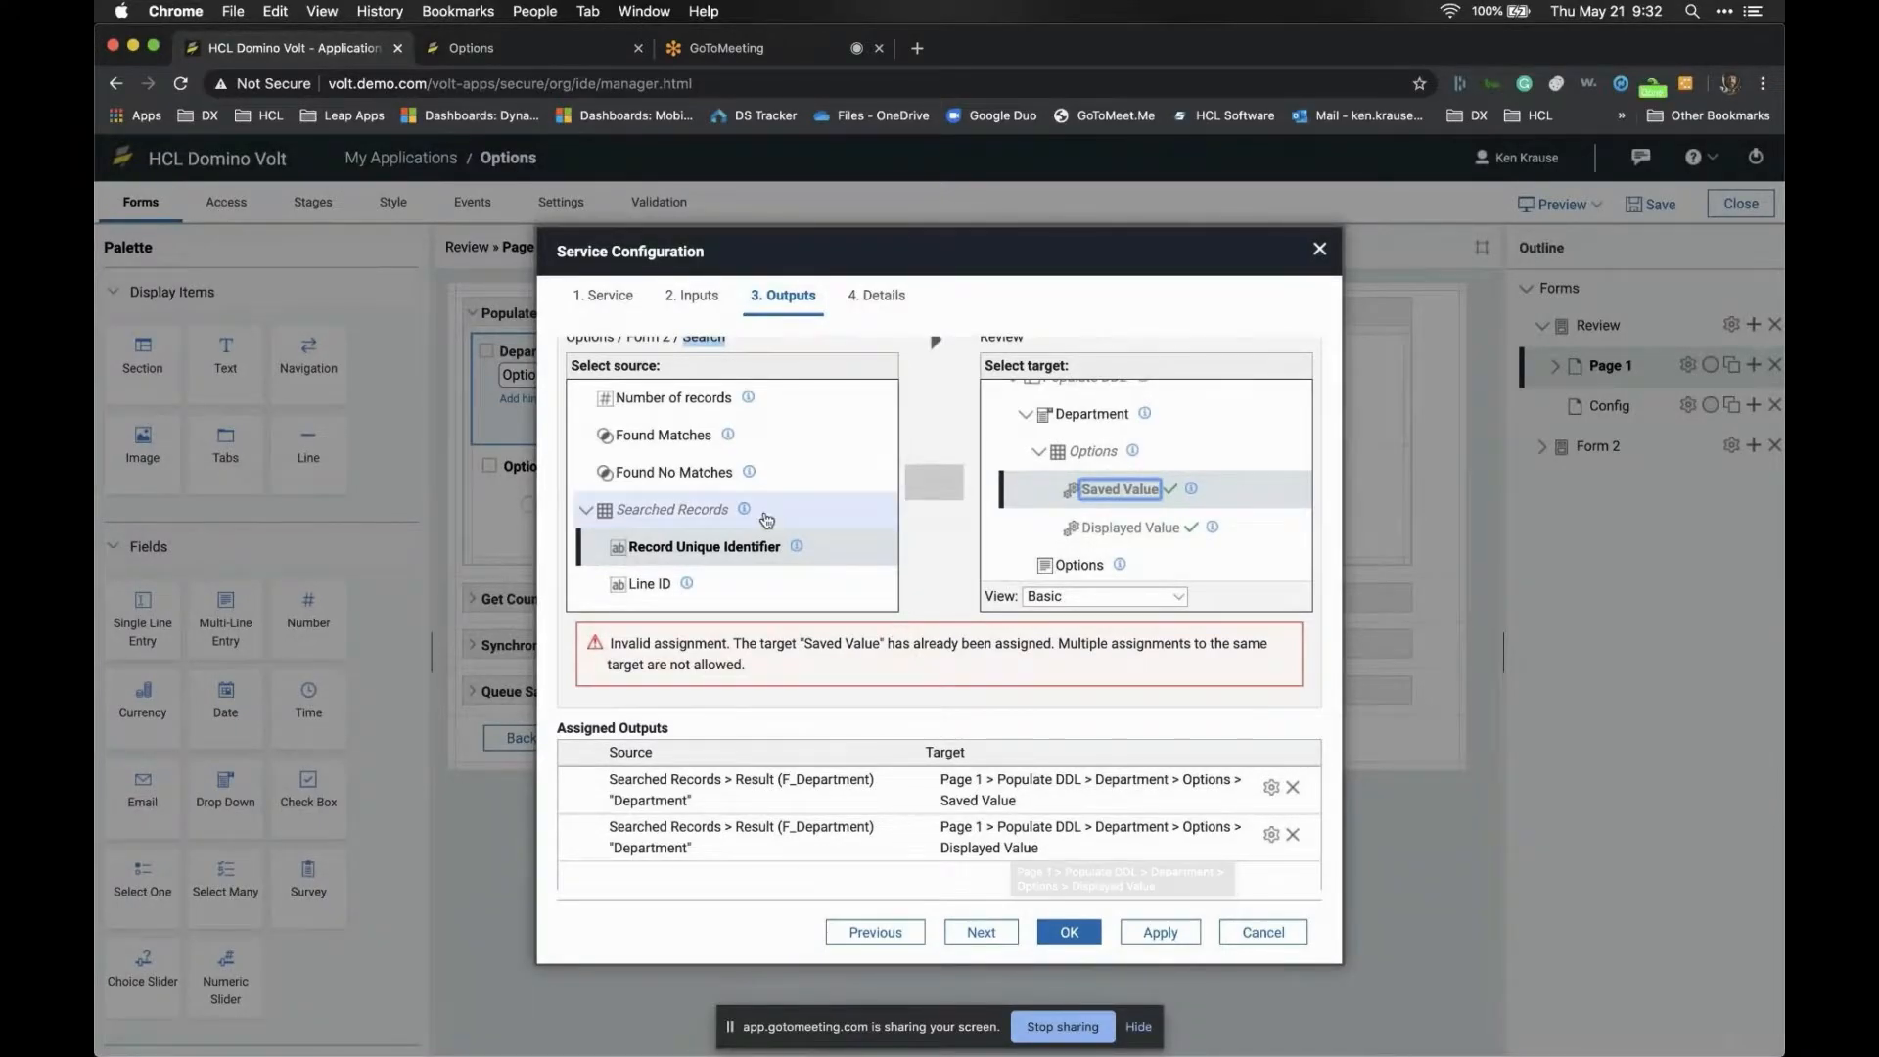
# In the service details, move the title text Options / Form 2 / Search into the description and retitle the service Get Department Name
pyautogui.scroll(-2, 816, 510)
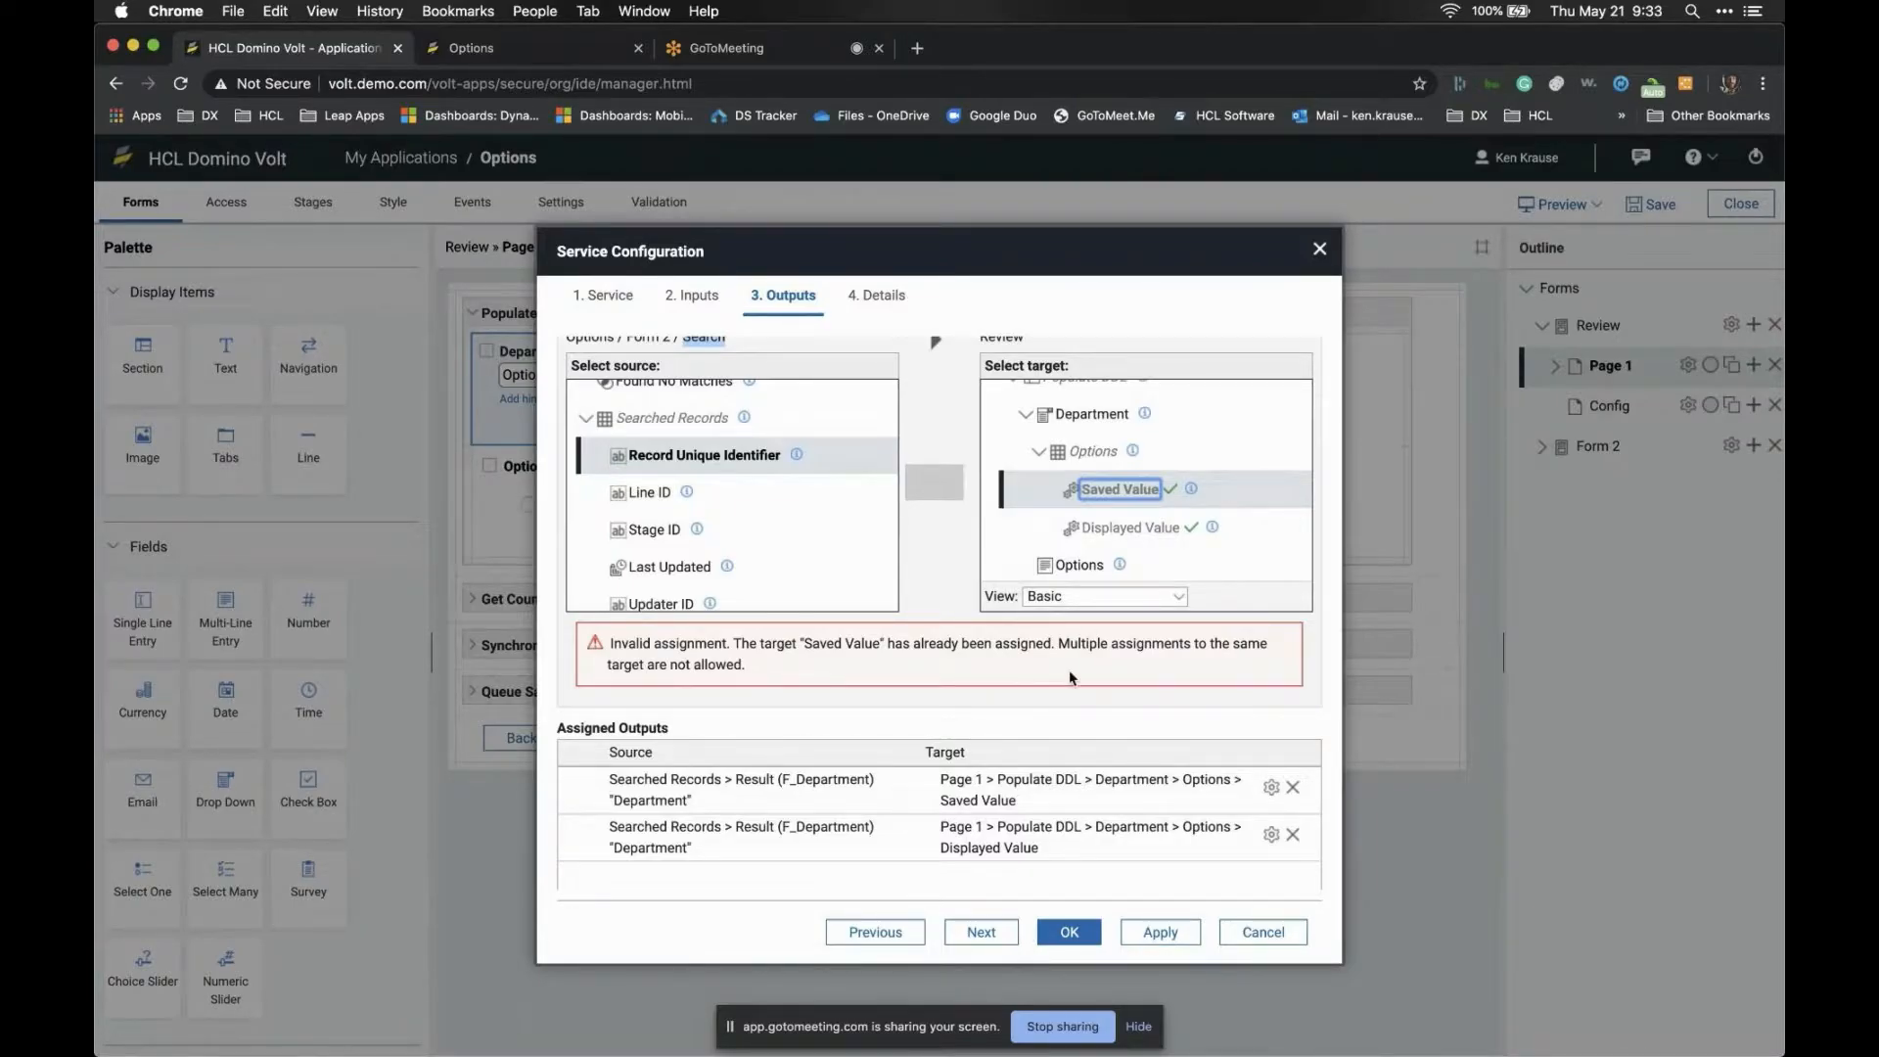
pyautogui.click(1006, 935)
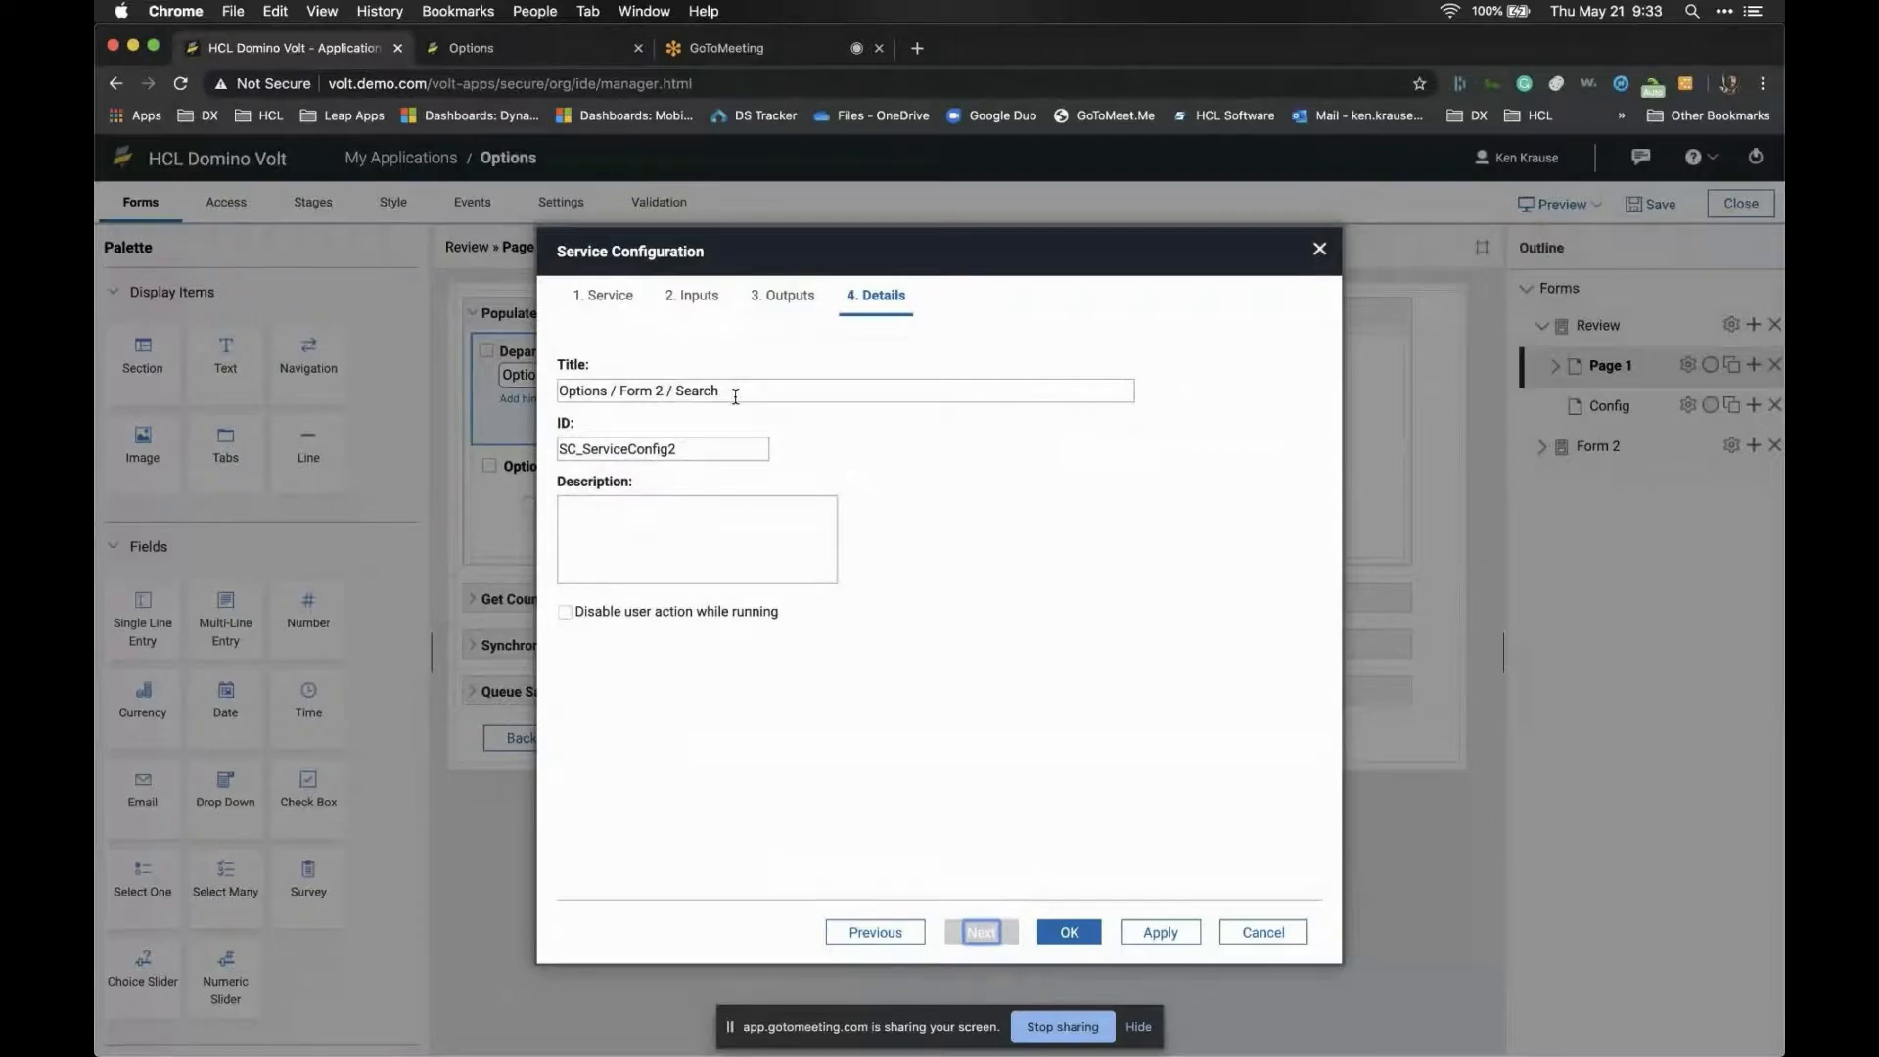
pyautogui.doubleClick(694, 452)
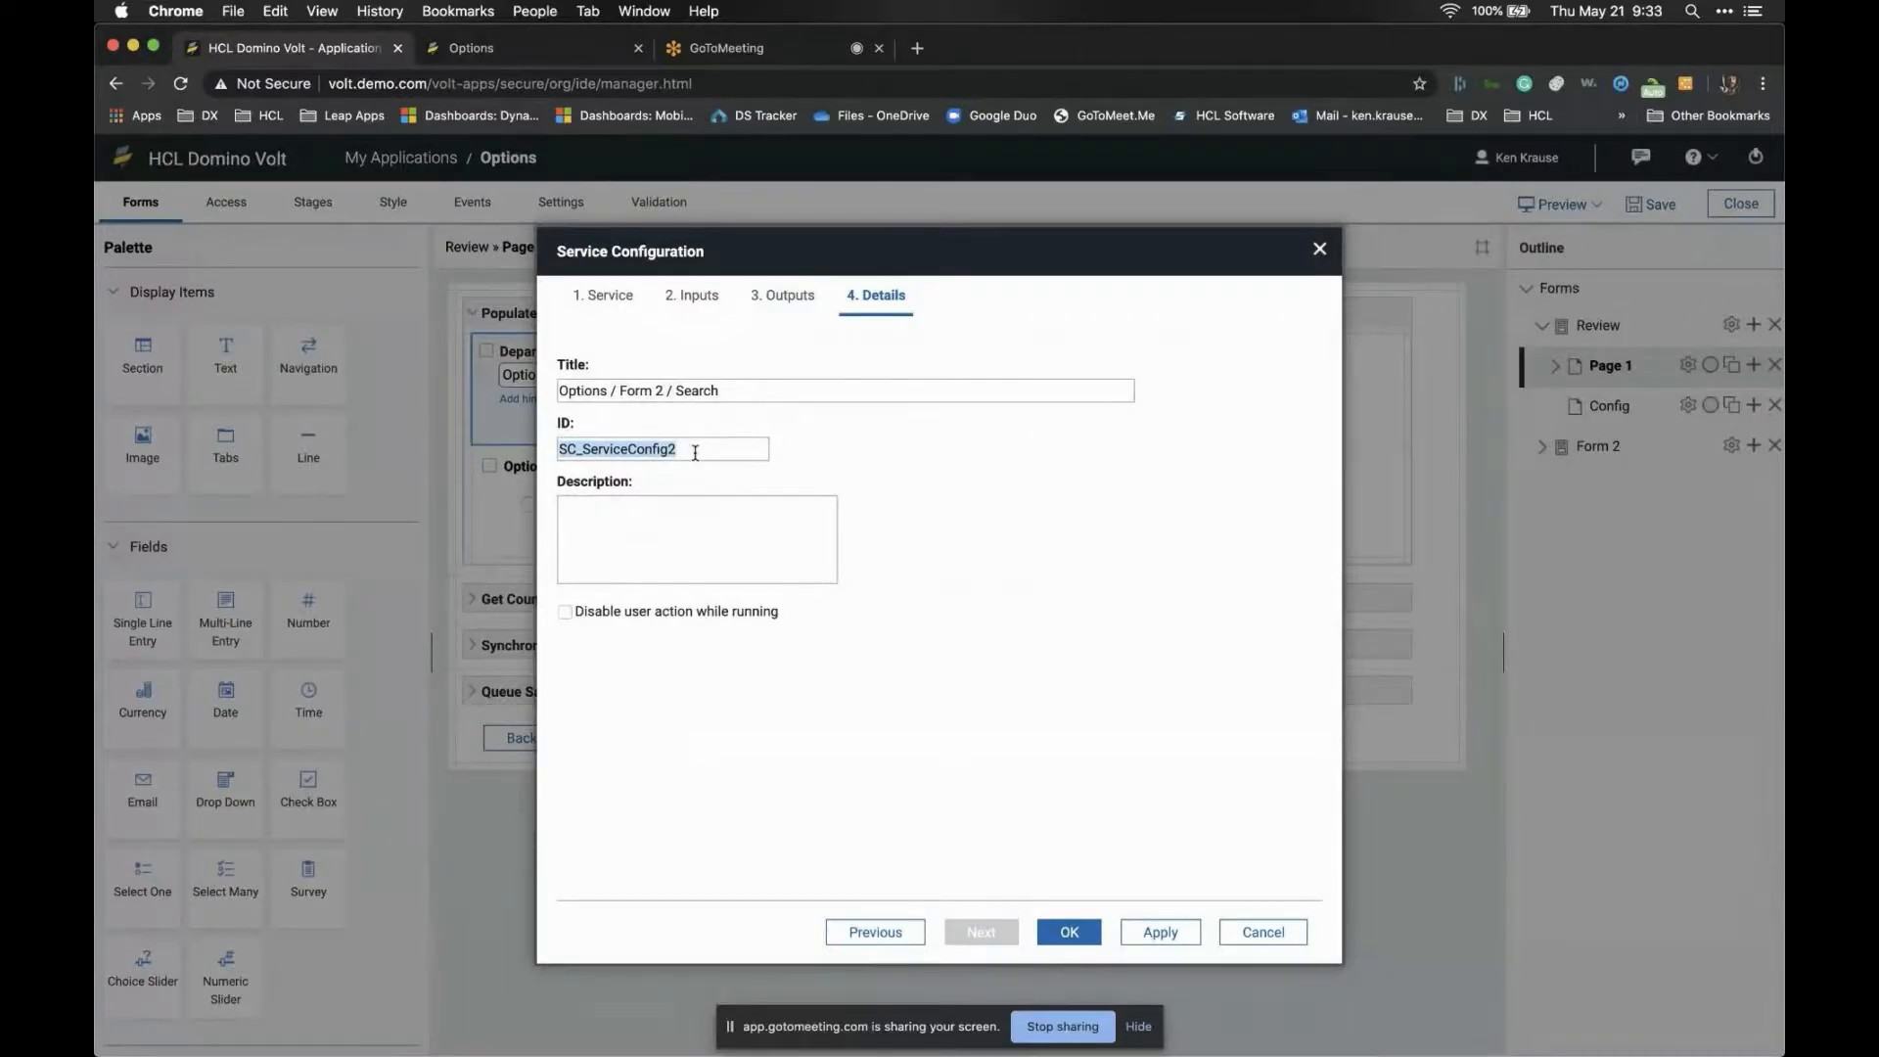
pyautogui.doubleClick(719, 392)
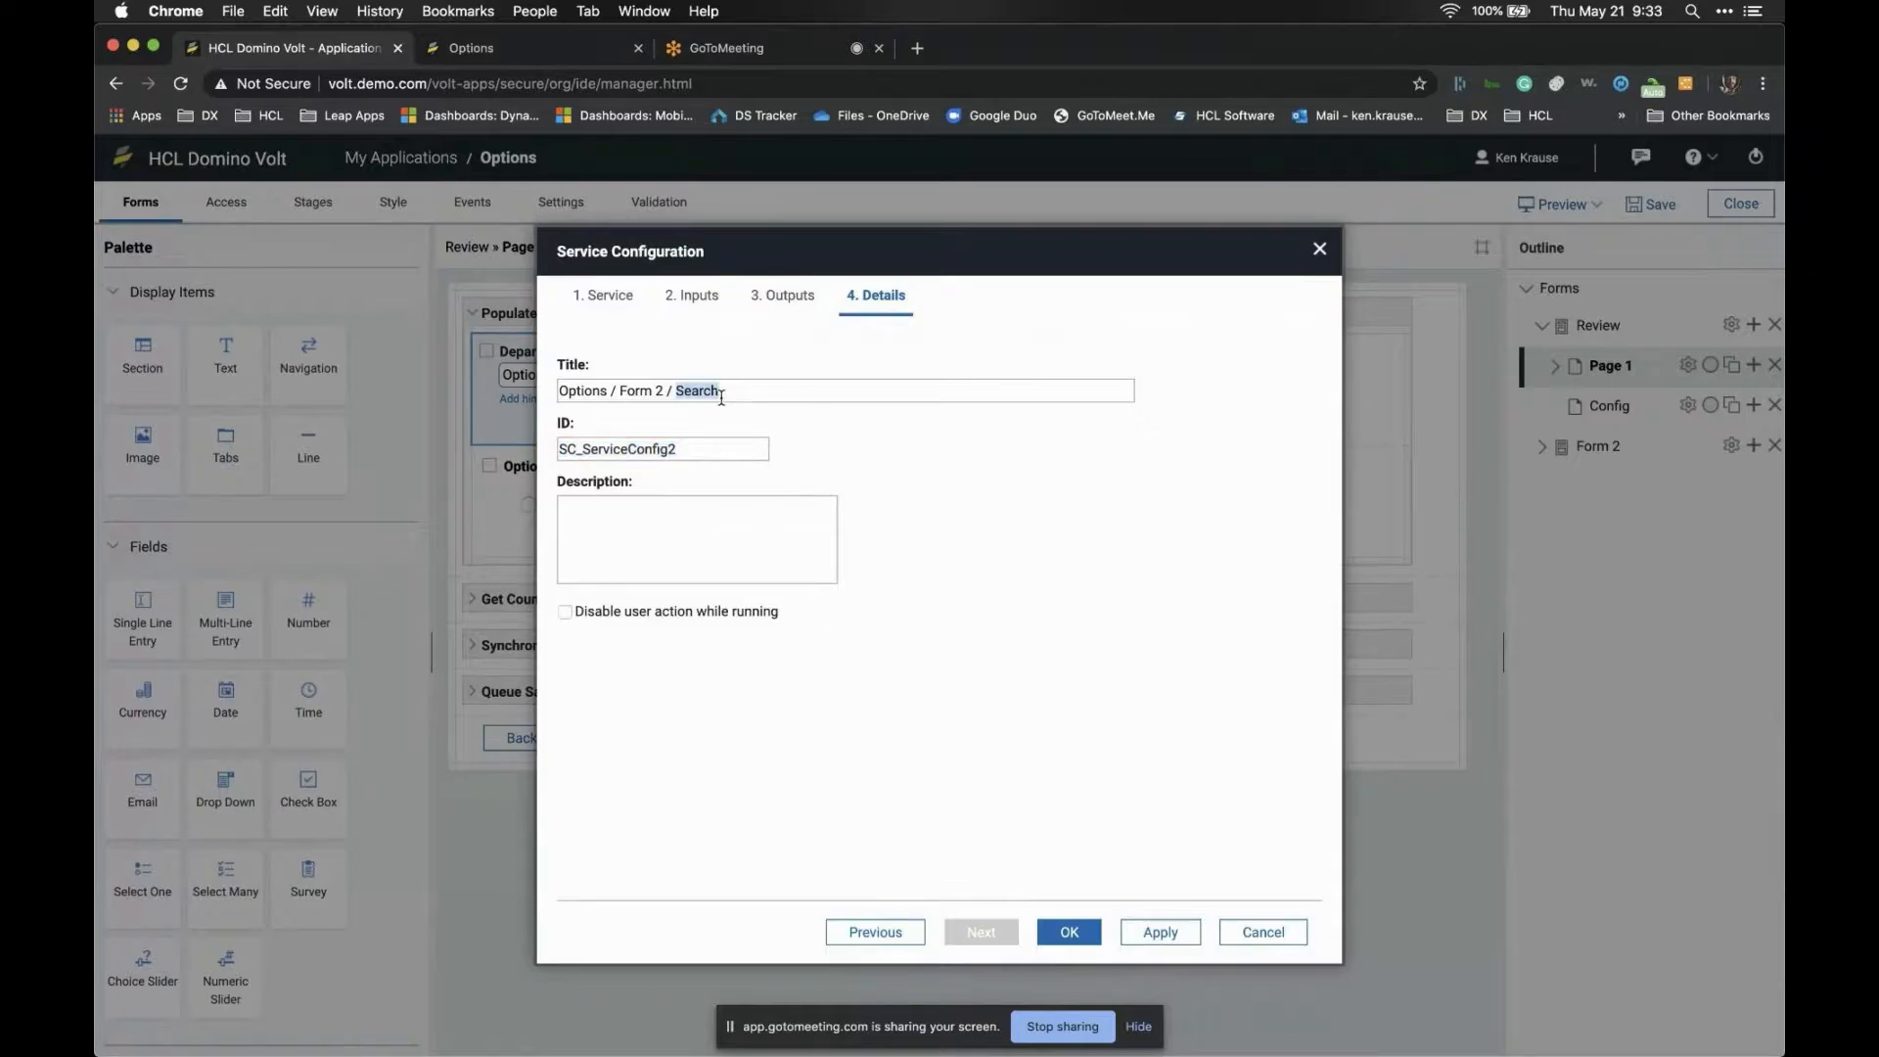
pyautogui.tripleClick(730, 390)
pyautogui.press('super+c')
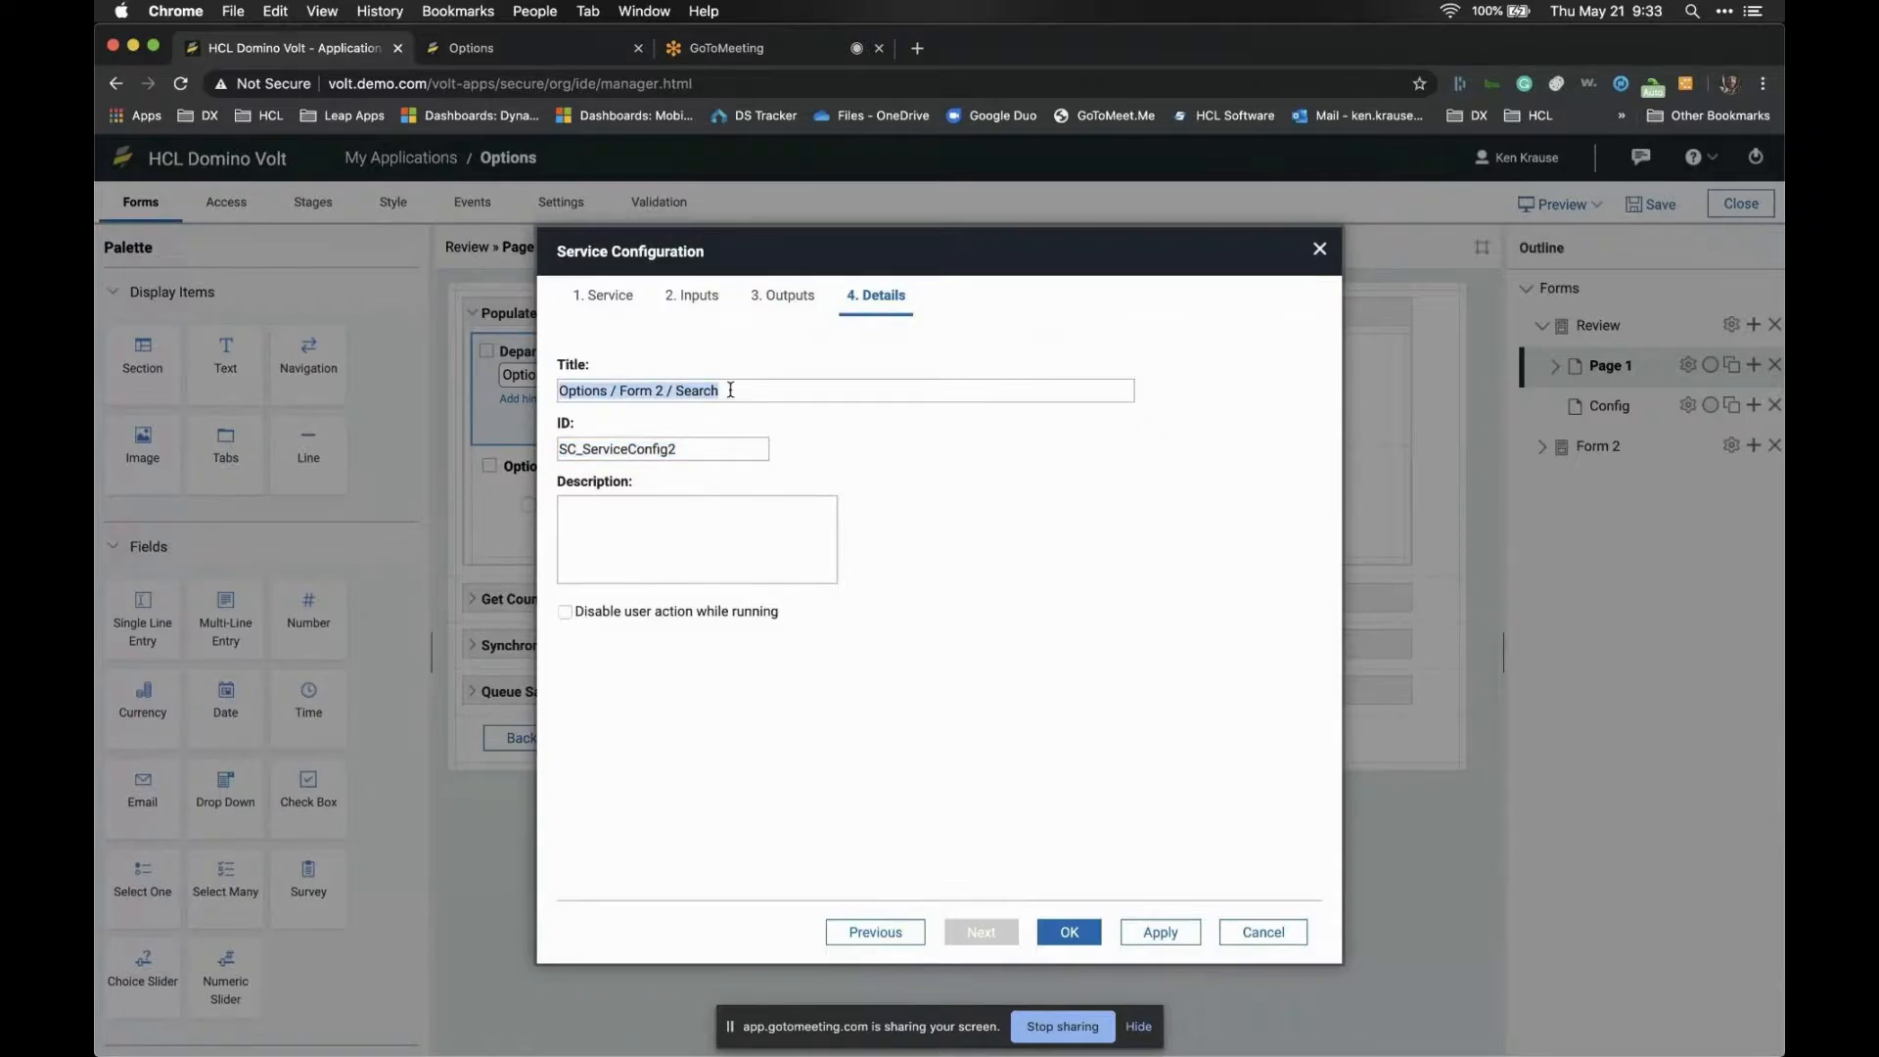
pyautogui.press('BackSpace')
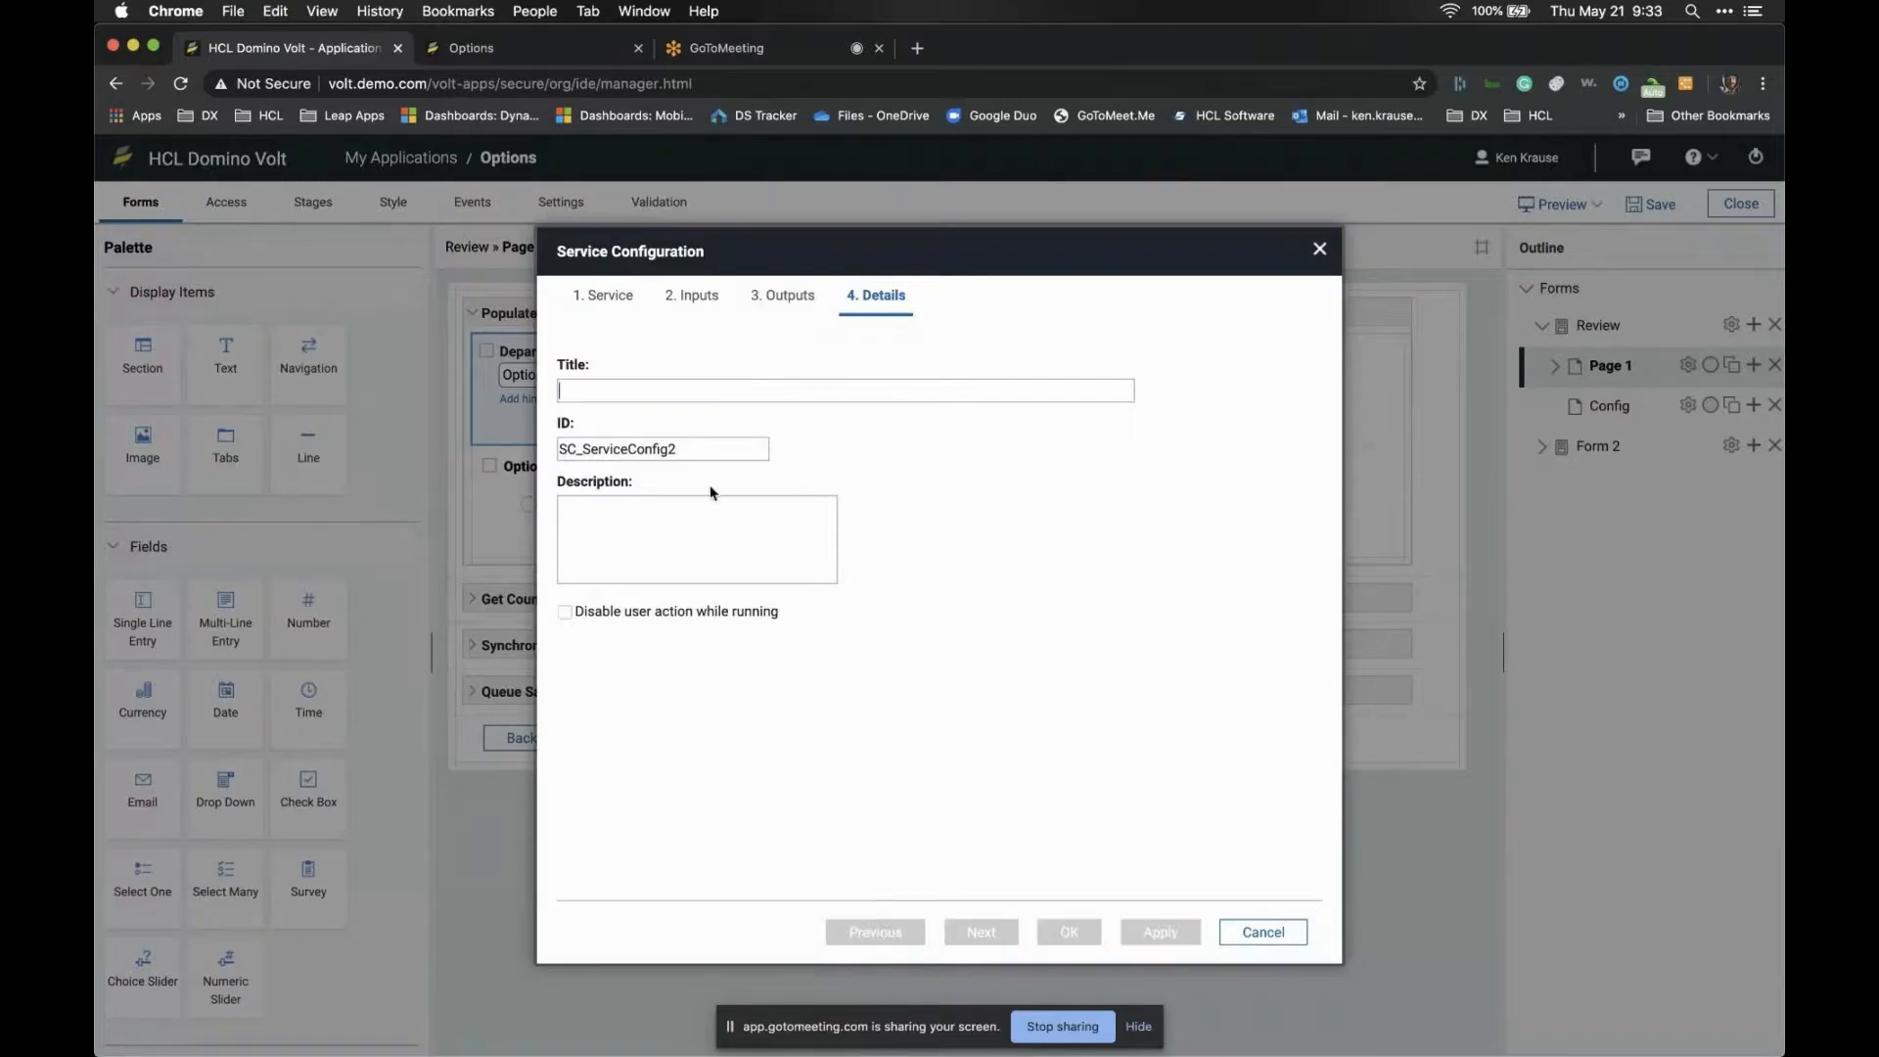
pyautogui.press('super+v')
pyautogui.click(735, 390)
pyautogui.write('Get ')
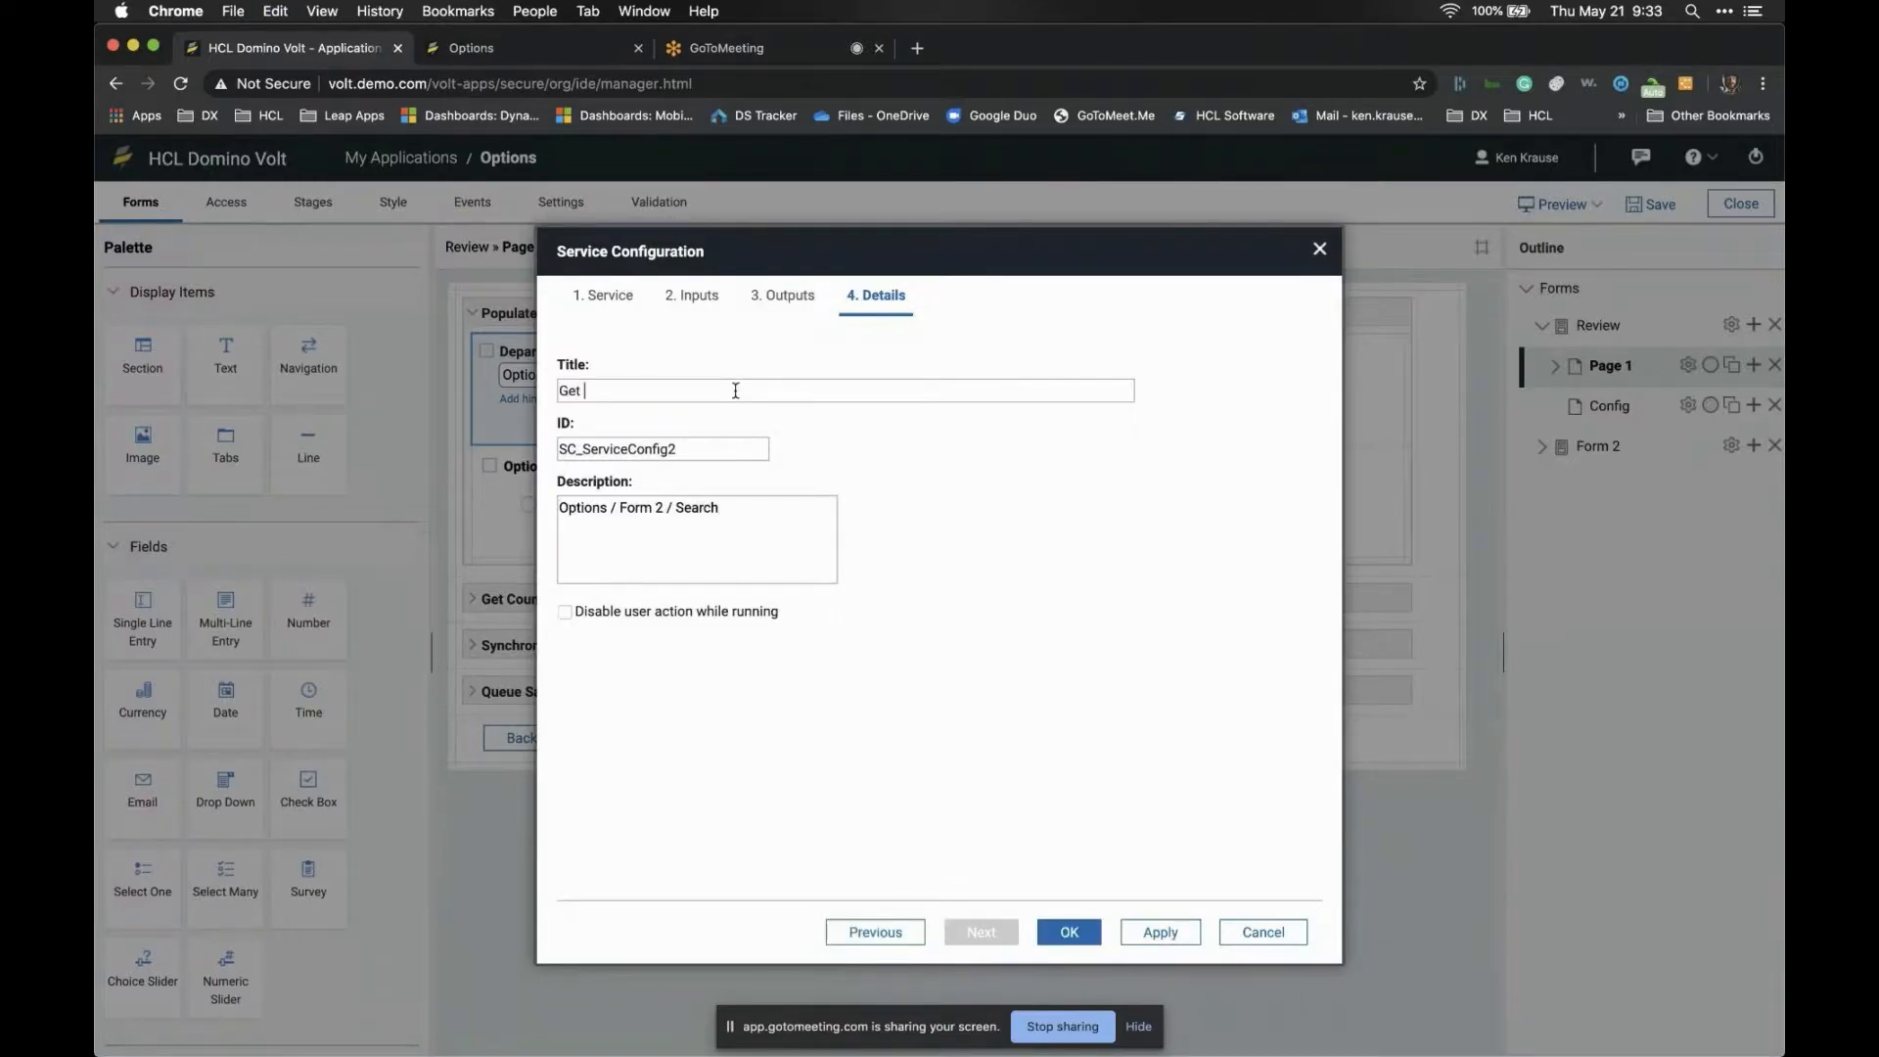
pyautogui.write('Department Name')
# Set the service ID to SC_GetDeptNames, disable user action while running, and save the Department drop-down's configuration
pyautogui.moveTo(584, 448); pyautogui.dragTo(701, 459)
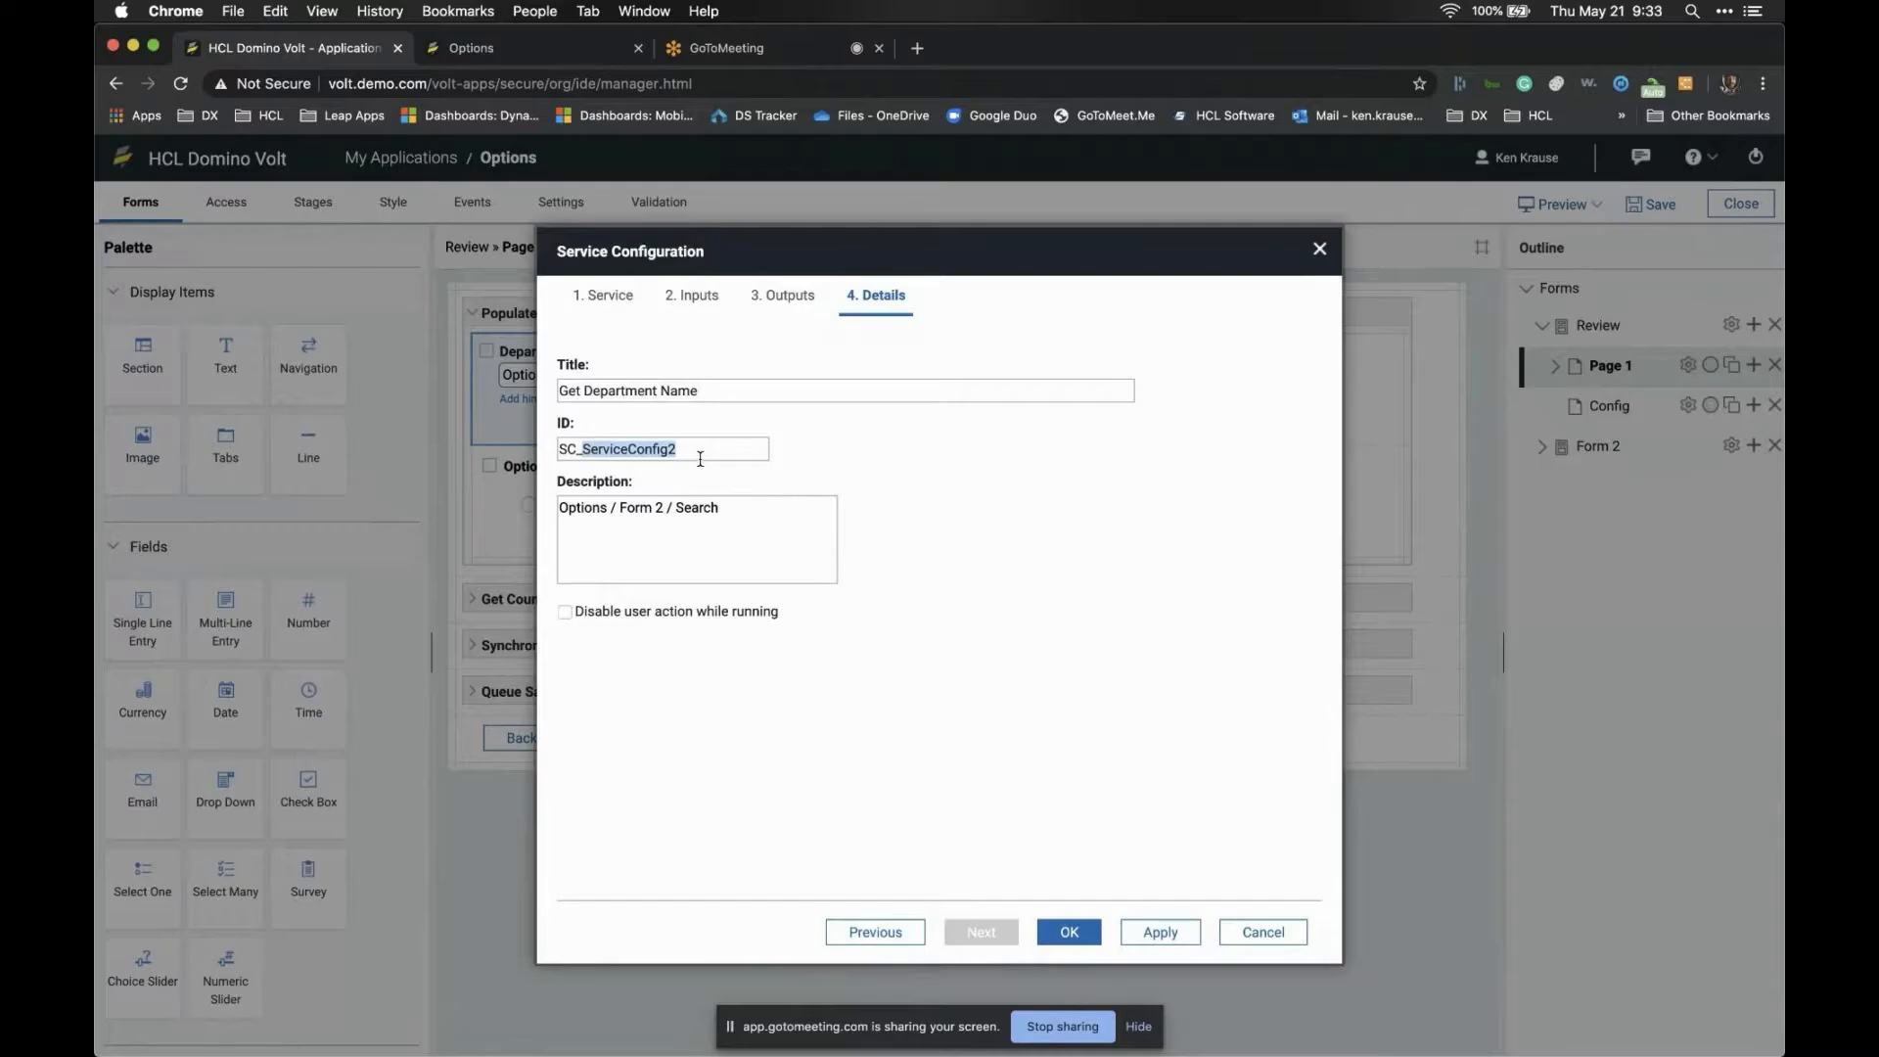
pyautogui.write('GetDeptNames')
pyautogui.click(564, 612)
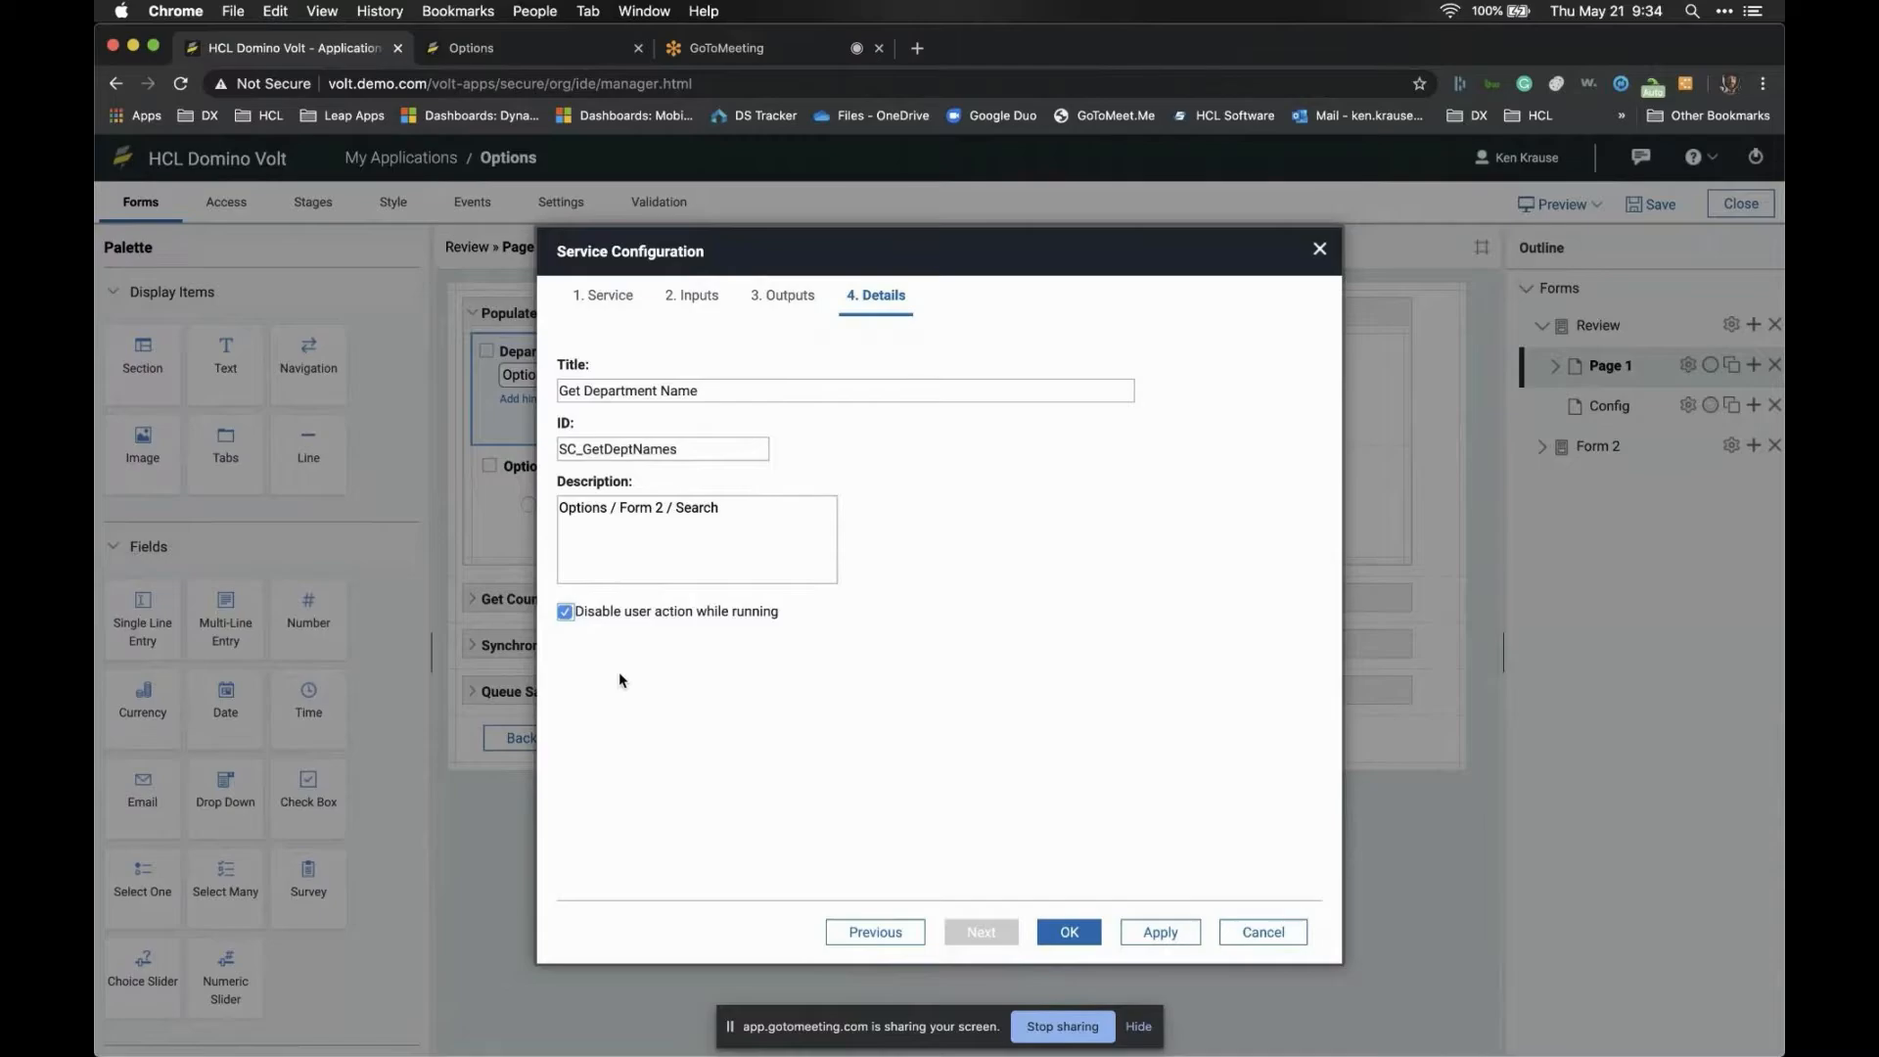
pyautogui.click(564, 612)
pyautogui.click(565, 611)
pyautogui.click(1060, 934)
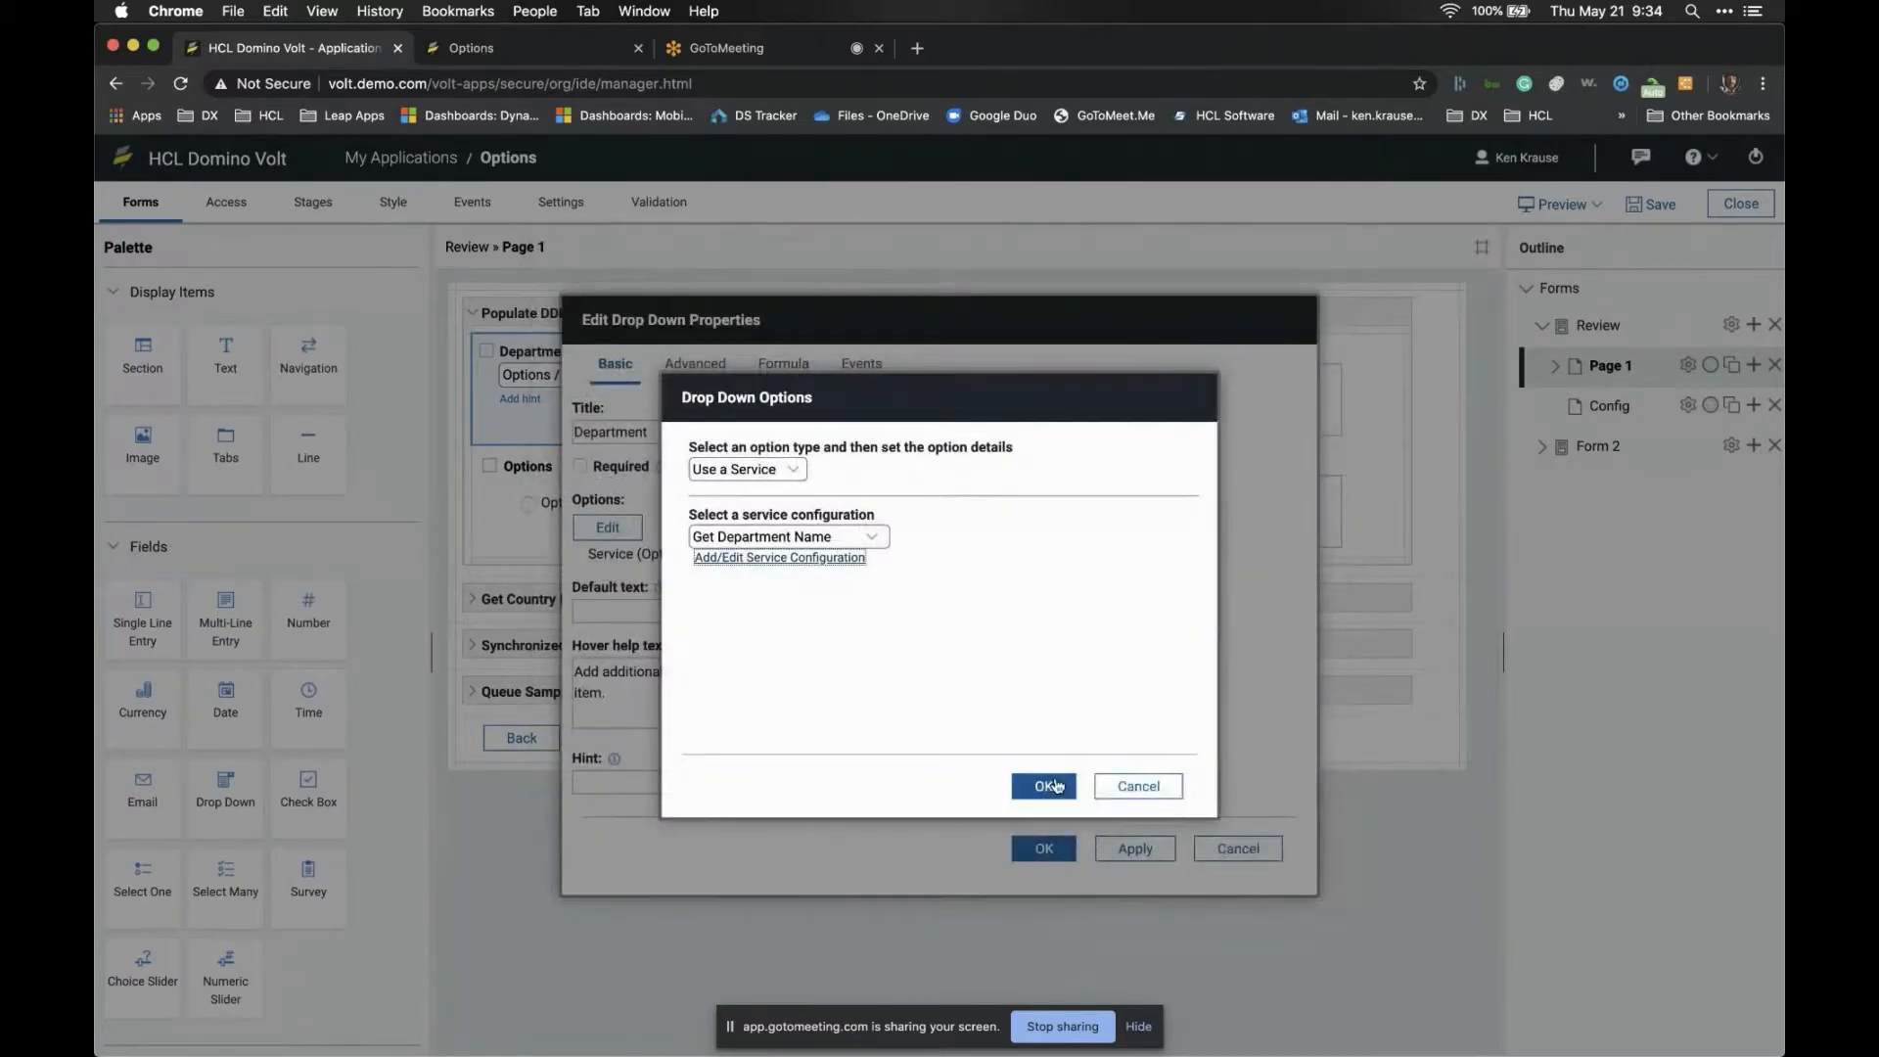
pyautogui.click(1044, 792)
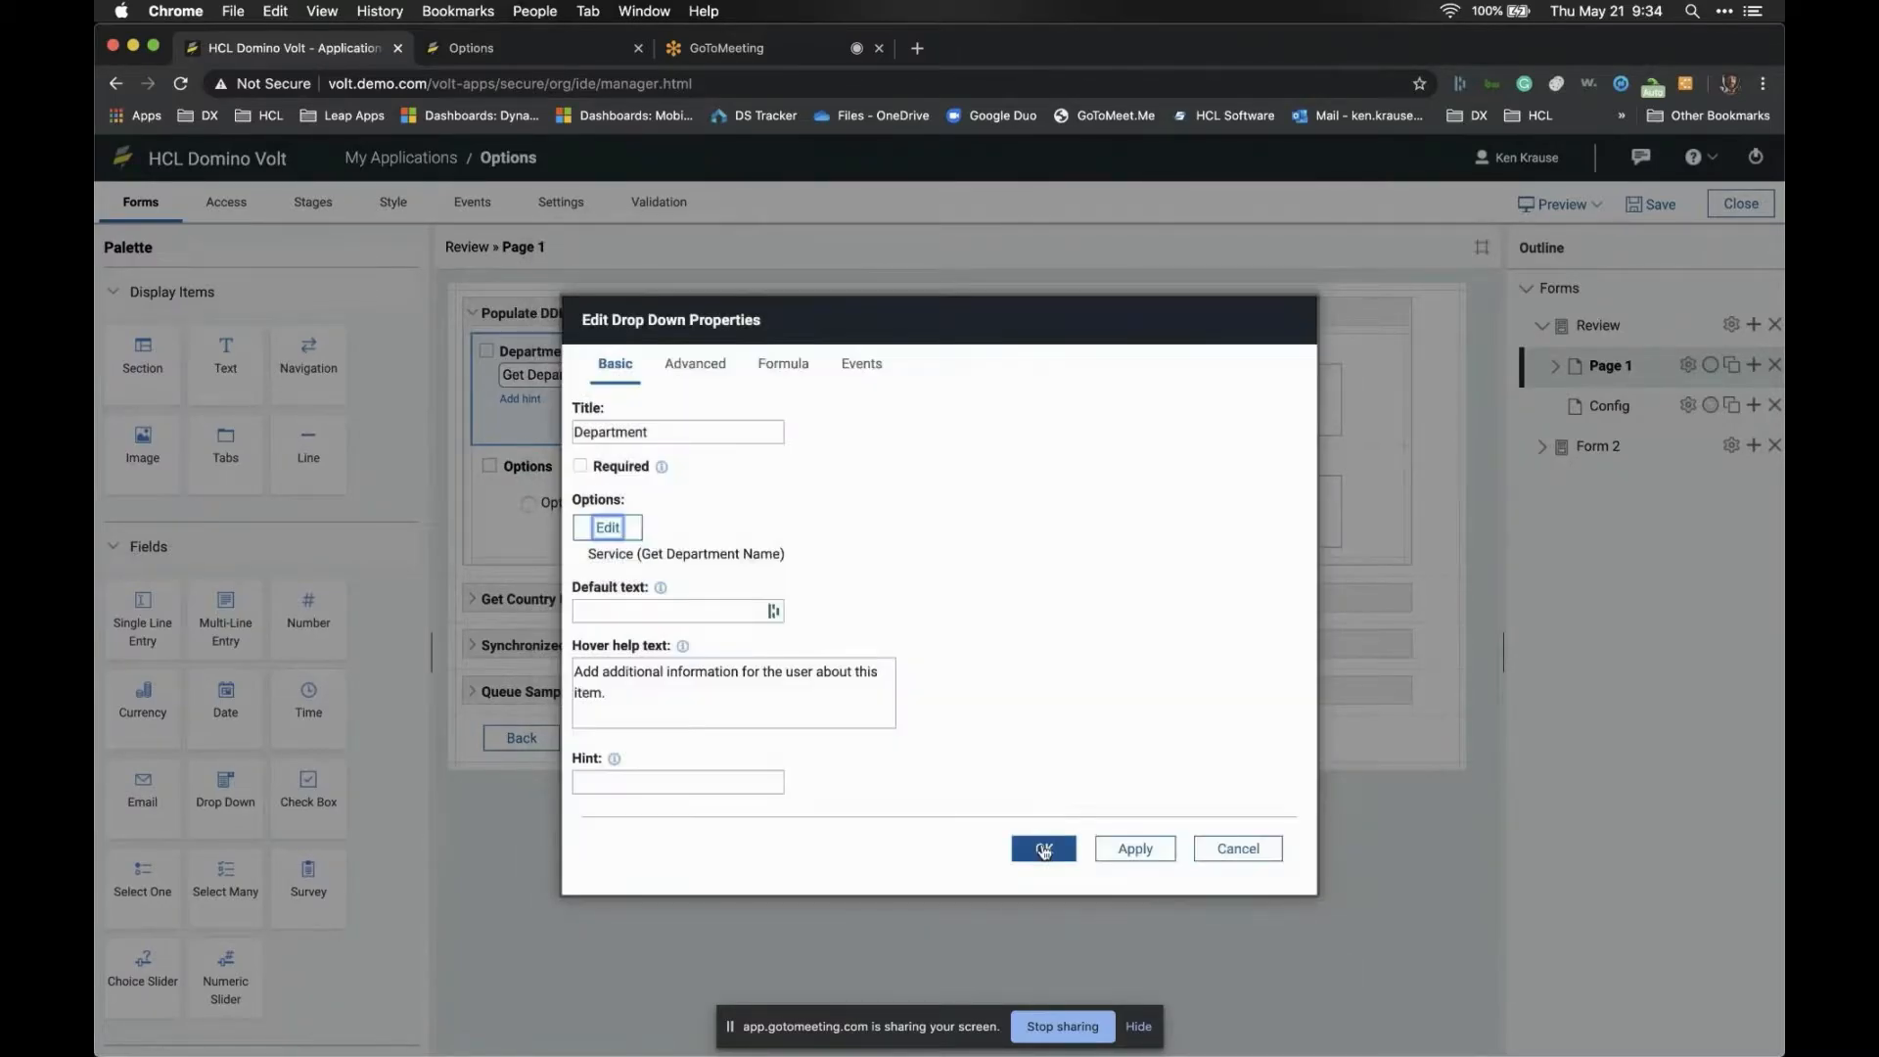
pyautogui.click(1043, 847)
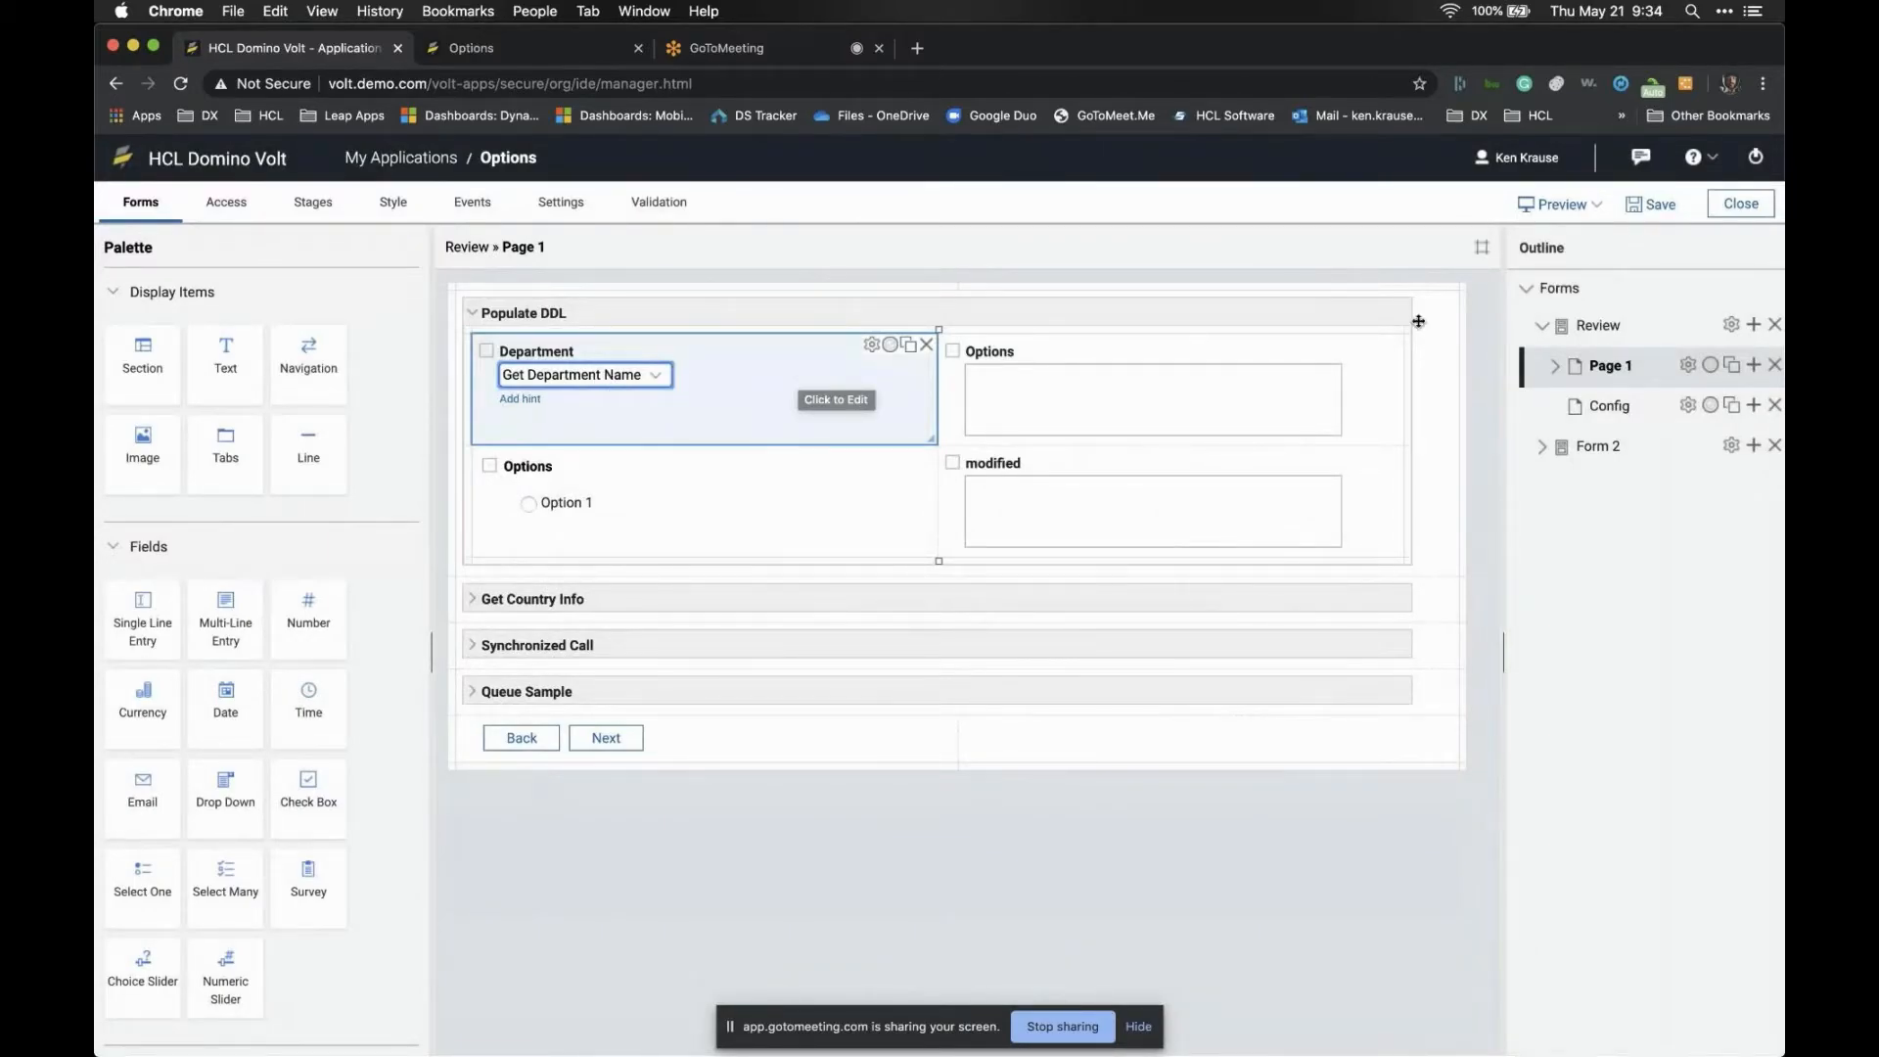
# Preview the Review form, close the extra preview tab, and examine the choices offered by the Department drop-down
pyautogui.click(1556, 204)
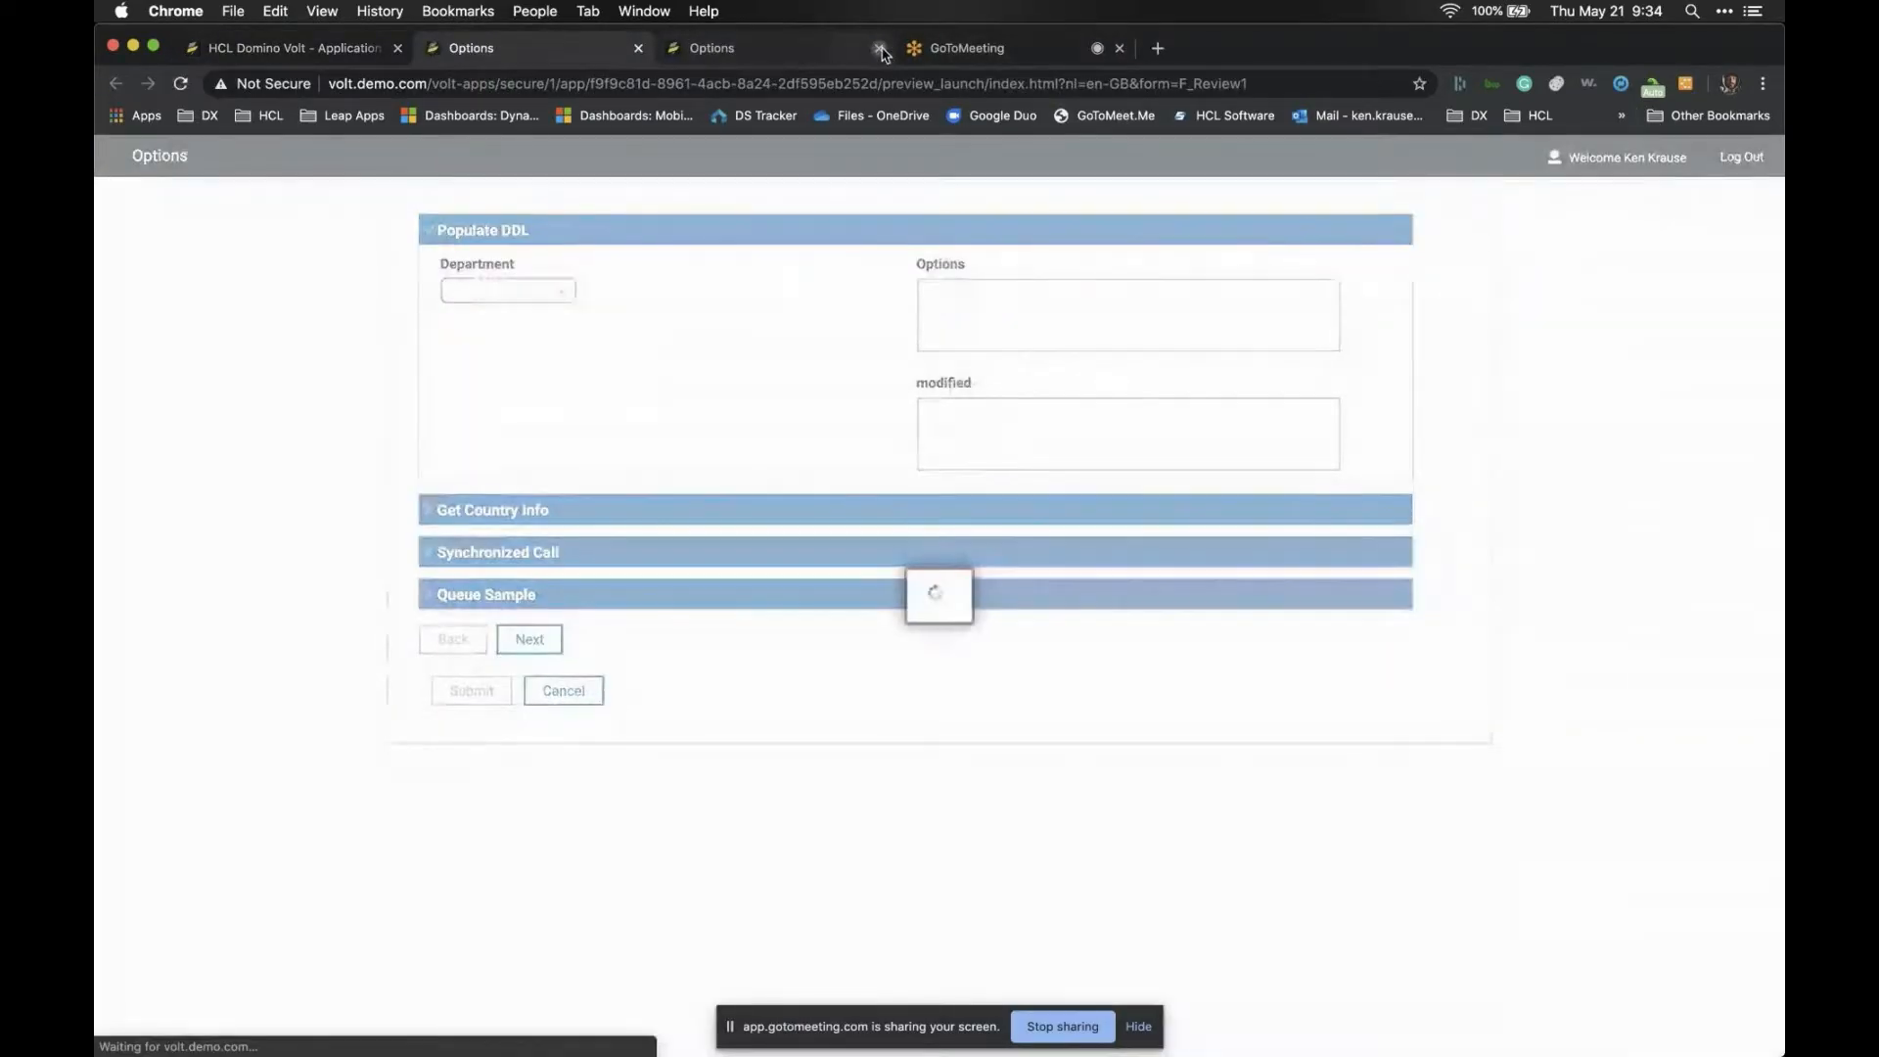
pyautogui.click(877, 48)
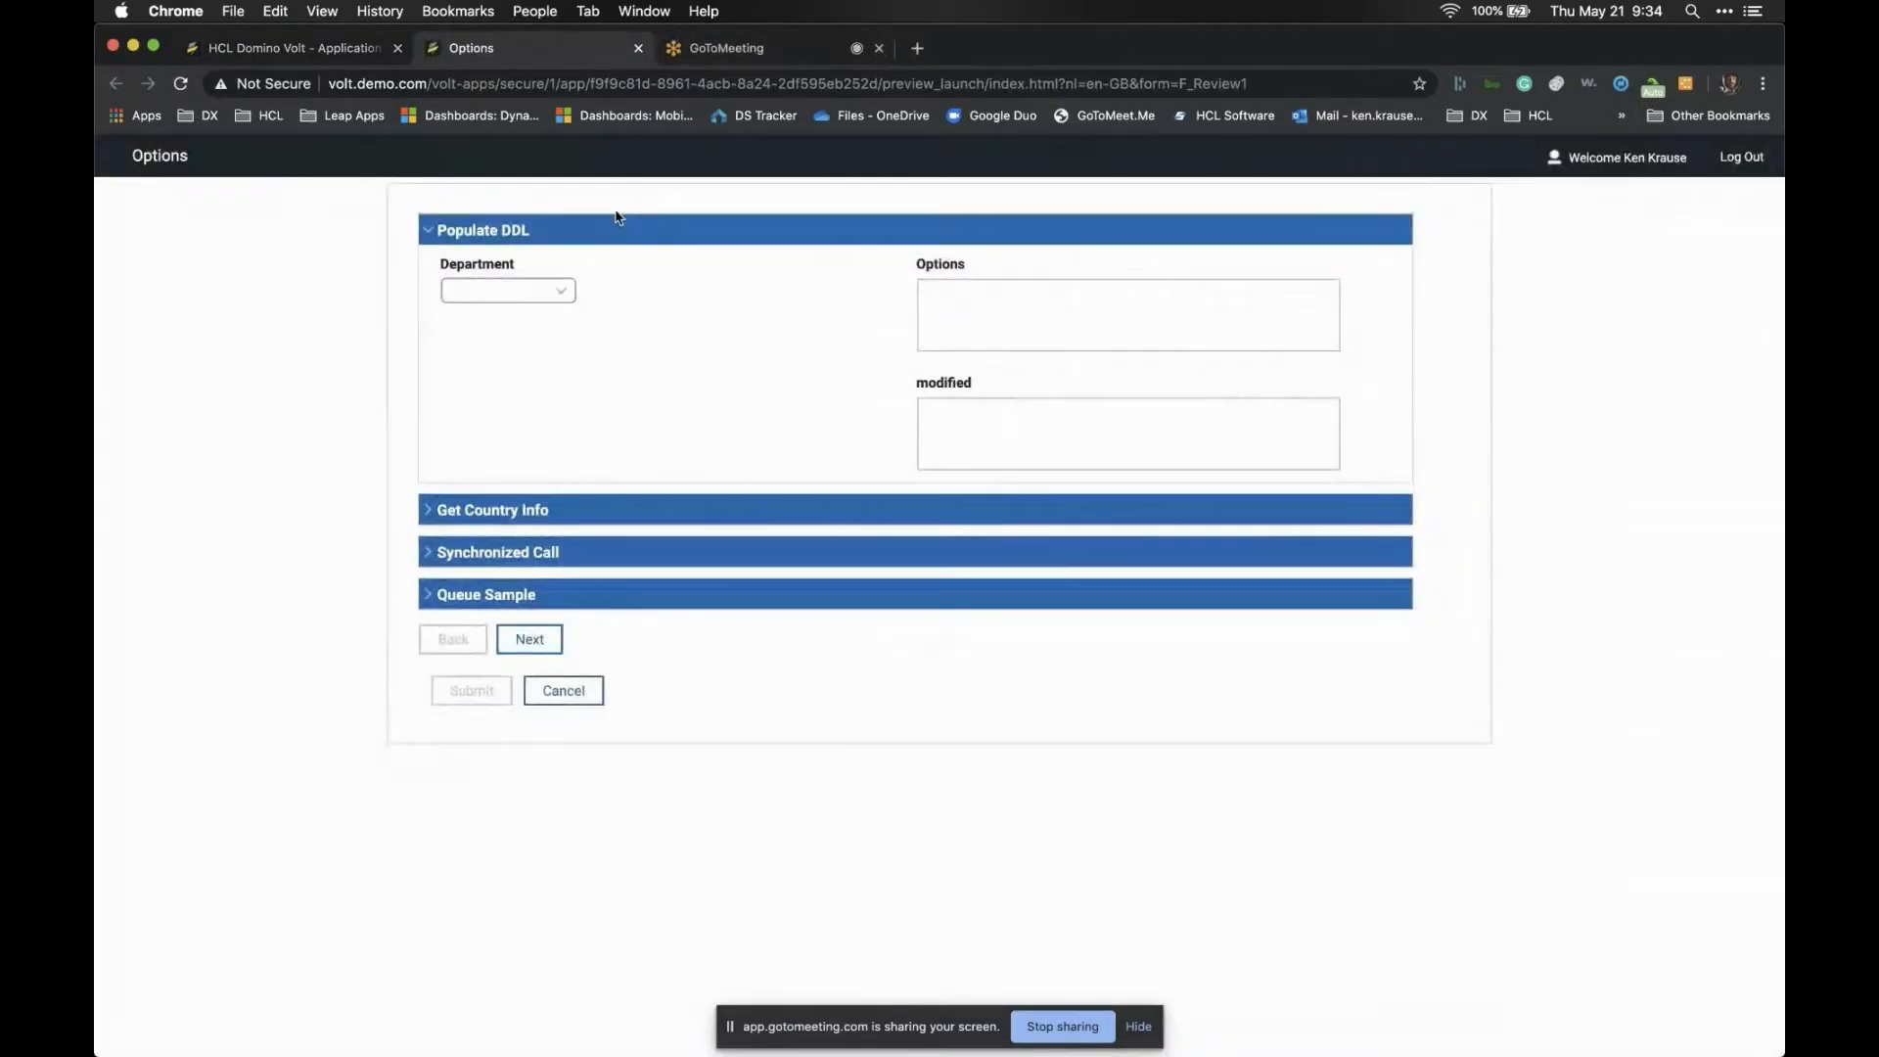
pyautogui.click(553, 288)
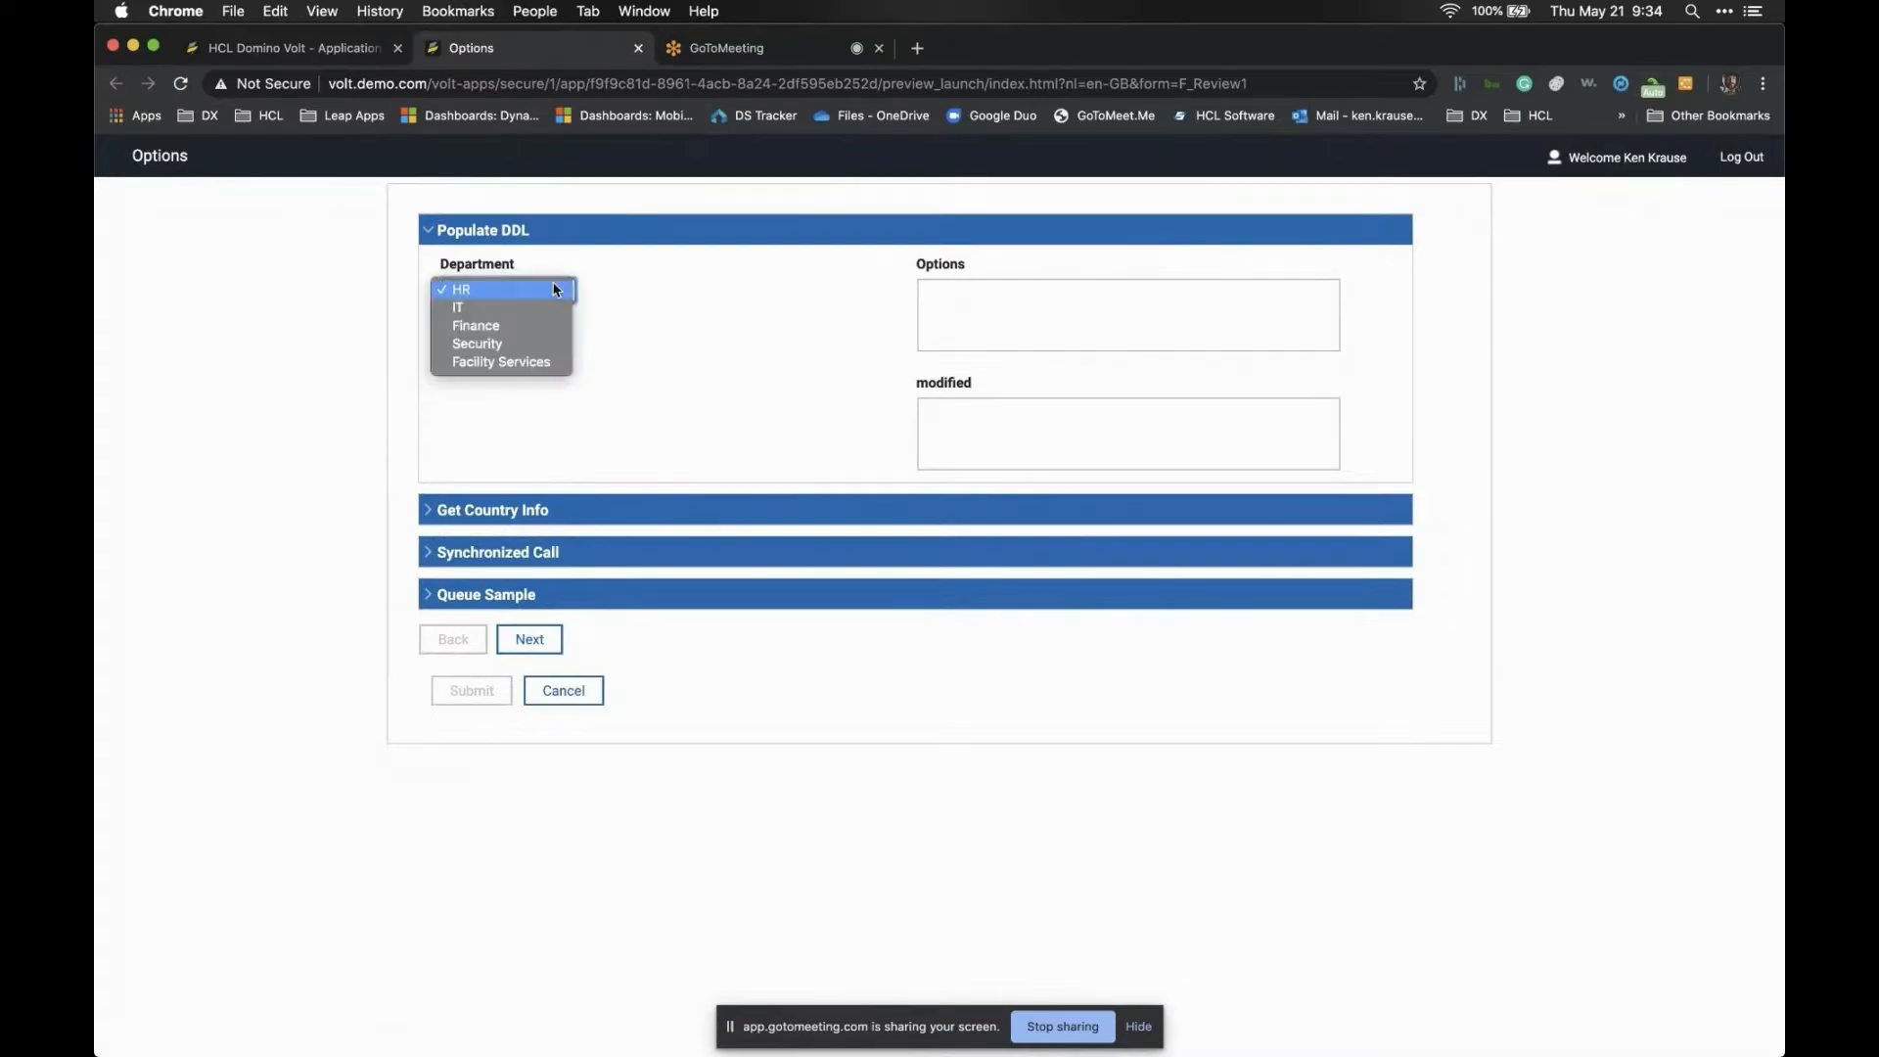
pyautogui.click(617, 283)
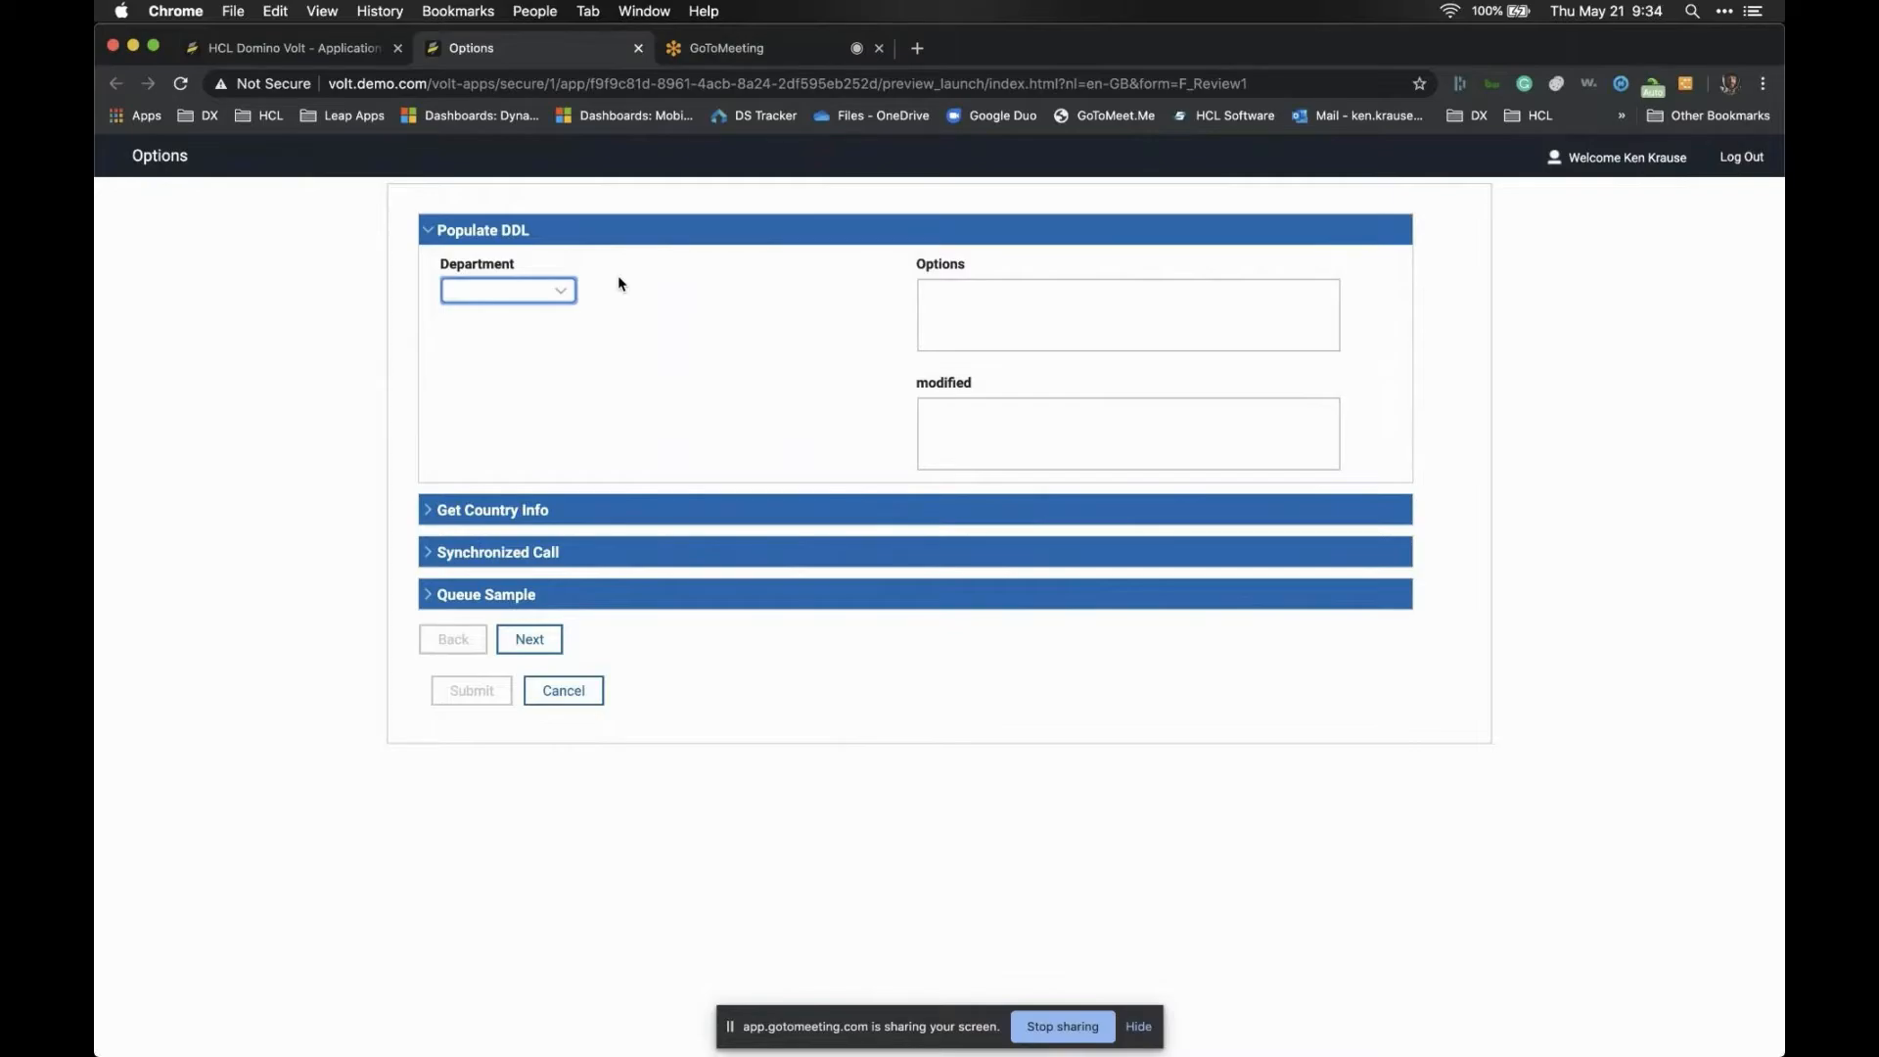
# Choose IT as the Department in the preview, examine the Options and modified fields, and close the preview
pyautogui.click(567, 292)
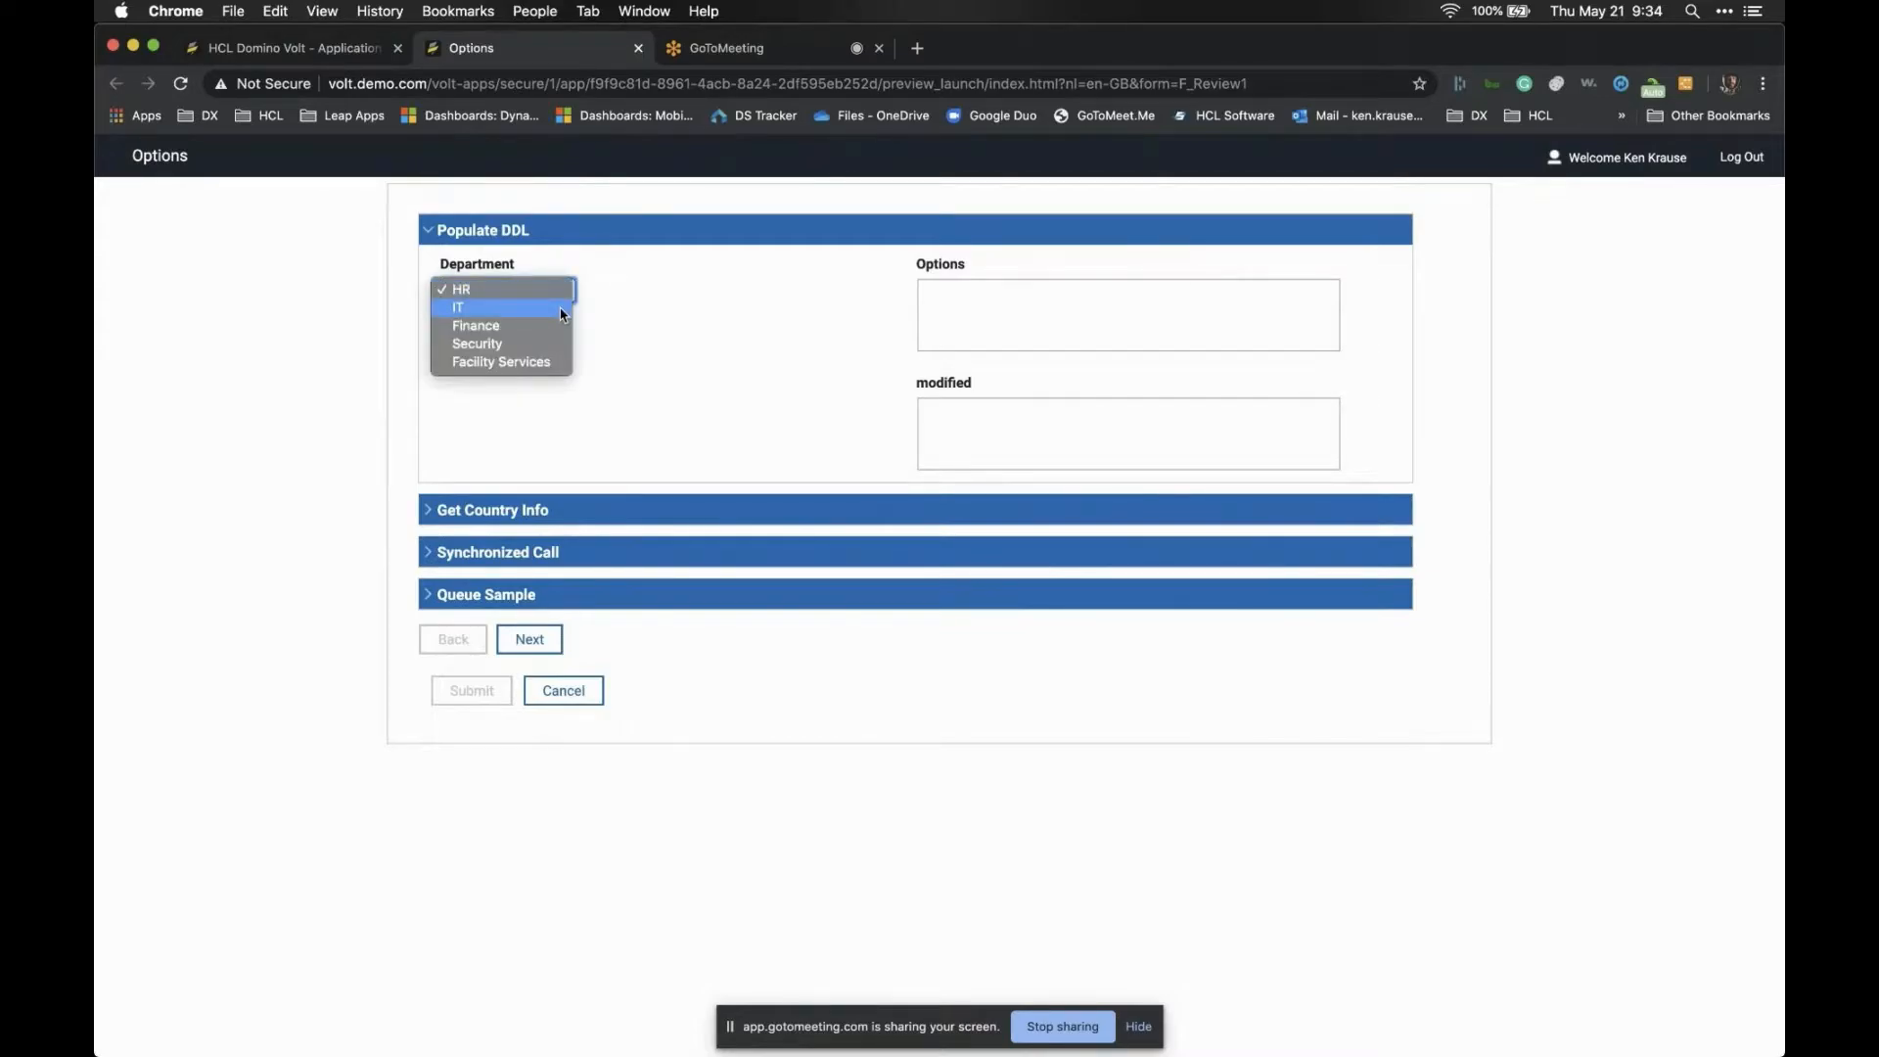
pyautogui.click(564, 310)
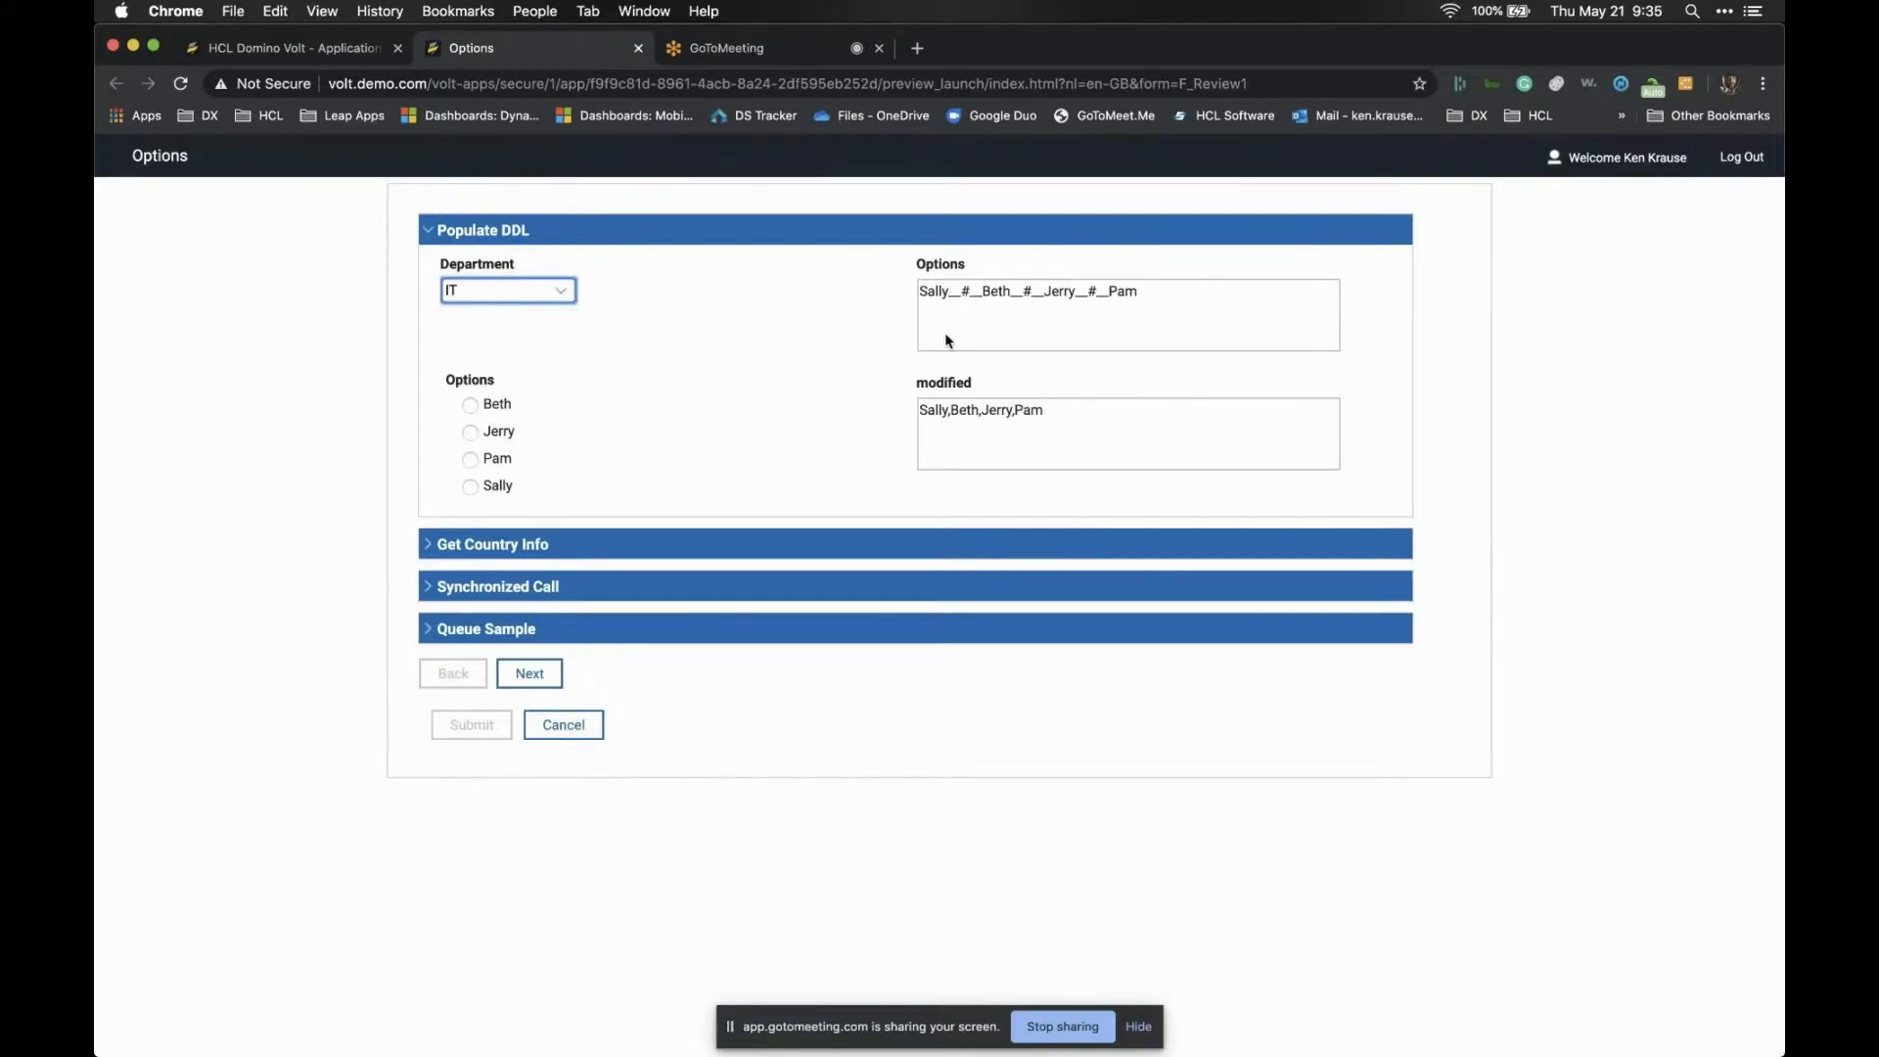
pyautogui.doubleClick(929, 290)
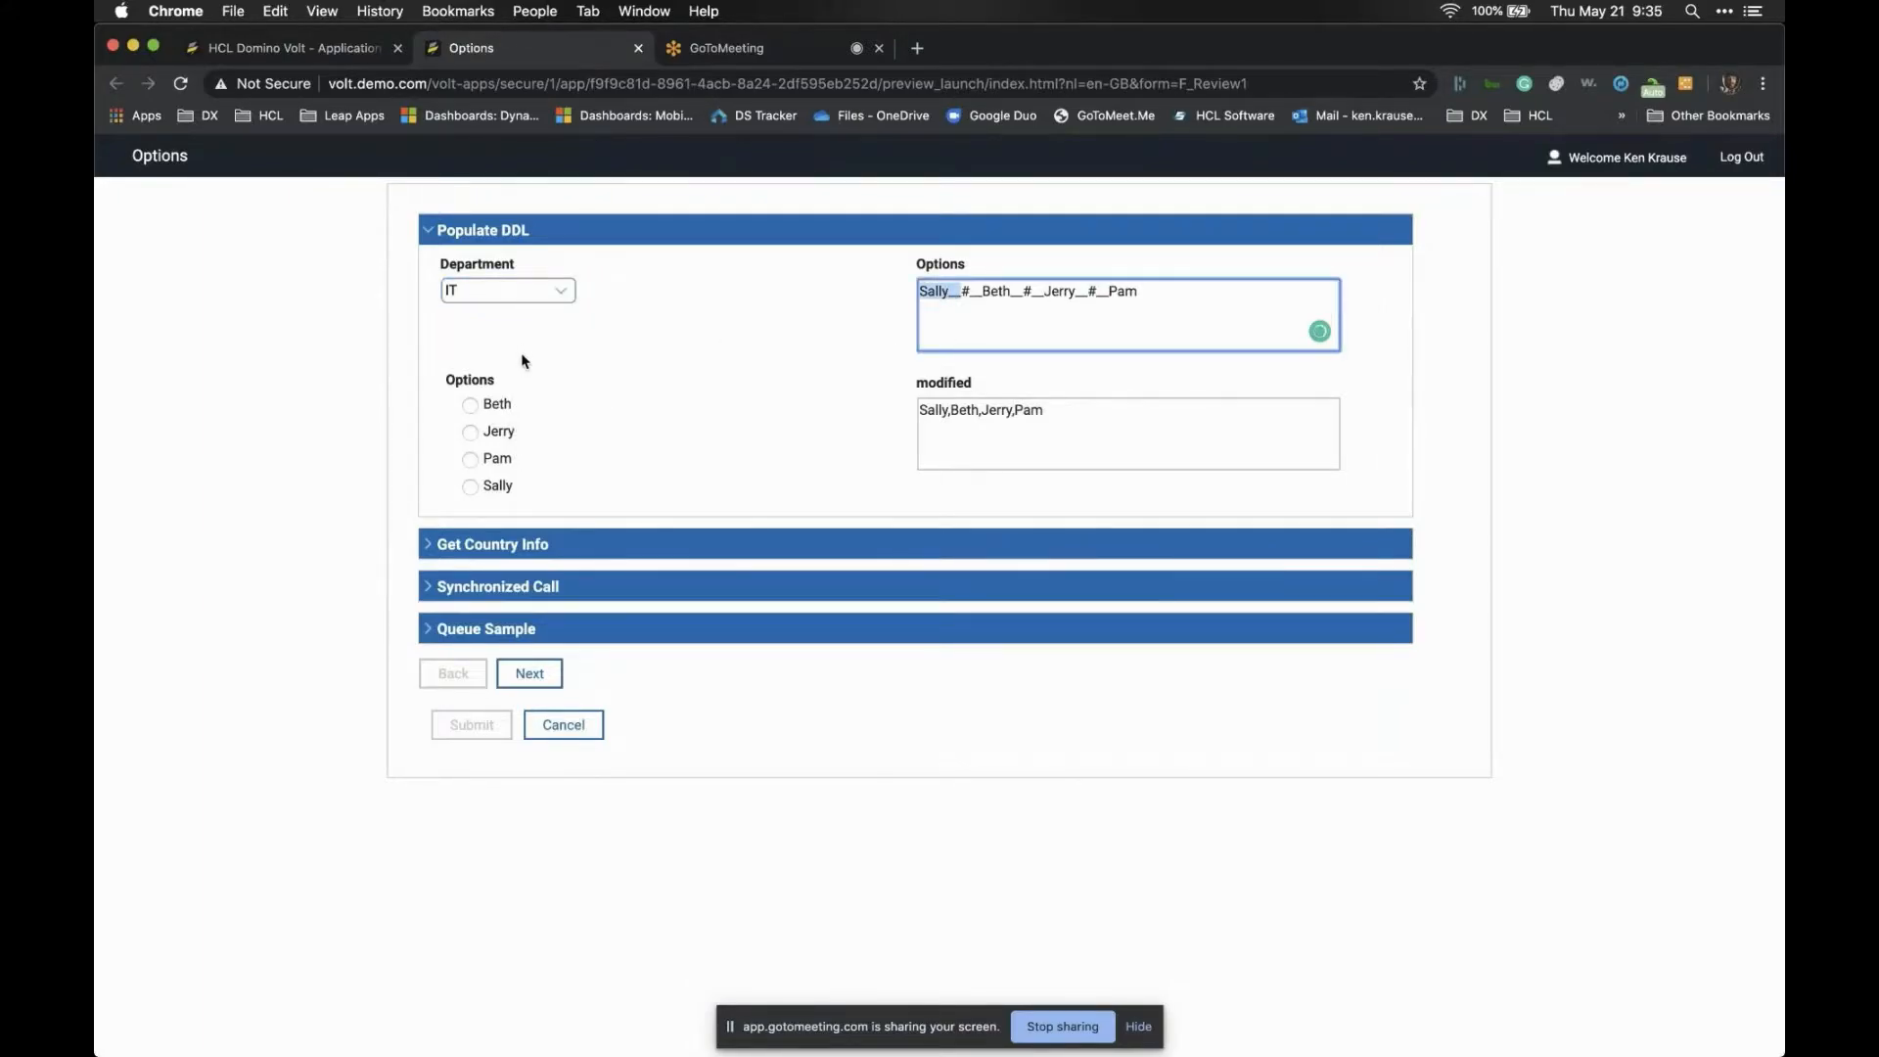
pyautogui.click(638, 48)
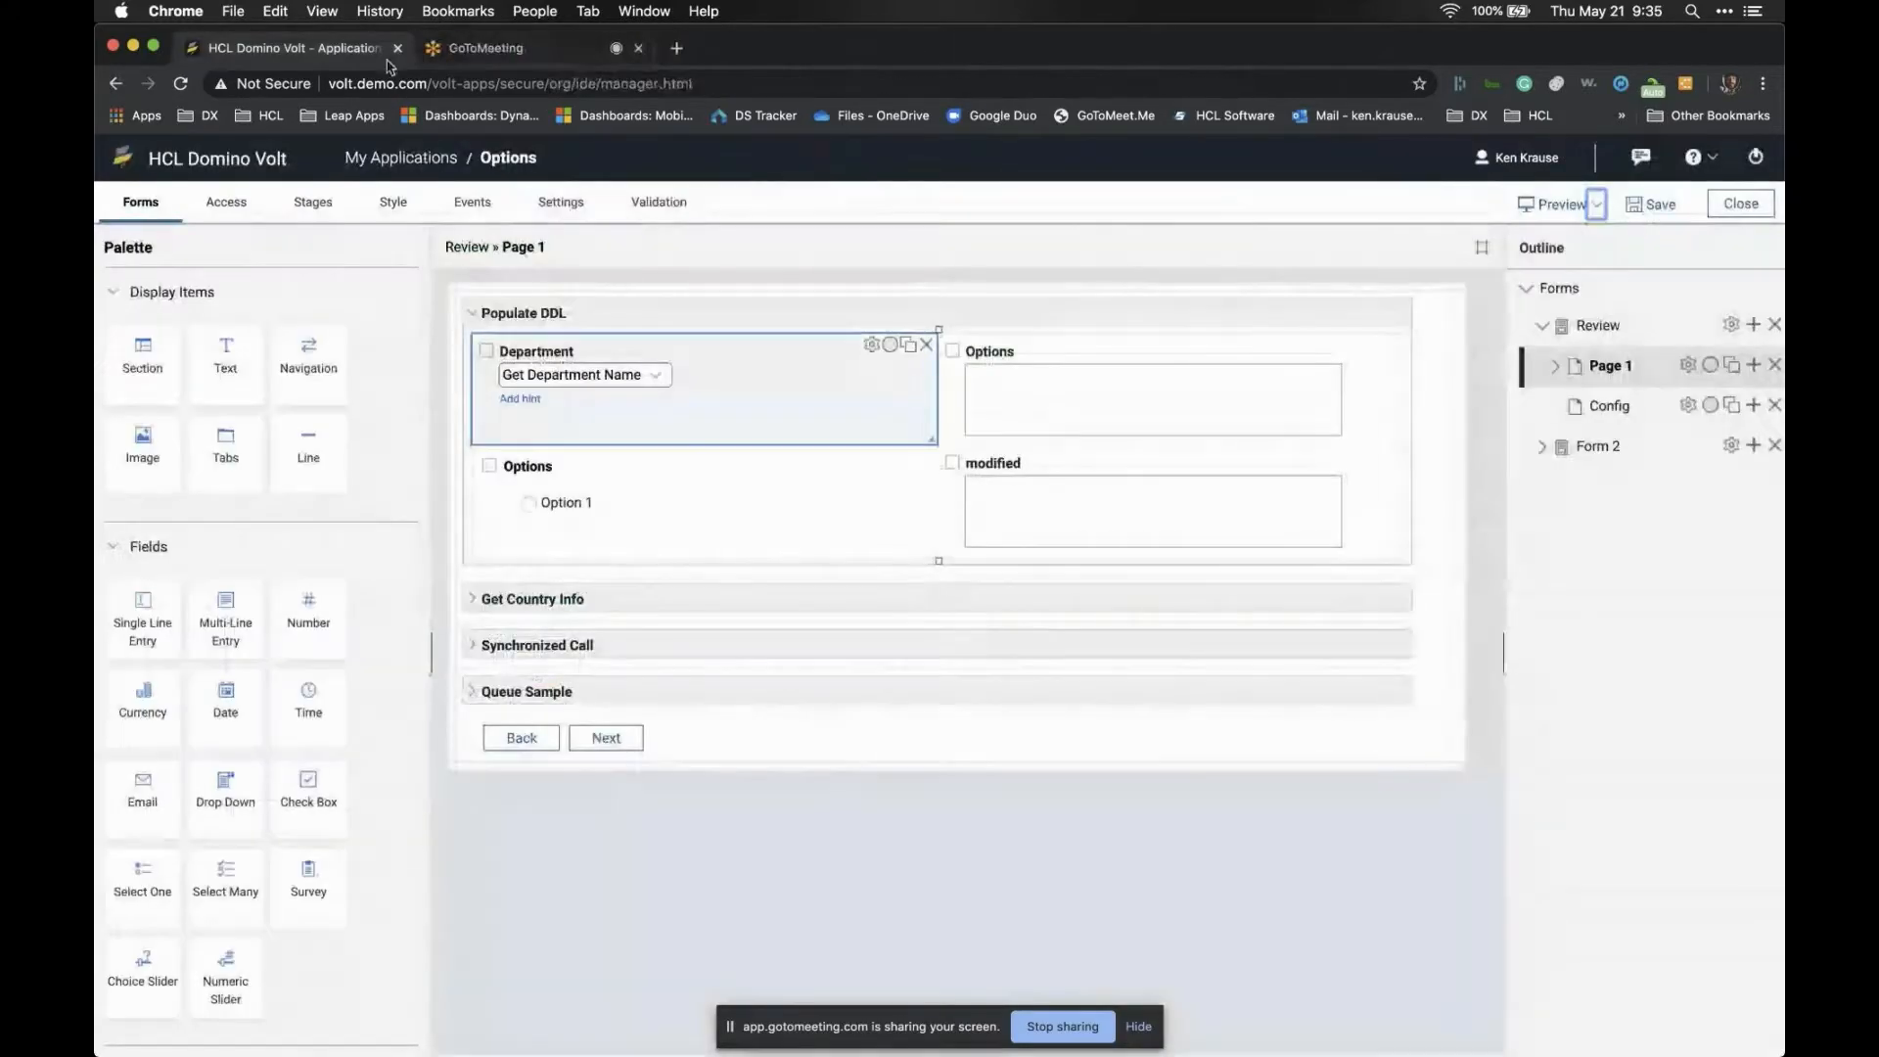
# Open the Department drop-down's onItemChange event and examine the input assignments of its Options / Form 2 / Retrieve service
pyautogui.doubleClick(768, 367)
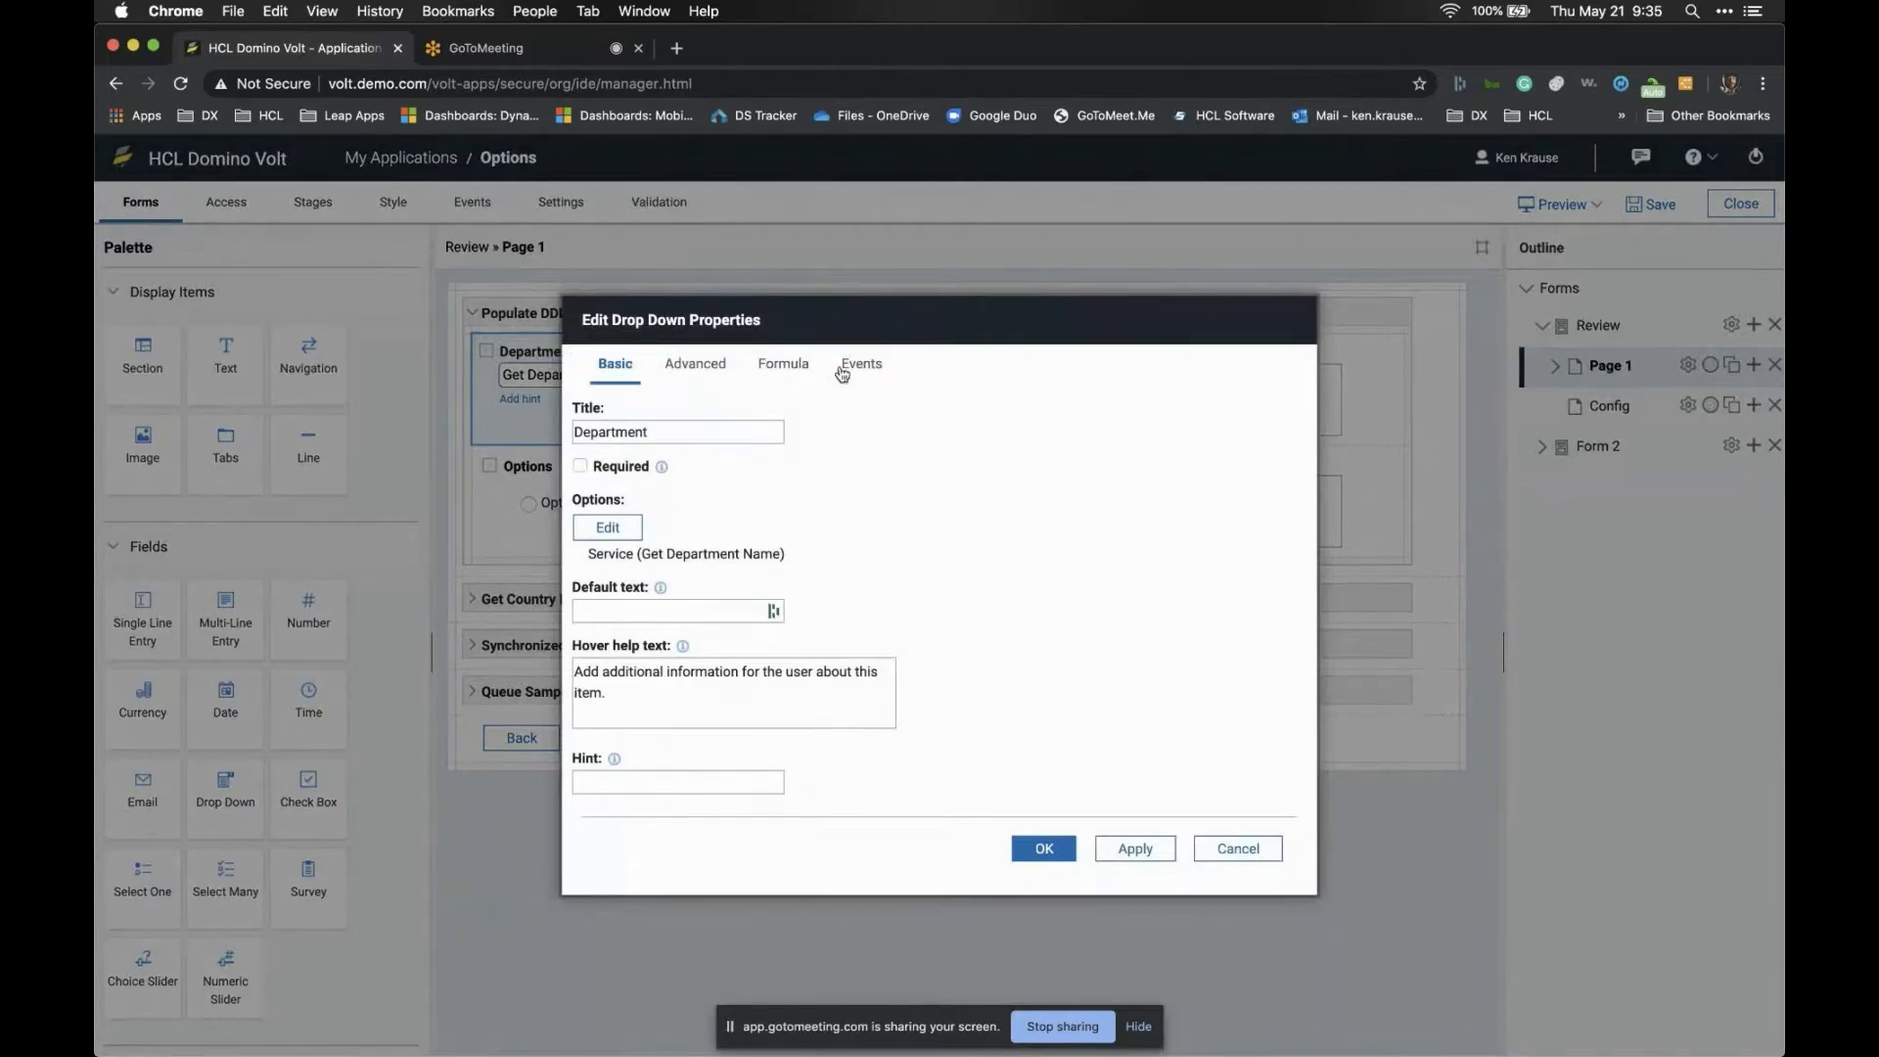
pyautogui.click(839, 368)
pyautogui.click(629, 374)
pyautogui.click(864, 368)
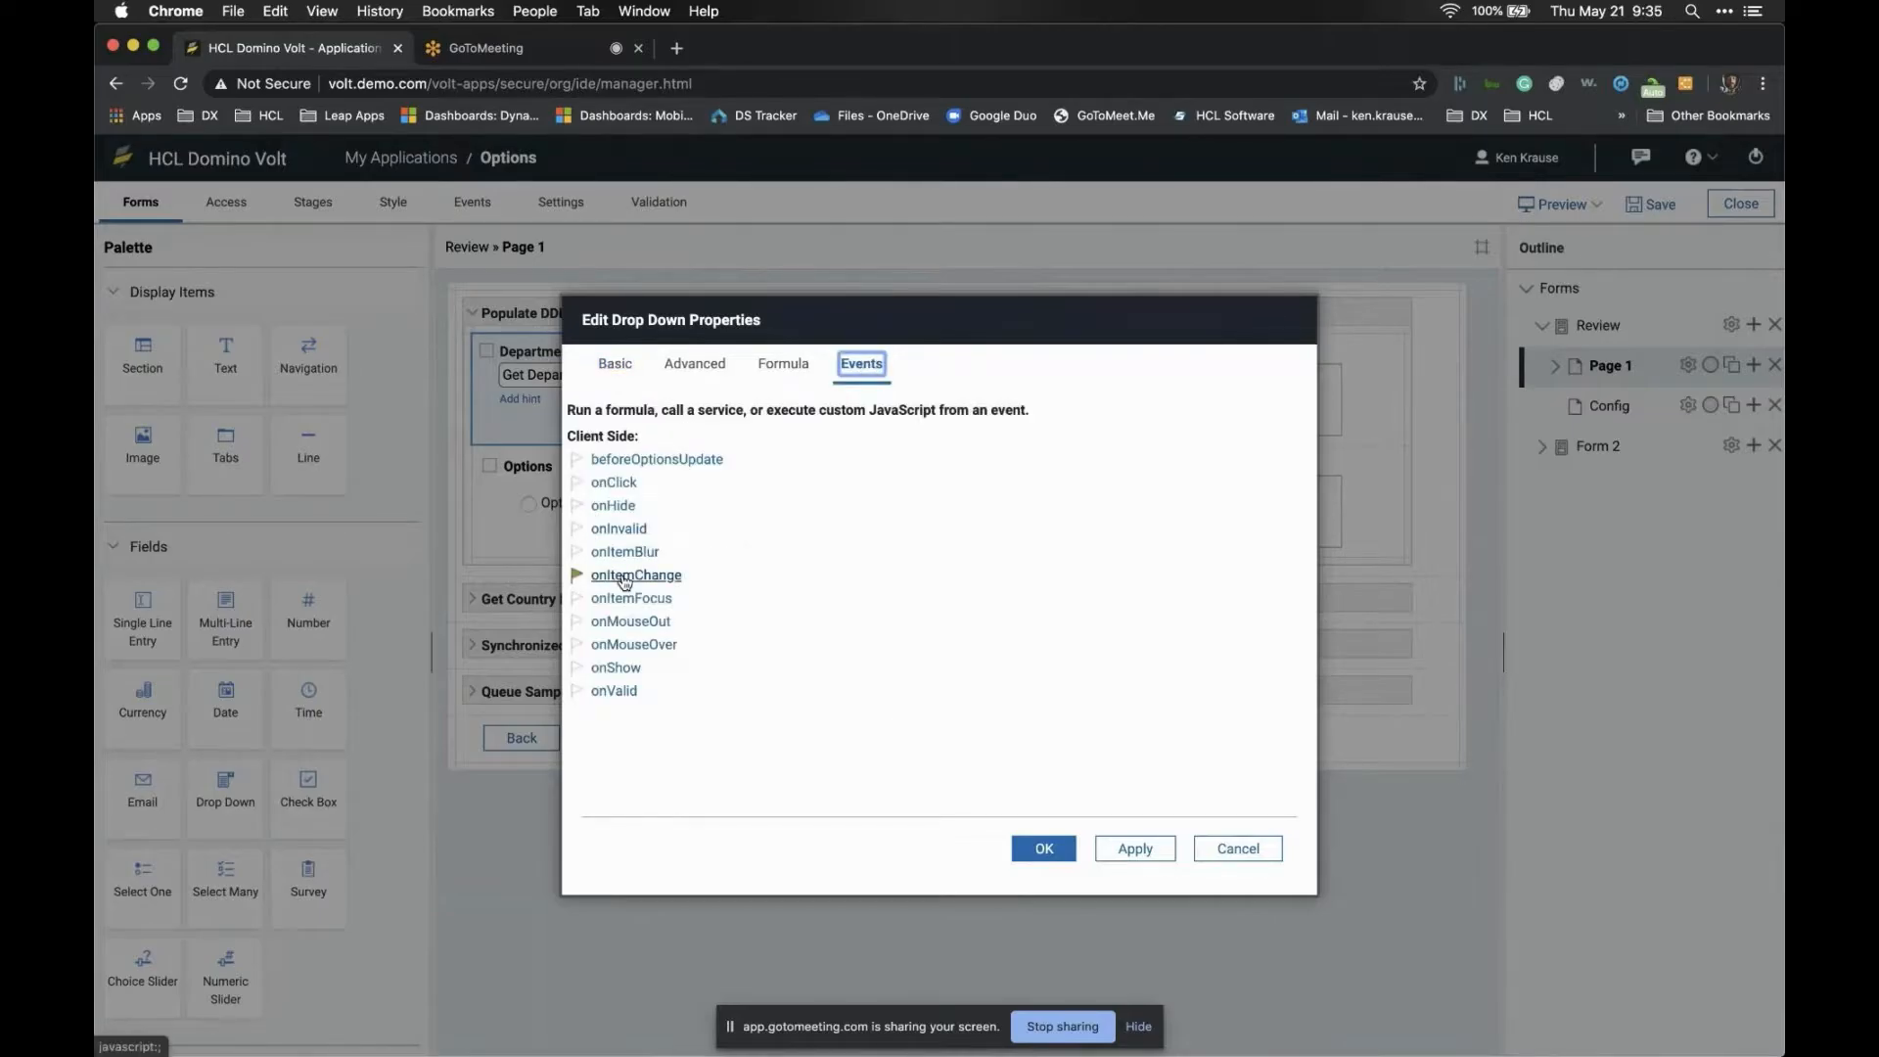
pyautogui.click(599, 580)
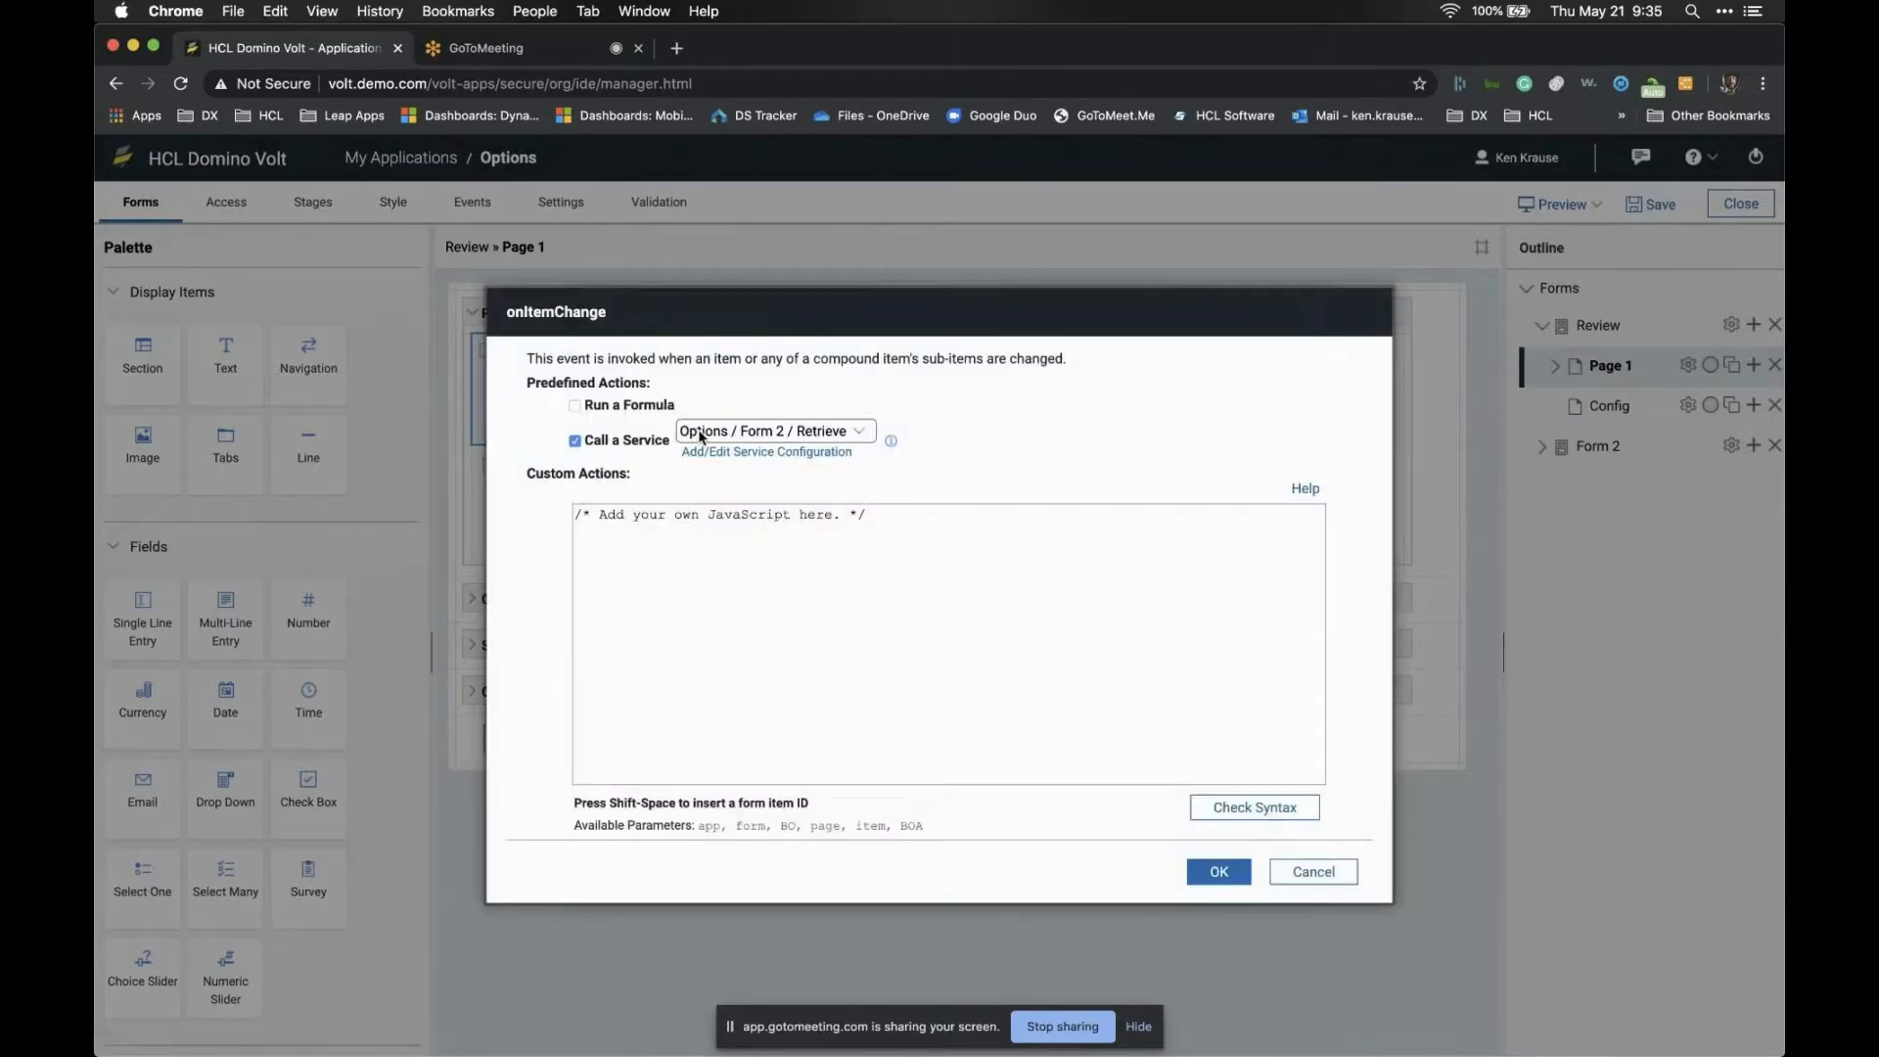
pyautogui.click(752, 455)
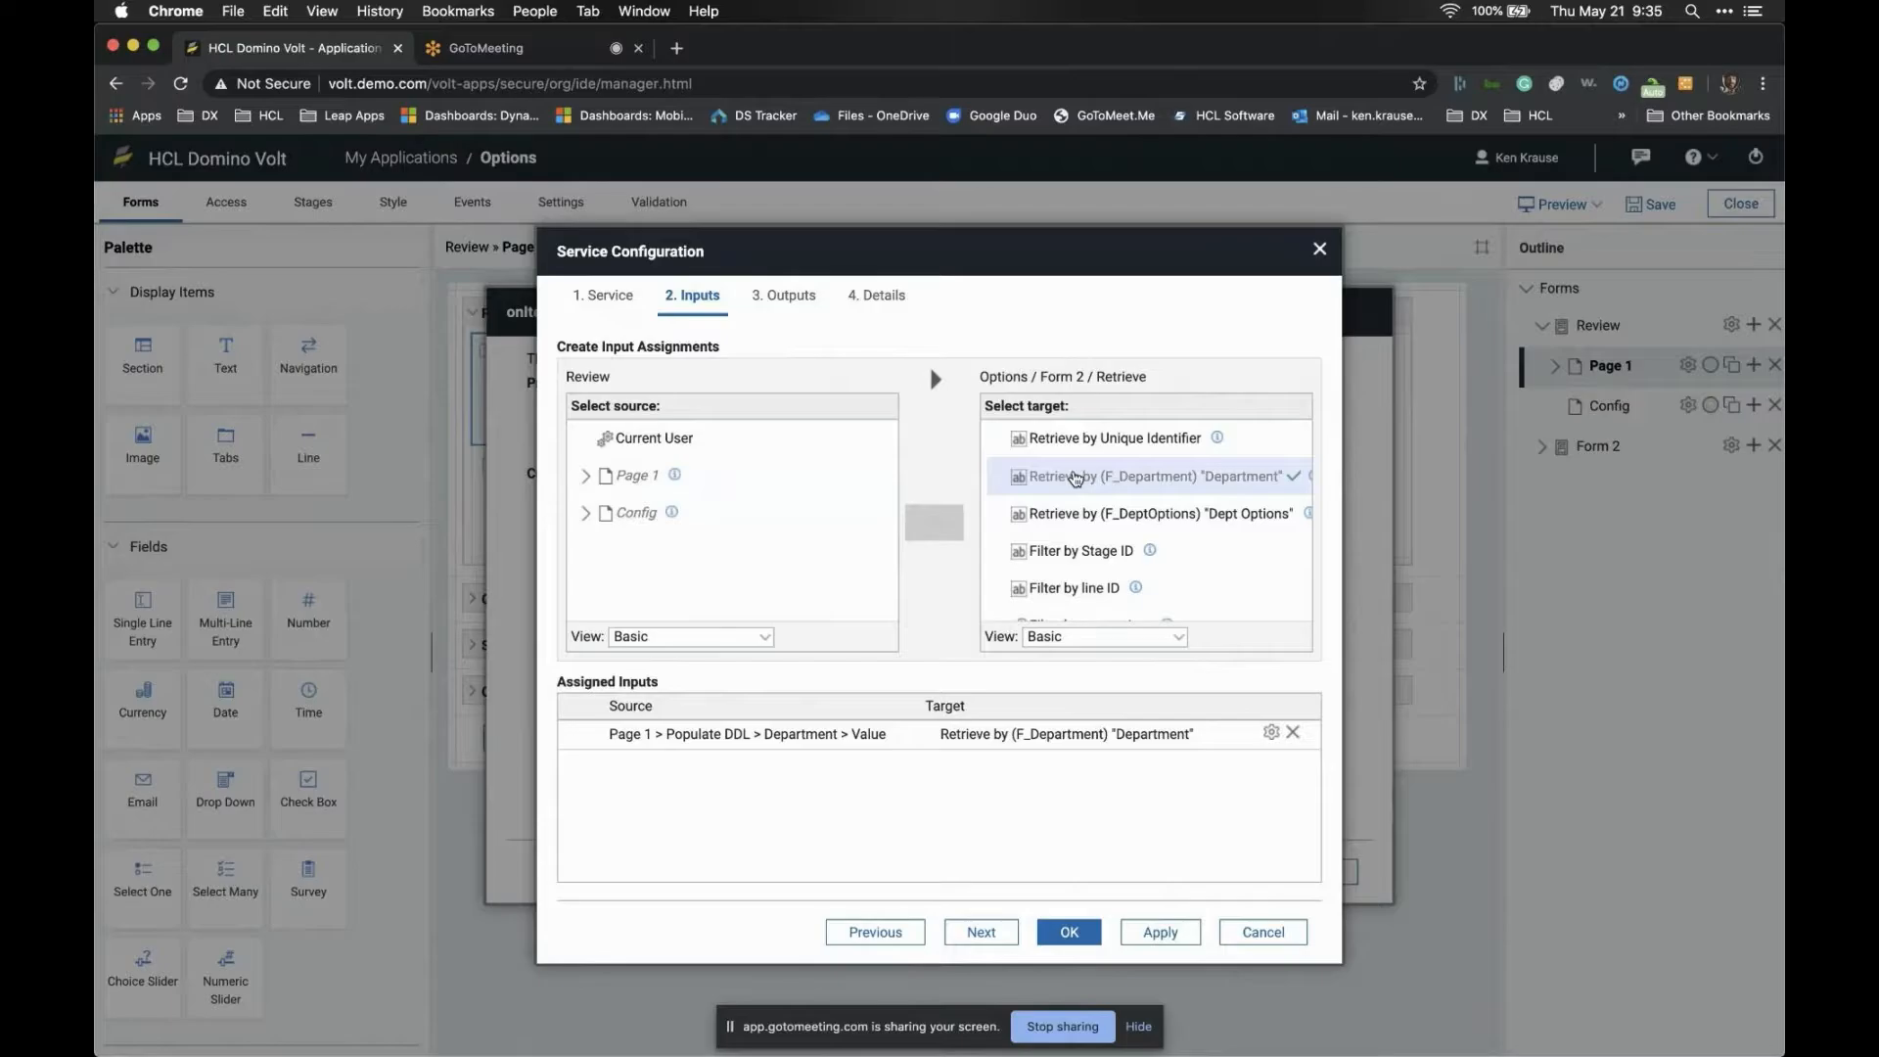
# In the Retrieve service's outputs, try to pair the Dept Options result with the multi-line Options field under Populate DDL
pyautogui.click(978, 931)
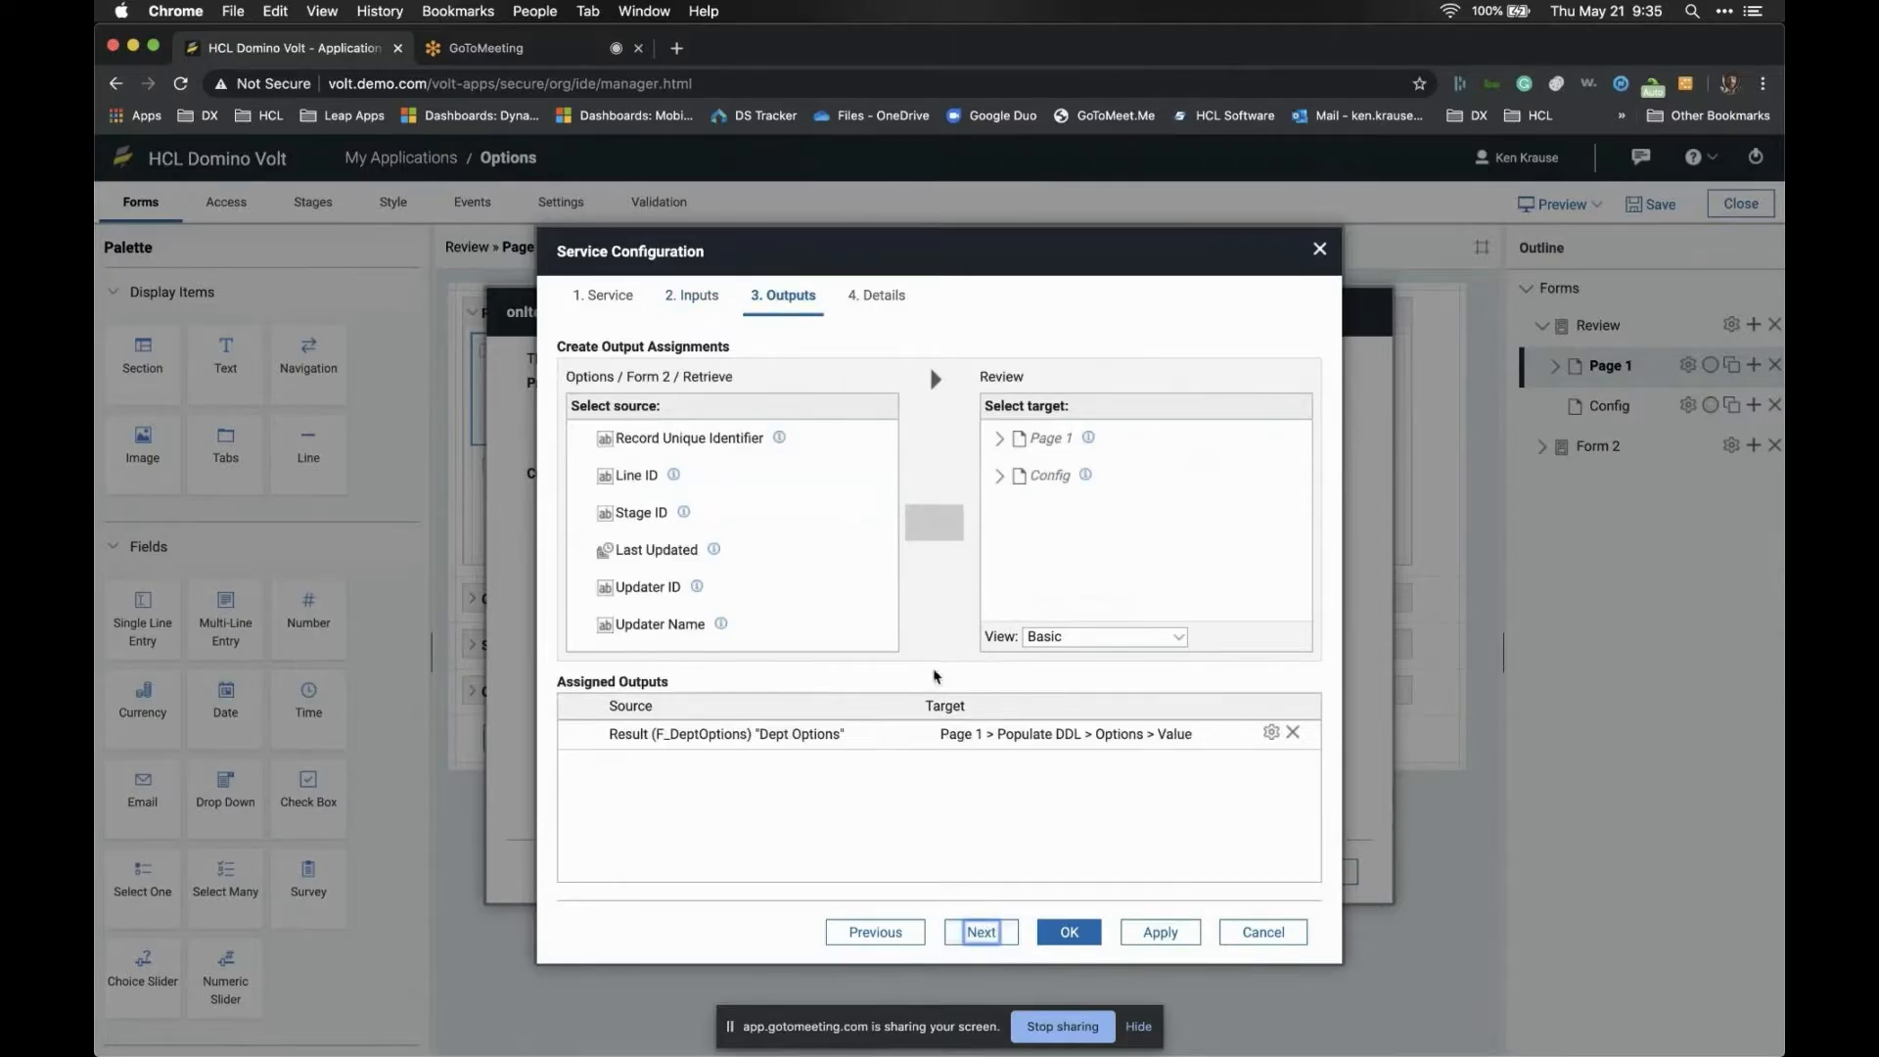
pyautogui.scroll(-5, 713, 553)
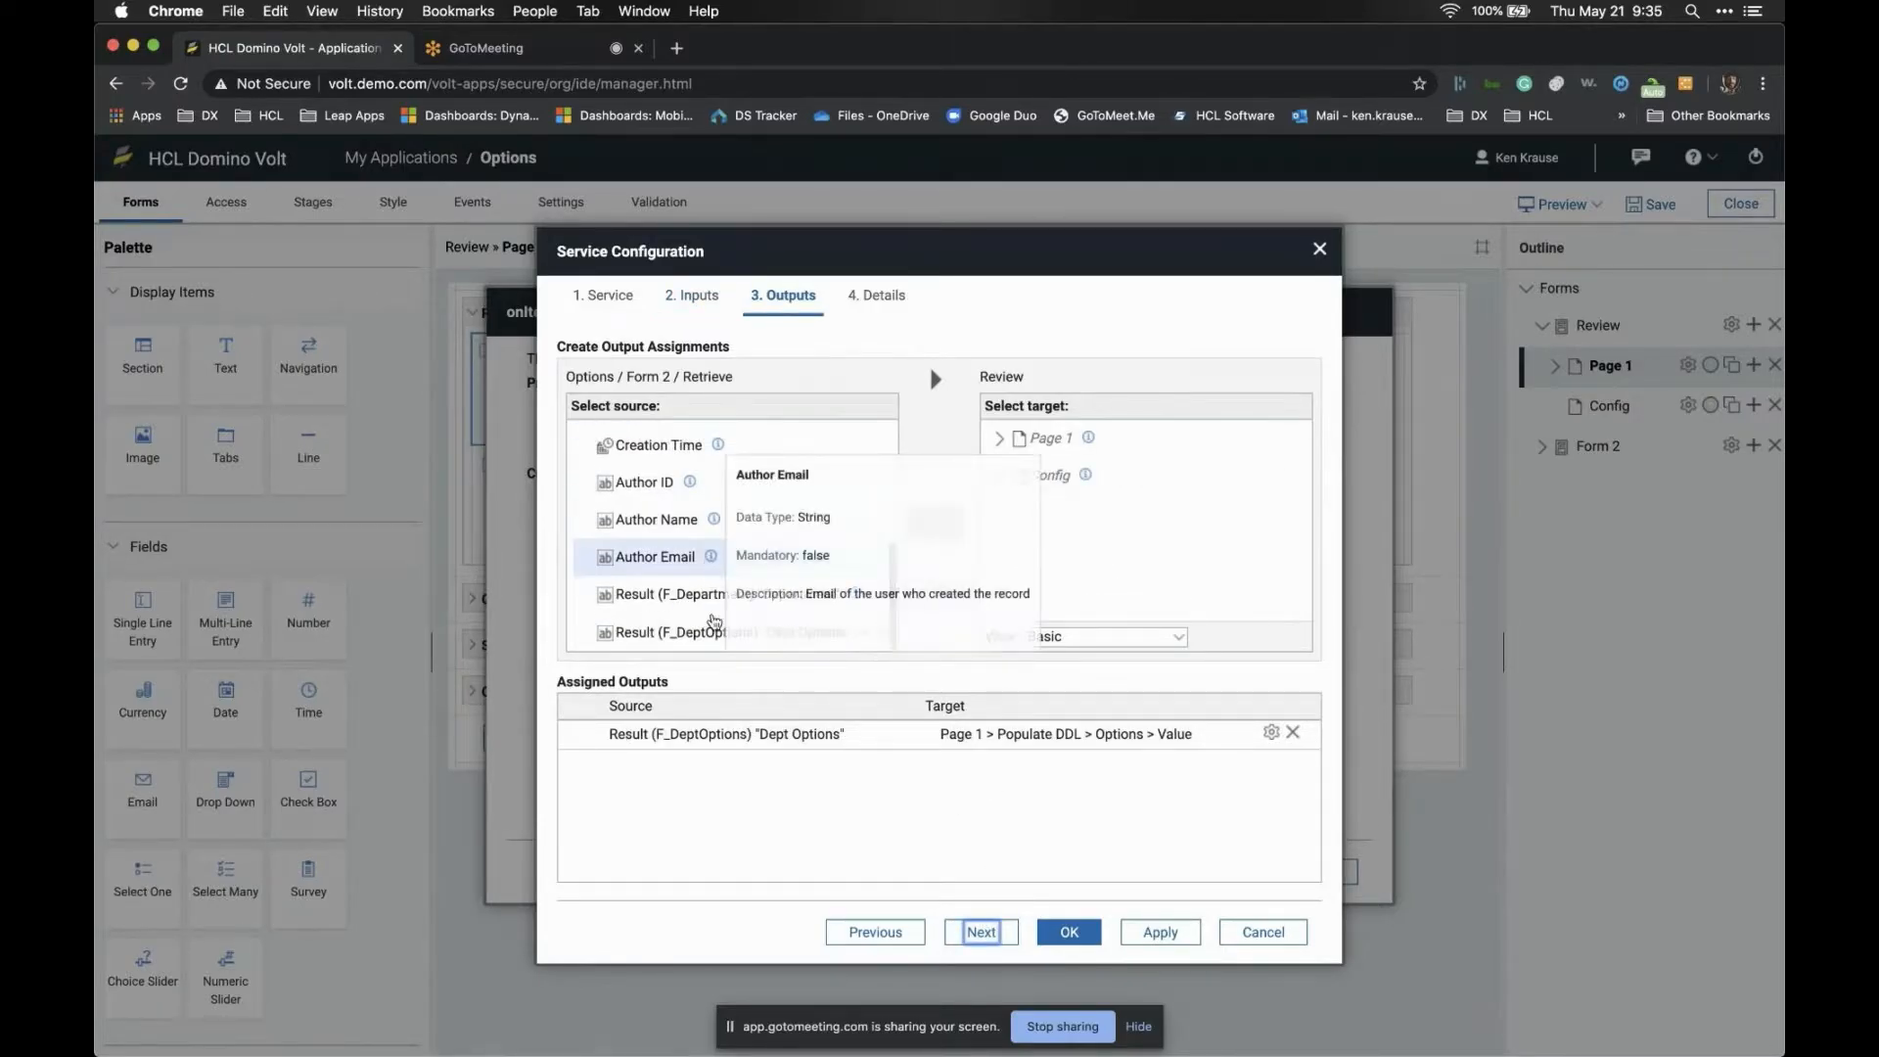
pyautogui.click(732, 634)
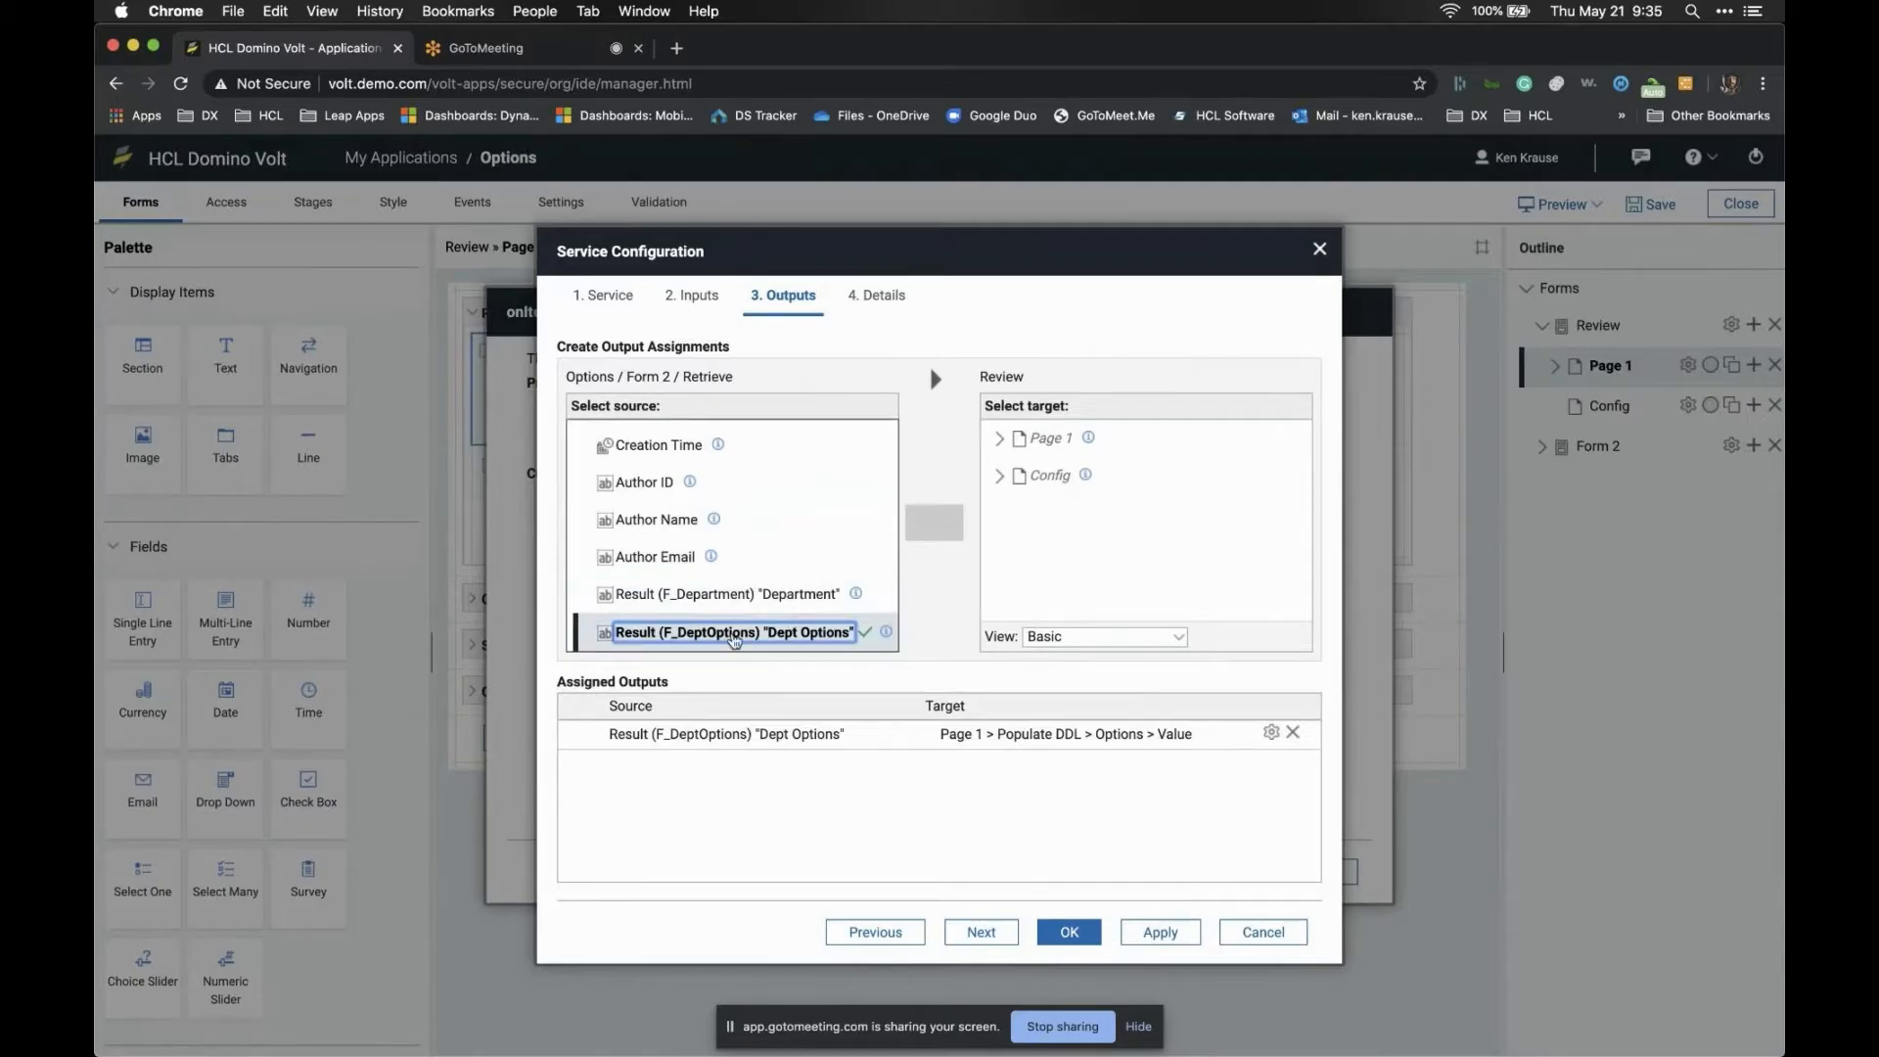
pyautogui.click(999, 437)
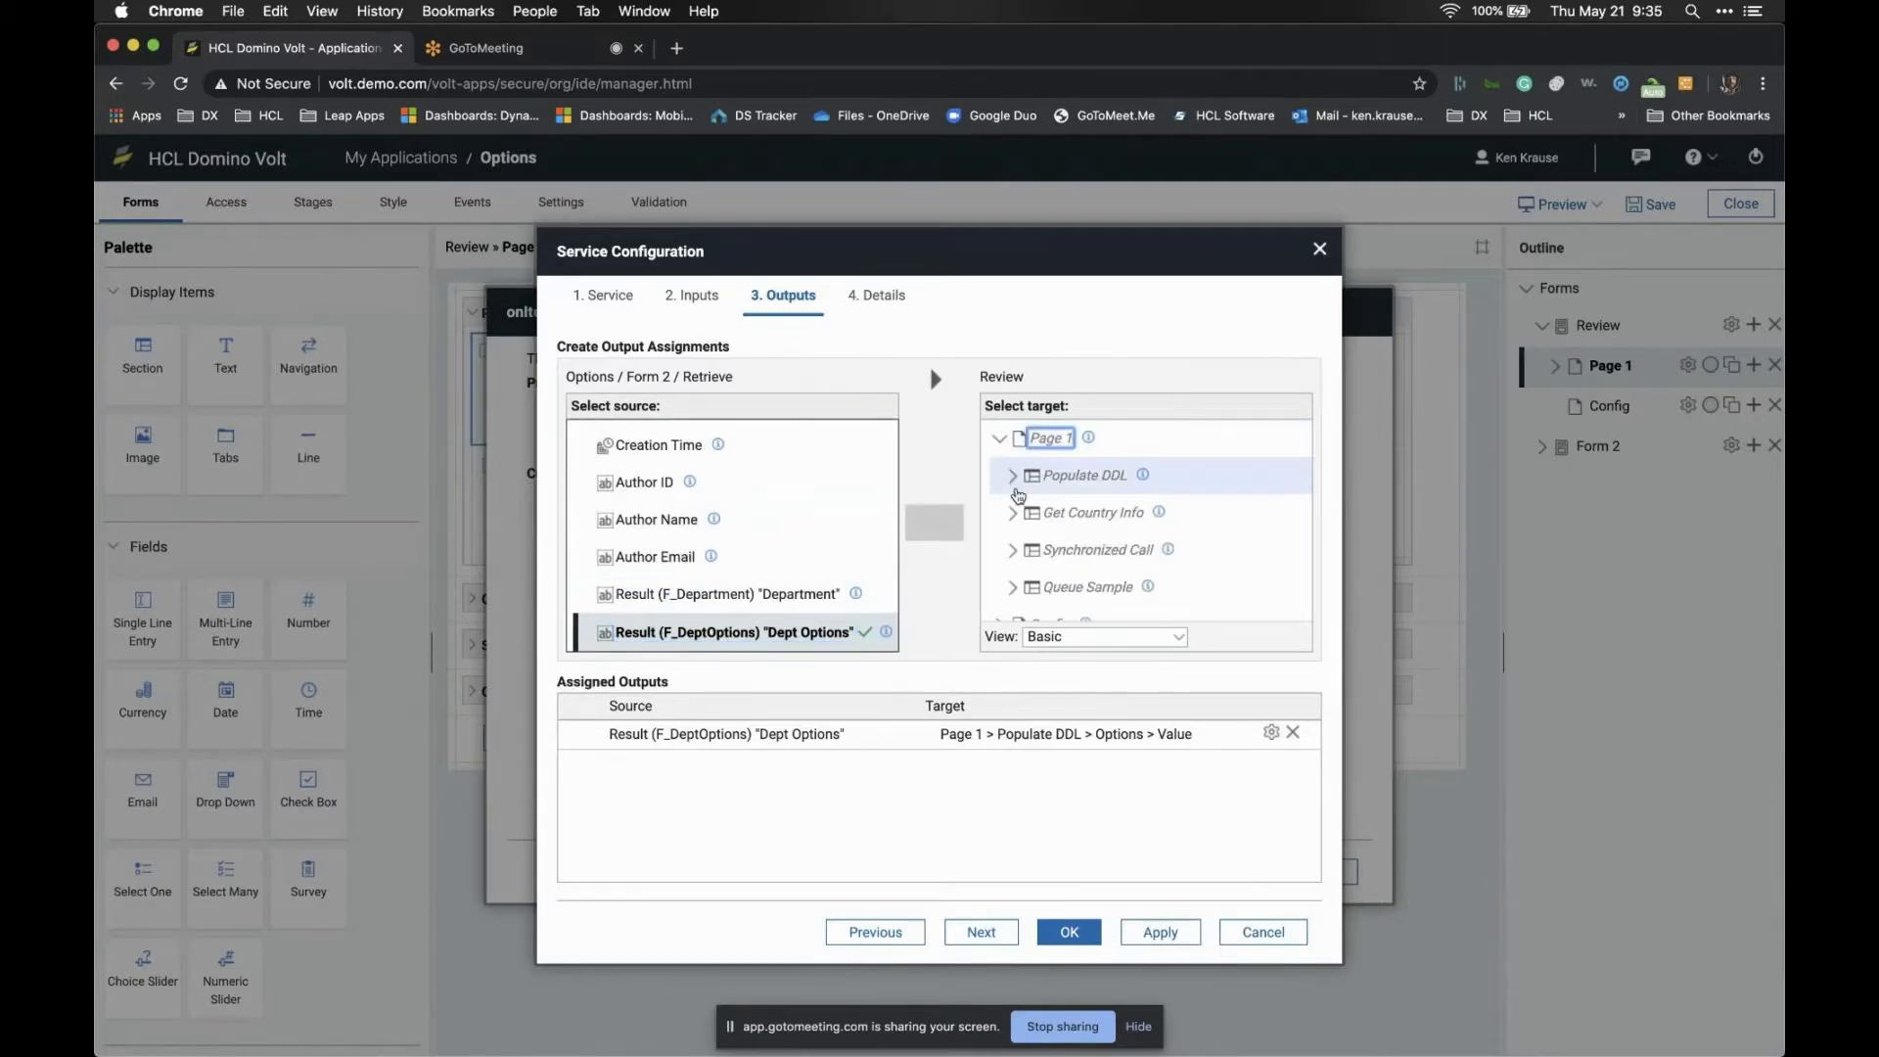
pyautogui.click(1011, 476)
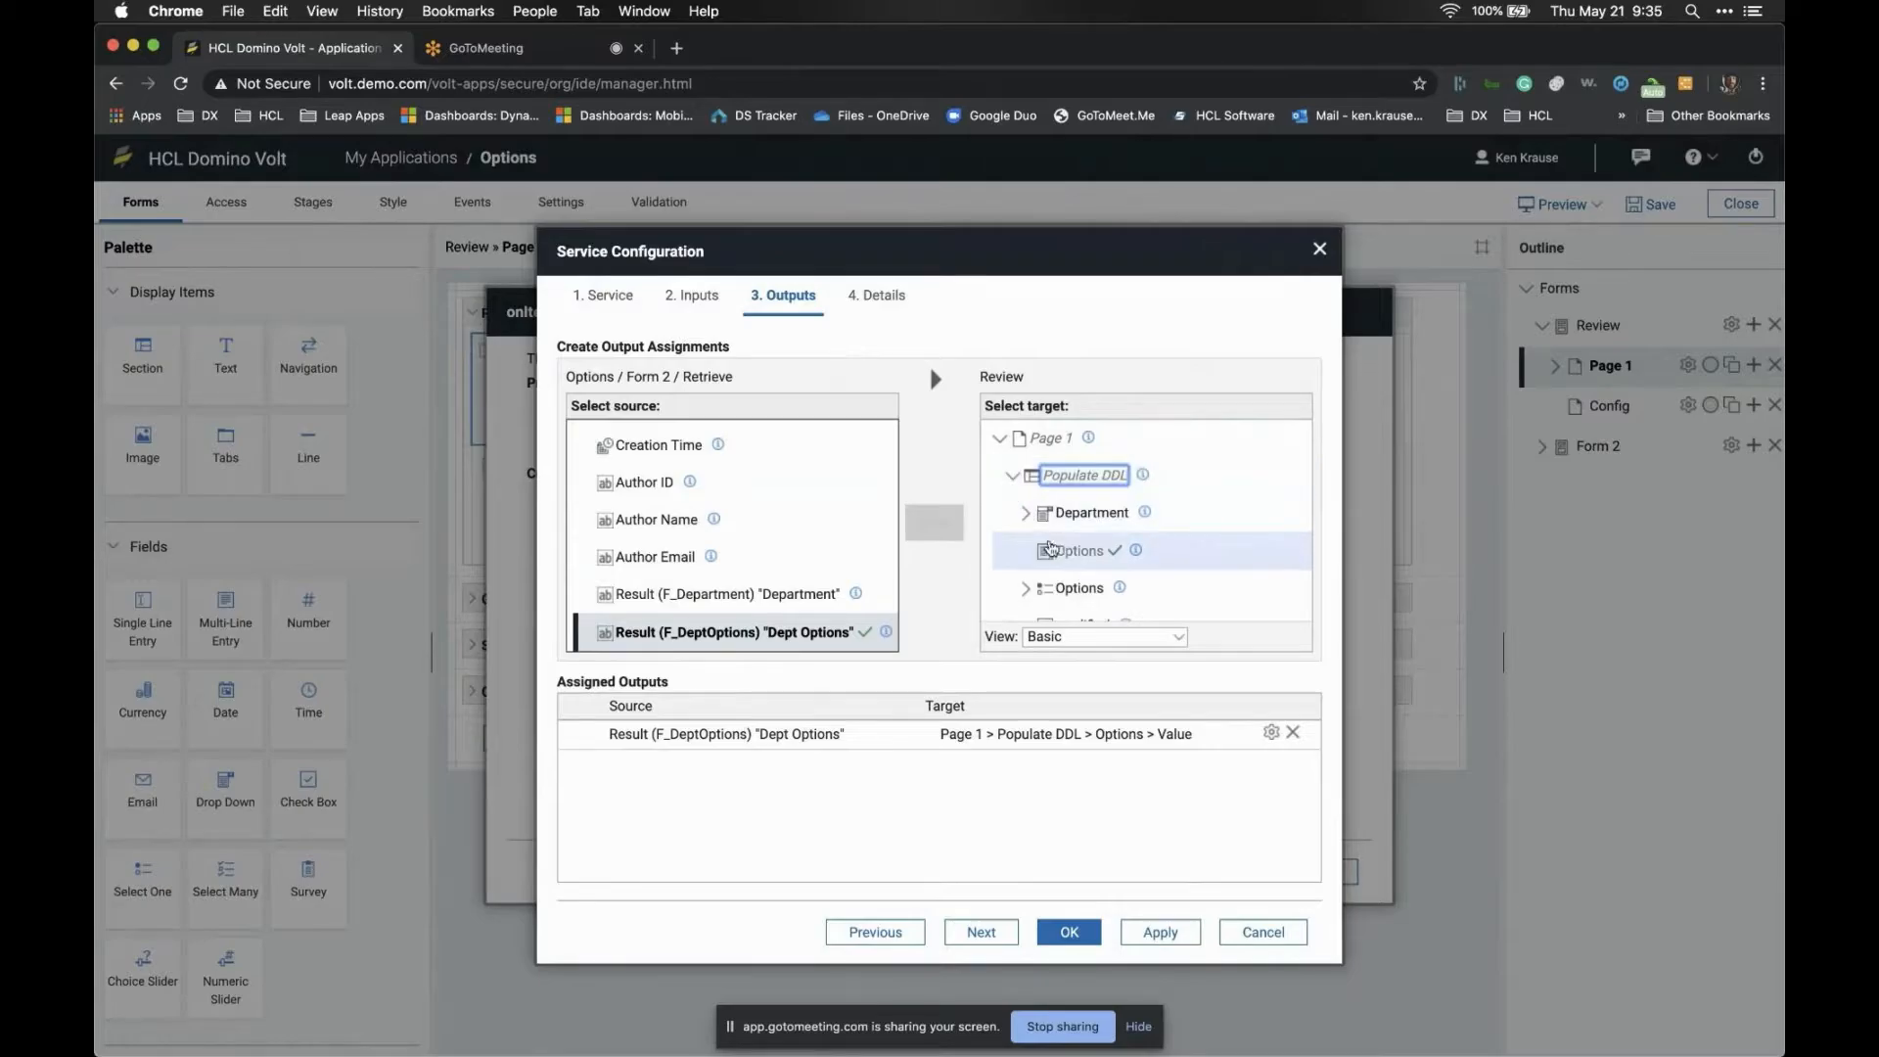
pyautogui.click(1048, 550)
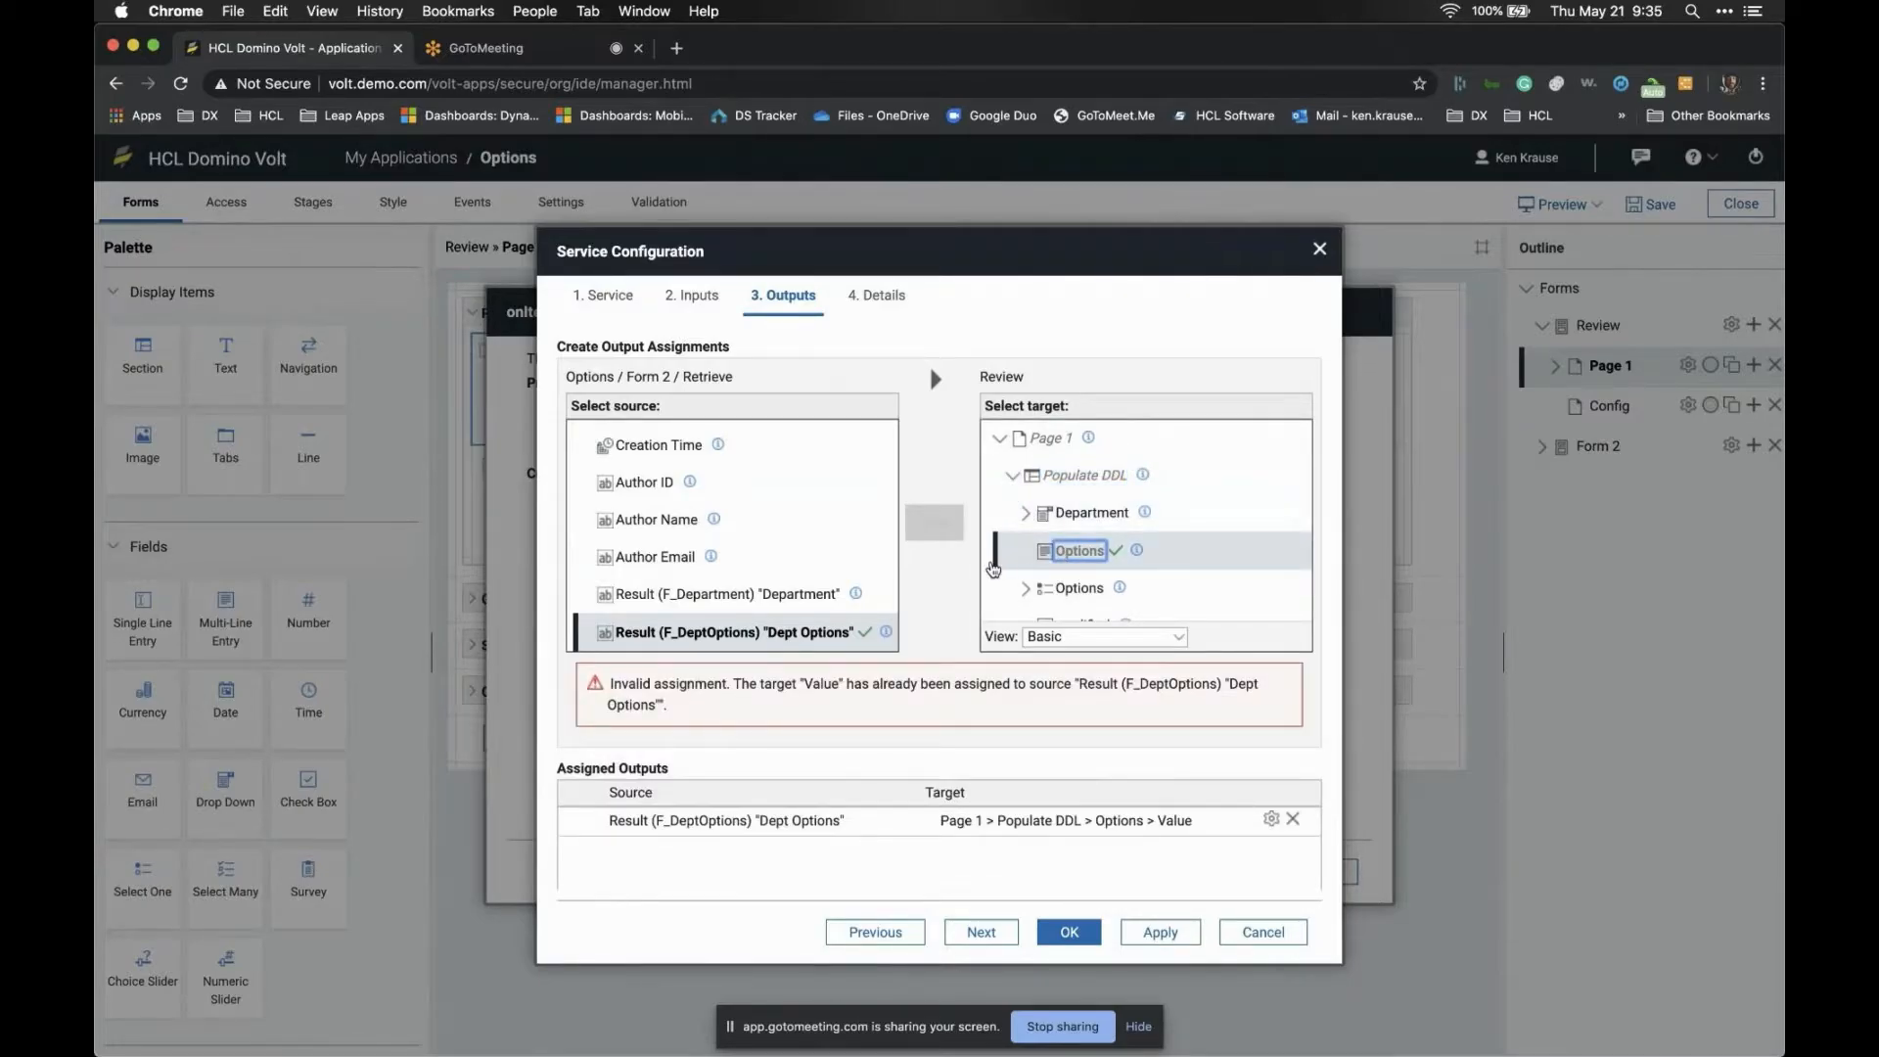
# Review the Retrieve service's available sources against the Options target, and go to the service's details
pyautogui.scroll(-1, 714, 528)
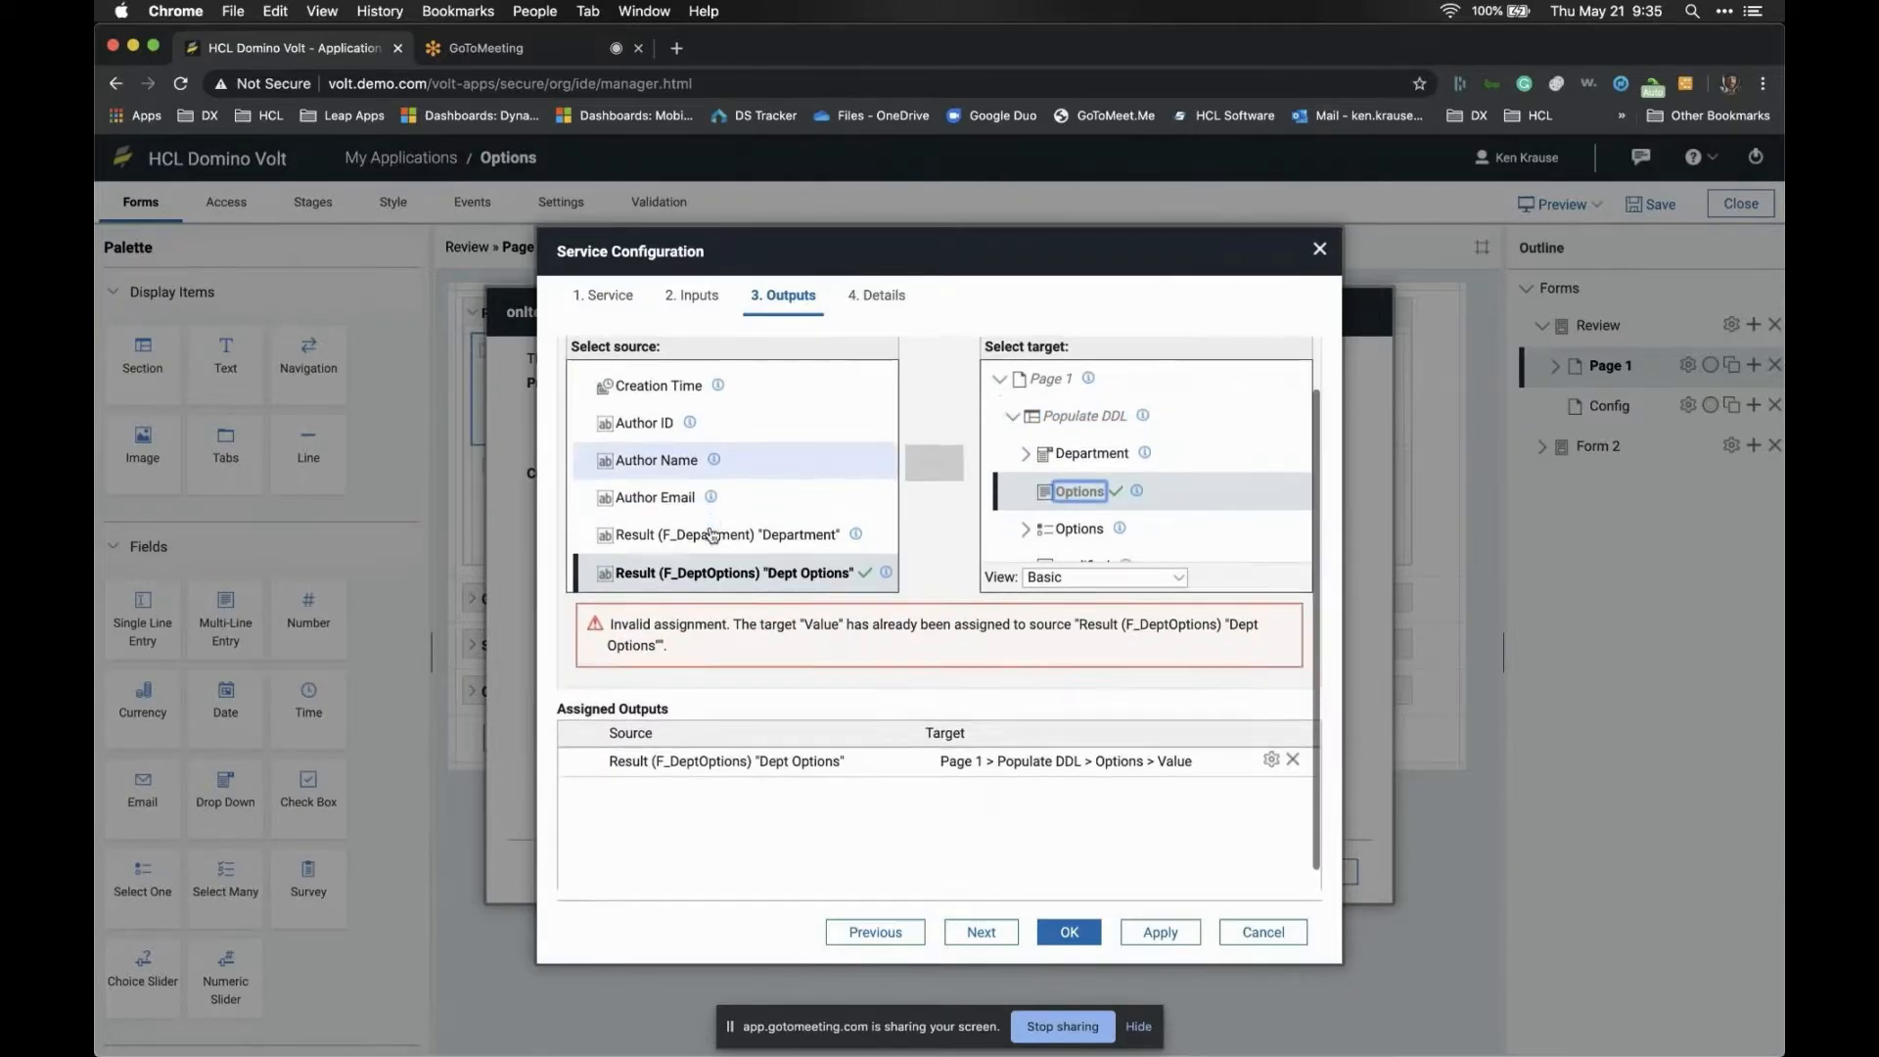
pyautogui.scroll(6, 711, 534)
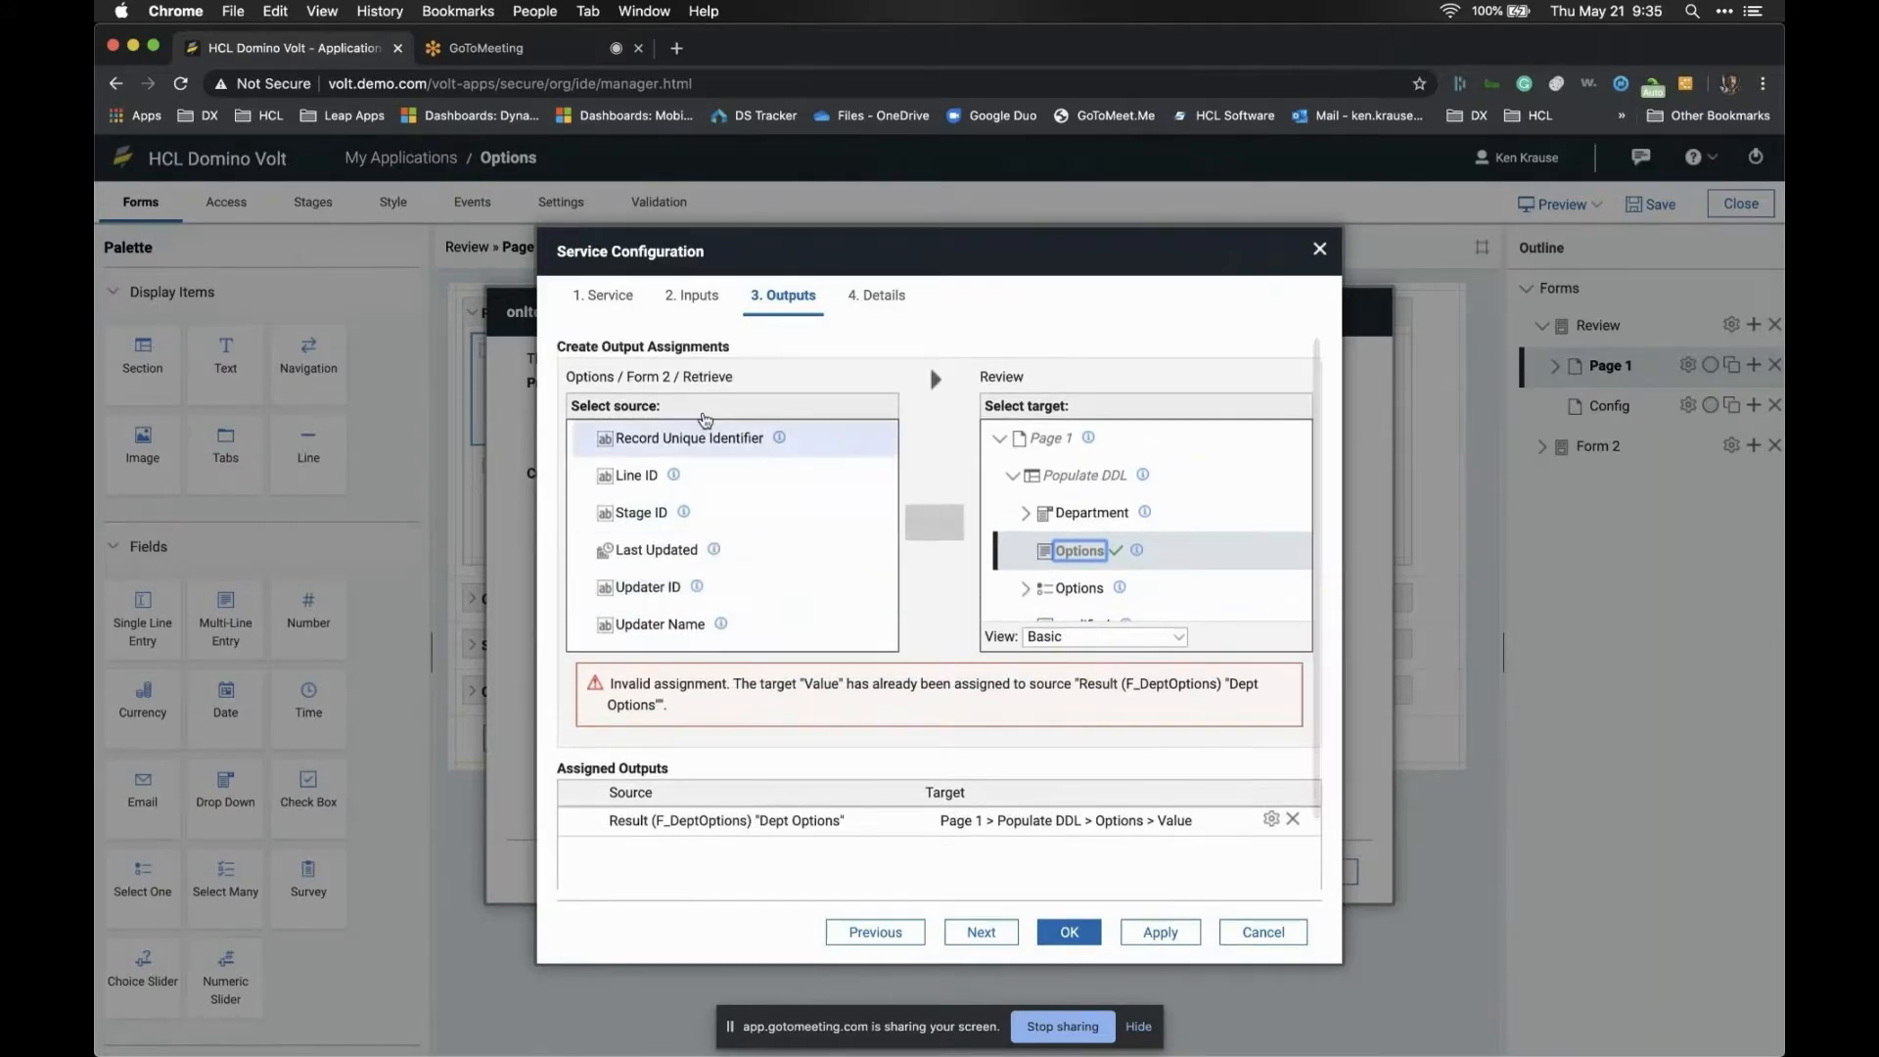
pyautogui.doubleClick(708, 377)
pyautogui.scroll(-1, 719, 525)
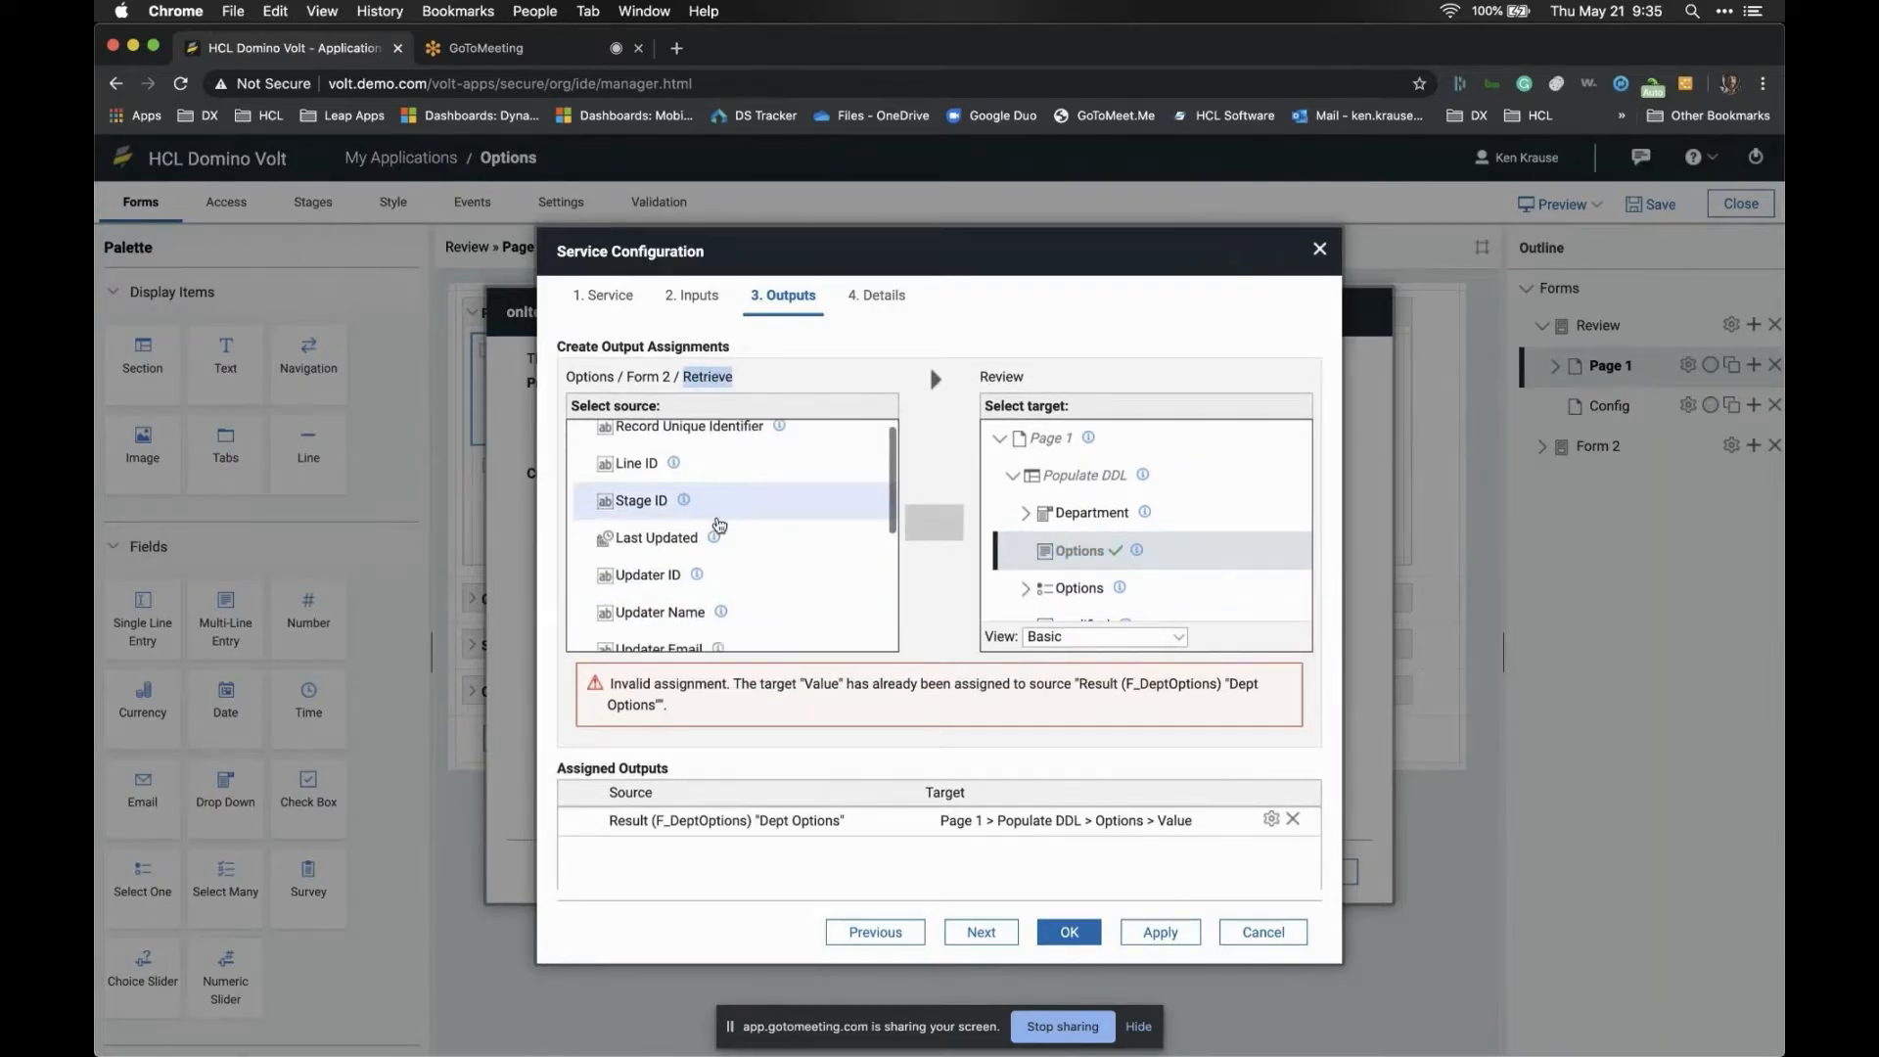
pyautogui.scroll(-5, 719, 525)
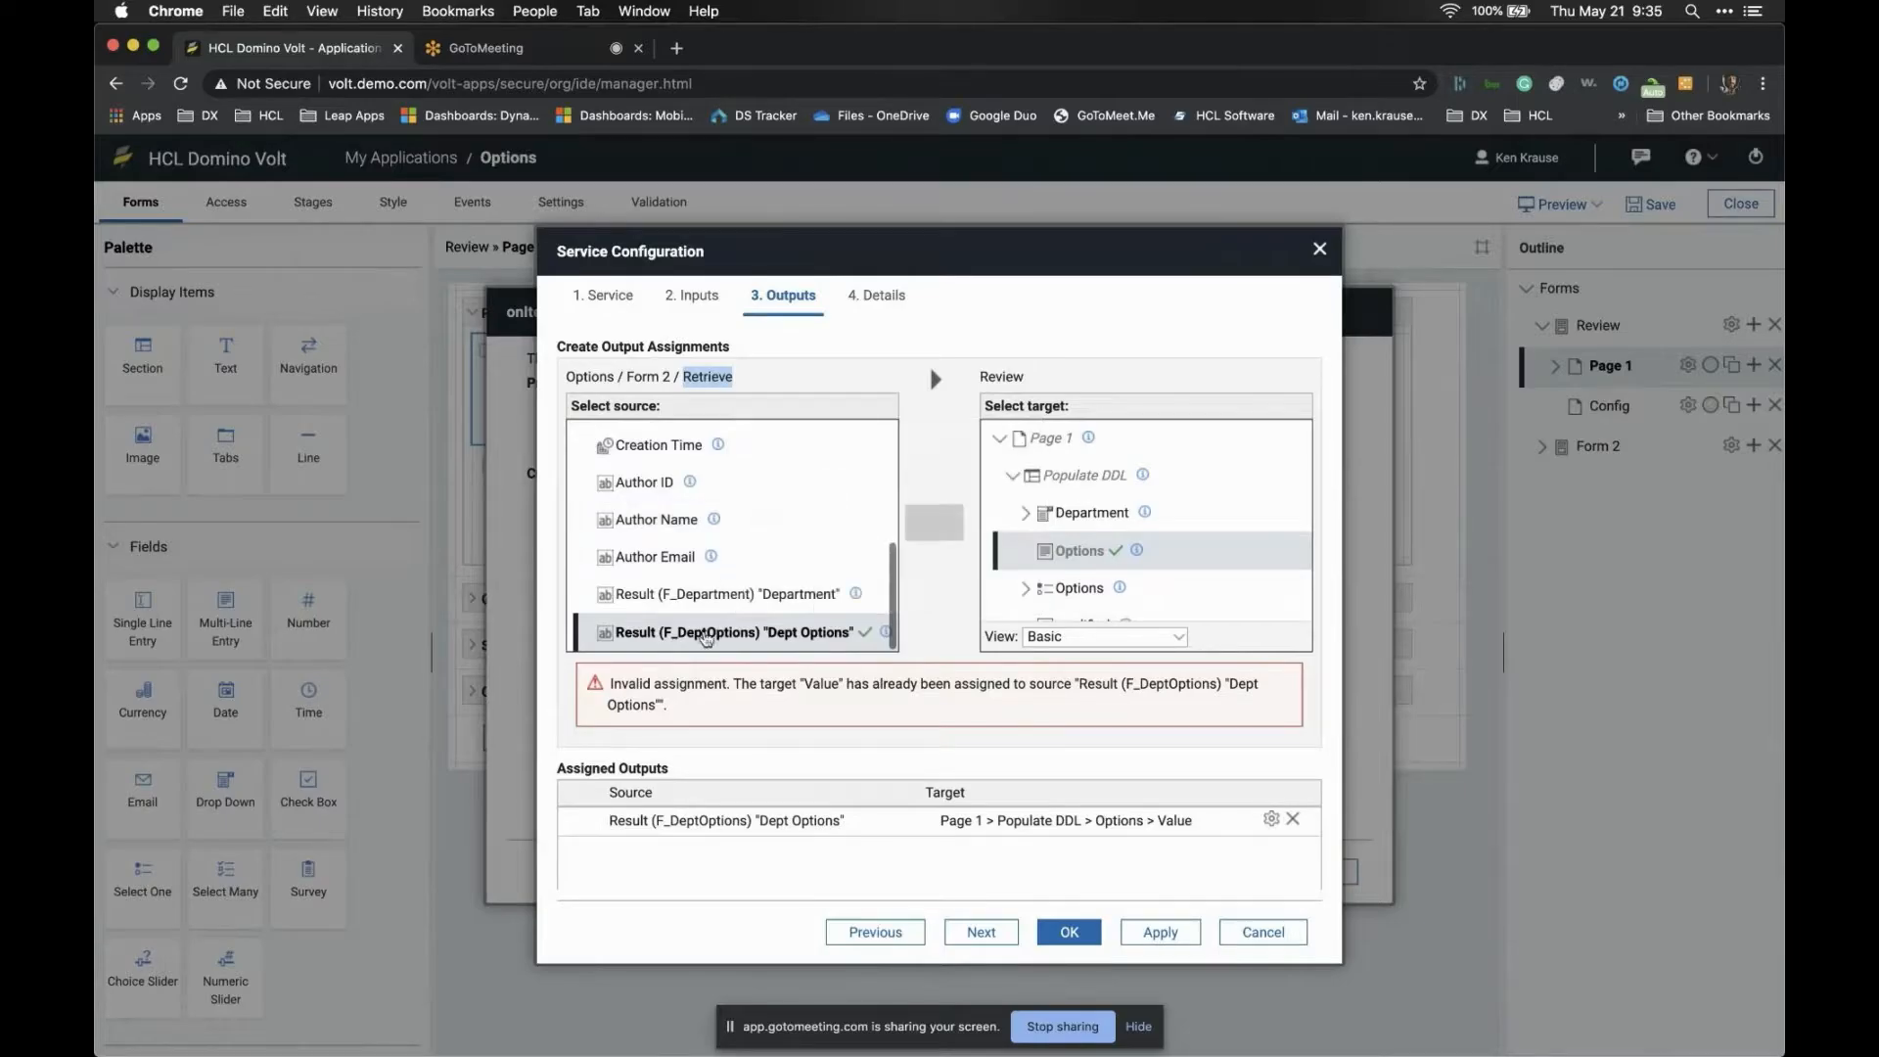
pyautogui.click(1062, 561)
pyautogui.click(982, 932)
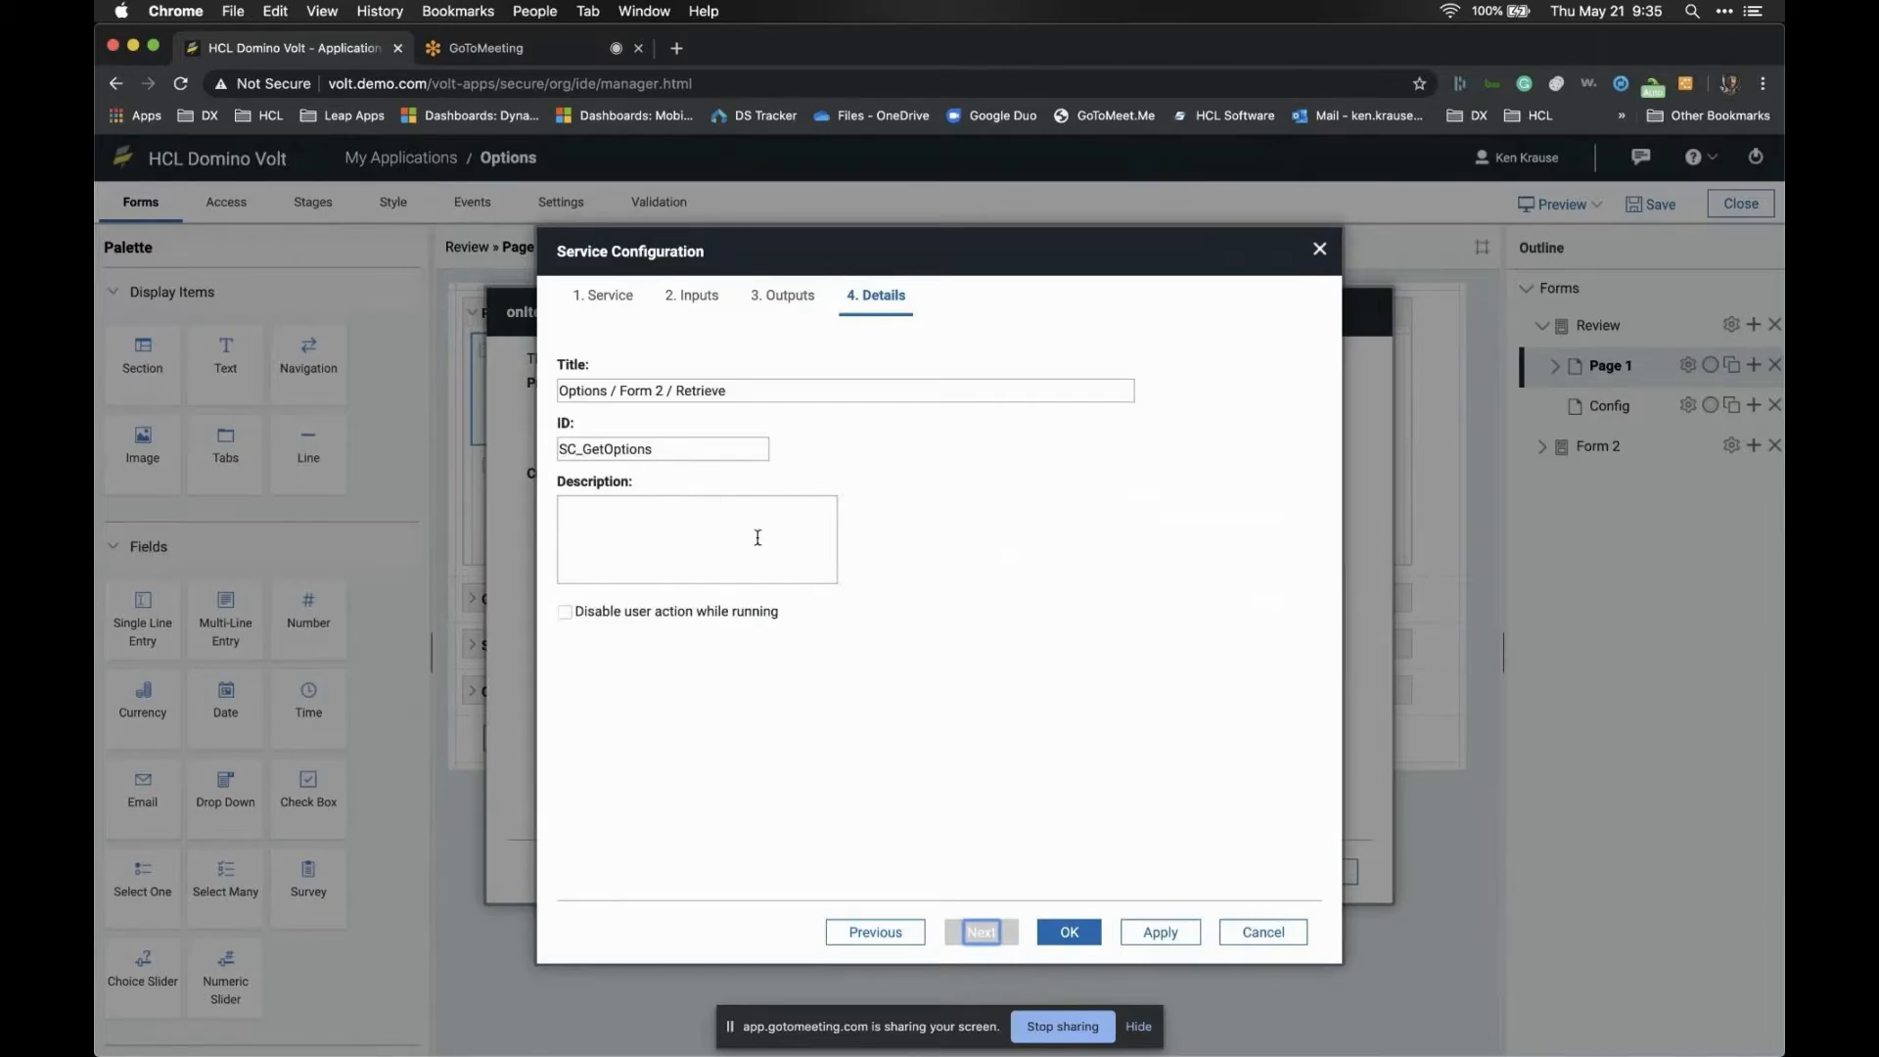
# Accept the Retrieve service configuration, the onItemChange event and the Department drop-down's properties
pyautogui.click(1061, 932)
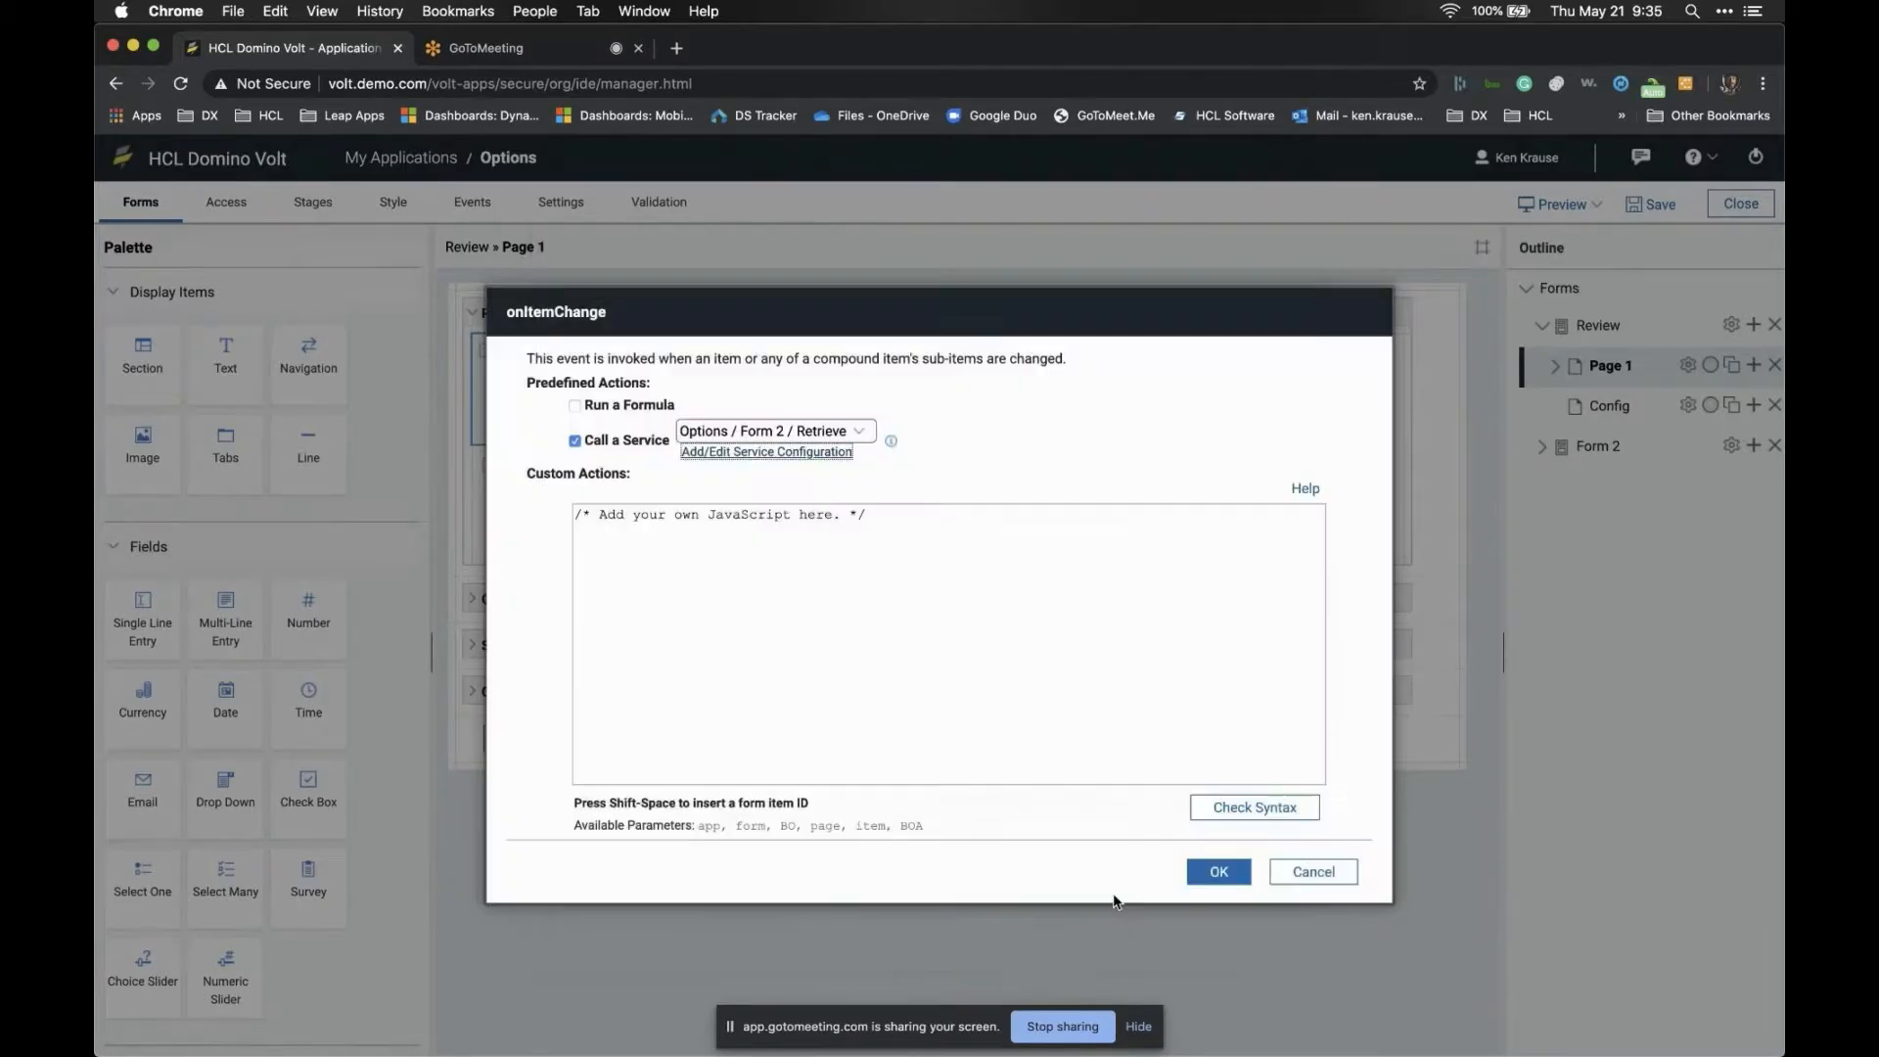
pyautogui.click(1213, 873)
pyautogui.click(1044, 849)
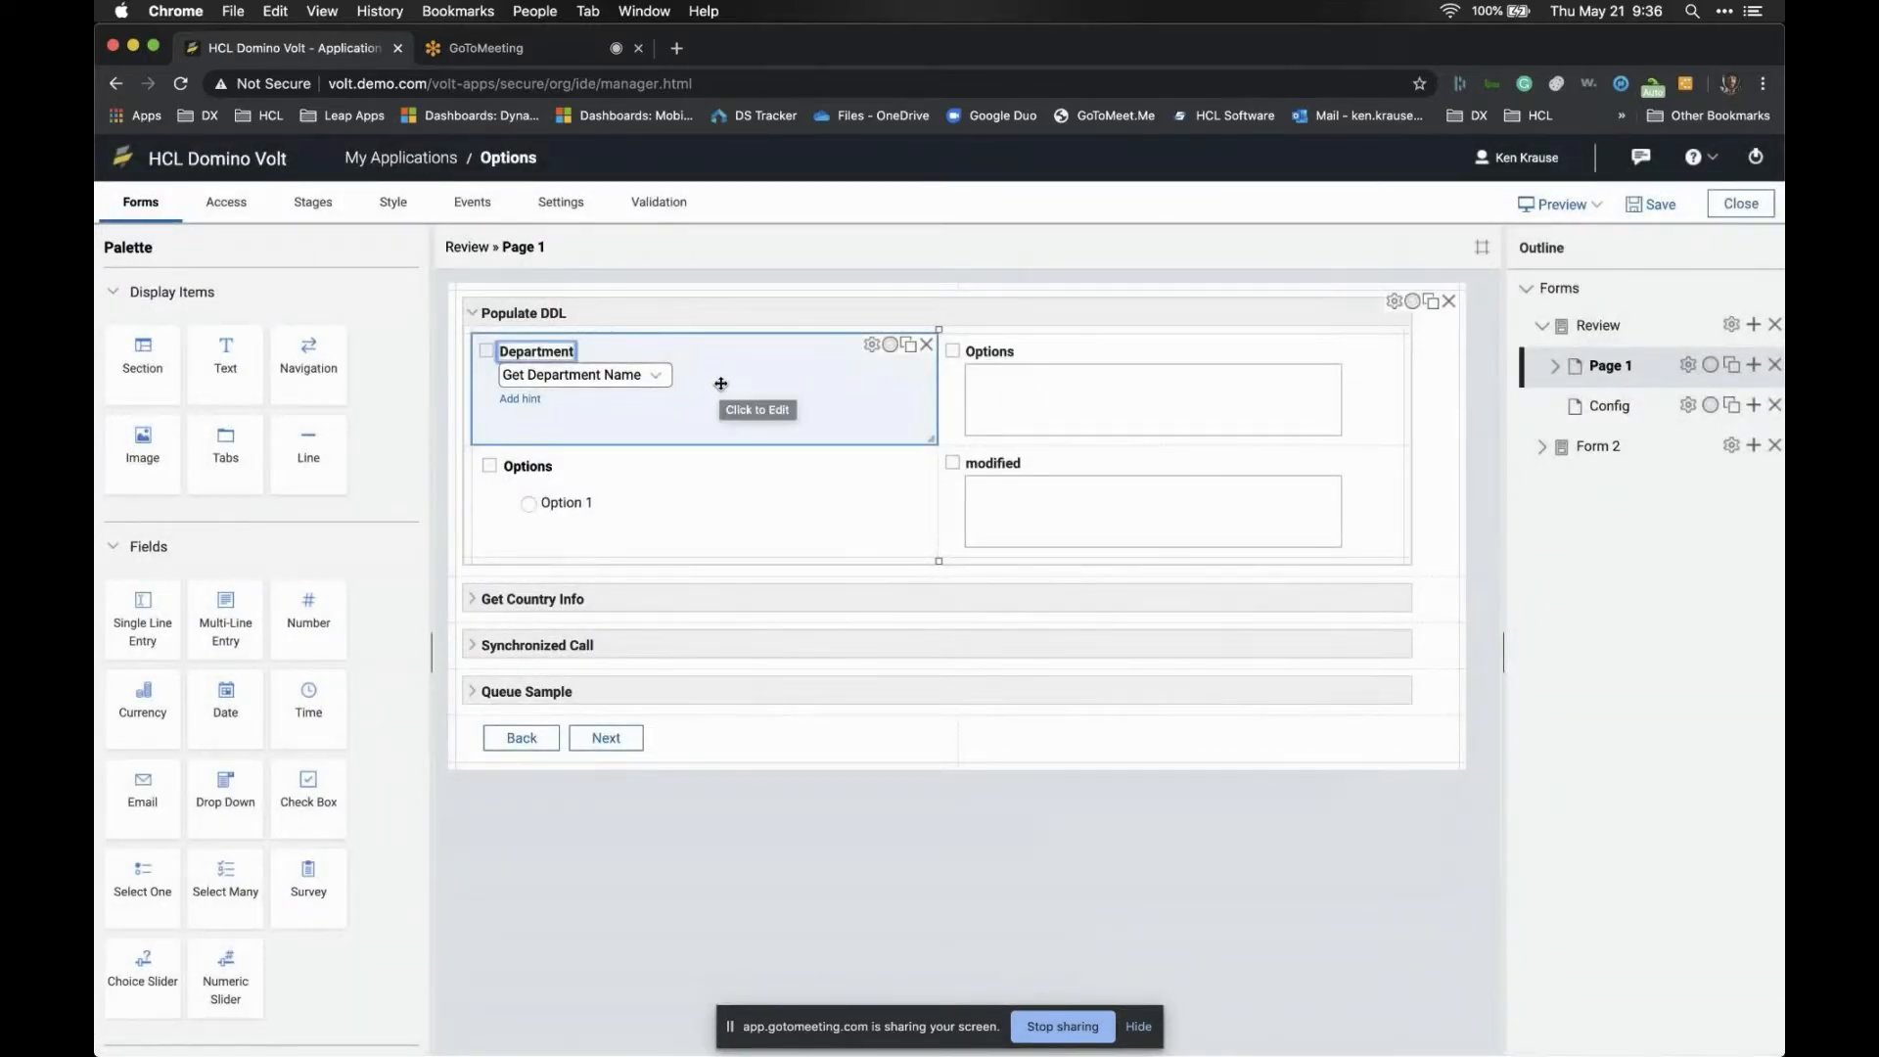
# Review the multi-line Options field, the Department drop-down and the single-choice Options item in Populate DDL
pyautogui.click(1073, 352)
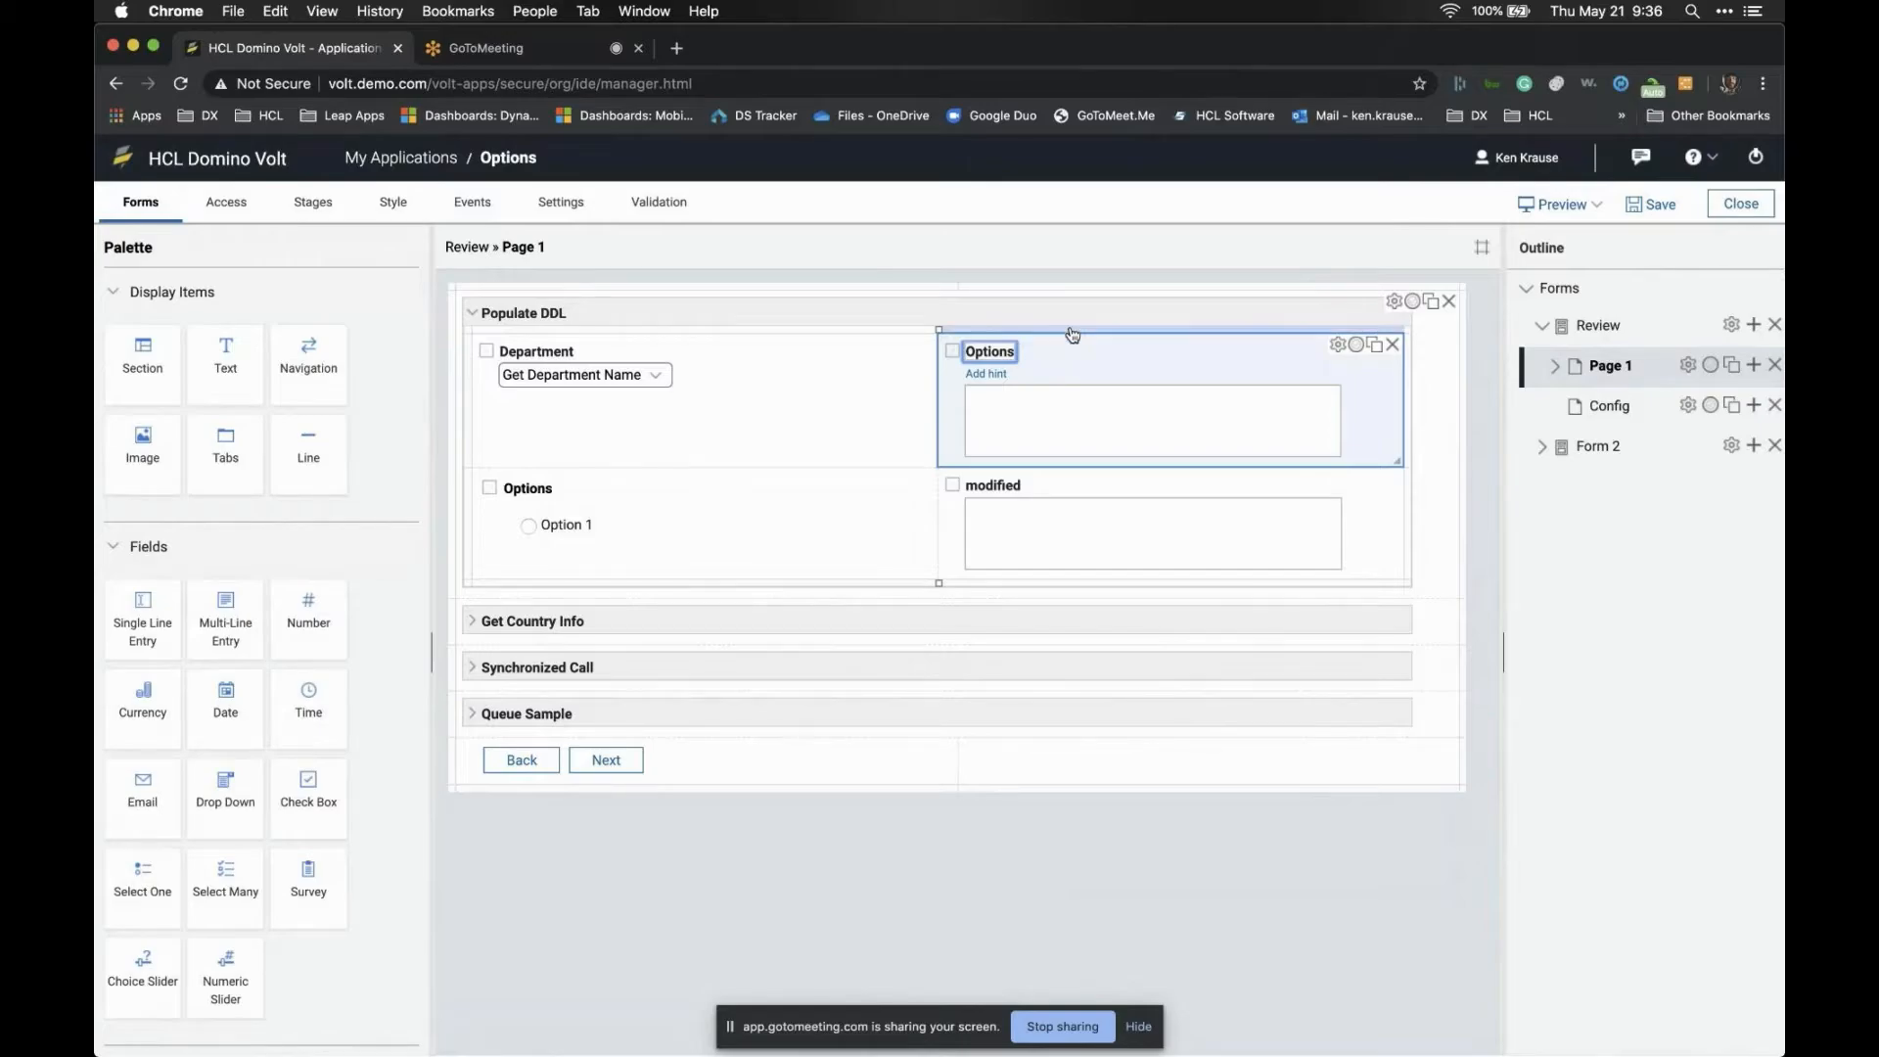
pyautogui.click(849, 396)
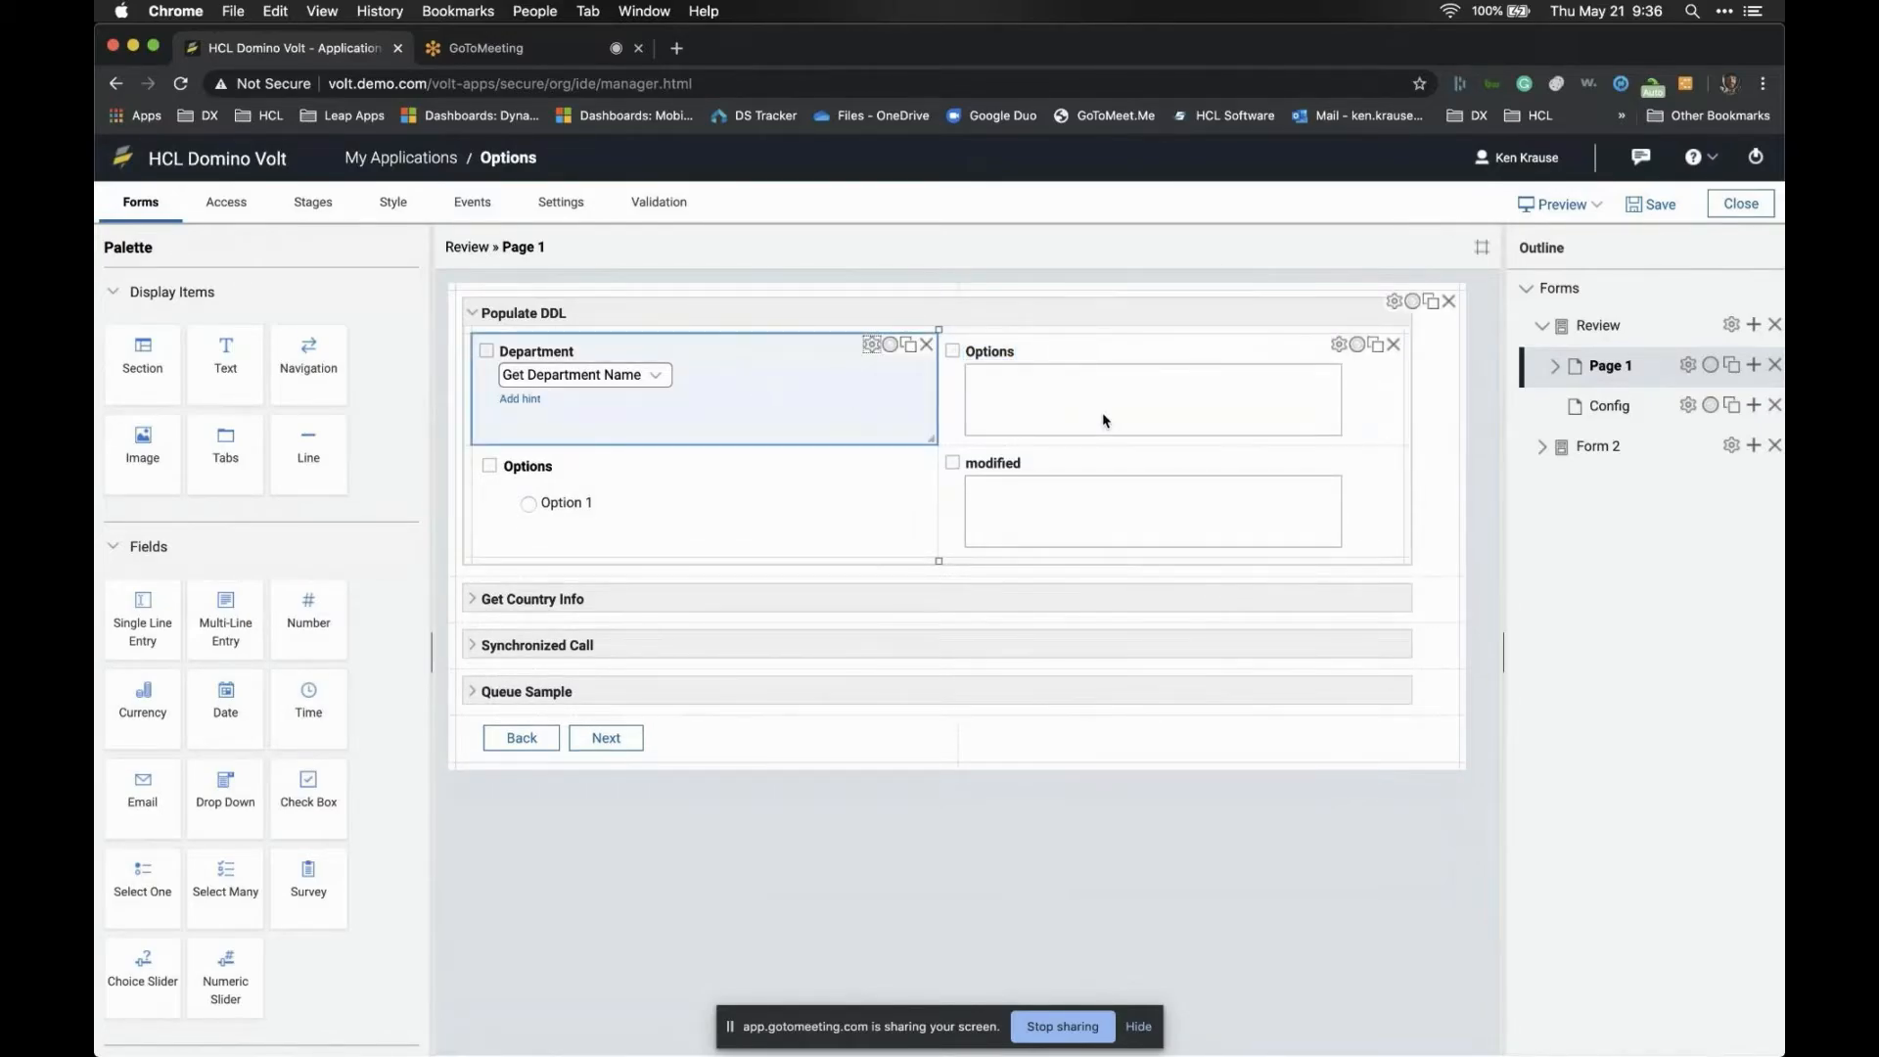
pyautogui.click(613, 467)
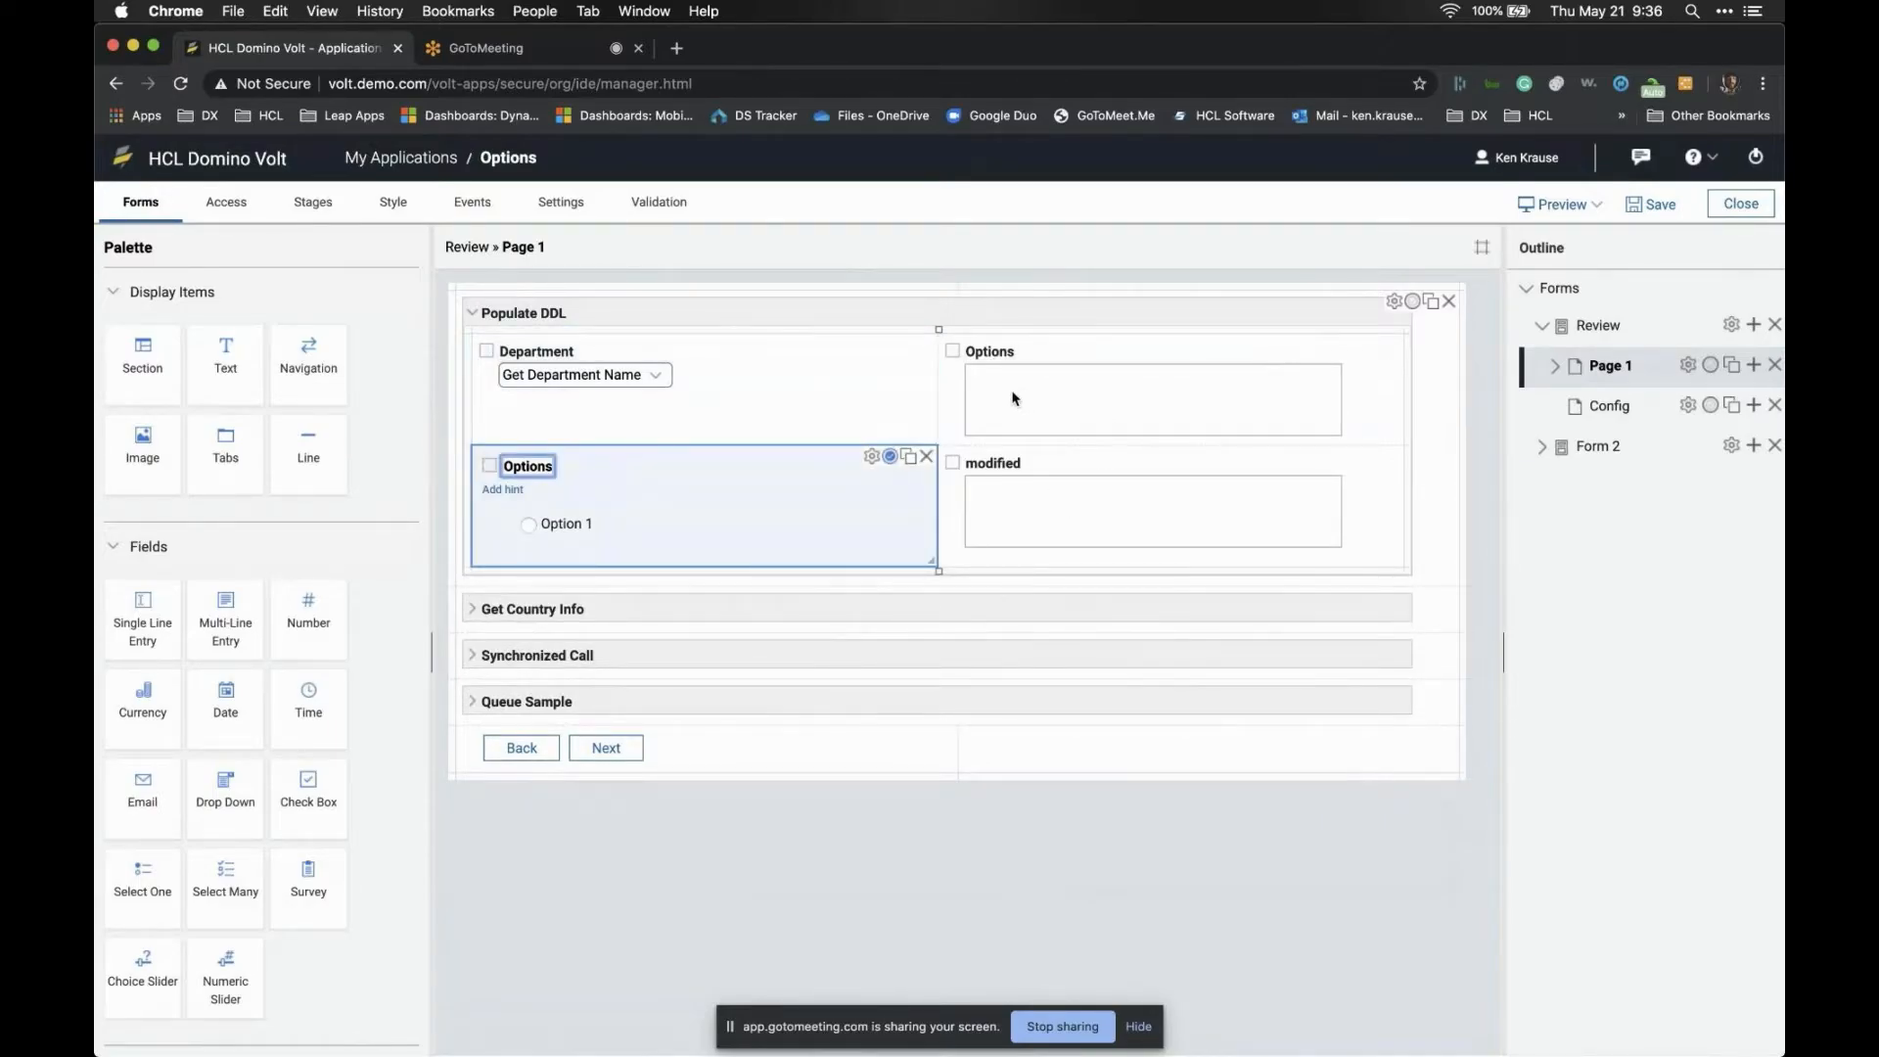
# Inspect Form 2's Department and Dept Options items, tick and clear the first three choices, and return to Review's Page 1
pyautogui.click(1597, 445)
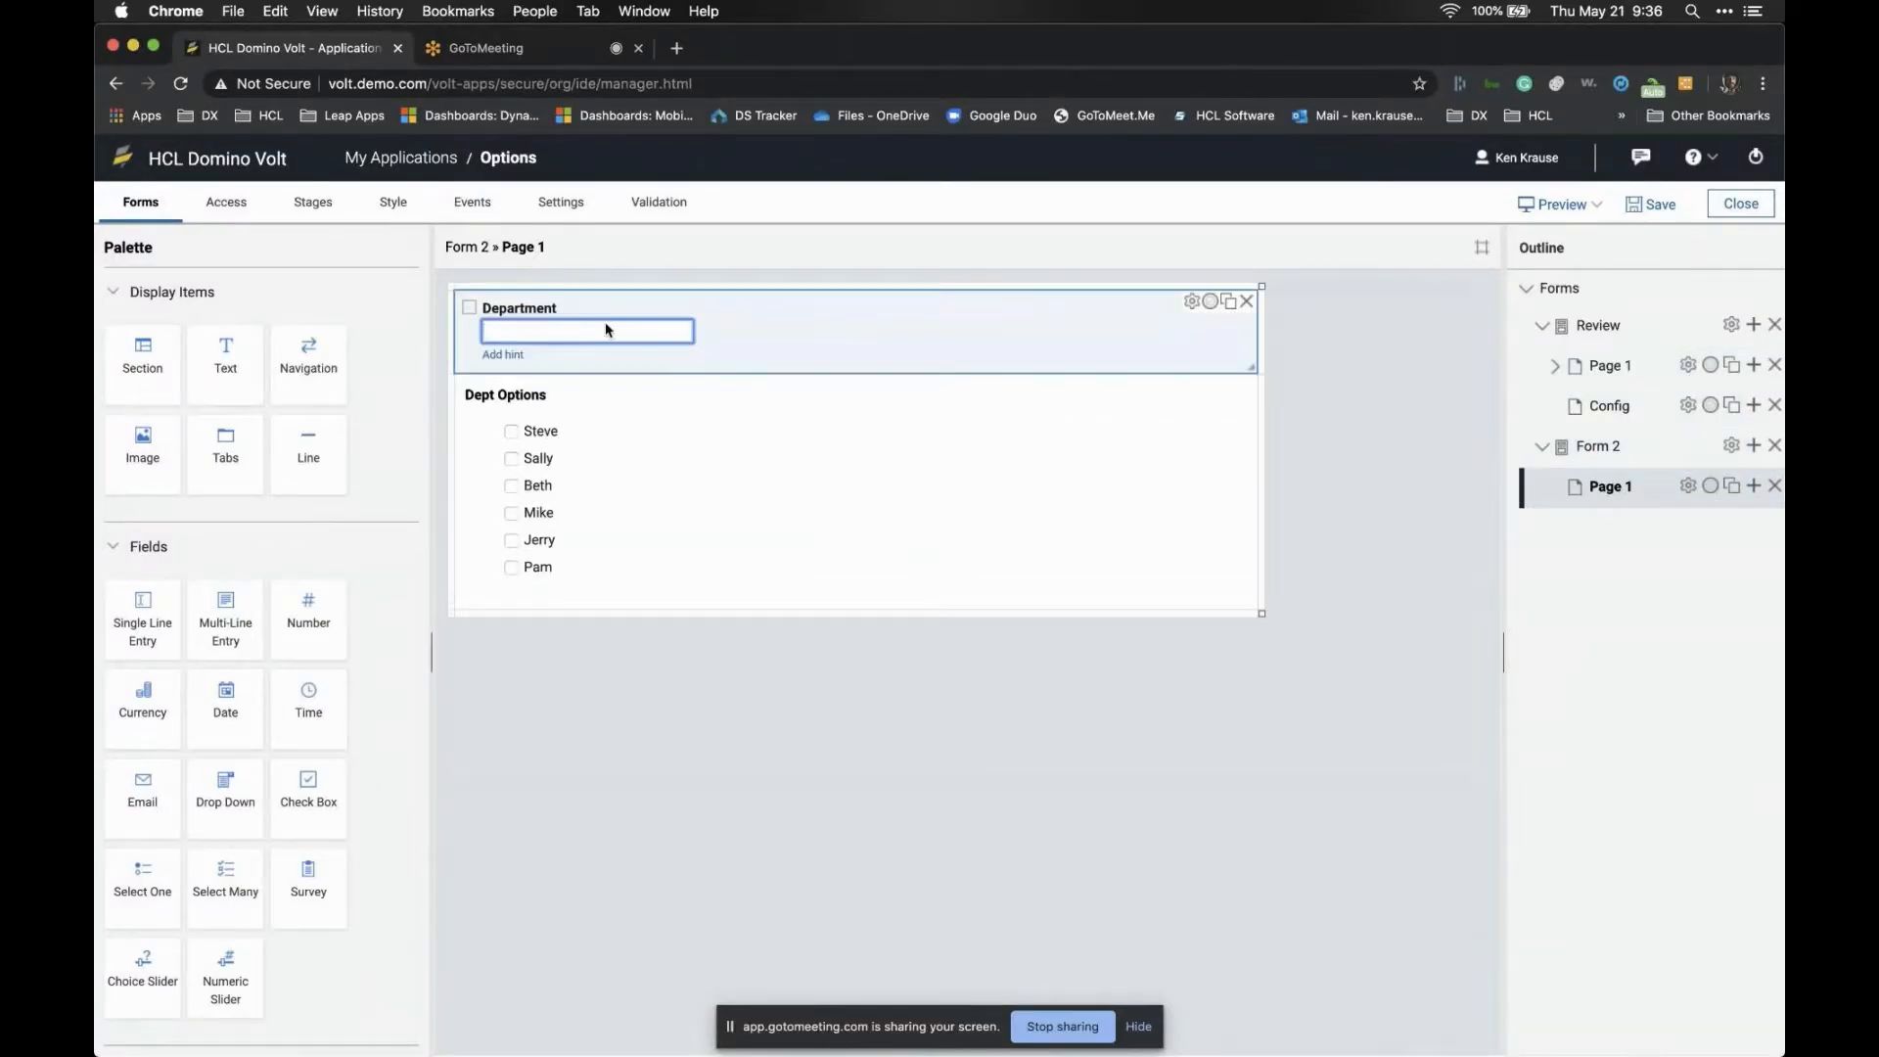
pyautogui.click(538, 433)
pyautogui.click(537, 458)
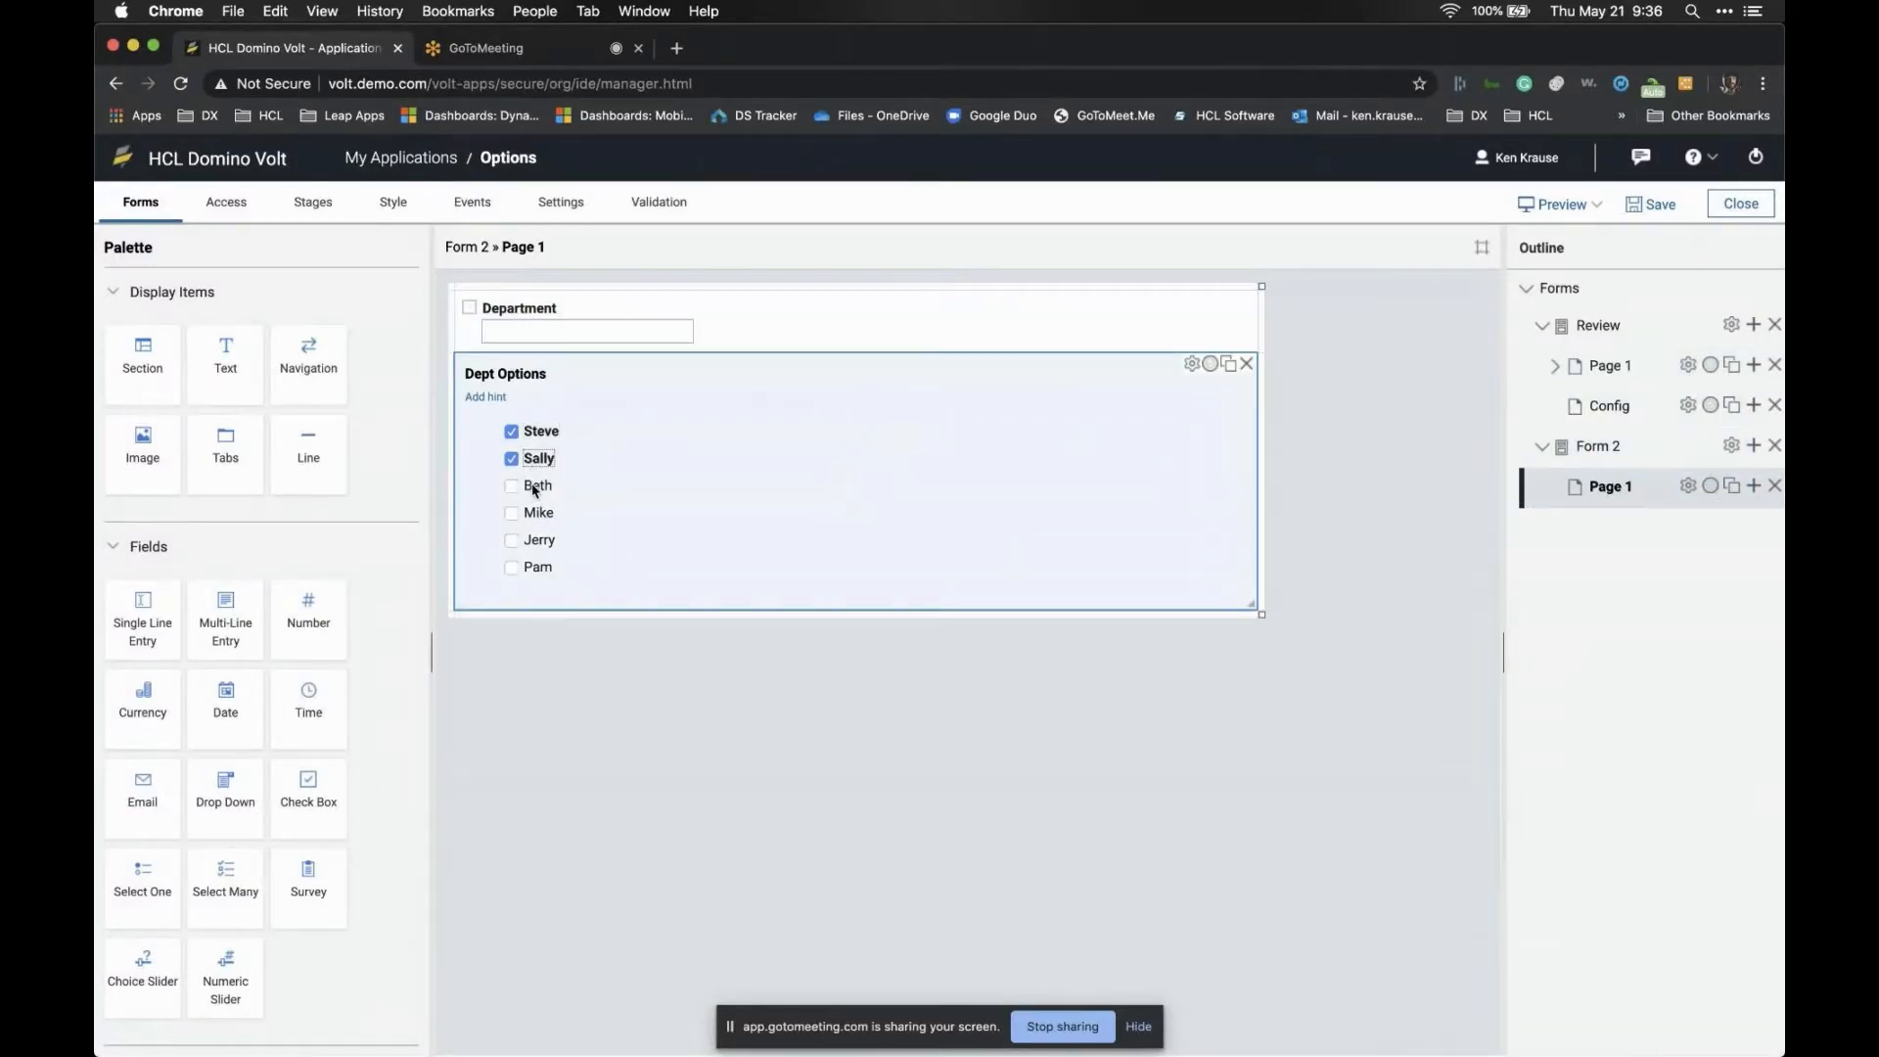
pyautogui.click(537, 486)
pyautogui.click(536, 457)
pyautogui.click(537, 431)
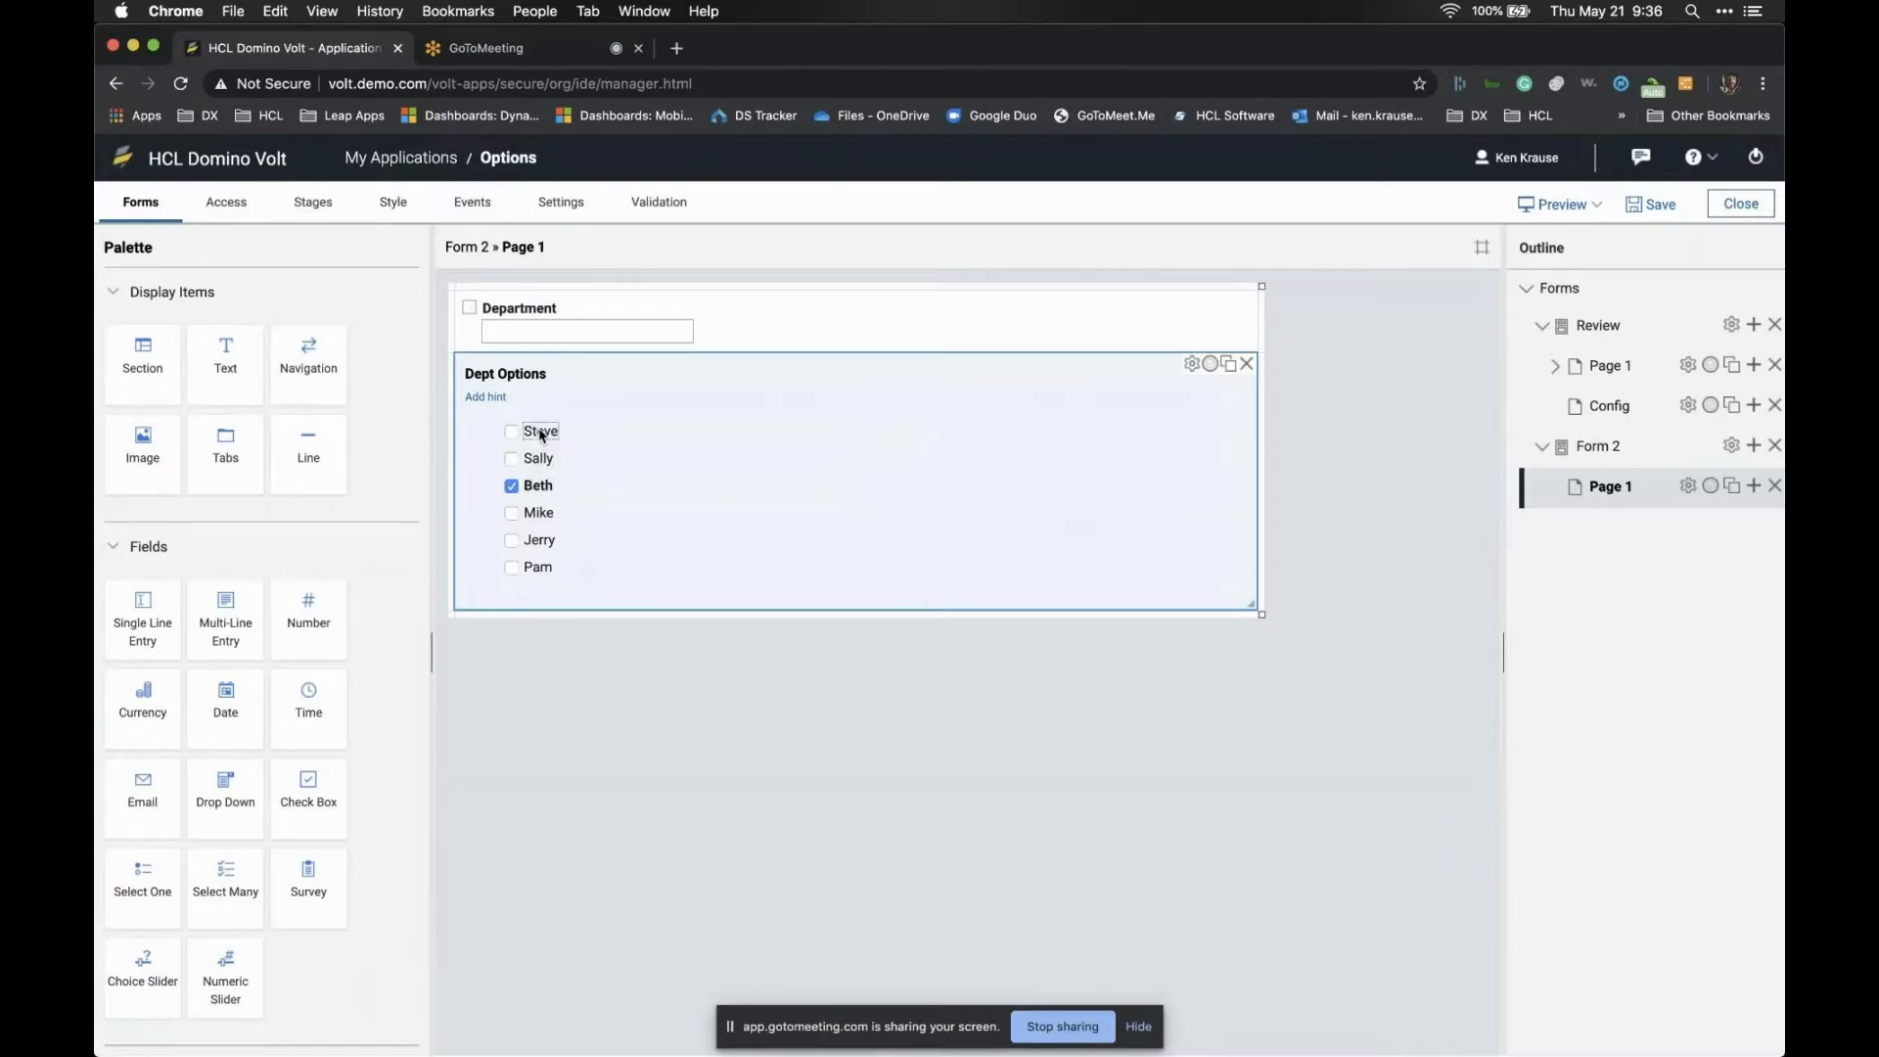
pyautogui.click(538, 486)
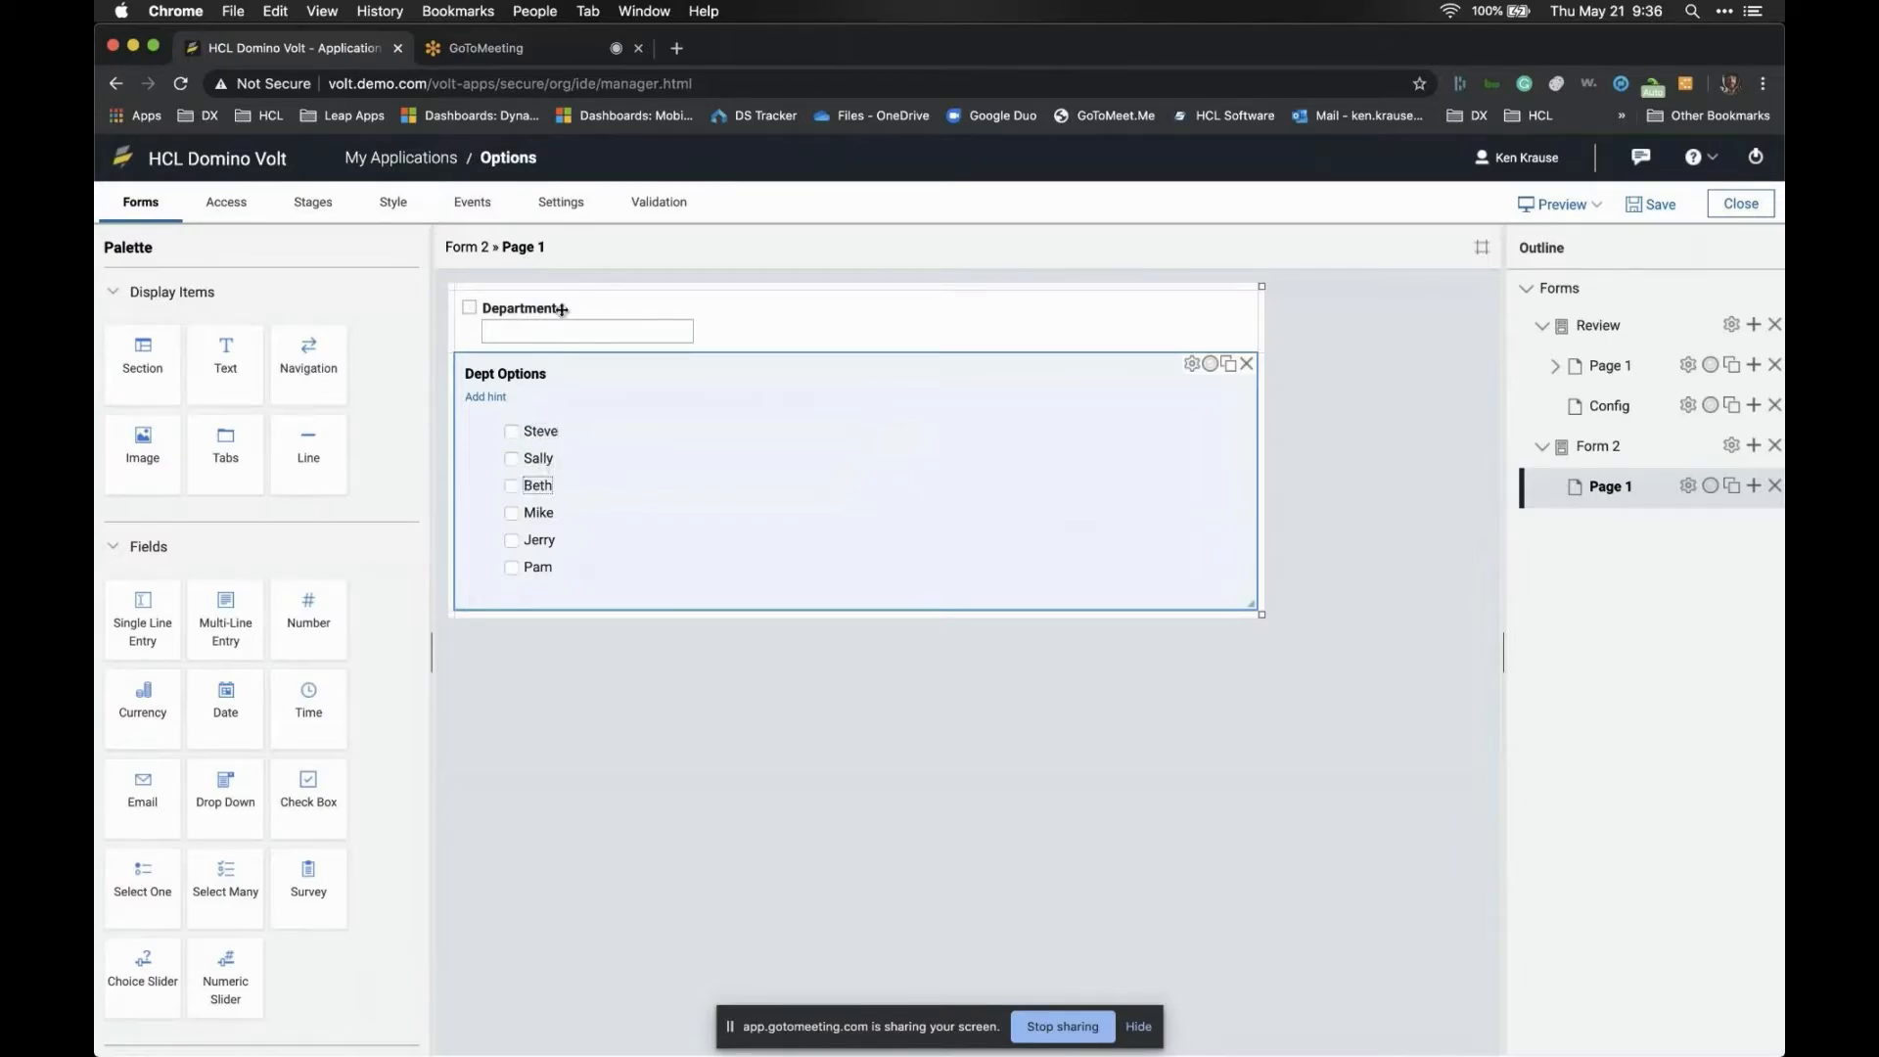
pyautogui.click(1532, 364)
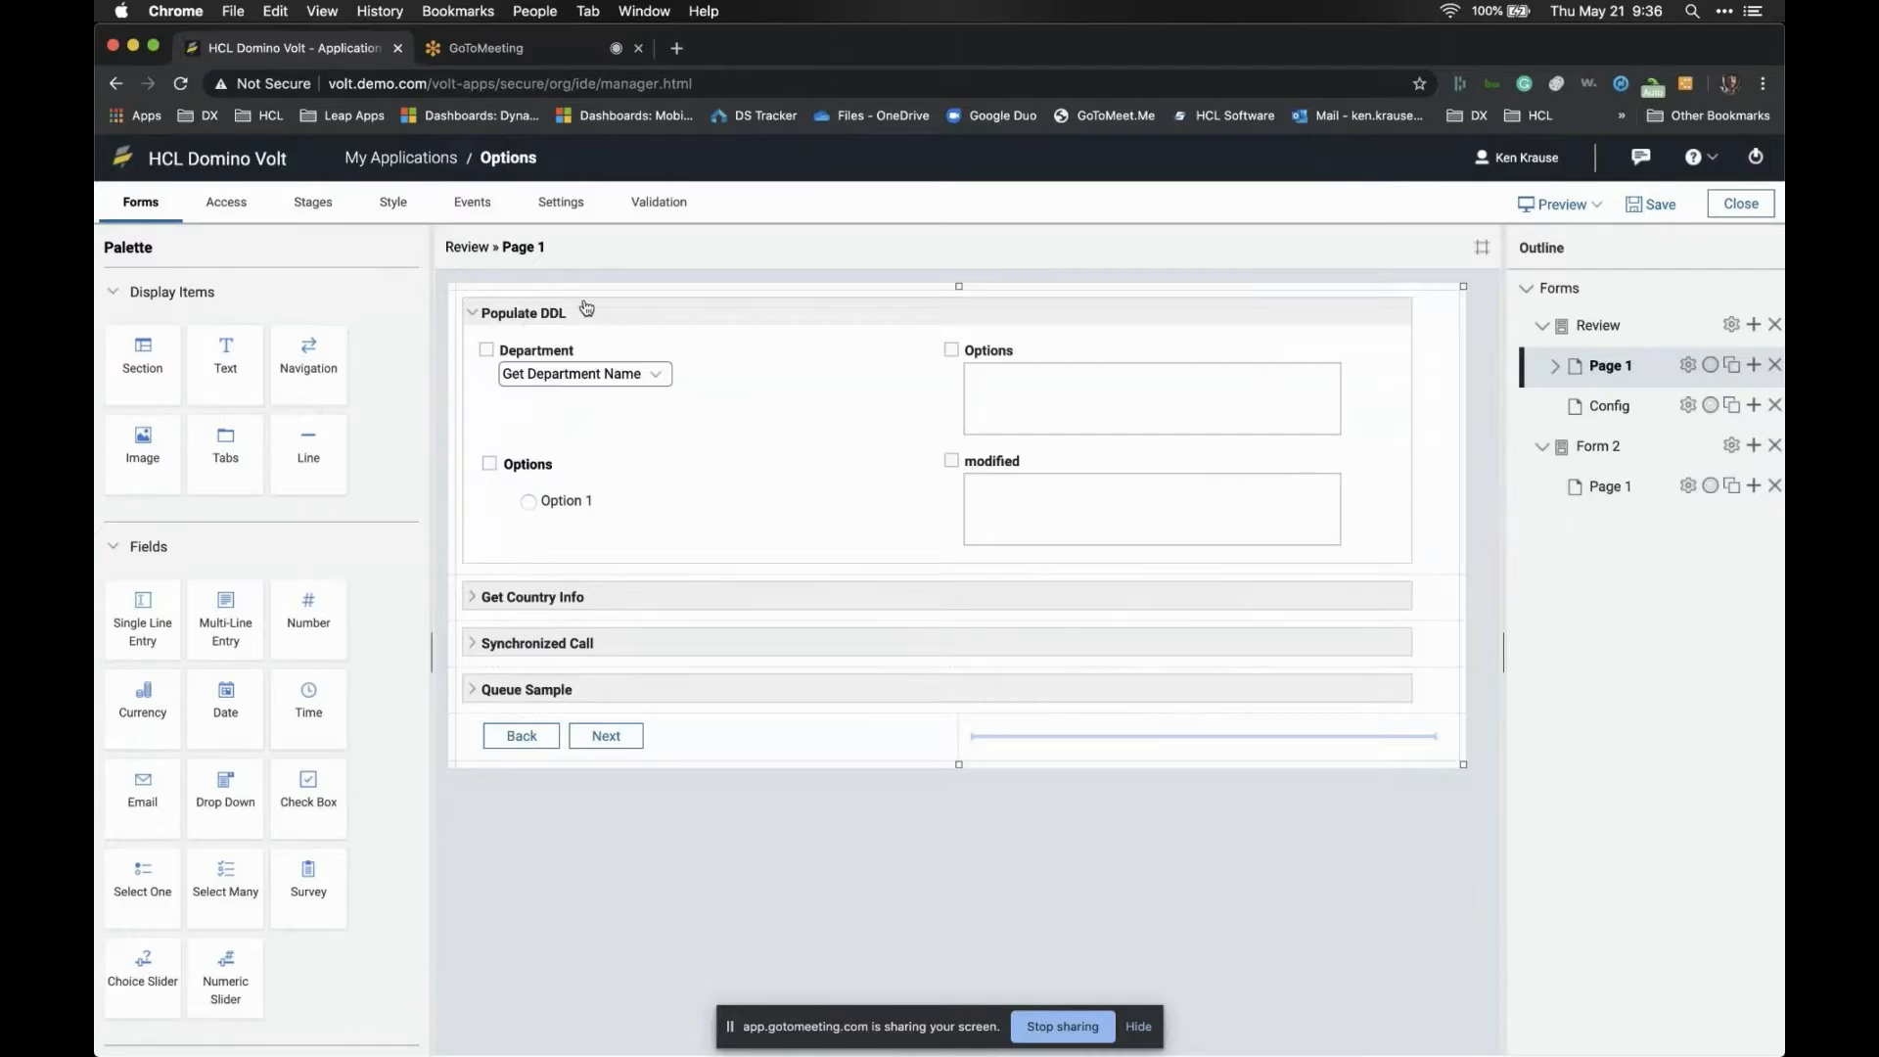
# Examine the application's access design settings and the Administrator, Initiator and Record Owner role members, and return to the form design
pyautogui.click(235, 214)
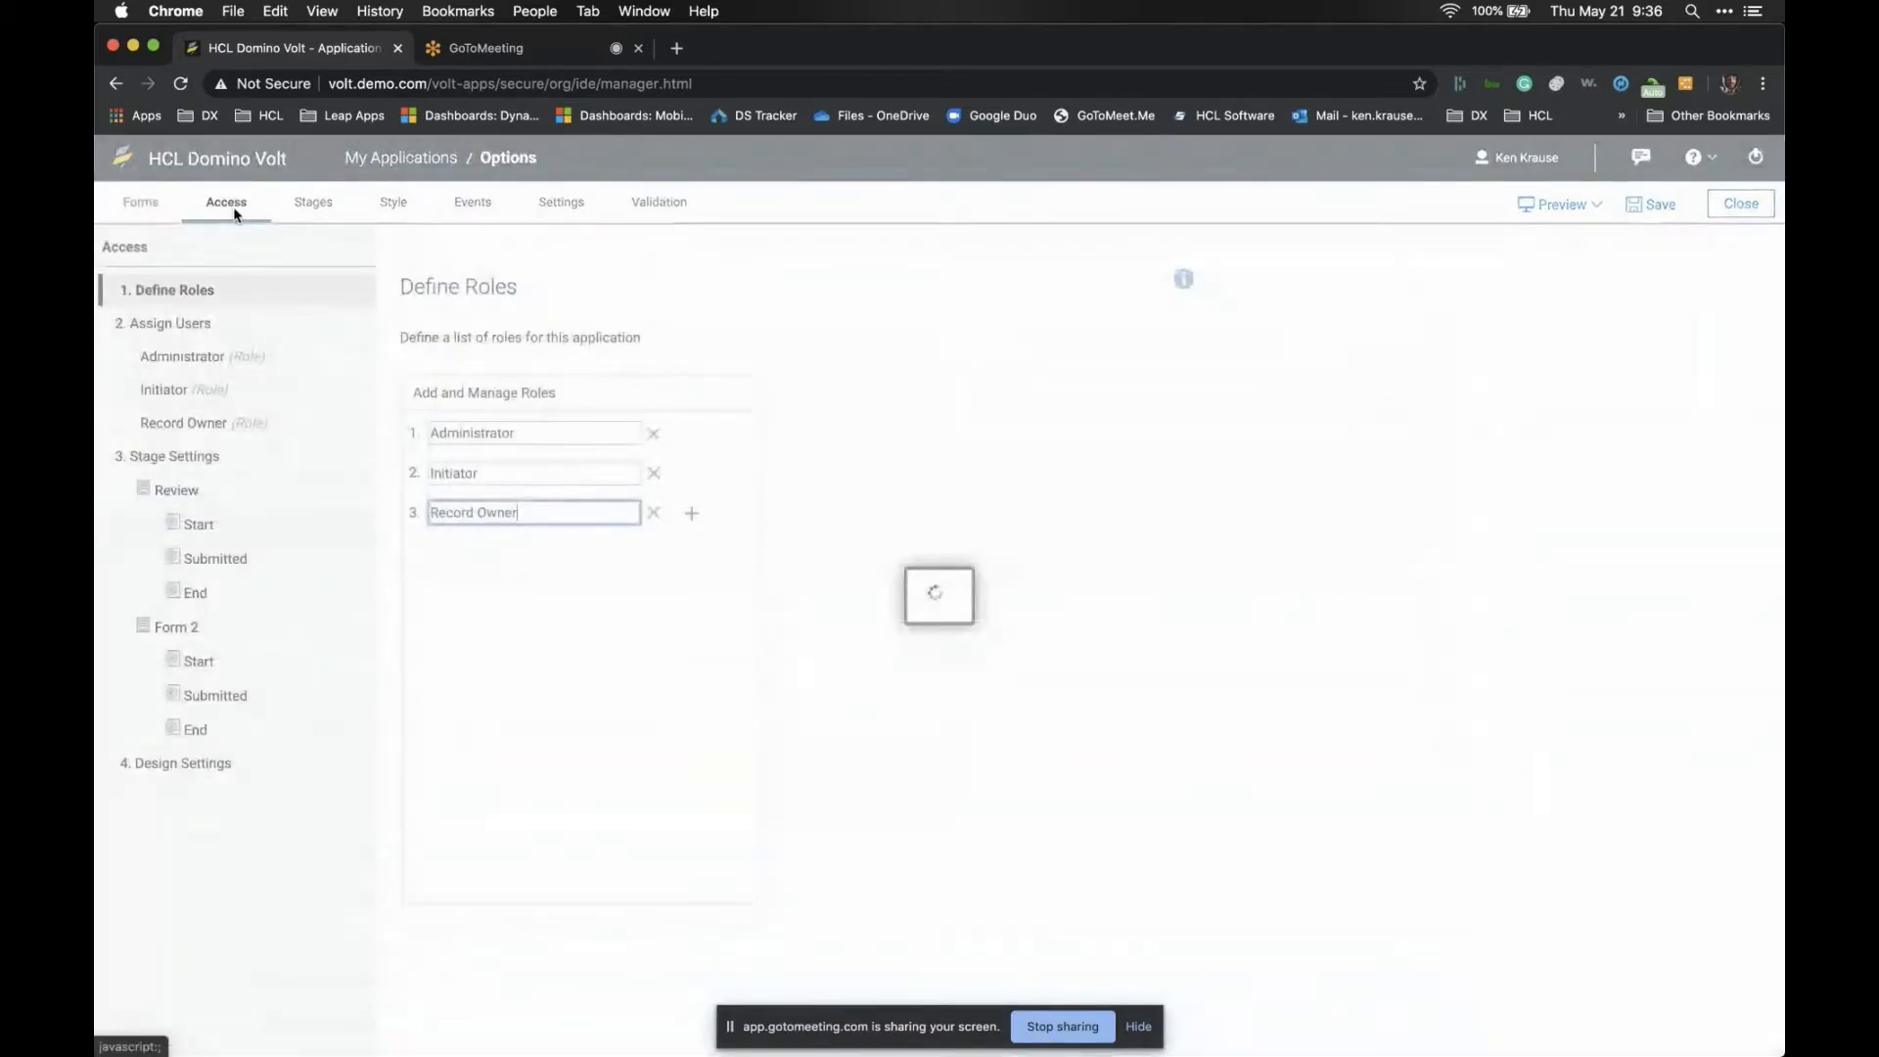
pyautogui.click(146, 764)
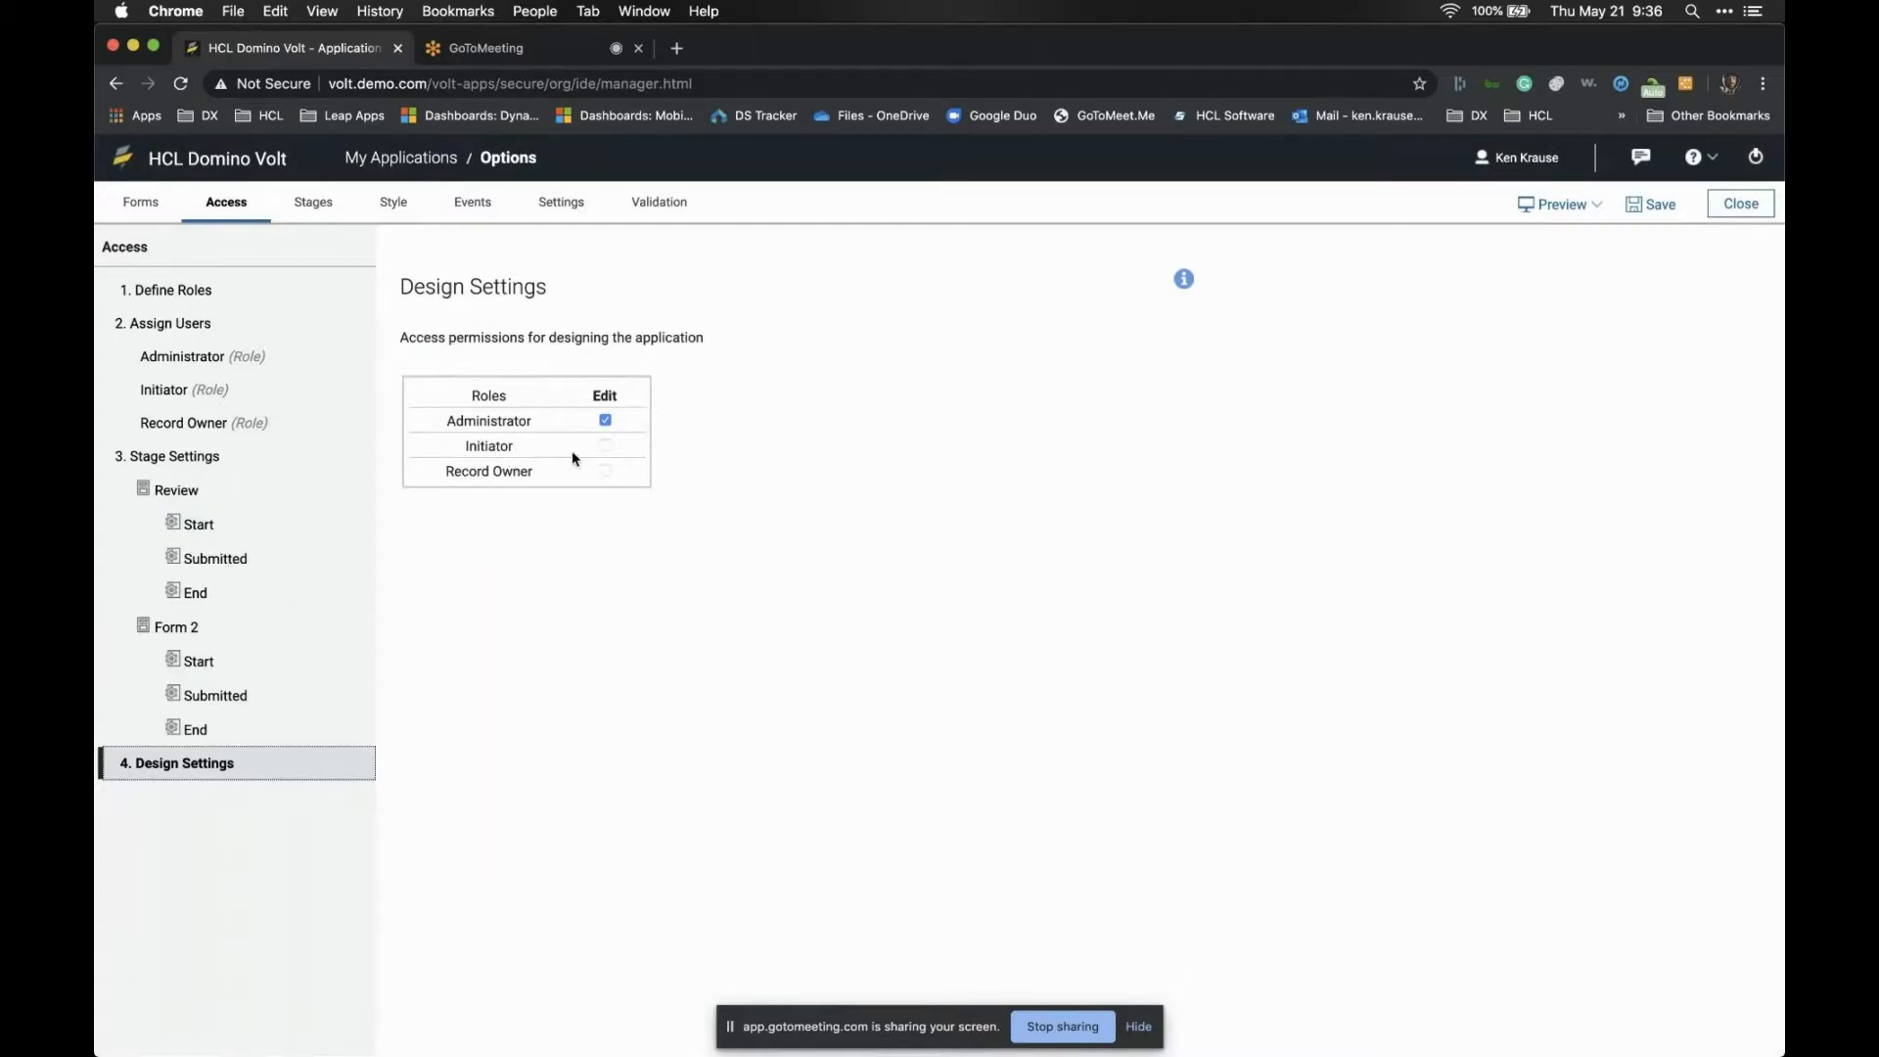
pyautogui.click(596, 449)
pyautogui.click(235, 364)
pyautogui.click(234, 393)
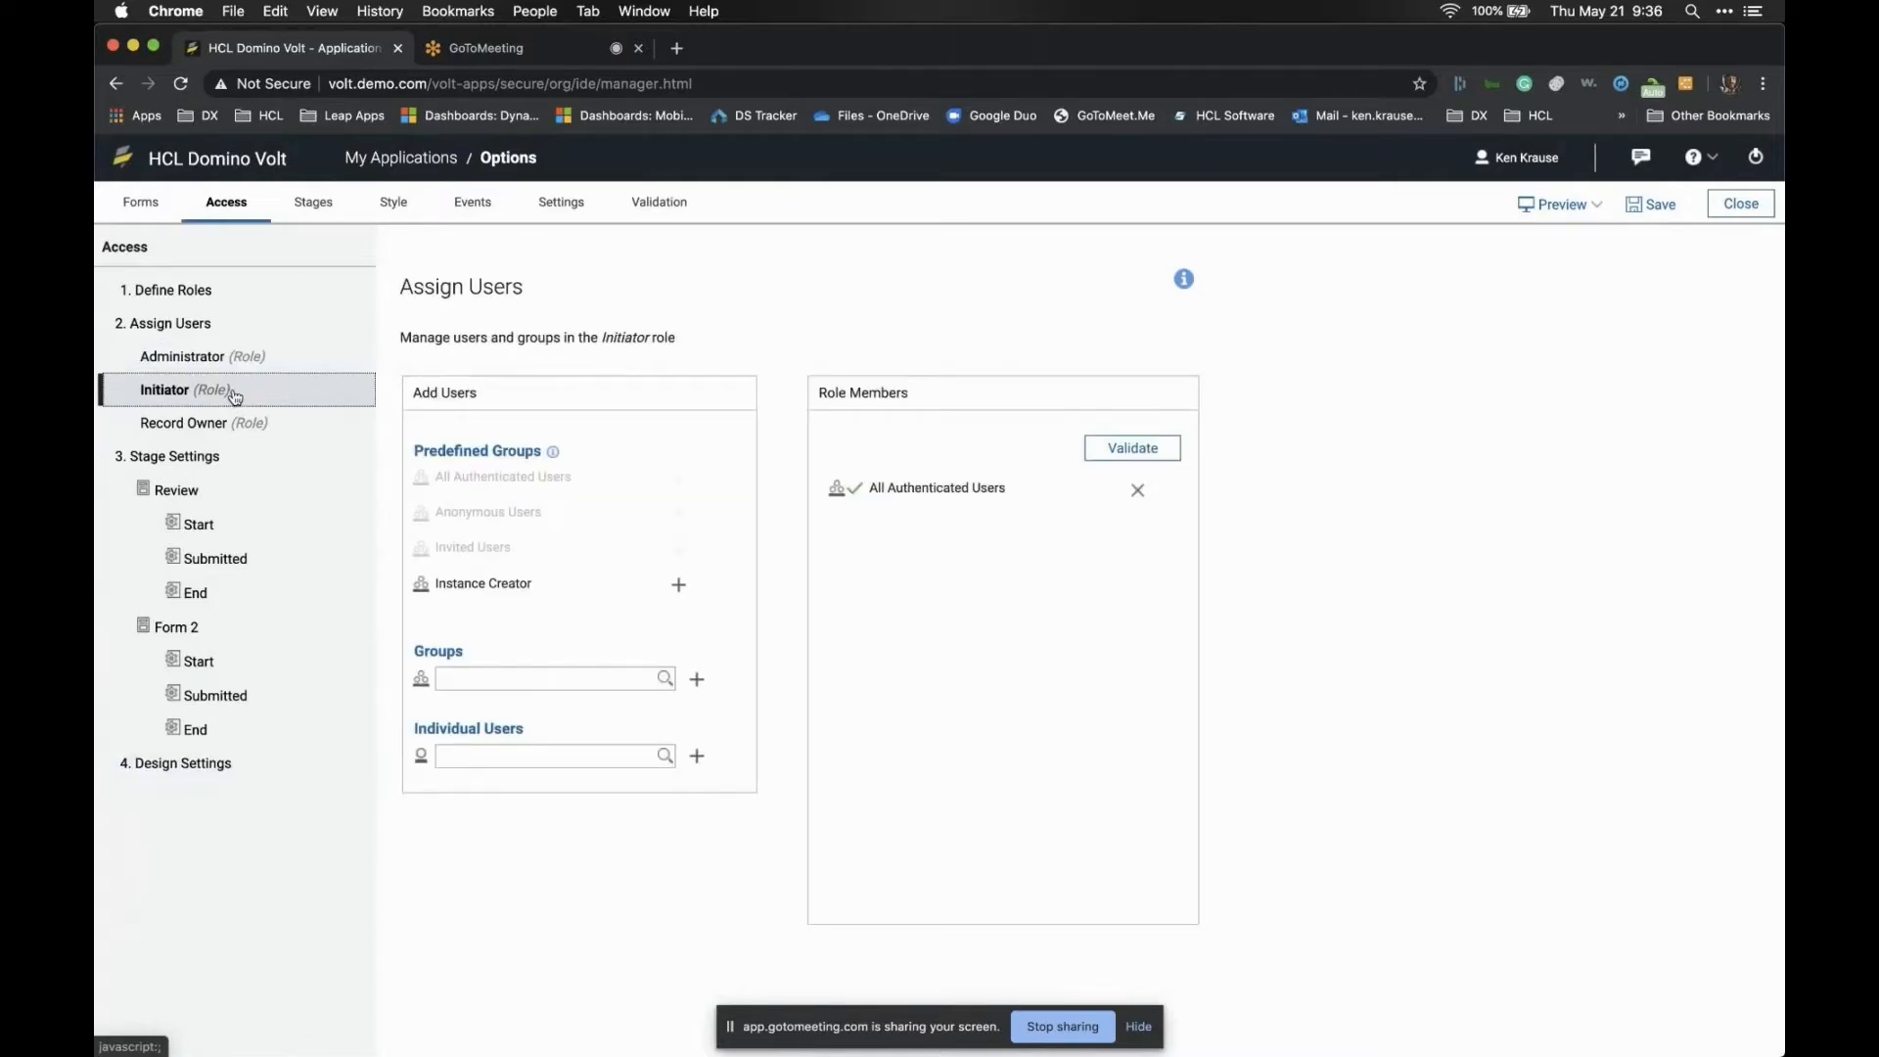
pyautogui.click(239, 427)
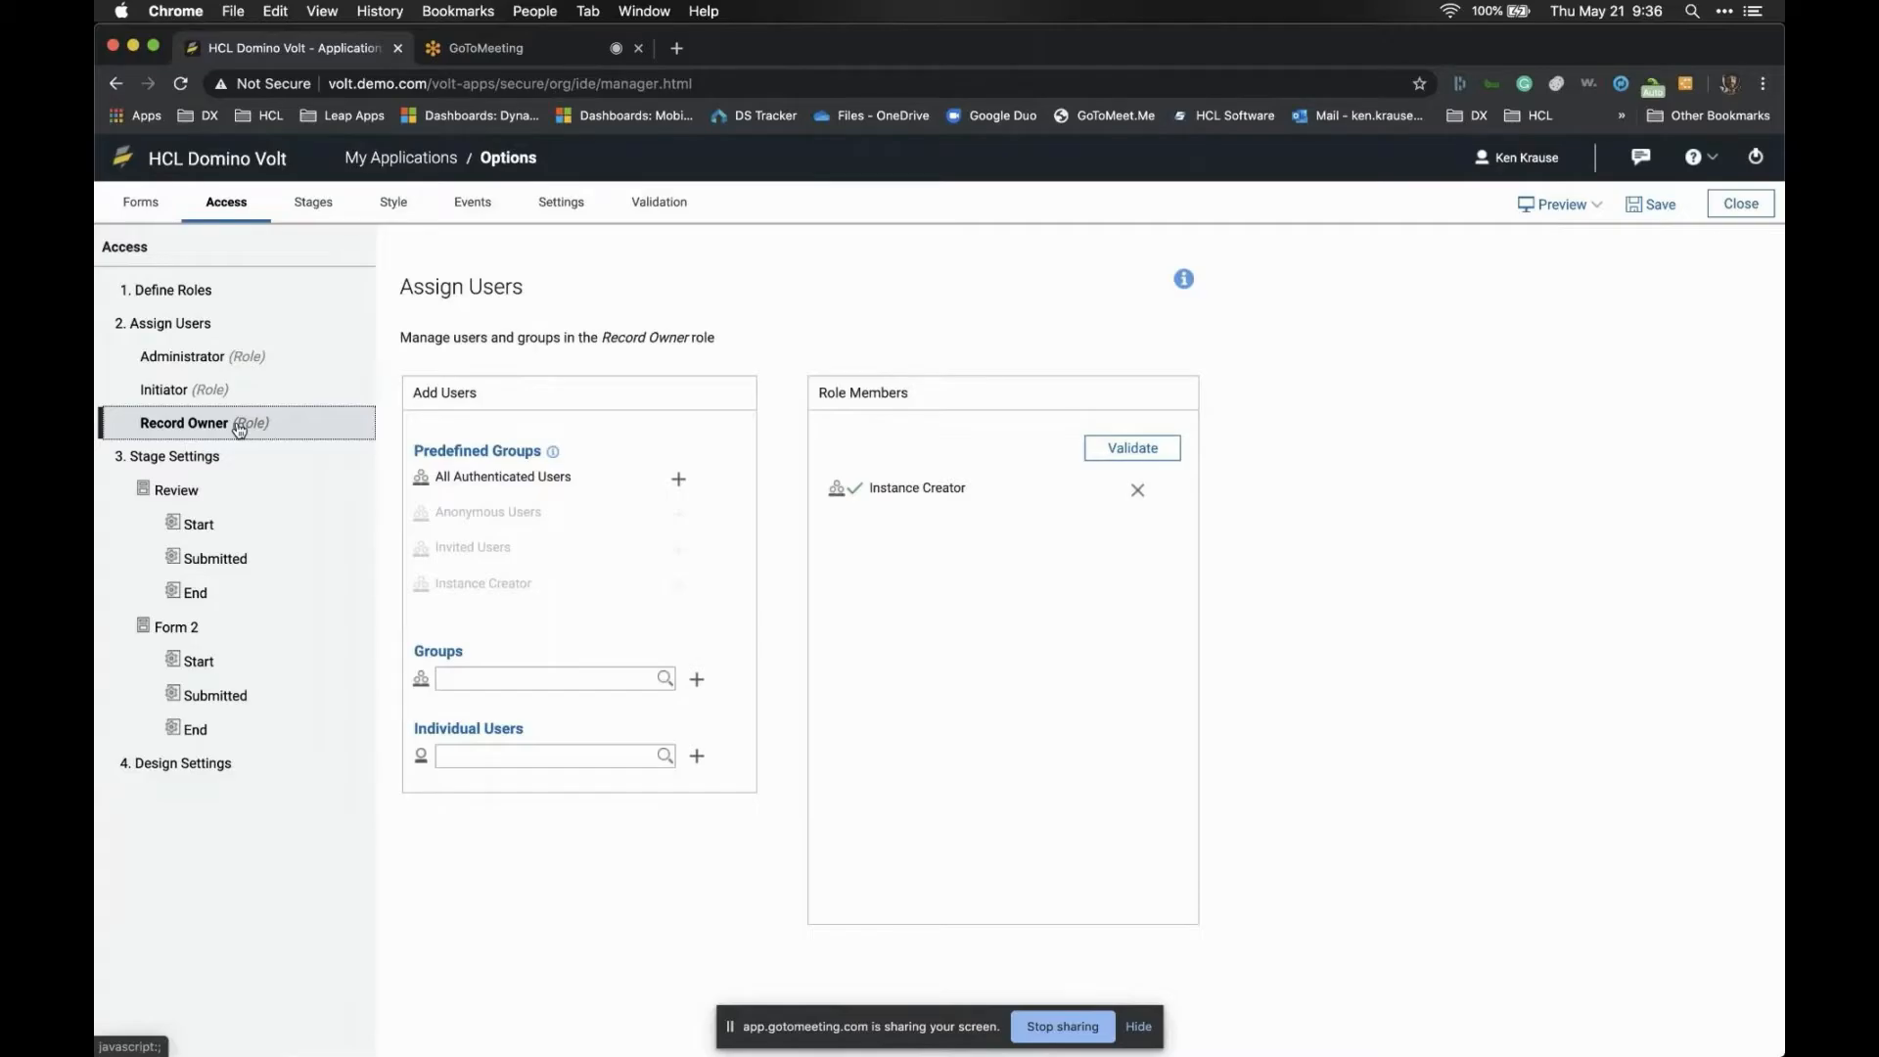
pyautogui.click(144, 208)
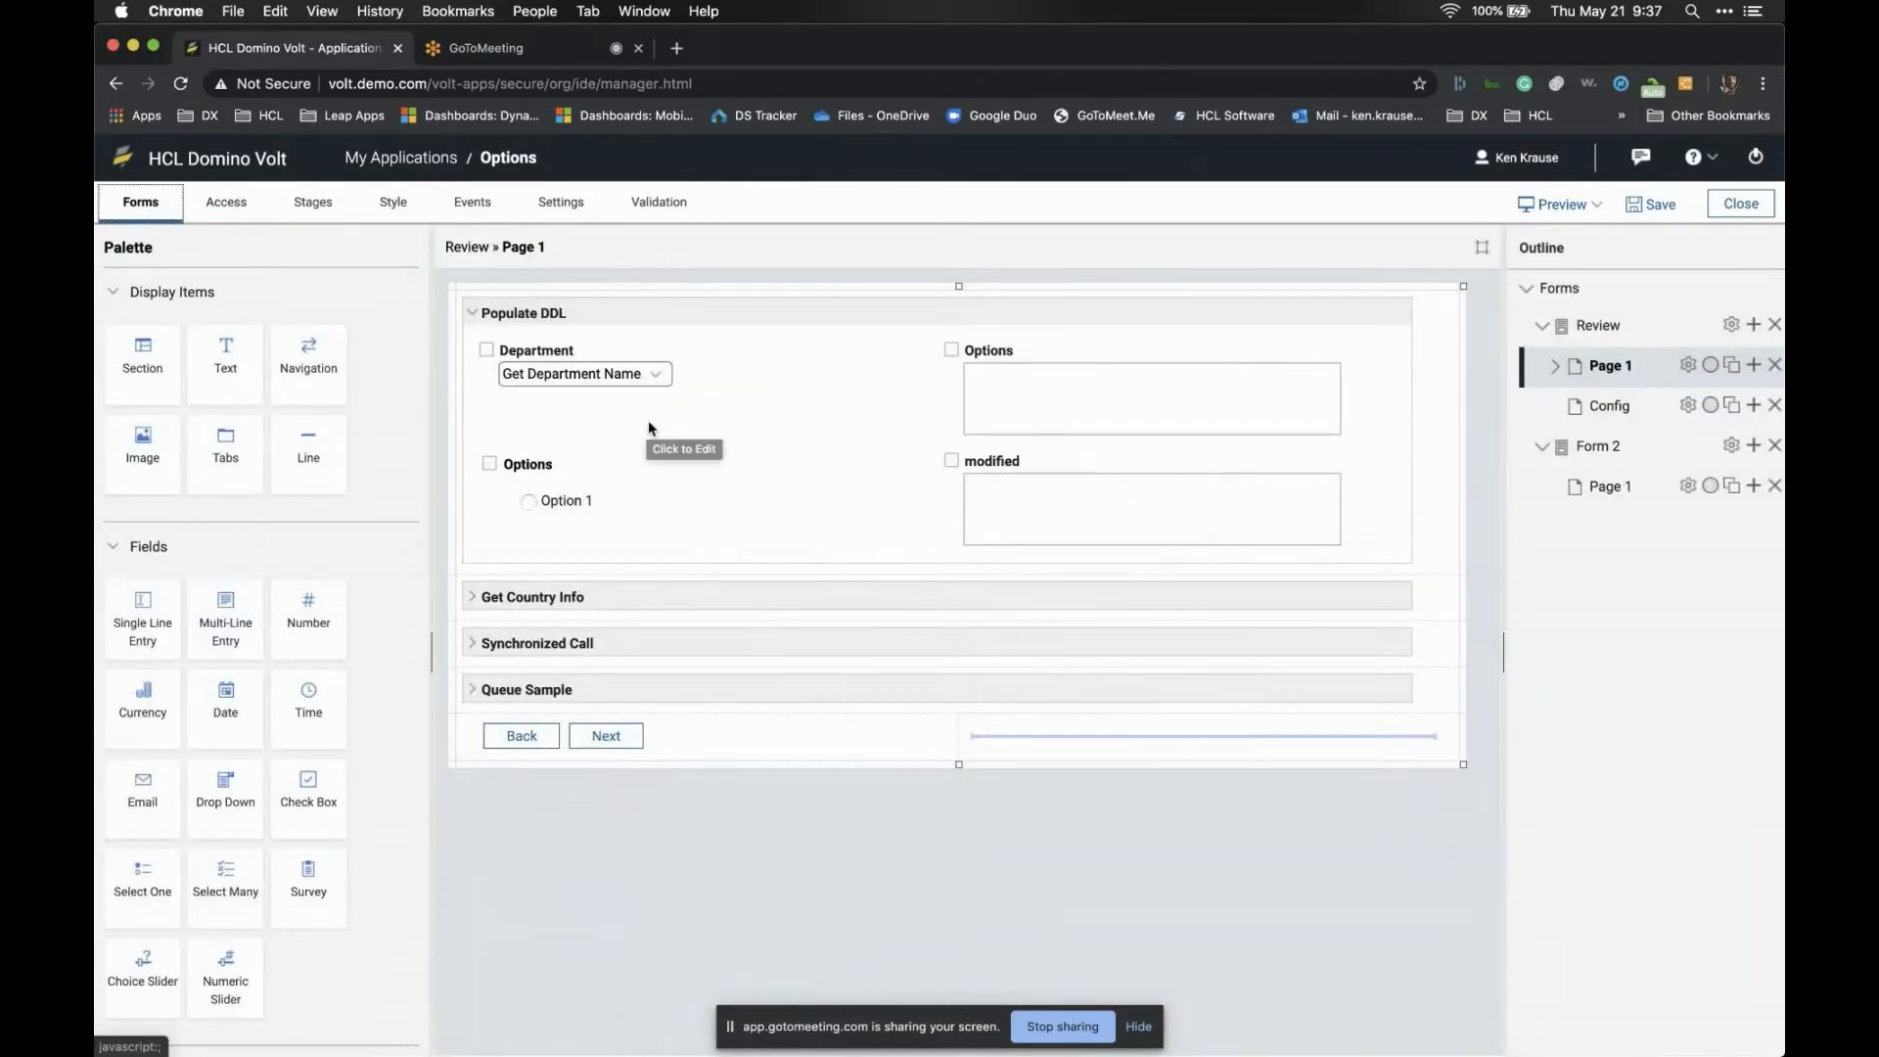
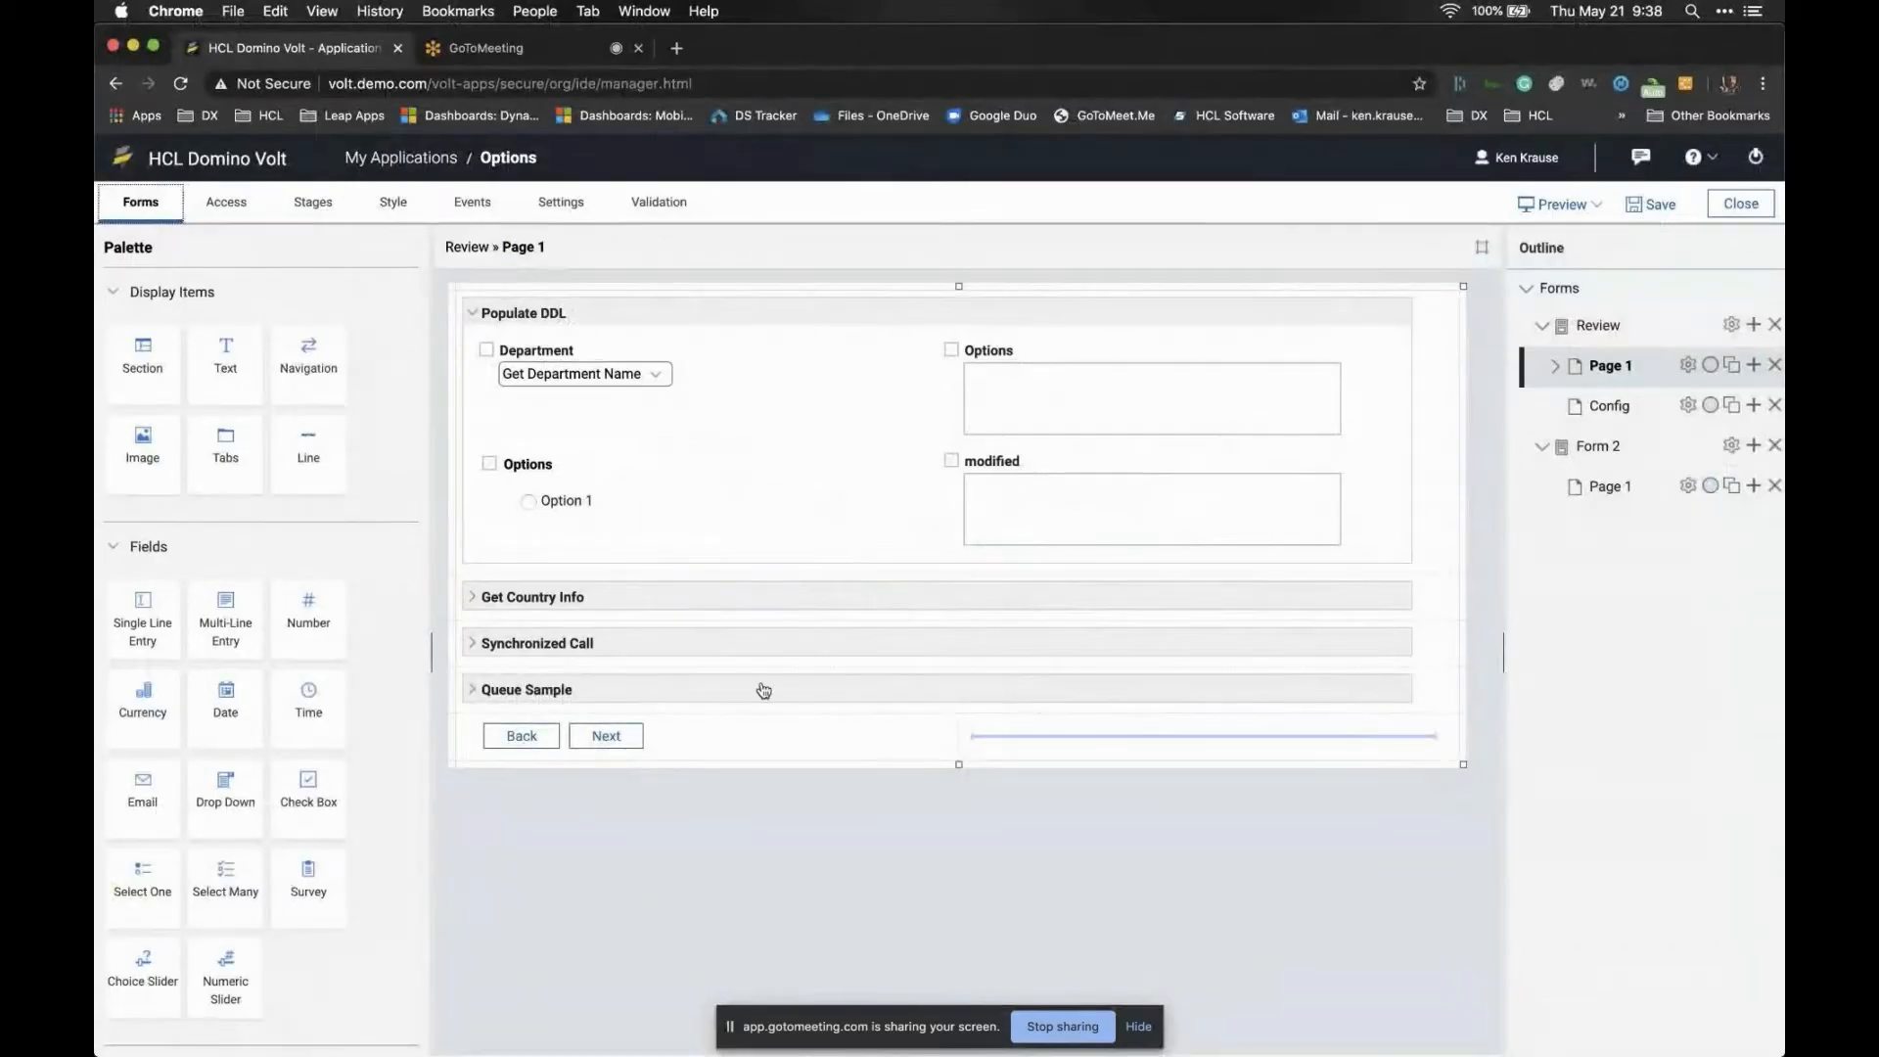
# Expand Get Country Info, examine the IPAddress field's onShow script, and cancel out of the event and properties
pyautogui.click(474, 599)
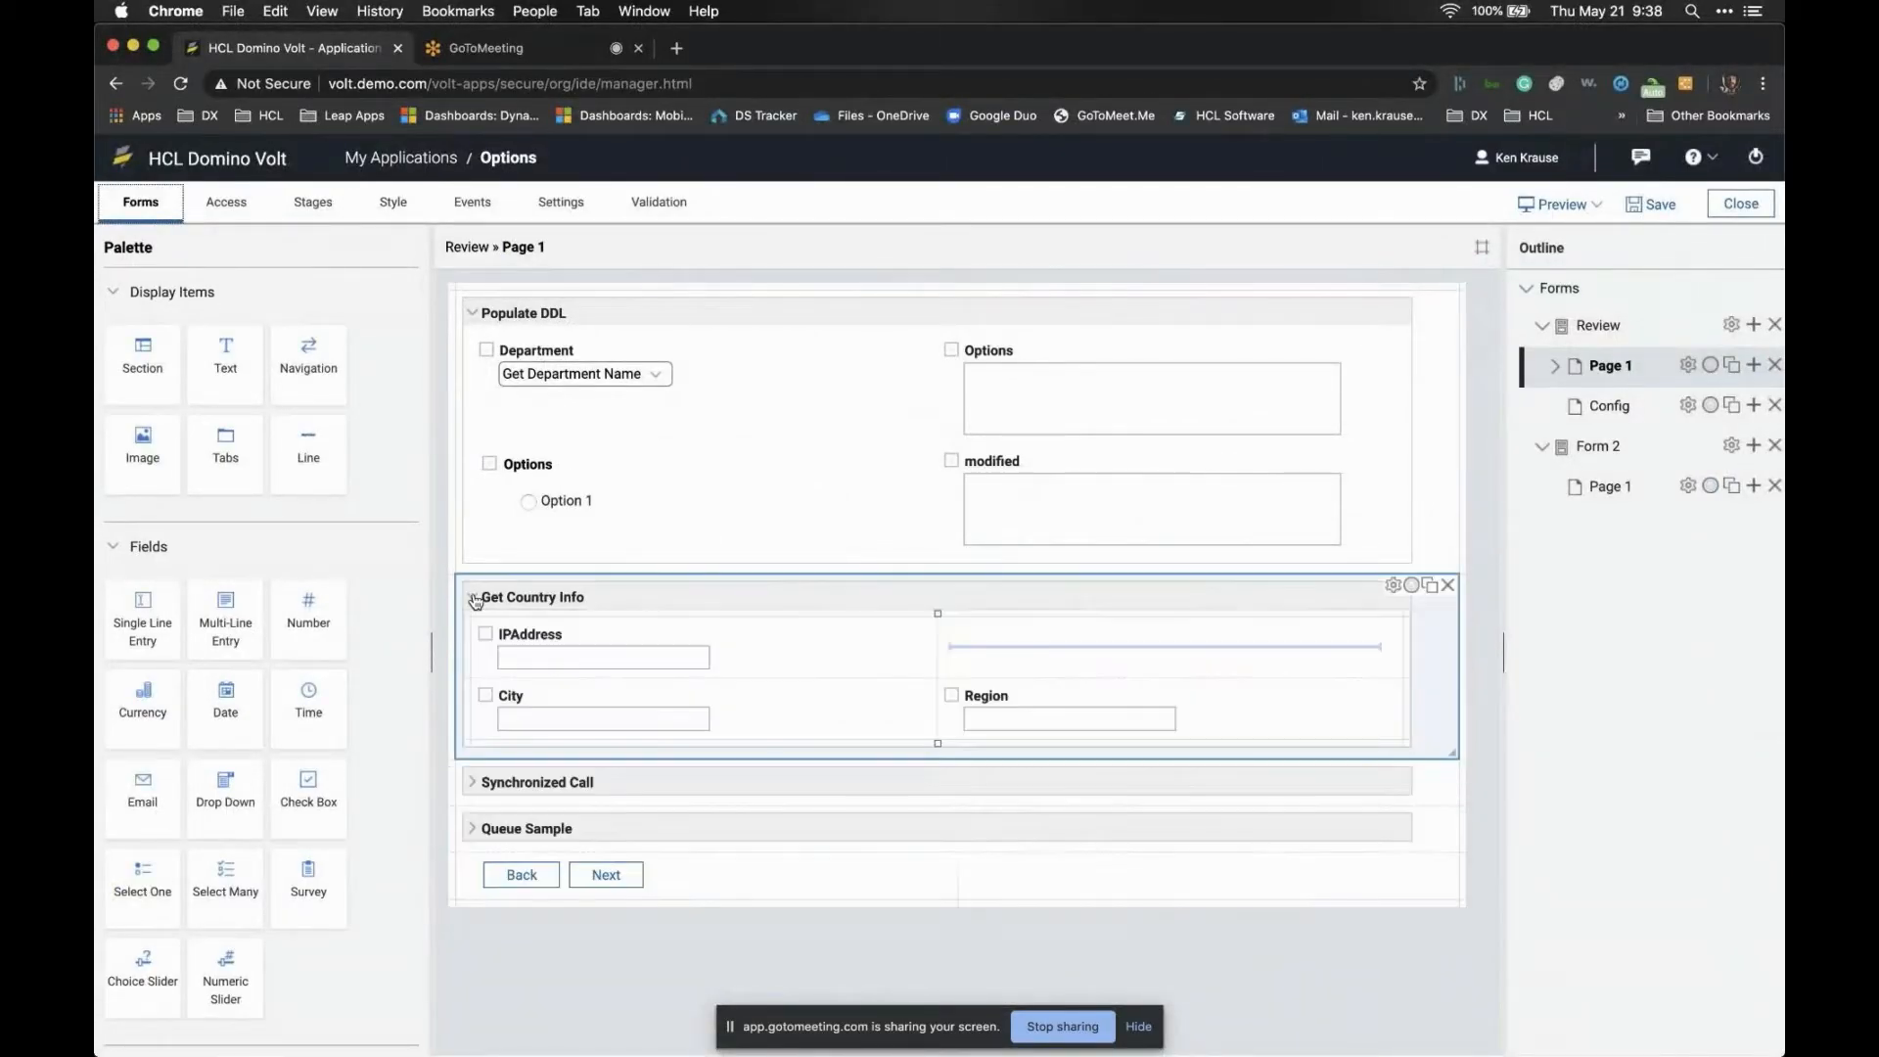
pyautogui.click(823, 637)
pyautogui.doubleClick(823, 637)
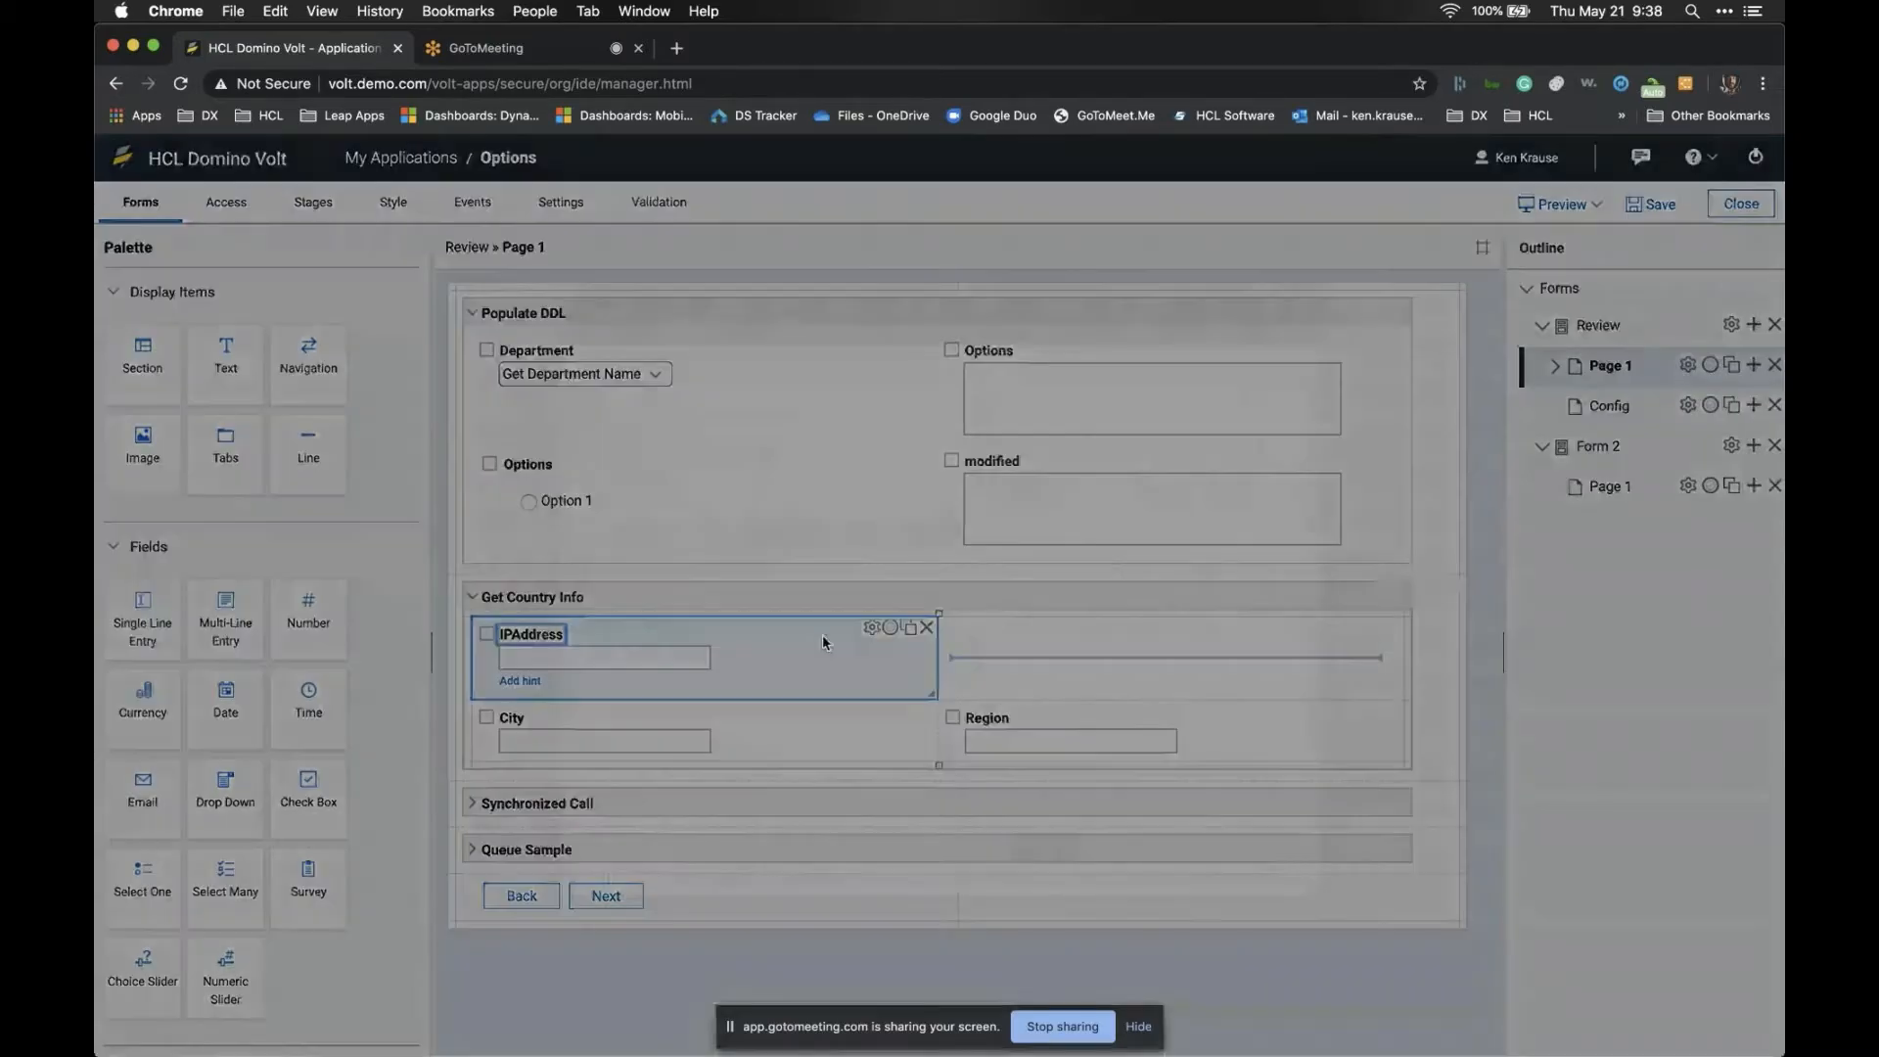
pyautogui.click(859, 364)
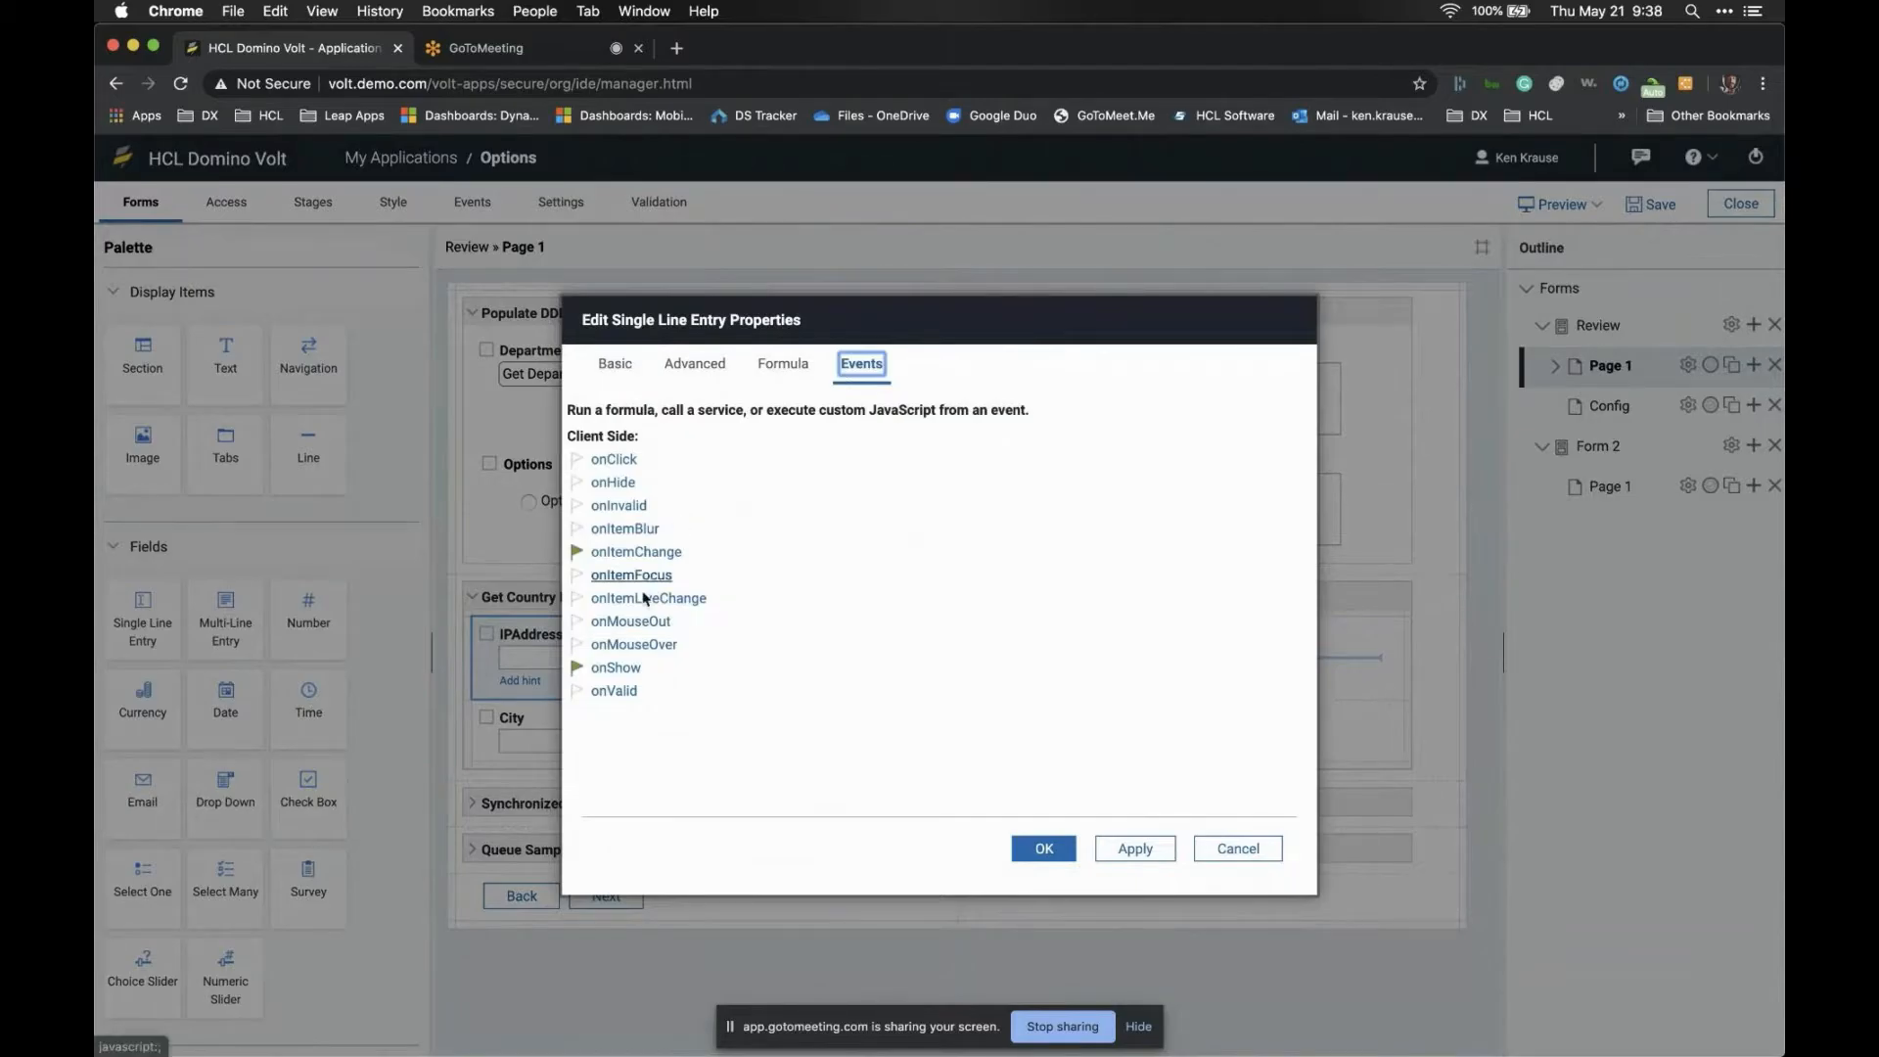
pyautogui.click(616, 667)
pyautogui.moveTo(574, 497); pyautogui.dragTo(825, 623)
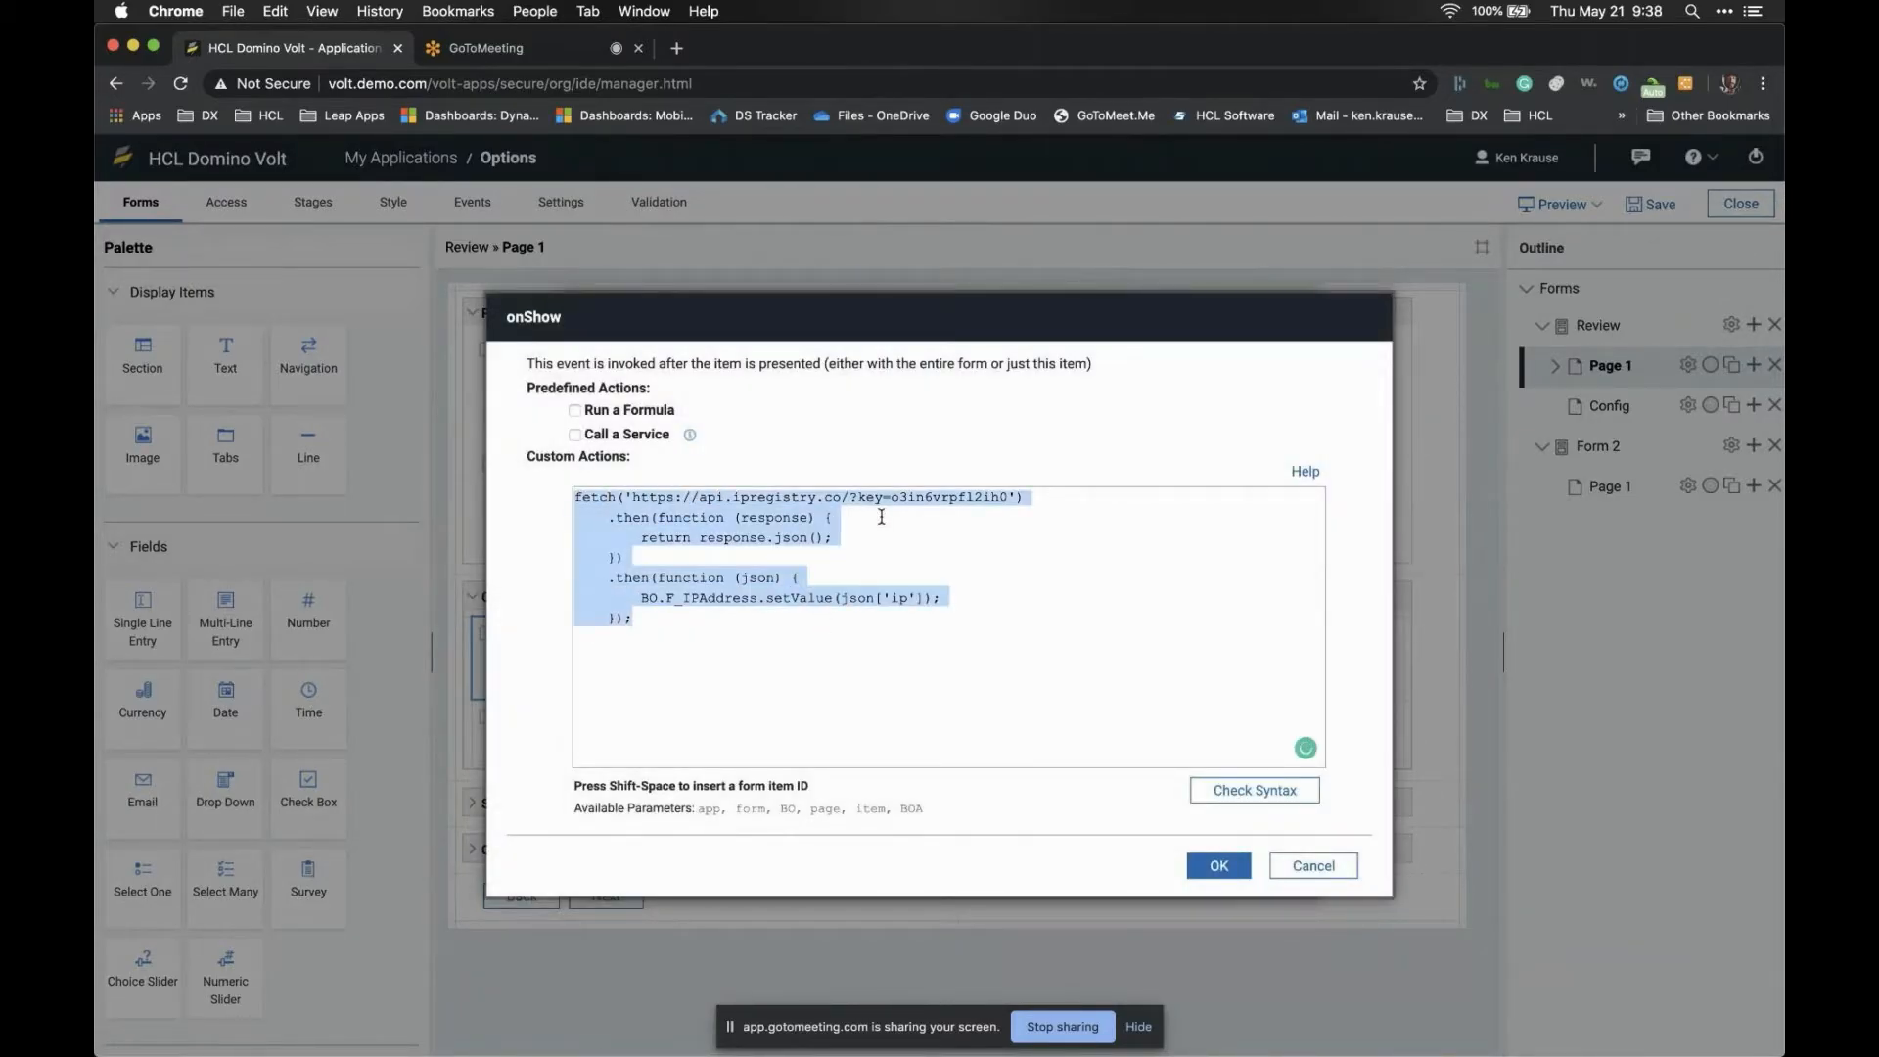
pyautogui.click(1308, 865)
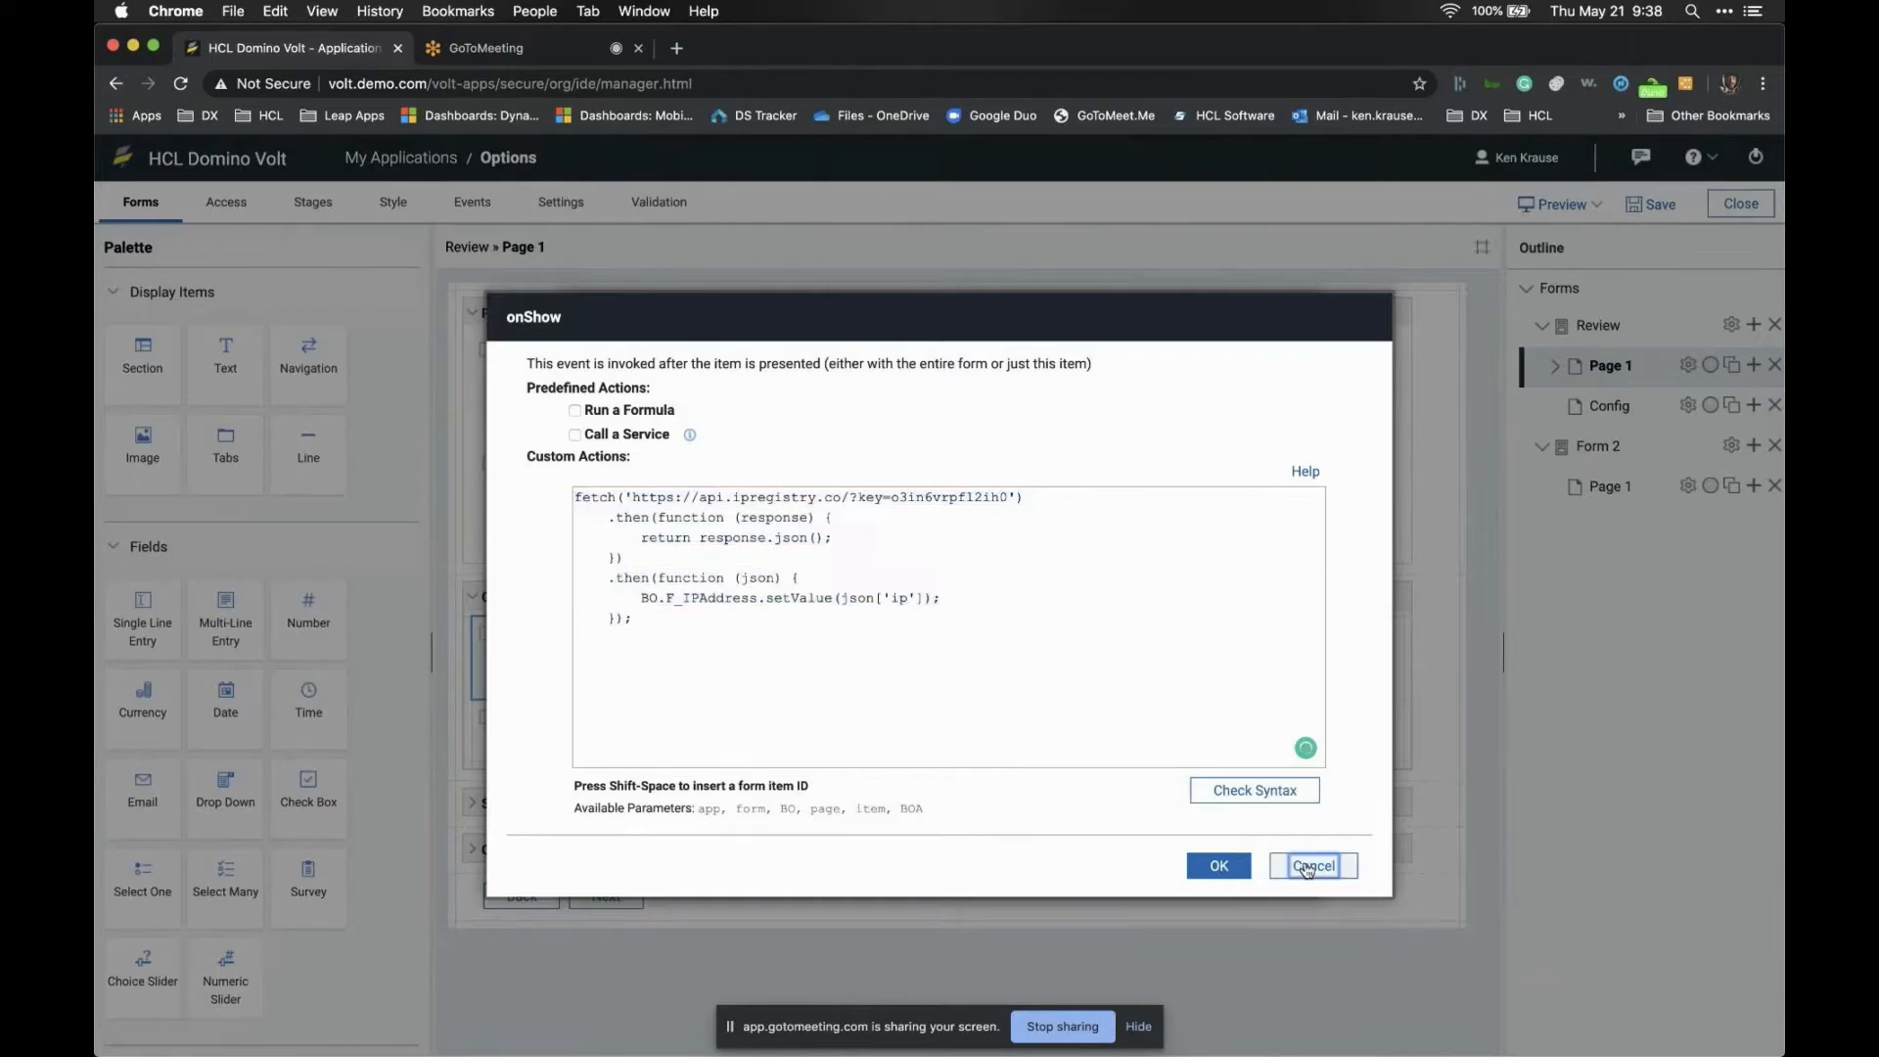
pyautogui.click(1238, 847)
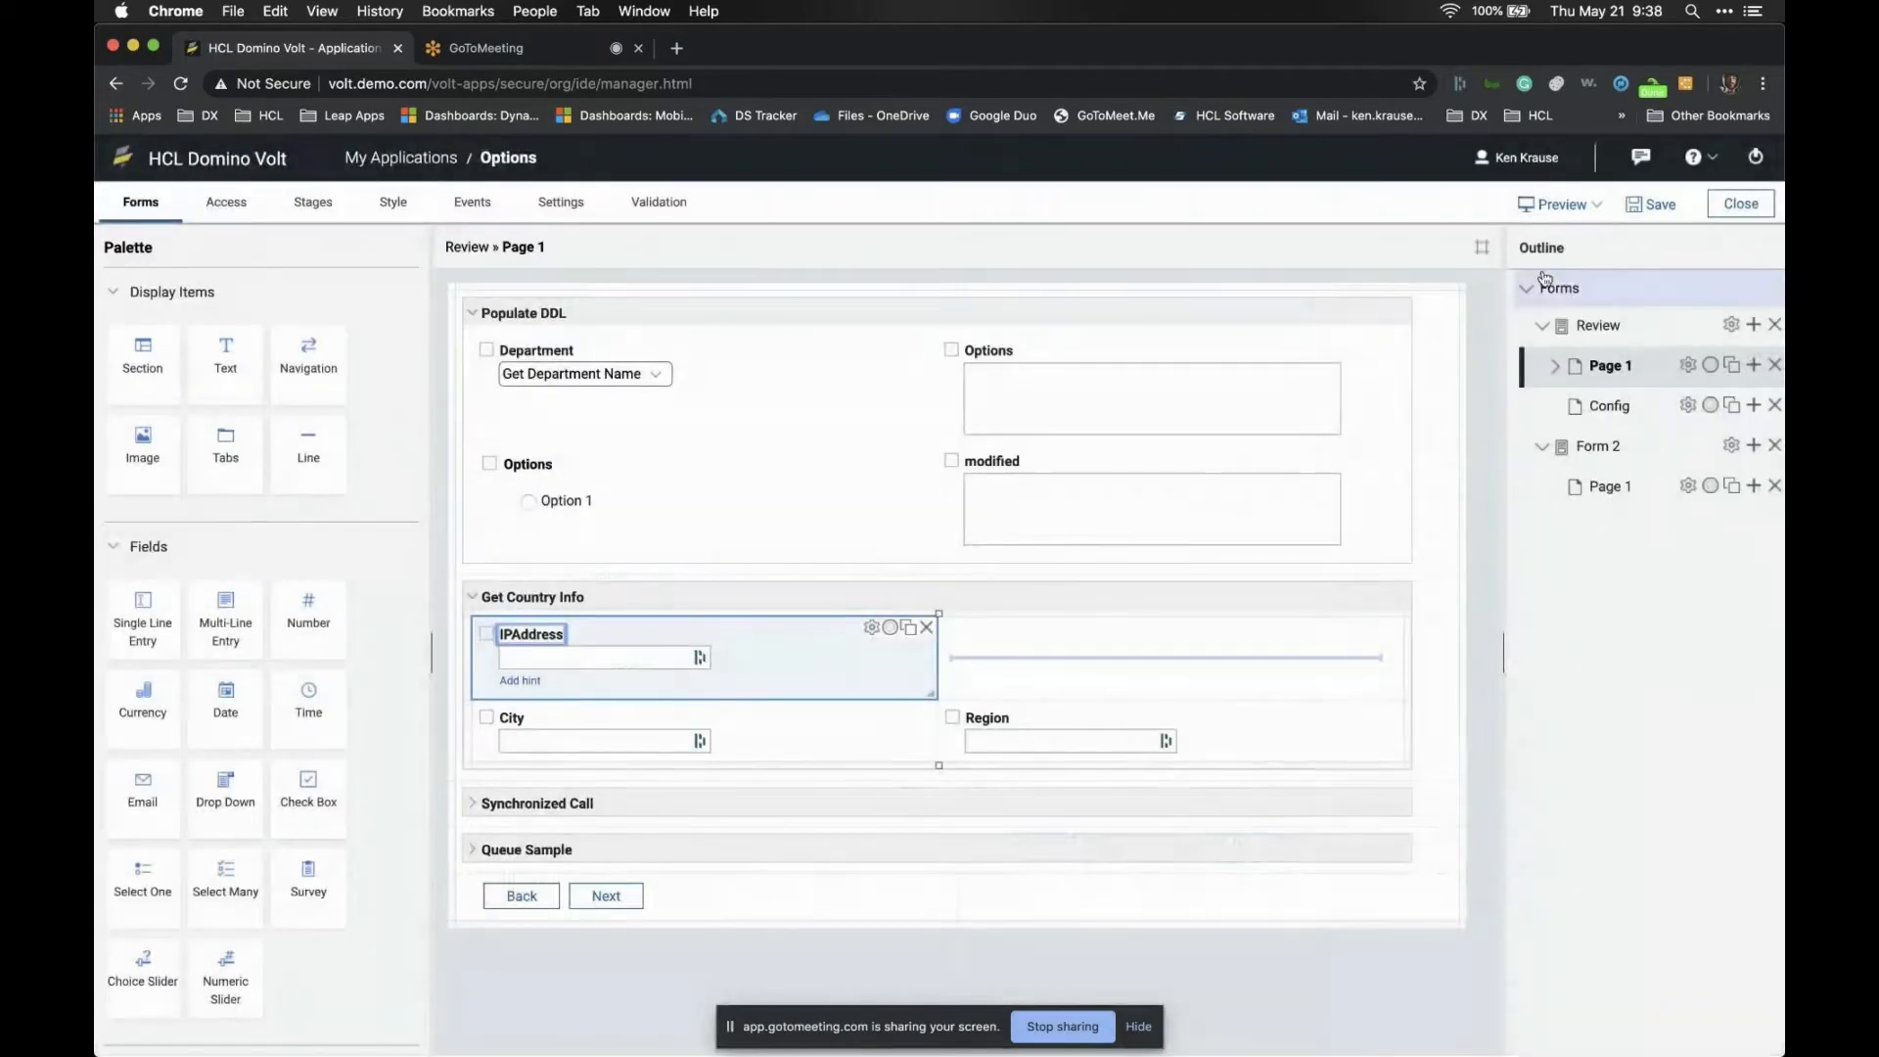
# Preview the Review form, check the IPAddress, City and Region values under Get Country Info, and close the preview
pyautogui.click(1564, 206)
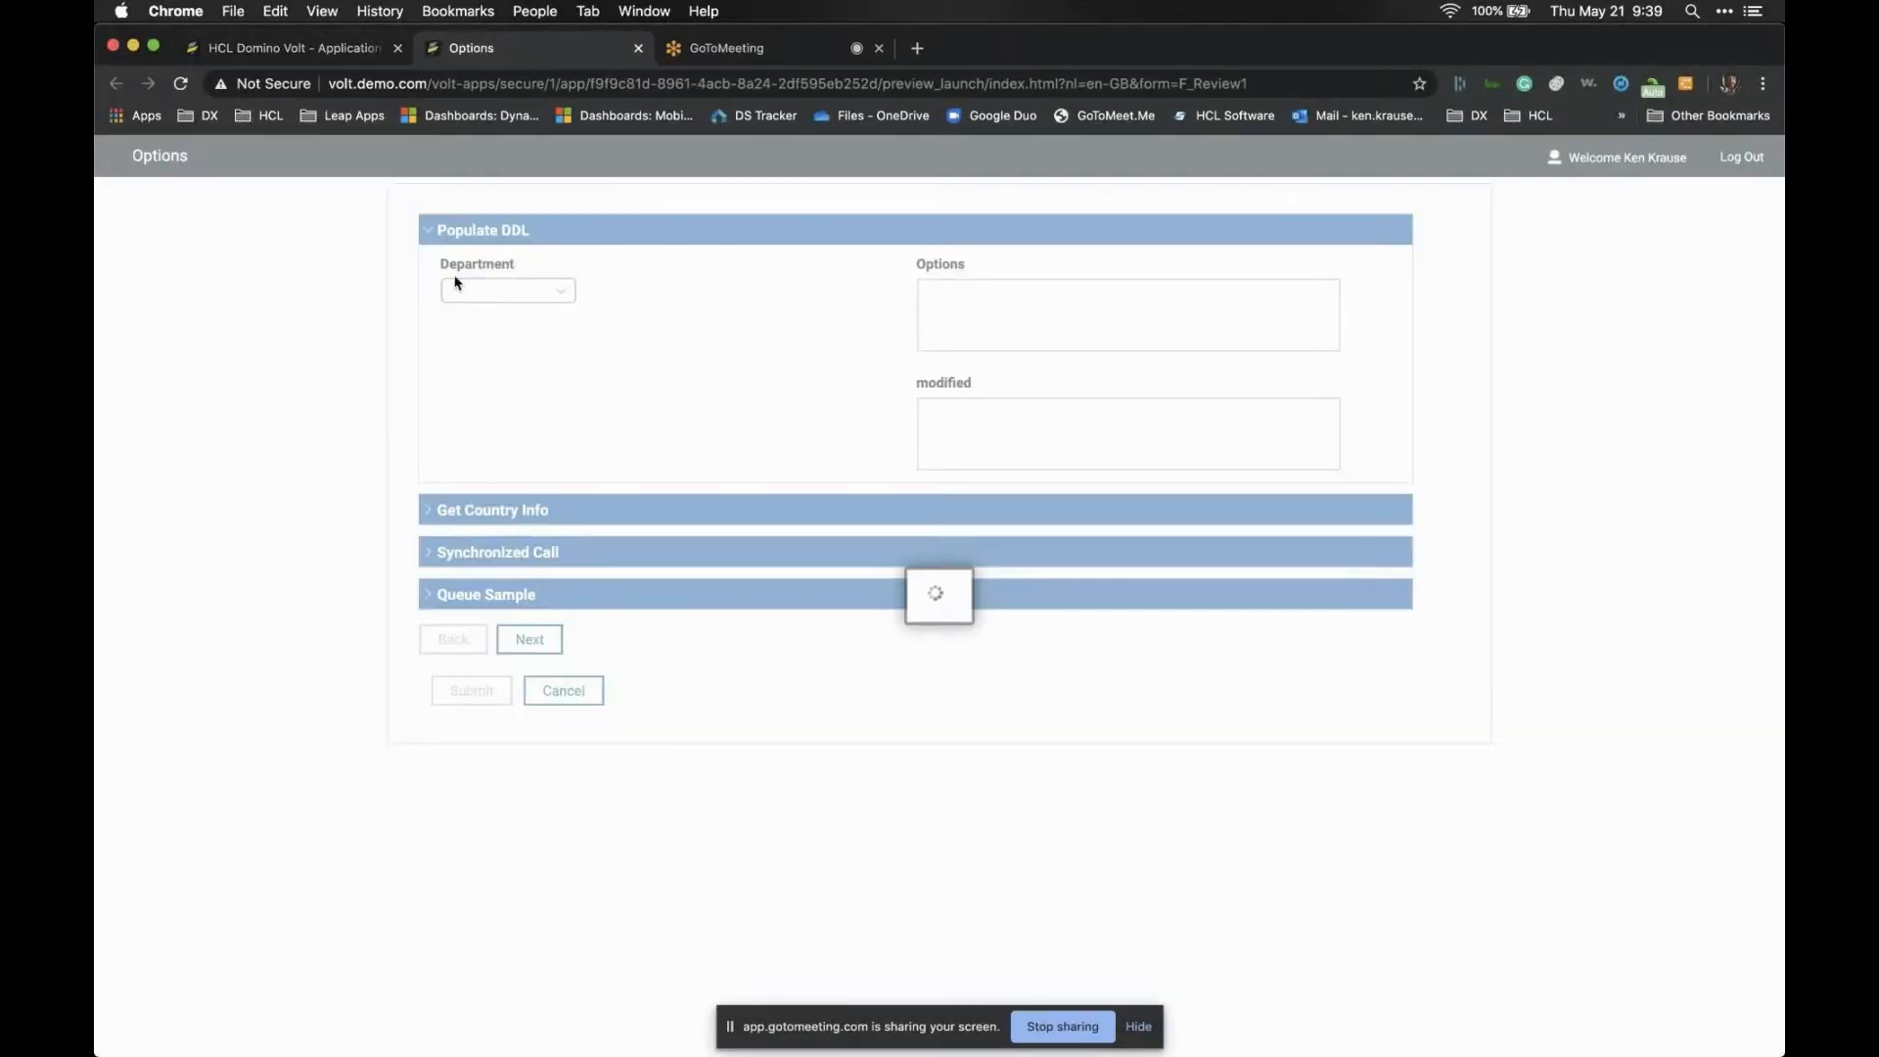
pyautogui.click(425, 232)
pyautogui.click(430, 274)
pyautogui.click(519, 335)
pyautogui.doubleClick(519, 335)
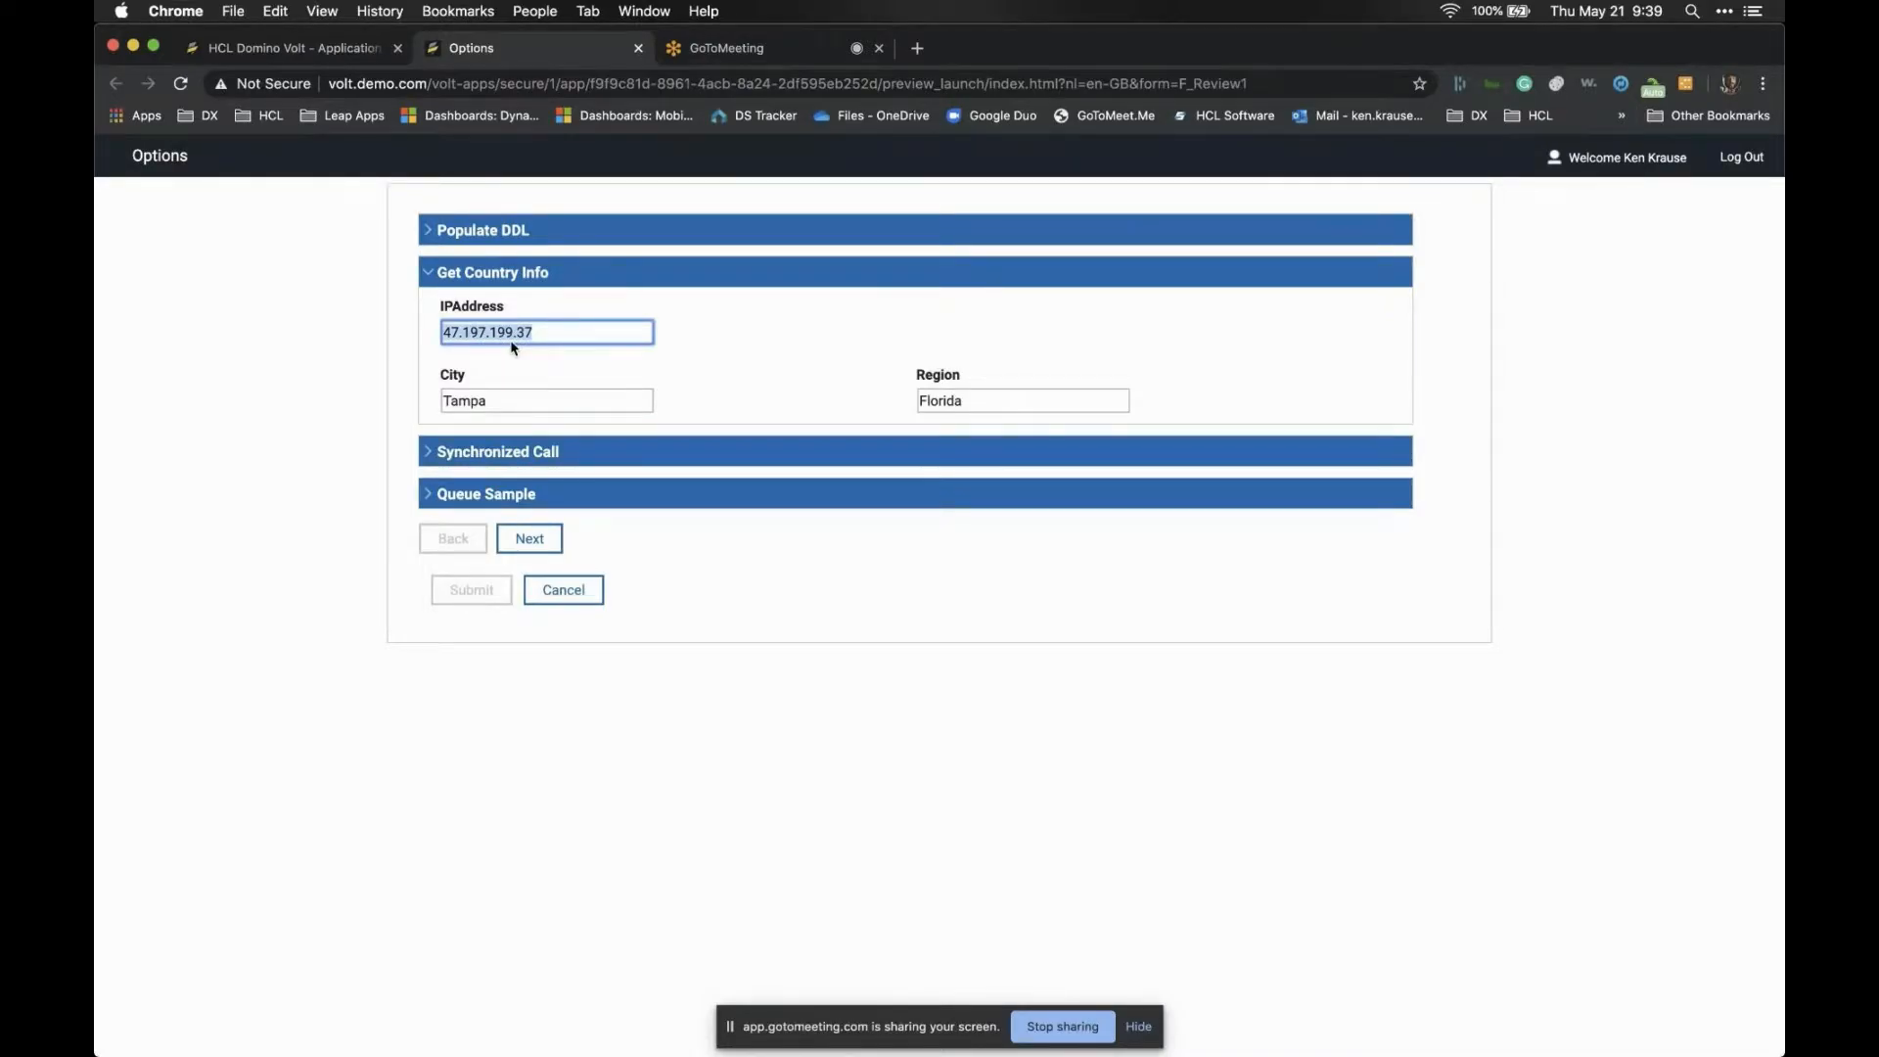
pyautogui.click(638, 48)
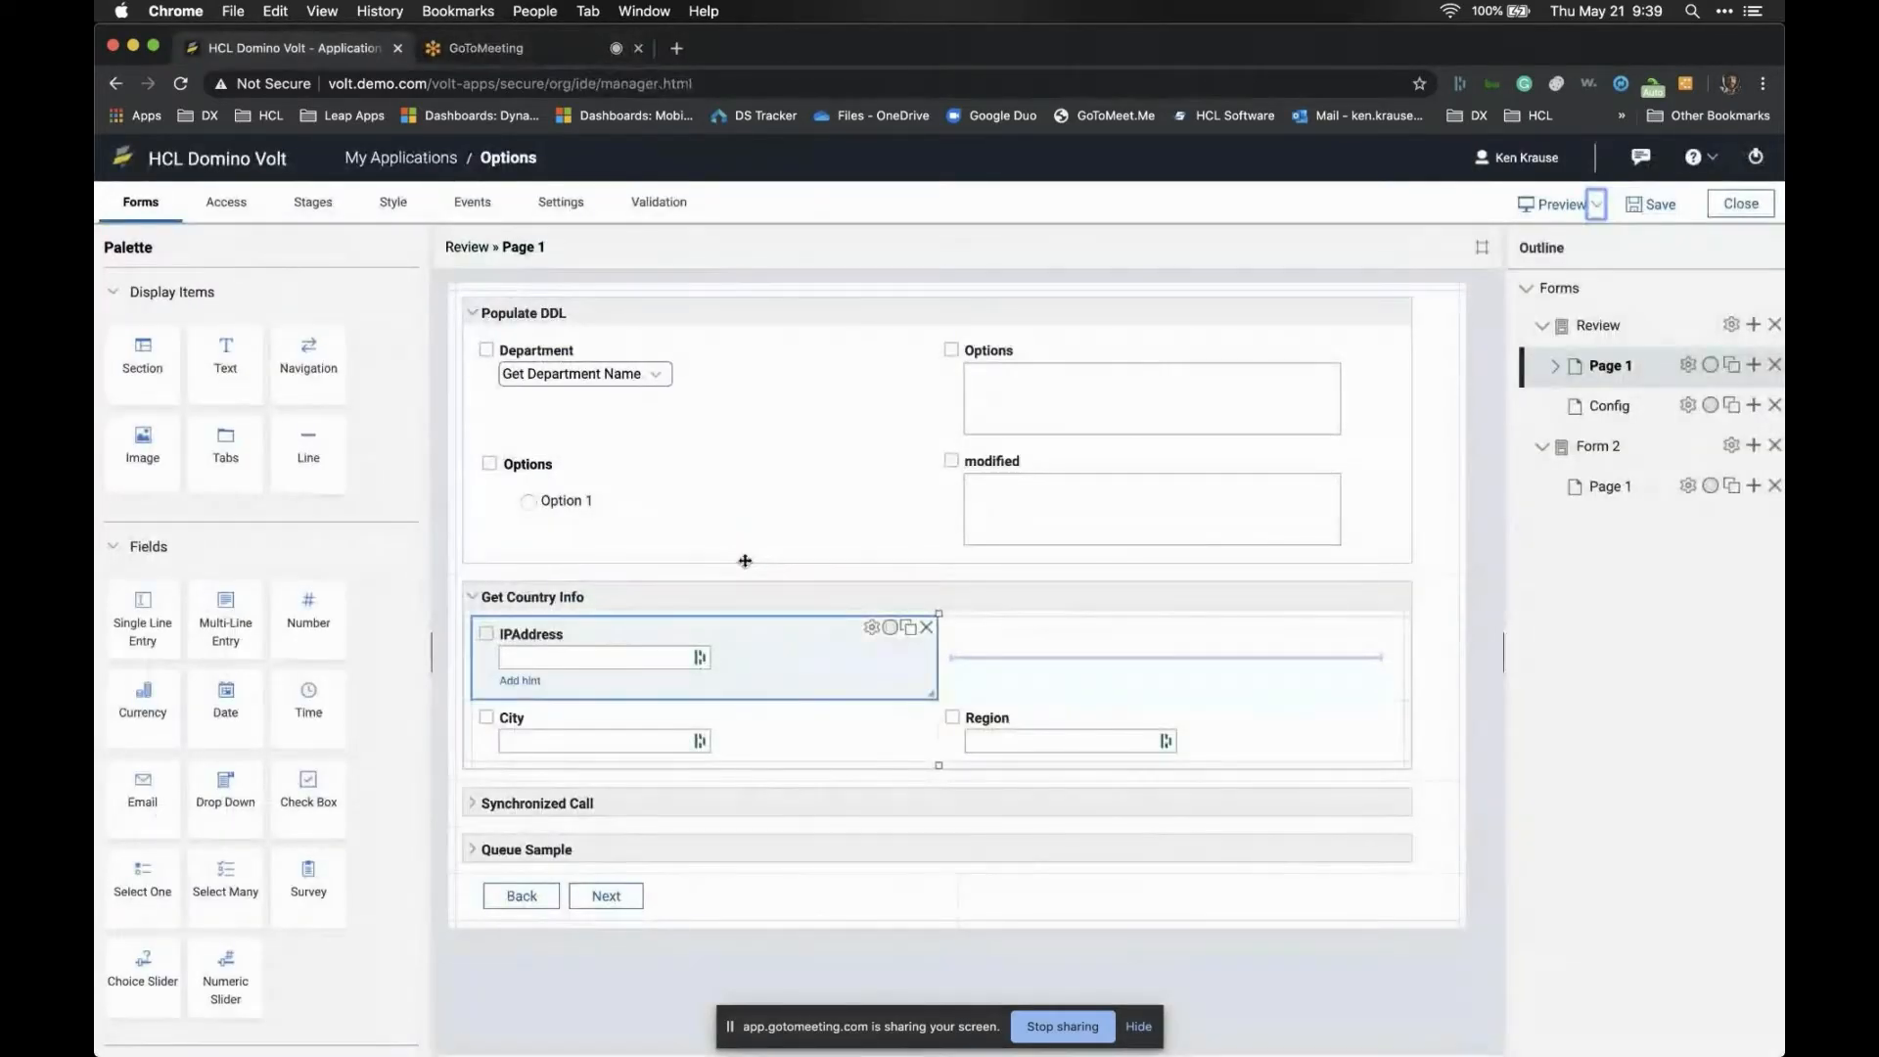
# Open the IPAddress field's onItemChange event and view the Get Info From IP configuration's input assignment and service URL
pyautogui.doubleClick(767, 631)
pyautogui.click(653, 554)
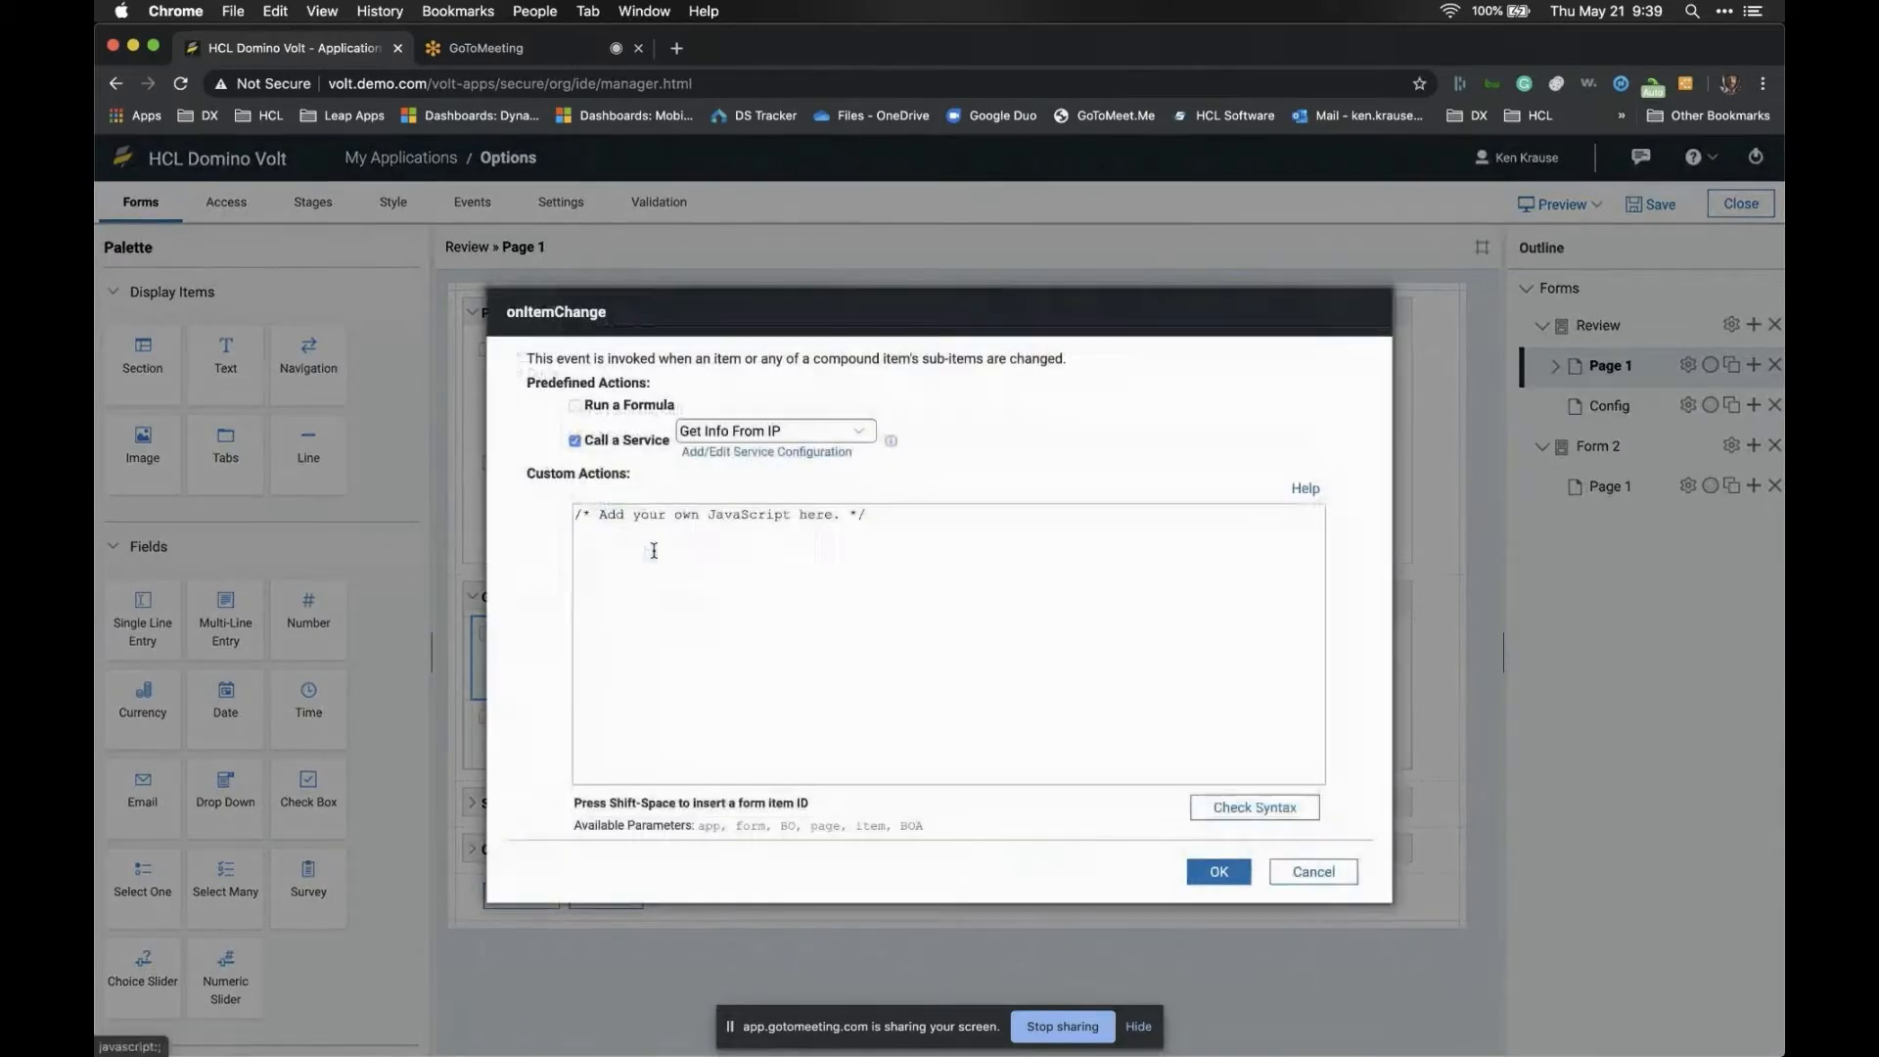
pyautogui.click(756, 451)
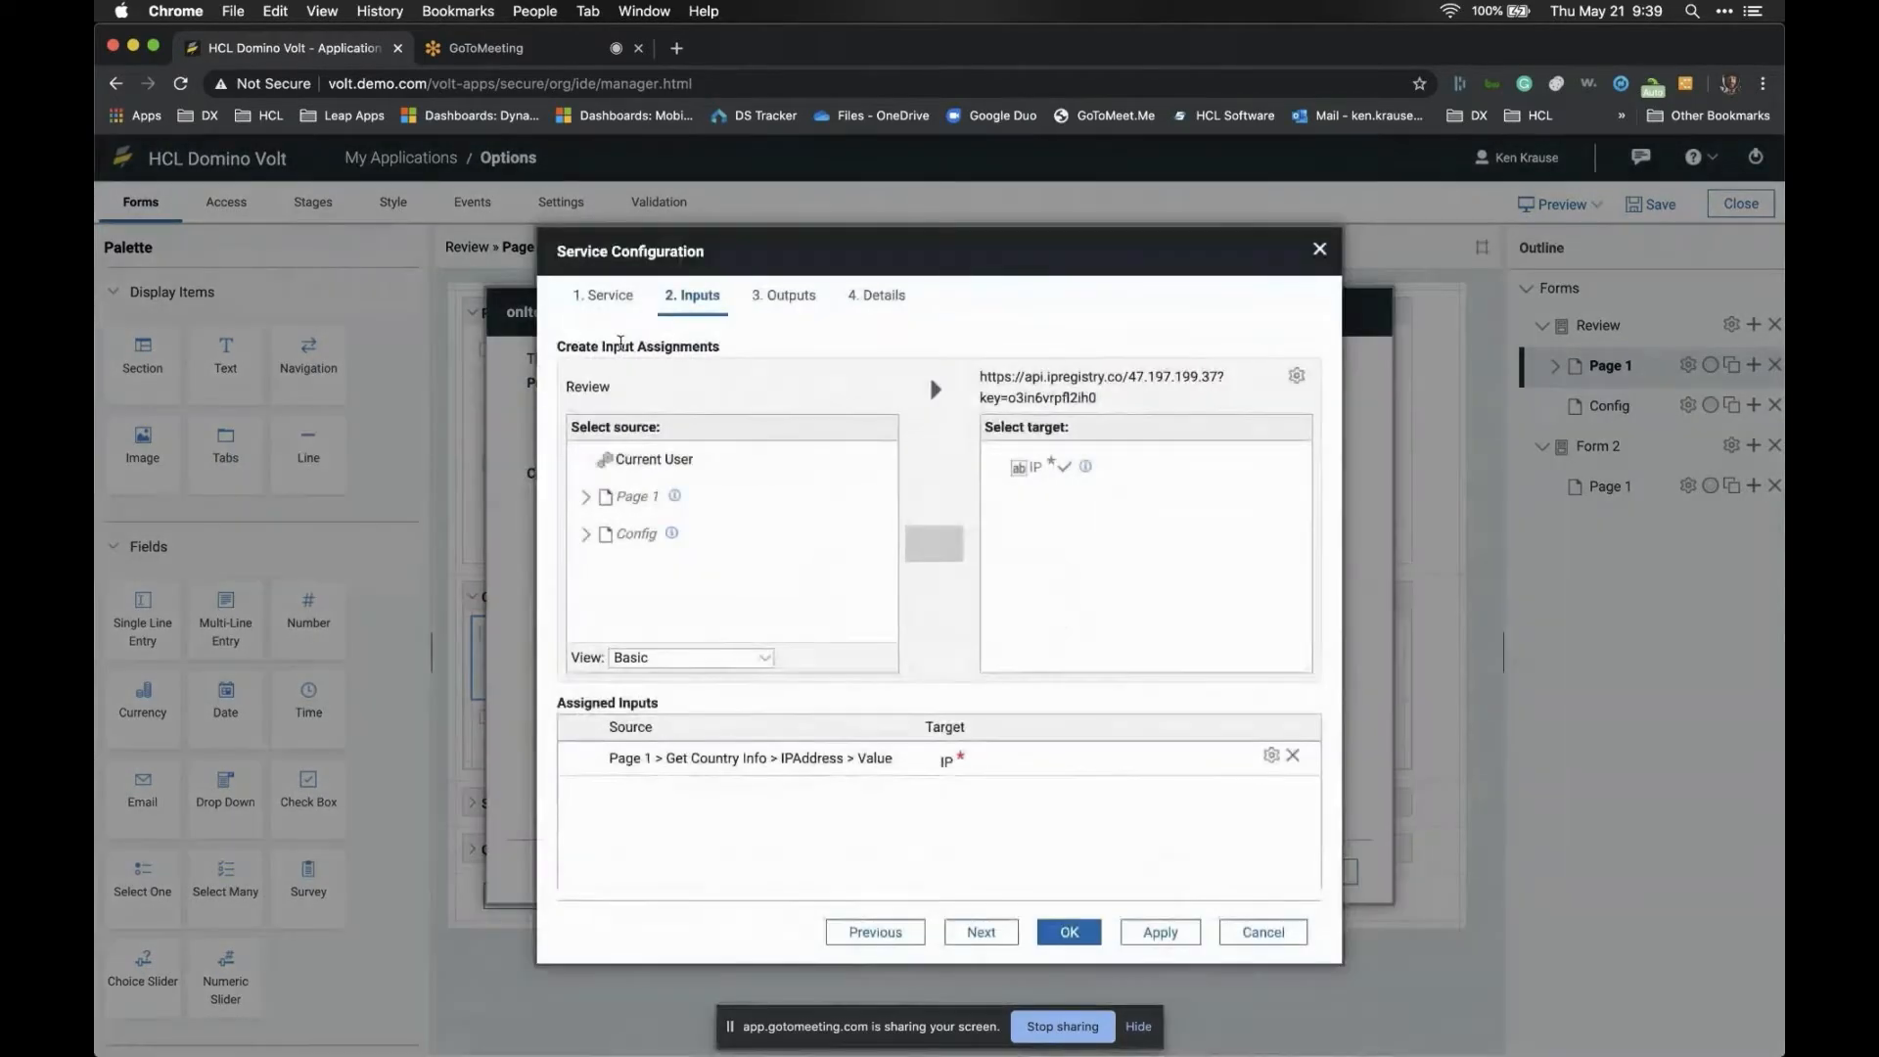
pyautogui.click(611, 296)
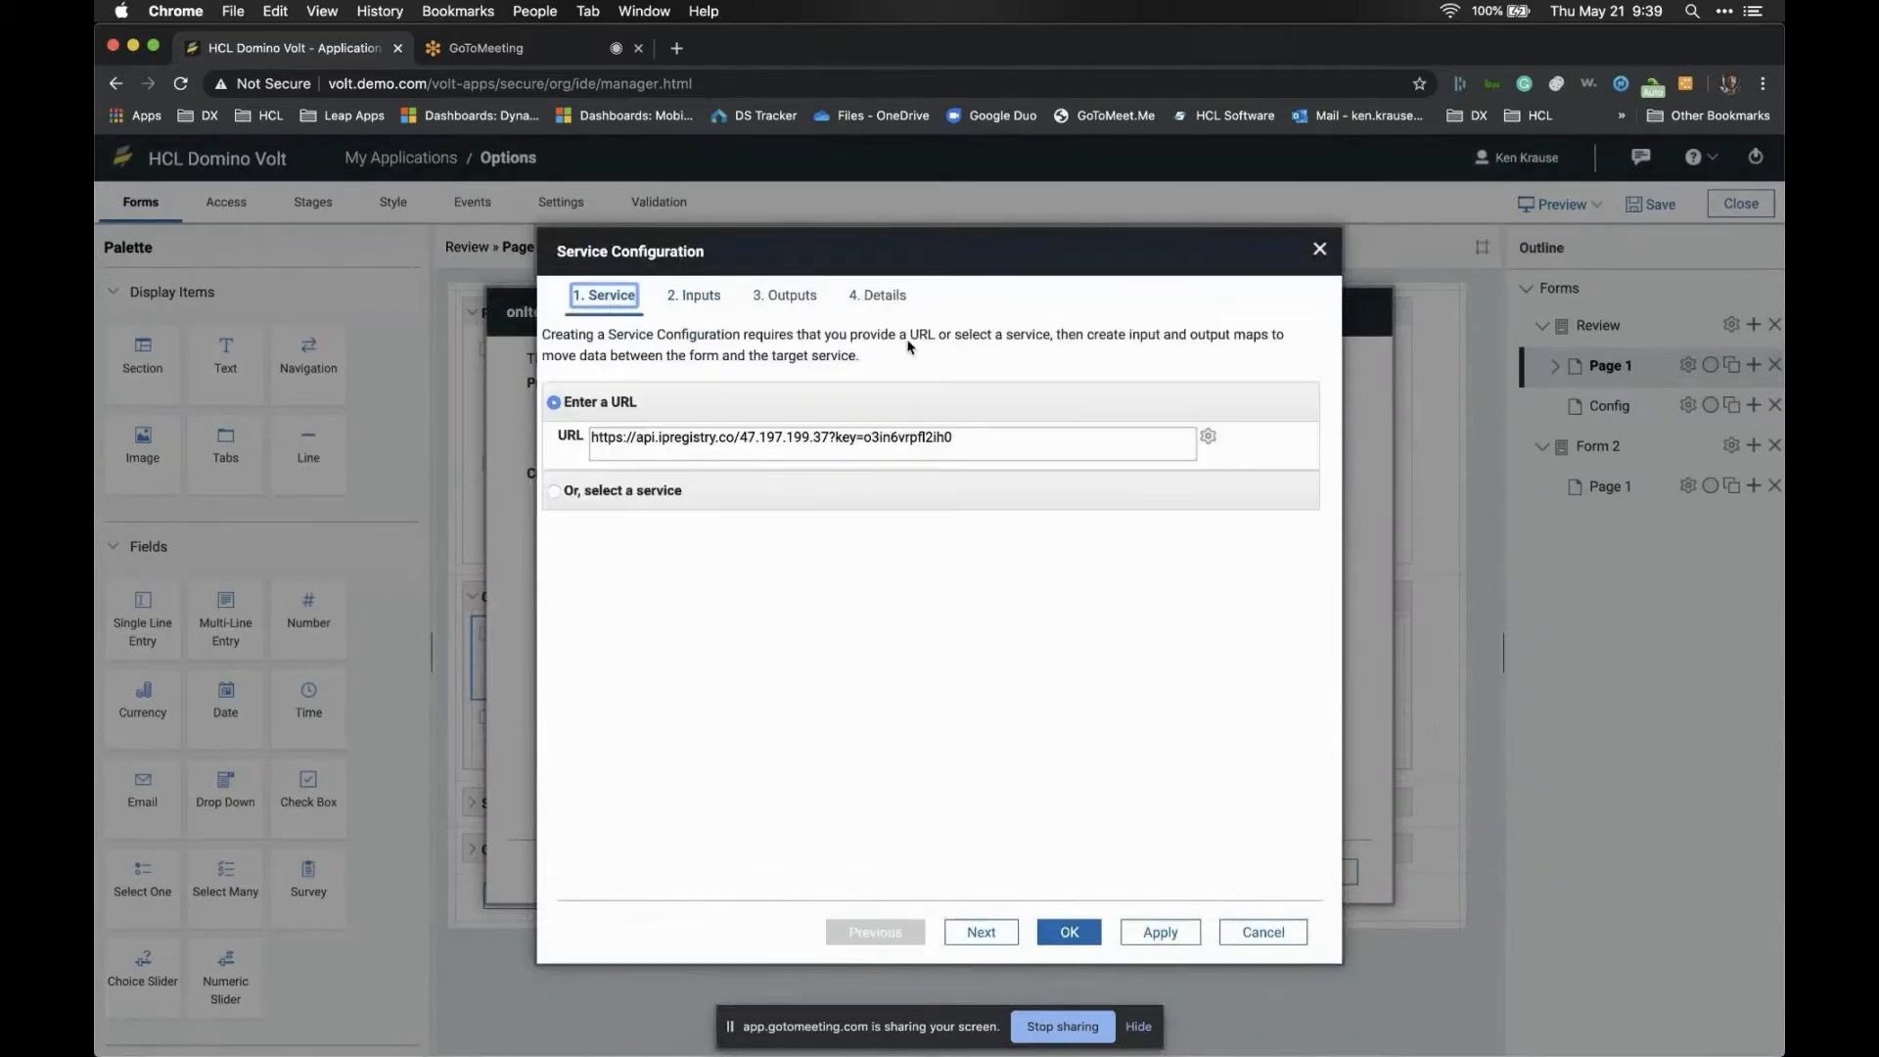
# Copy the ipregistry service URL with its API key, load it in a new browser tab to examine the JSON response, and close the tab
pyautogui.doubleClick(1038, 442)
pyautogui.tripleClick(1037, 442)
pyautogui.press('super+c')
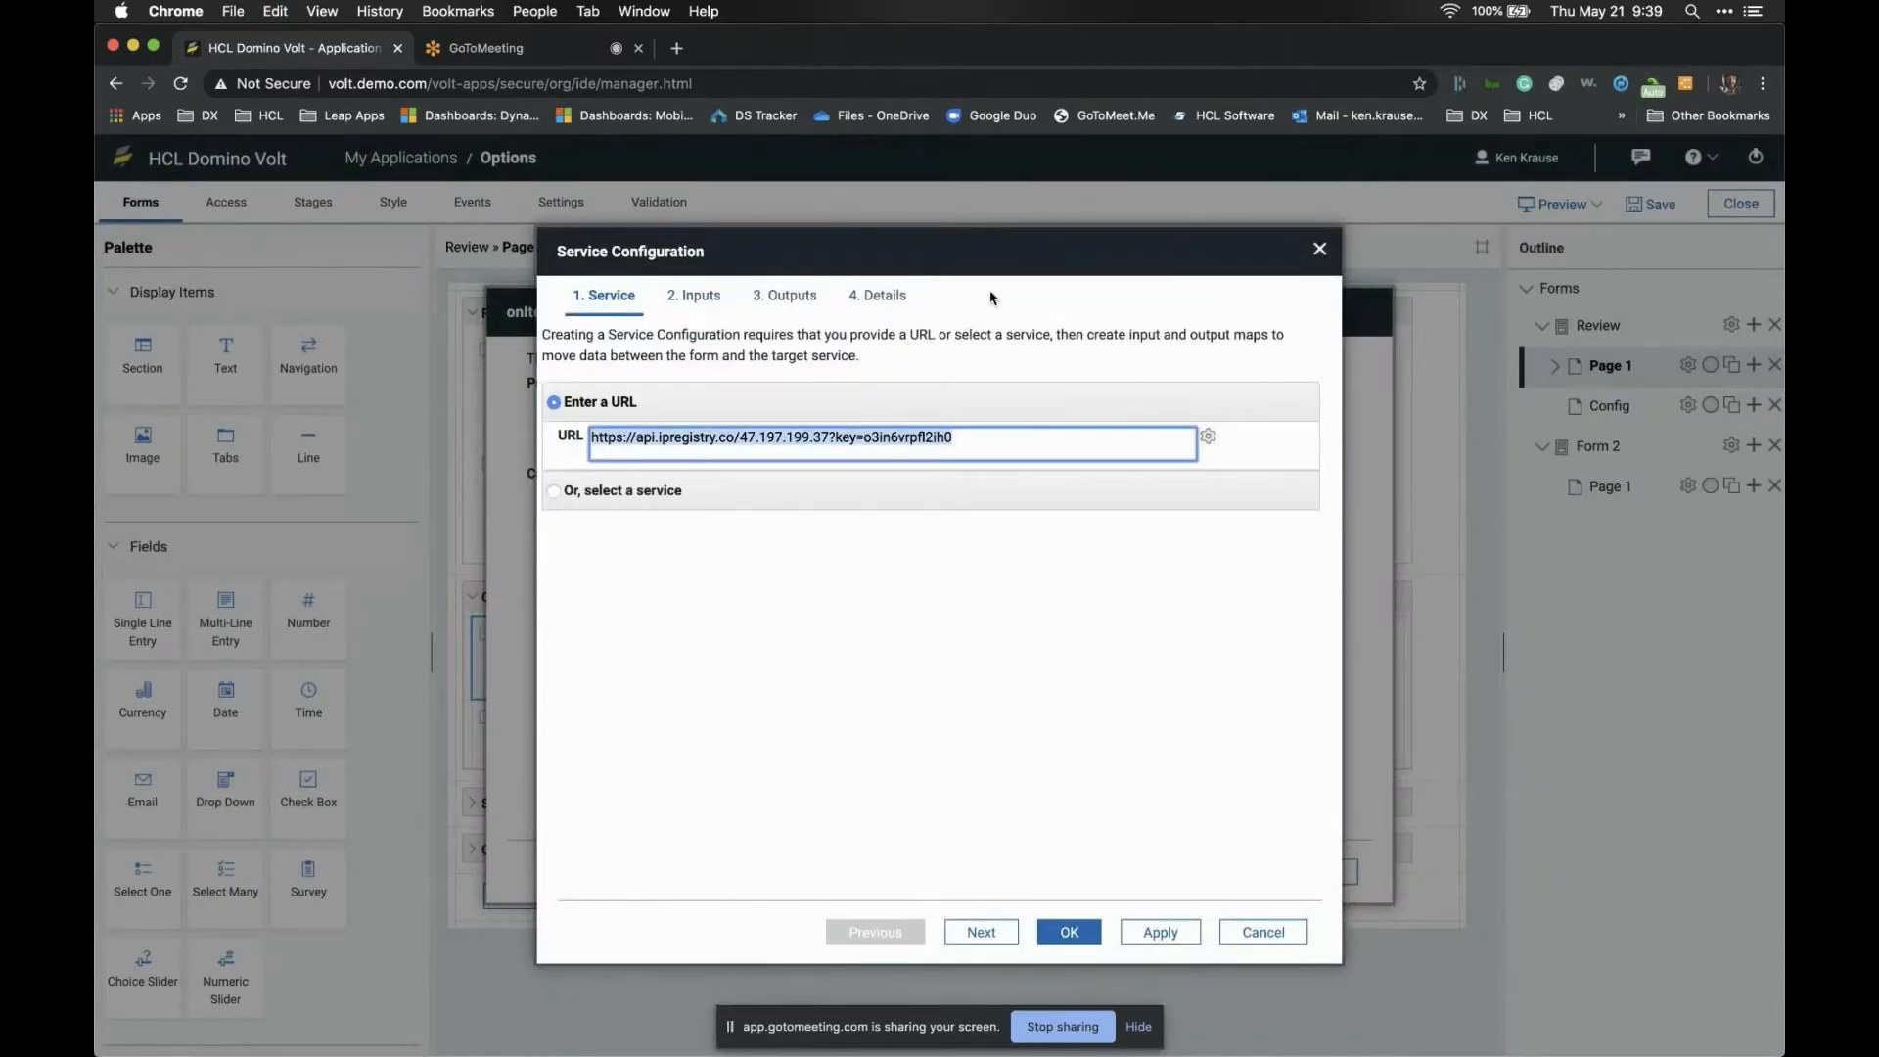
pyautogui.click(677, 49)
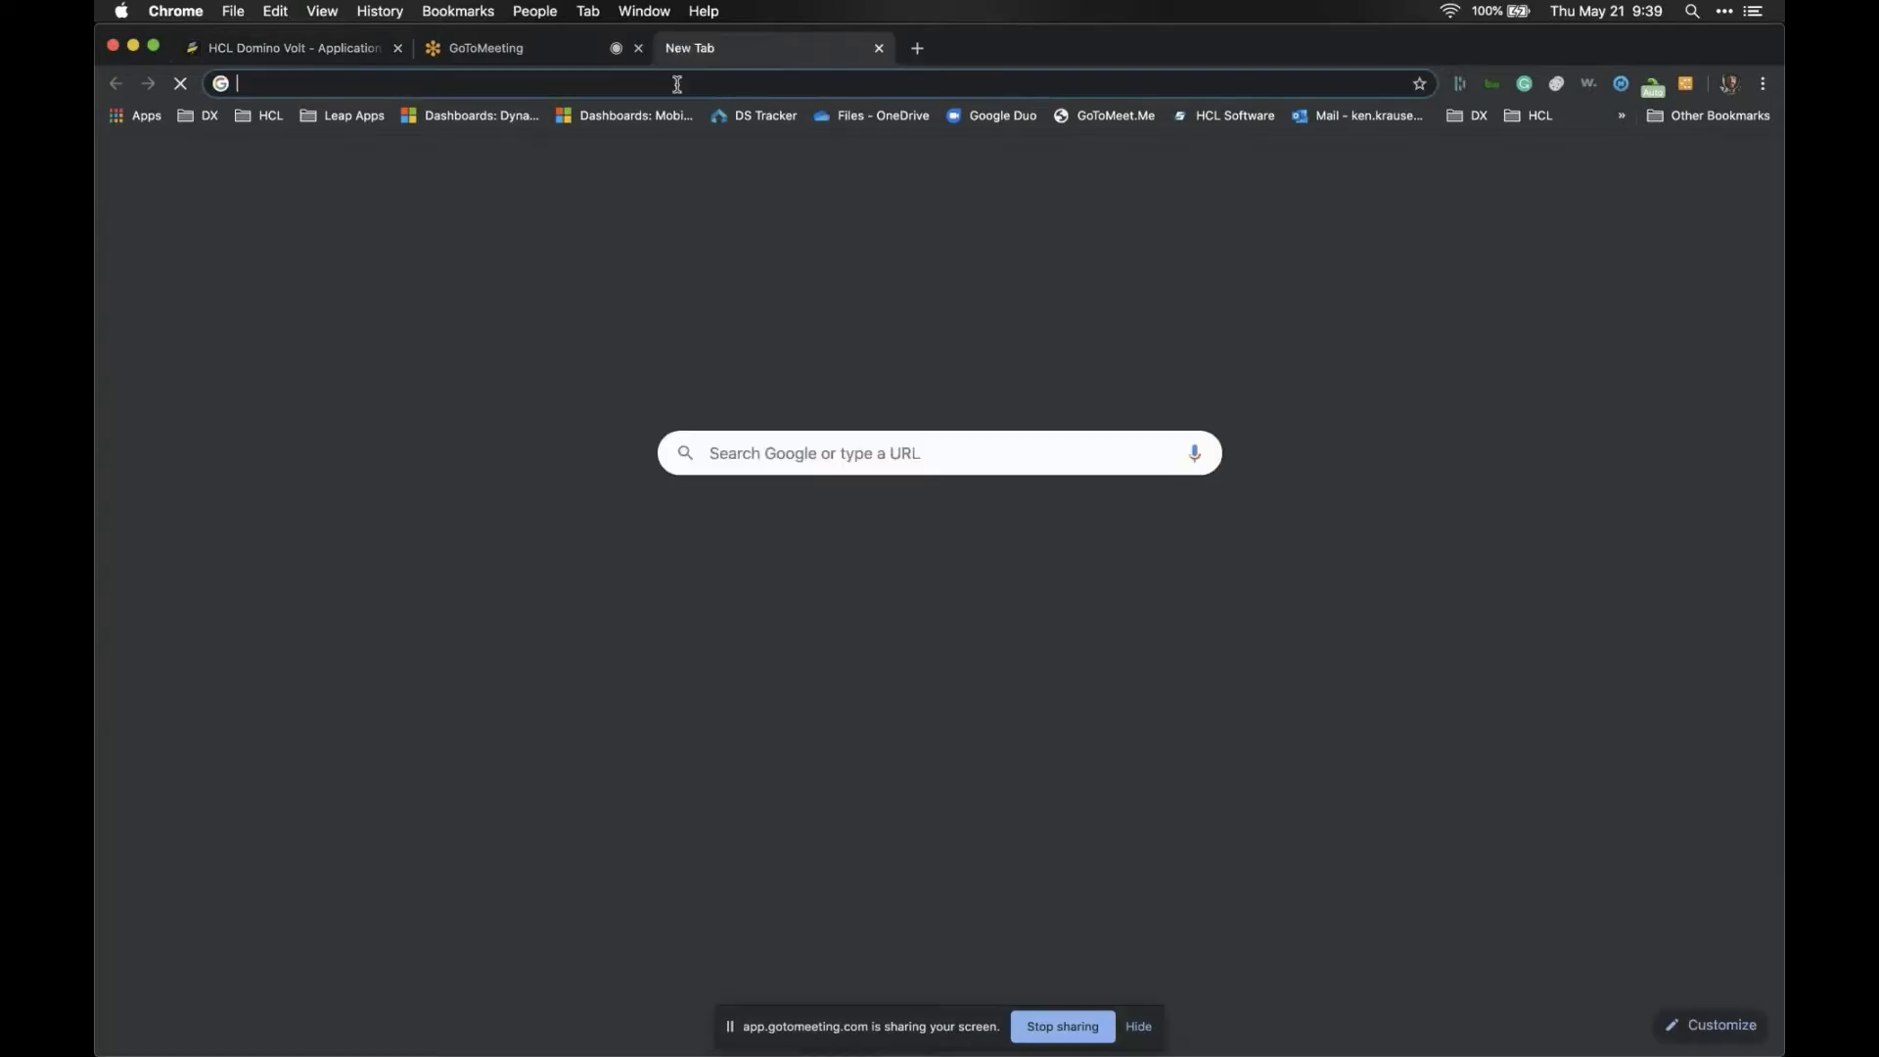
pyautogui.press('super+v')
pyautogui.press('Return')
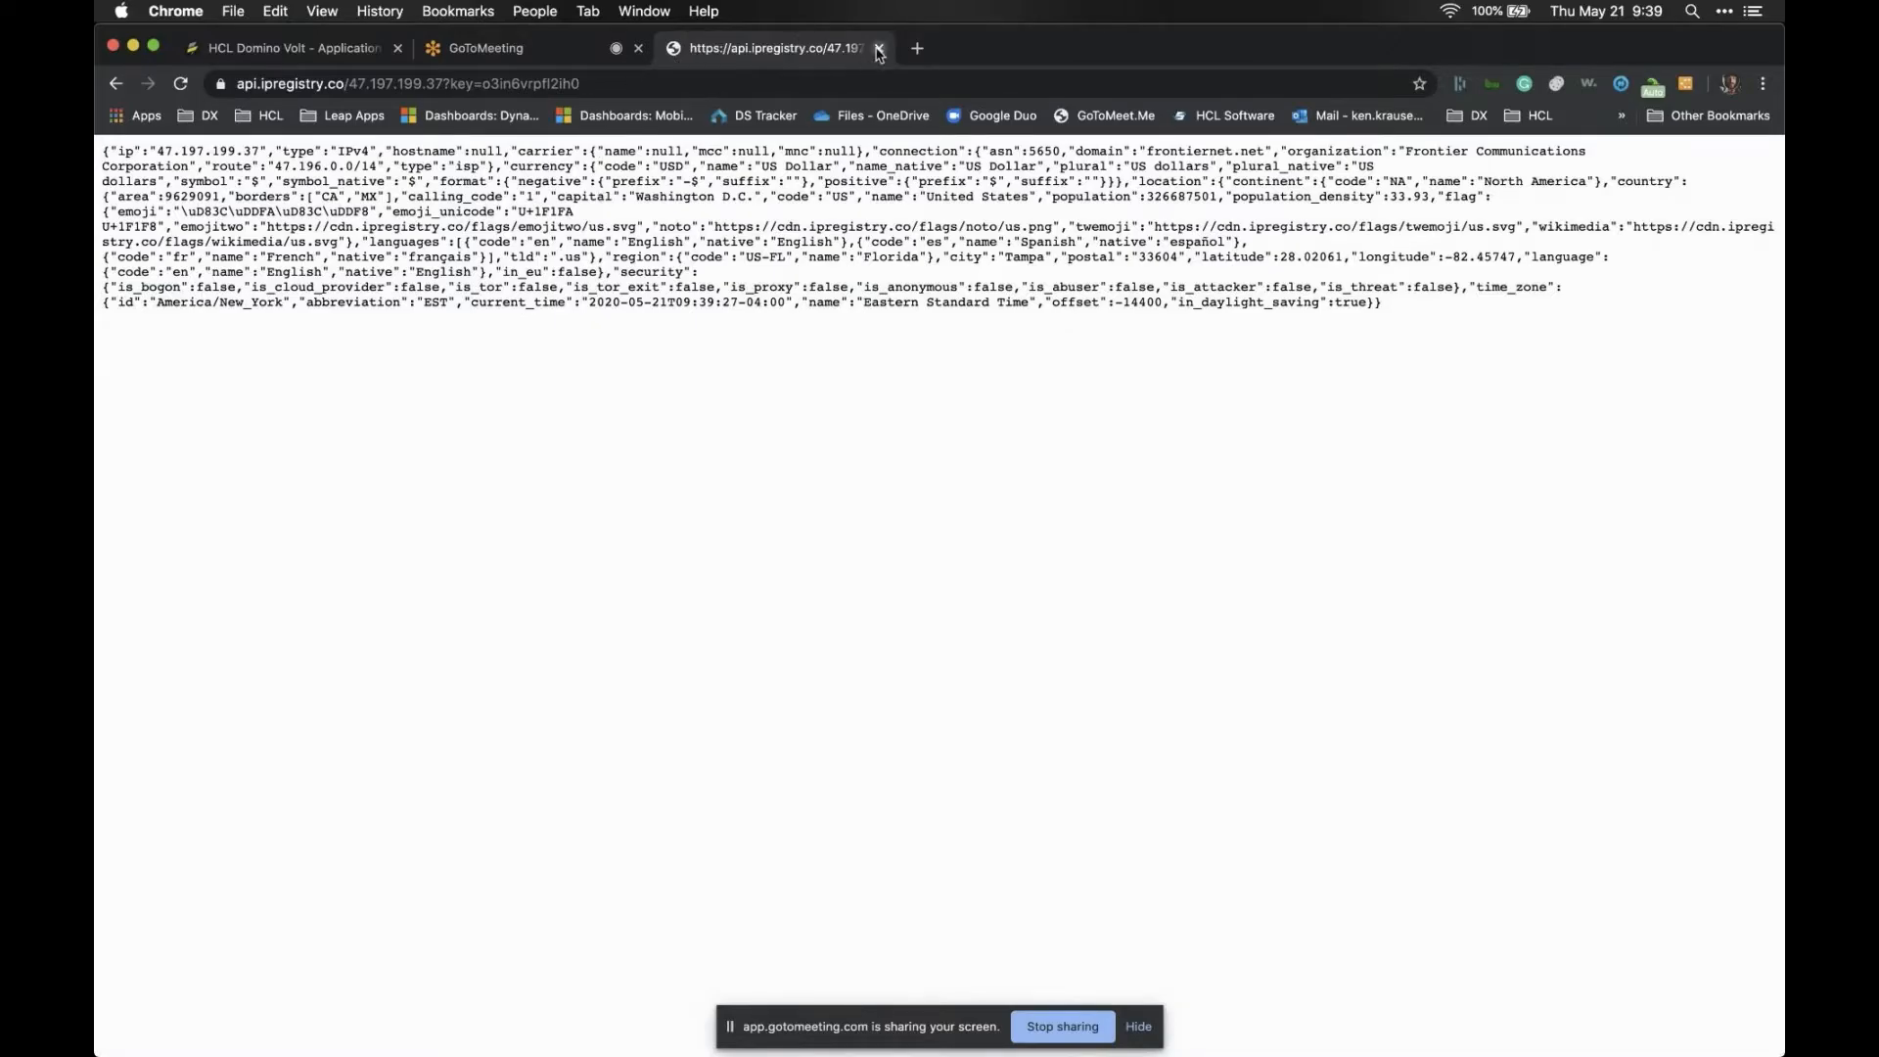
pyautogui.click(877, 49)
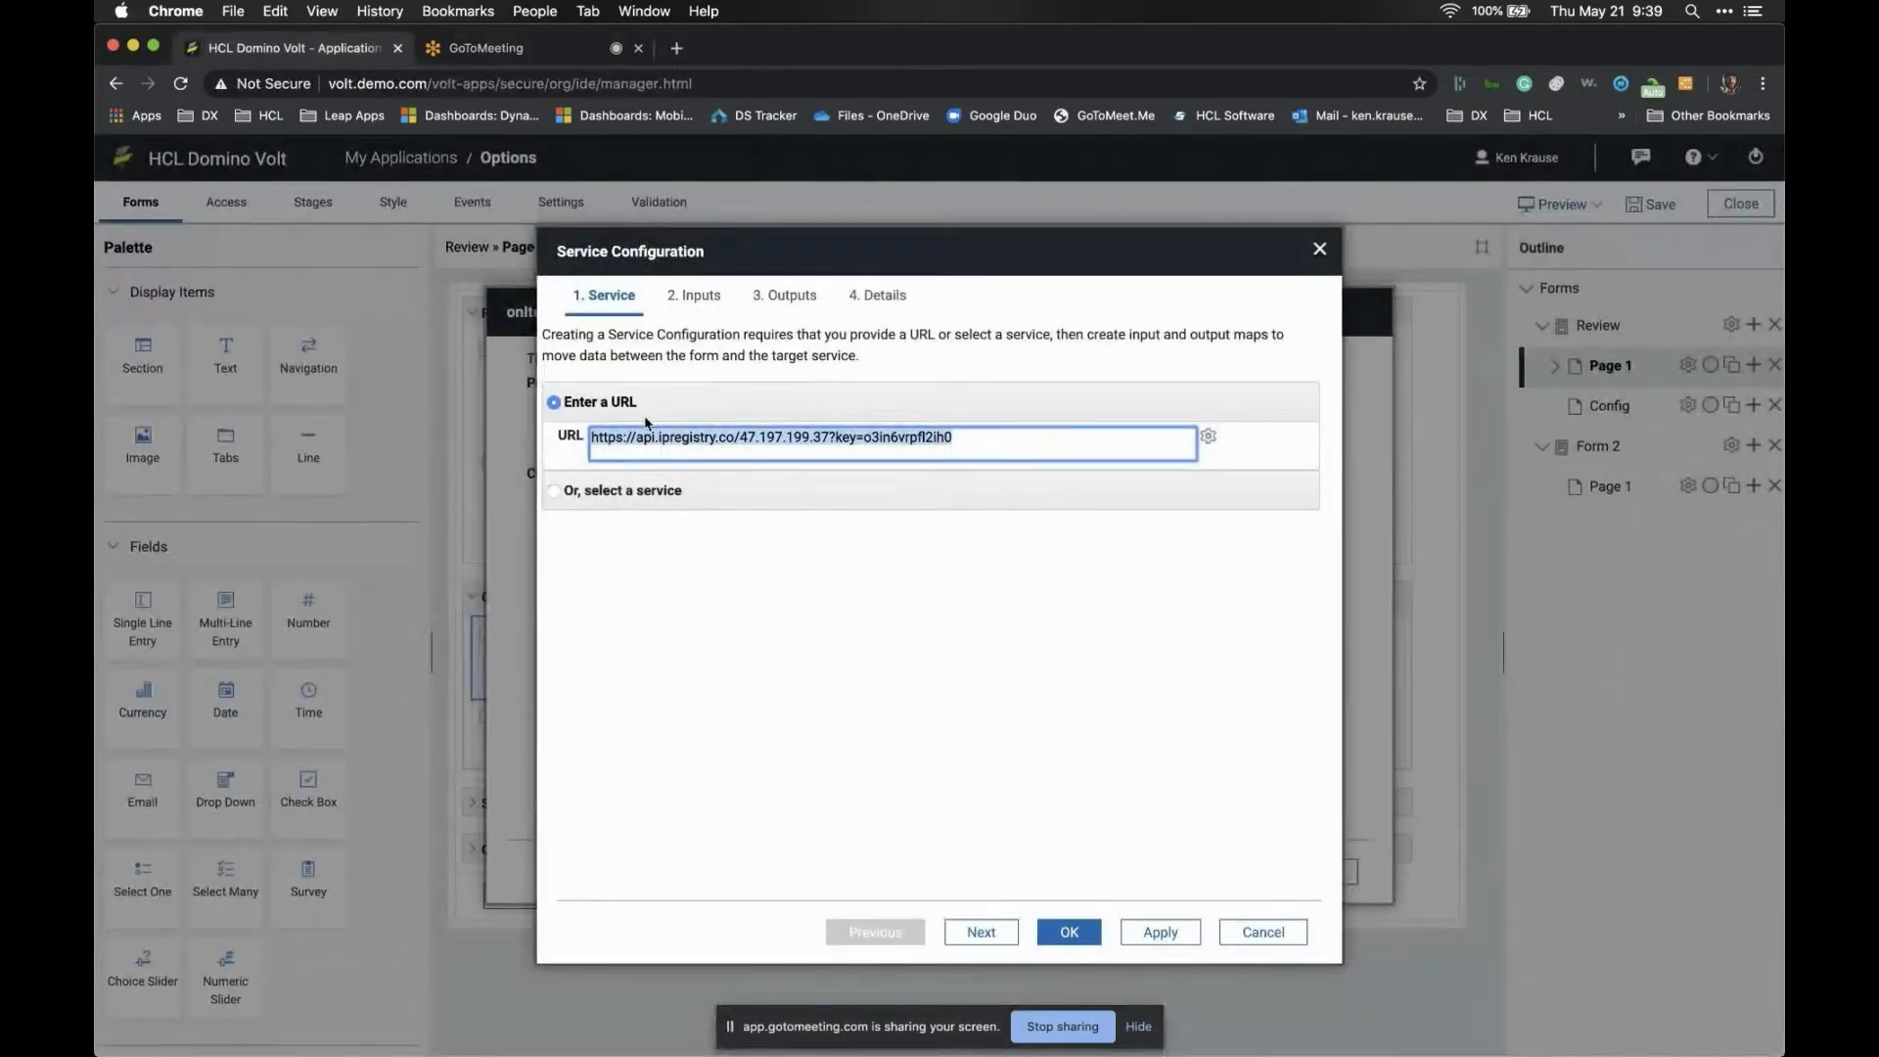
# Open the ipregistry service's details and examine its URL parameters, sample JSON response, request headers and authentication options
pyautogui.click(1209, 435)
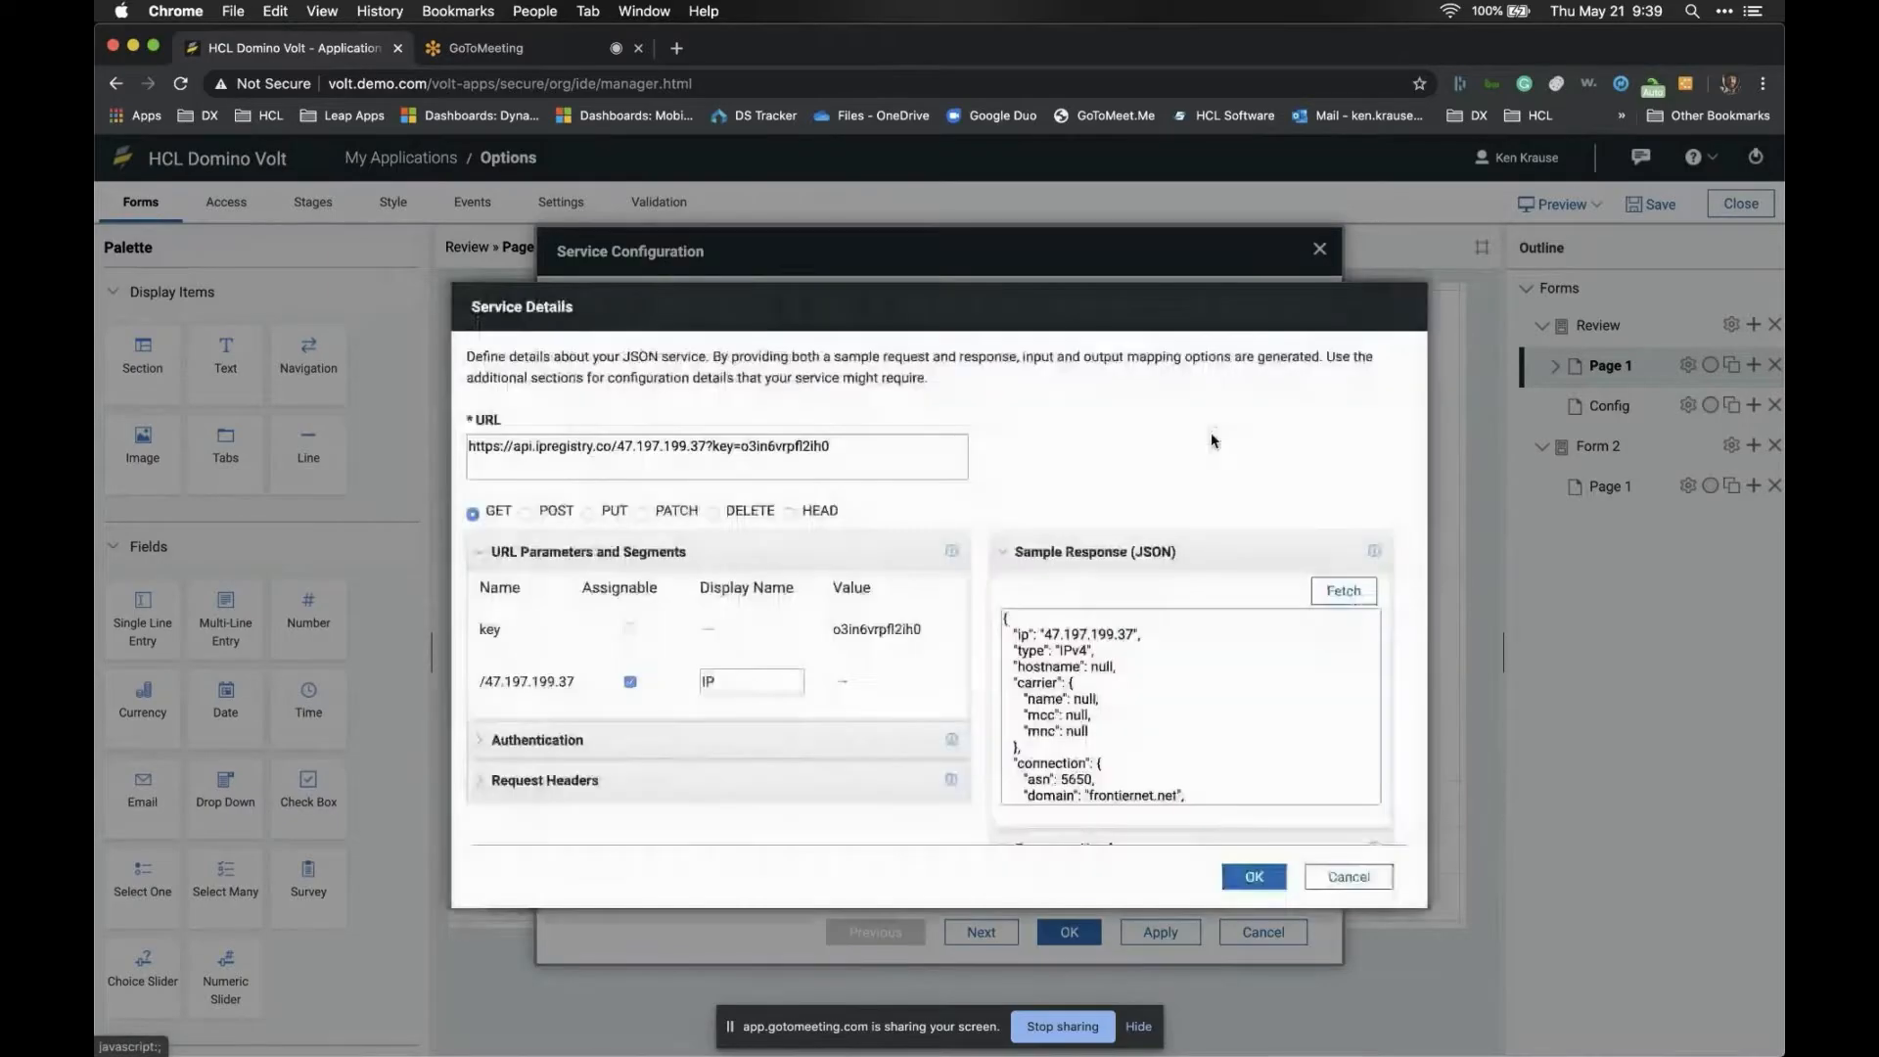
pyautogui.scroll(-1, 721, 661)
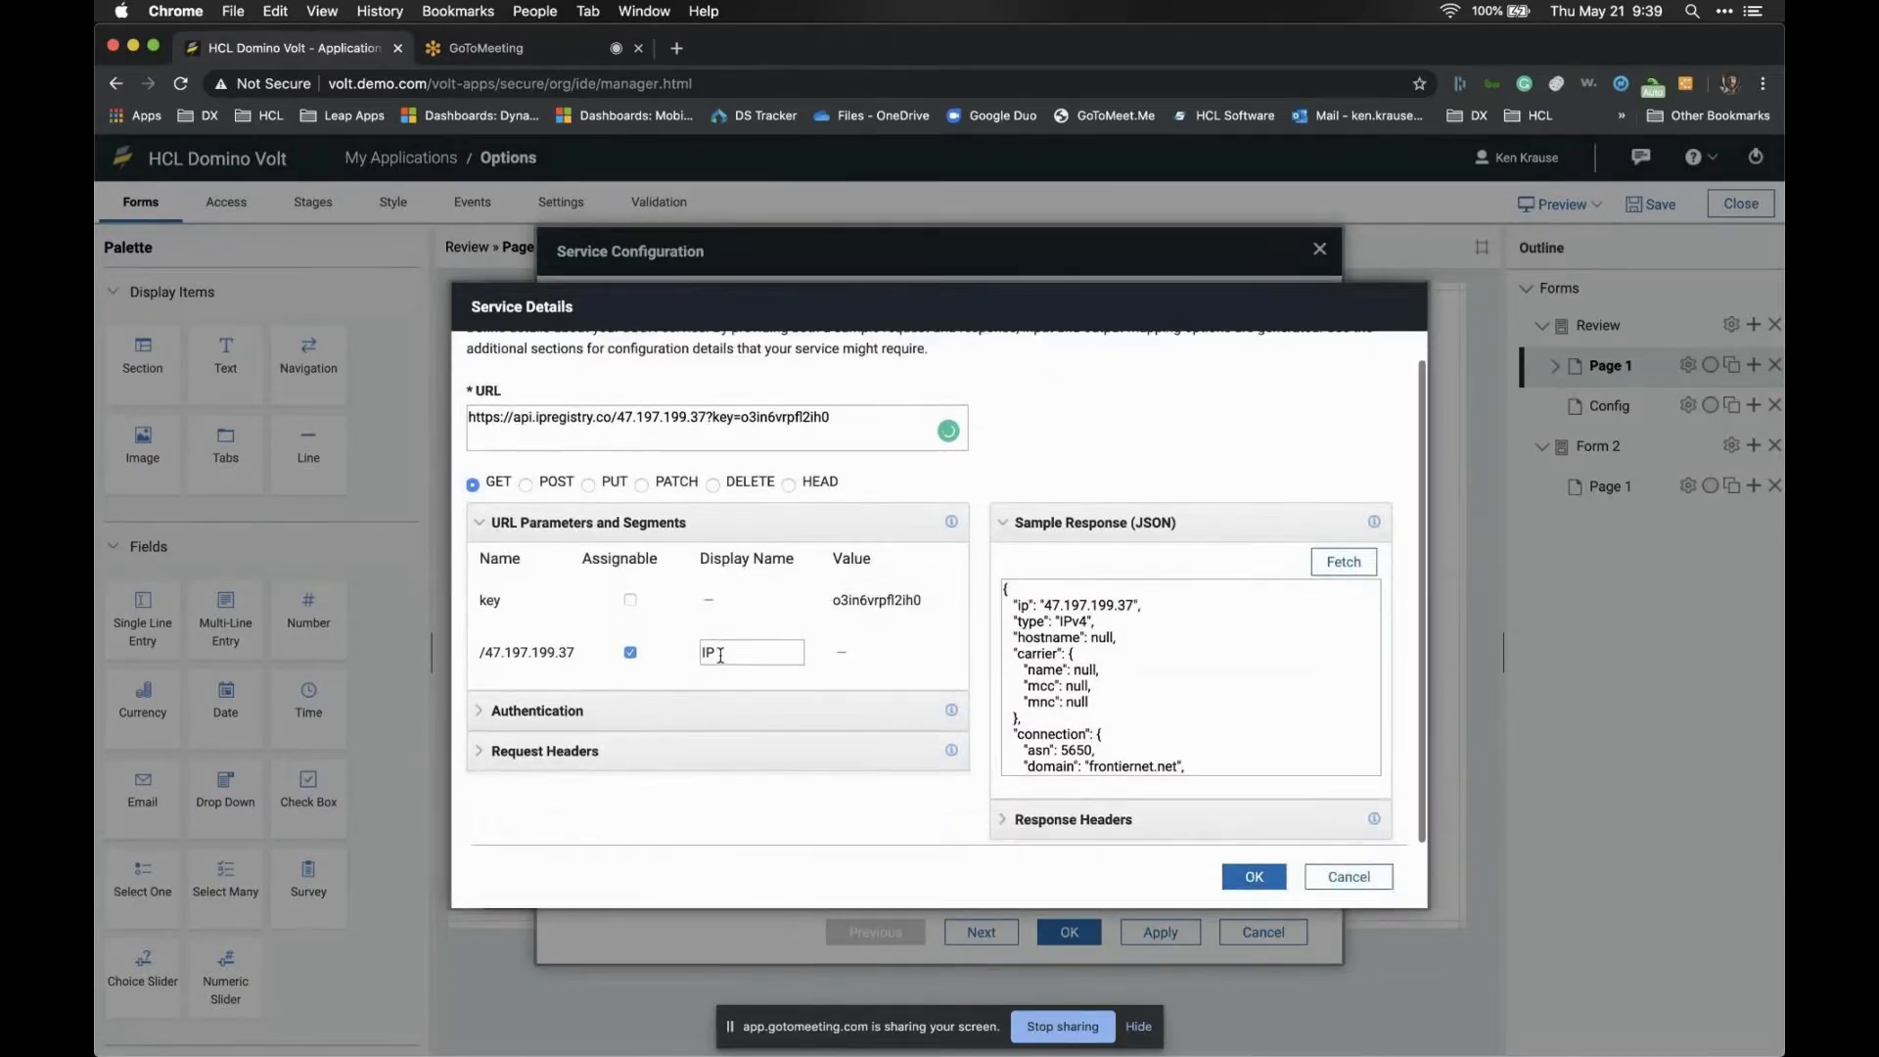
pyautogui.scroll(-3, 1052, 653)
pyautogui.scroll(-10, 1055, 661)
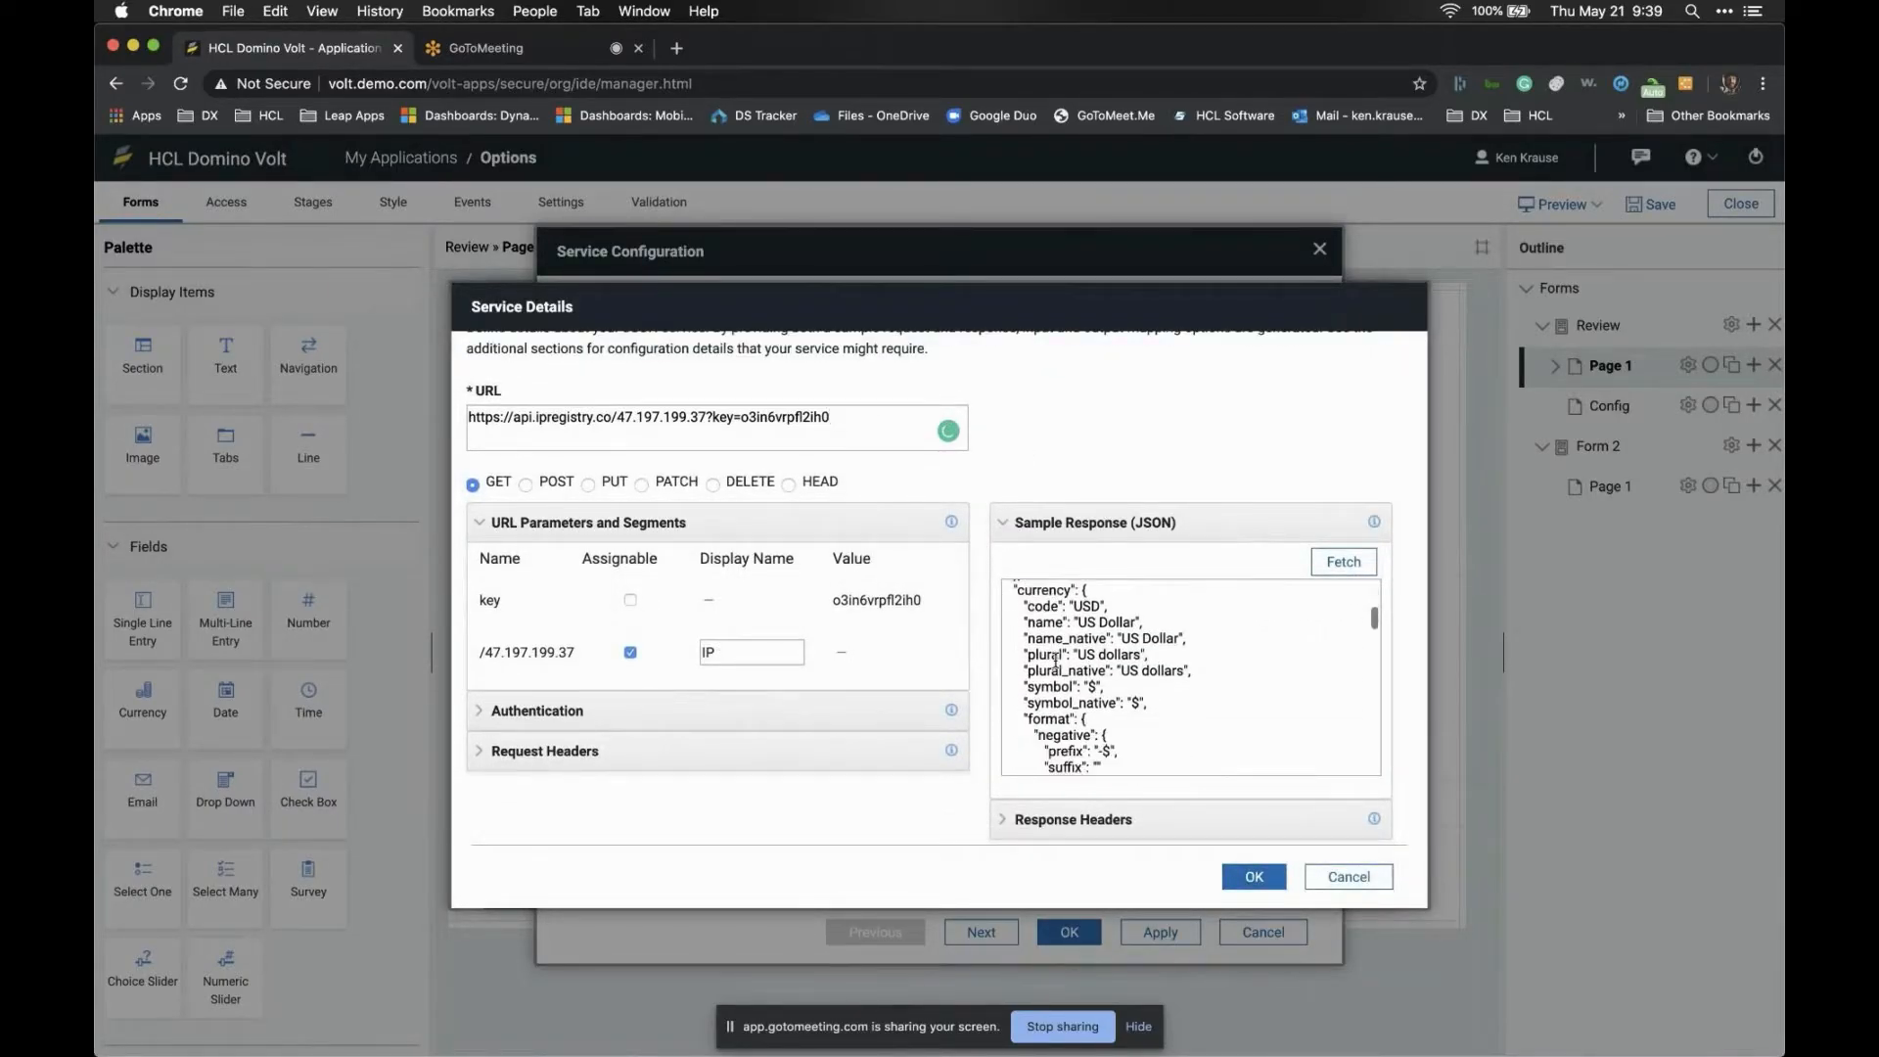
pyautogui.scroll(15, 1055, 660)
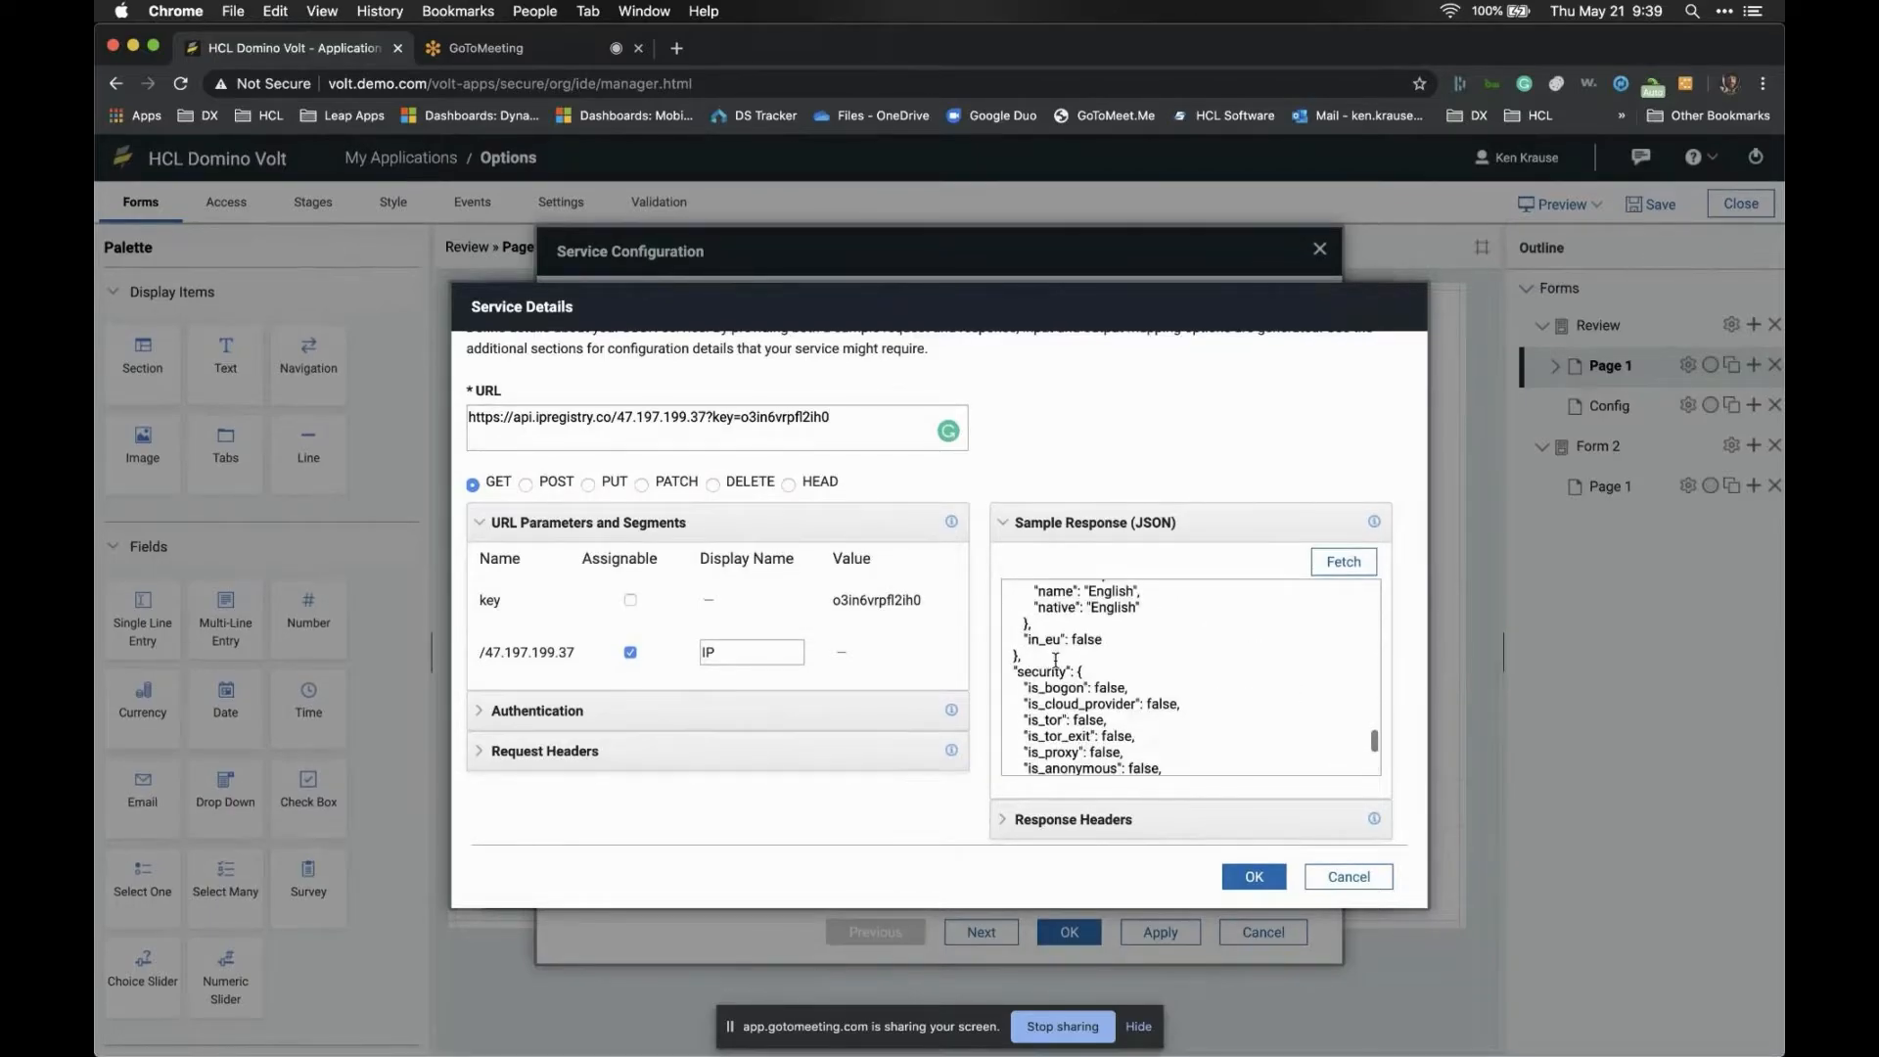
pyautogui.click(479, 752)
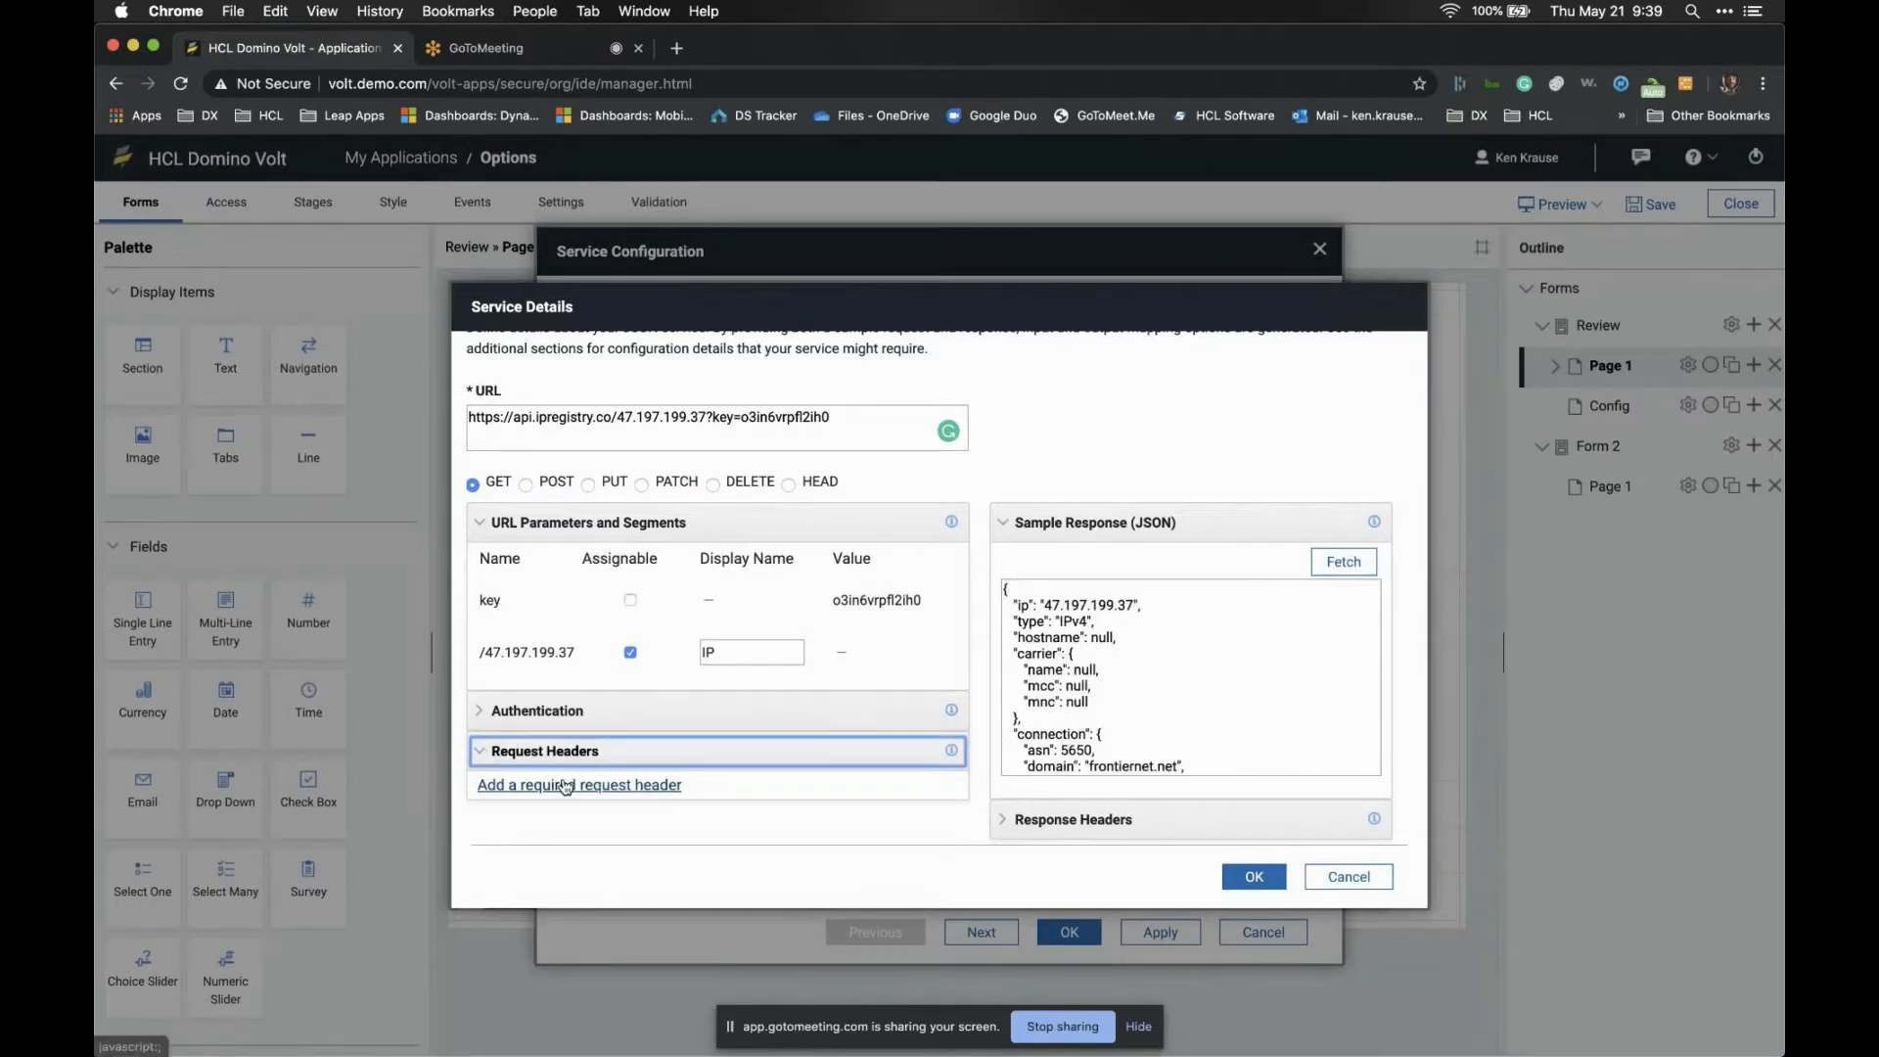
pyautogui.click(484, 711)
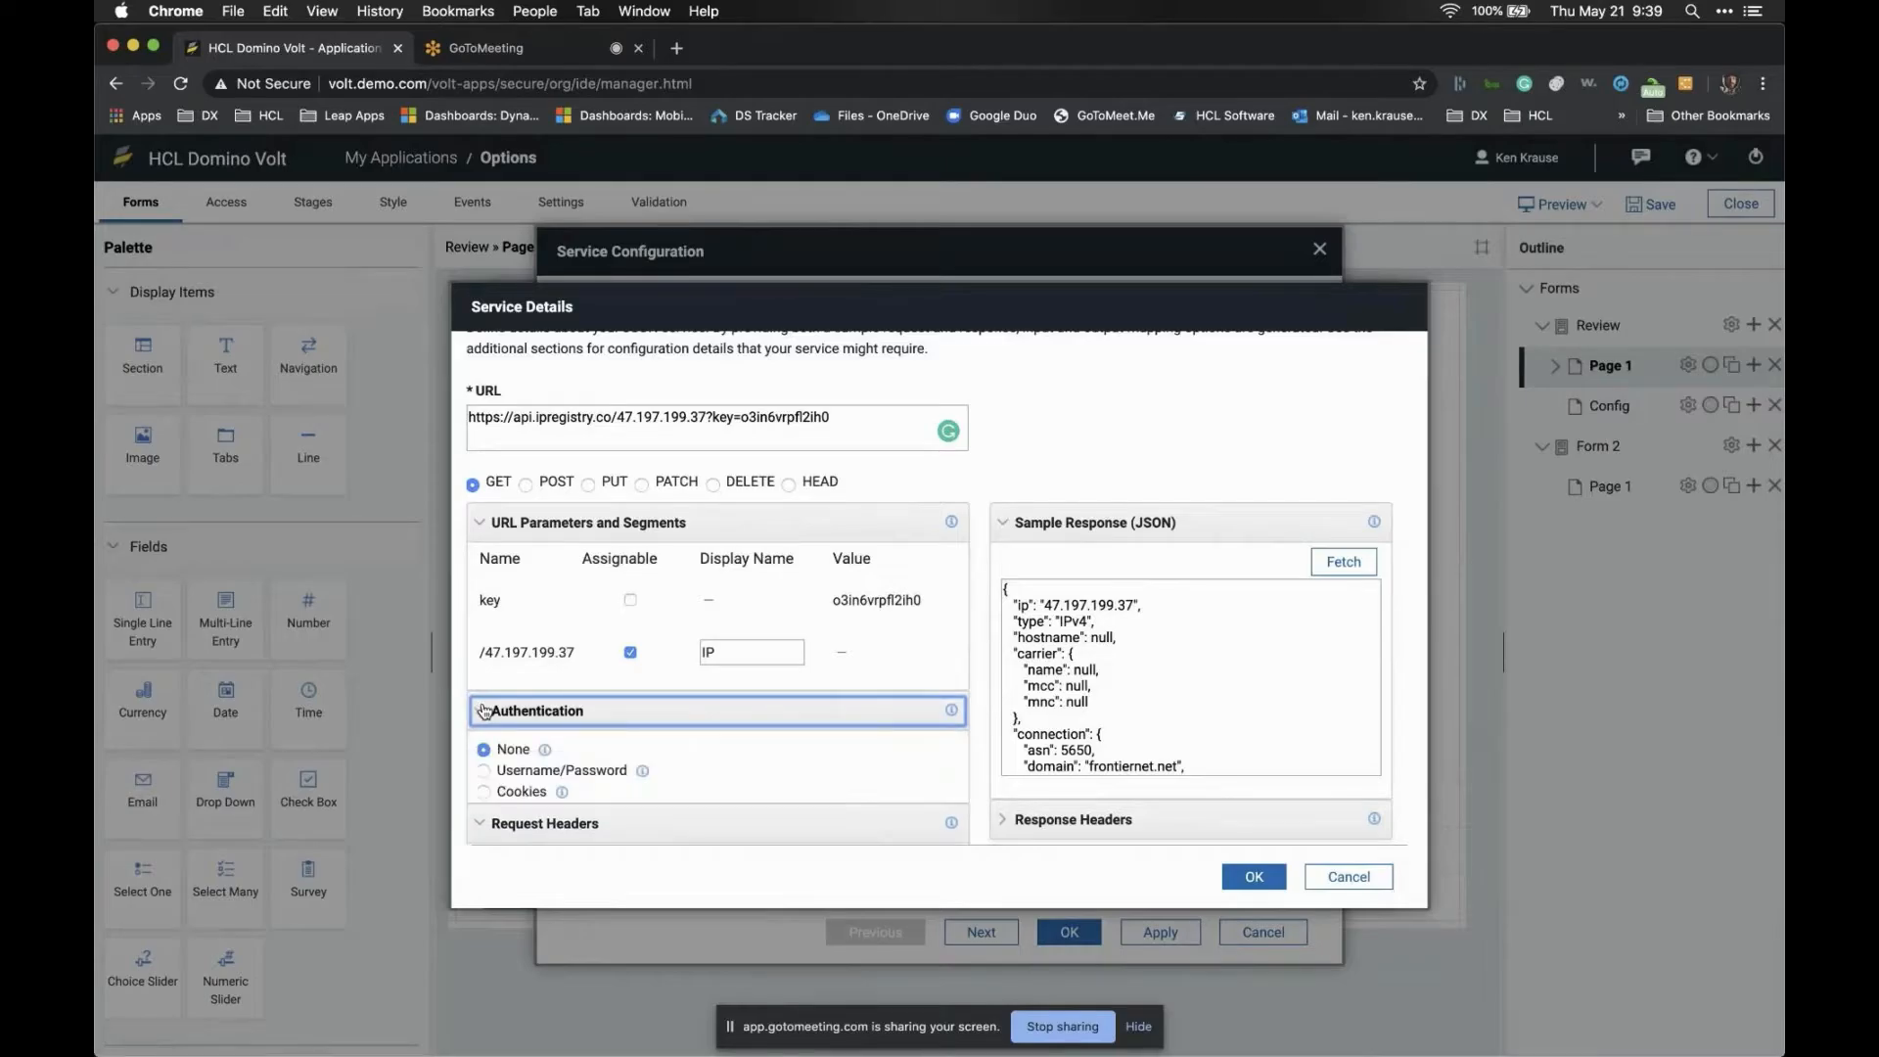
pyautogui.click(480, 711)
pyautogui.click(484, 752)
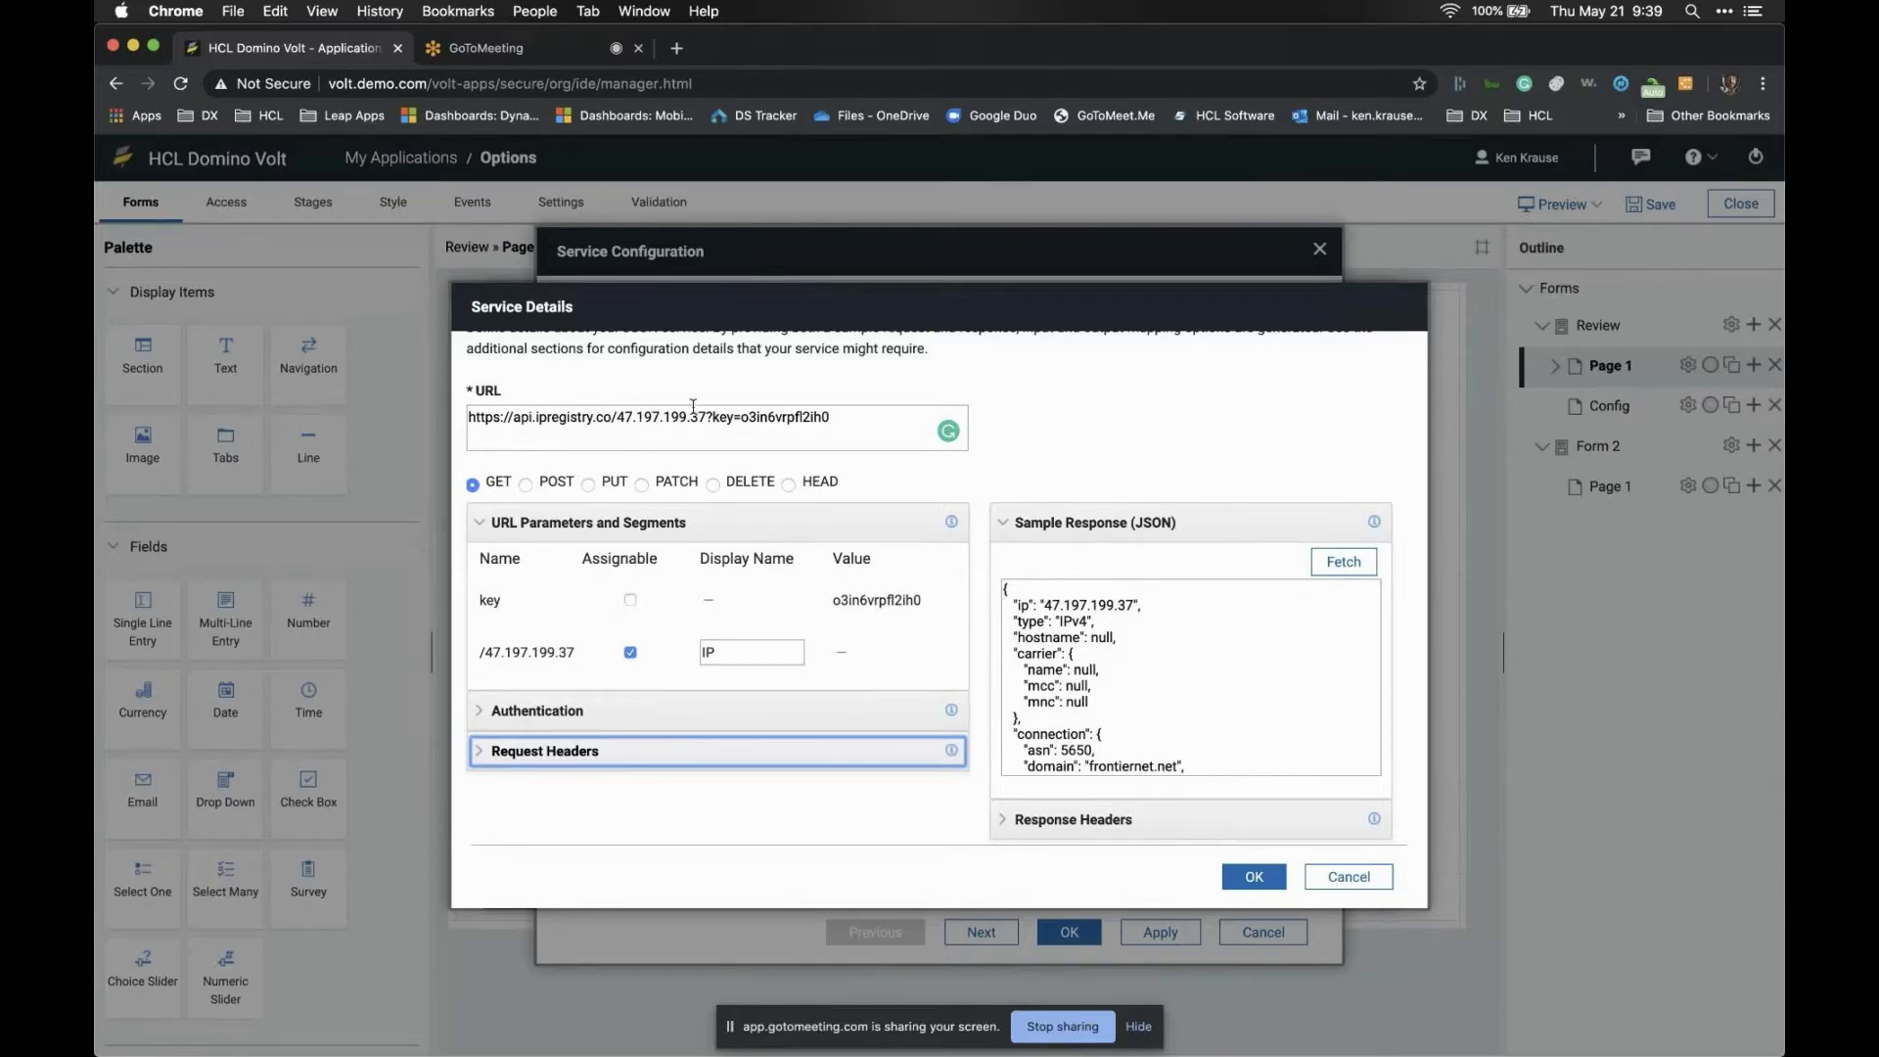
# Toggle the Assignable setting of the key parameter and the IP segment on trial, restore both, and accept the service details
pyautogui.click(630, 599)
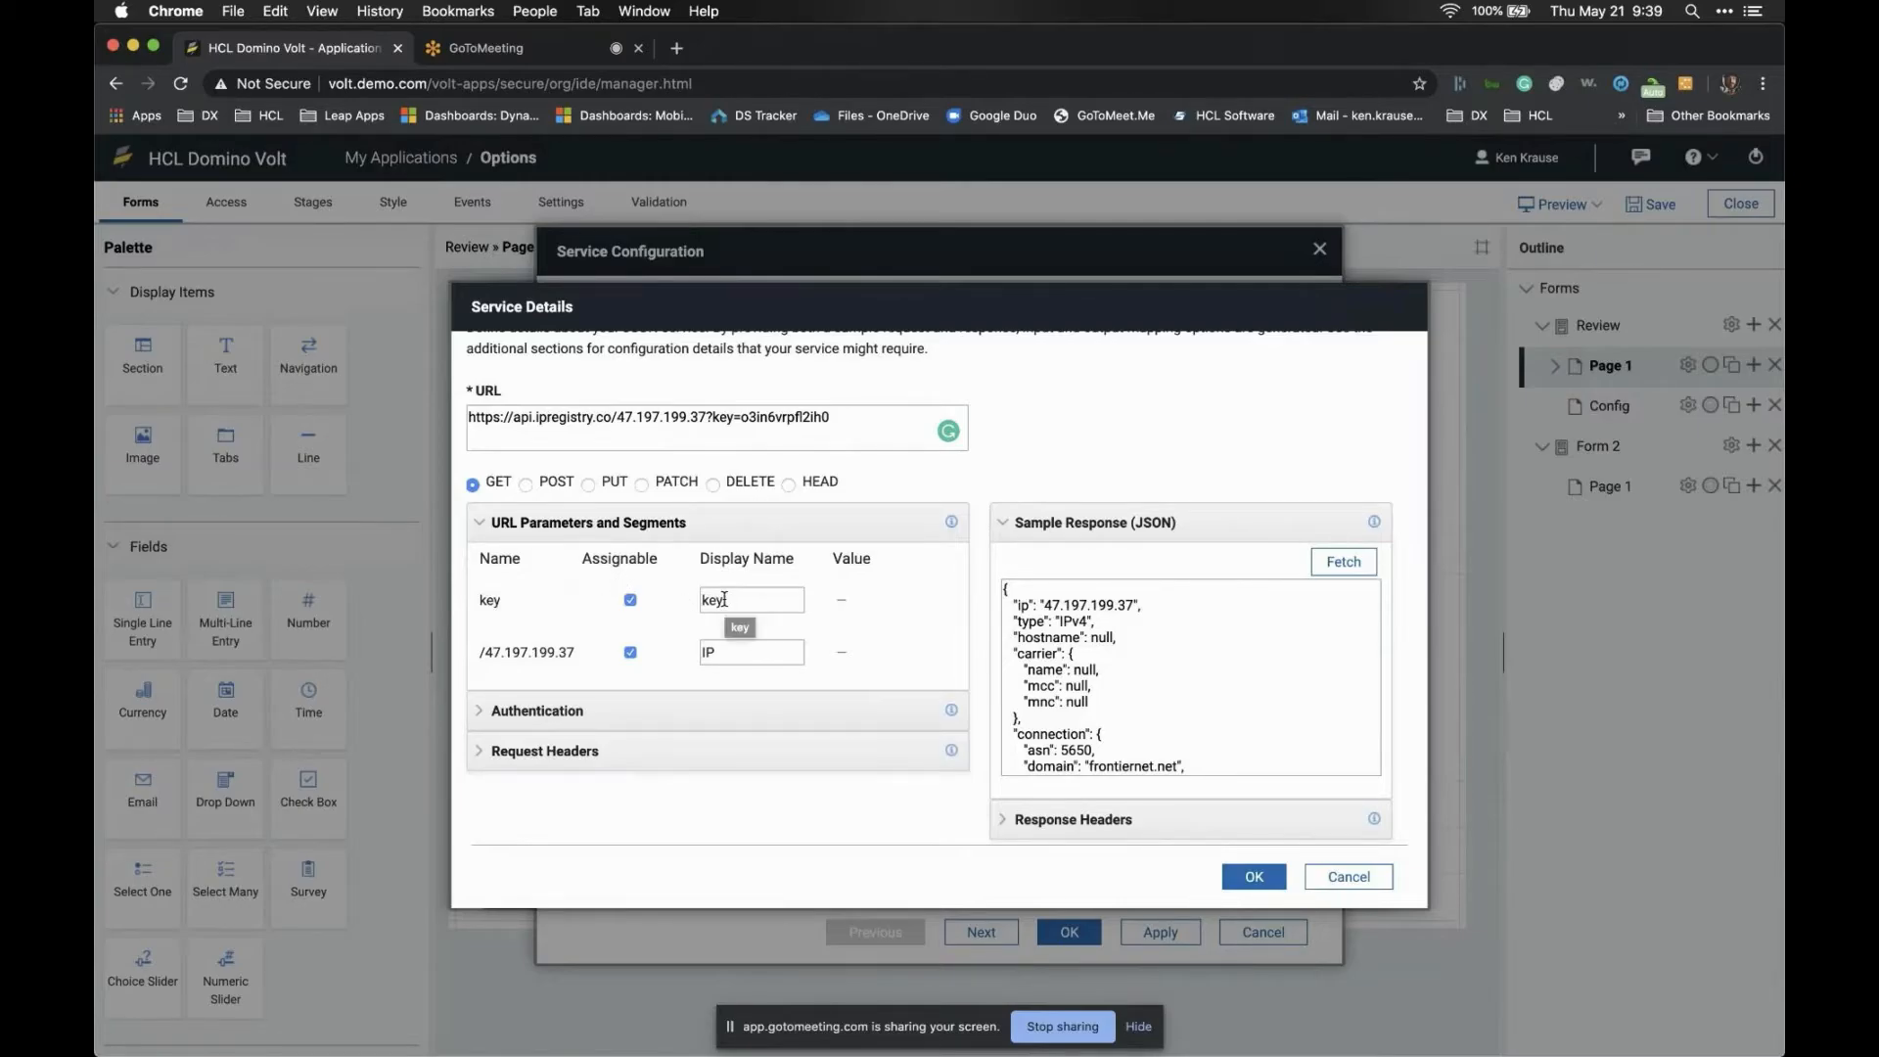
pyautogui.click(630, 600)
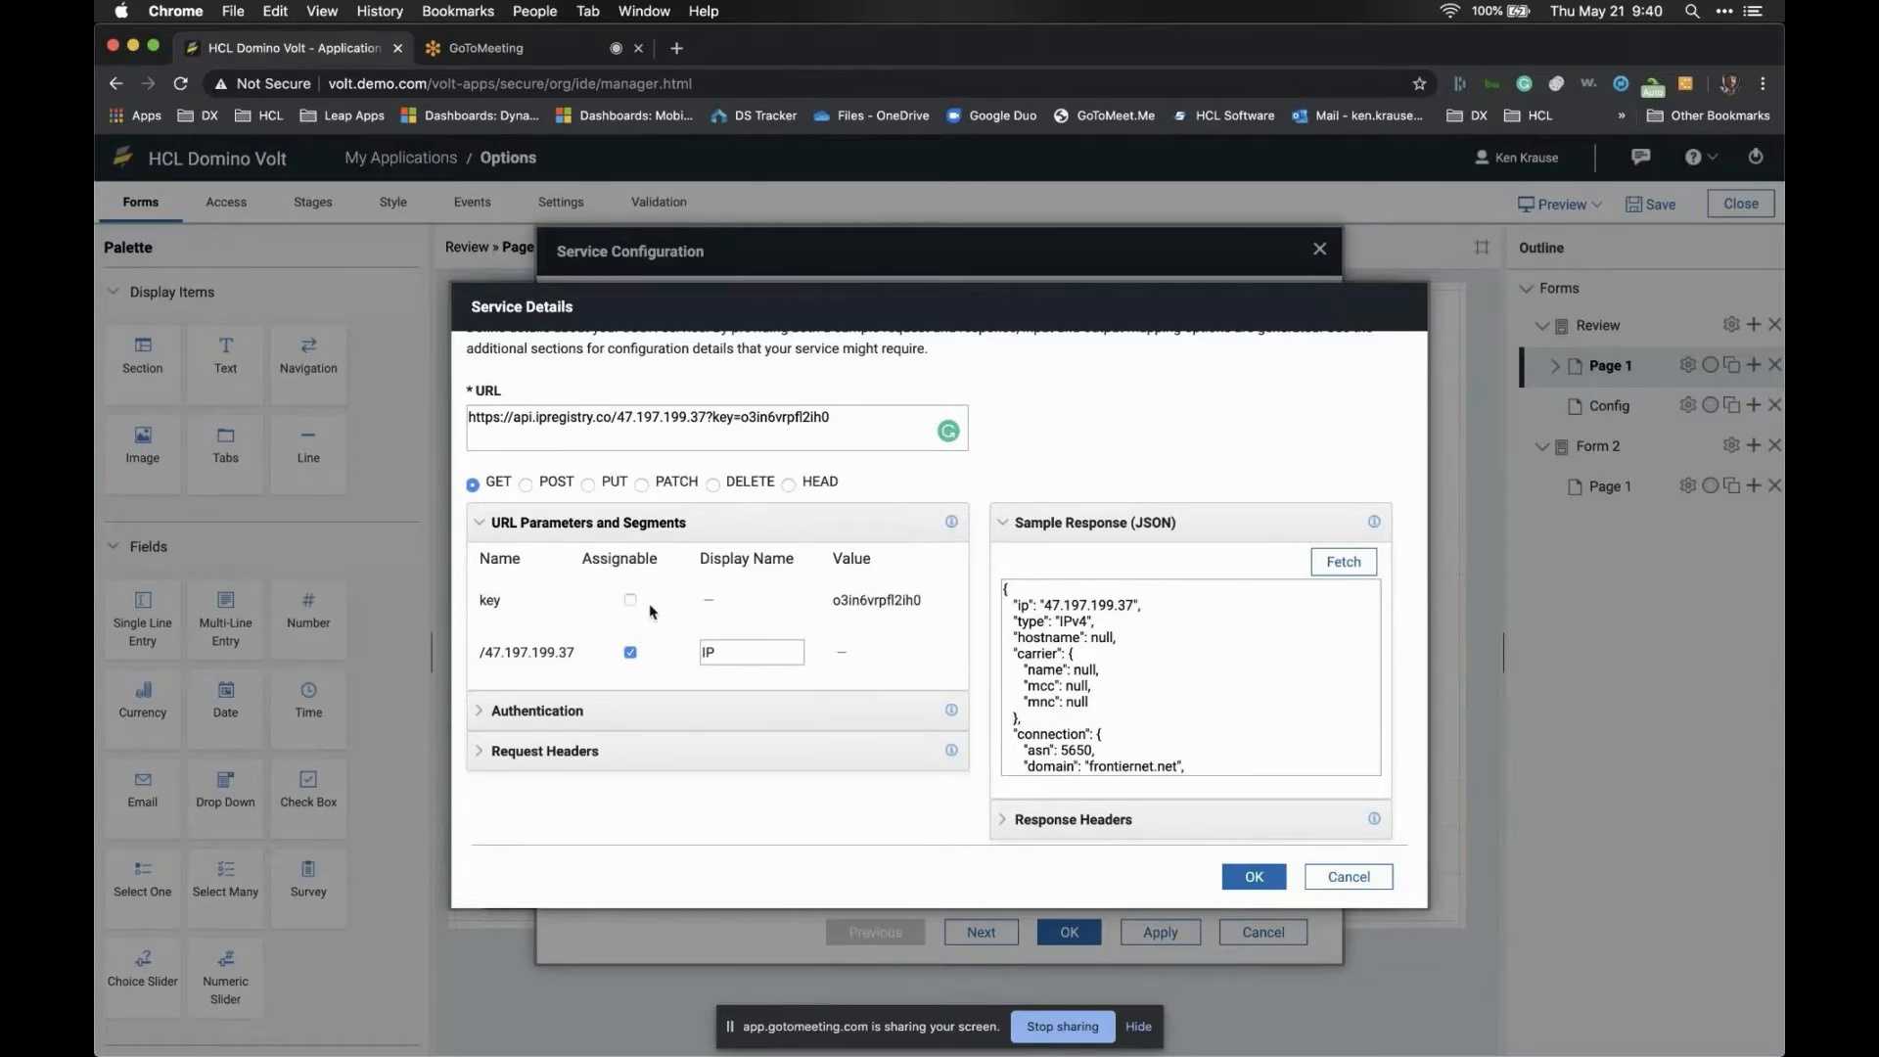
pyautogui.click(630, 652)
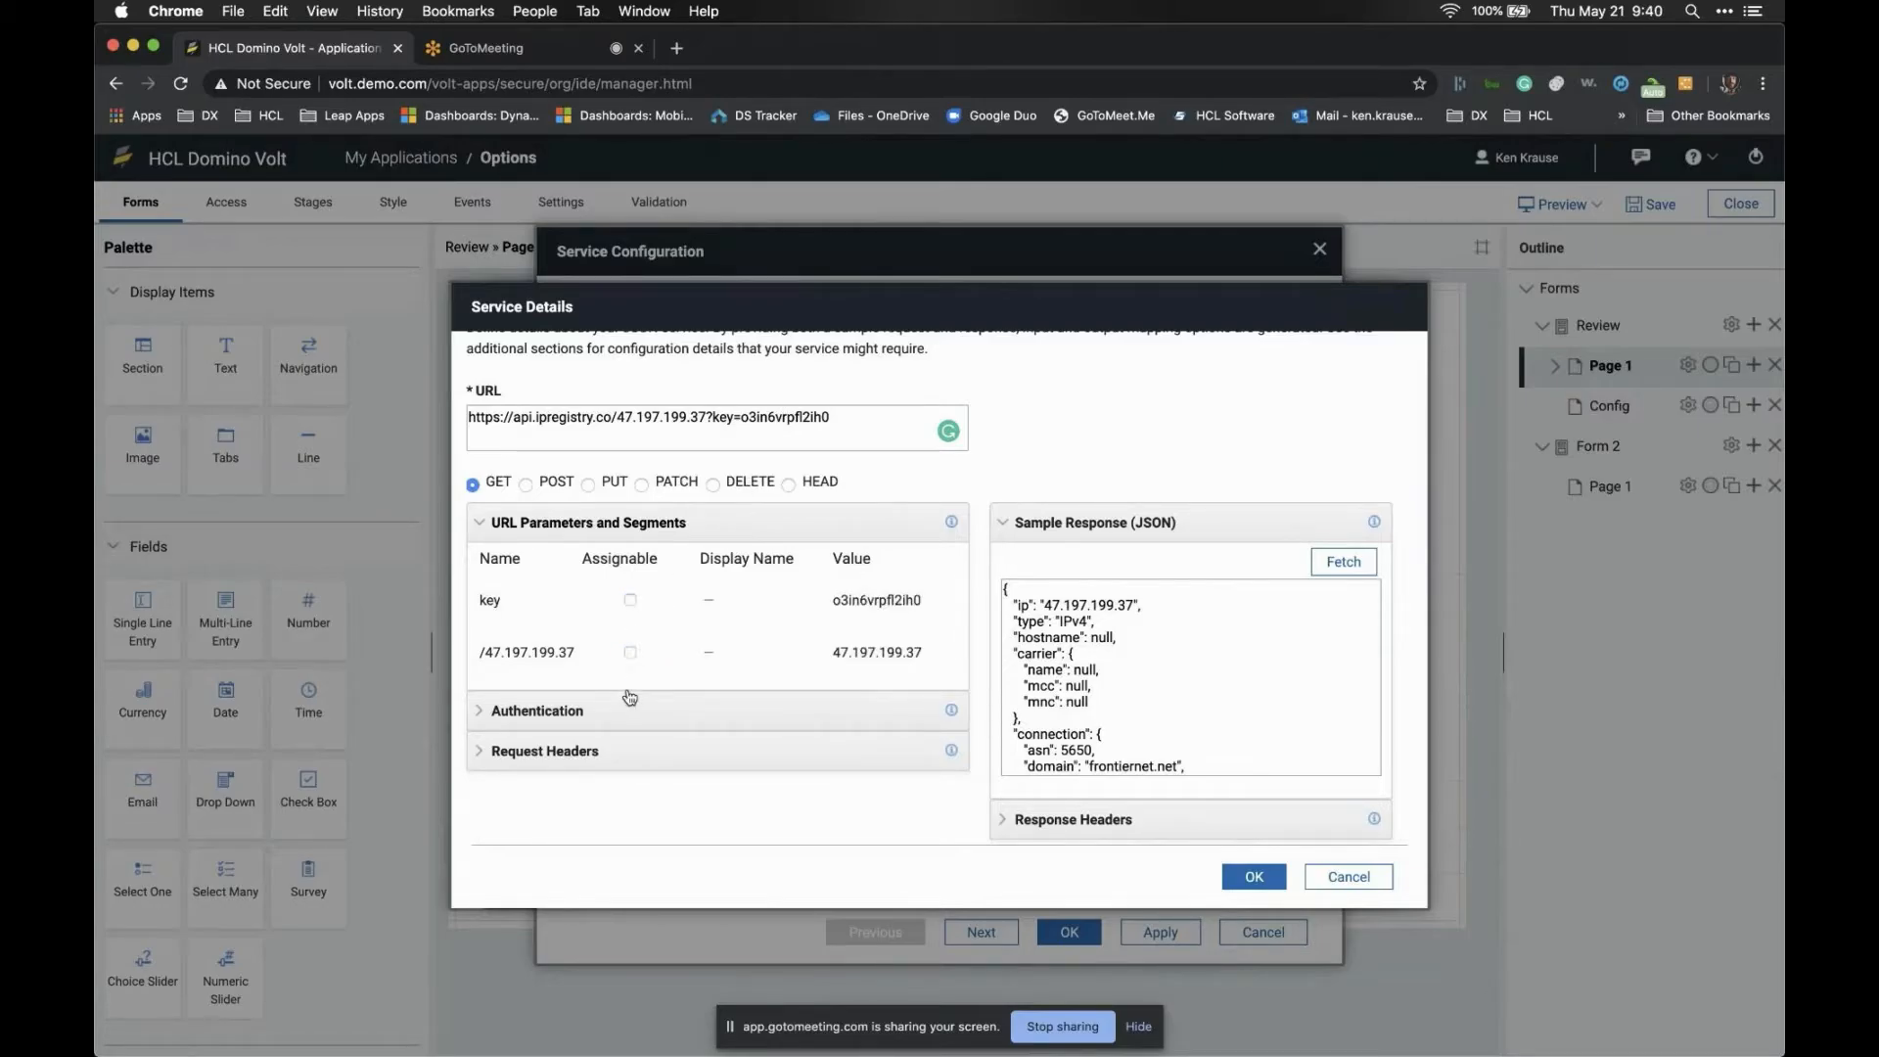
pyautogui.click(630, 651)
pyautogui.click(1246, 877)
# Review the service's input assignments, expanding Page 1 and Get Country Info to locate the IPAddress source field
pyautogui.click(986, 931)
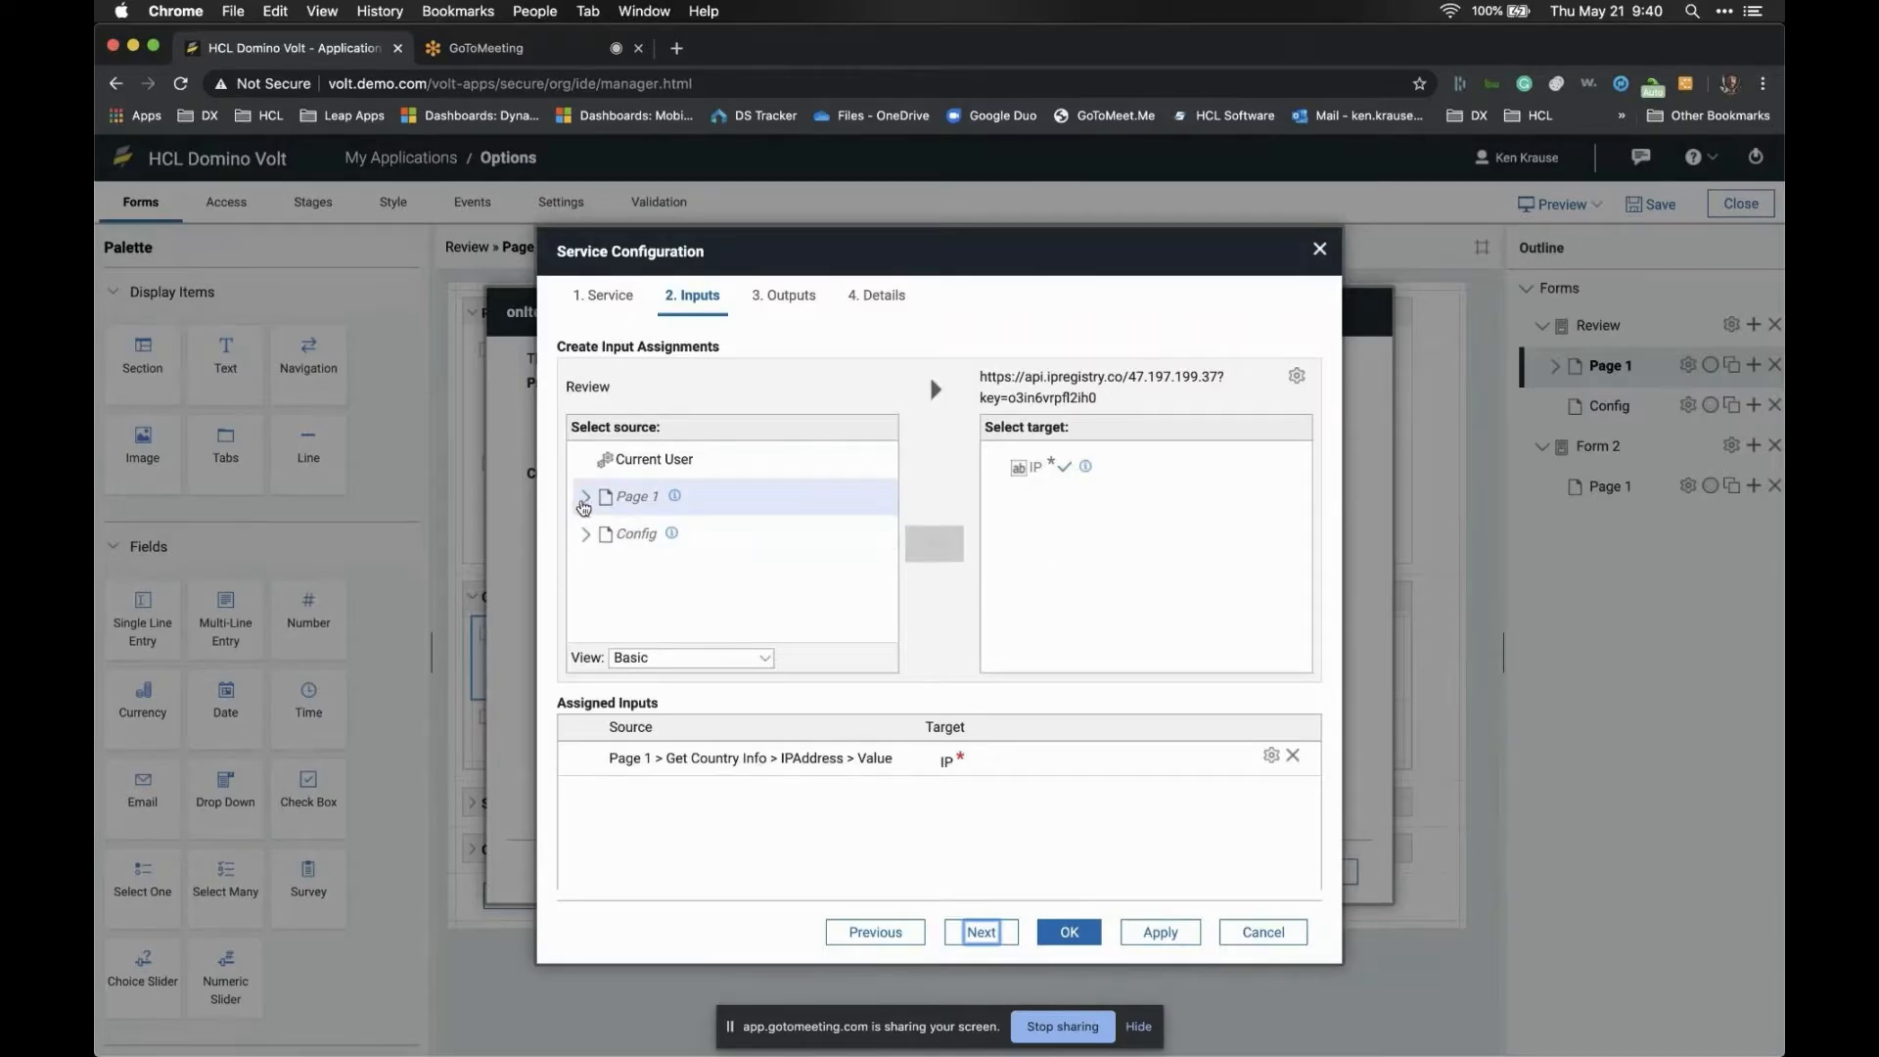
pyautogui.click(585, 501)
pyautogui.click(598, 570)
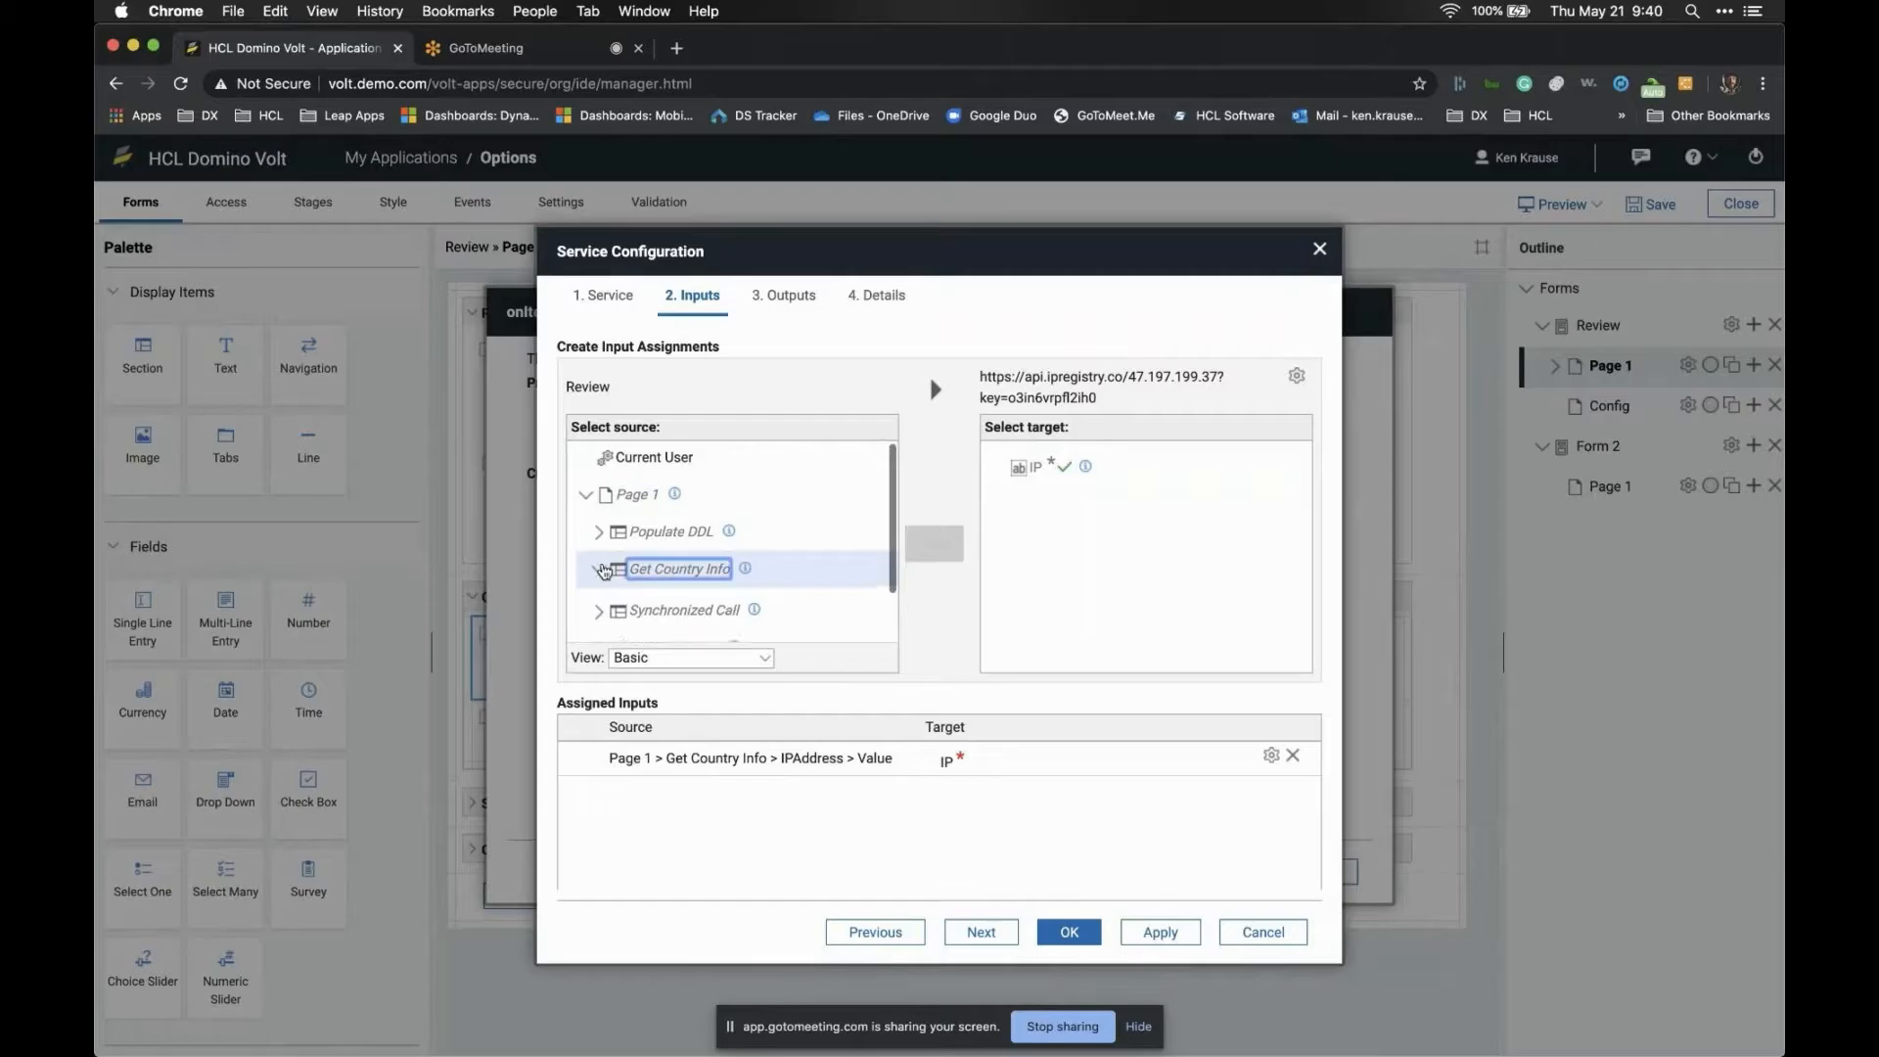
pyautogui.click(604, 566)
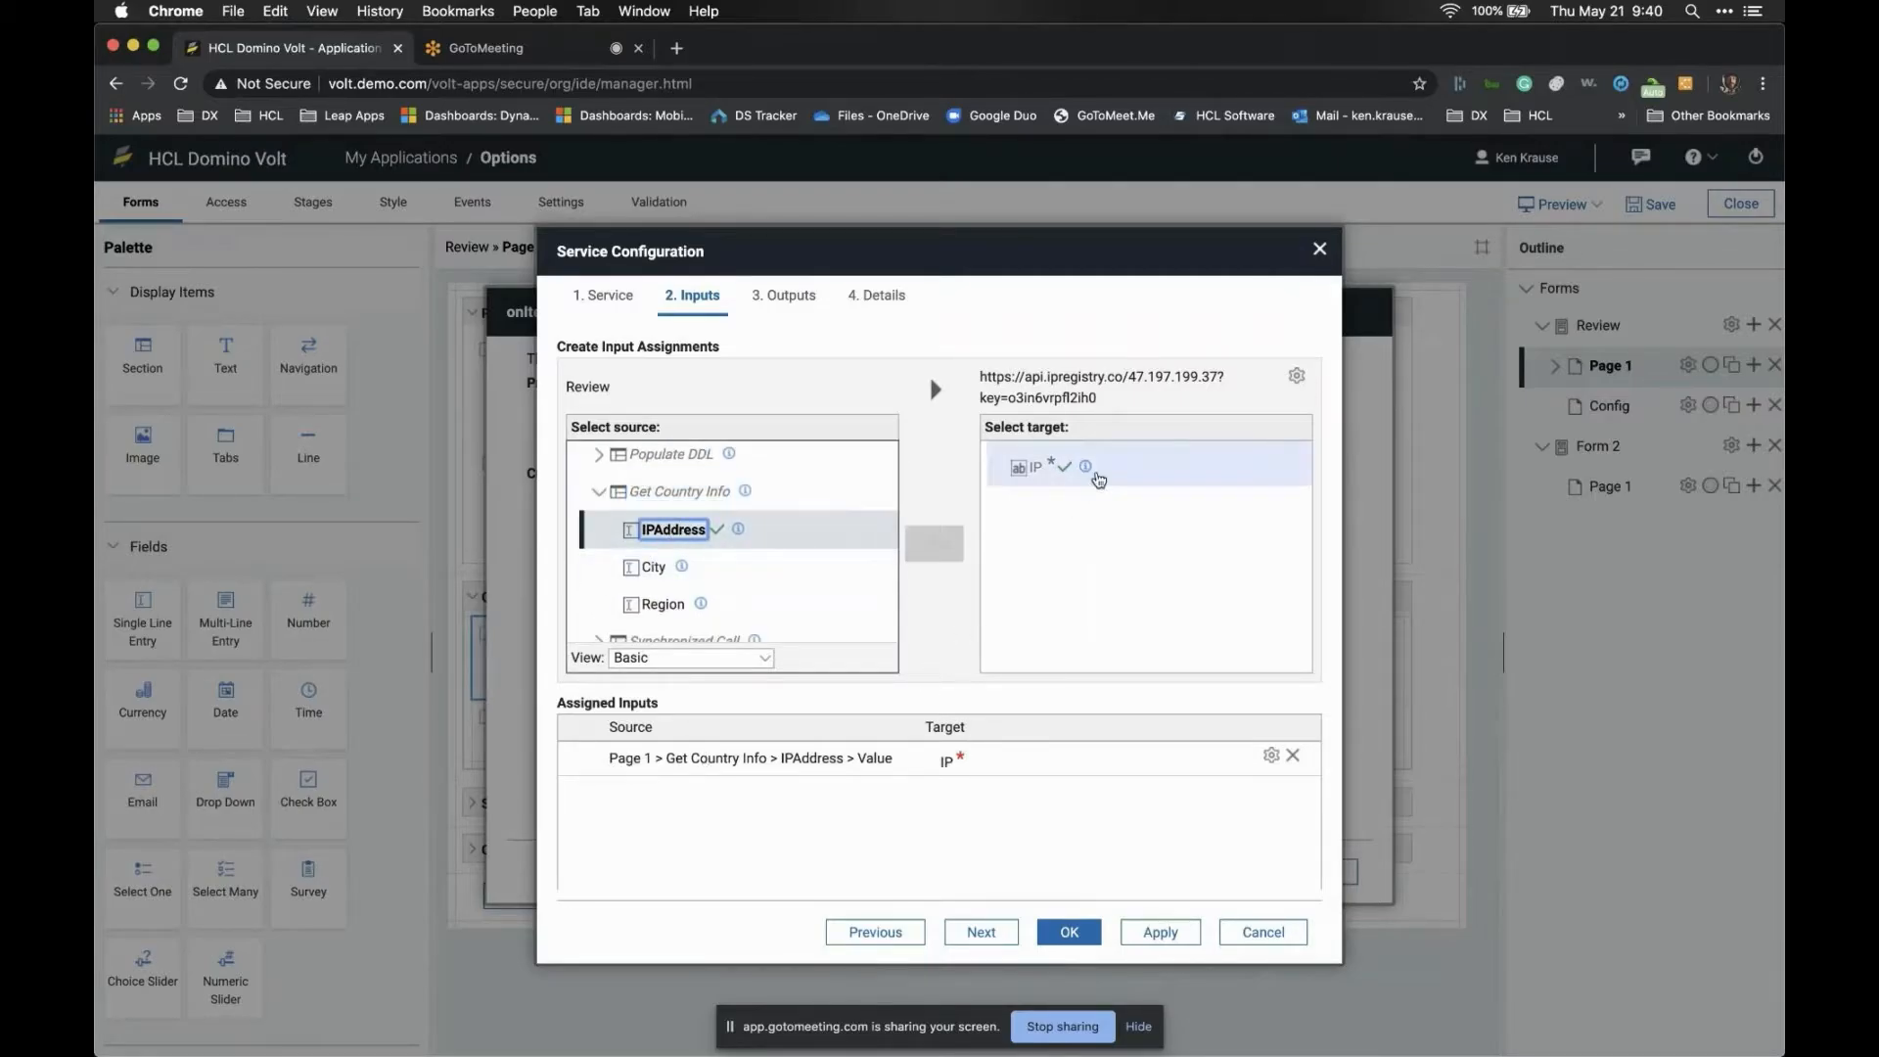
# Review the service's output assignments and look through the available response attributes offered as sources
pyautogui.click(993, 930)
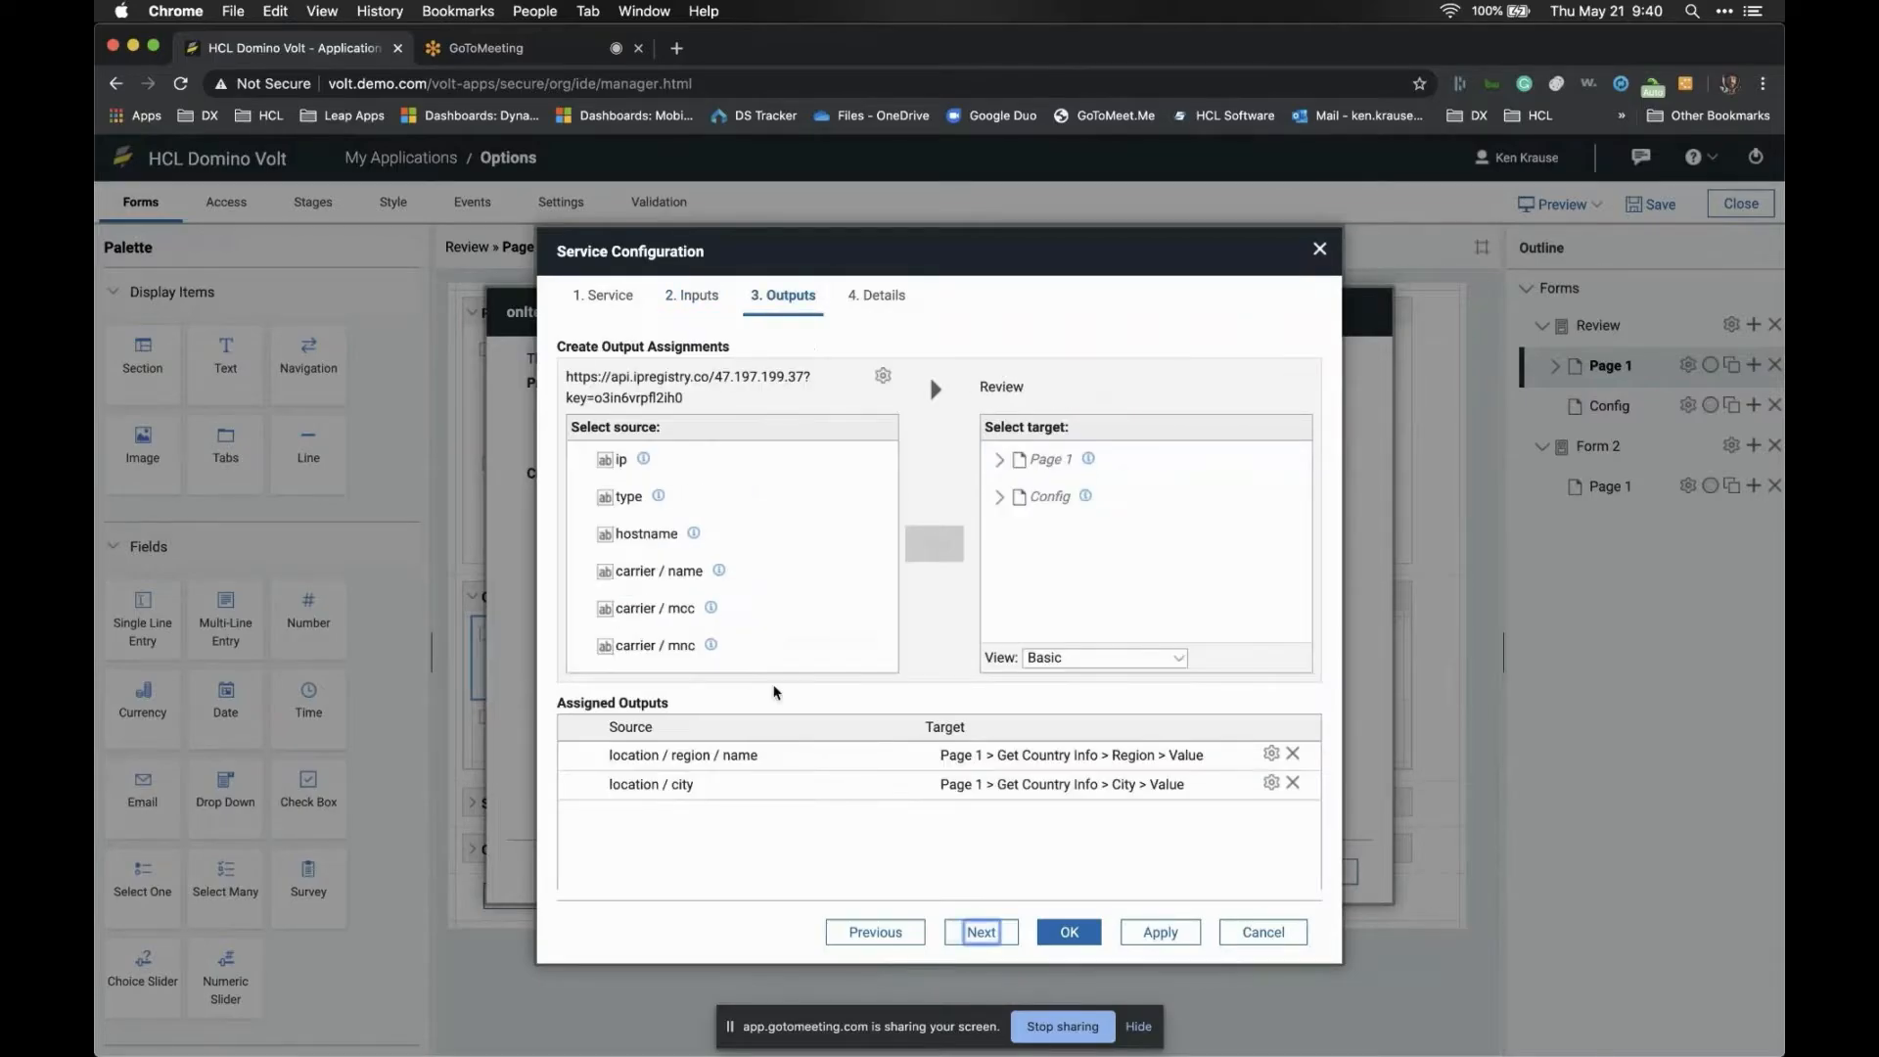
pyautogui.scroll(-15, 663, 578)
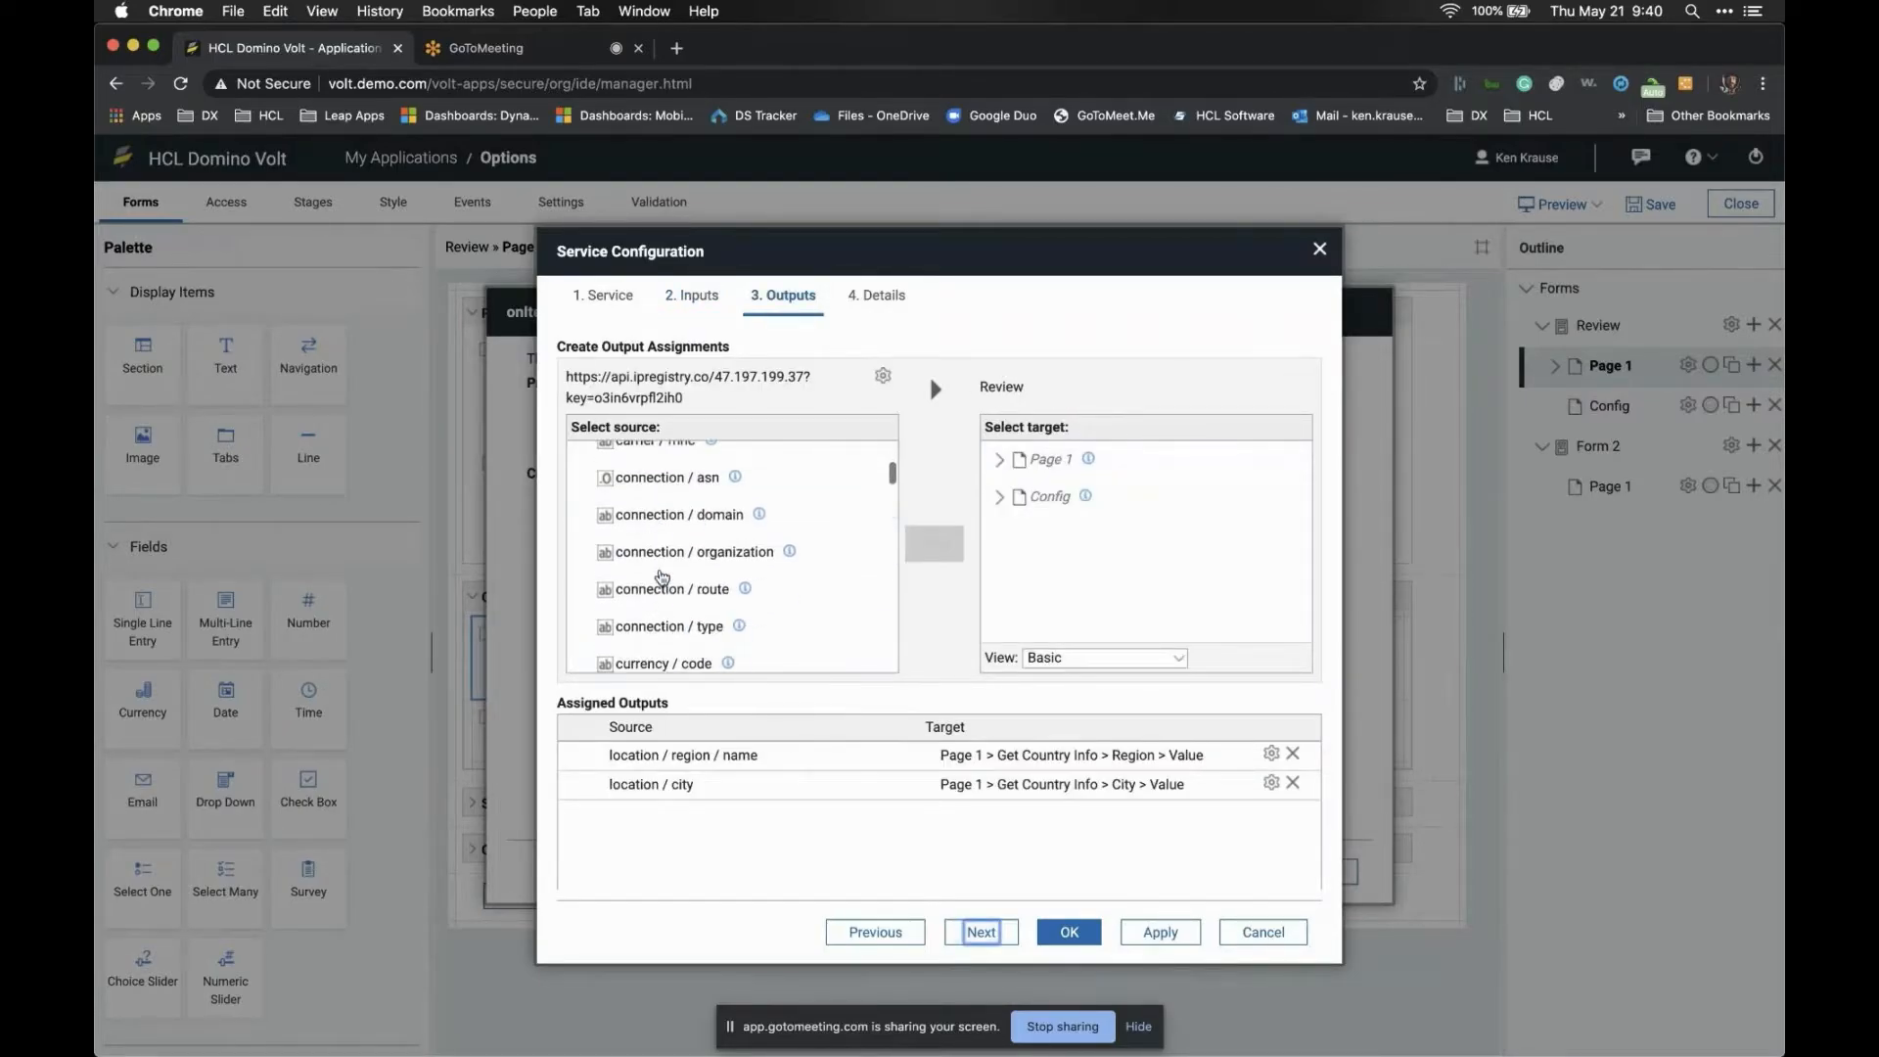
pyautogui.scroll(-15, 662, 578)
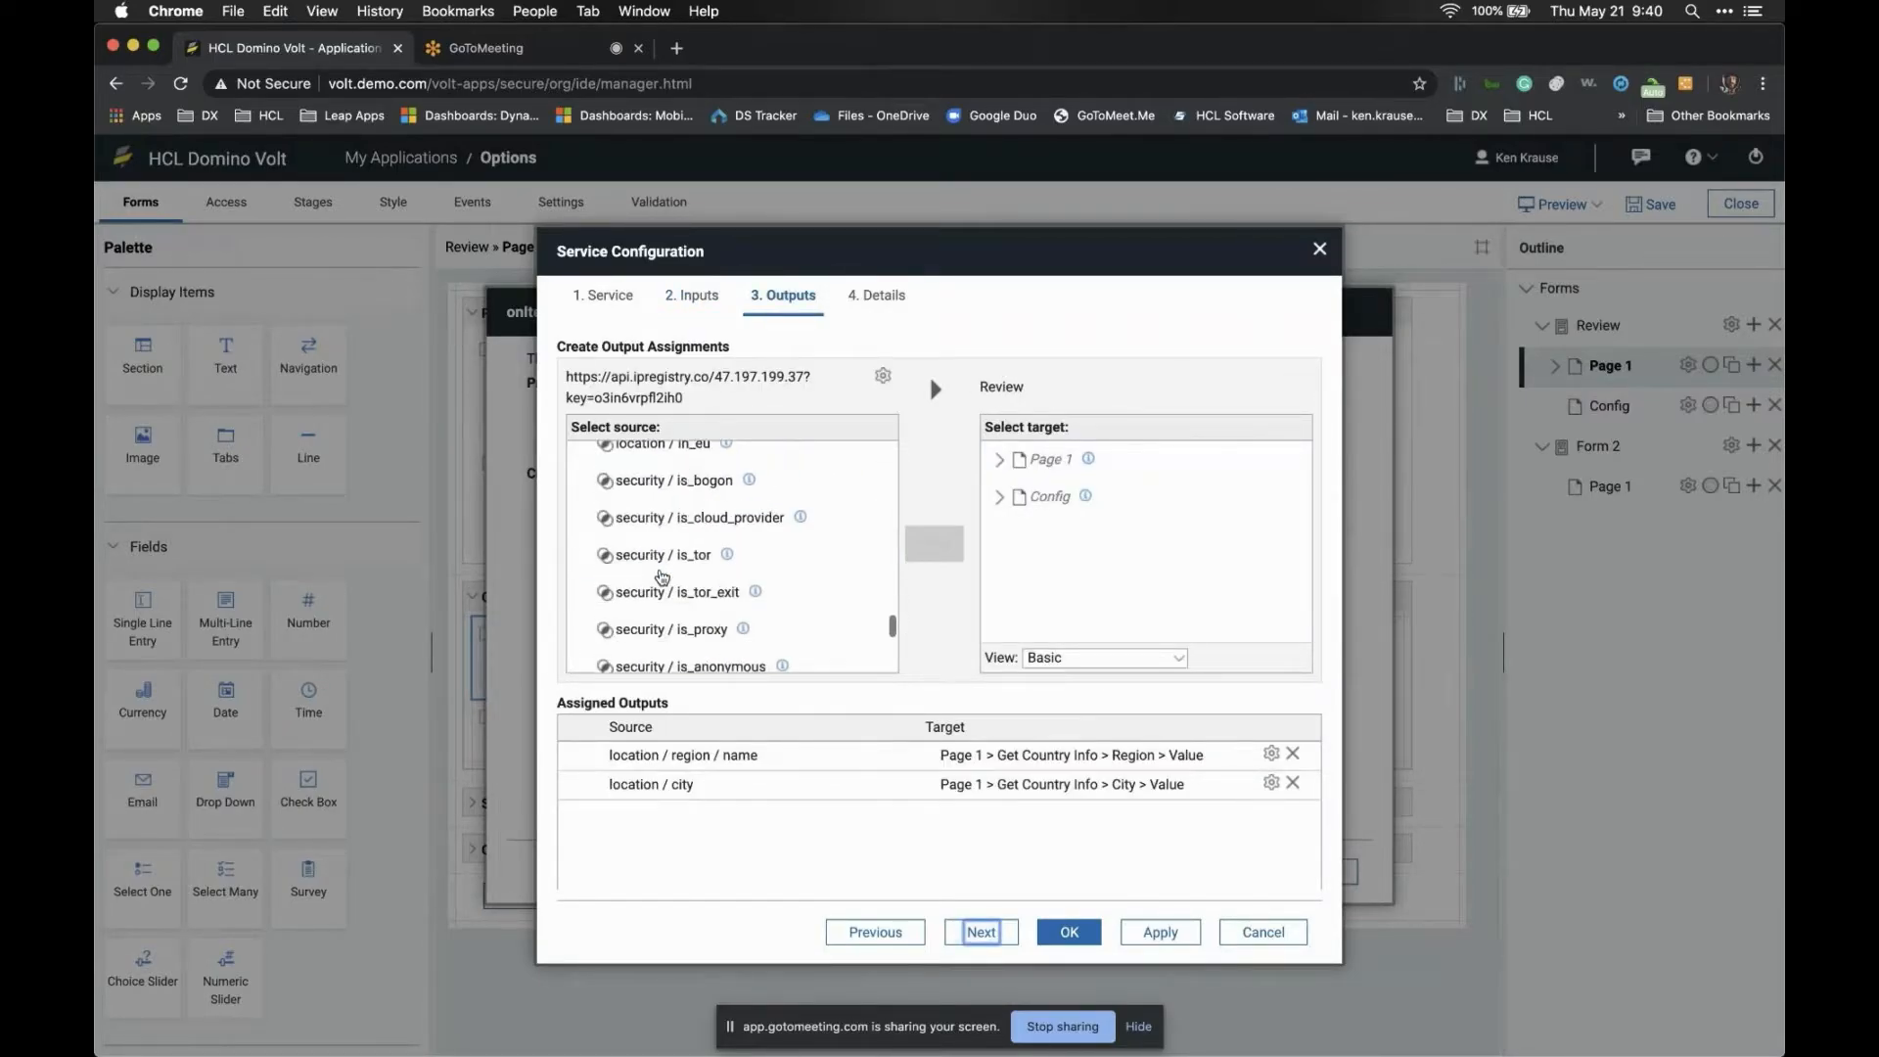
pyautogui.scroll(12, 663, 577)
pyautogui.scroll(6, 662, 577)
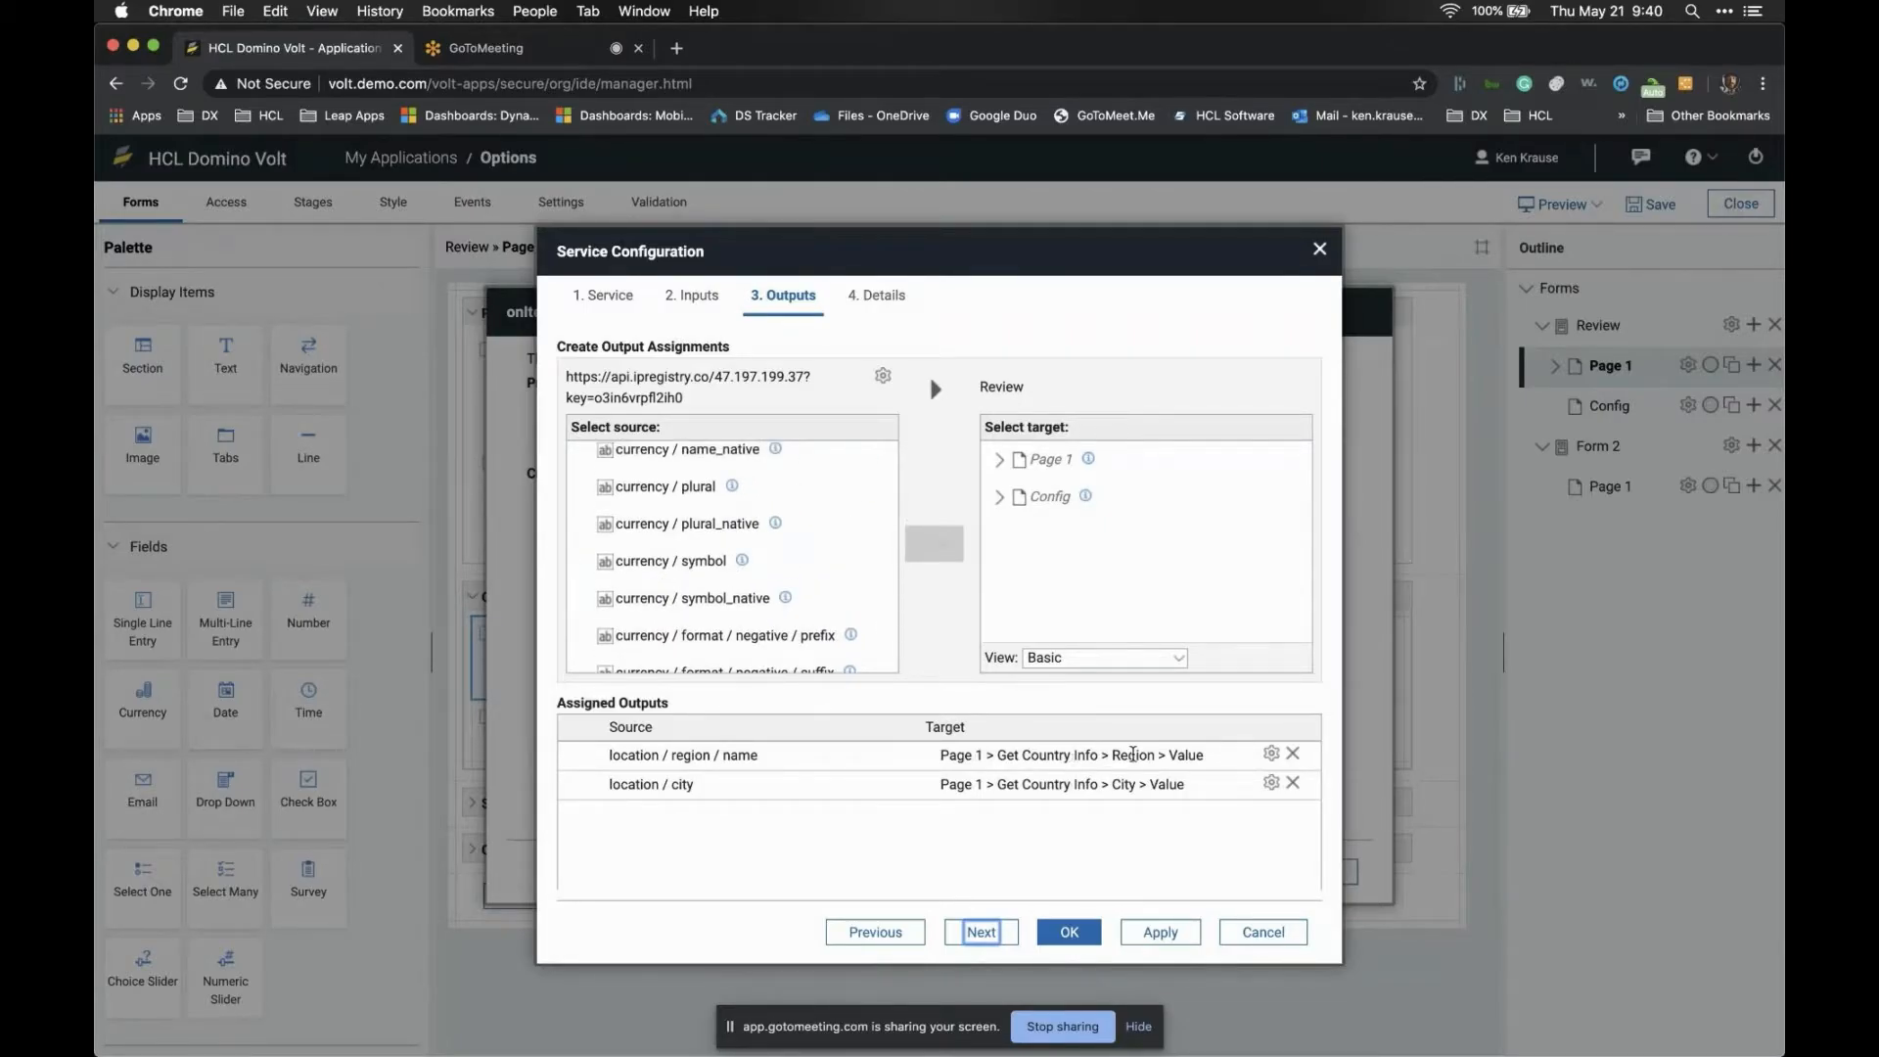
pyautogui.scroll(-5, 692, 600)
# View the service configuration's title and ID details, then accept the configuration, the onItemChange event and the IPAddress properties
pyautogui.click(991, 931)
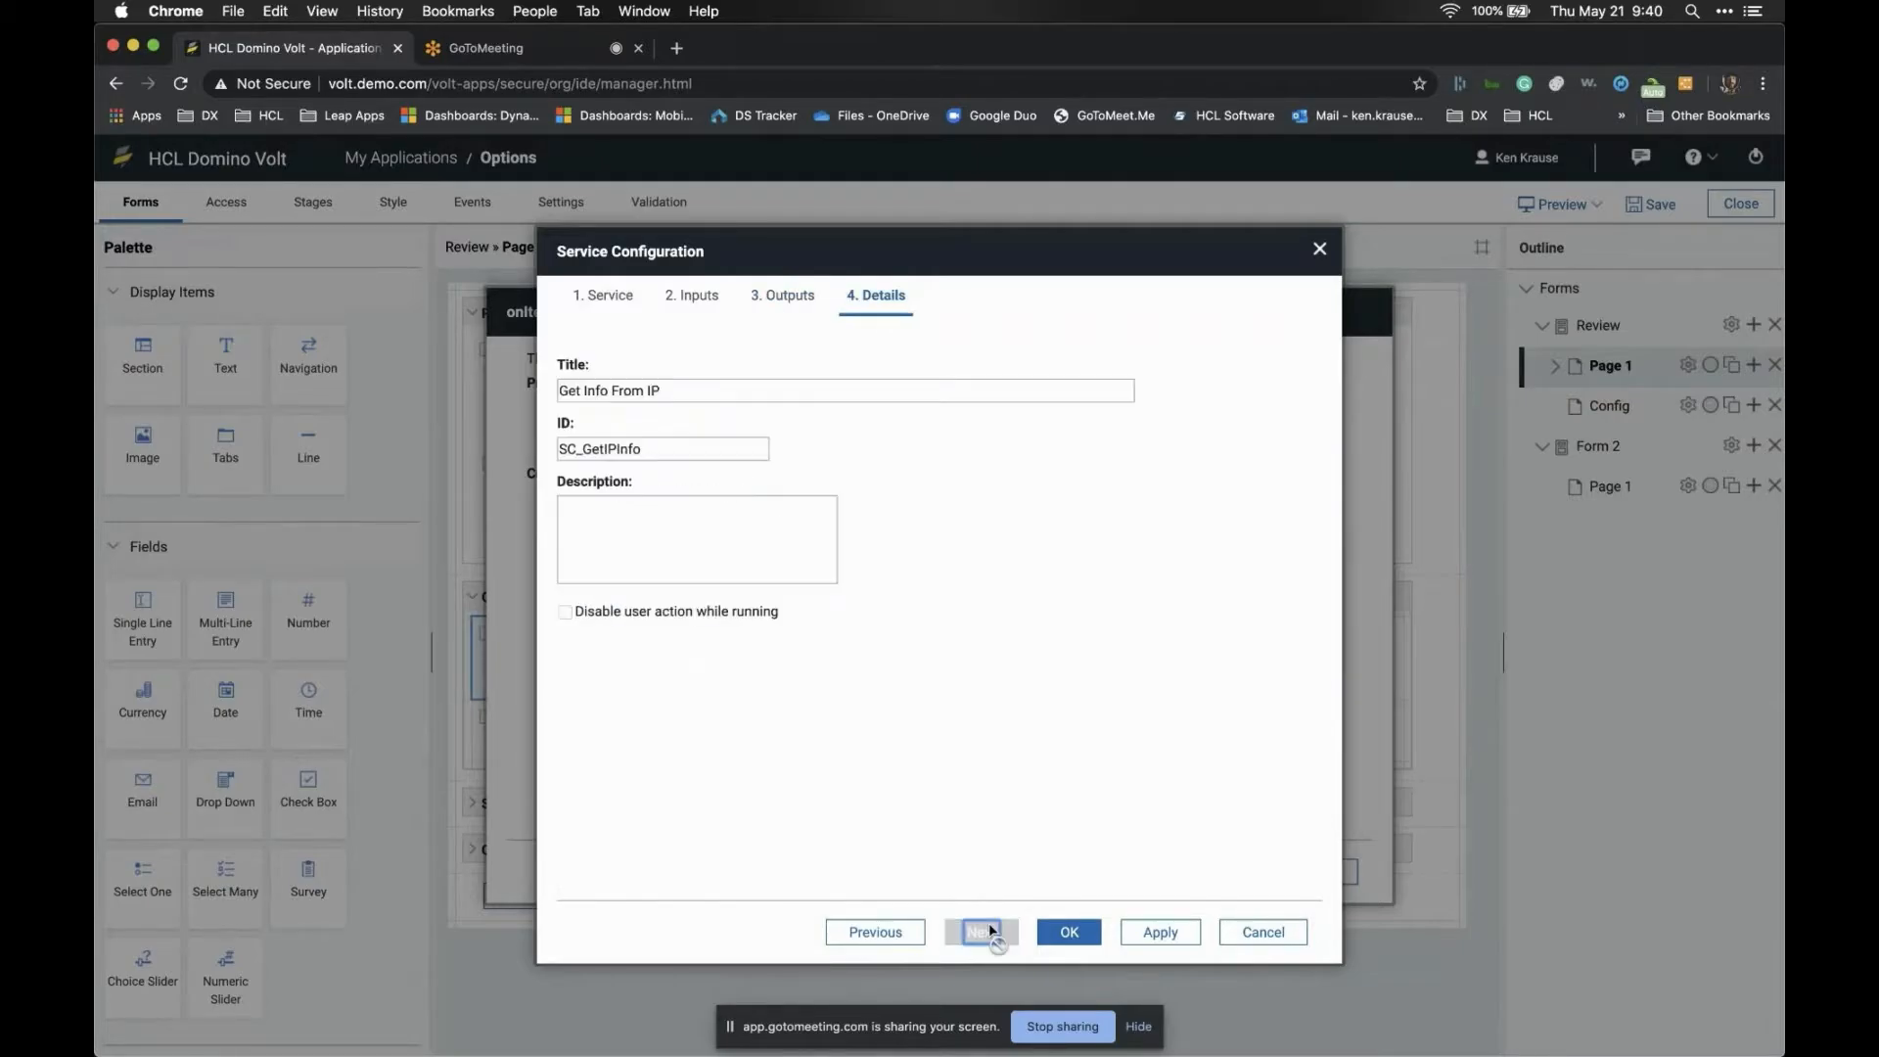
pyautogui.click(1067, 932)
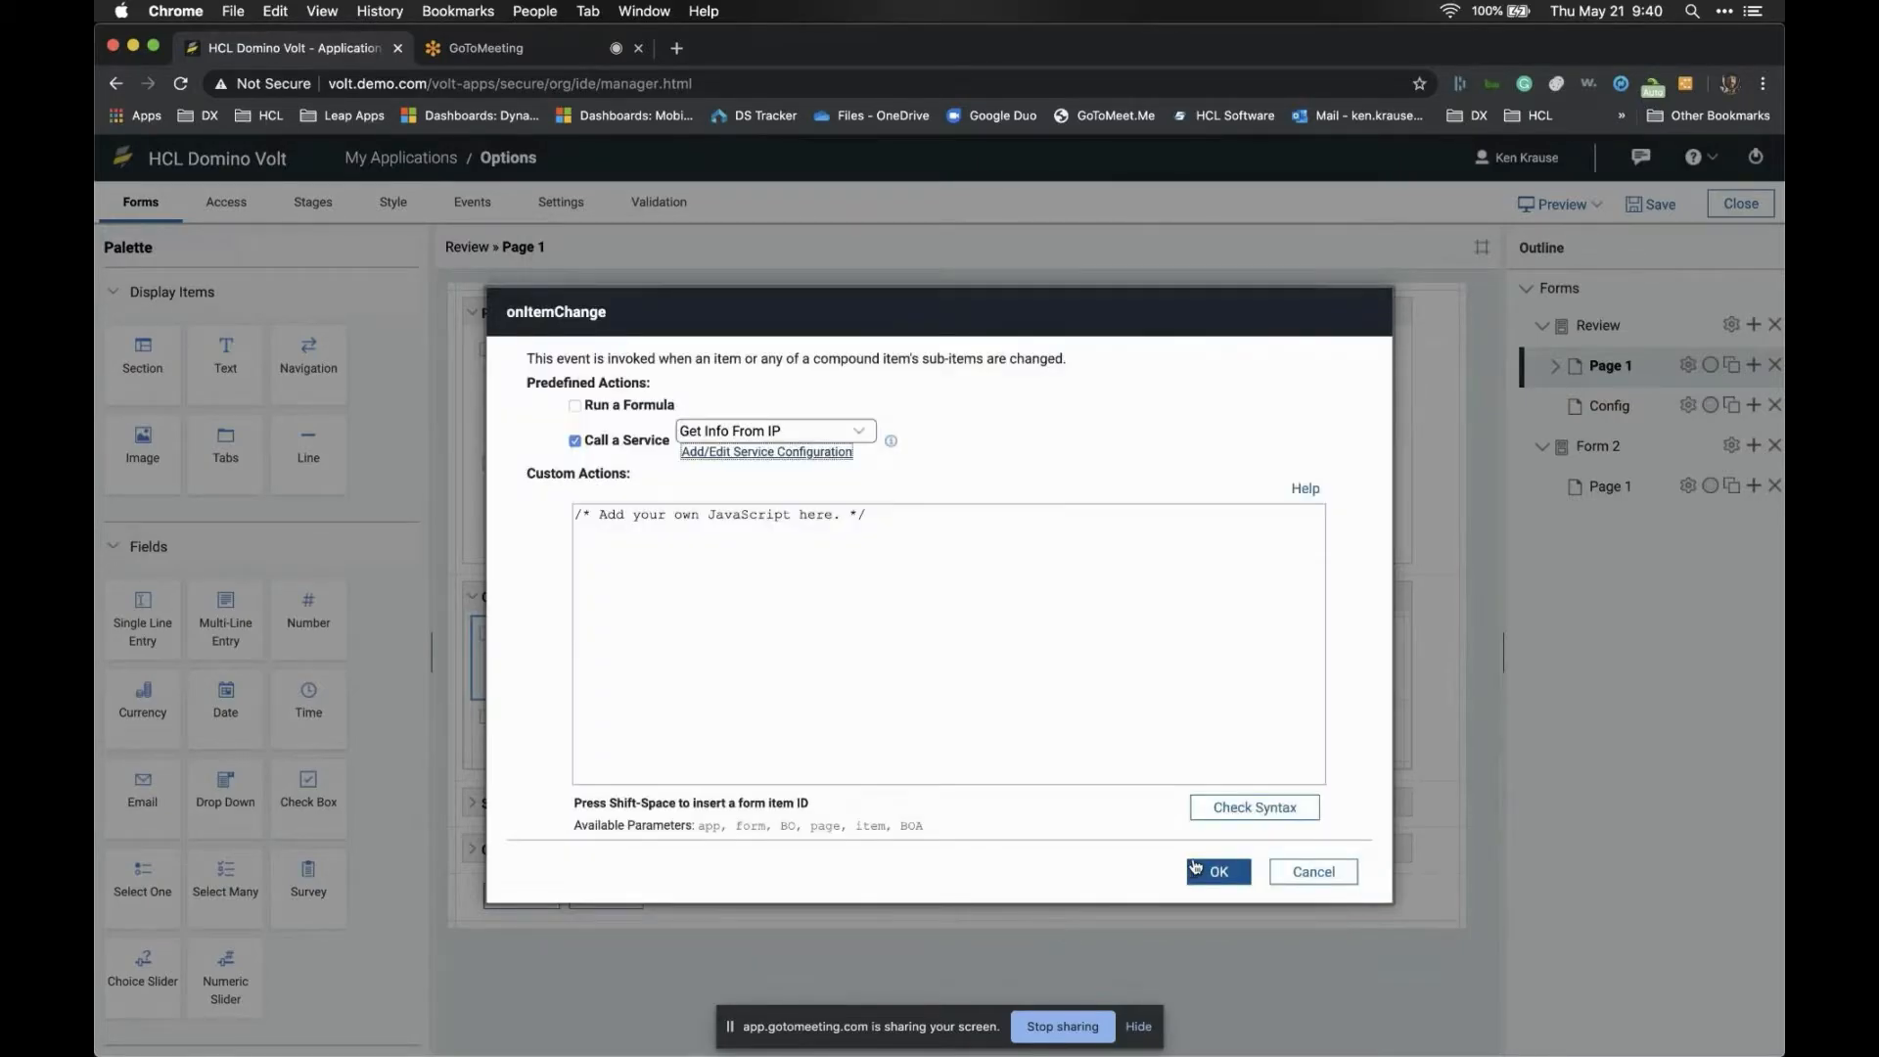
pyautogui.click(1218, 870)
pyautogui.click(1045, 847)
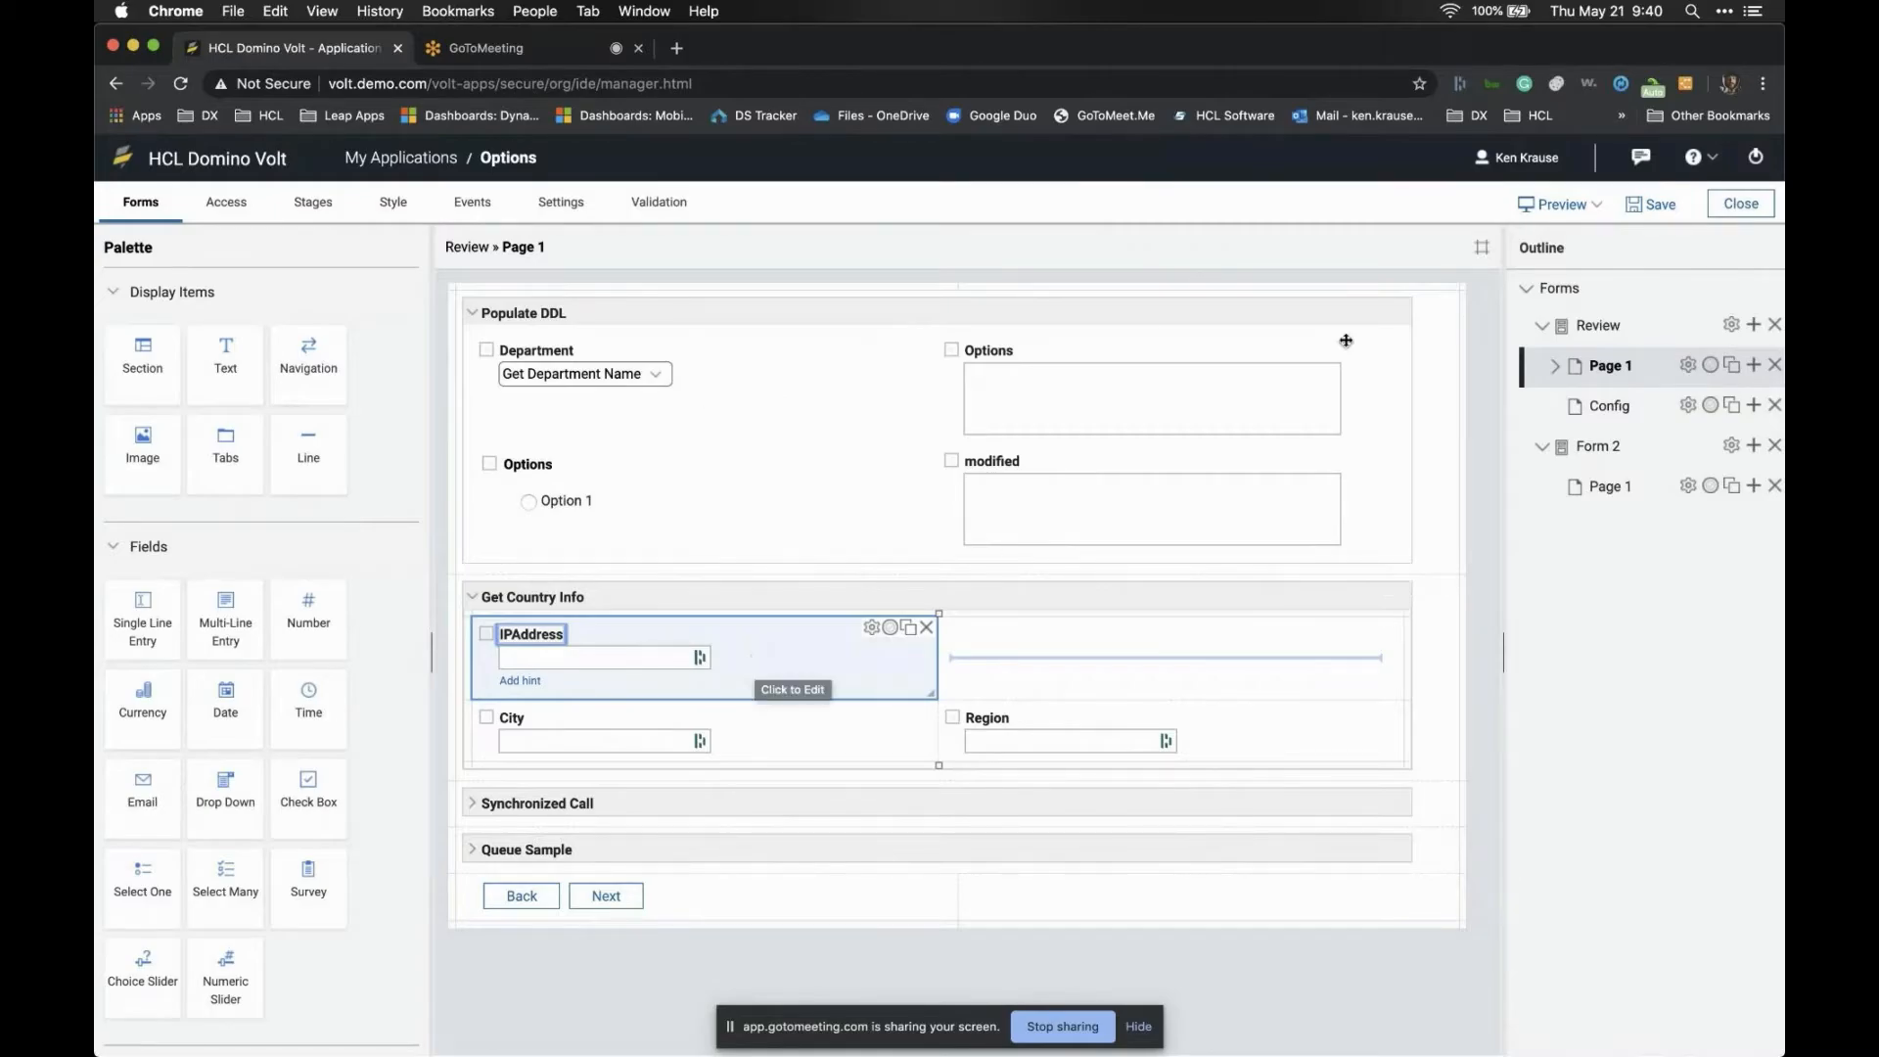
# Preview the Review form, inspect the IPAddress, City and Region values under Get Country Info, and close the preview
pyautogui.click(1558, 204)
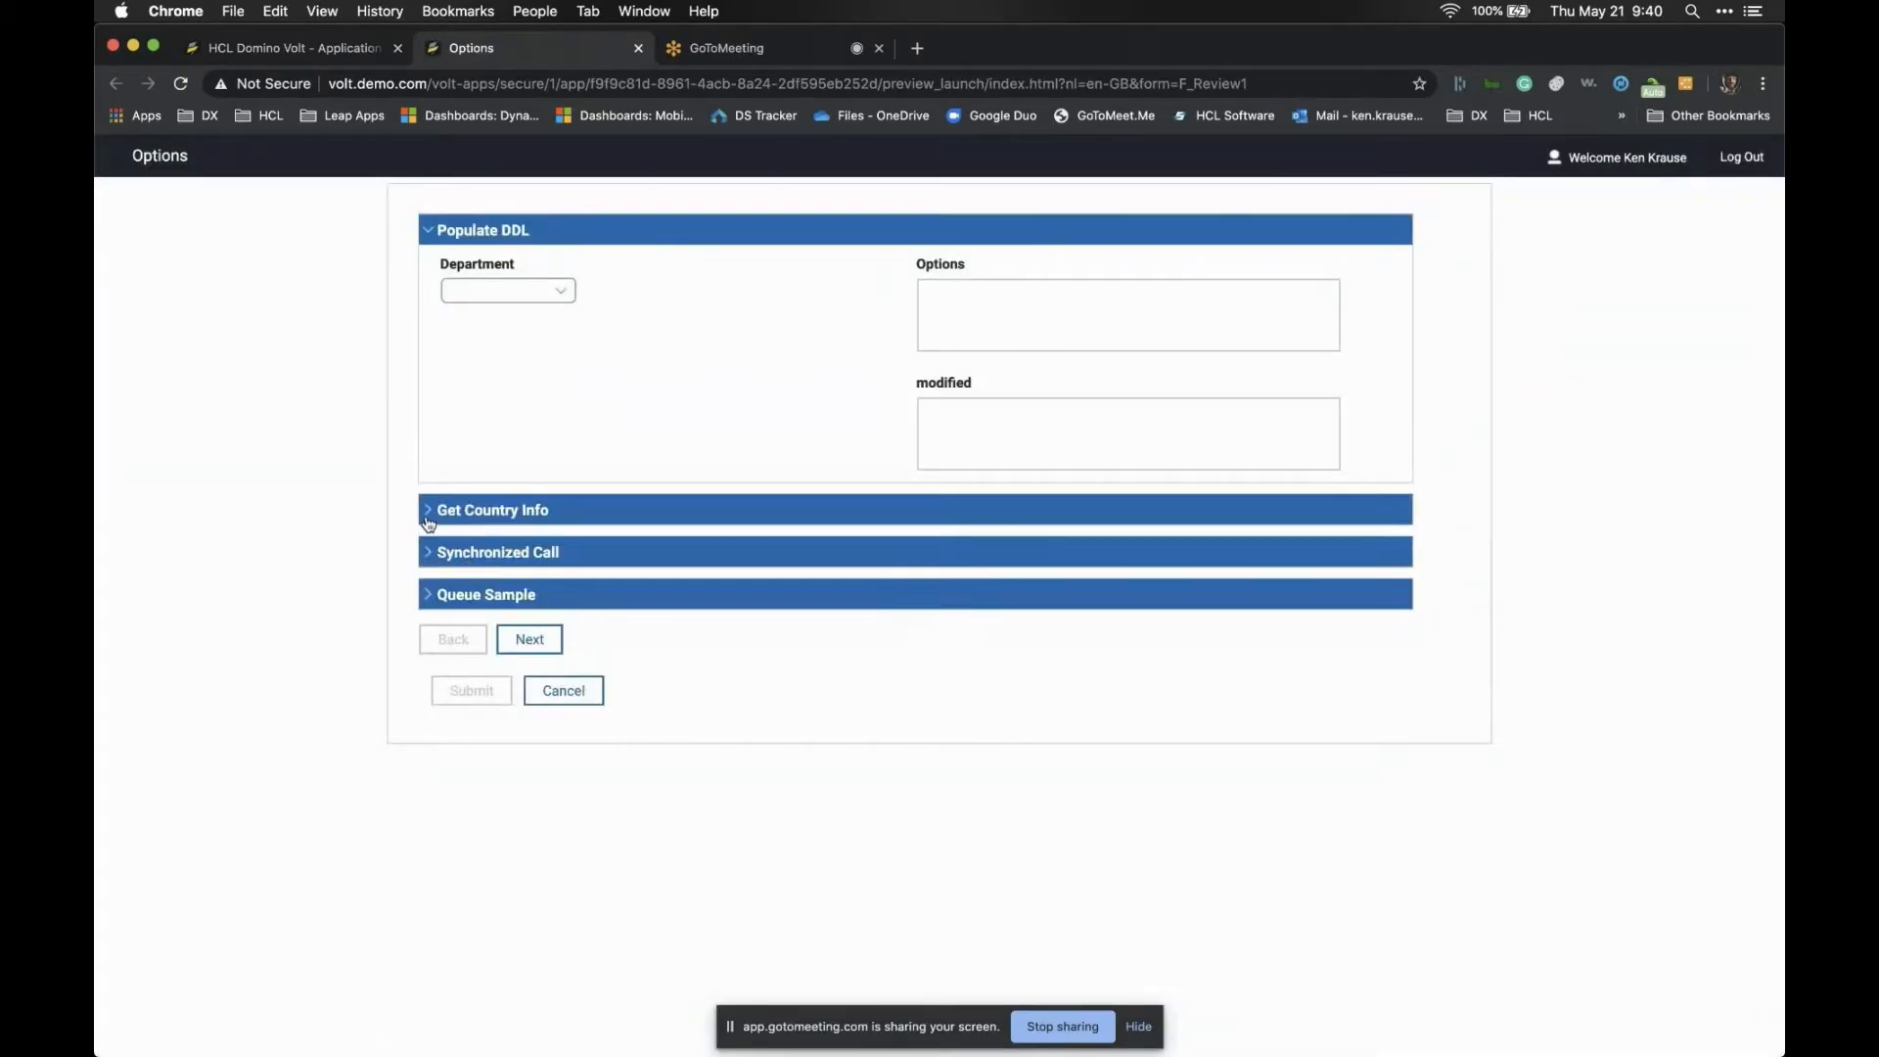
pyautogui.click(457, 509)
pyautogui.click(513, 577)
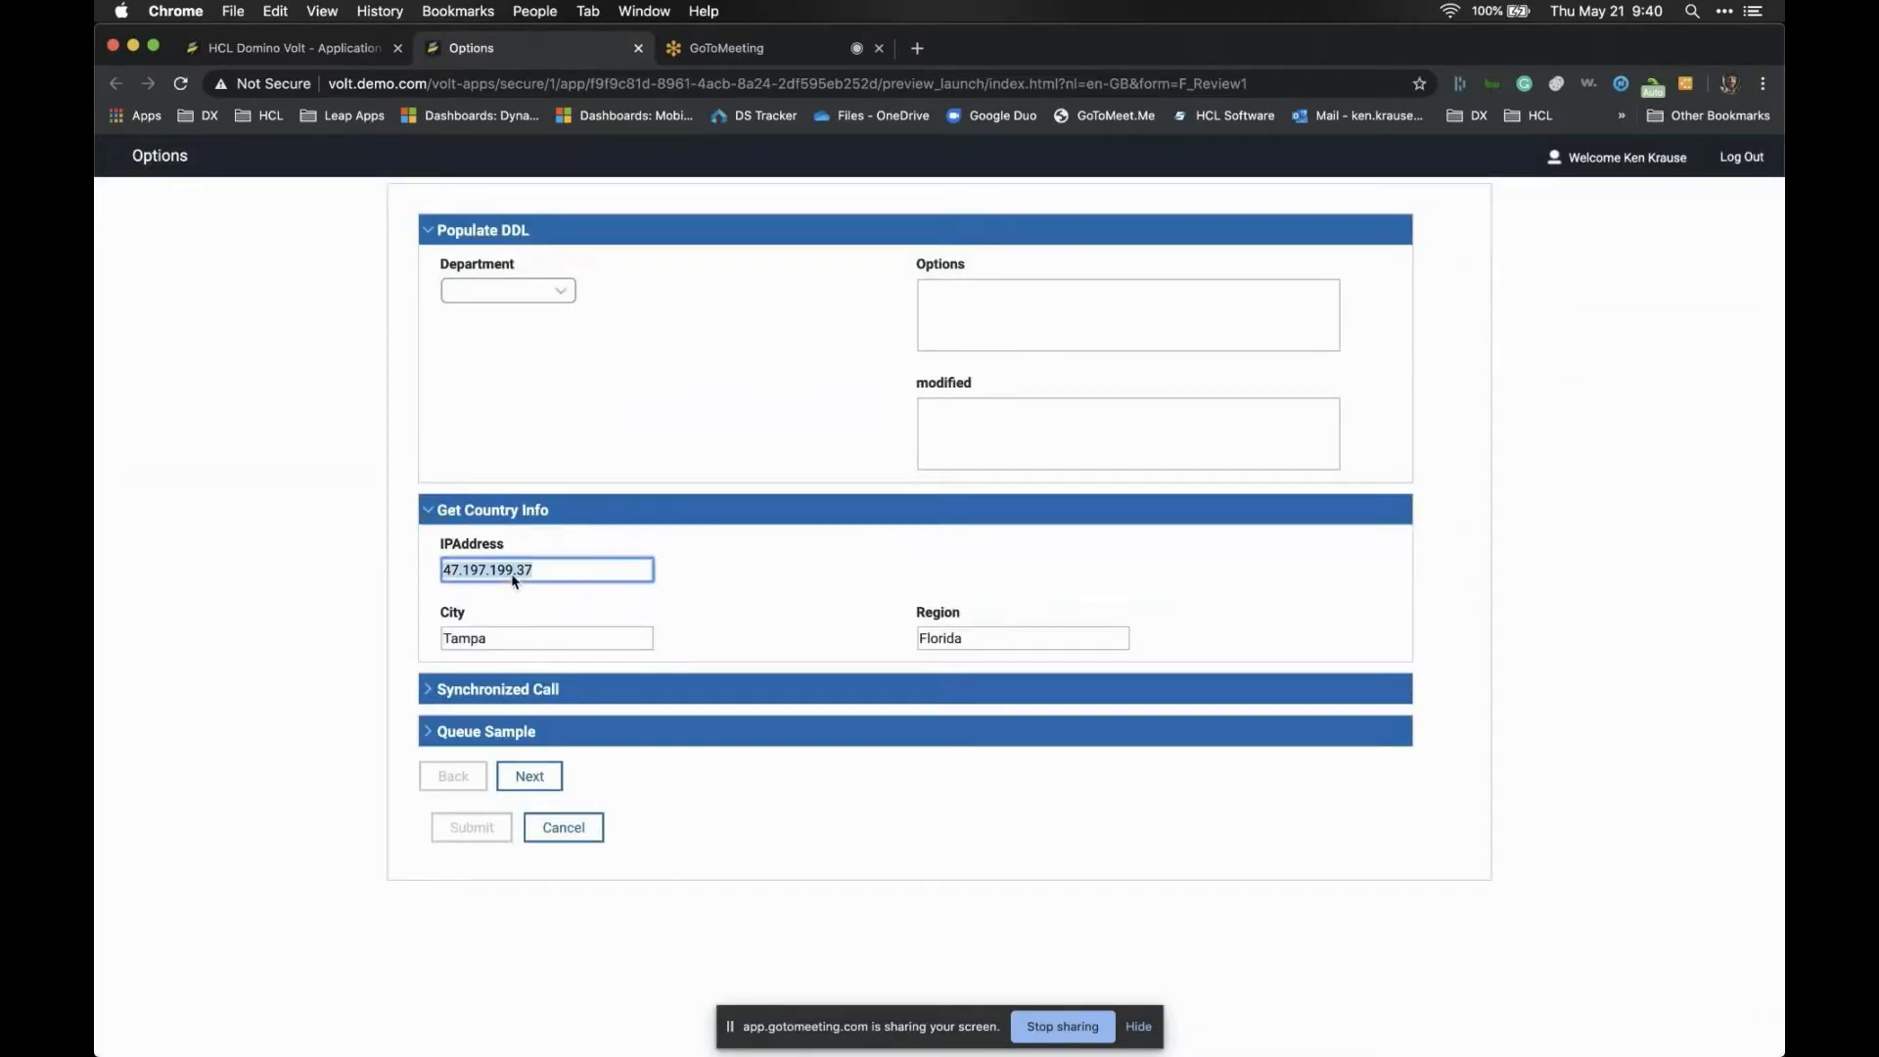
pyautogui.click(507, 639)
pyautogui.click(1023, 644)
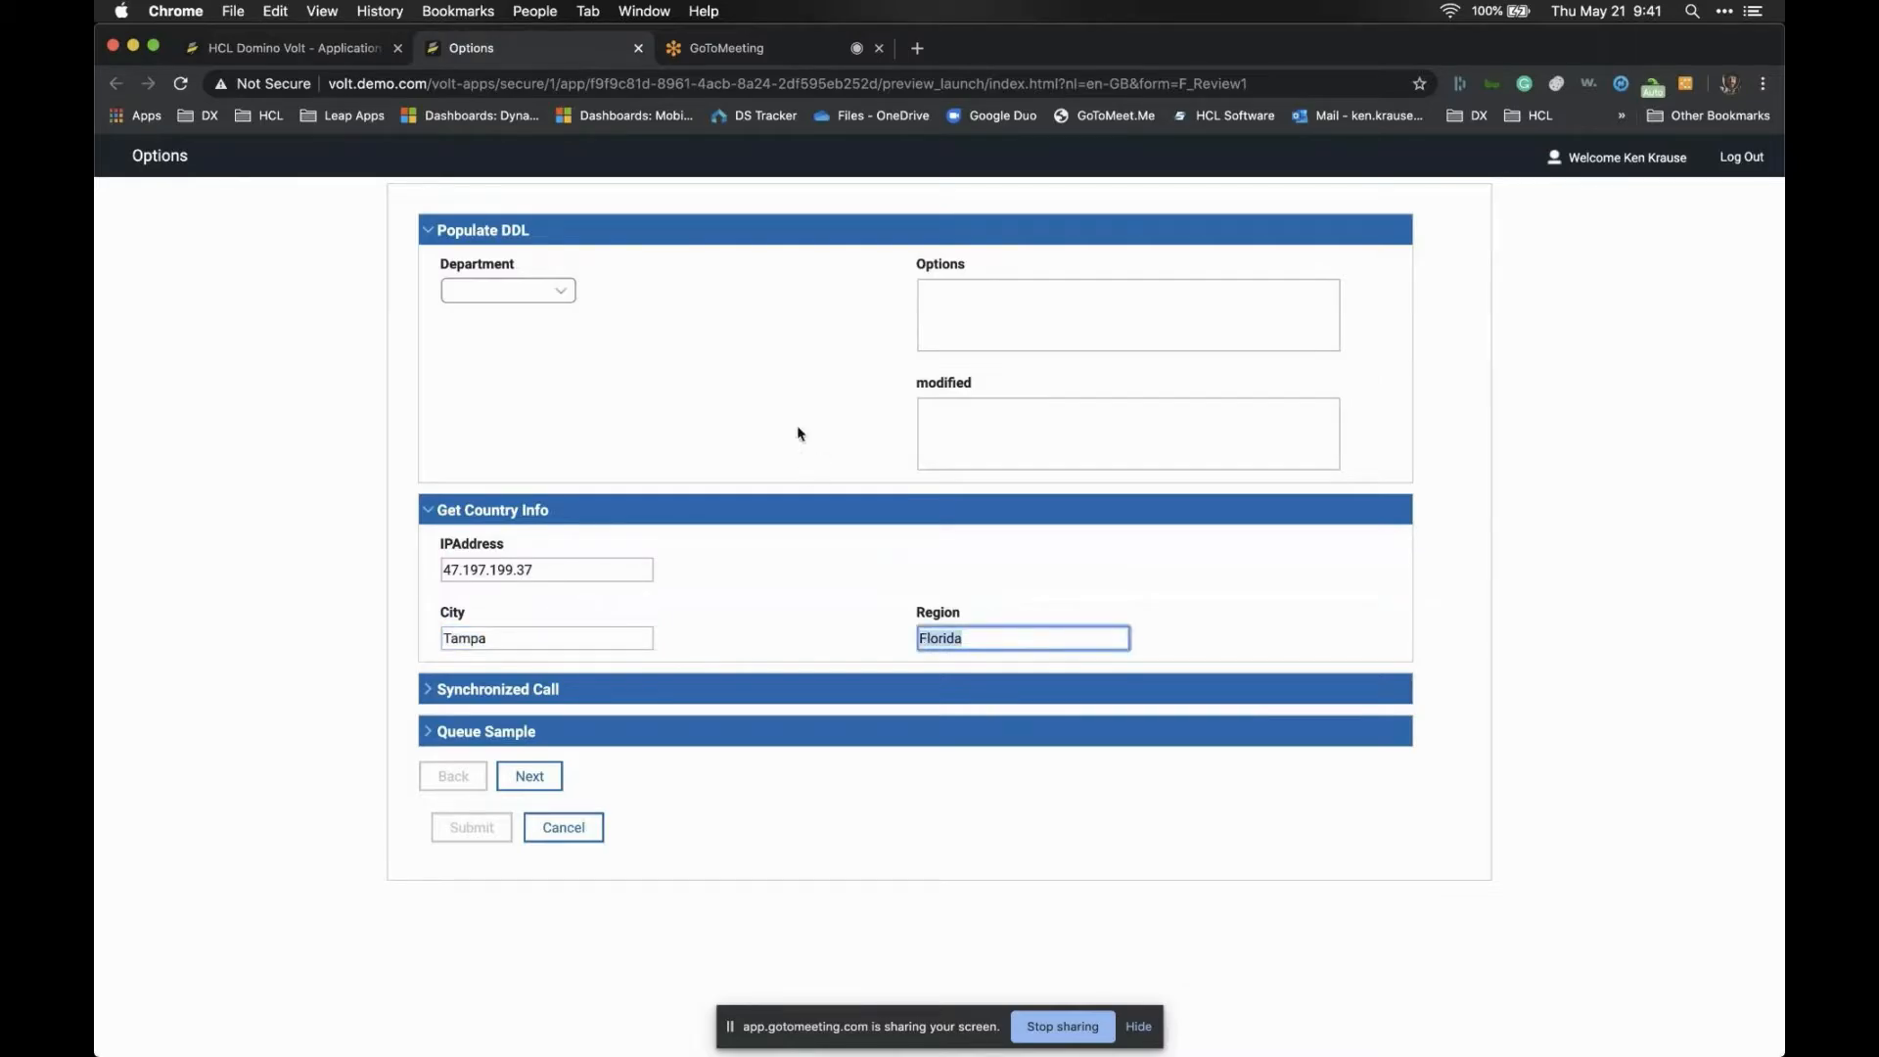
pyautogui.click(638, 49)
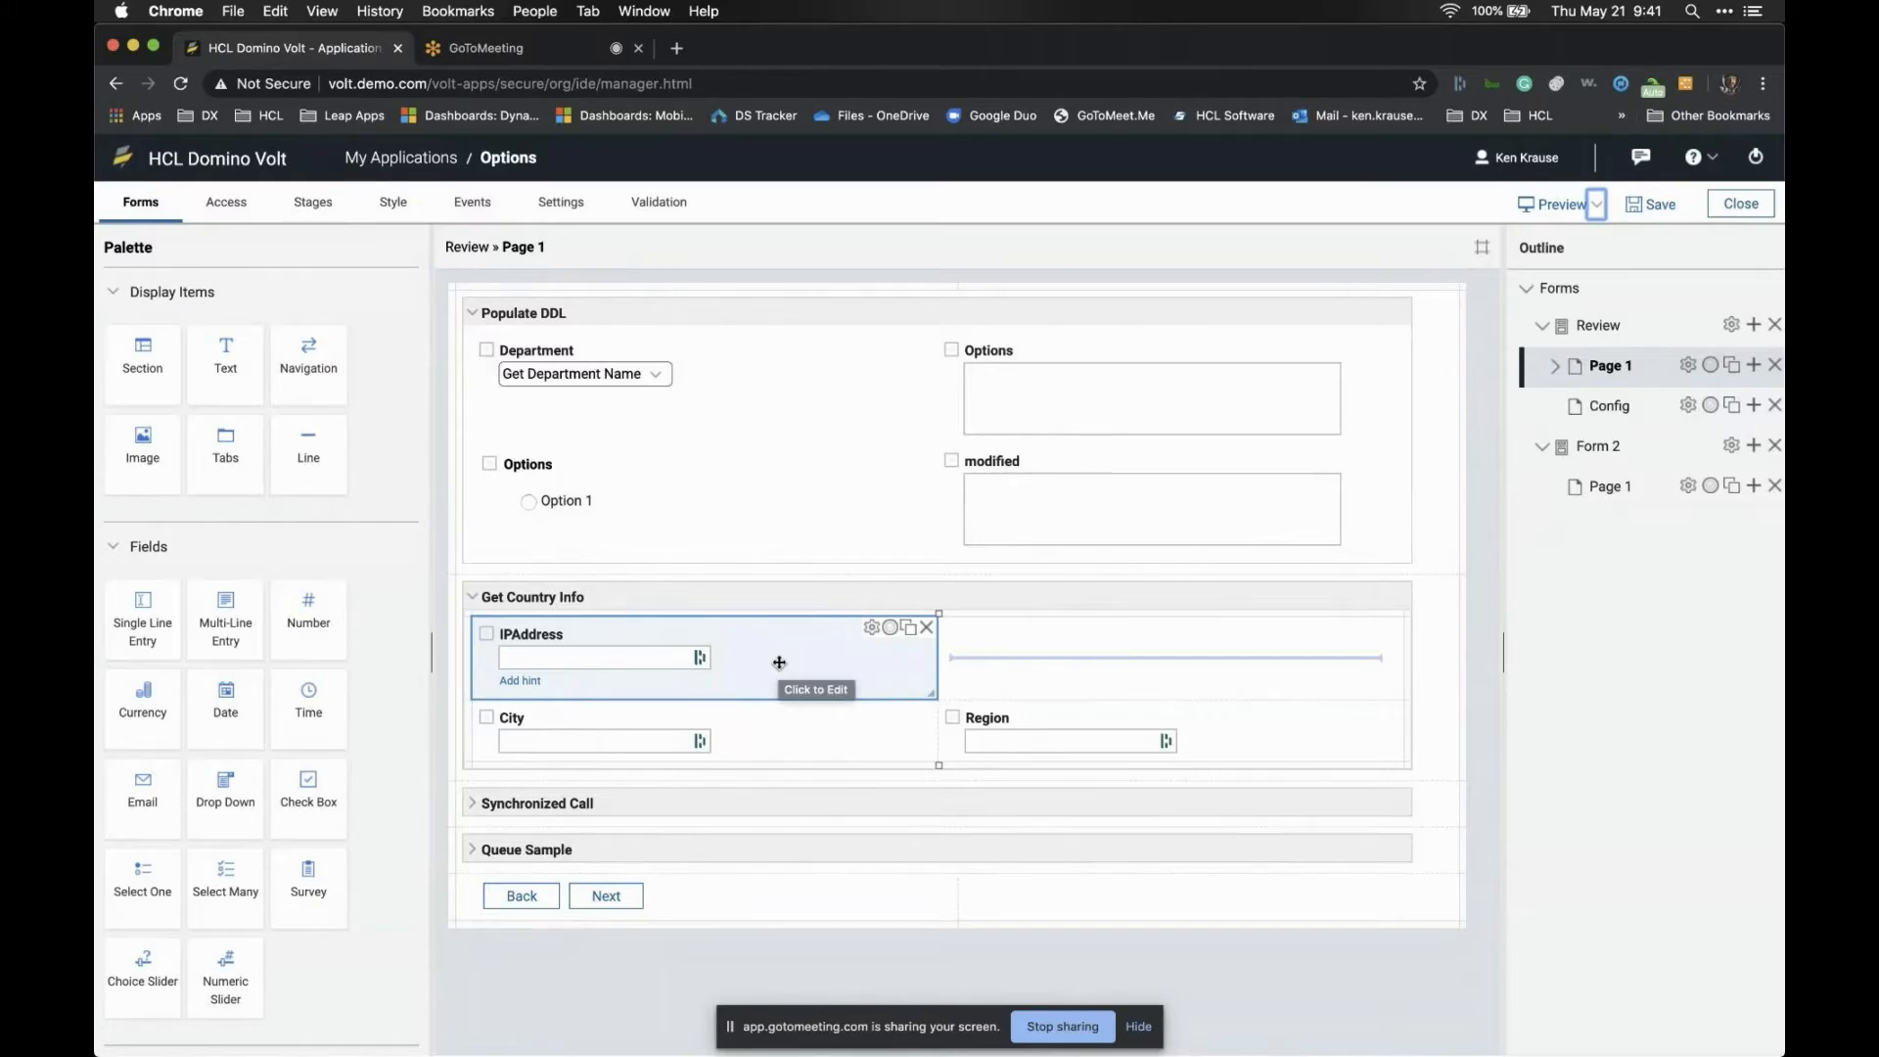
# Select the Department field, then close the Options application and return to the application list
pyautogui.click(761, 394)
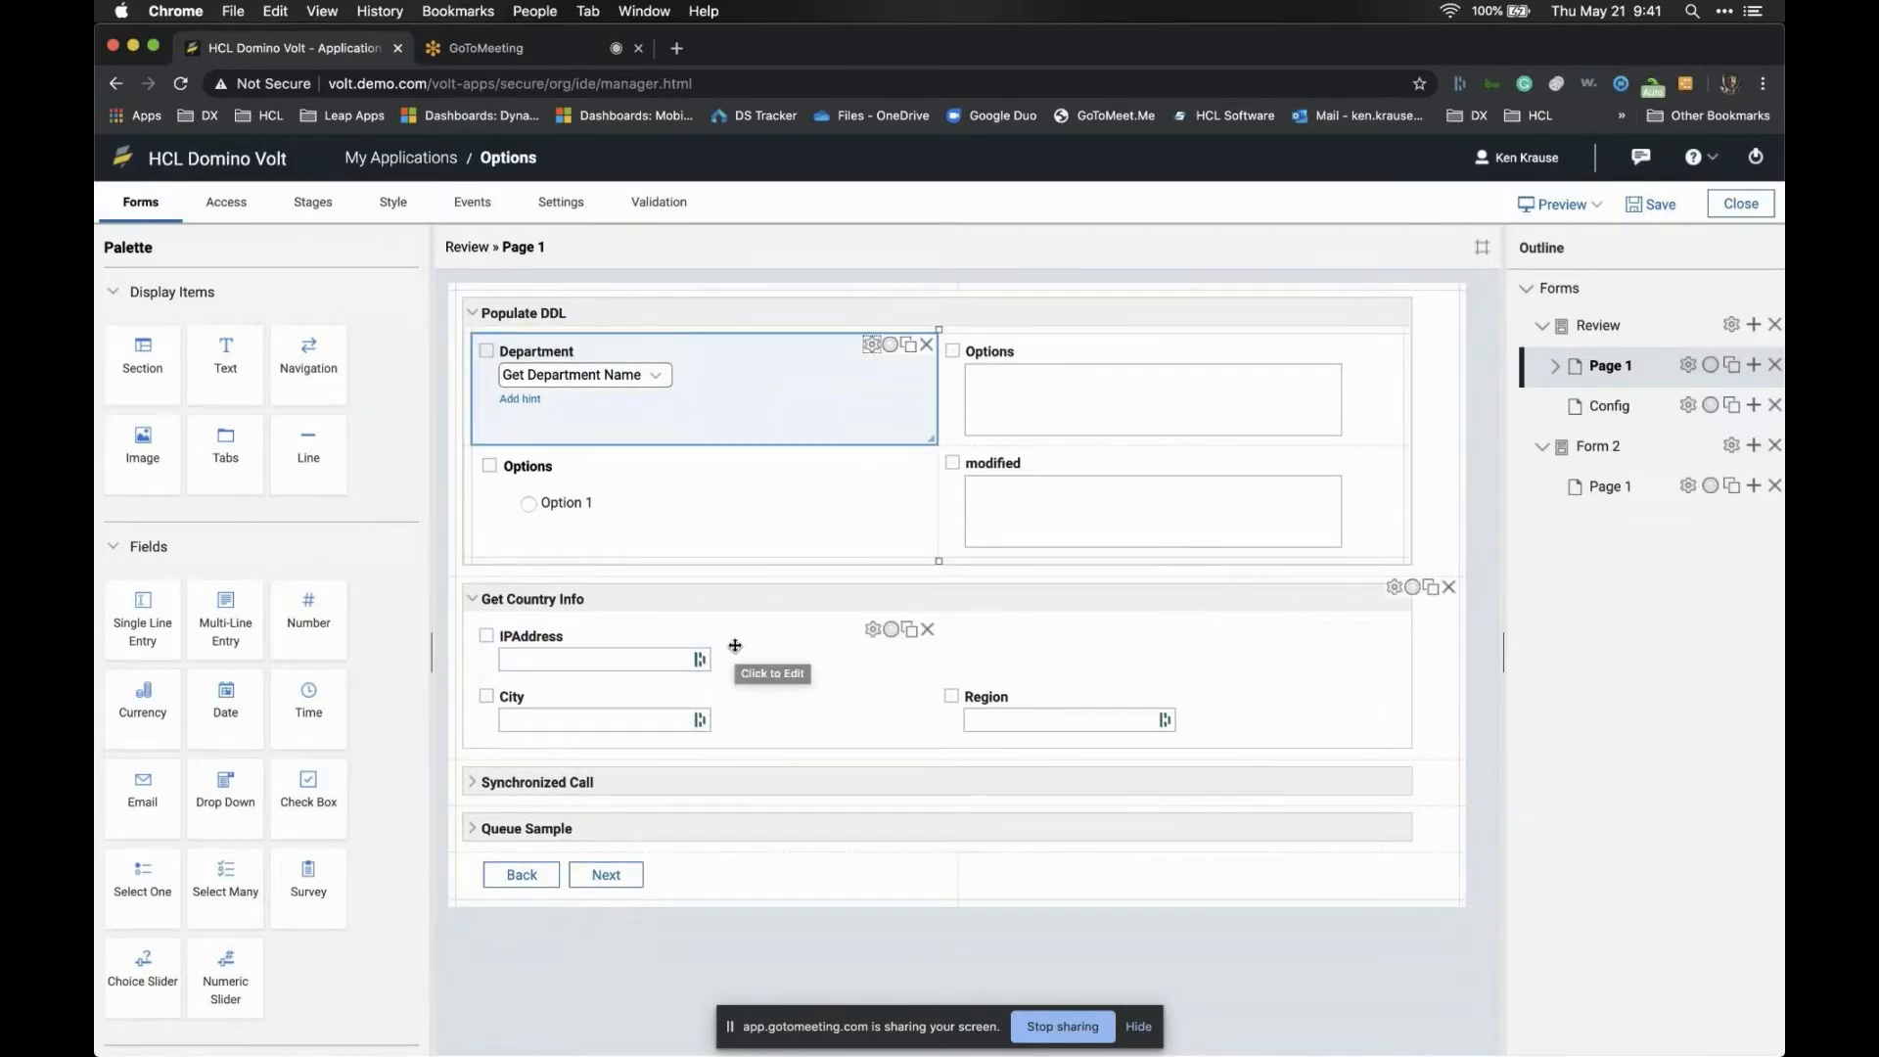
pyautogui.click(1740, 204)
pyautogui.click(990, 659)
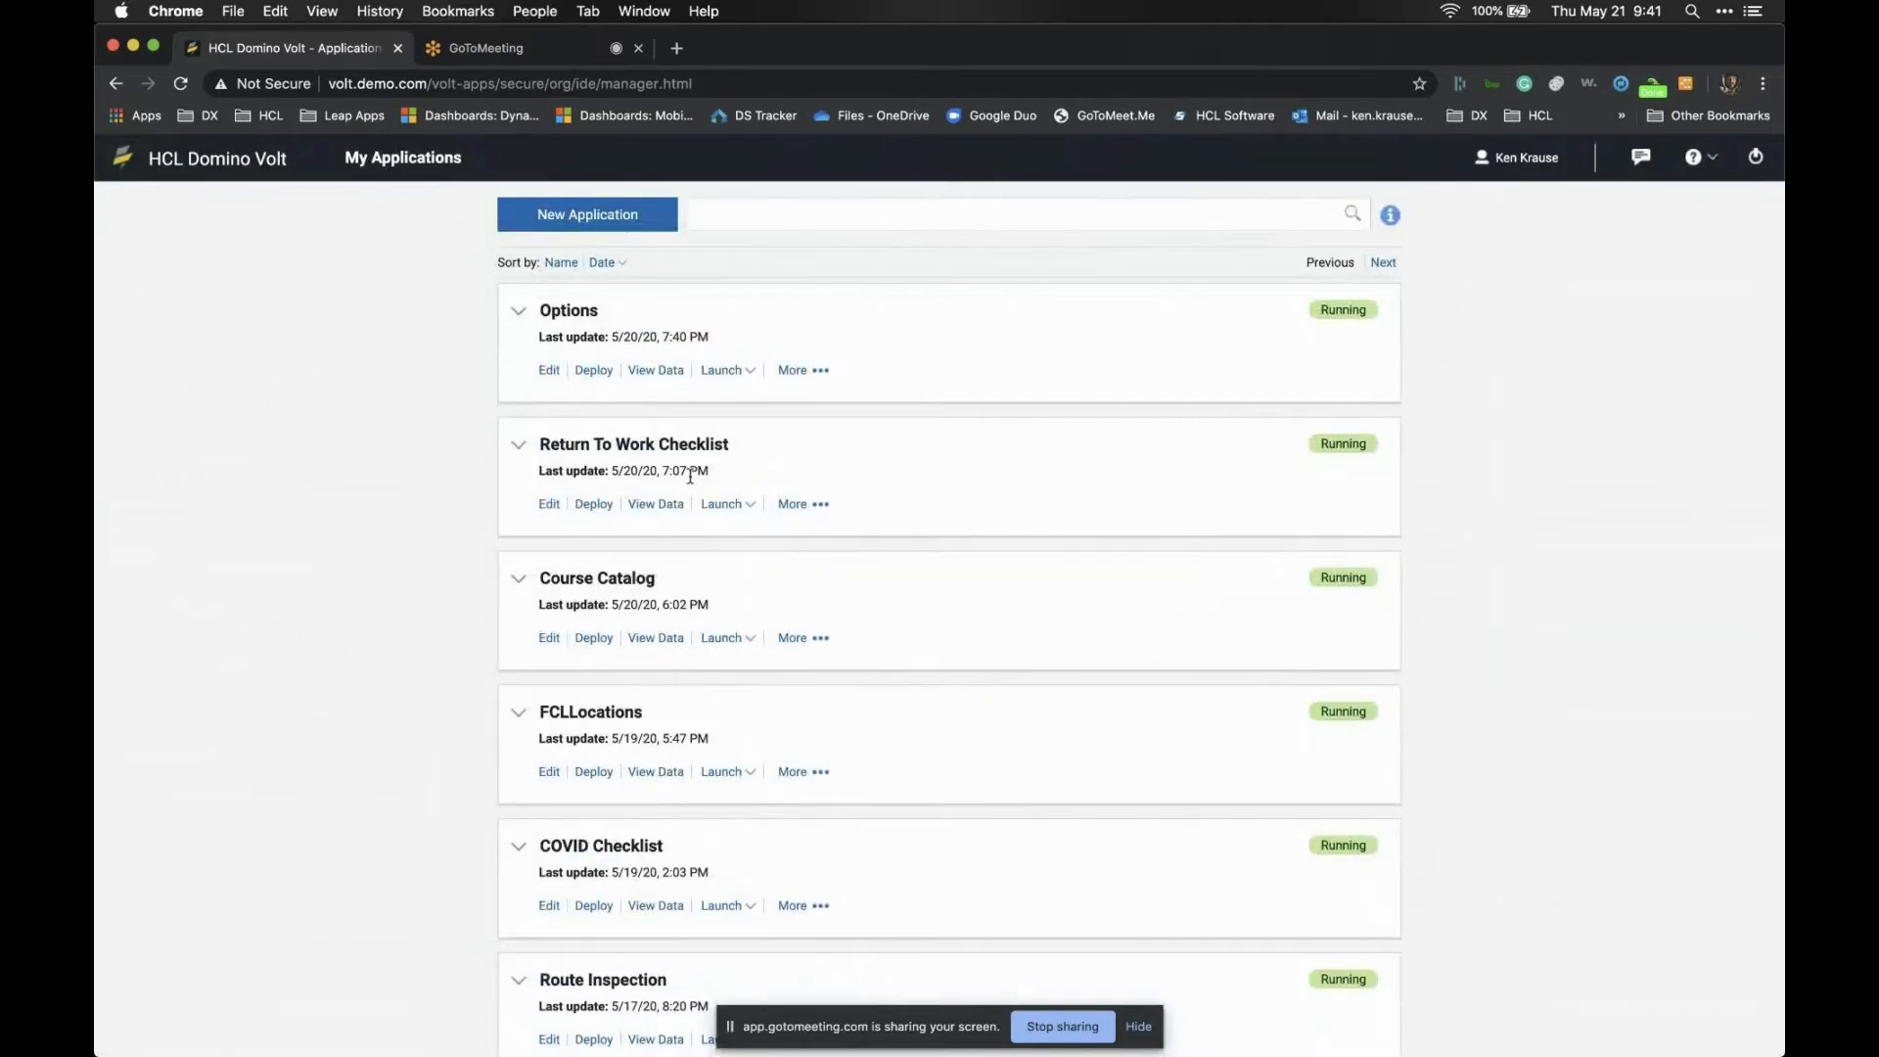
# Launch the Course Catalog application and look through its list of courses
pyautogui.click(720, 638)
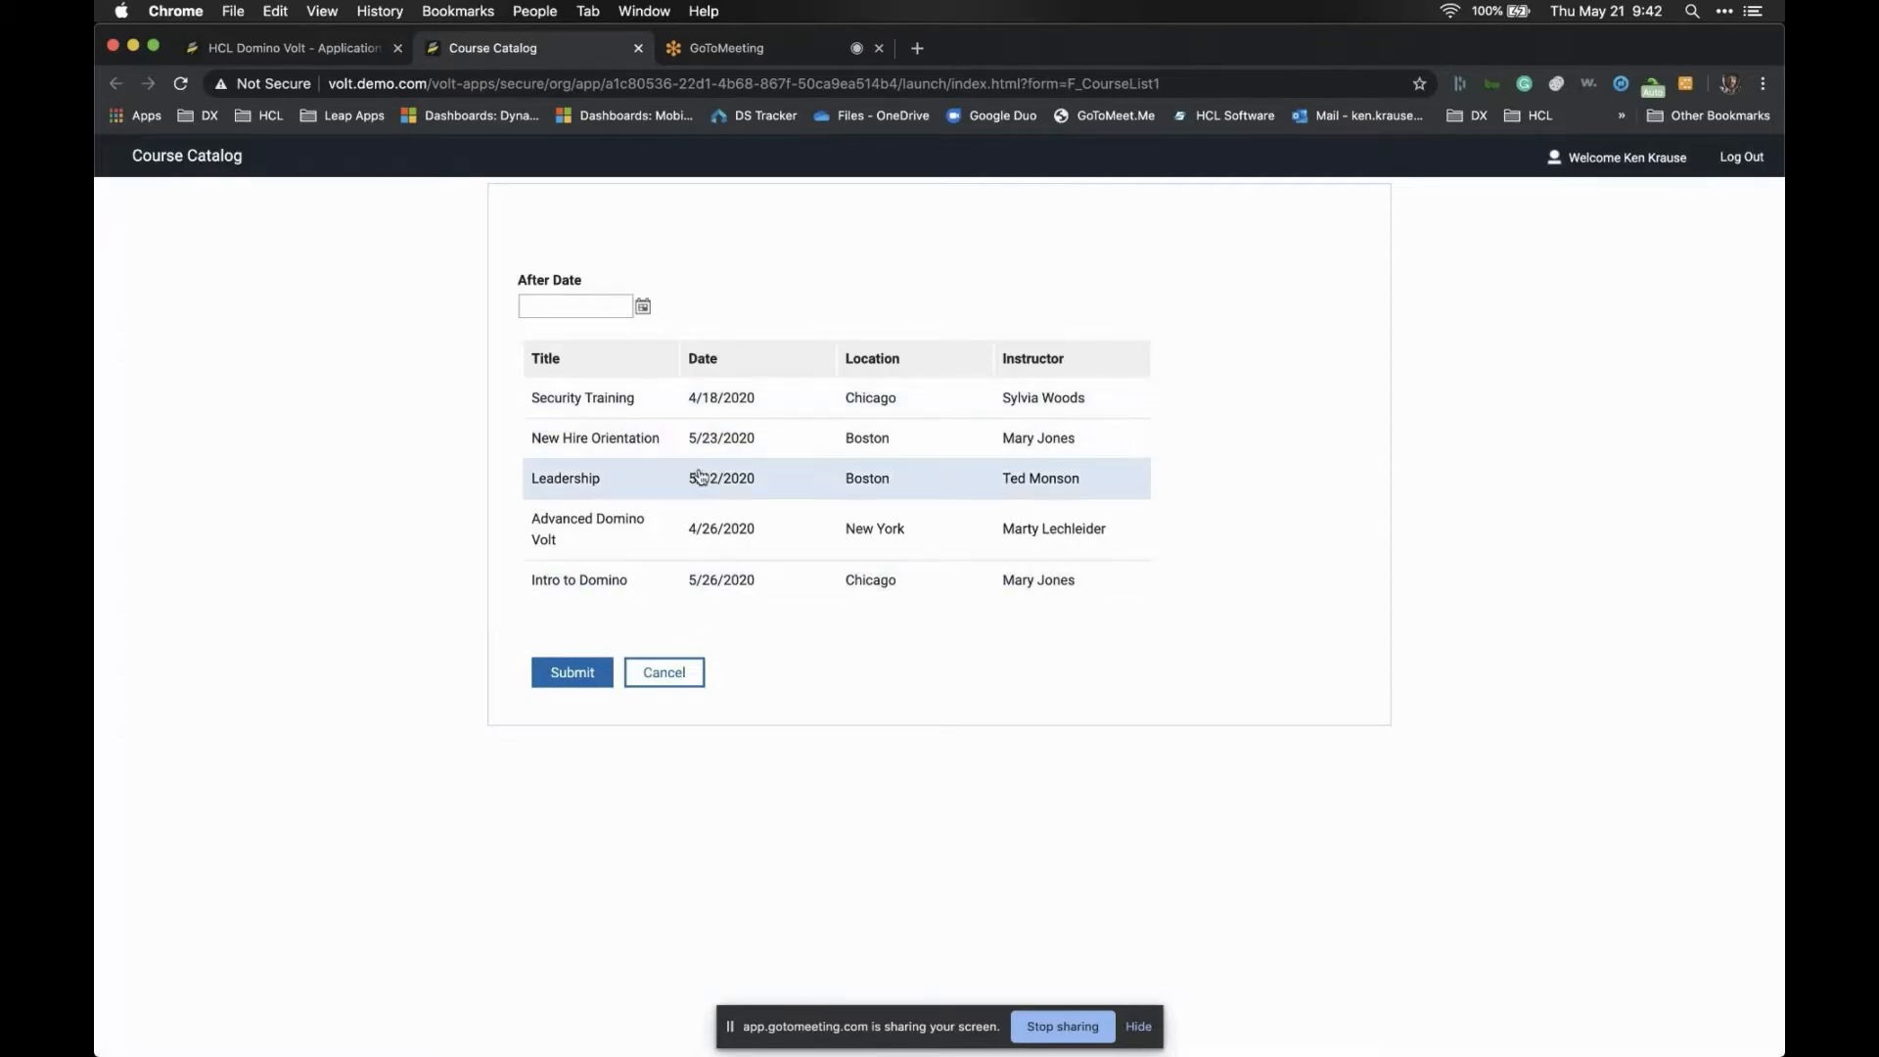
pyautogui.scroll(-5, 700, 477)
pyautogui.scroll(5, 696, 482)
pyautogui.scroll(-4, 662, 497)
pyautogui.scroll(4, 659, 514)
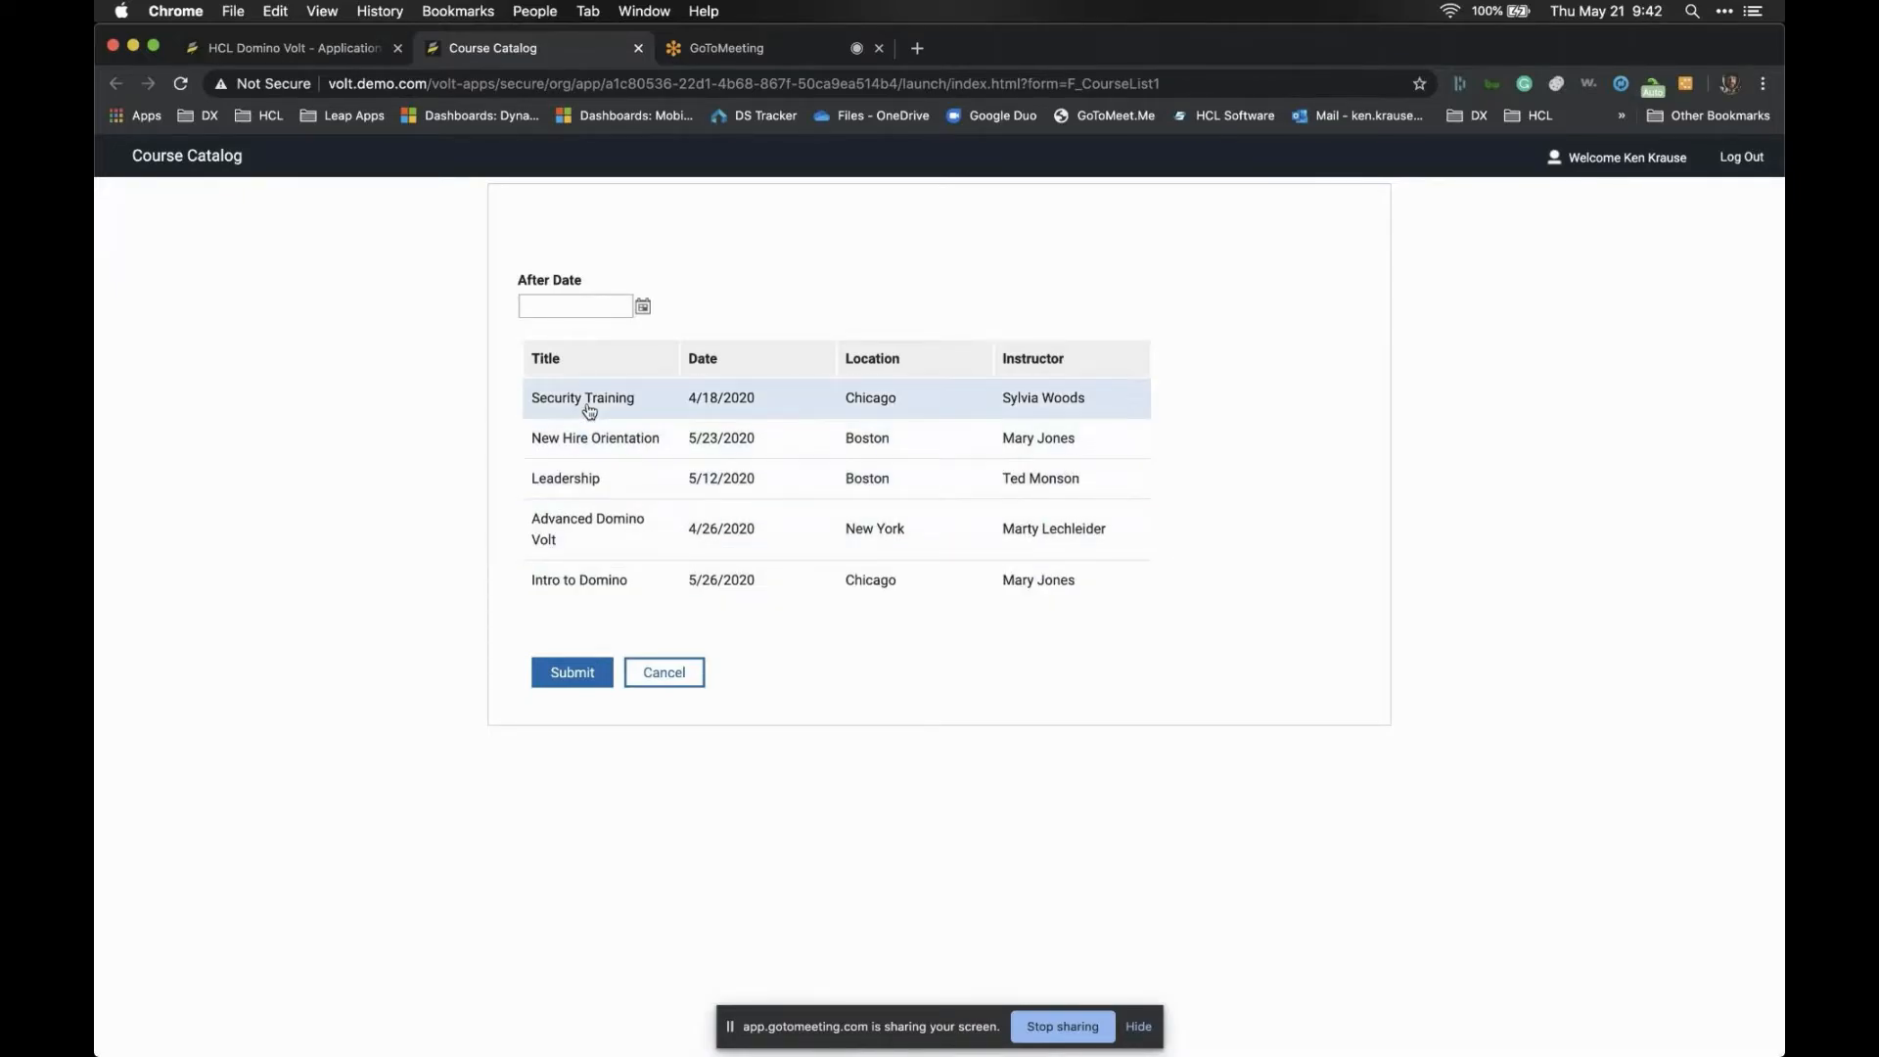
pyautogui.scroll(-3, 614, 499)
pyautogui.scroll(3, 614, 502)
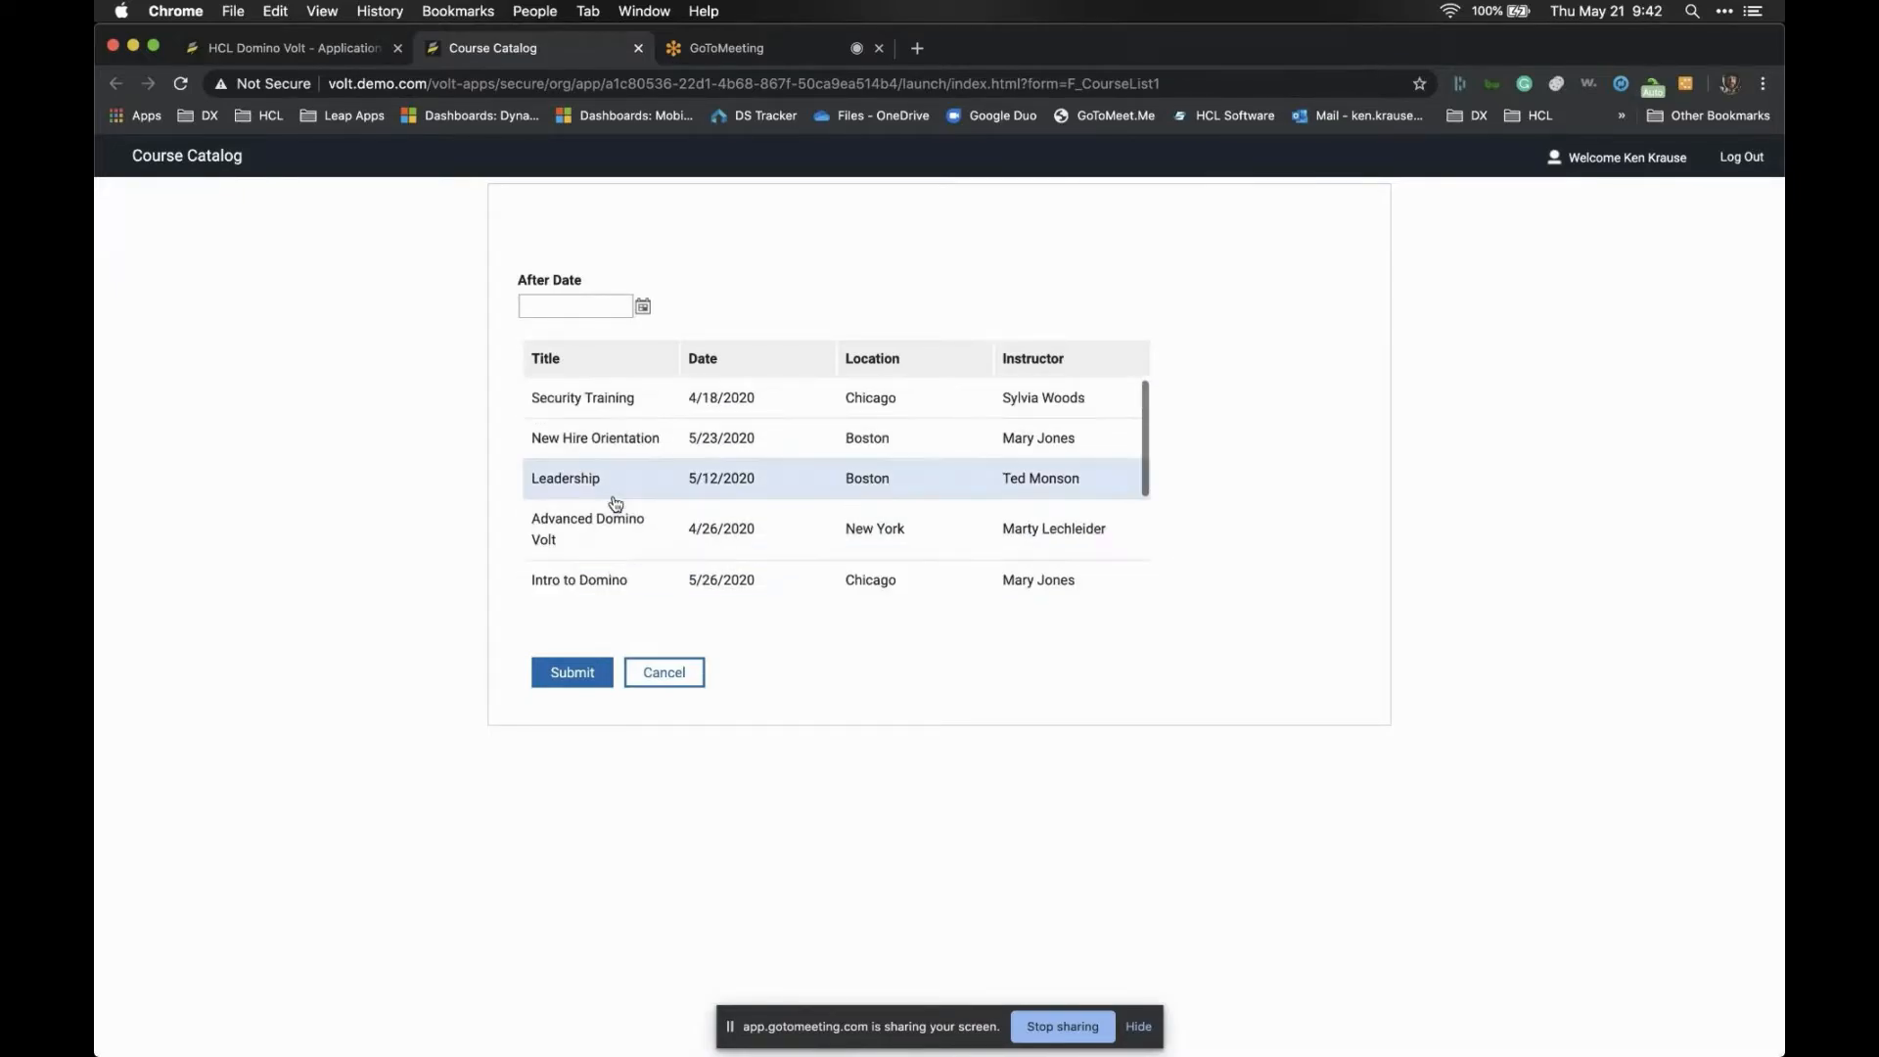
# Filter the course list by setting After Date to 6/1/2020
pyautogui.click(642, 307)
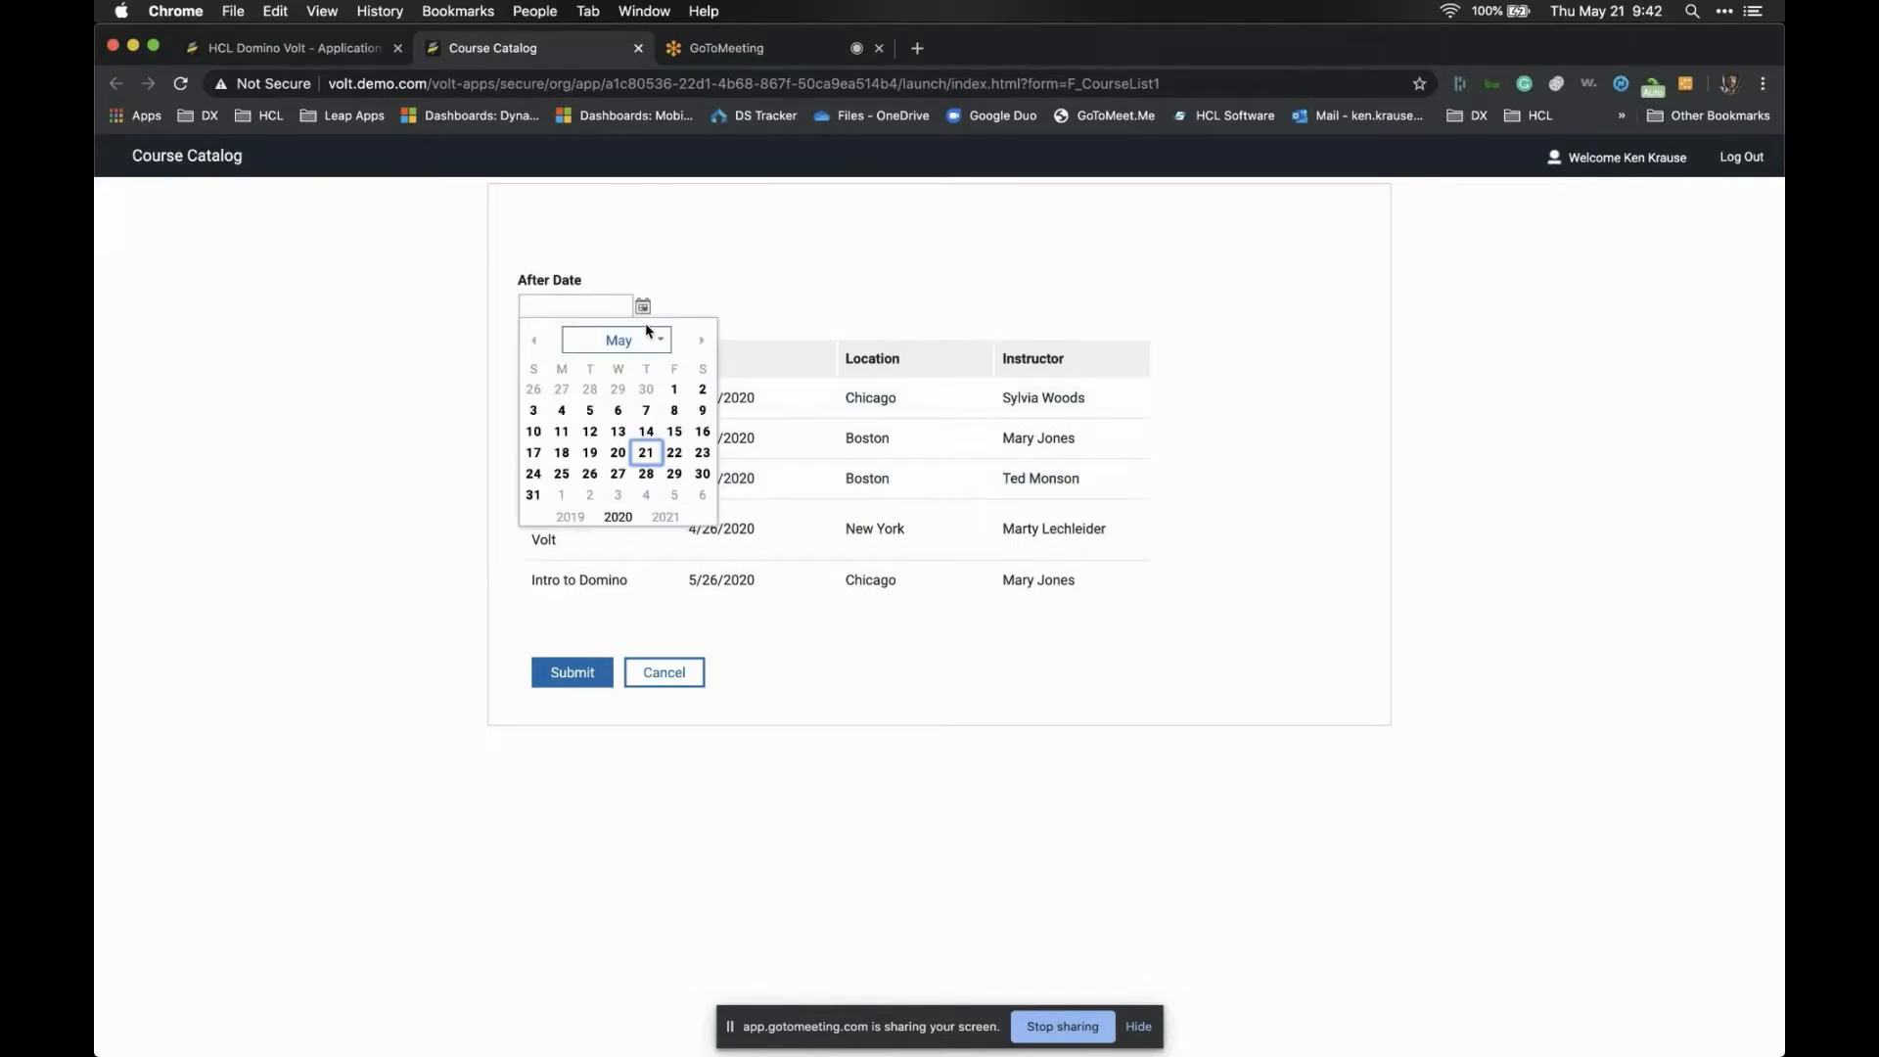
pyautogui.click(701, 340)
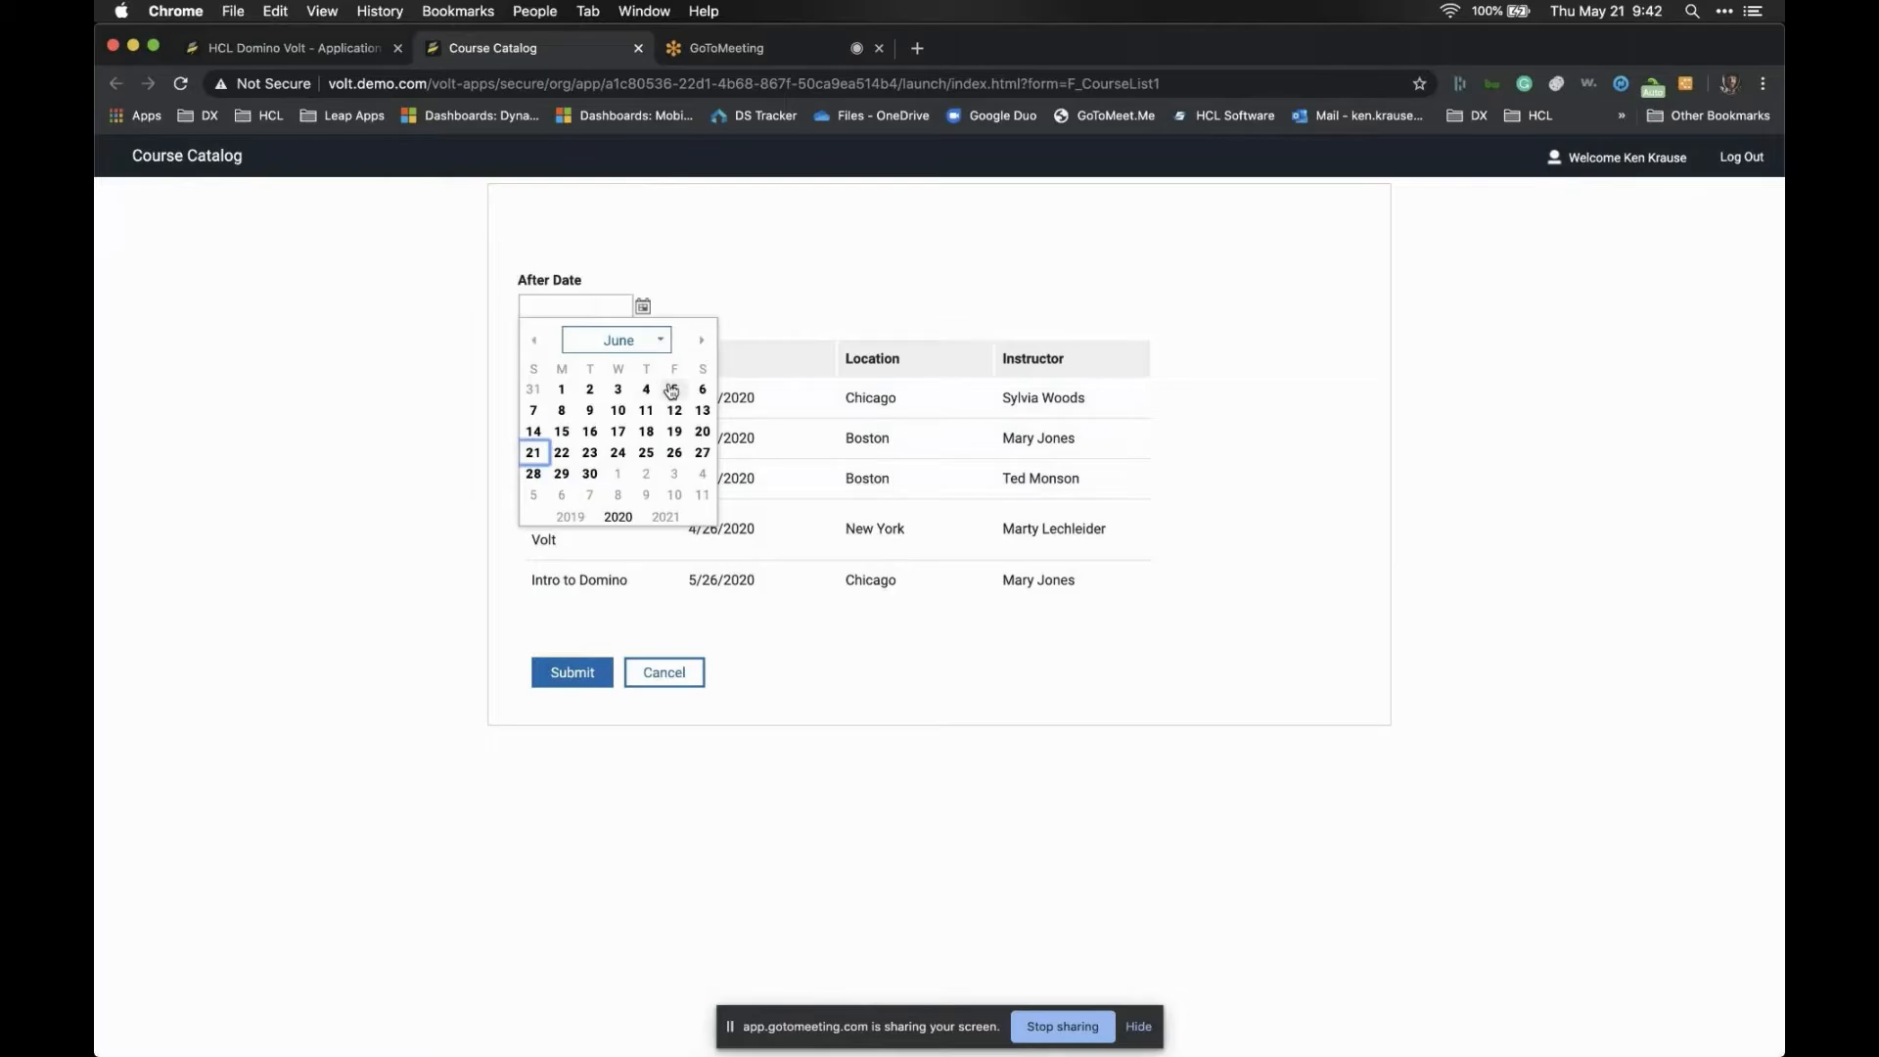
pyautogui.click(561, 389)
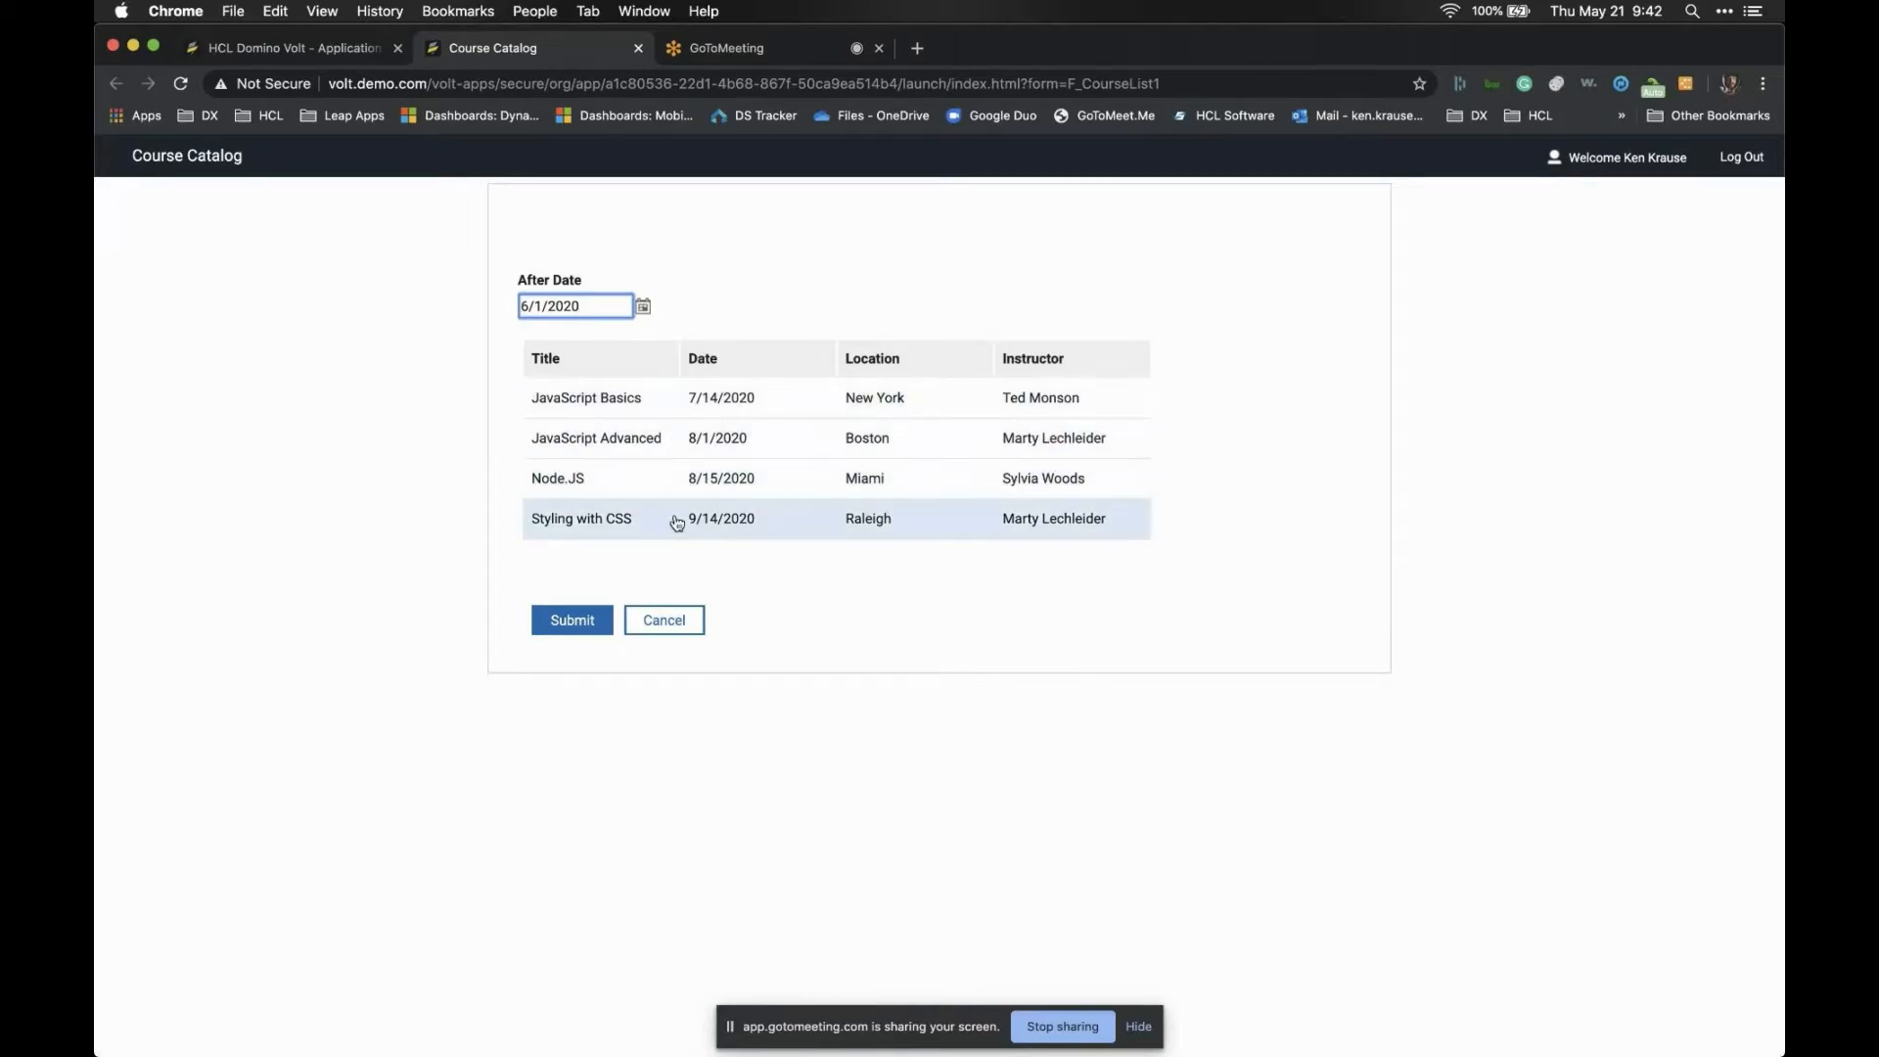
# Change the course list's After Date filter to 8/1/2020
pyautogui.click(643, 306)
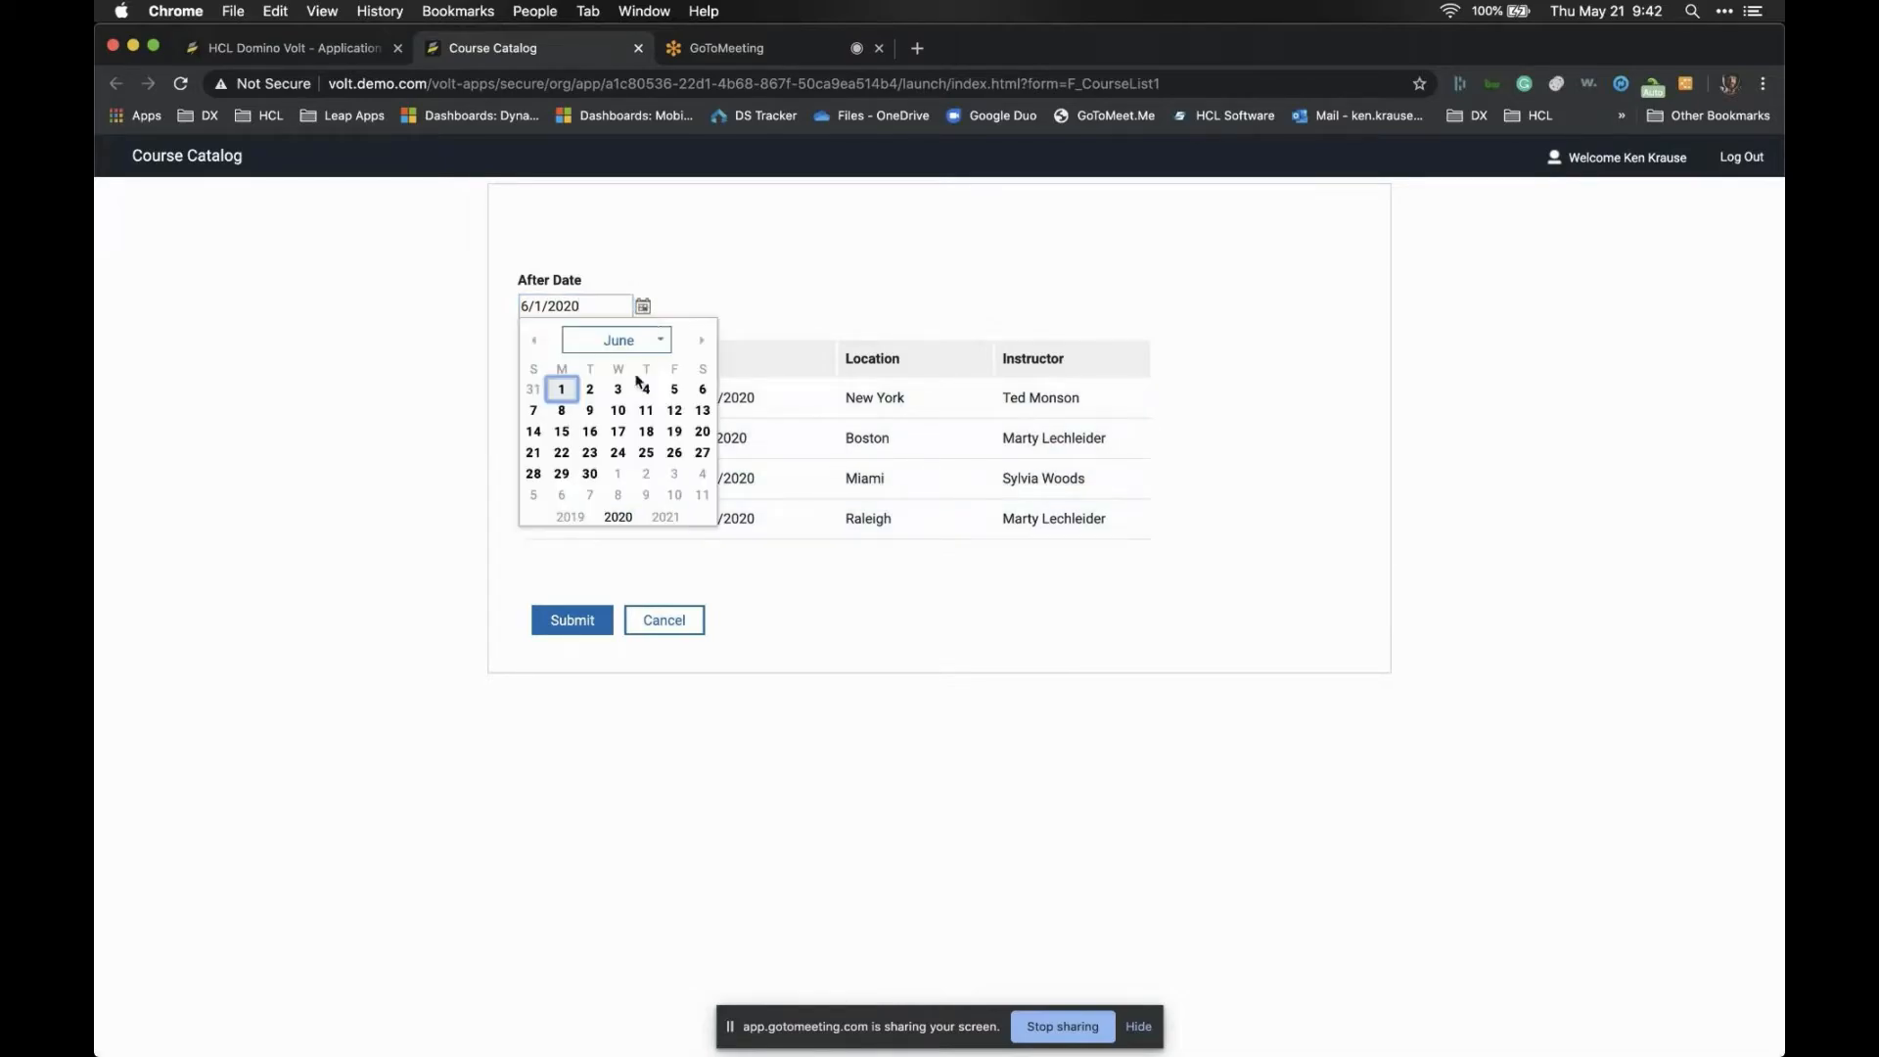
pyautogui.click(701, 339)
pyautogui.click(701, 340)
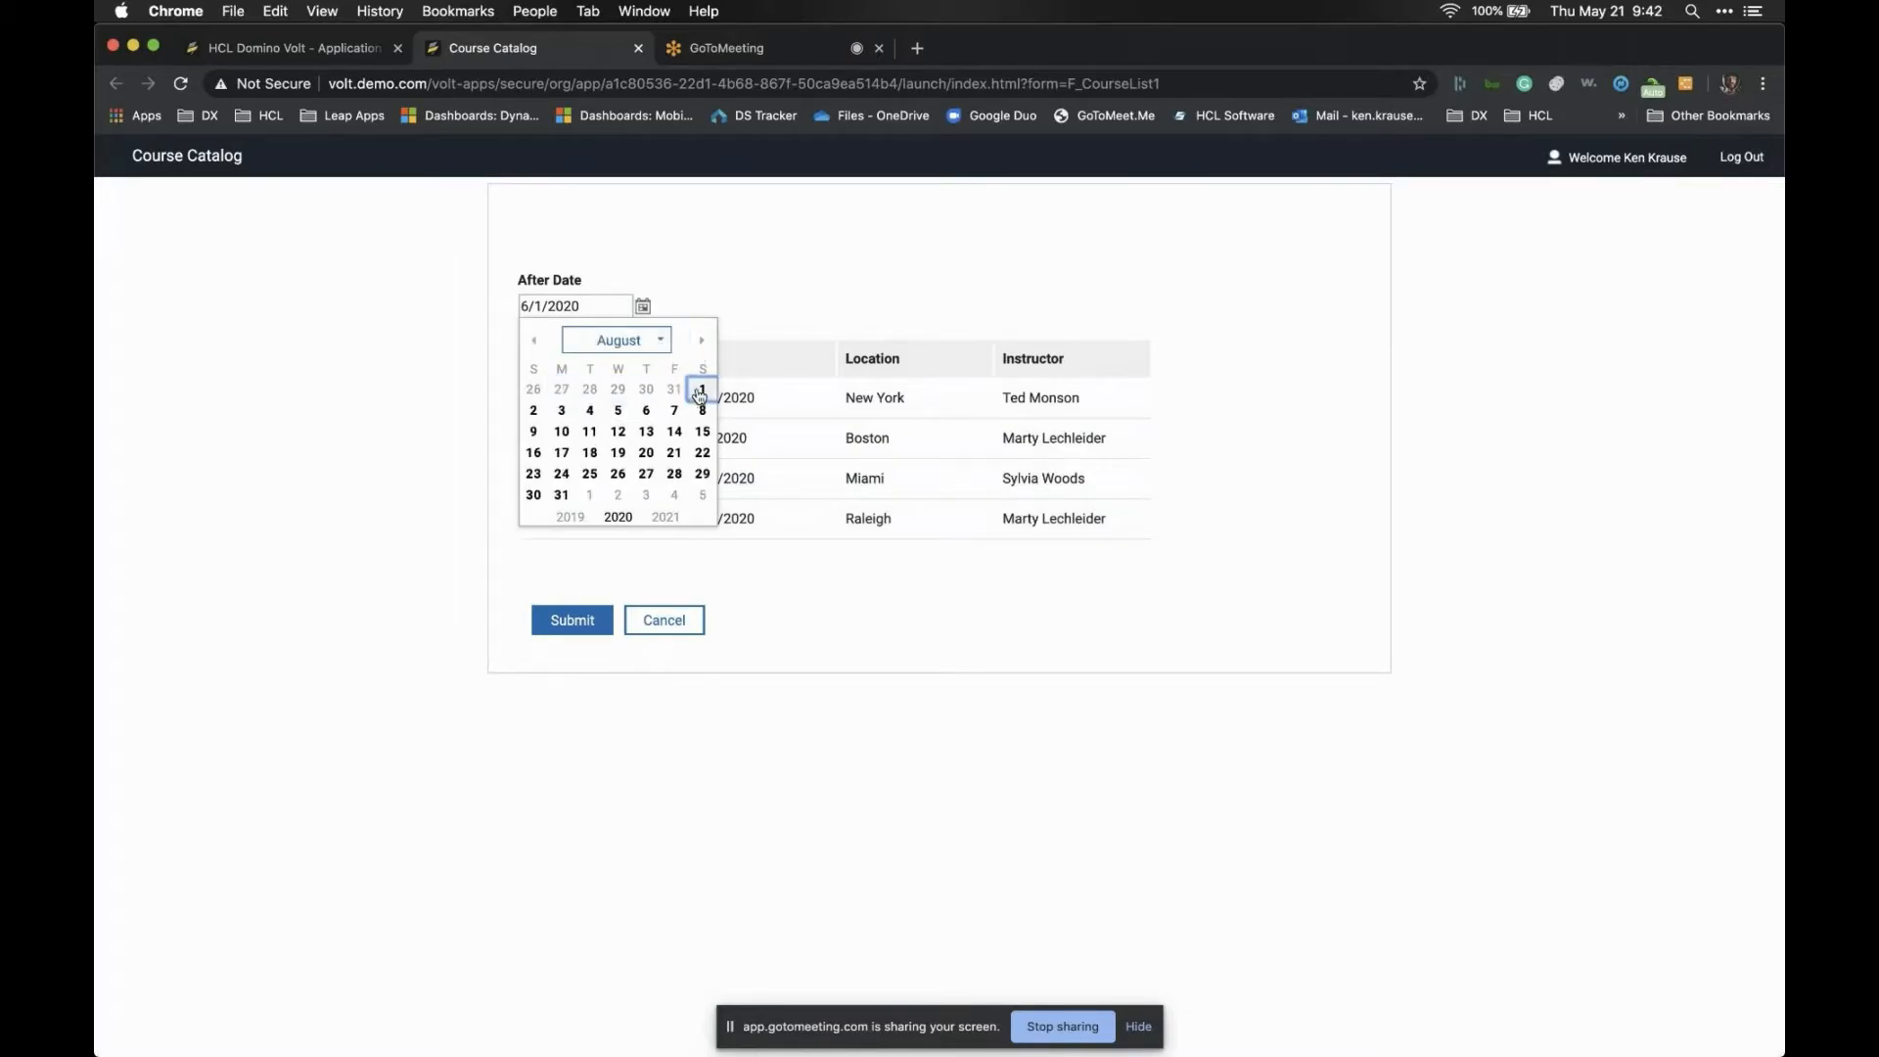
pyautogui.click(702, 388)
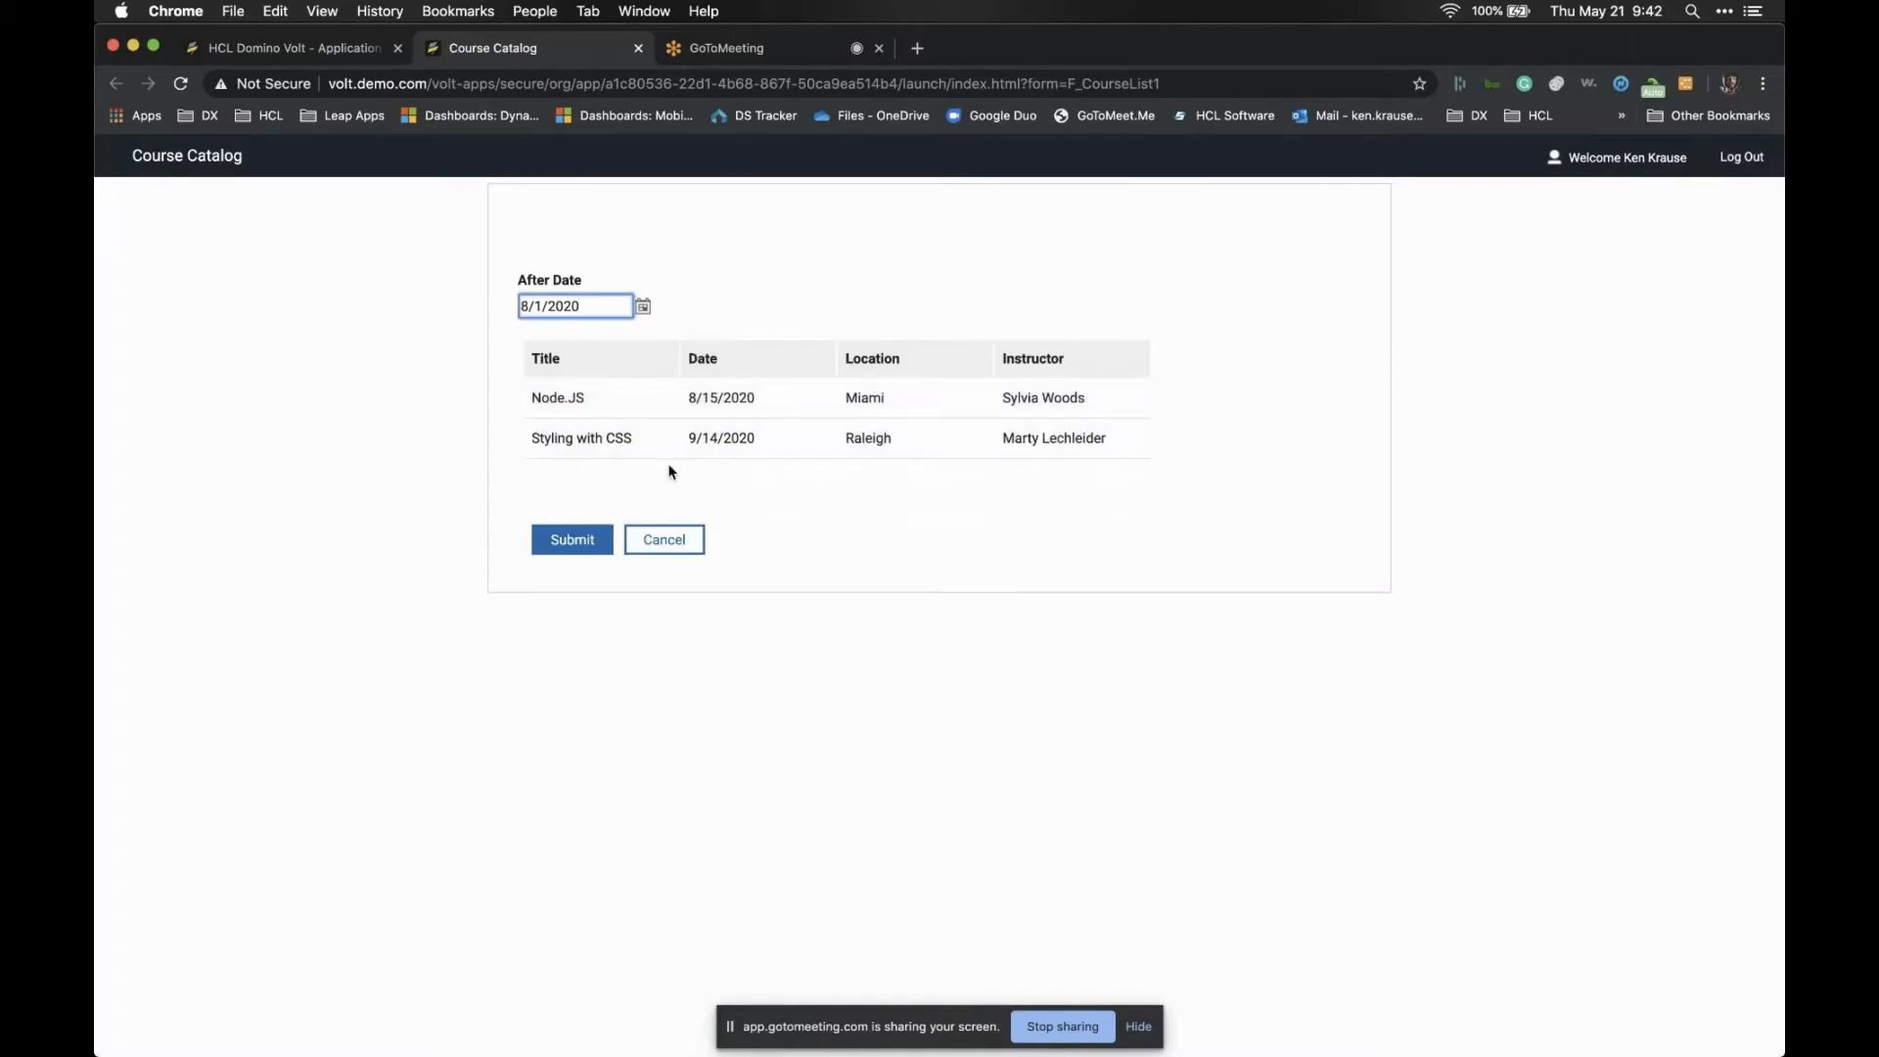
# Close the running Course Catalog and open the deployed Course Catalog application for editing
pyautogui.click(638, 47)
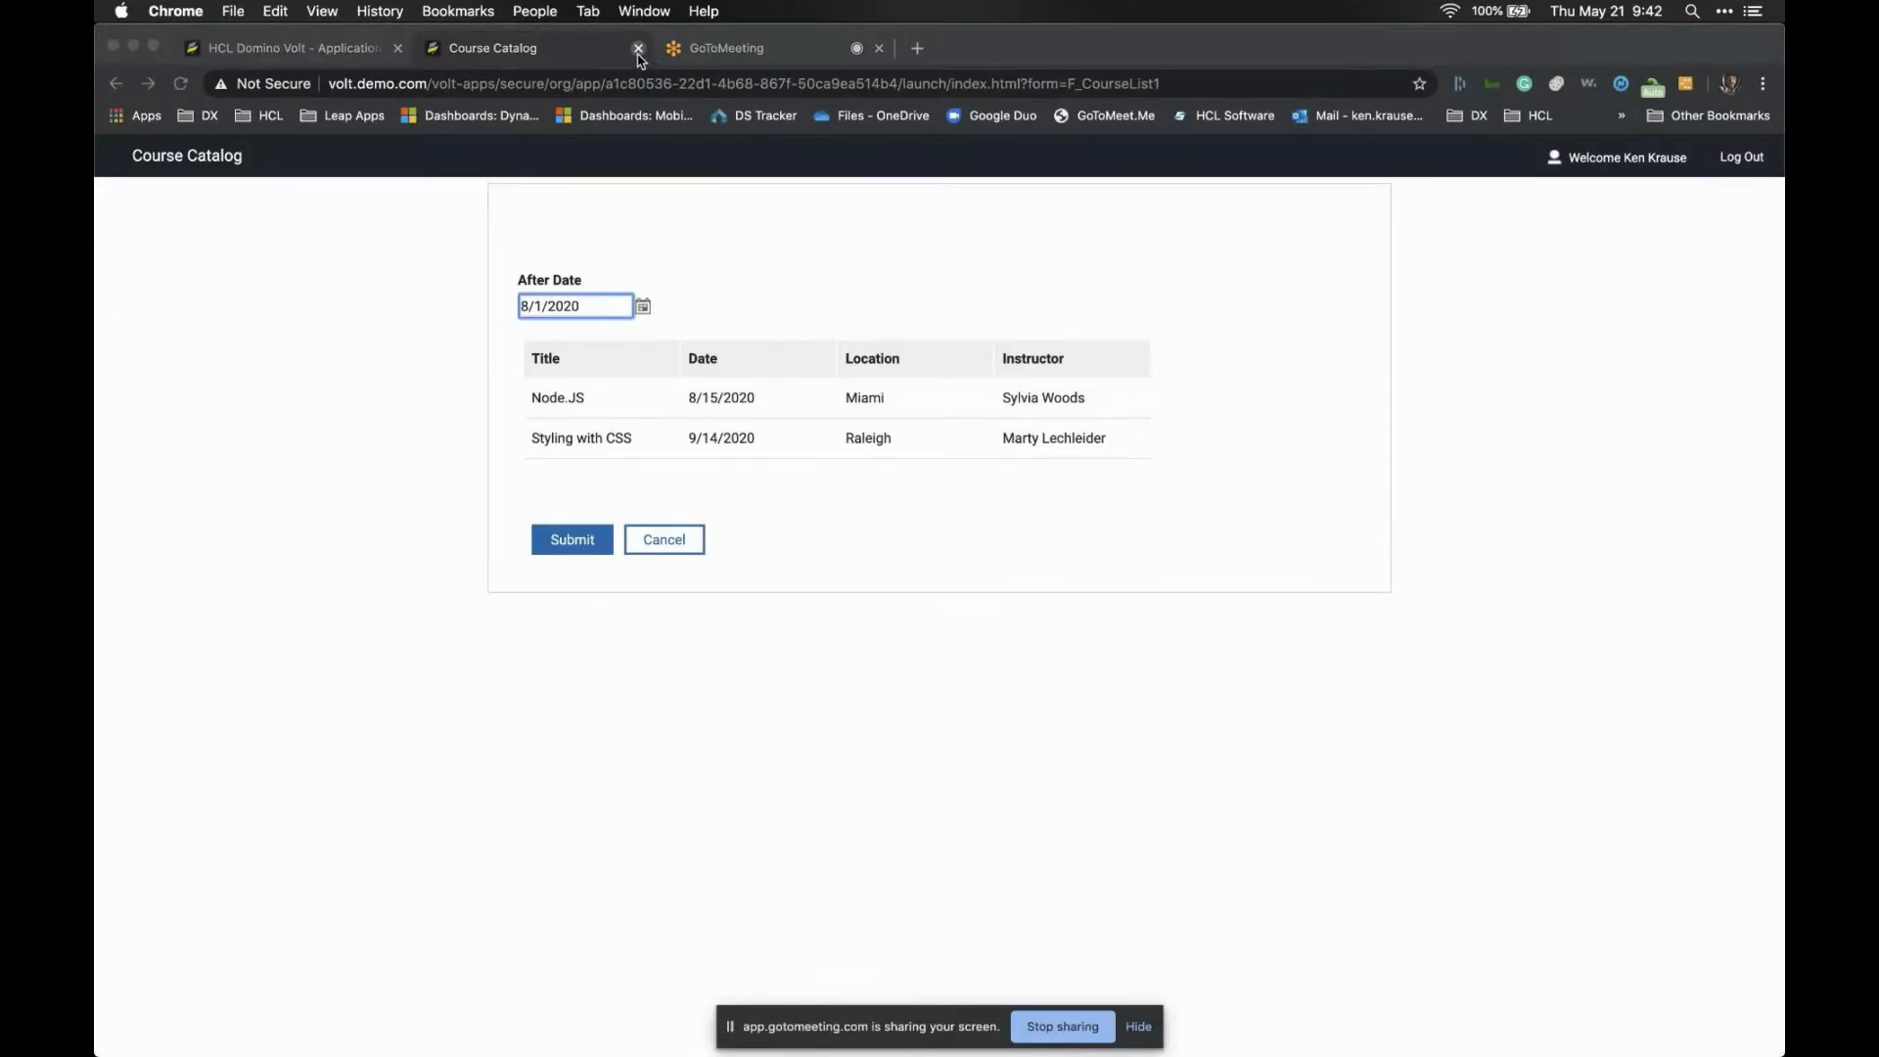
pyautogui.click(1076, 364)
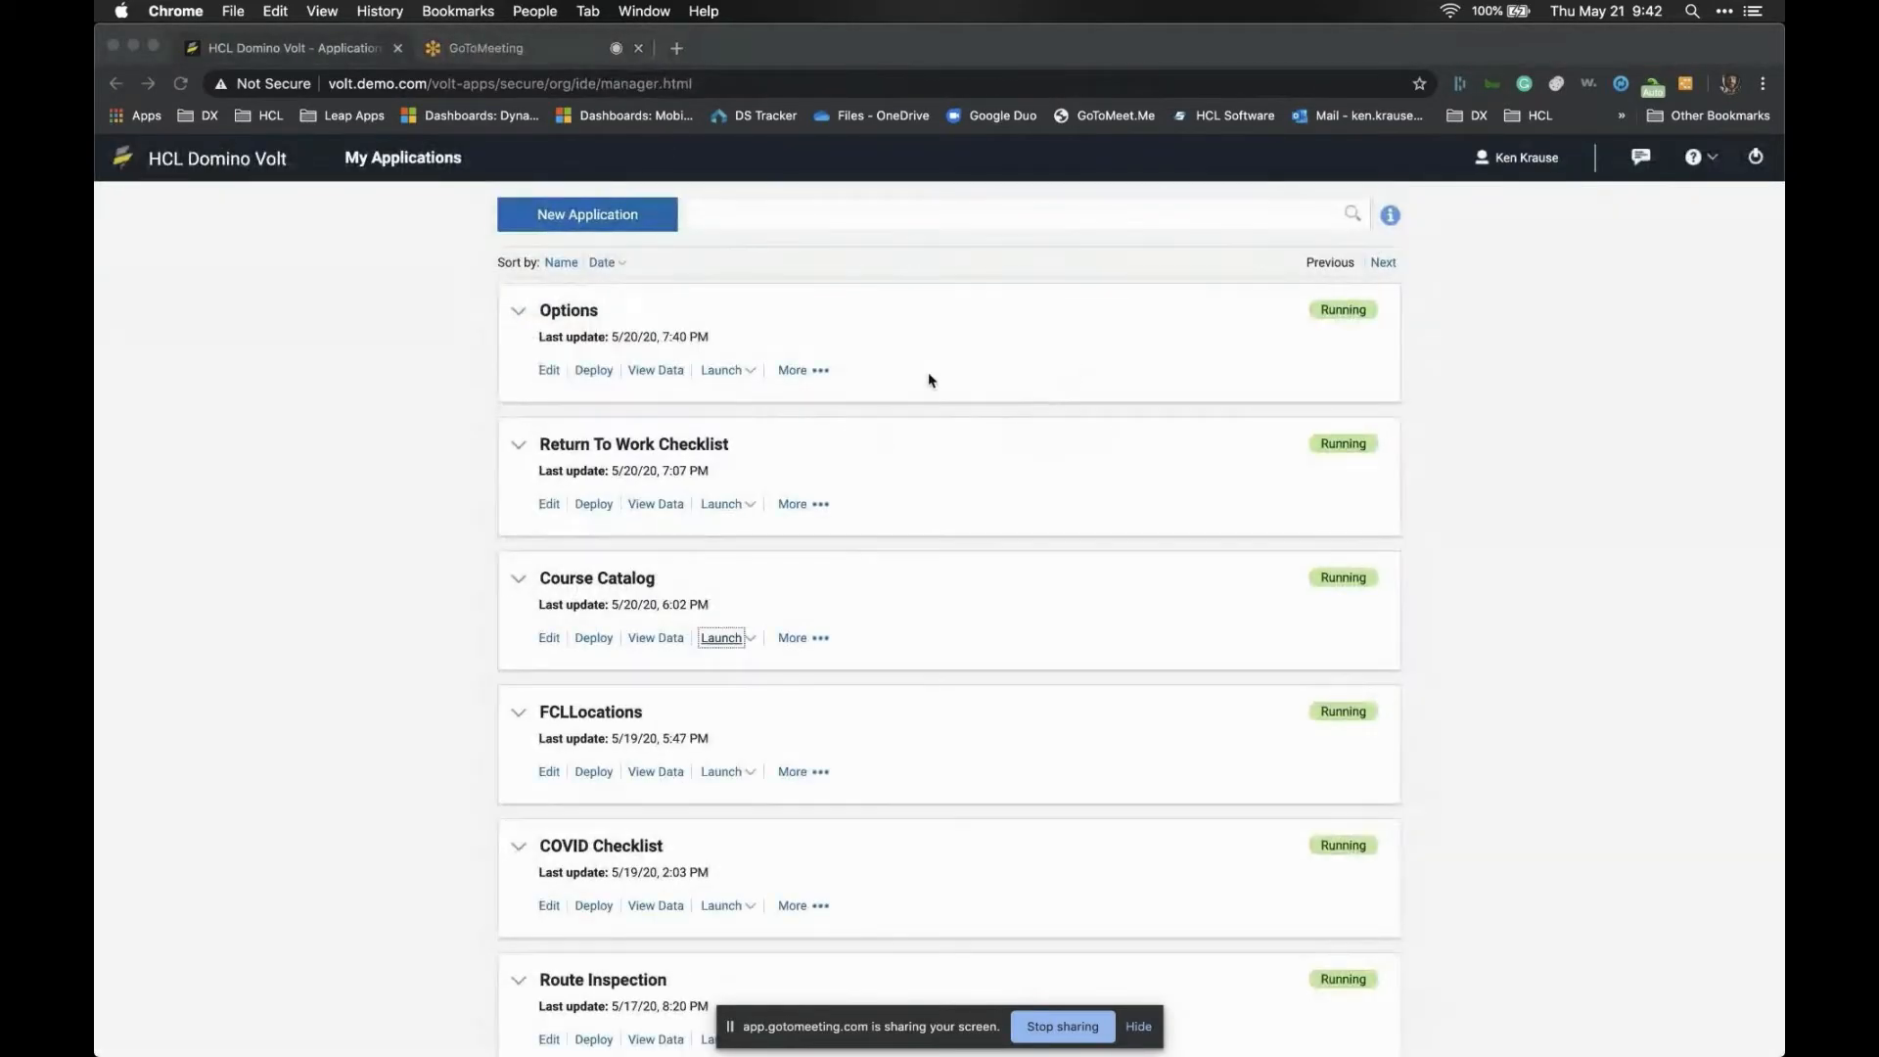
pyautogui.click(549, 638)
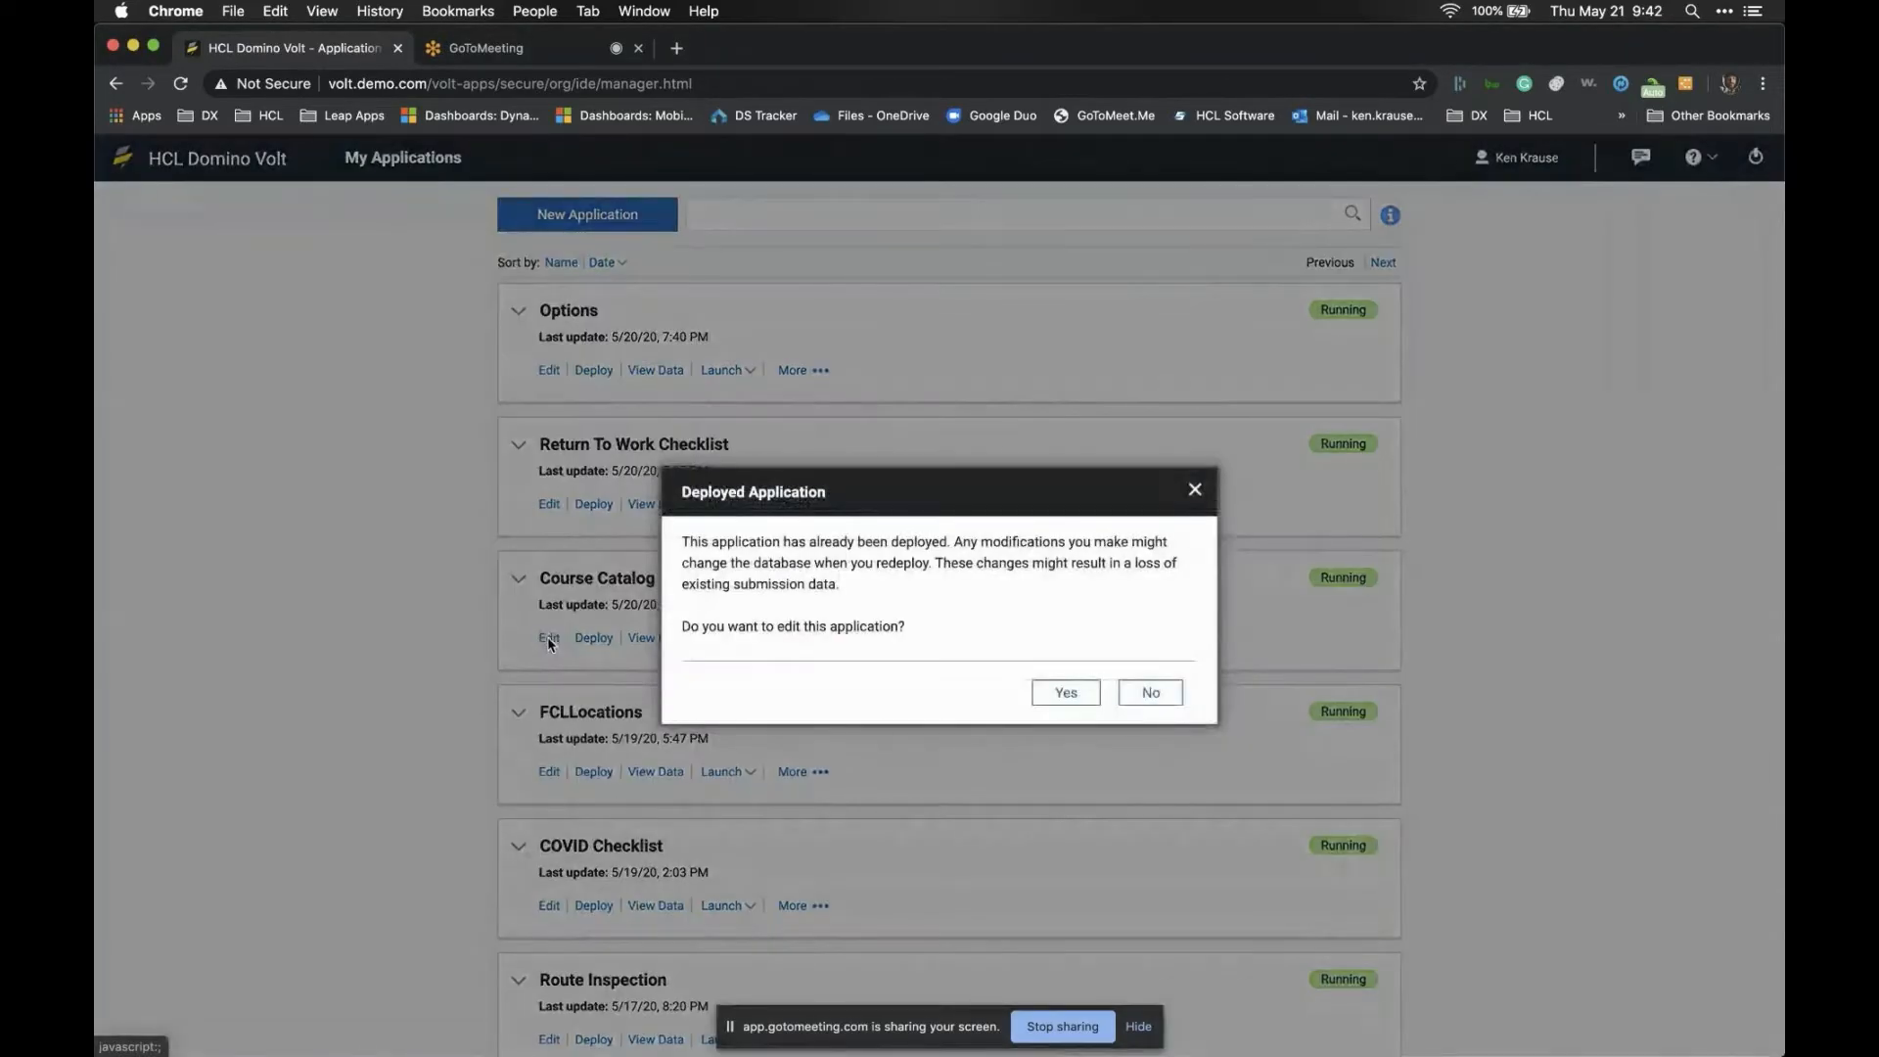
pyautogui.click(1039, 692)
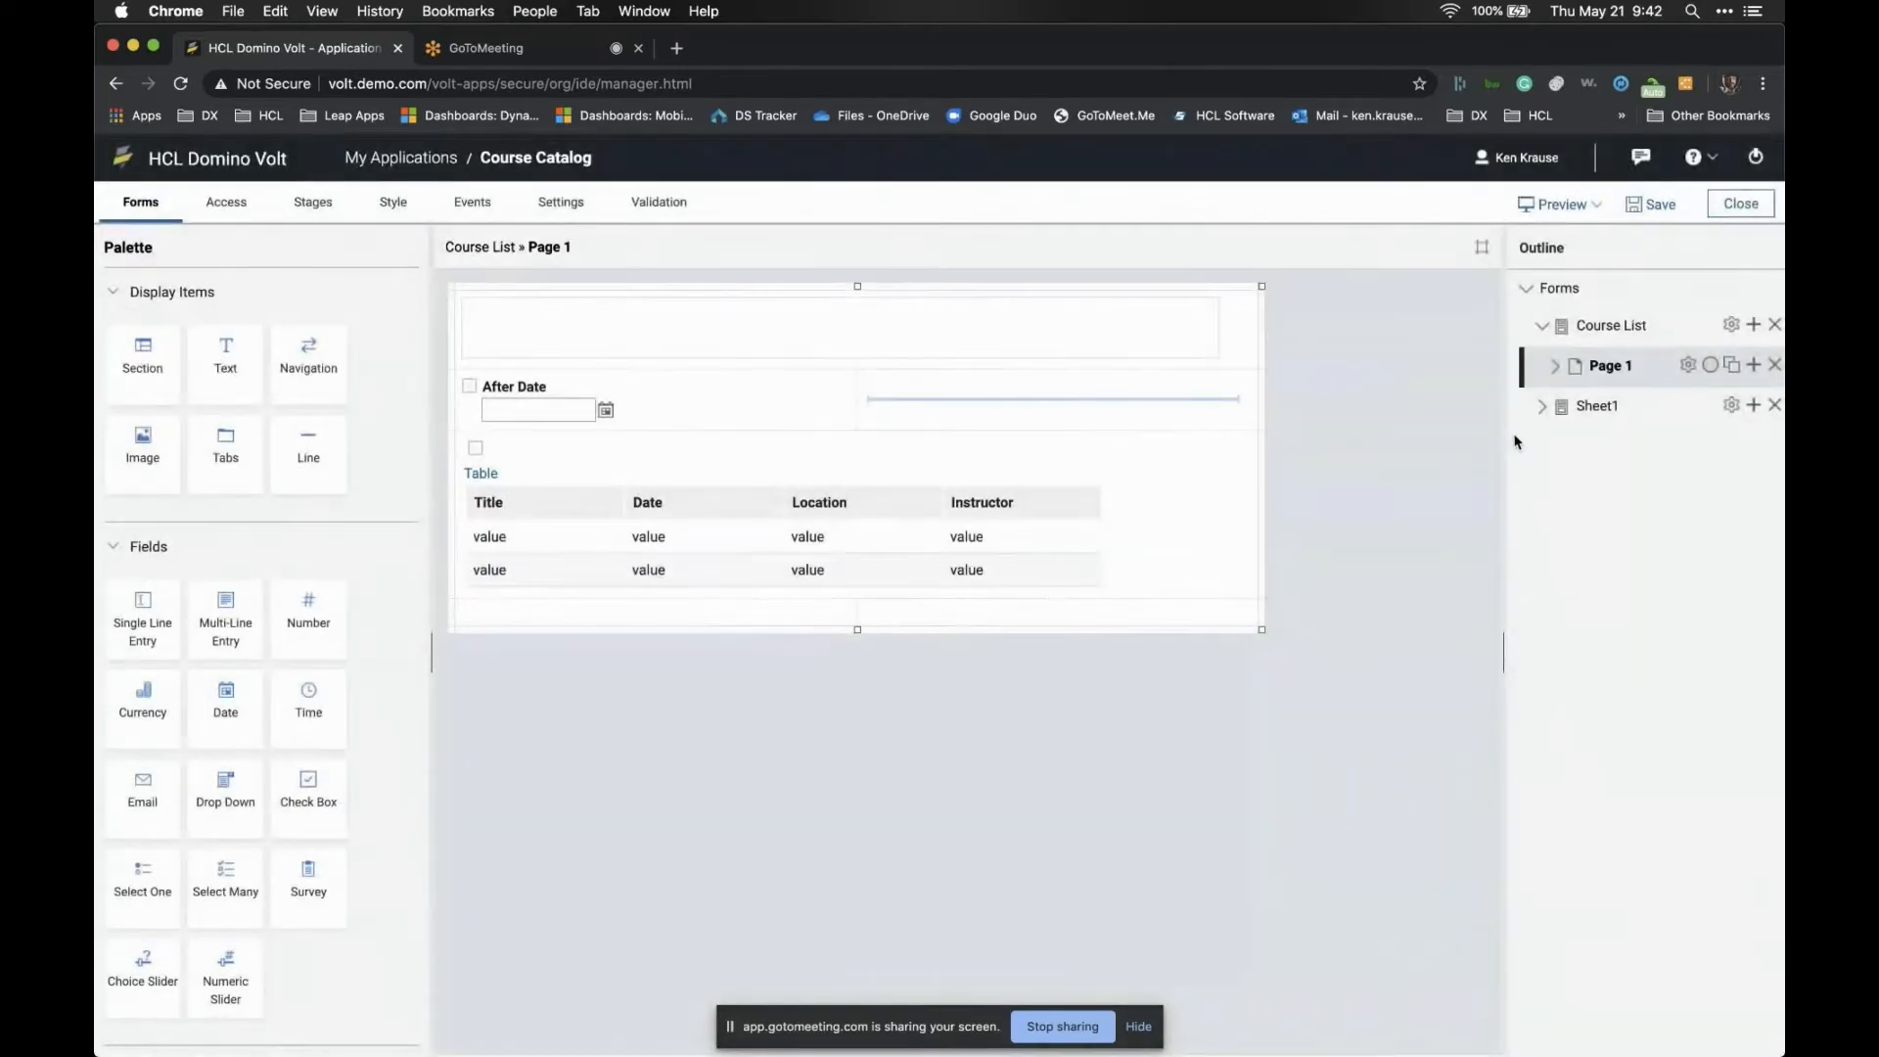
# Open the Course List form's Search service configuration and examine its input assignments and search operators, switching the target view to Advanced
pyautogui.click(561, 202)
pyautogui.click(293, 389)
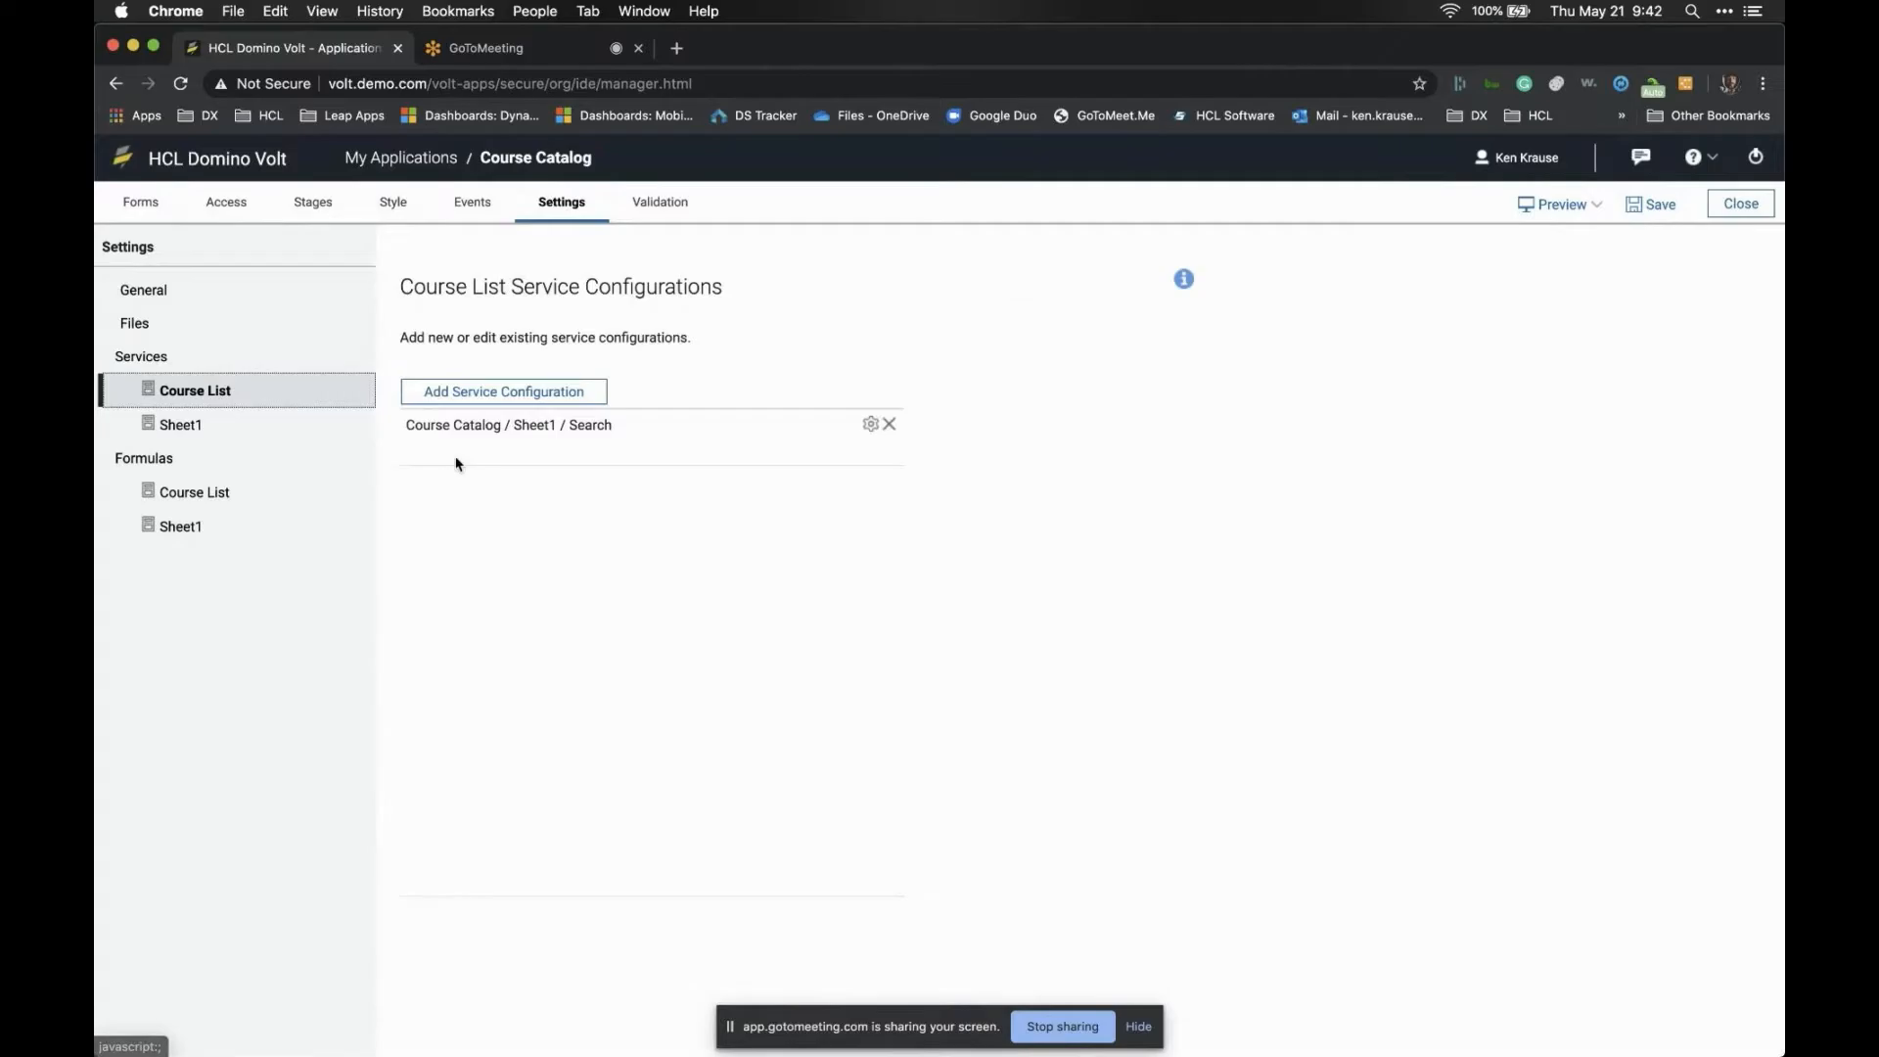
pyautogui.click(866, 423)
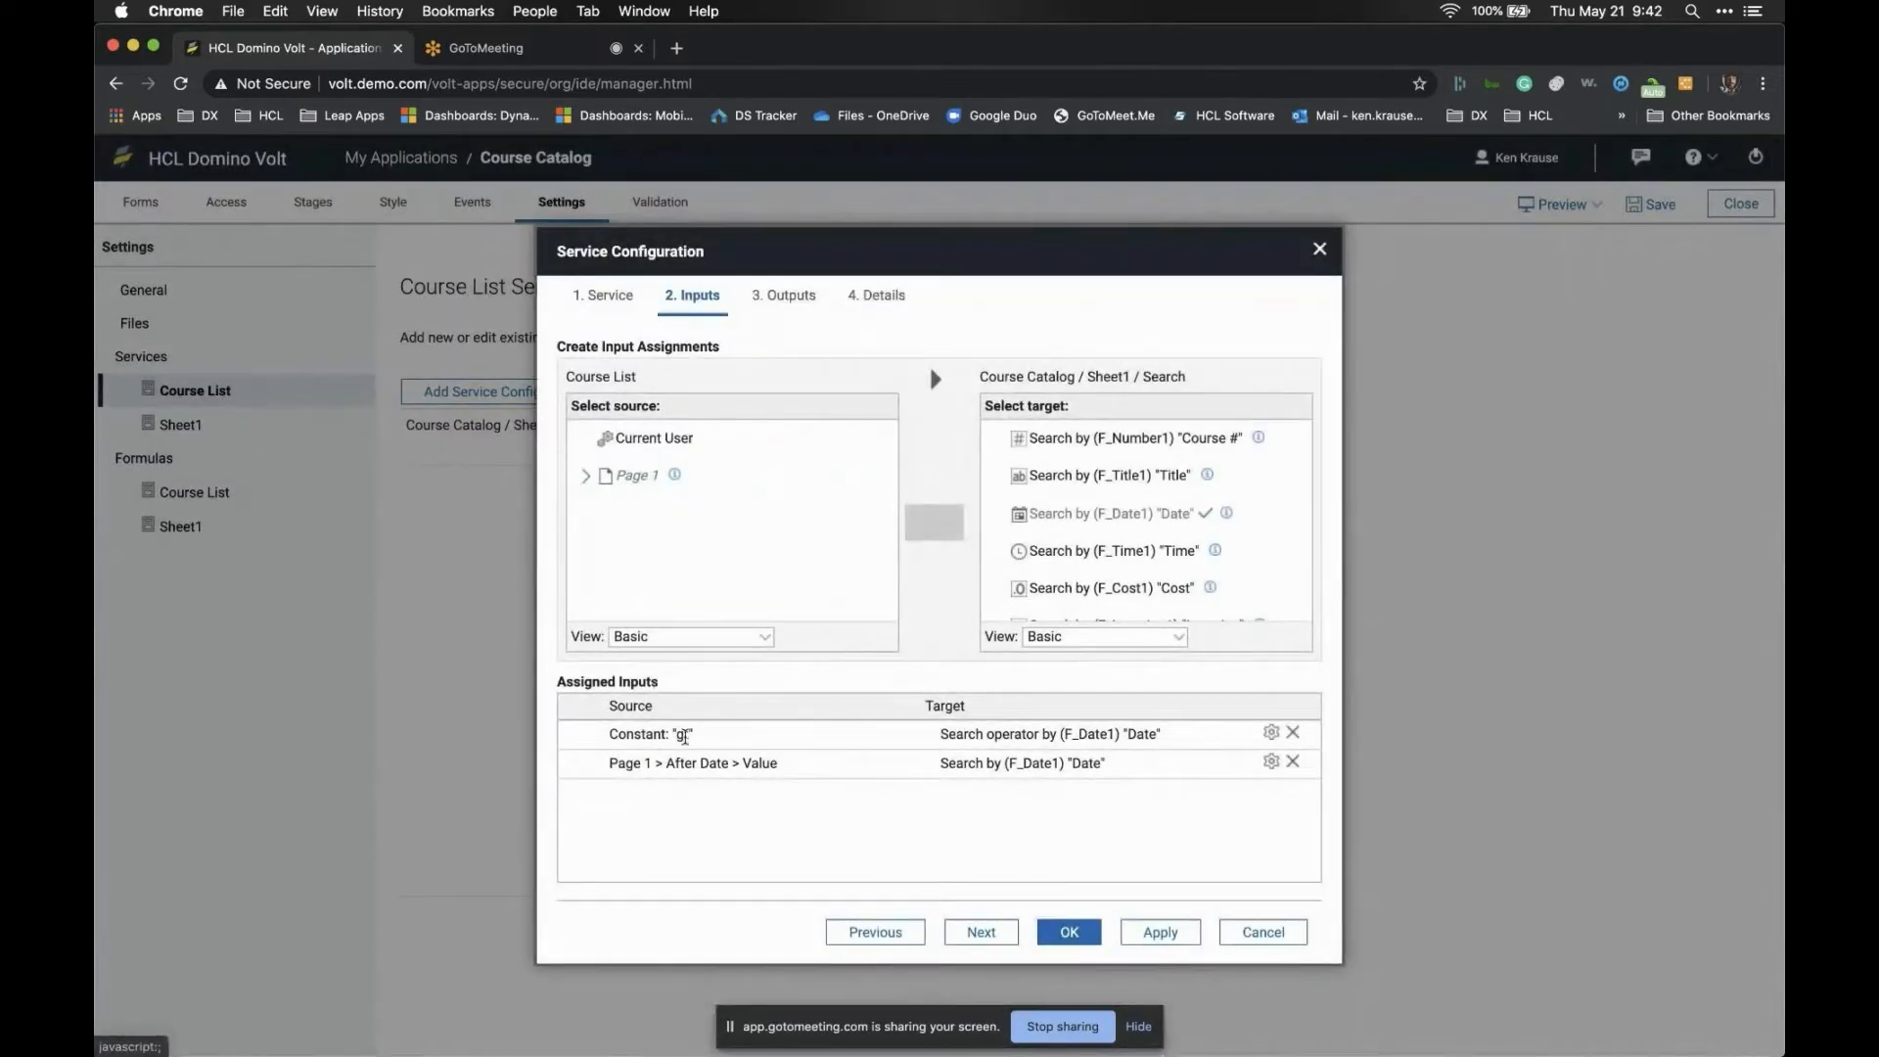
pyautogui.doubleClick(683, 734)
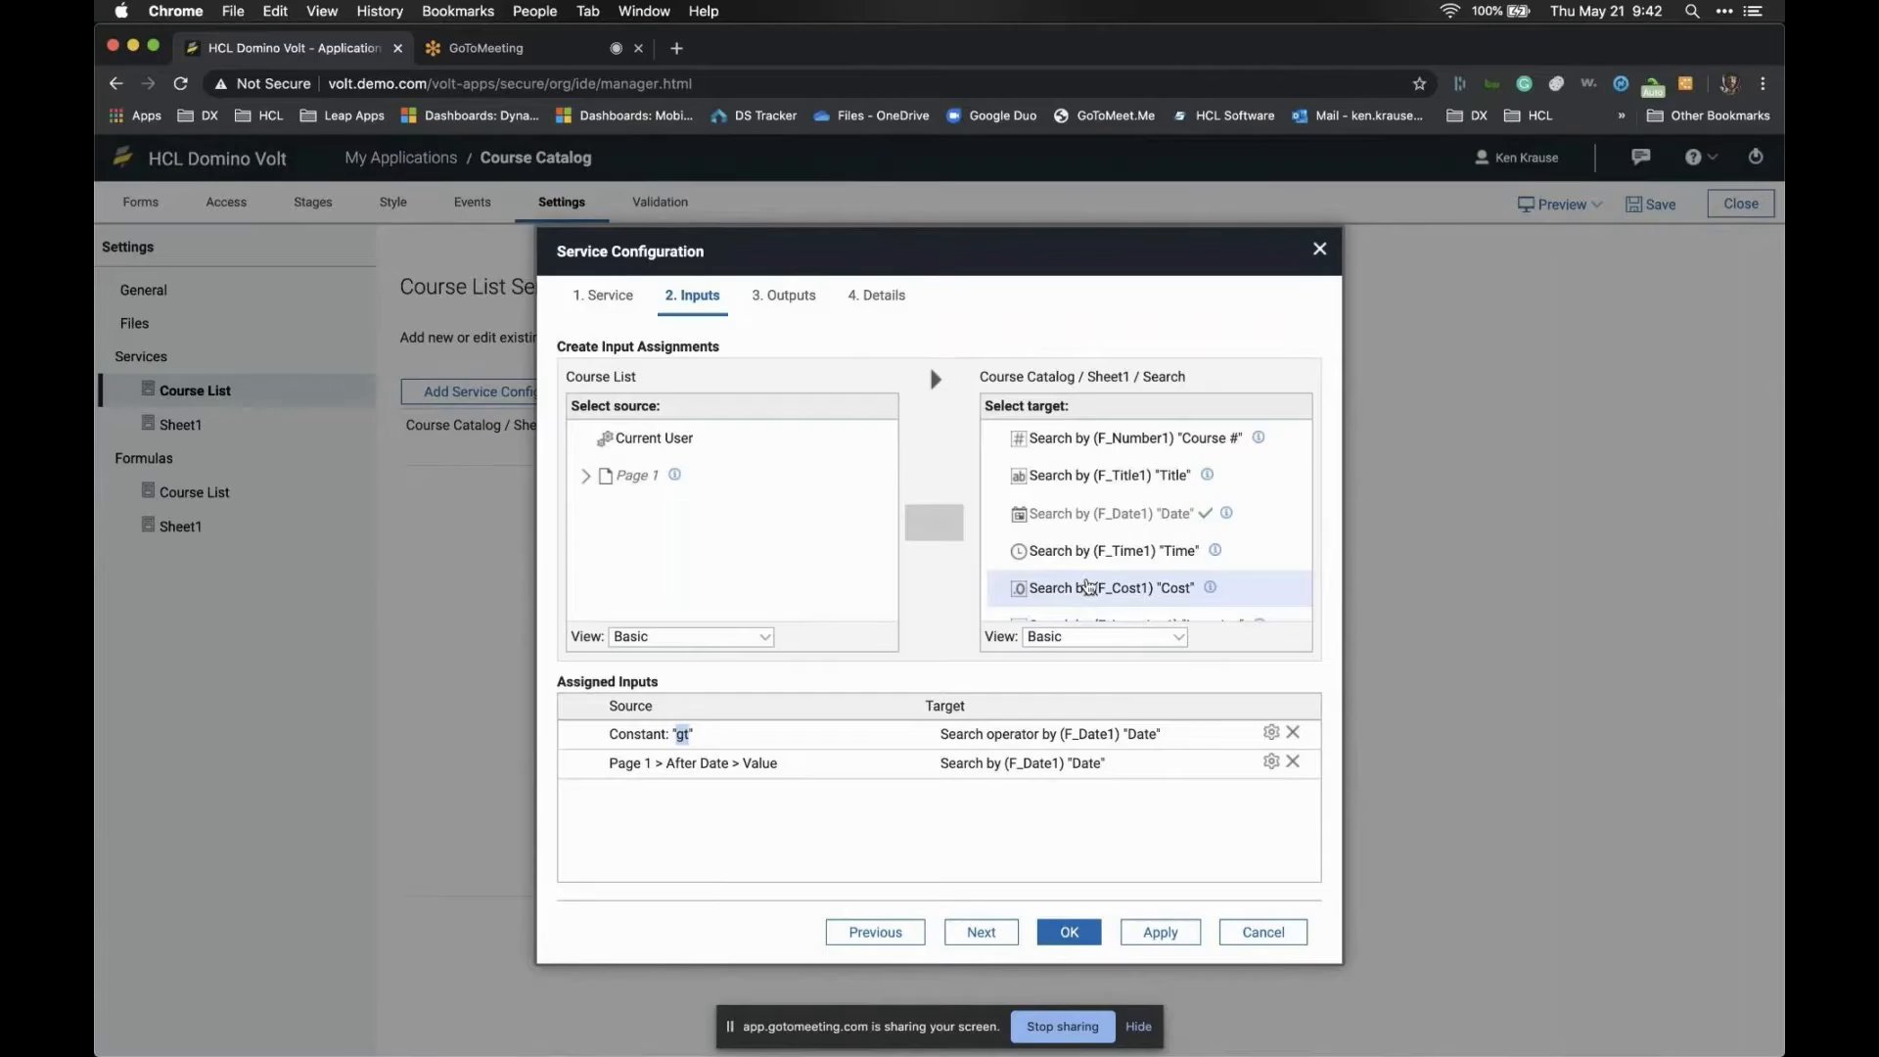
pyautogui.scroll(-1, 1104, 568)
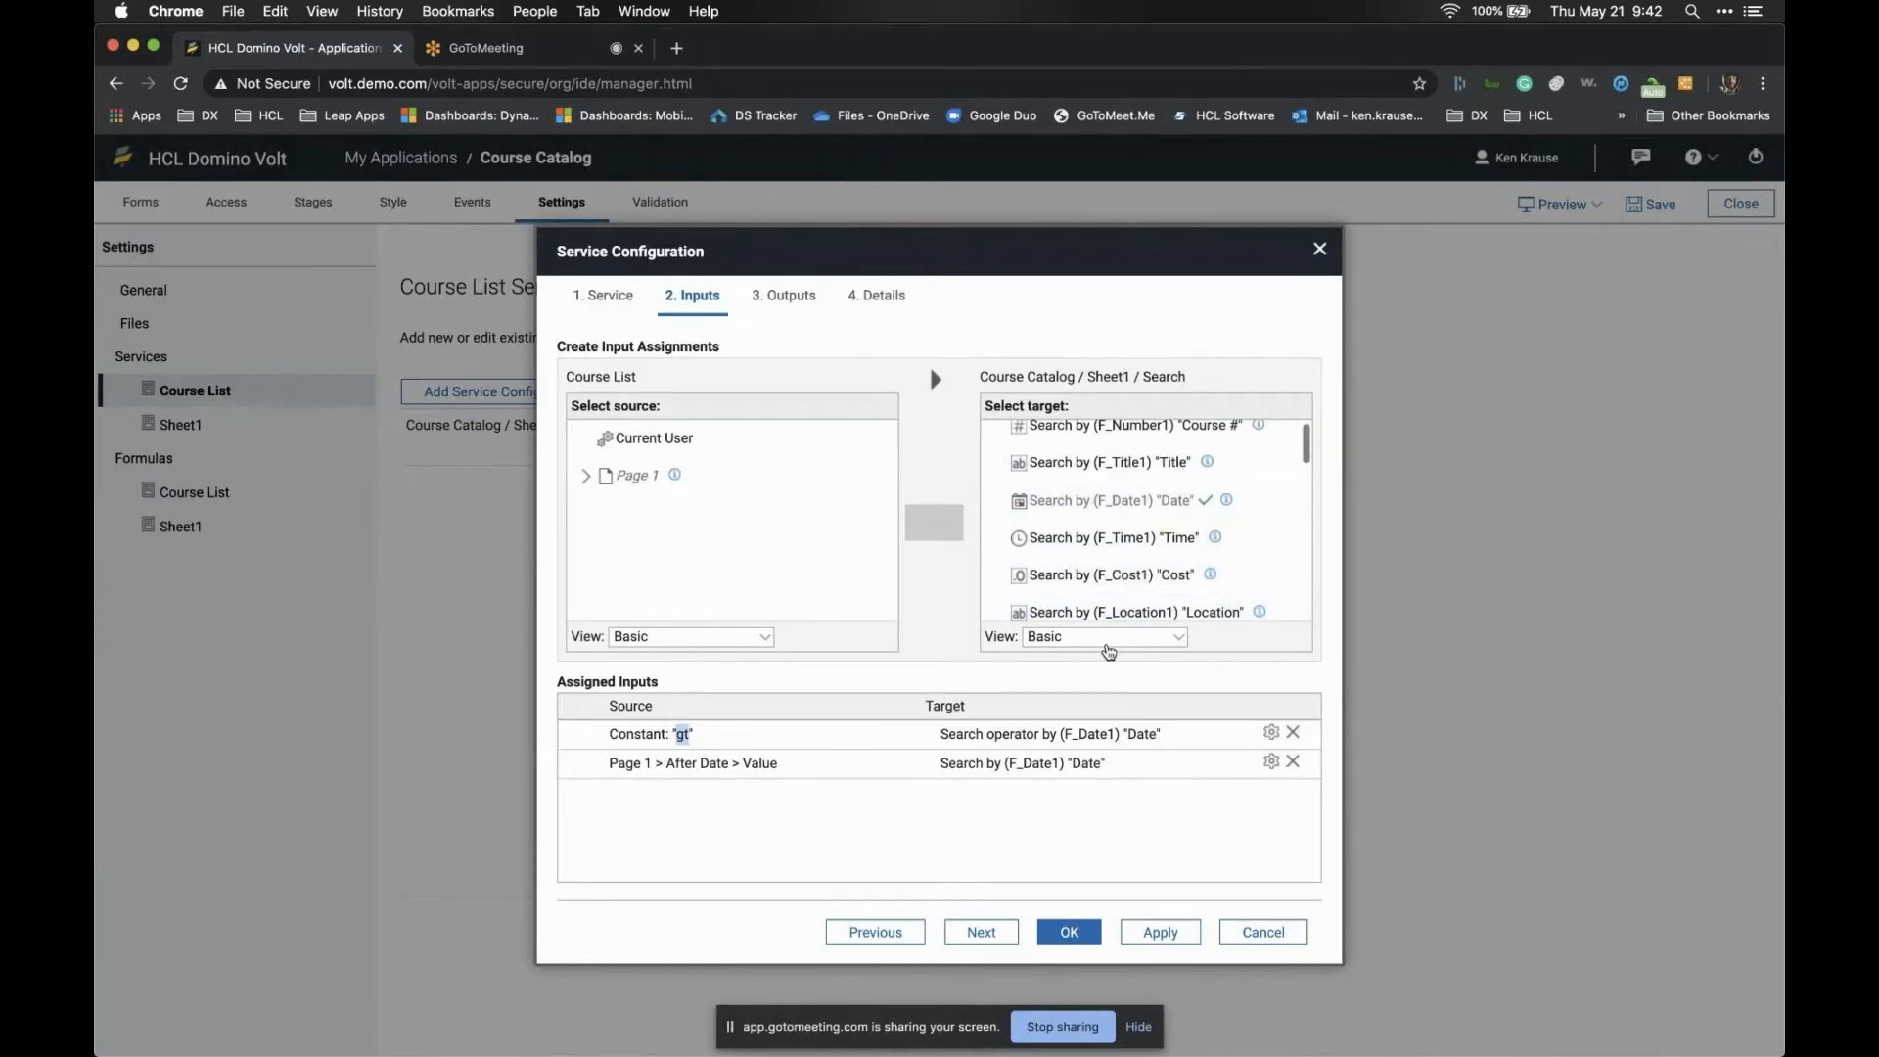
pyautogui.click(1107, 638)
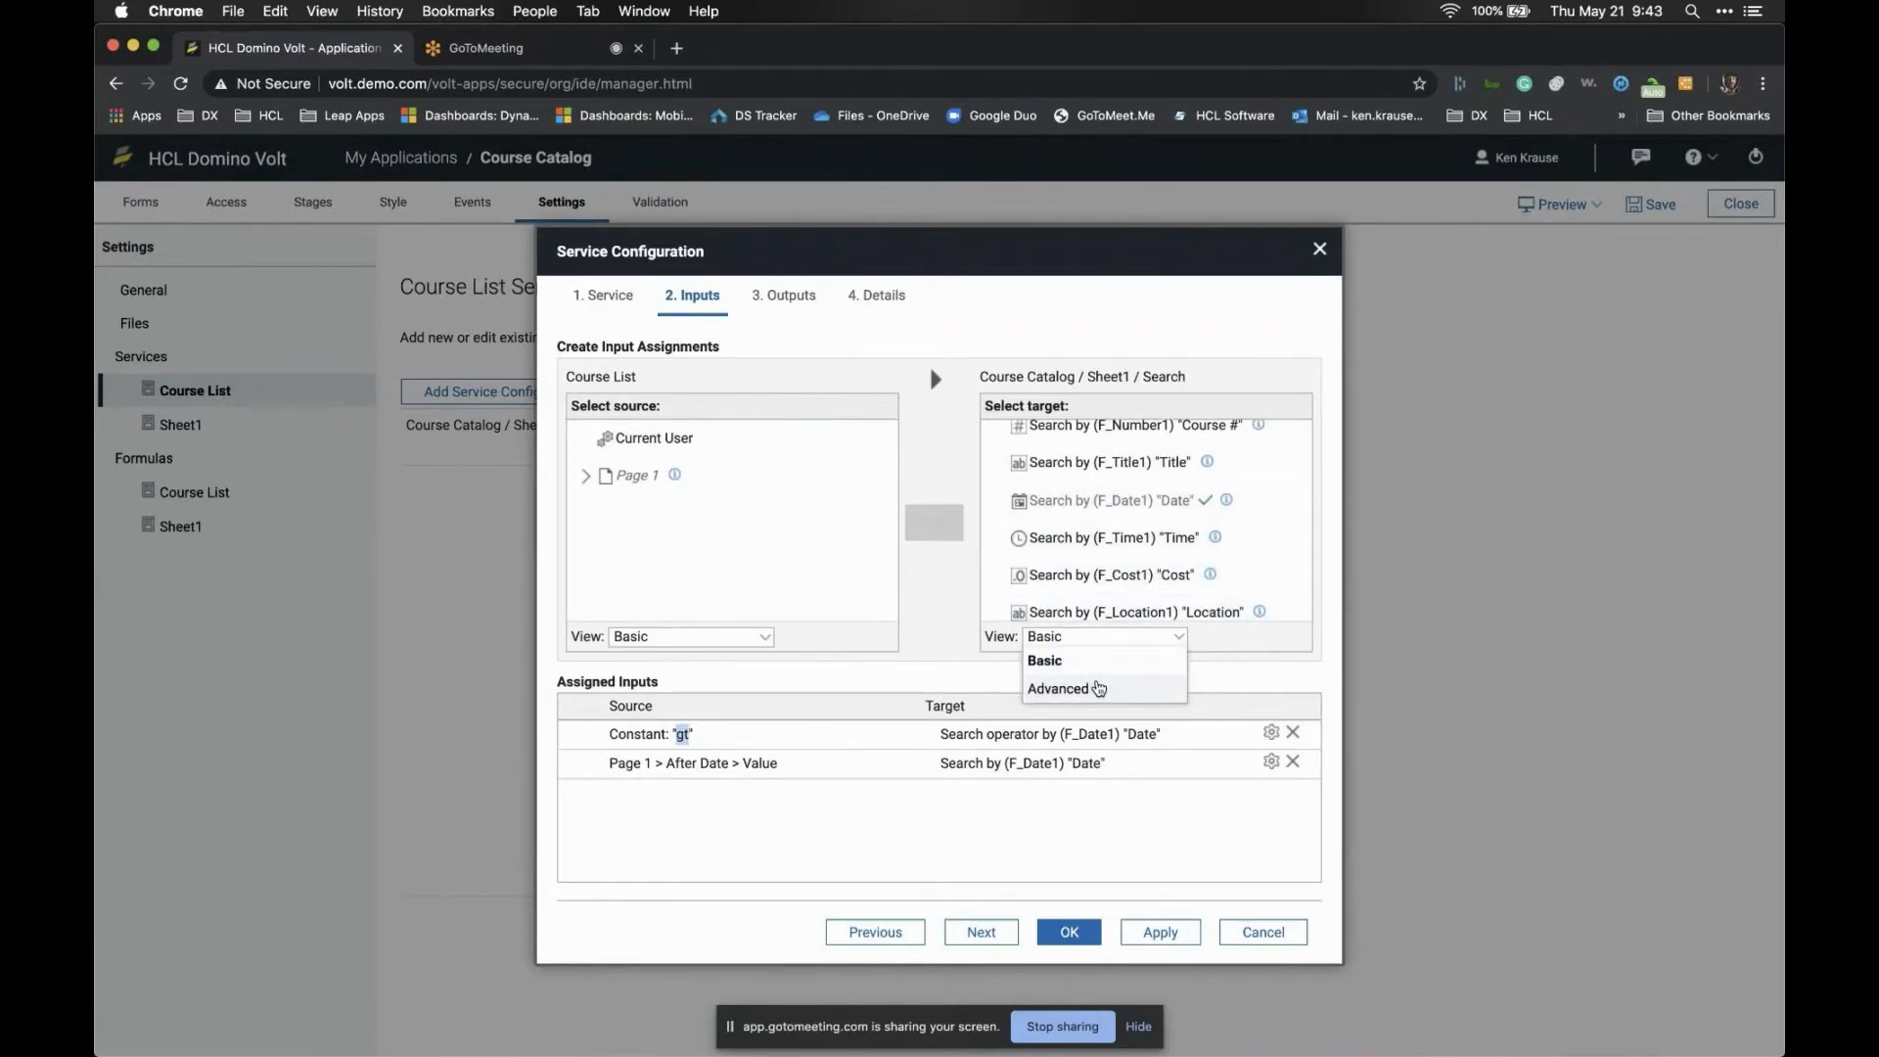
pyautogui.click(1097, 687)
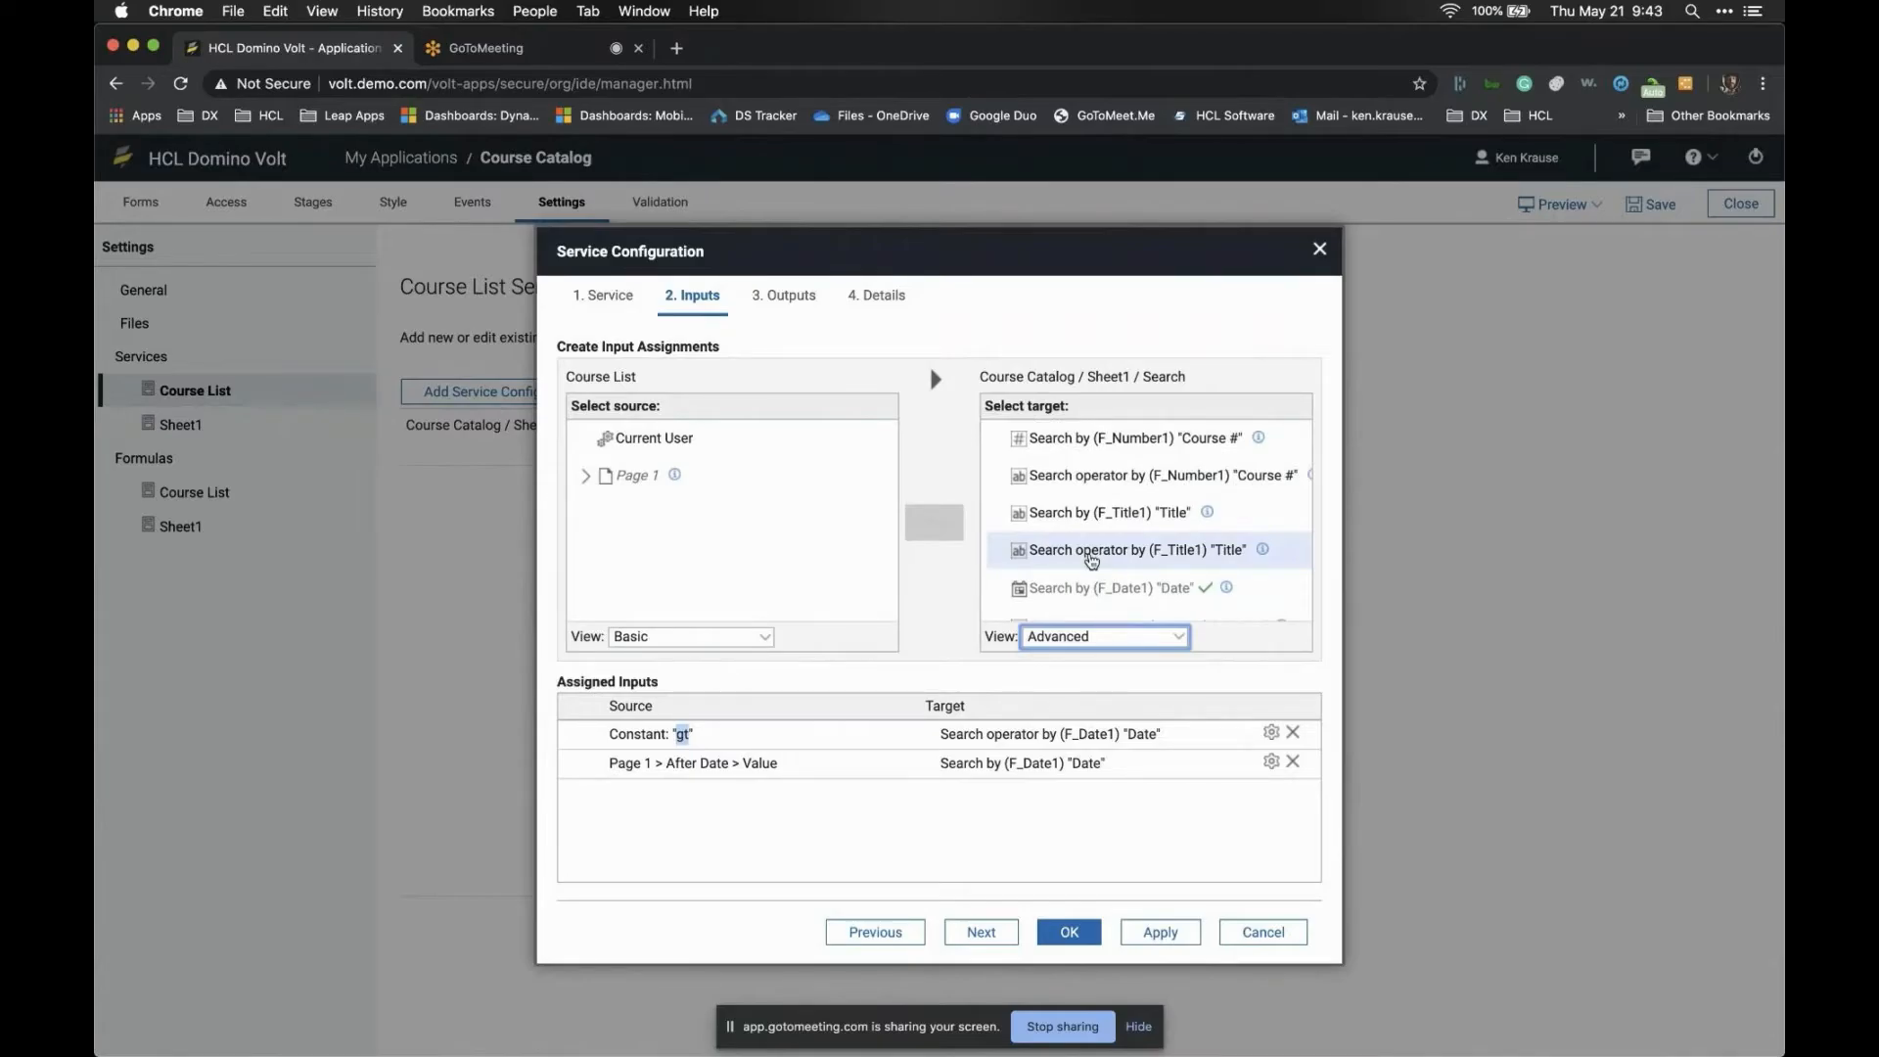
pyautogui.scroll(-2, 1091, 561)
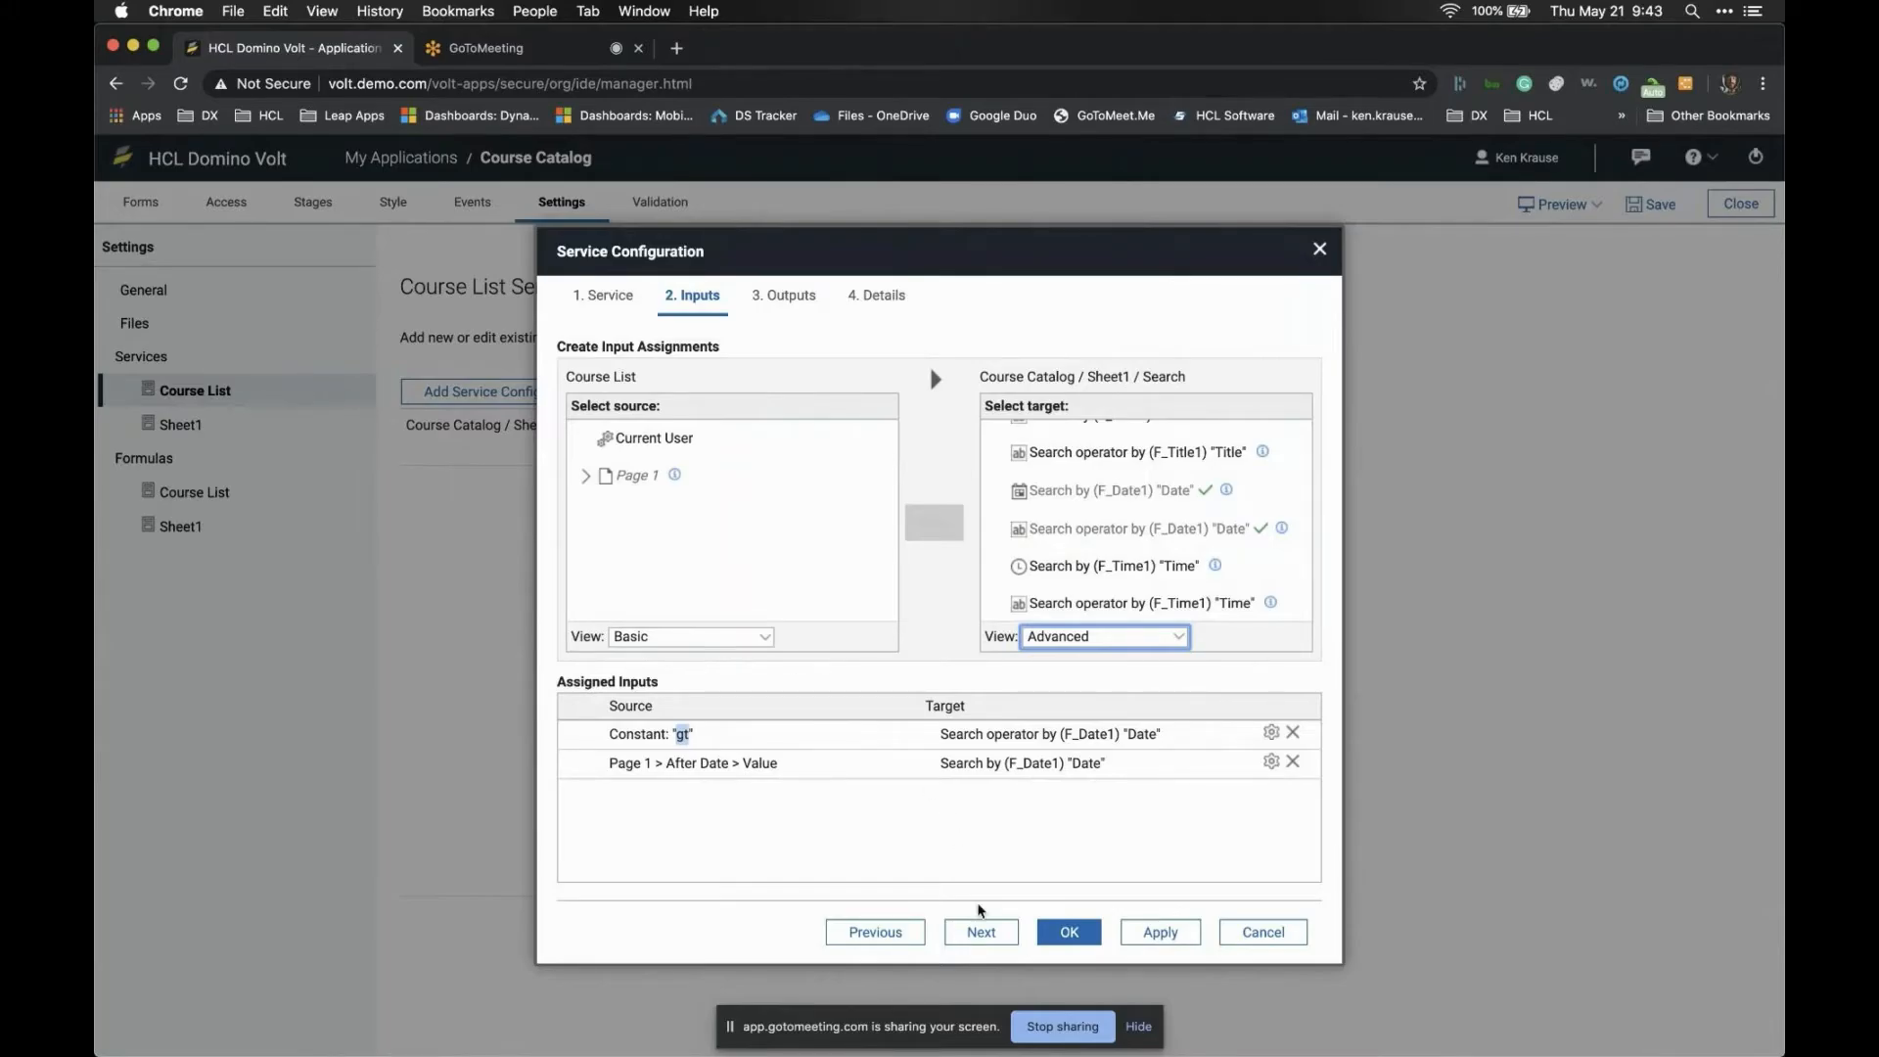
# Review the service's output assignments by expanding F_CourseTable and Searched Records, and close the configuration
pyautogui.click(980, 931)
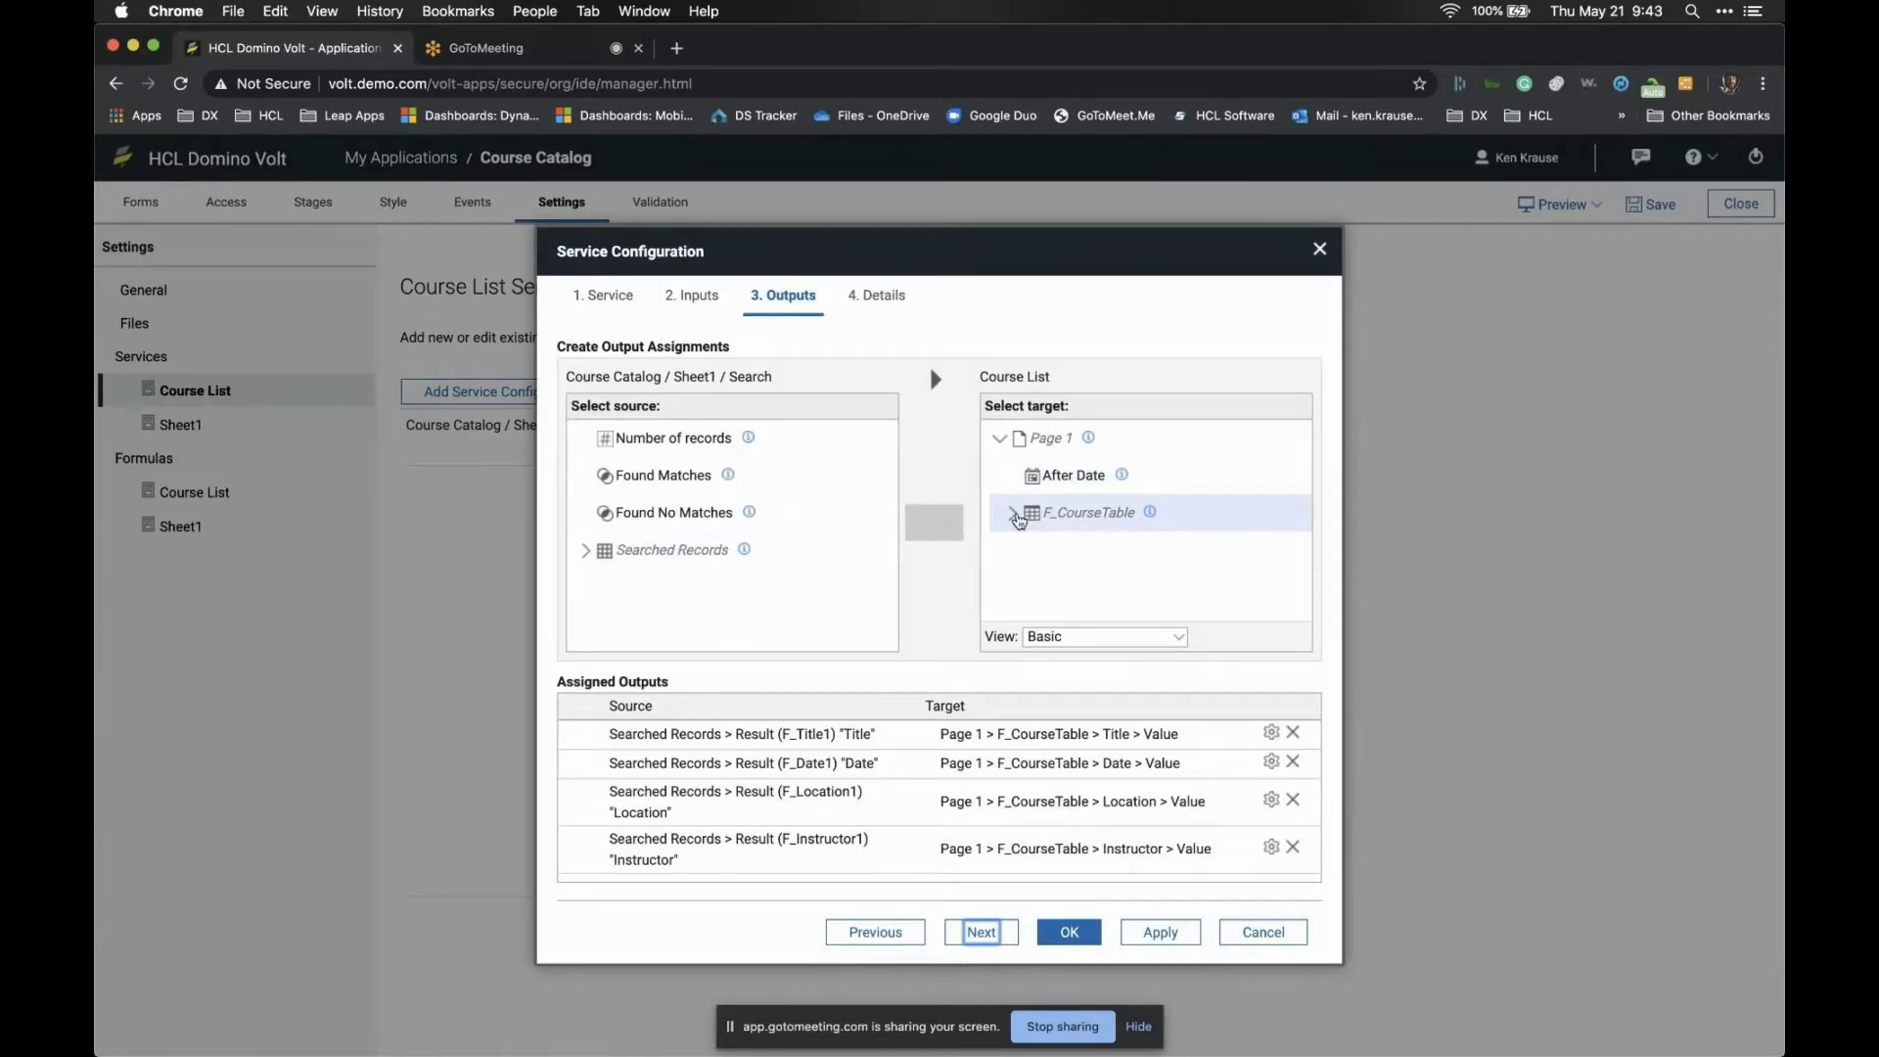
pyautogui.click(1015, 515)
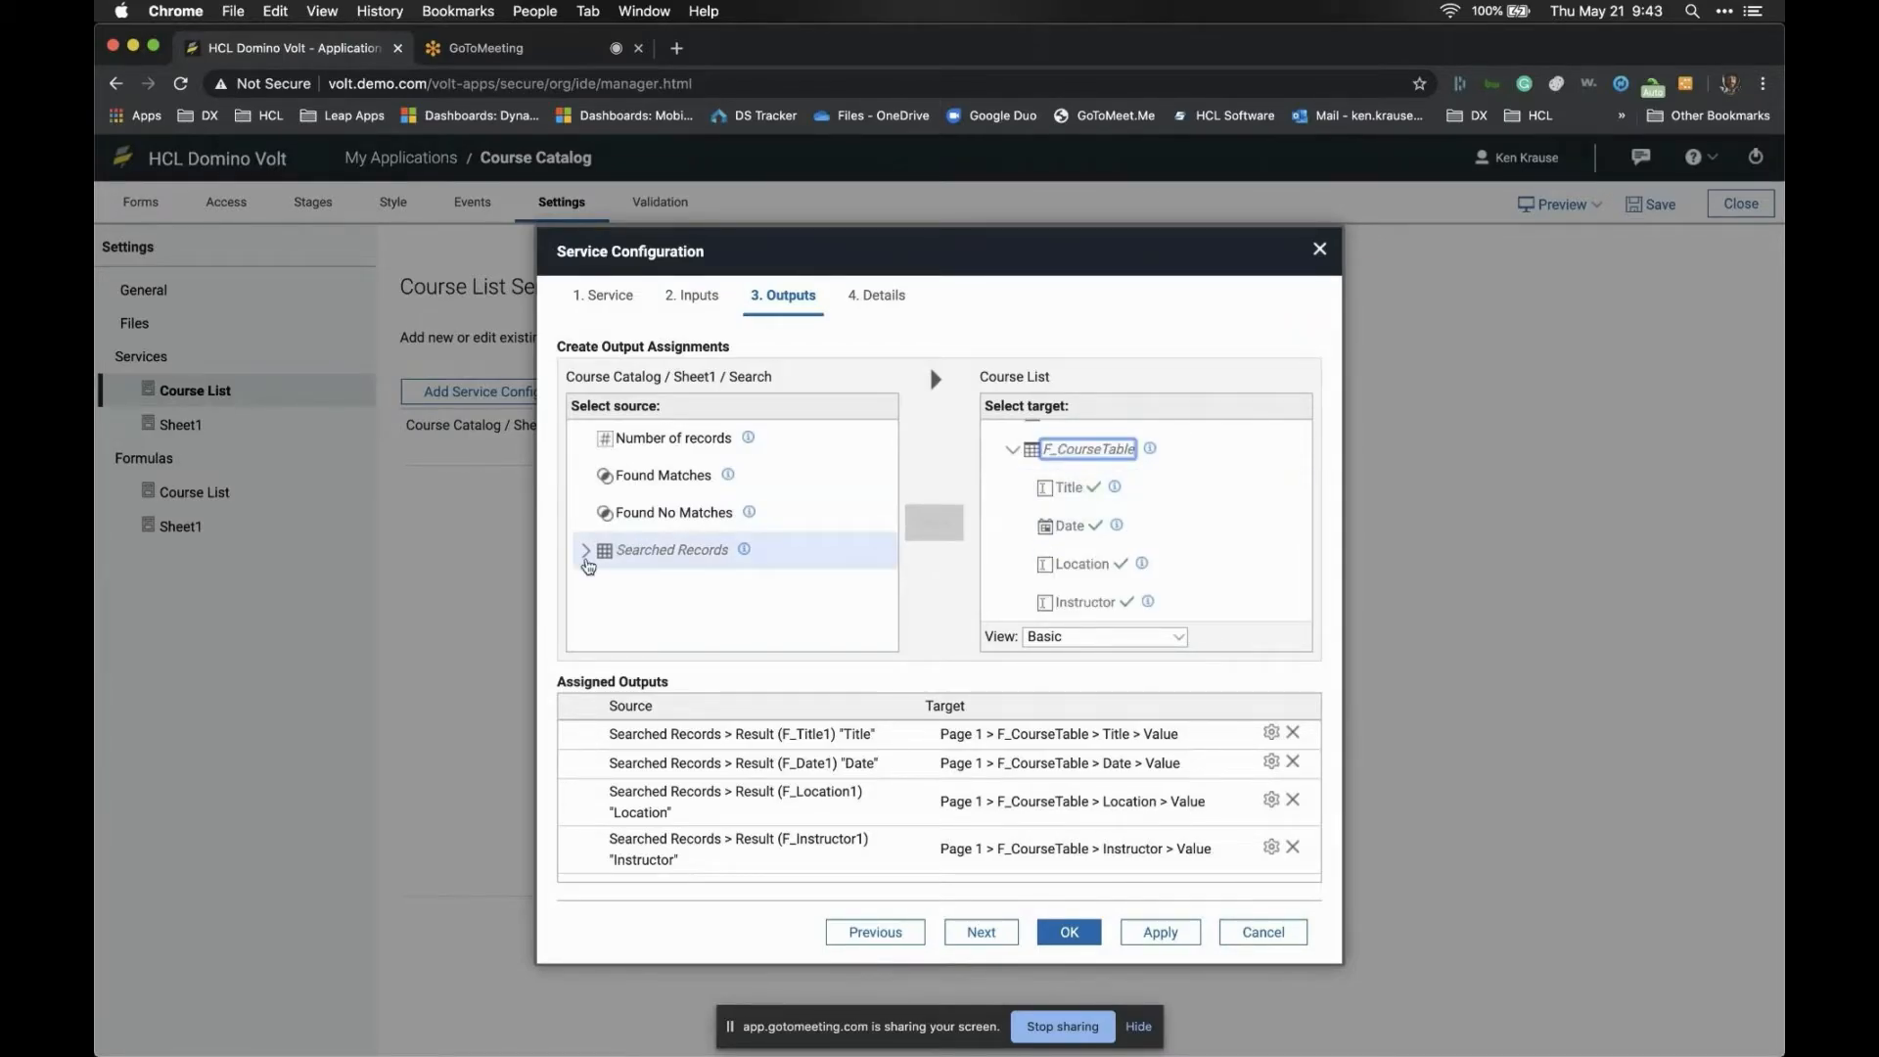
pyautogui.click(586, 554)
pyautogui.click(1056, 936)
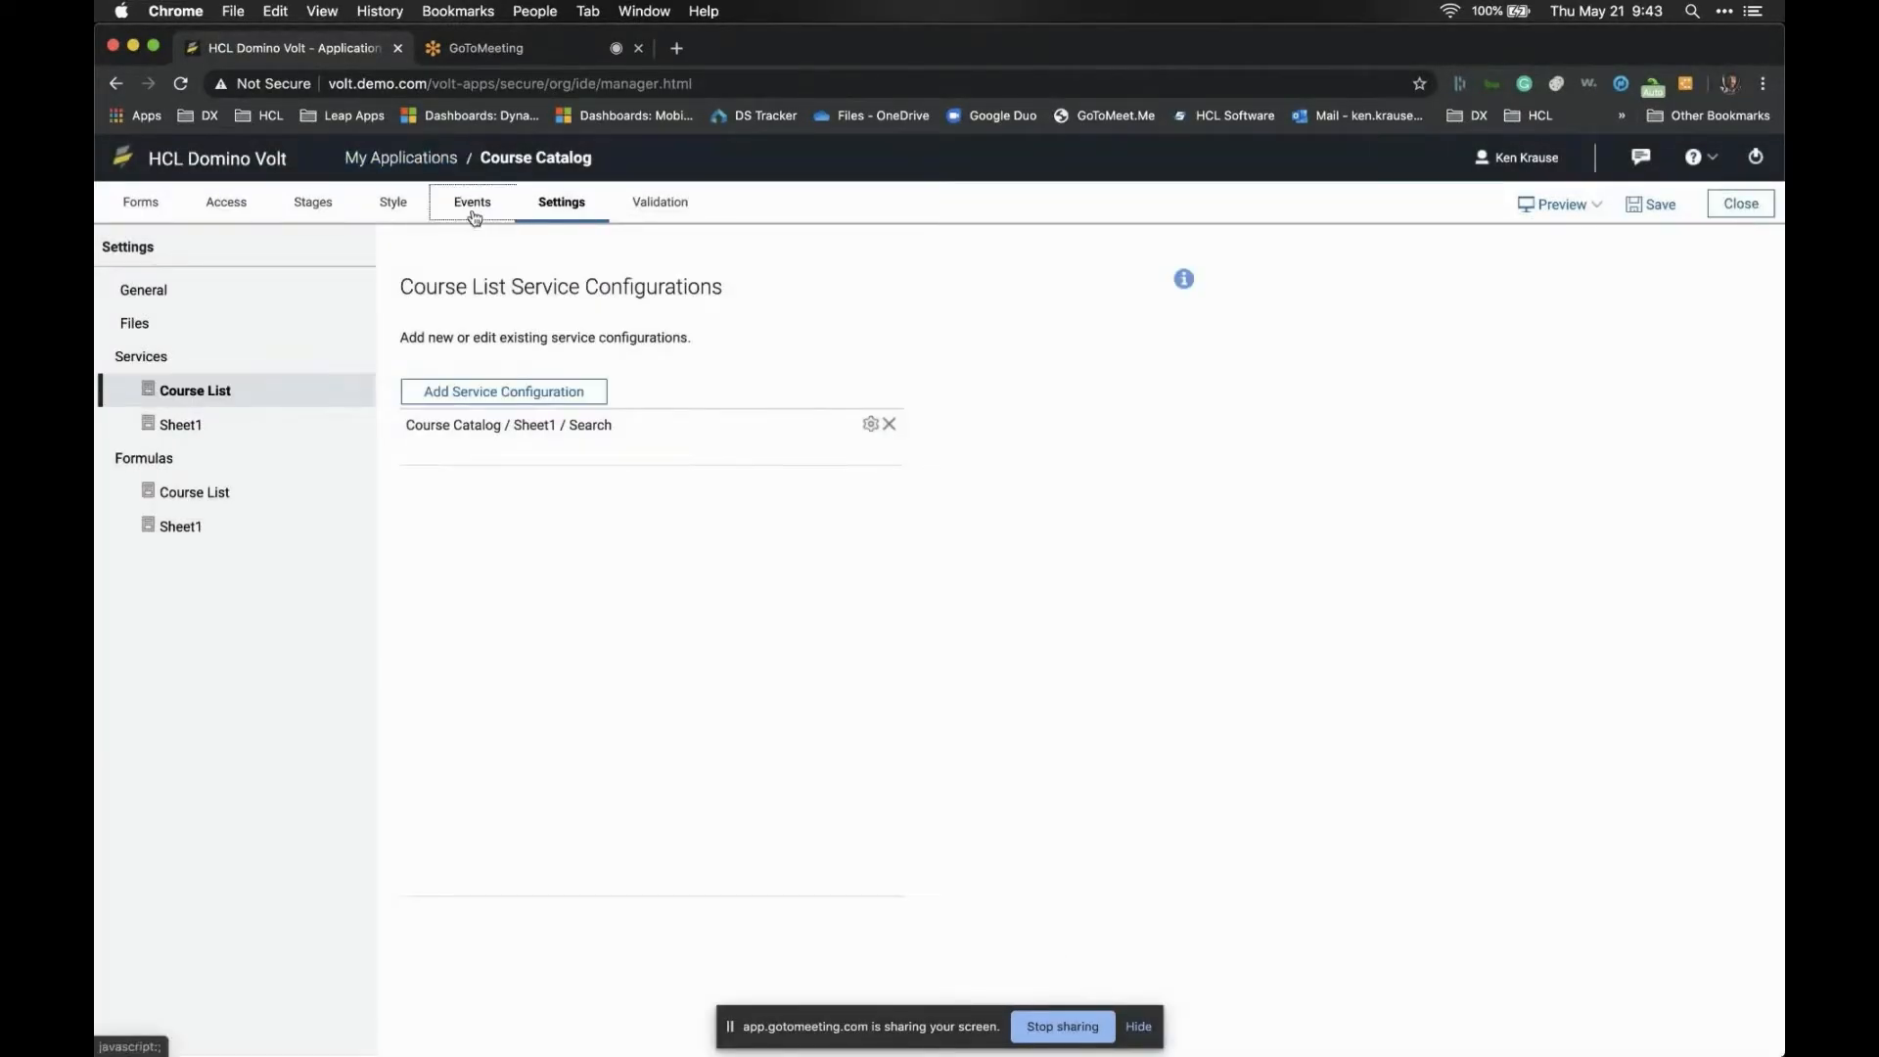
# Inspect the service call in the After Date field's onItemChange event, and close the field's properties
pyautogui.click(474, 211)
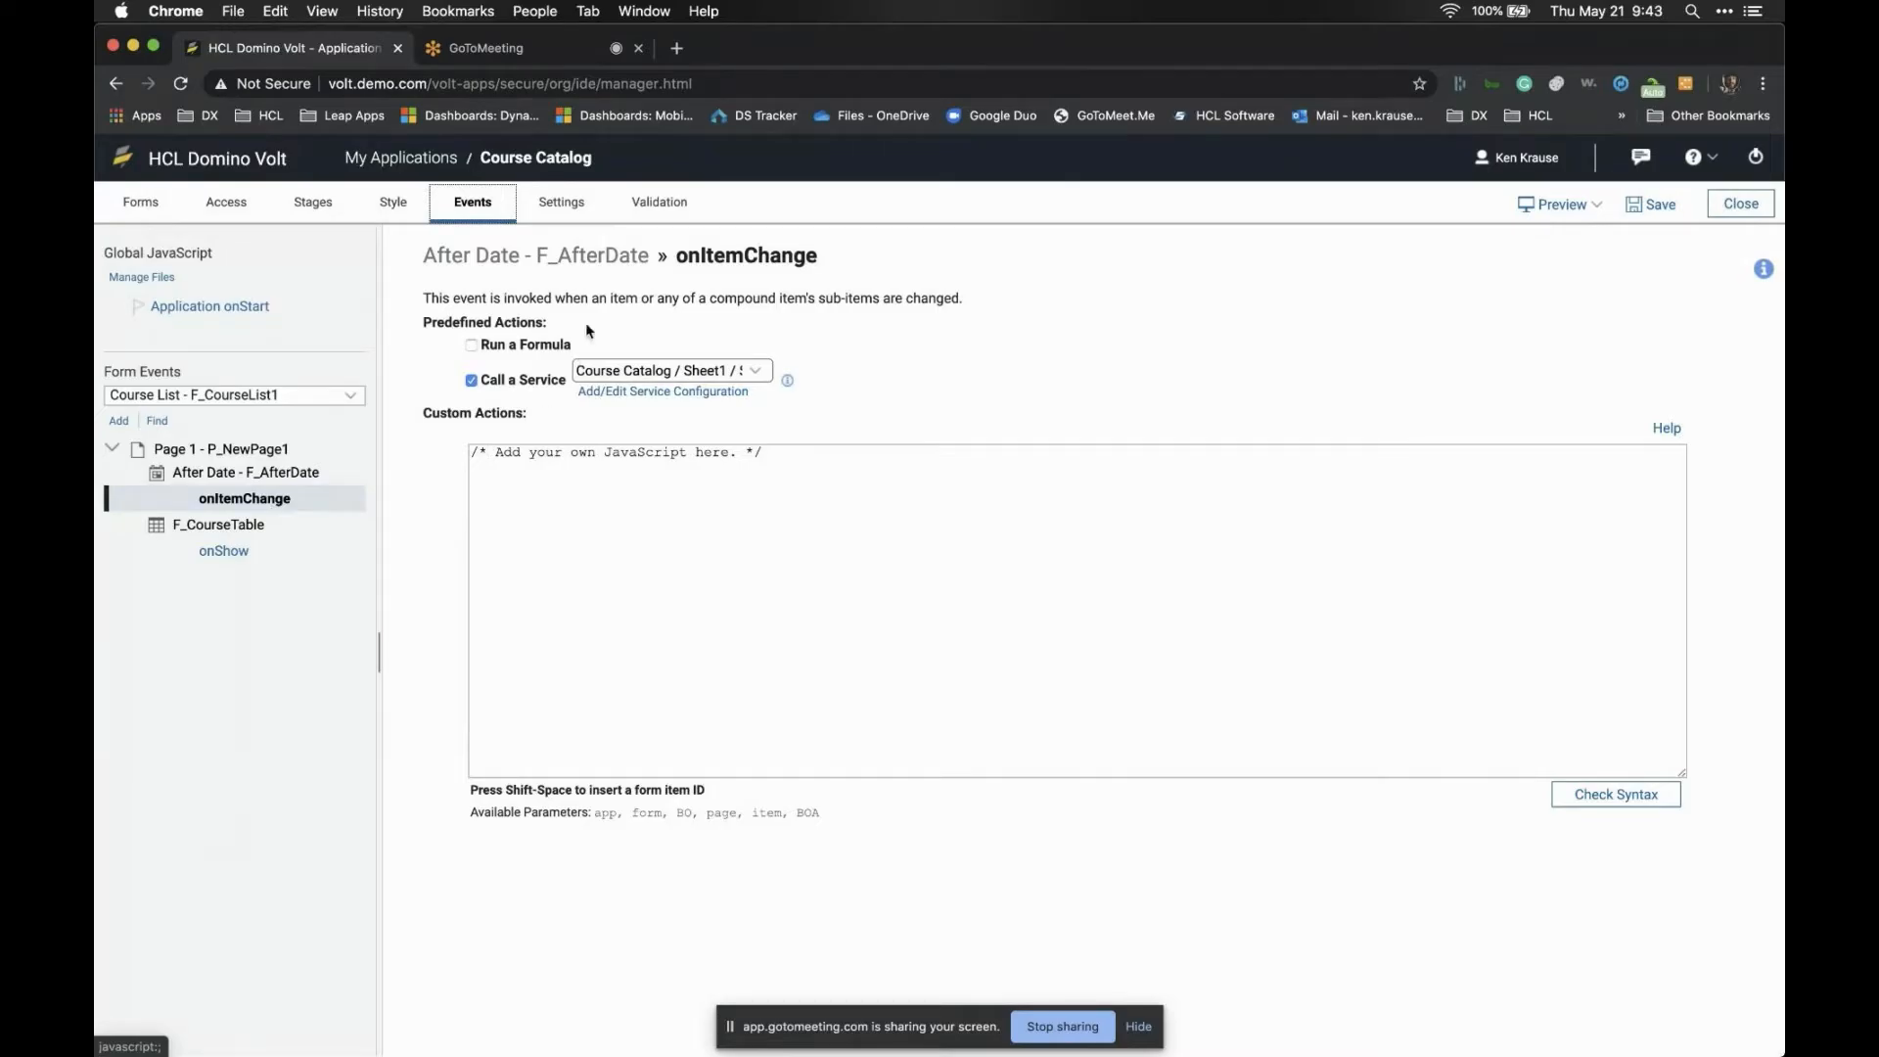
pyautogui.click(140, 201)
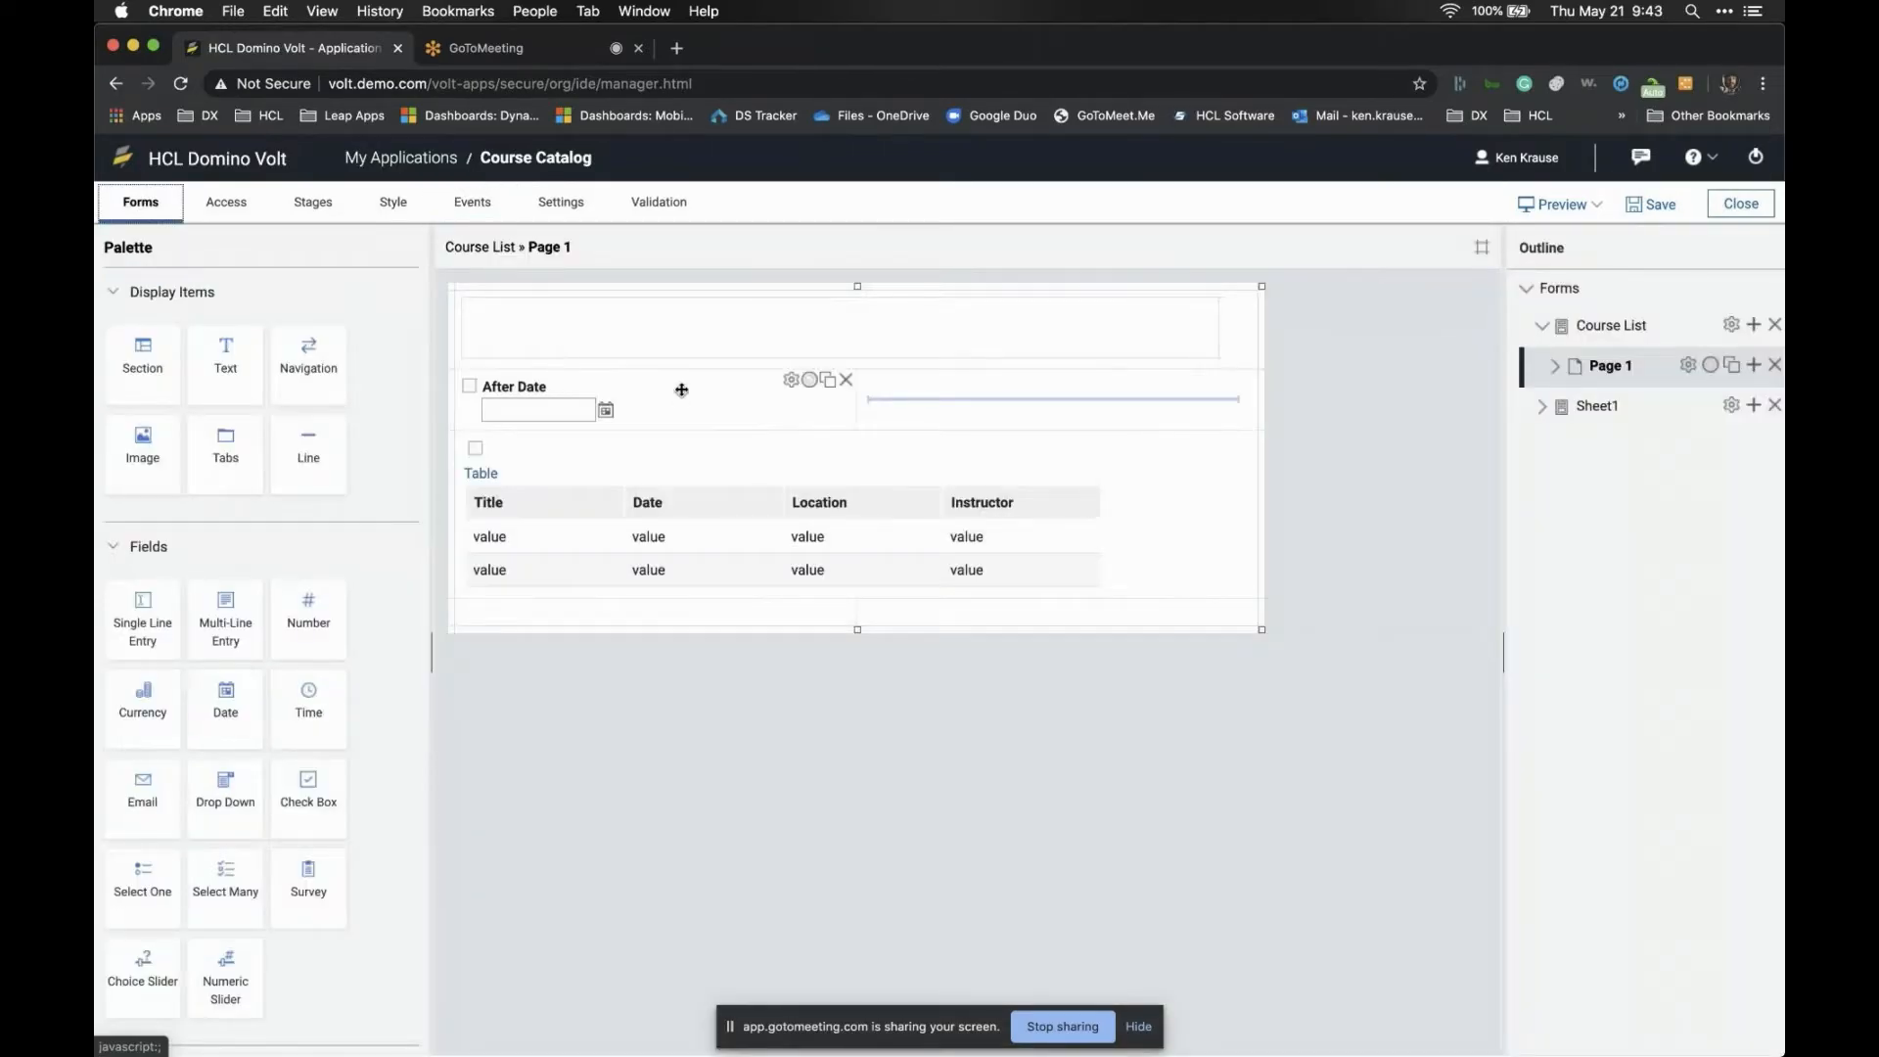
pyautogui.doubleClick(683, 396)
pyautogui.click(861, 363)
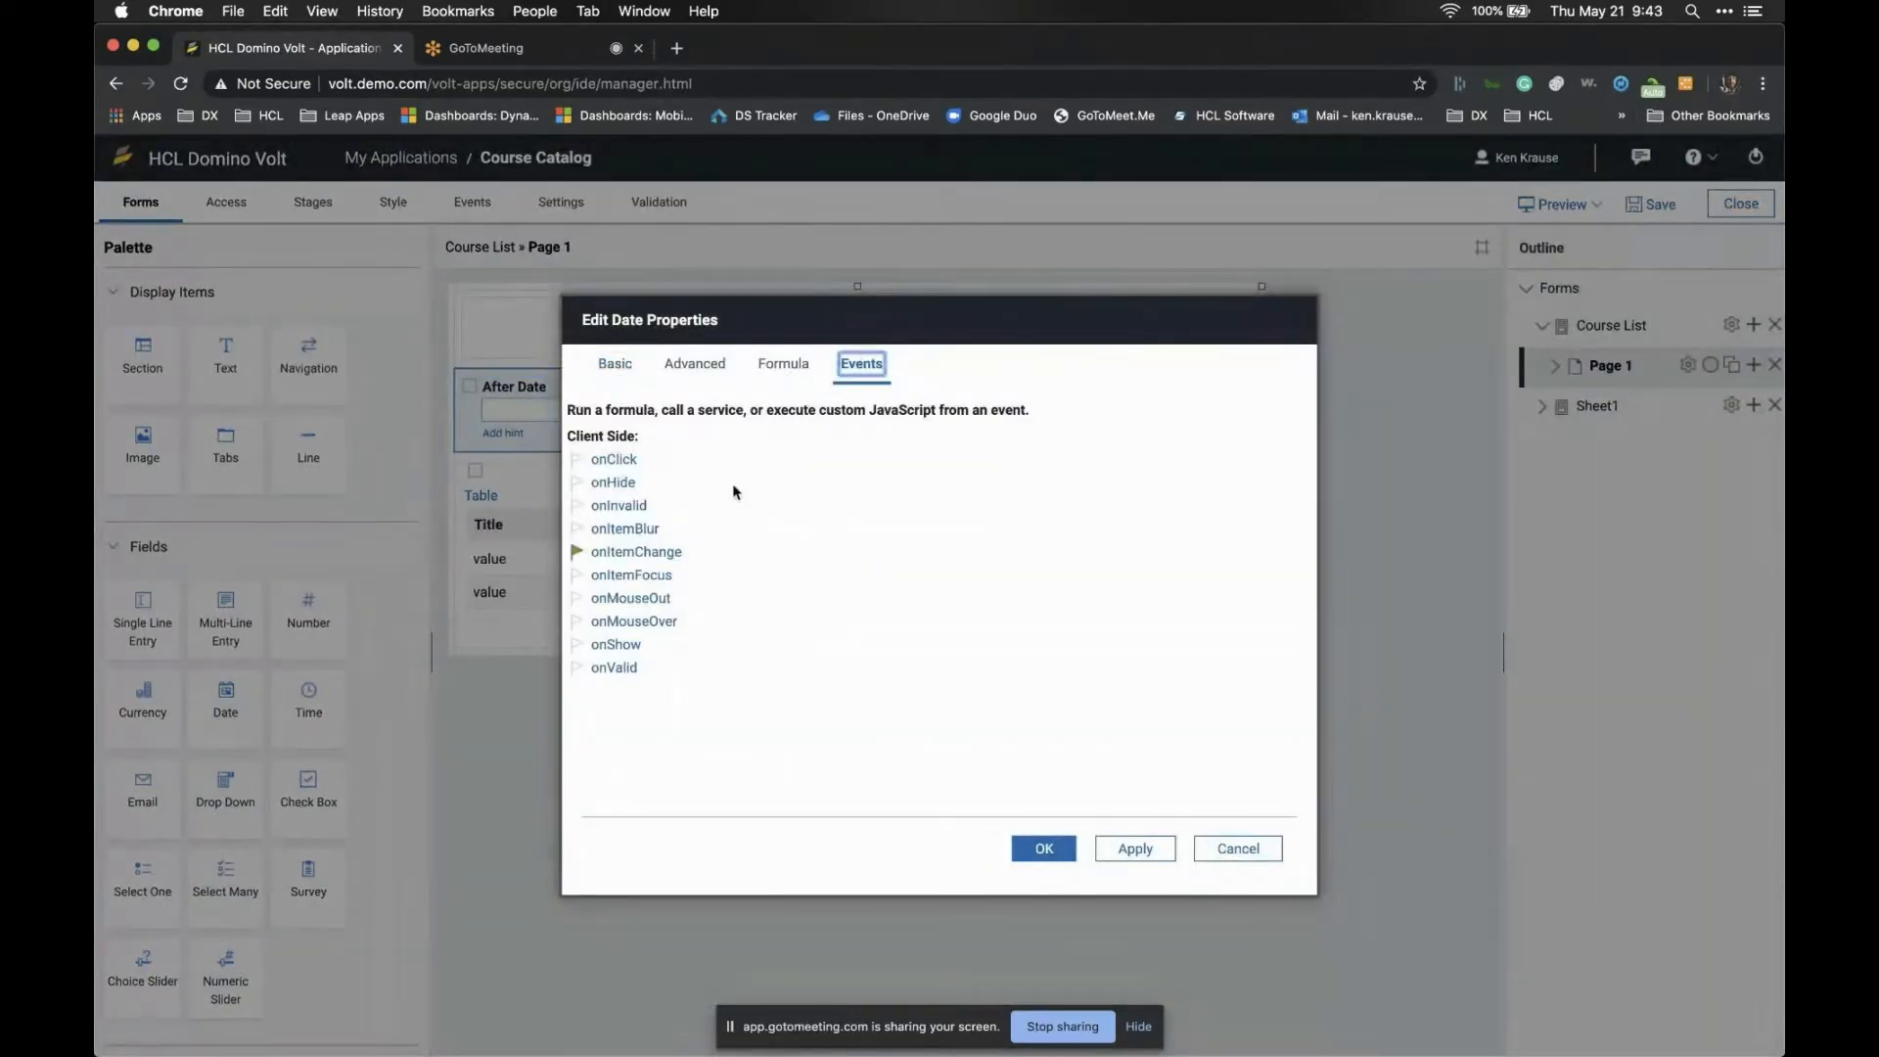
pyautogui.click(636, 552)
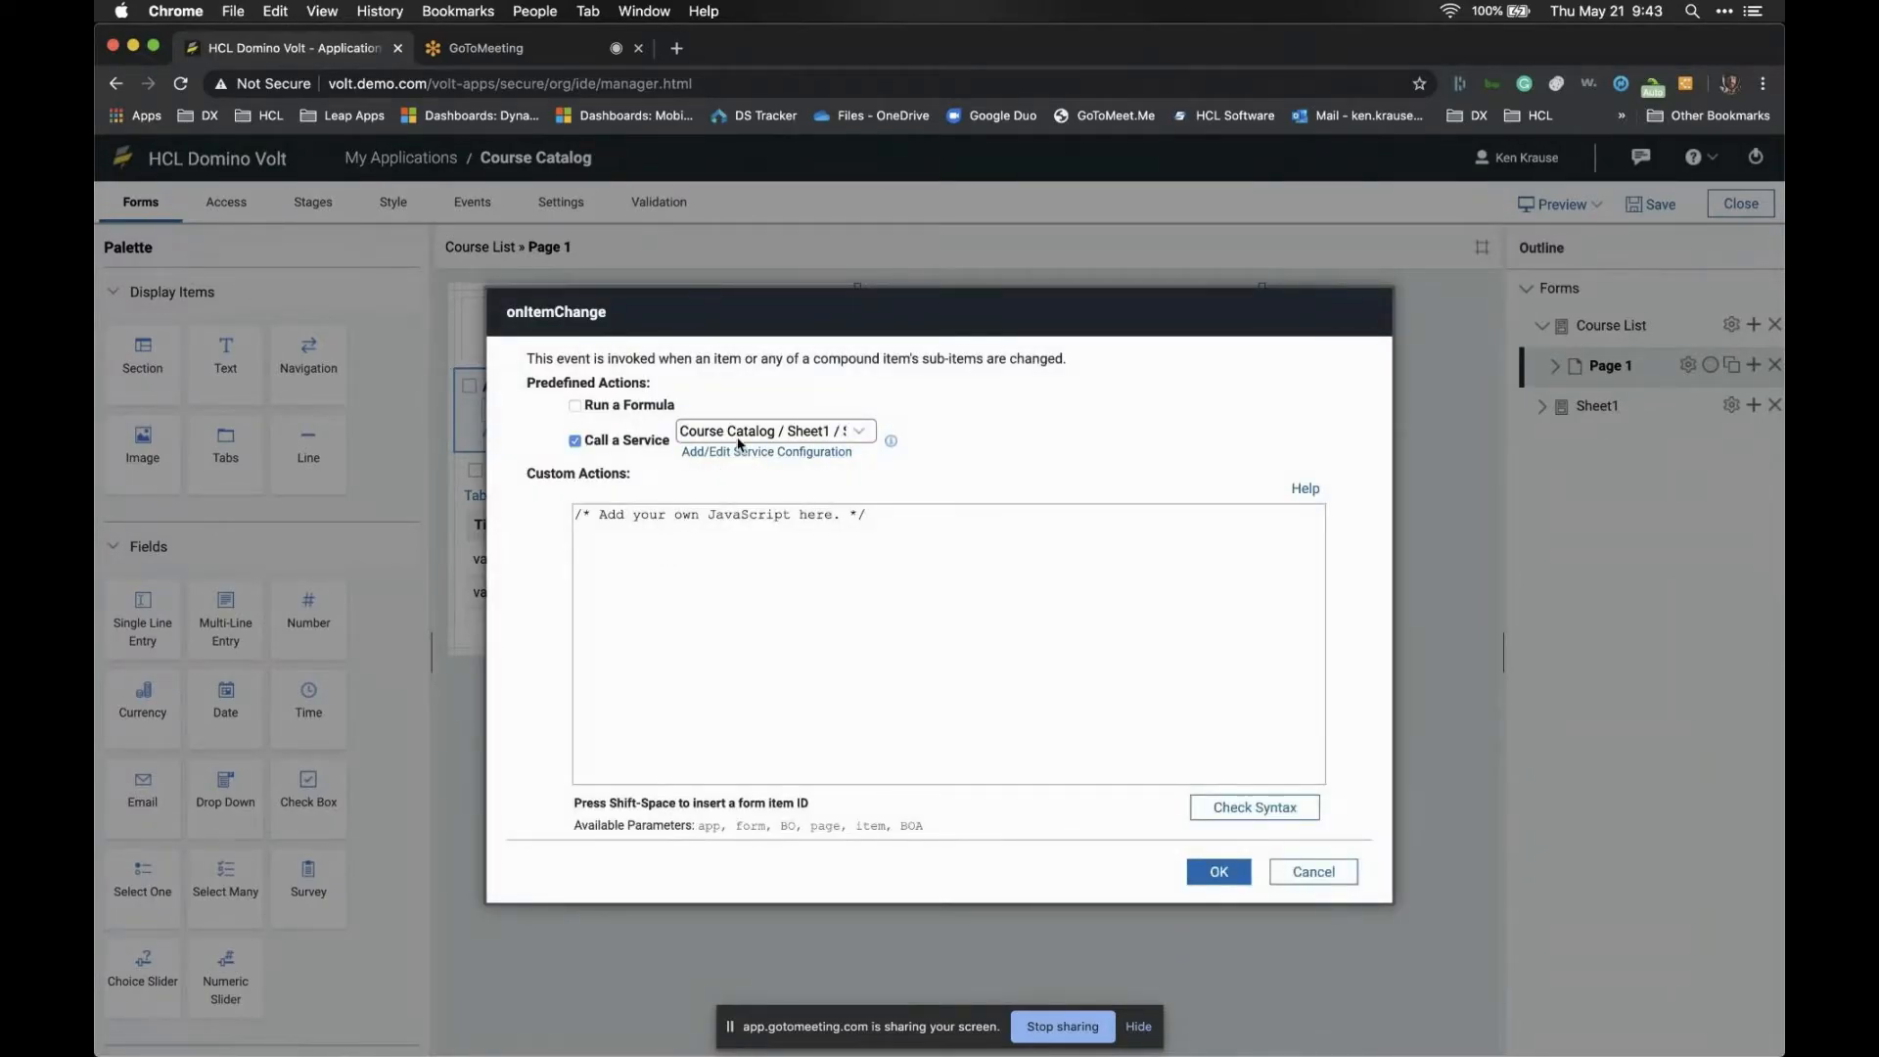
pyautogui.click(1218, 870)
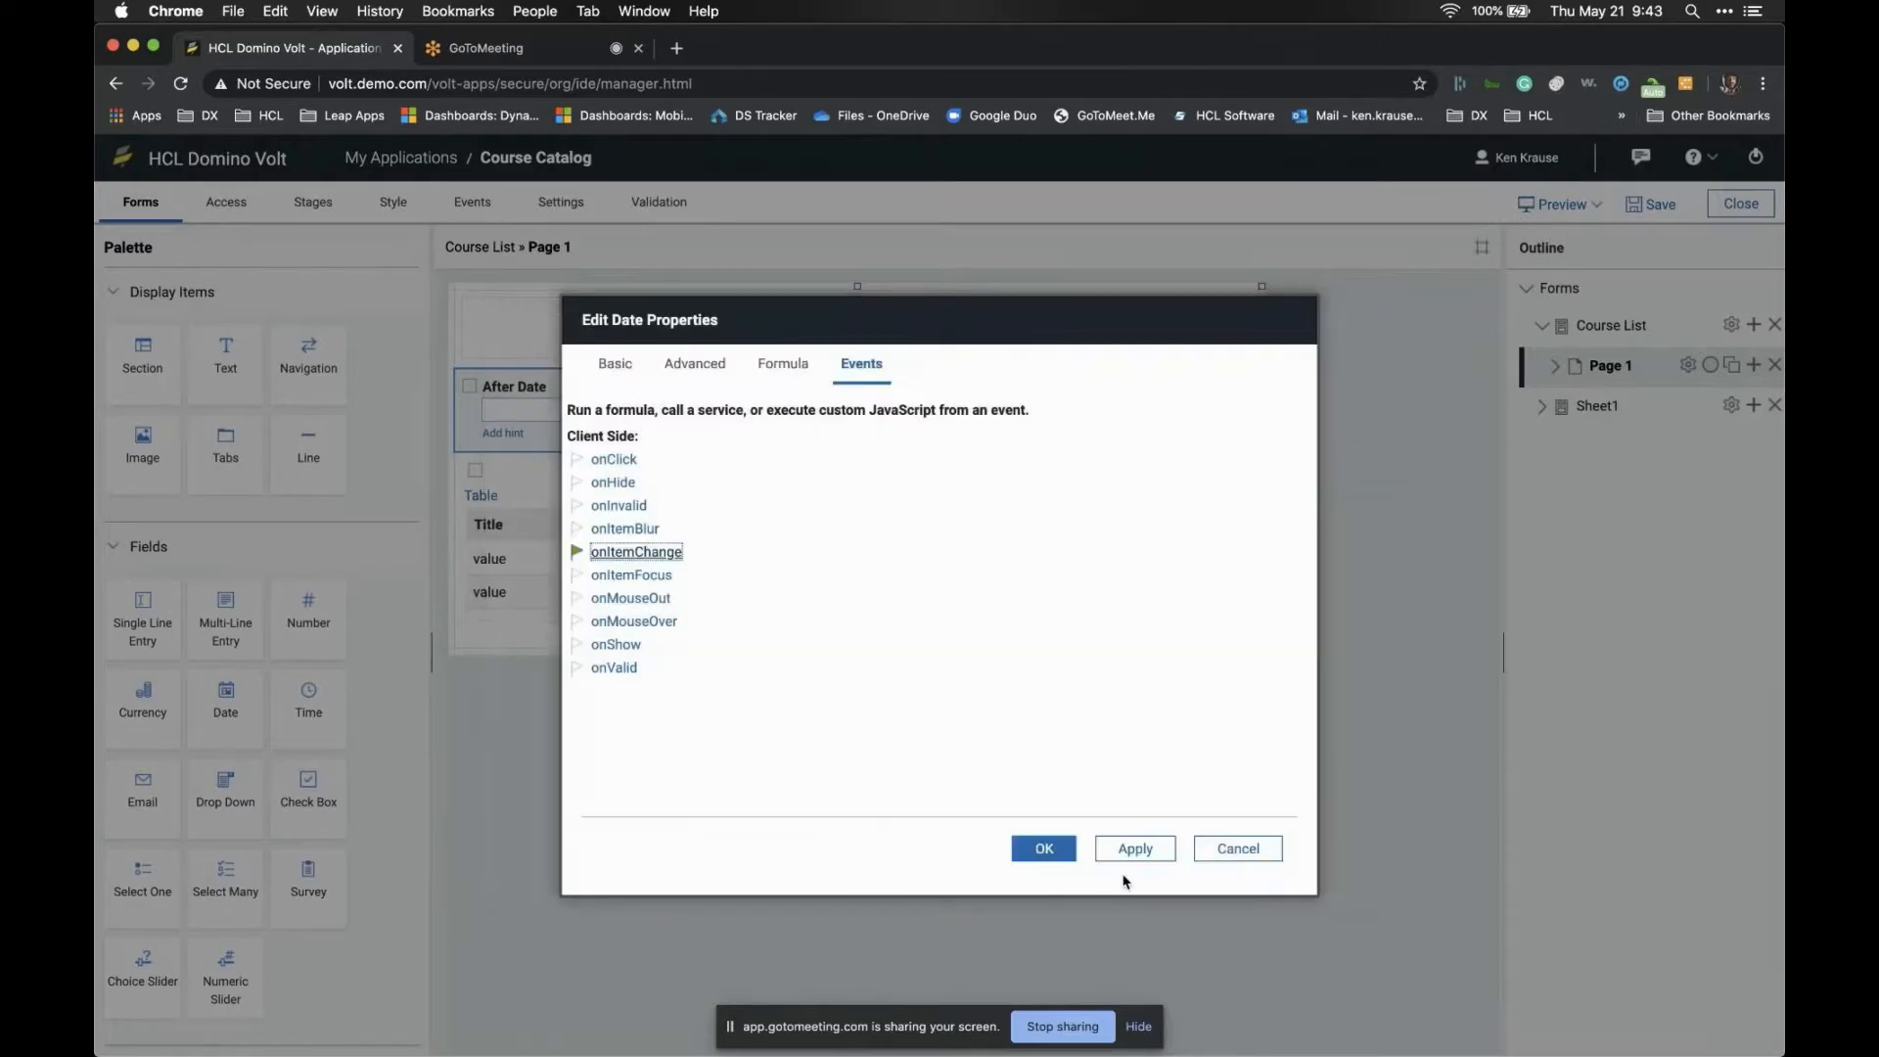
pyautogui.click(1064, 846)
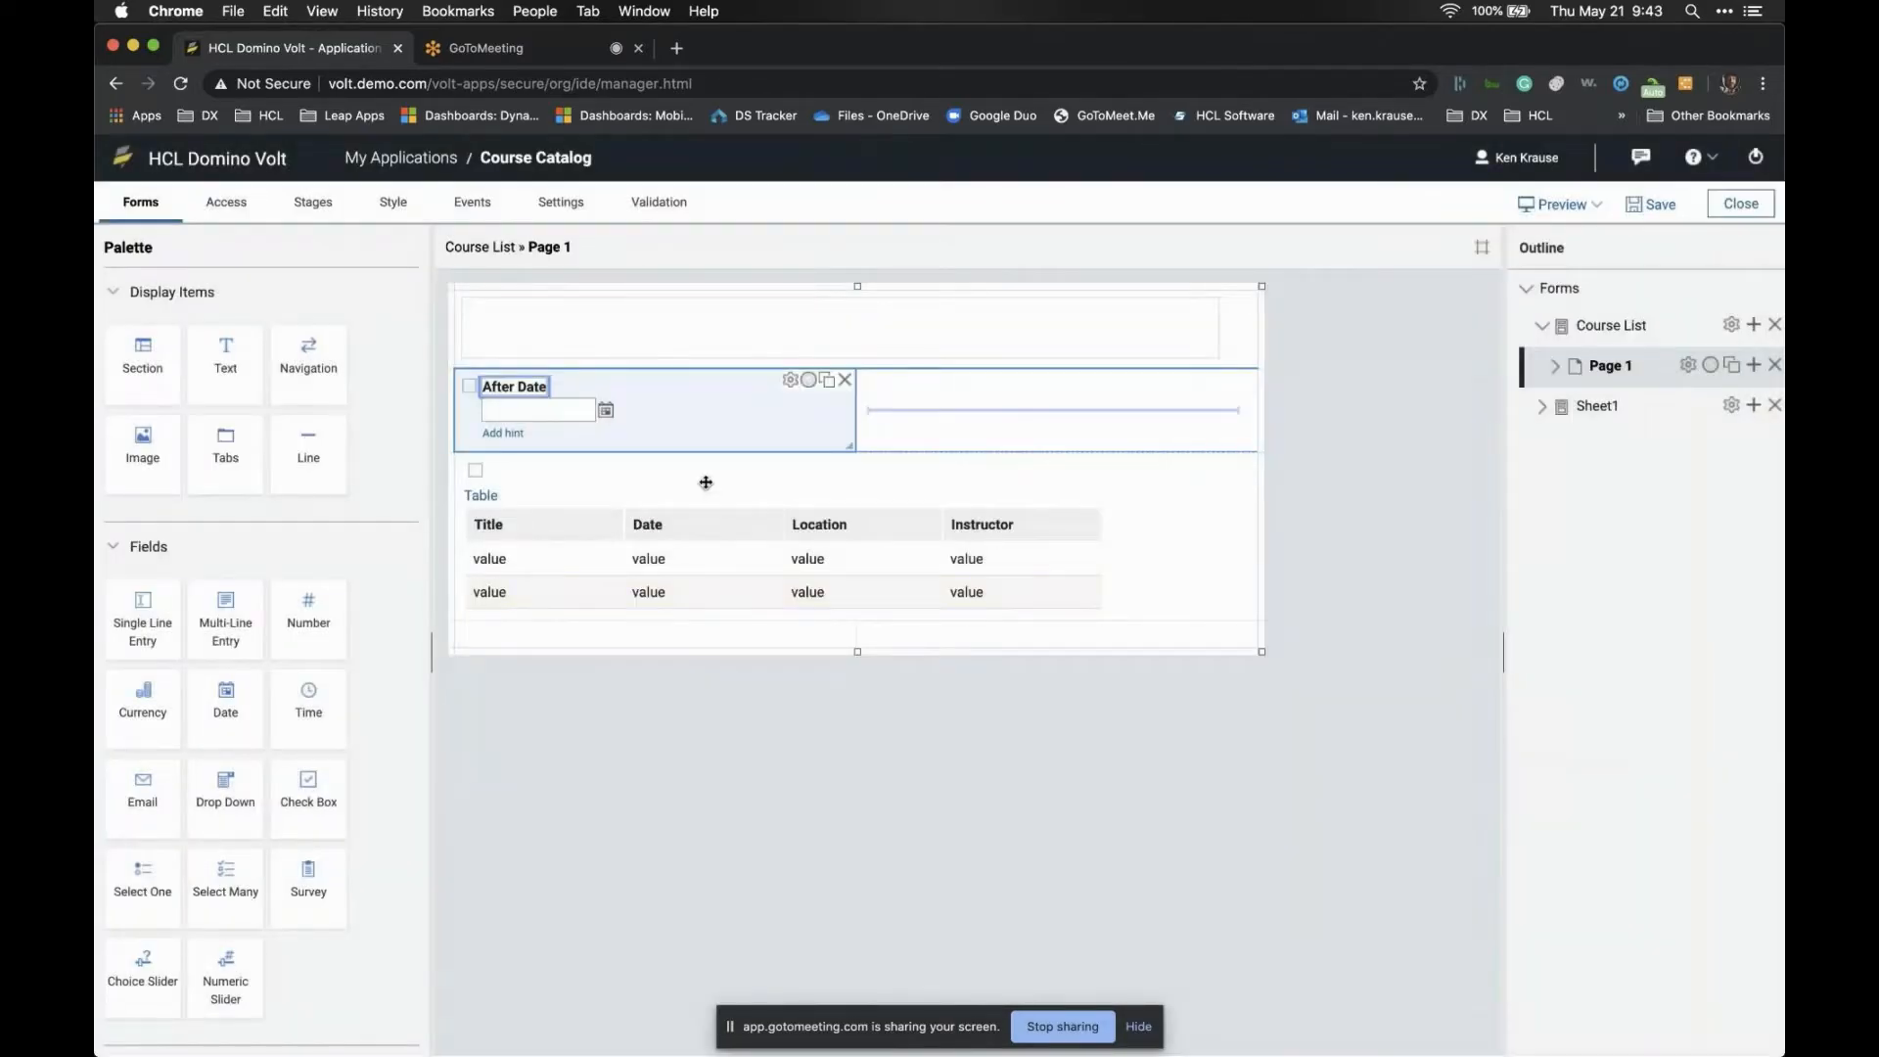
# Inspect the course table's onShow event and the configuration of the service it calls, and close the table's properties
pyautogui.doubleClick(706, 490)
pyautogui.click(780, 364)
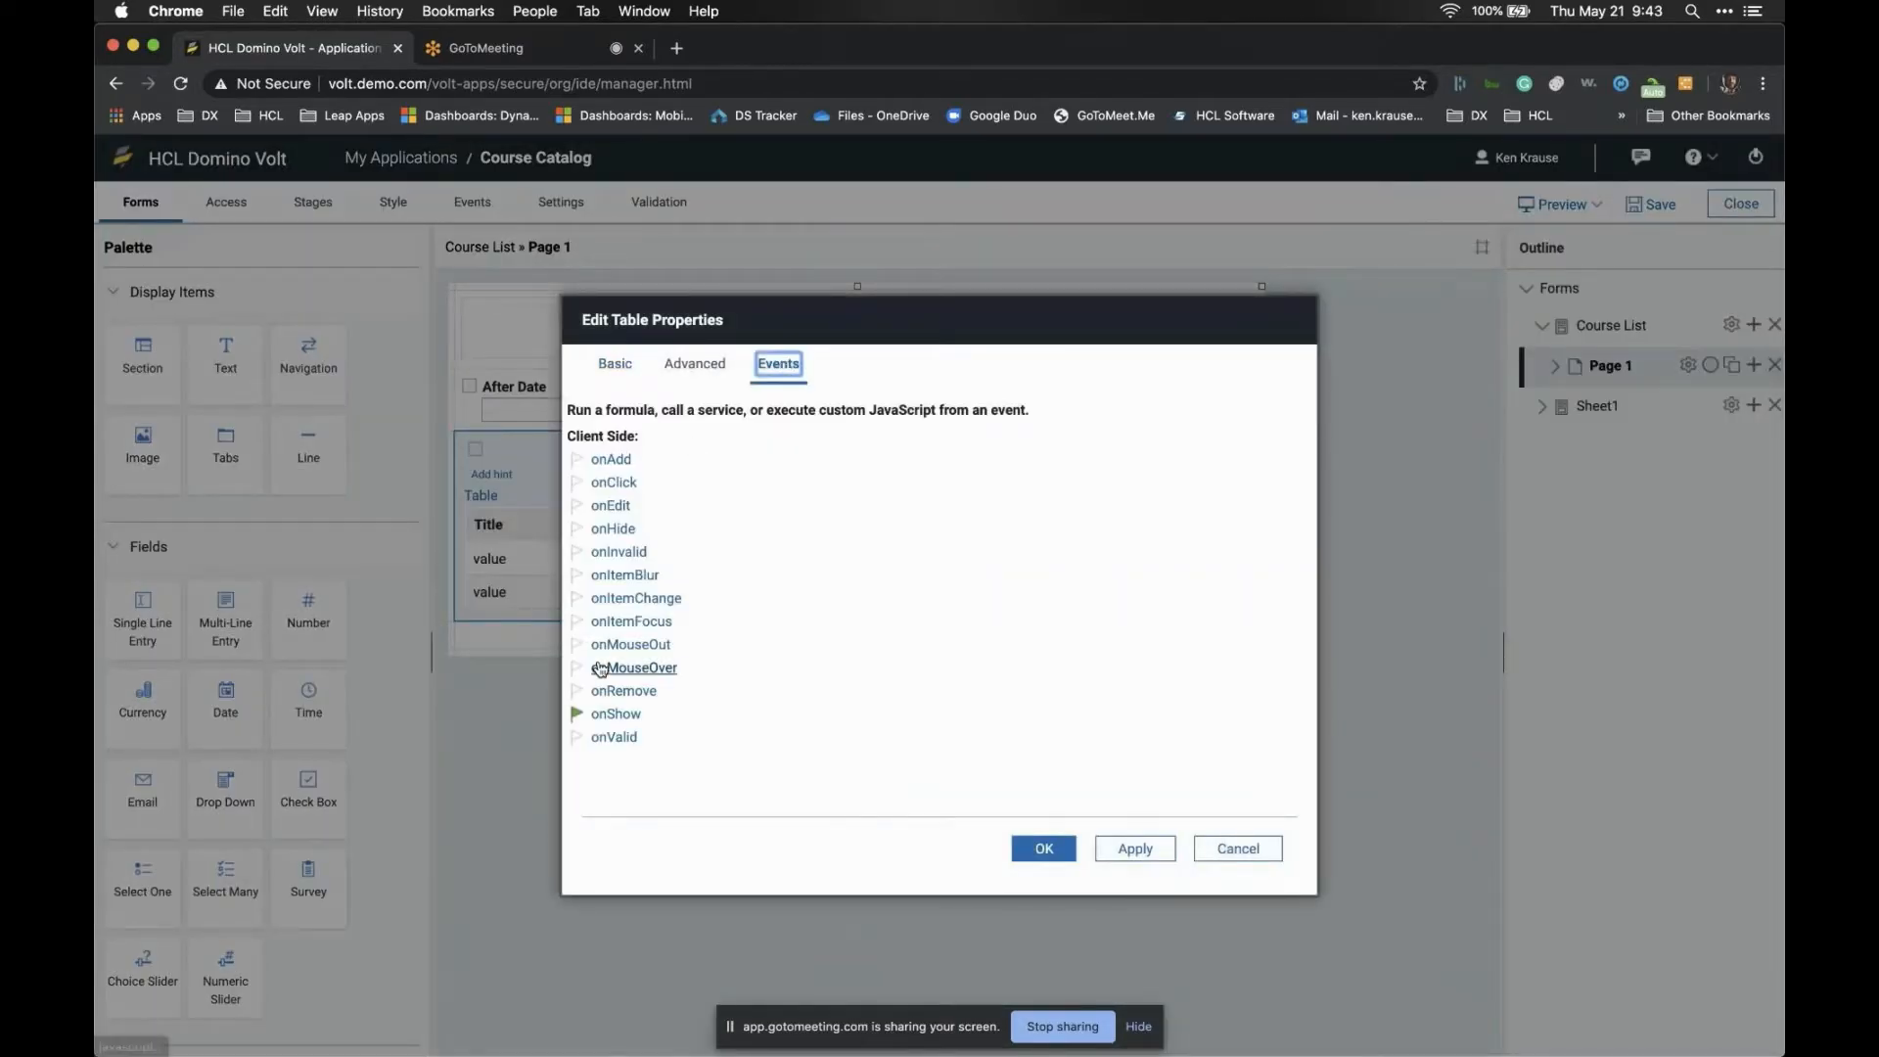
pyautogui.click(612, 707)
pyautogui.click(794, 453)
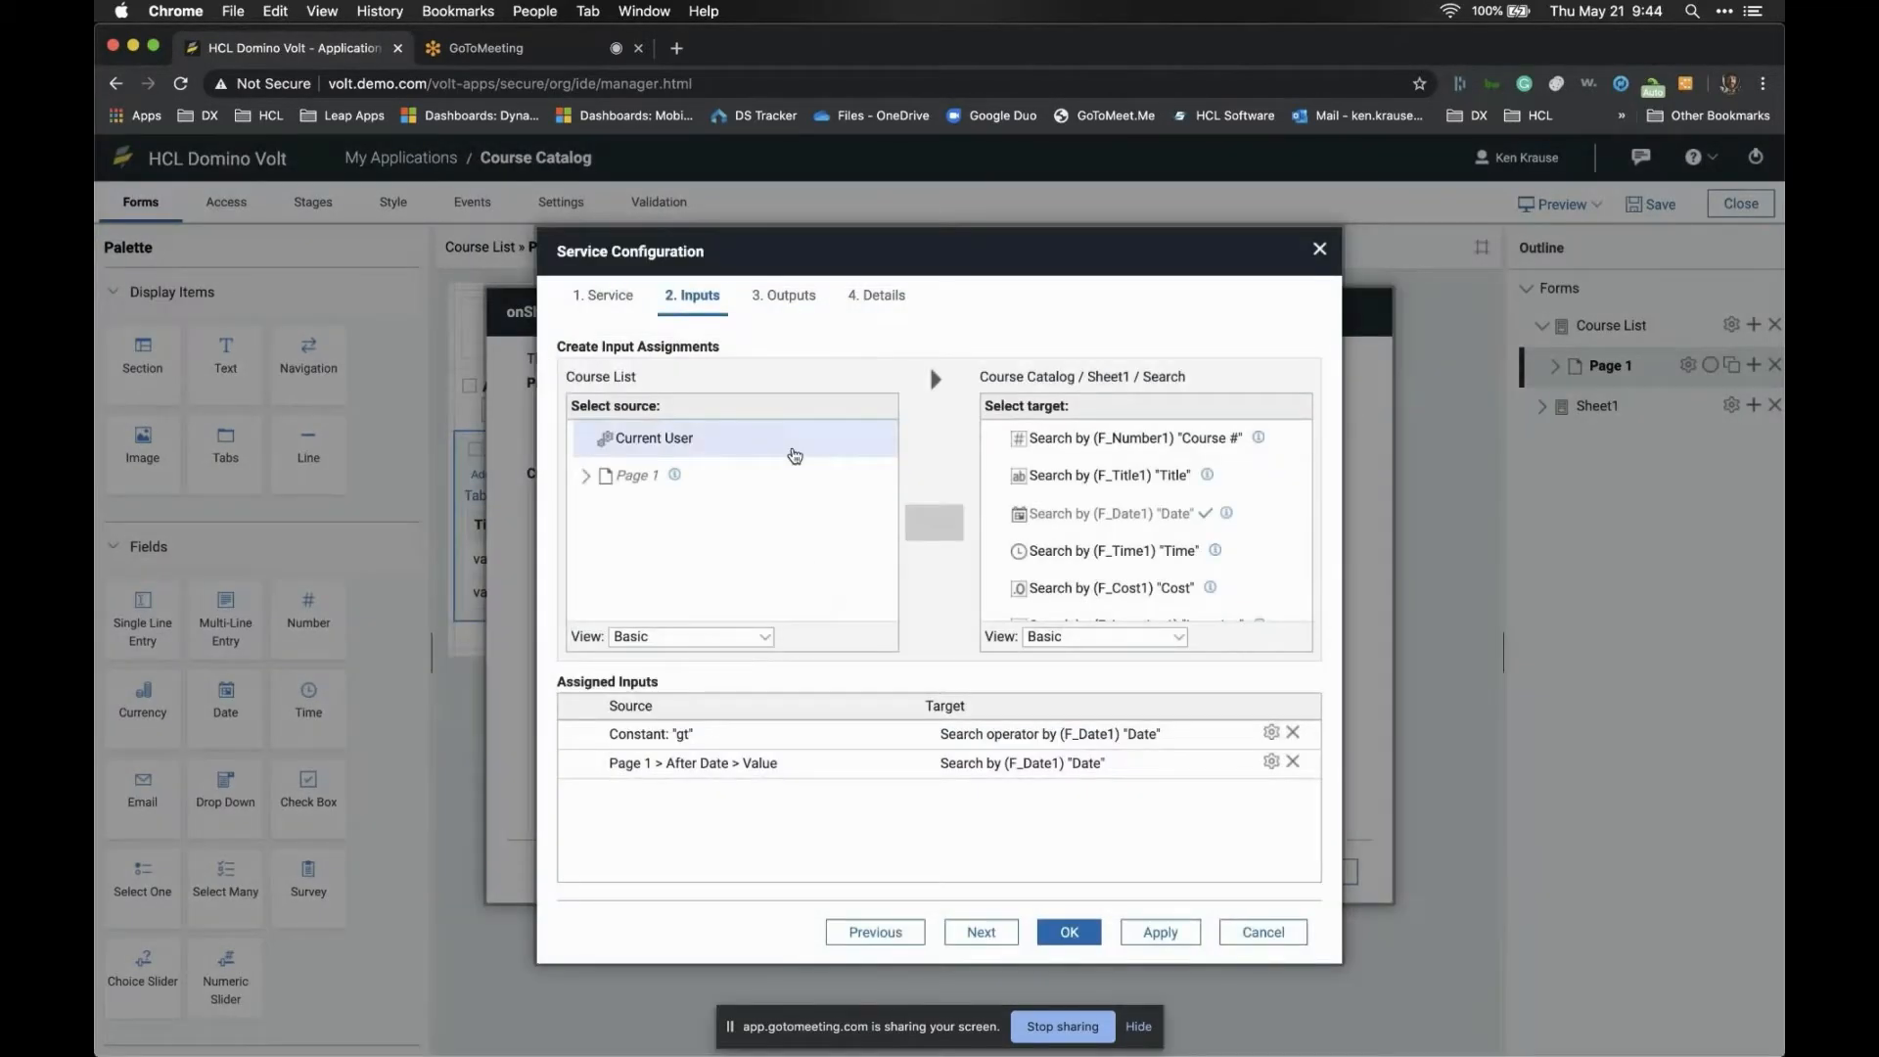
pyautogui.click(1067, 932)
pyautogui.click(1210, 869)
pyautogui.click(1044, 851)
# Preview the Course Catalog application and filter the course list with After Date set to 5/20/2020
pyautogui.click(1562, 204)
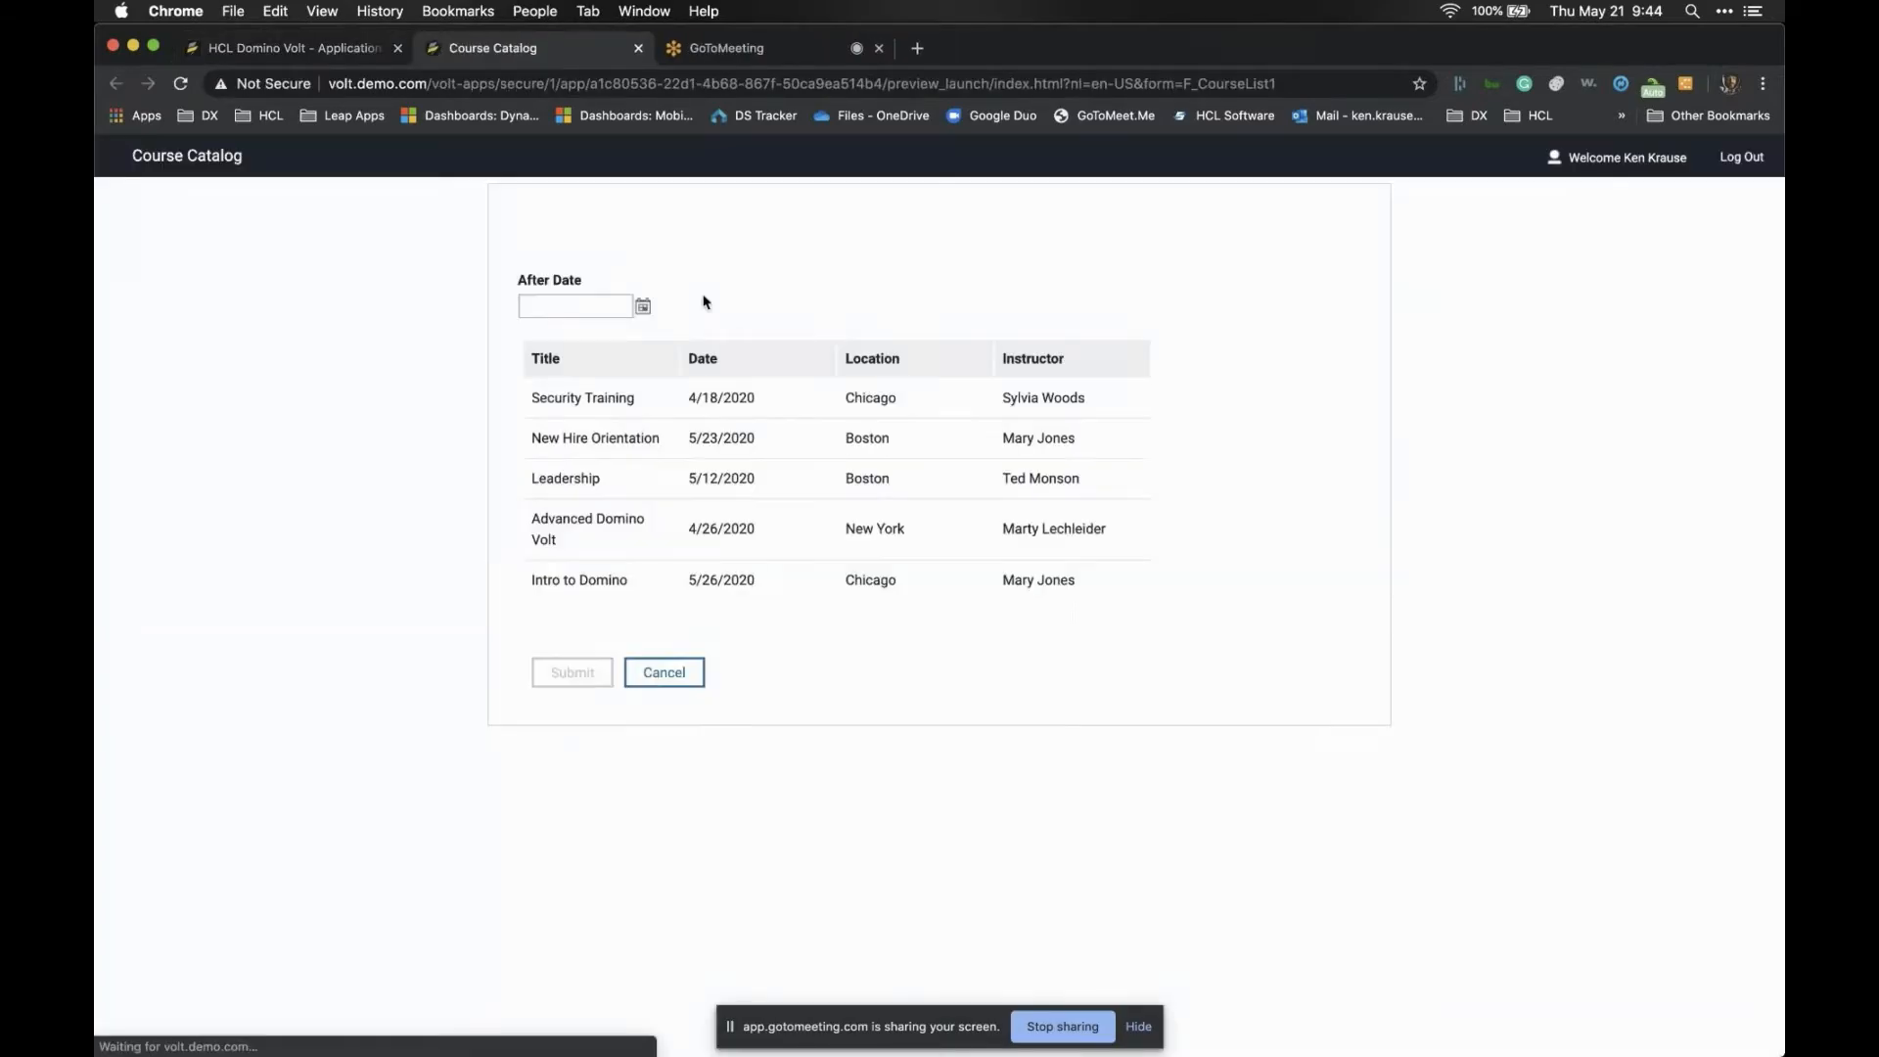
pyautogui.click(642, 306)
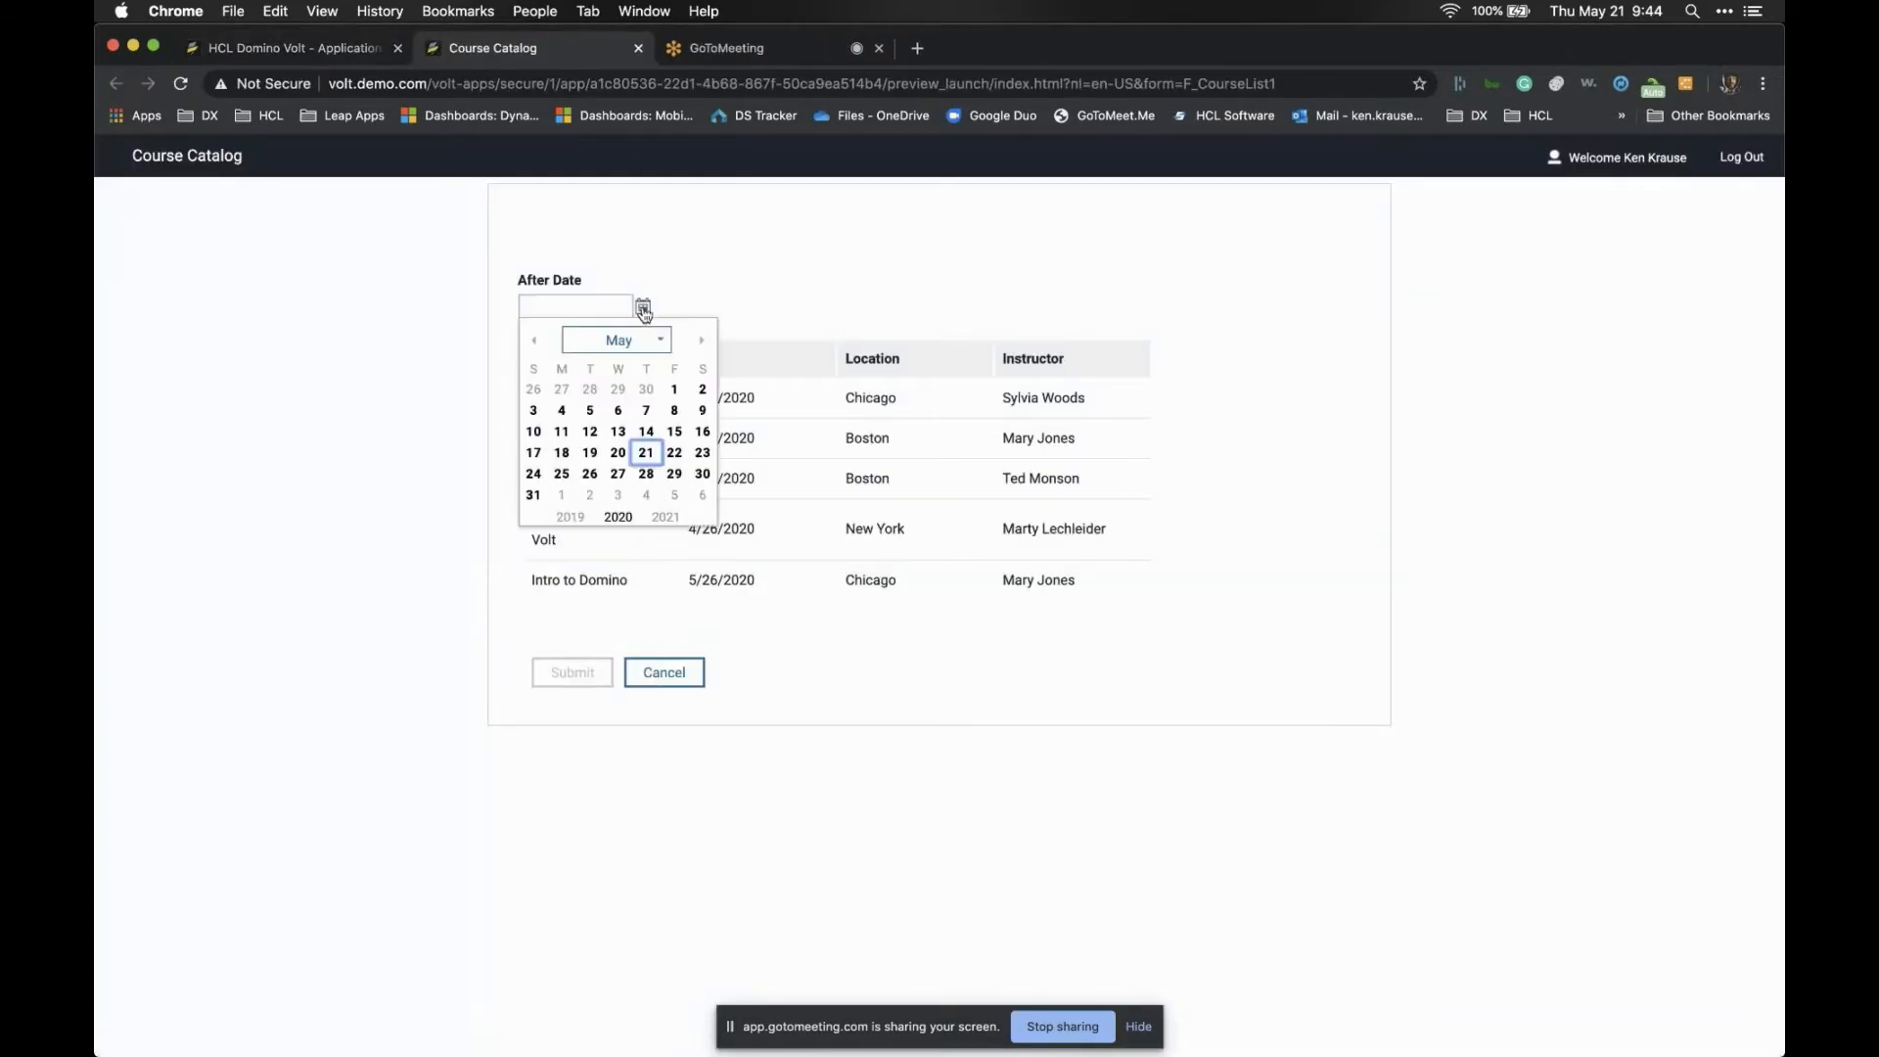
pyautogui.click(620, 450)
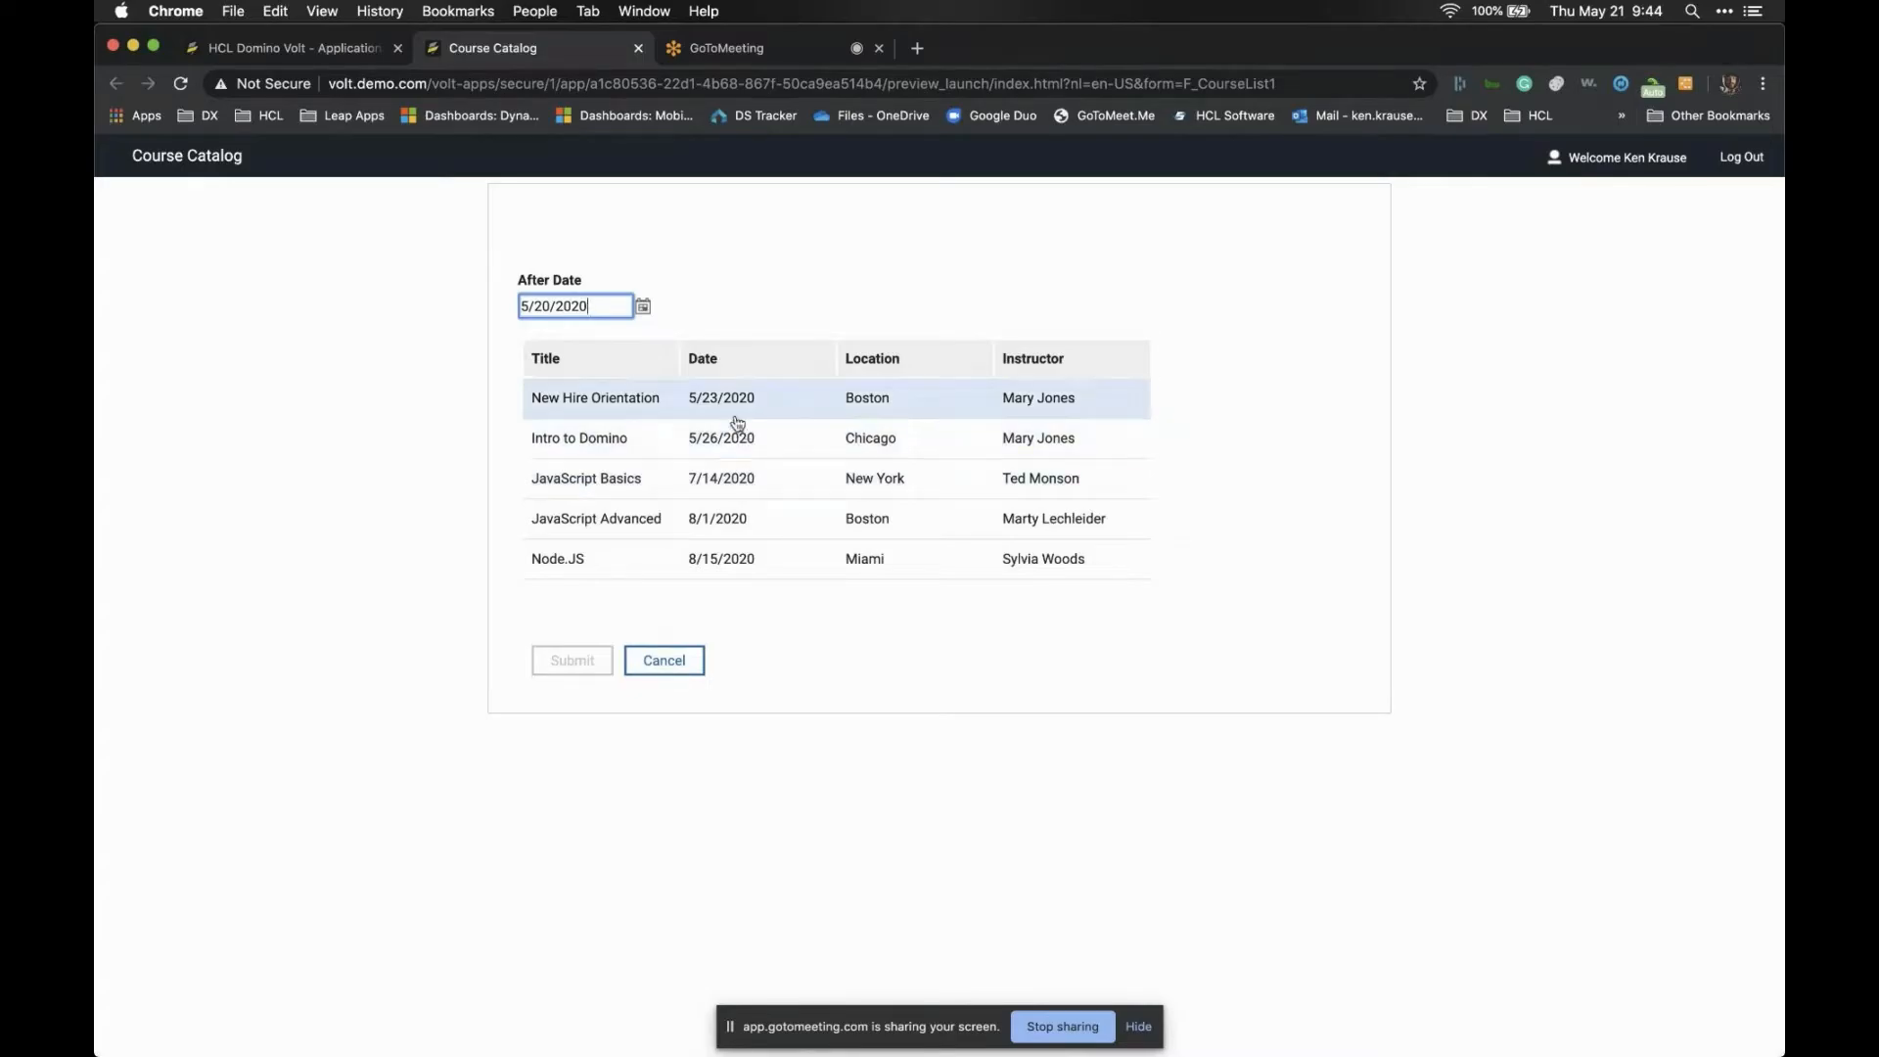
# Close the Course Catalog preview and editor without saving the changes, and switch to the Using Services slides
pyautogui.click(638, 48)
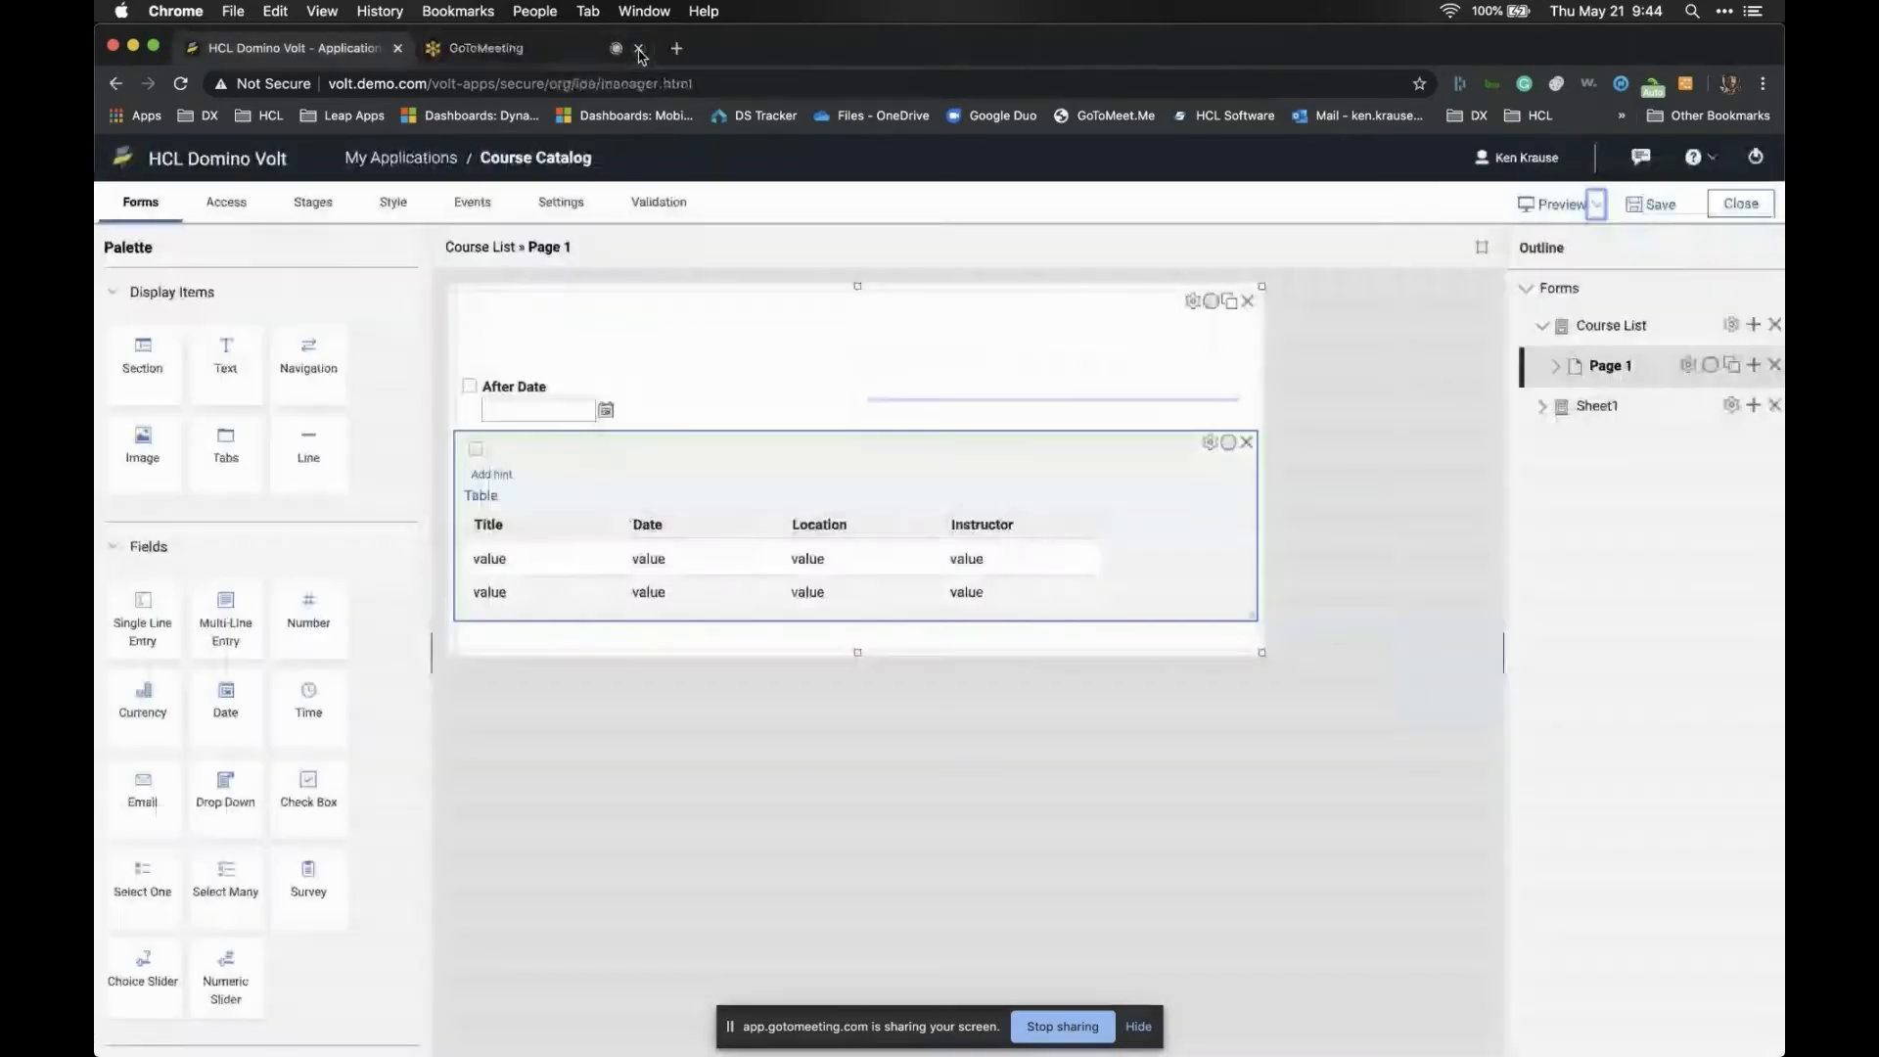
pyautogui.click(1741, 203)
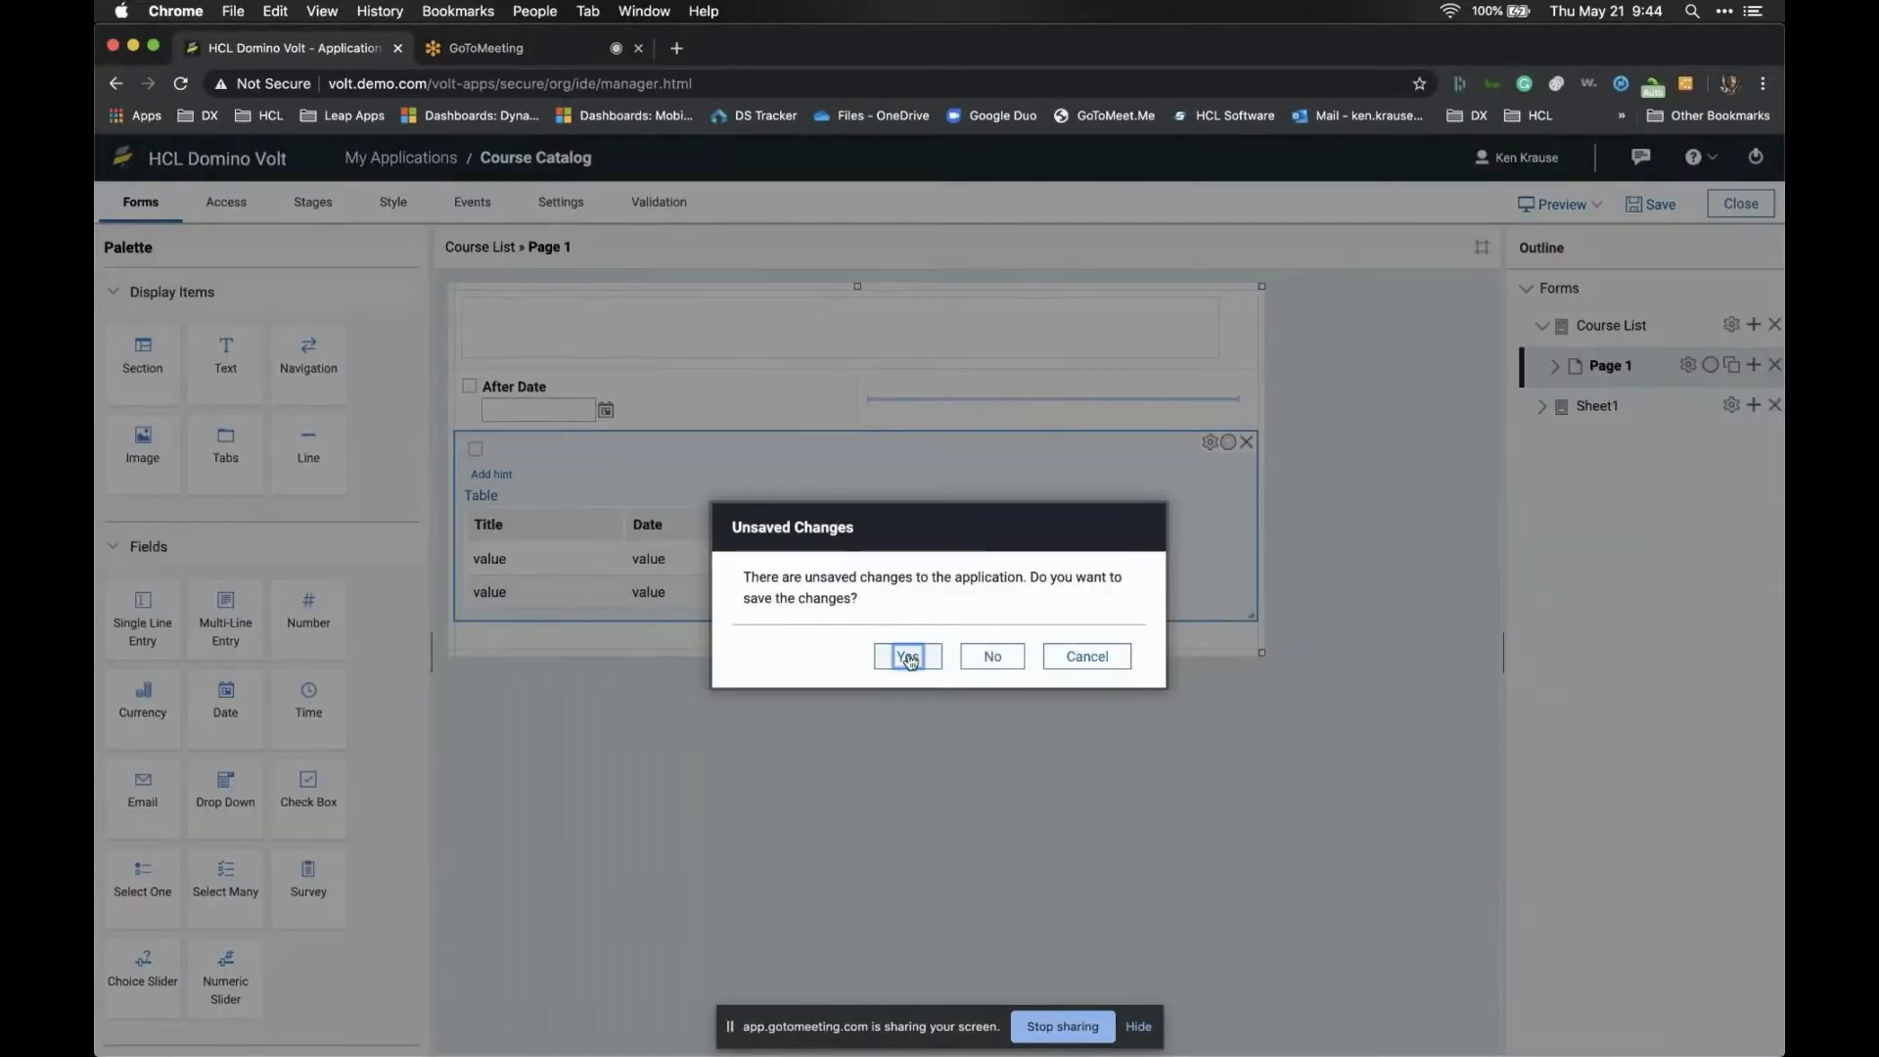
pyautogui.click(992, 655)
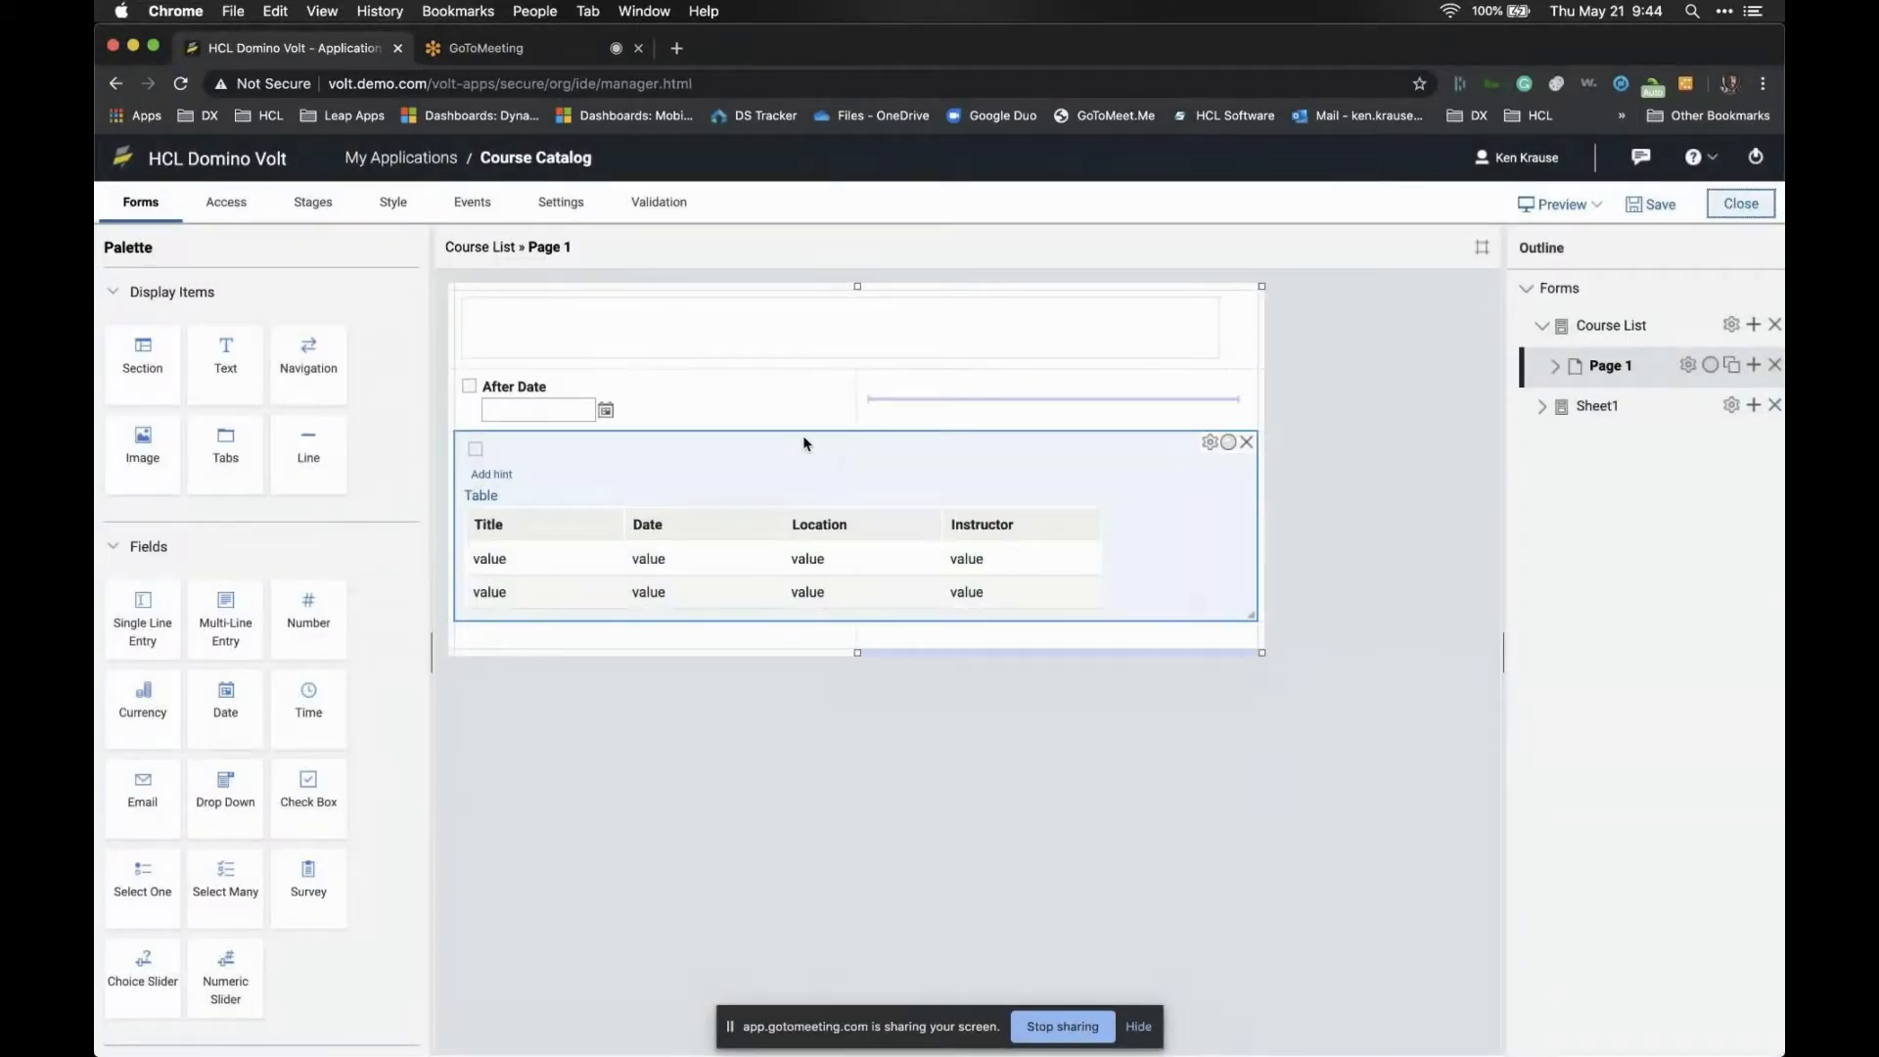
pyautogui.press('super+Tab')
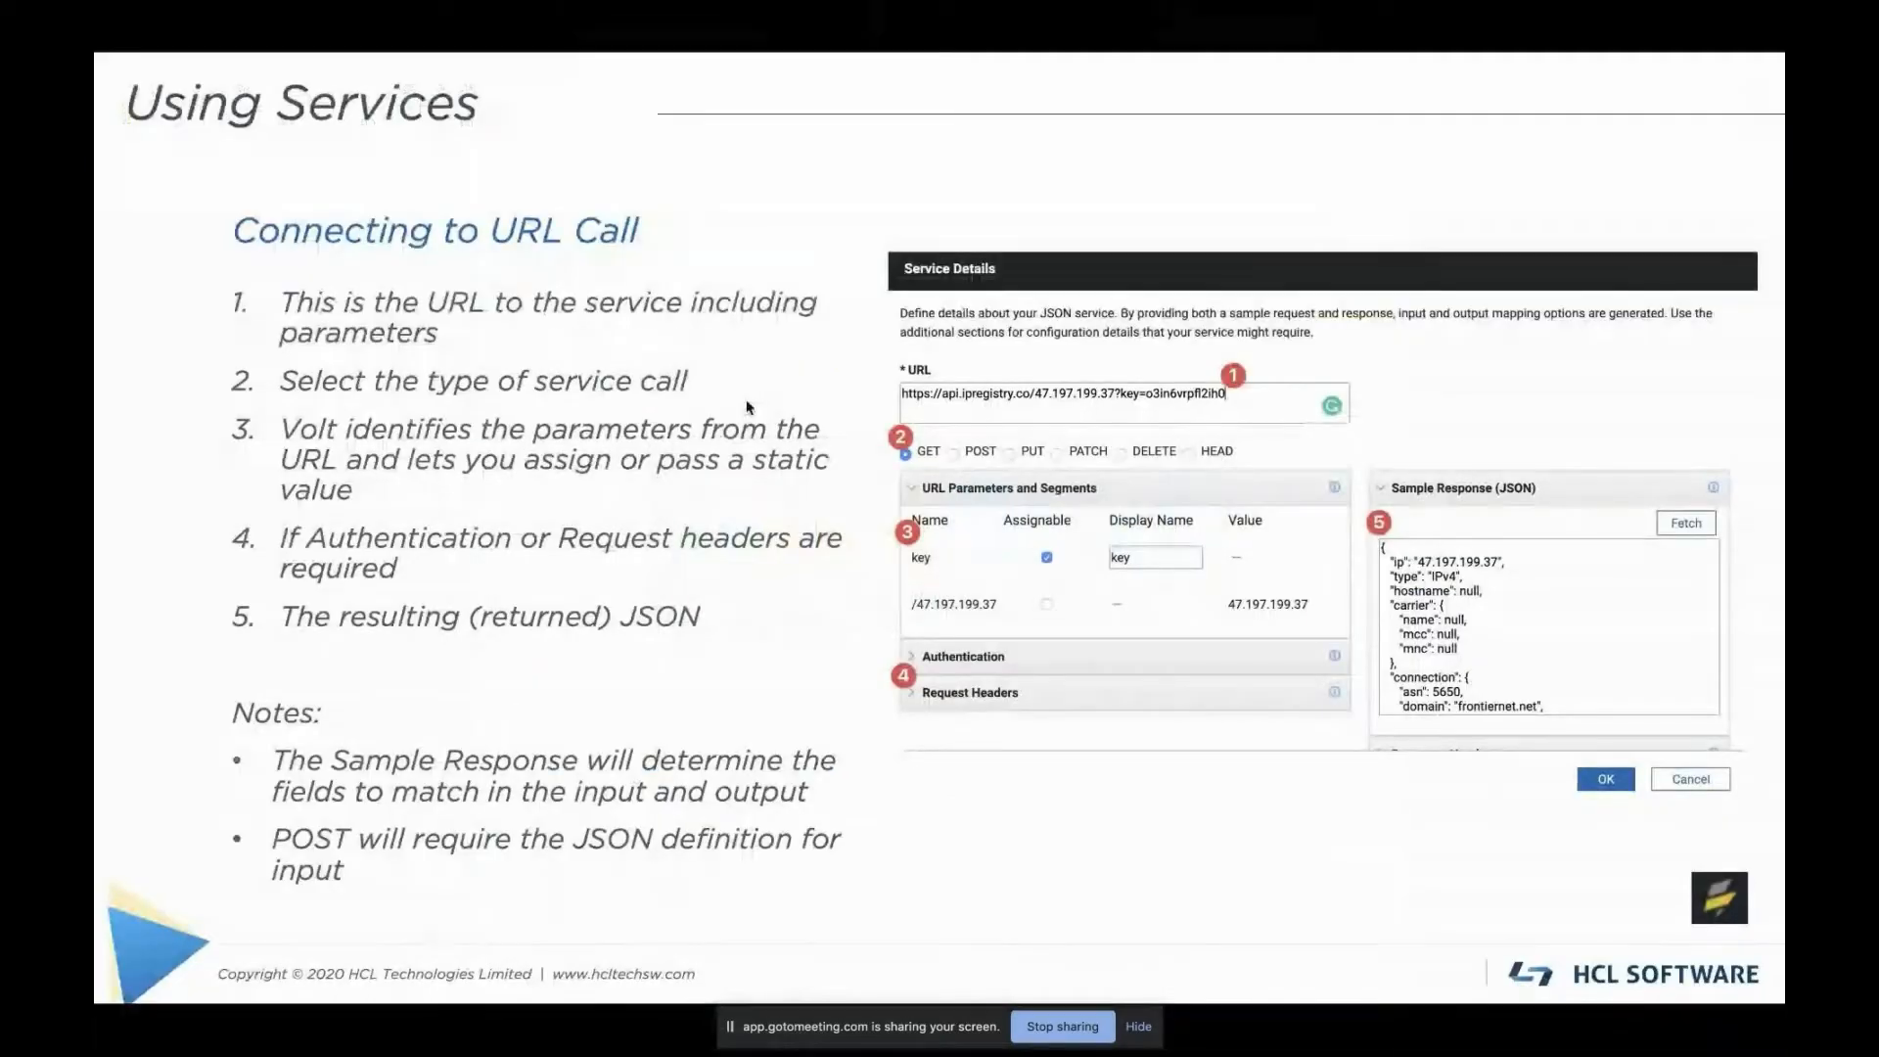
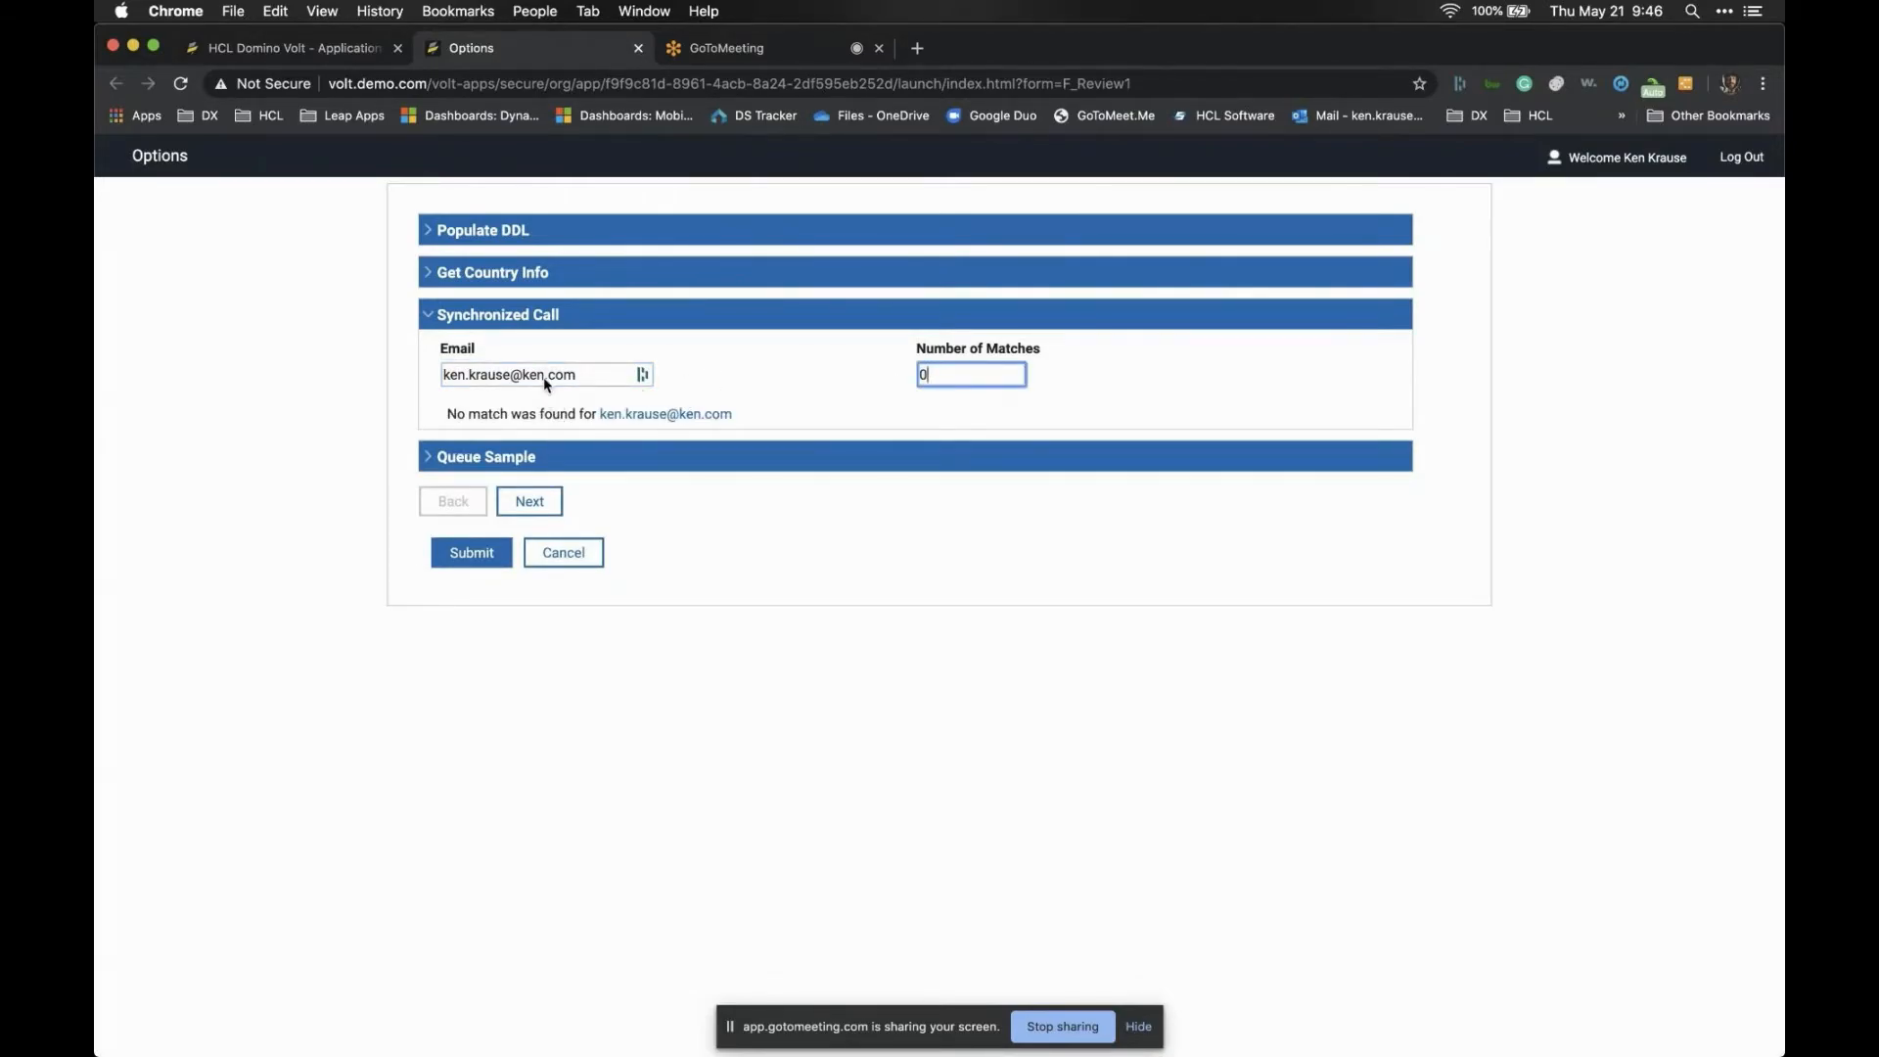
# Return to the application list in HCL Domino Volt and open the deployed Options application for editing
pyautogui.click(346, 51)
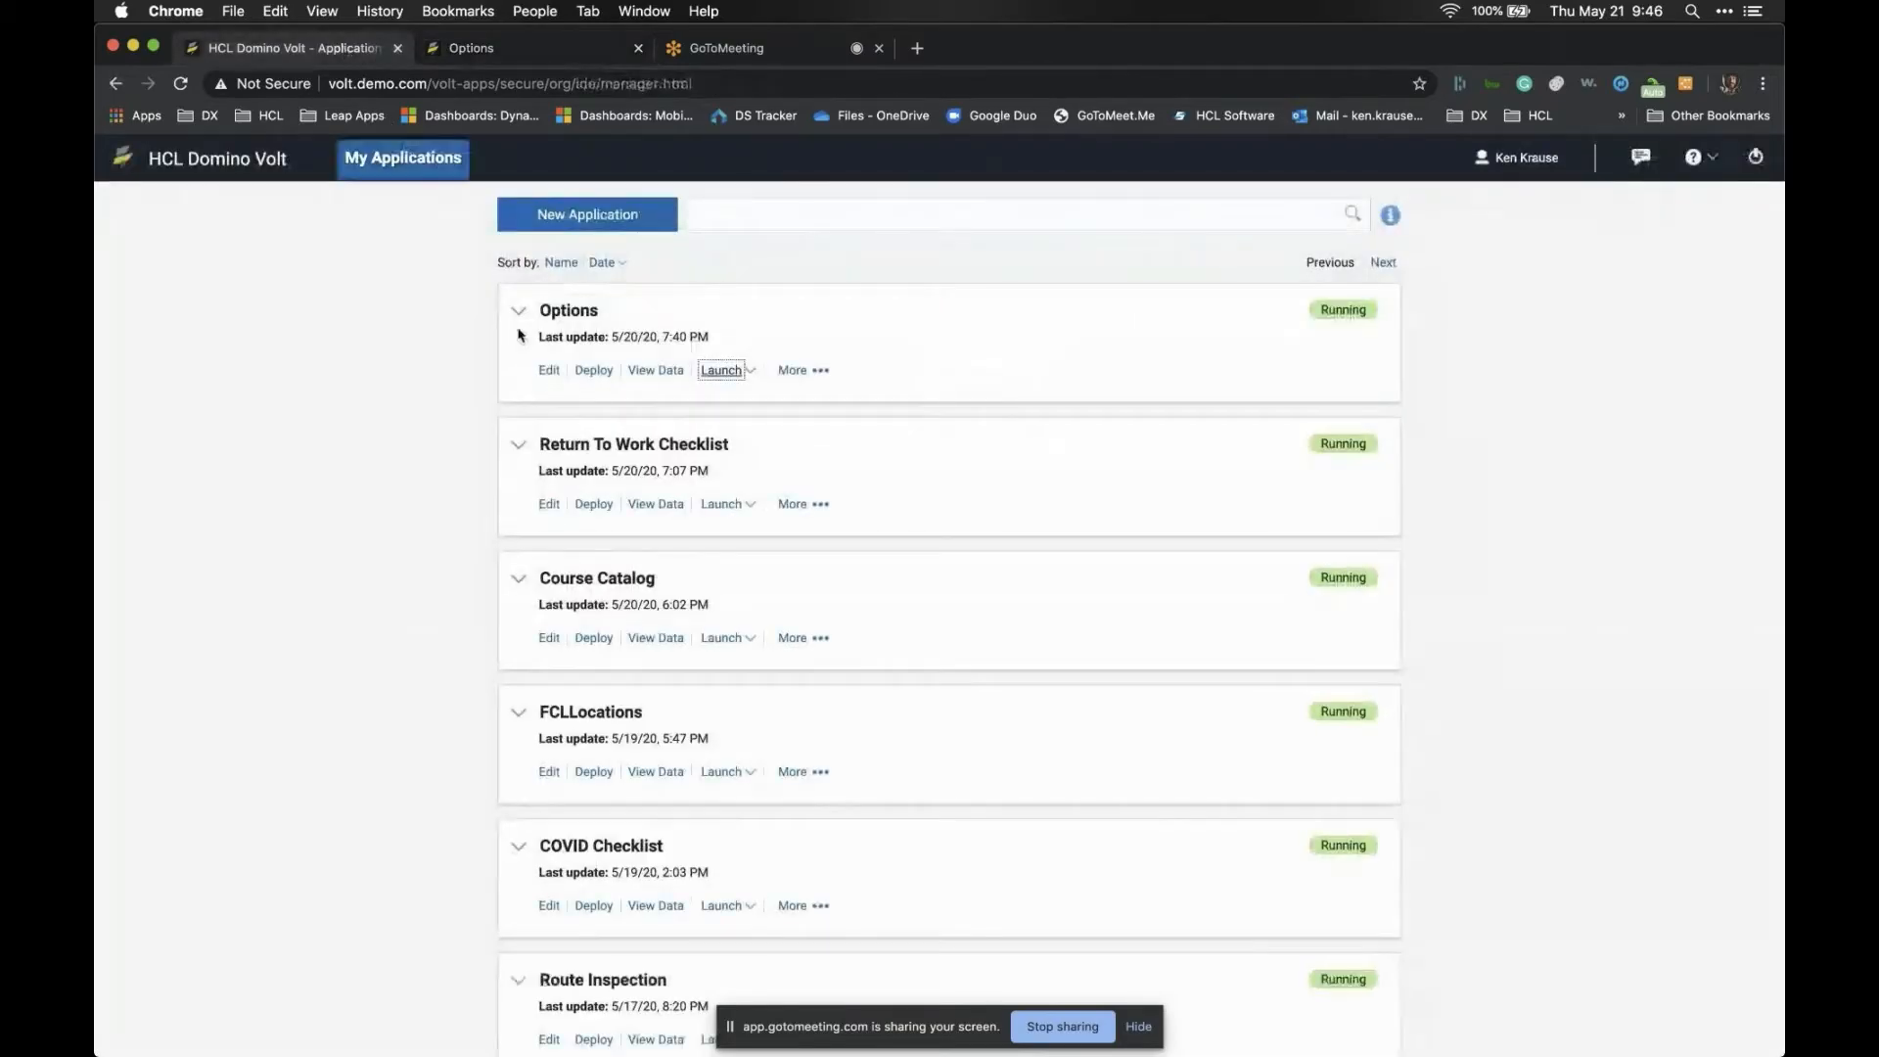
pyautogui.click(549, 371)
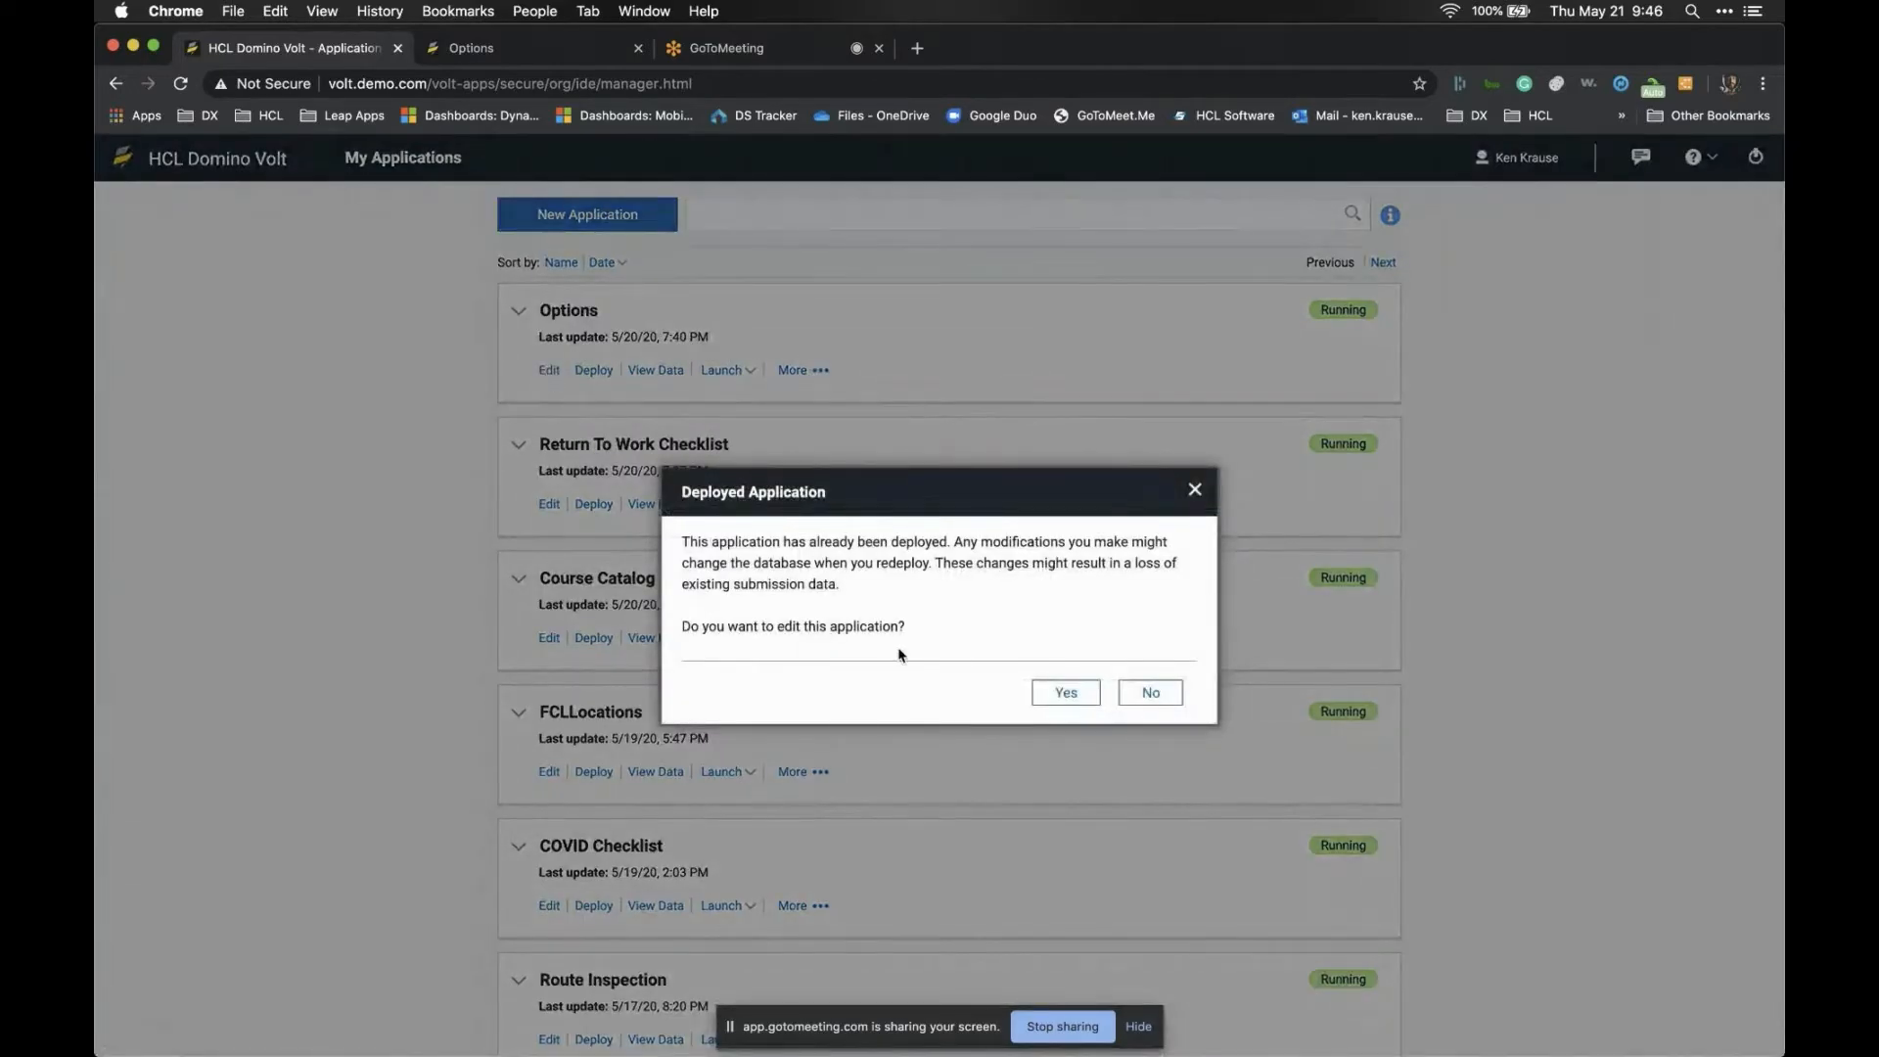
pyautogui.click(1078, 691)
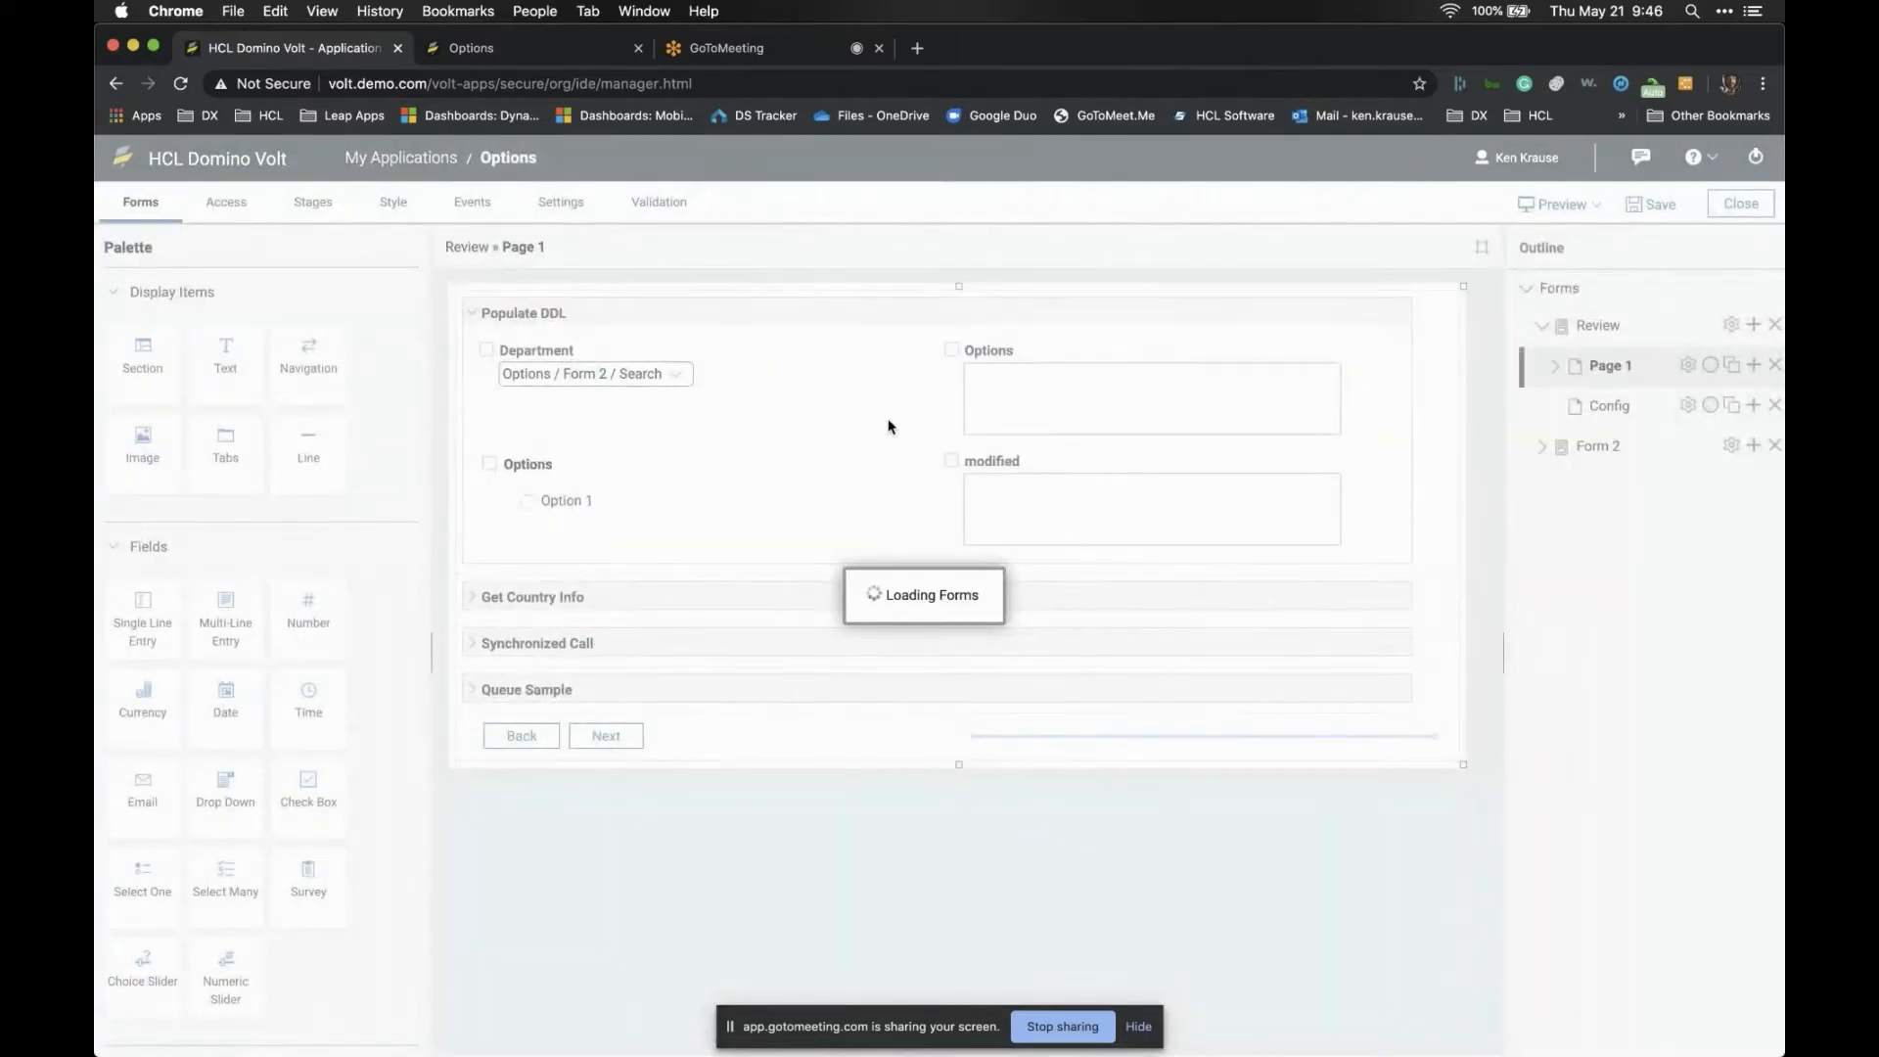
# Expand the Synchronized Call section on Page 1 and show the Review form's onLoad event code
pyautogui.click(476, 643)
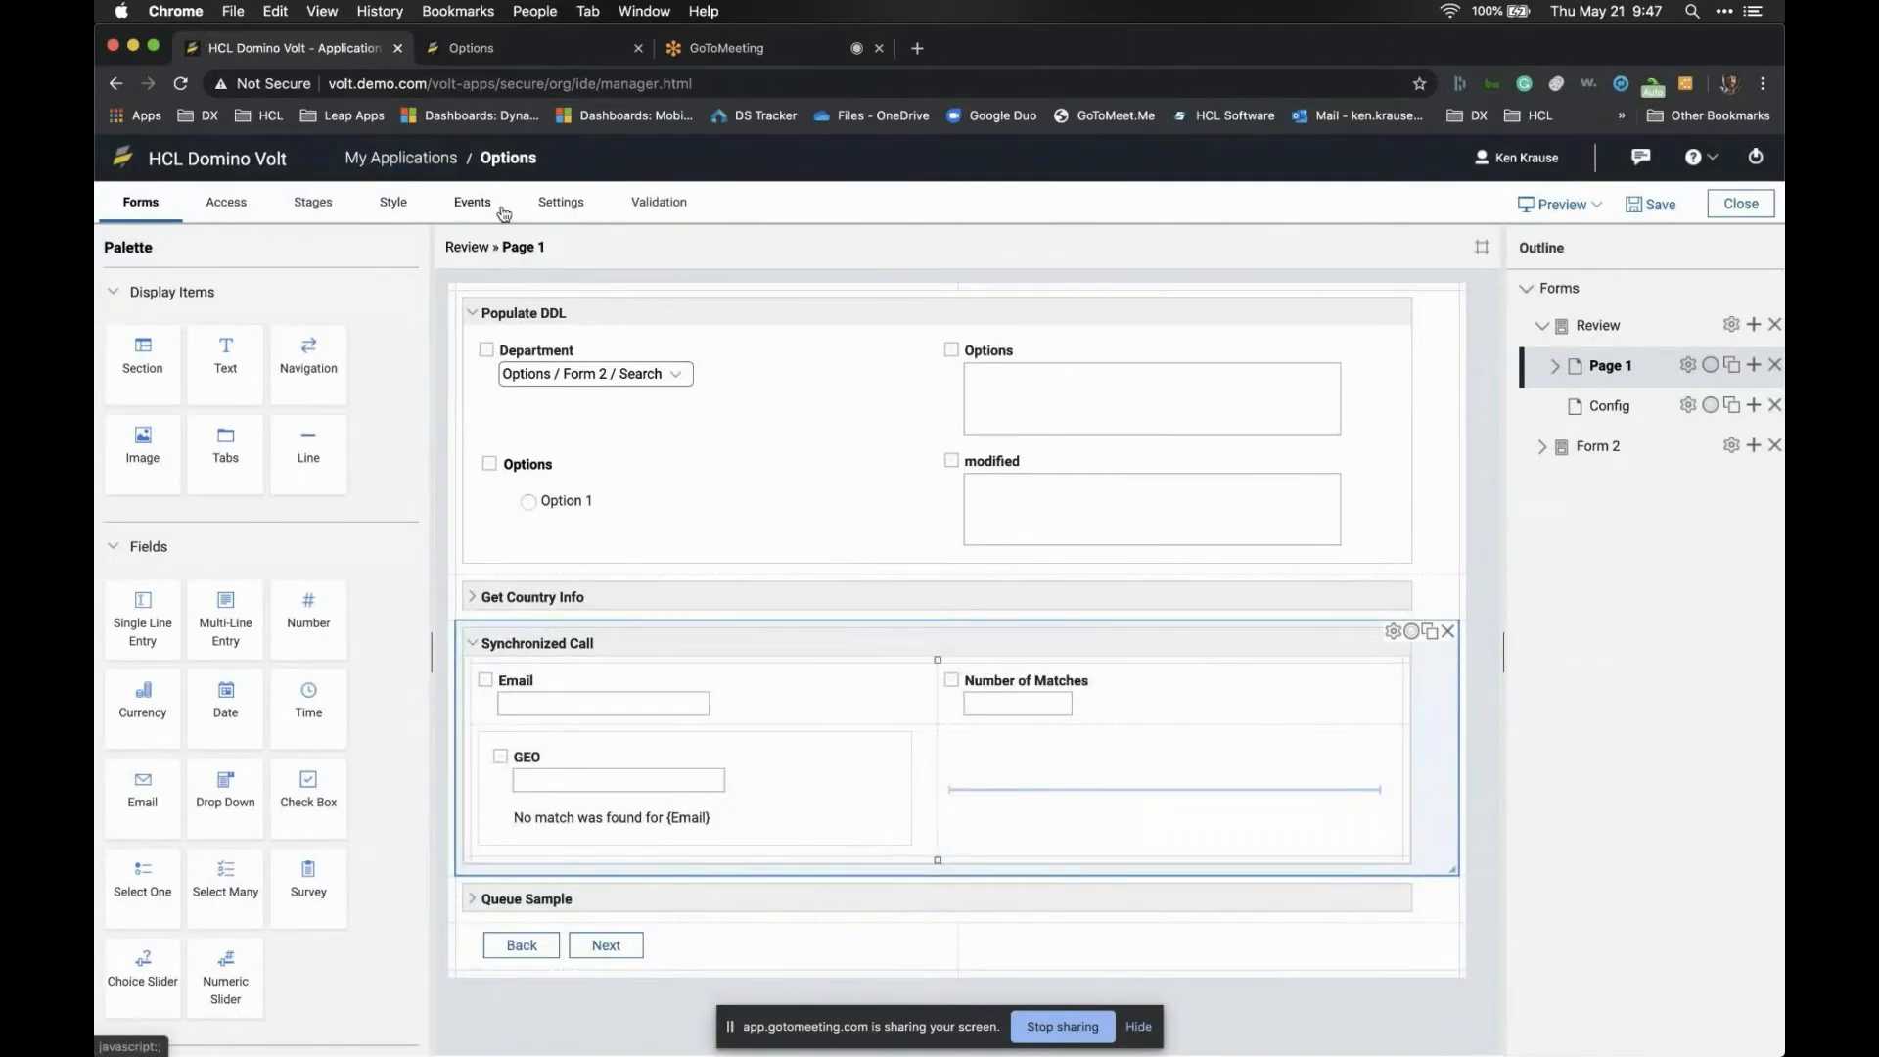
pyautogui.click(471, 204)
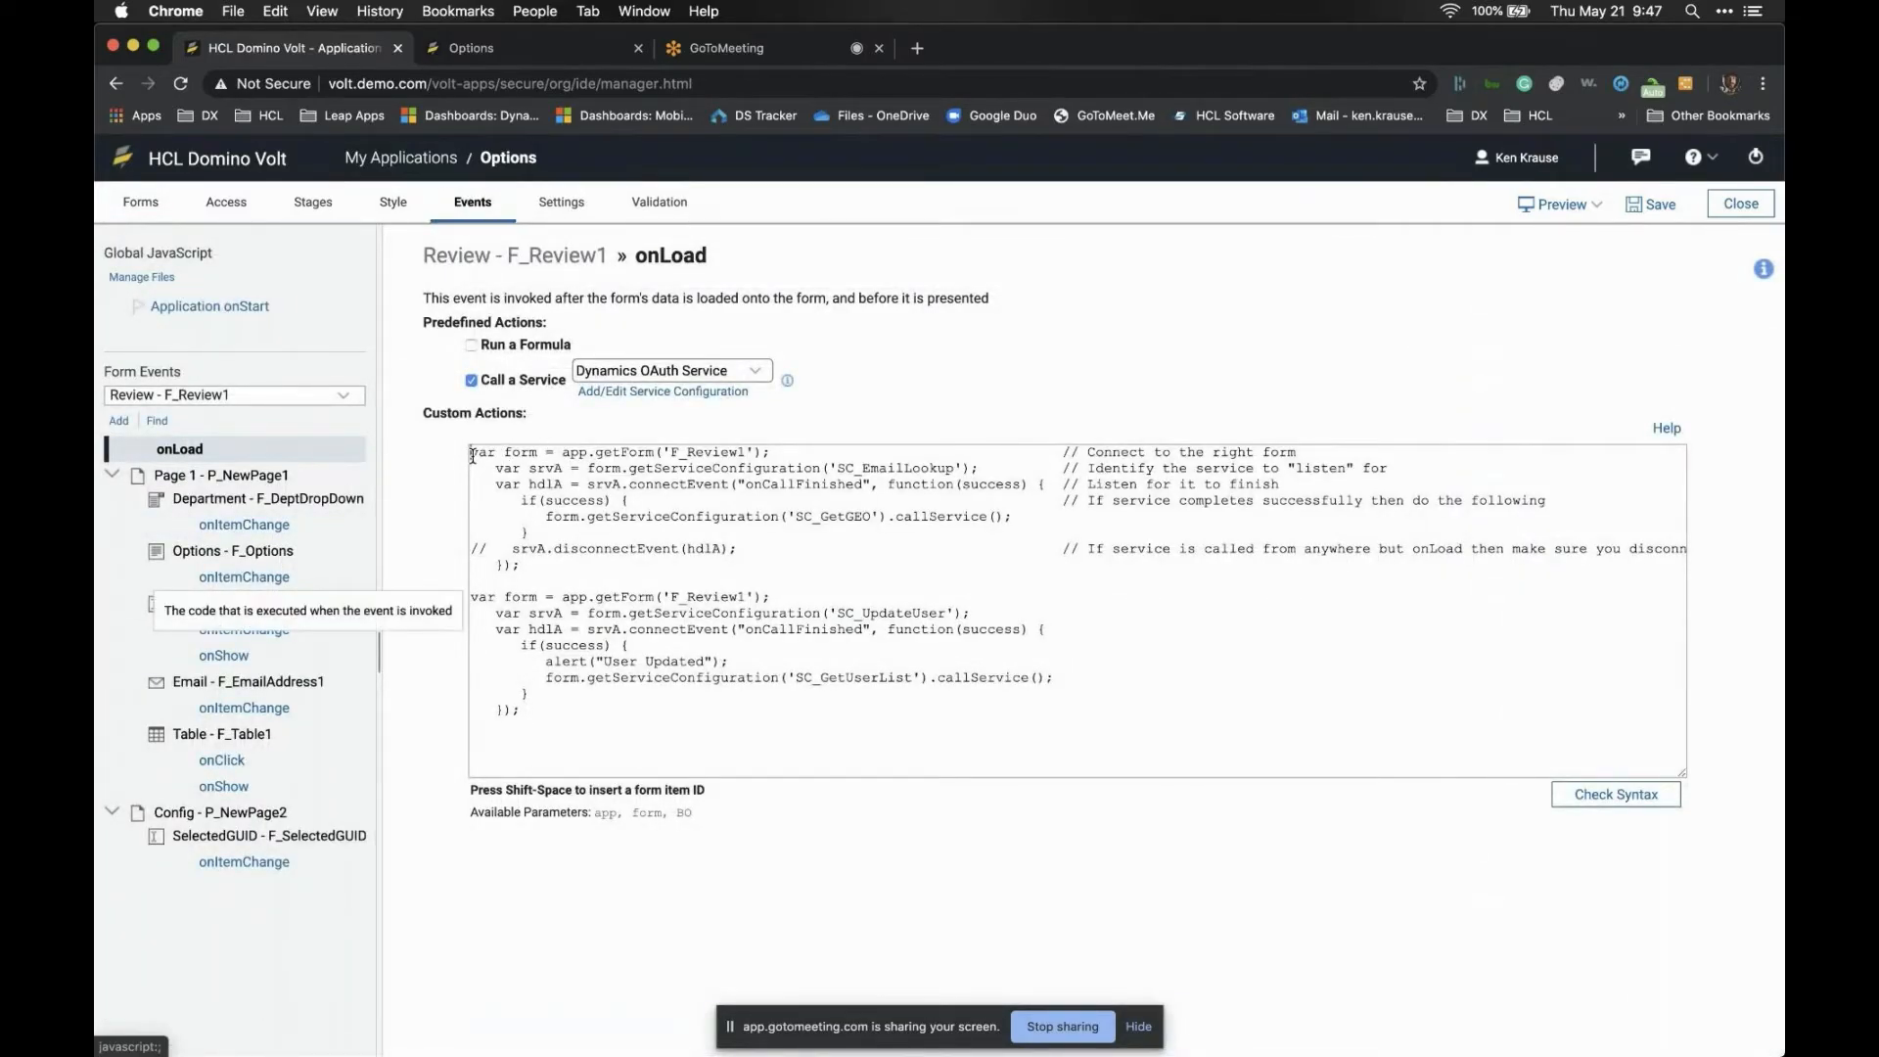
# Highlight the first onLoad code block, its SC_EmailLookup and SC_GetGEO service names, the commented disconnectEvent line, and the opening listener lines
pyautogui.moveTo(471, 452); pyautogui.dragTo(533, 572)
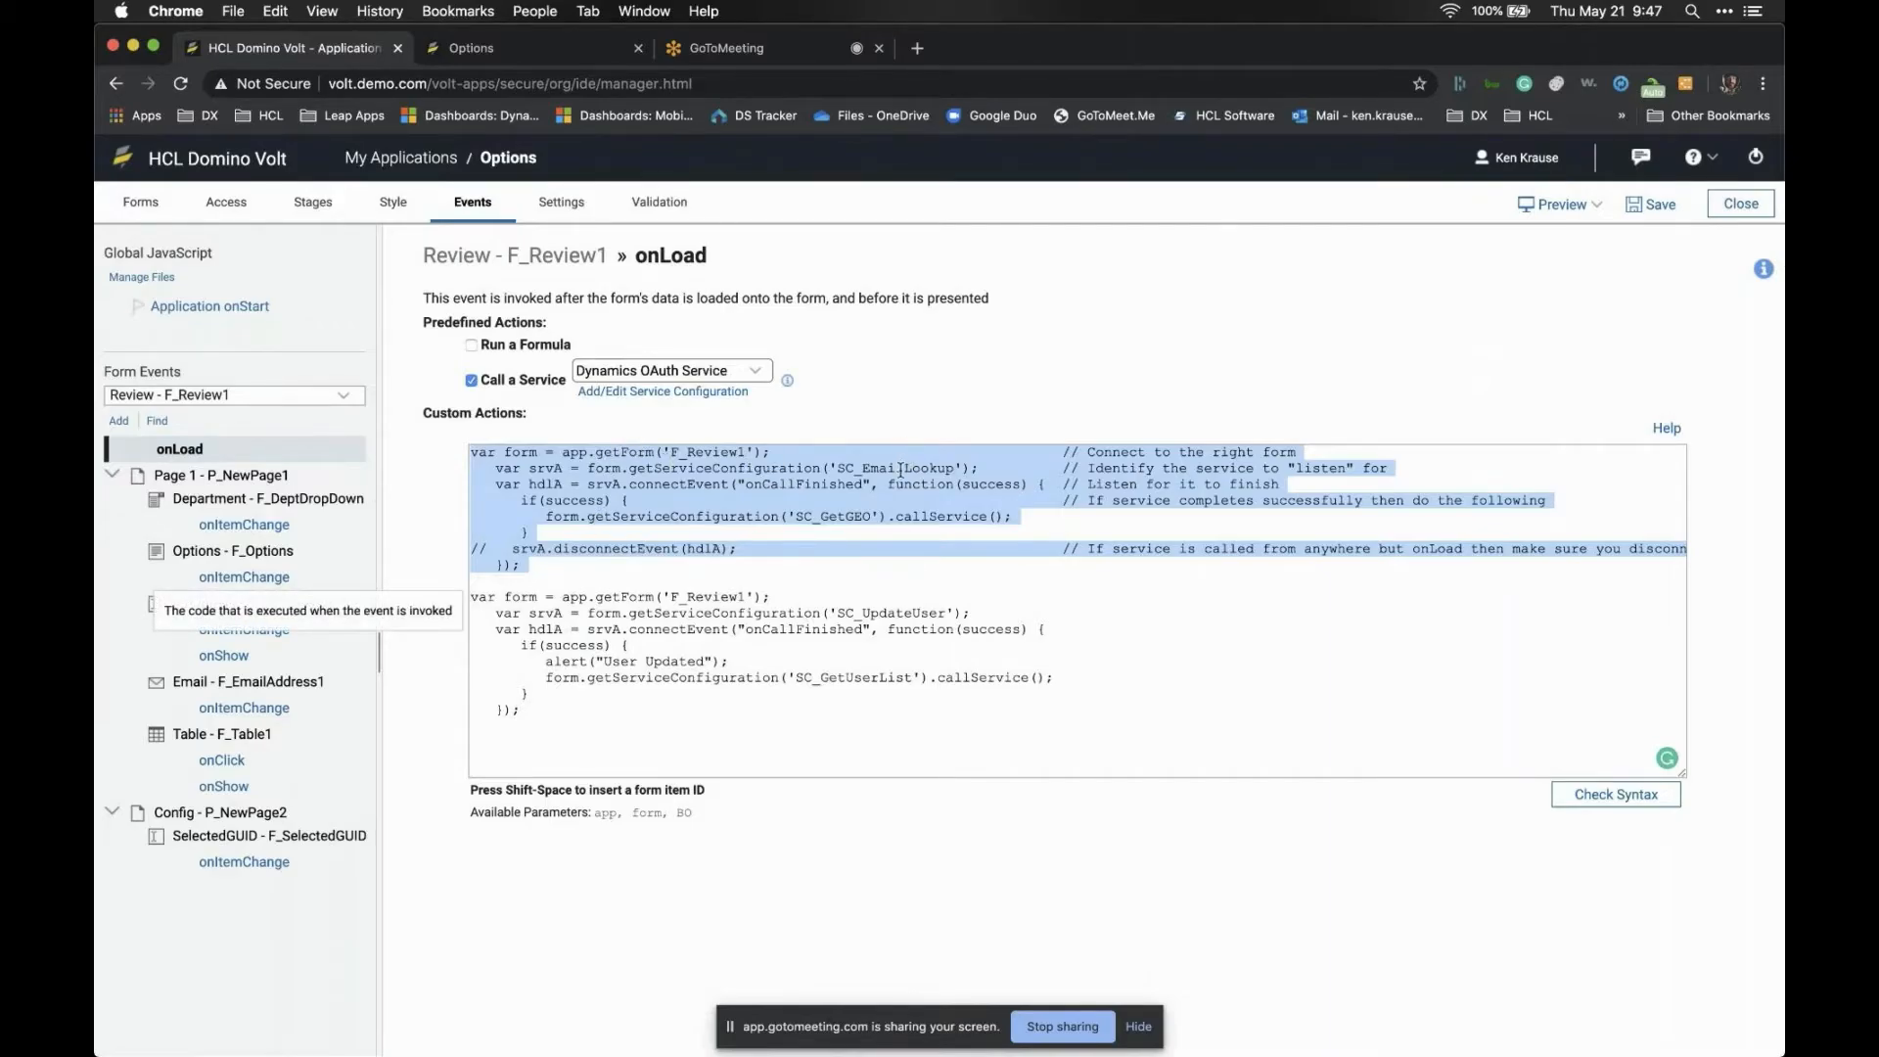
pyautogui.doubleClick(900, 470)
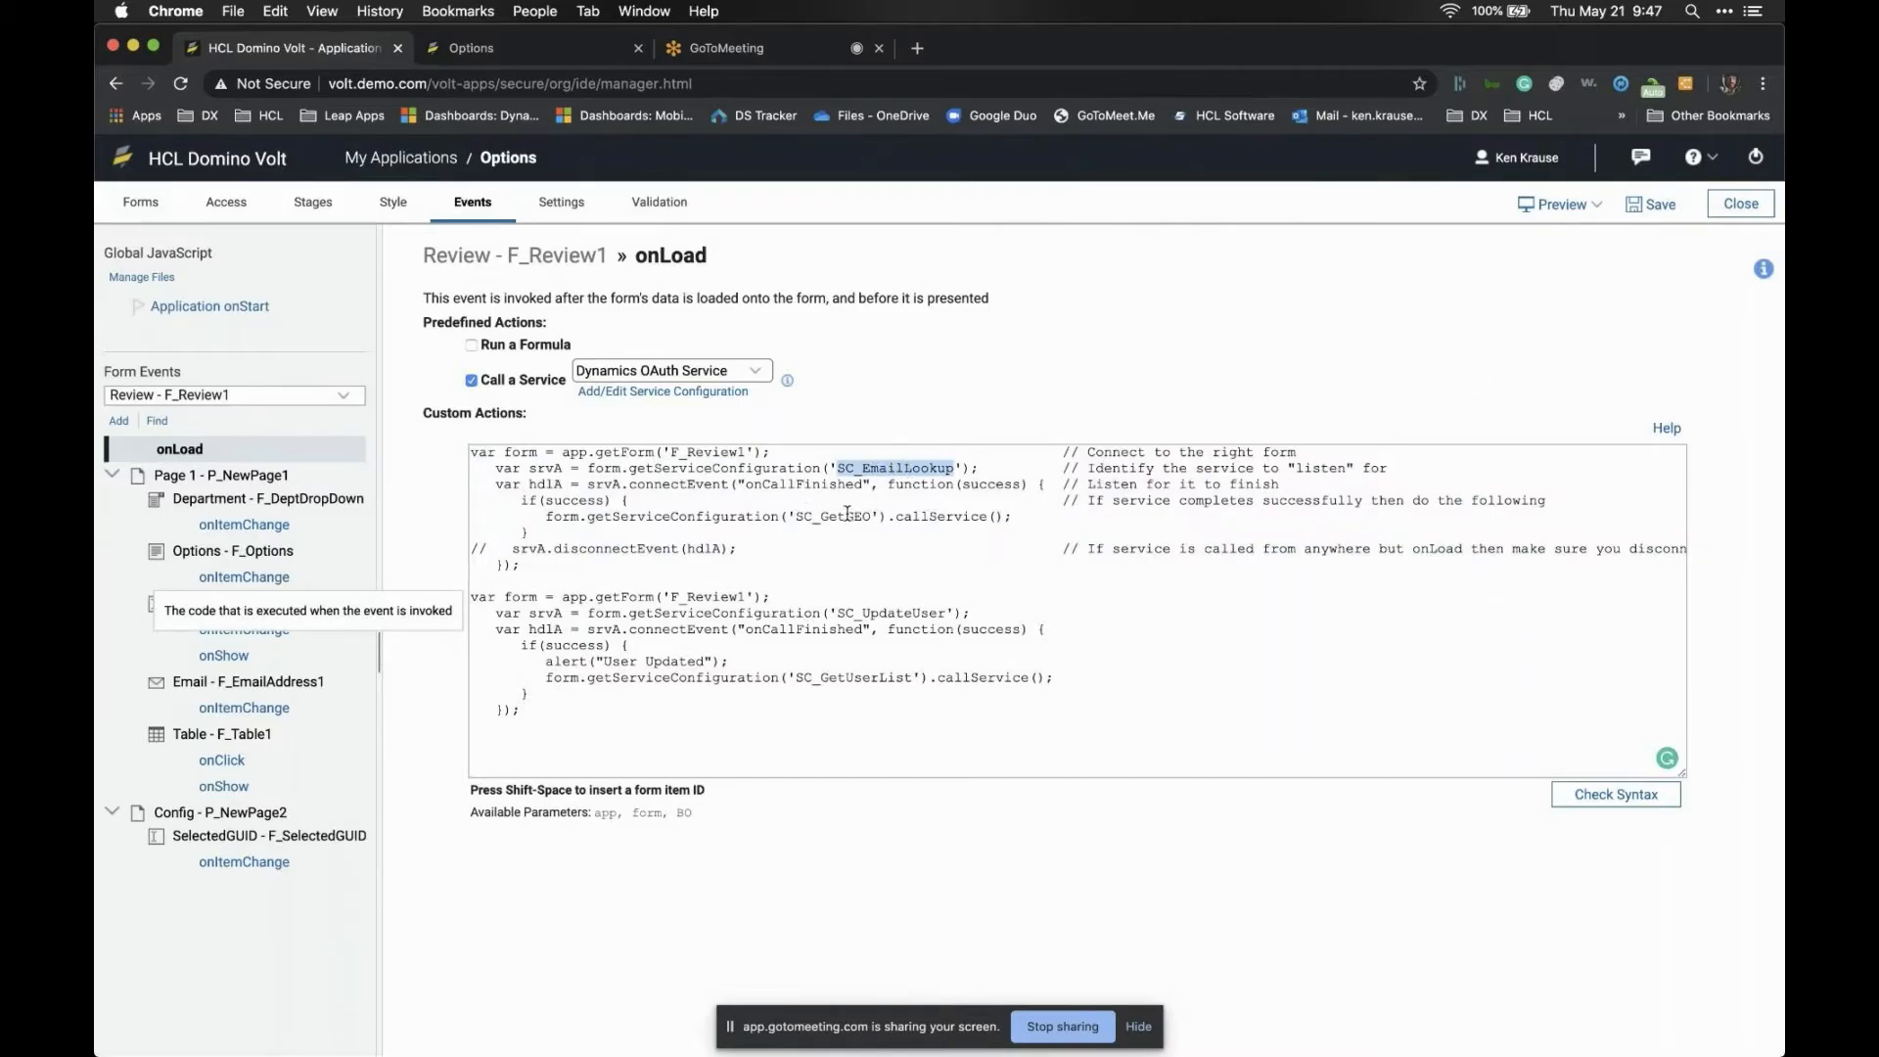
pyautogui.doubleClick(847, 515)
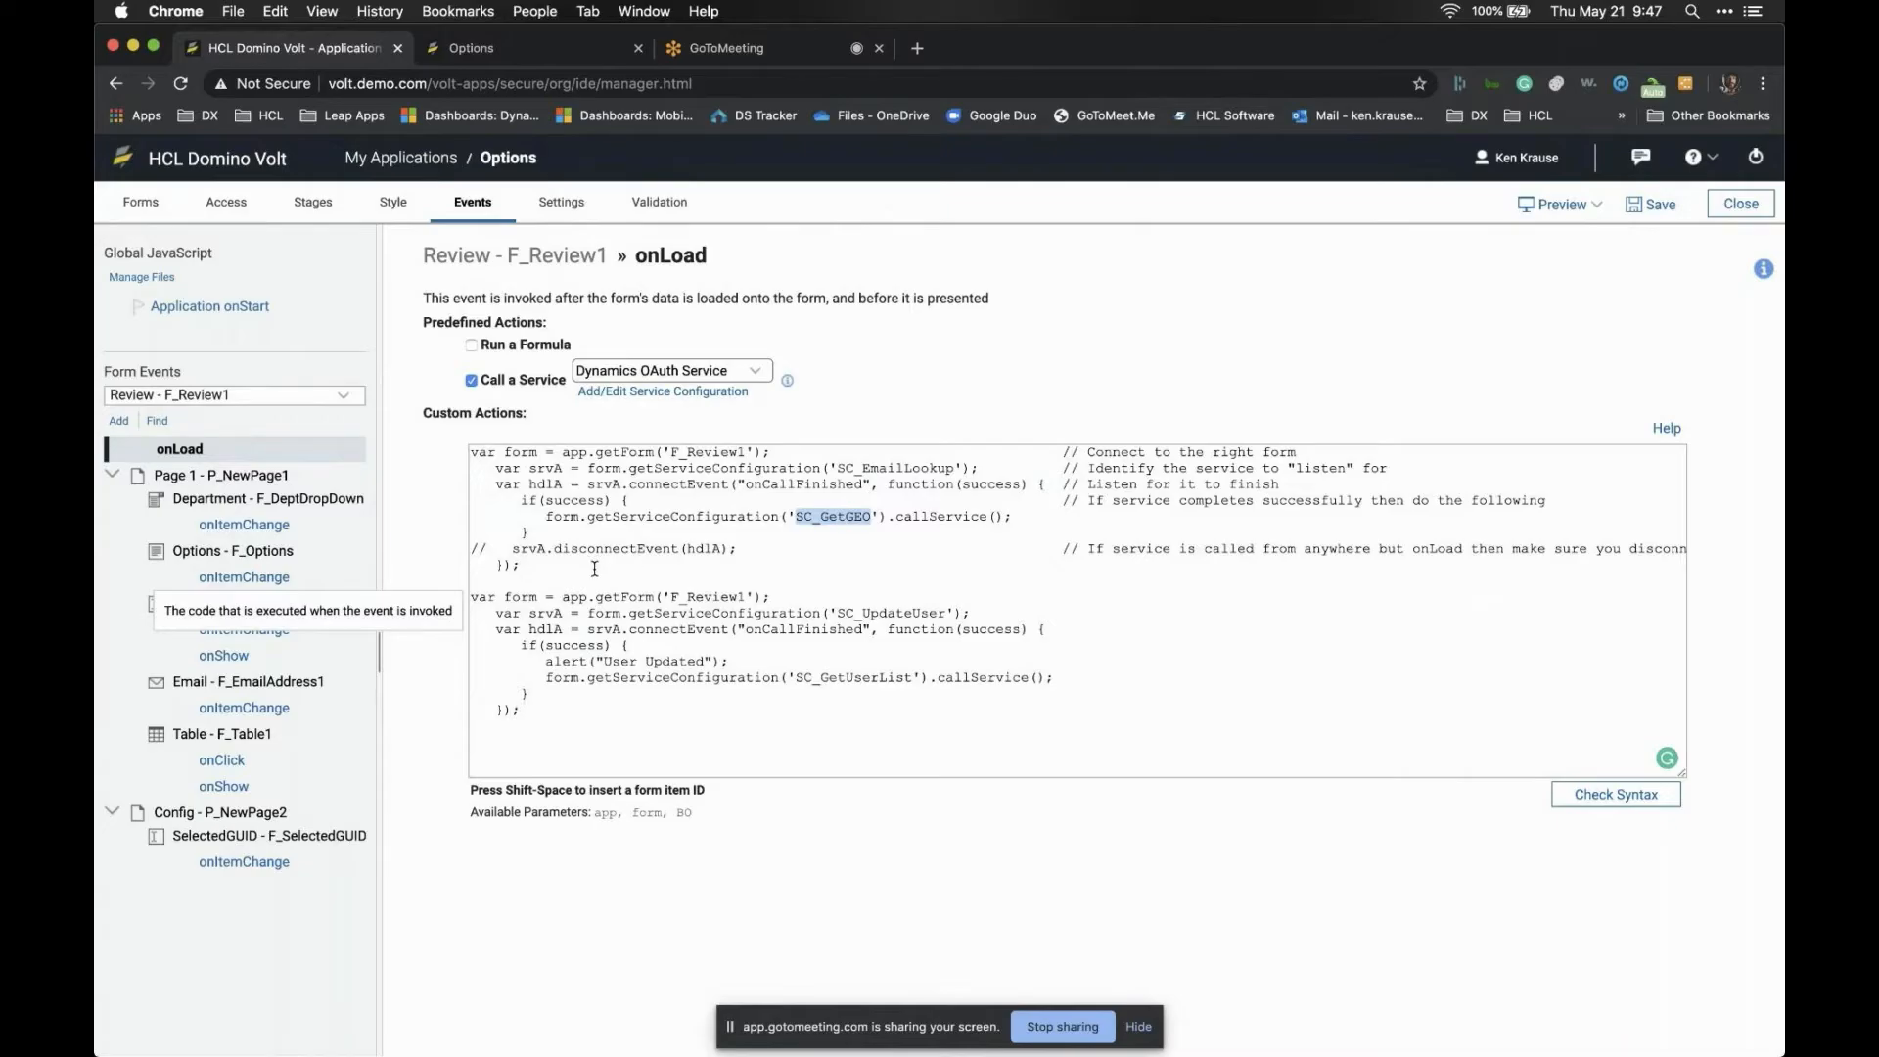
pyautogui.click(485, 548)
pyautogui.moveTo(471, 548); pyautogui.dragTo(472, 557)
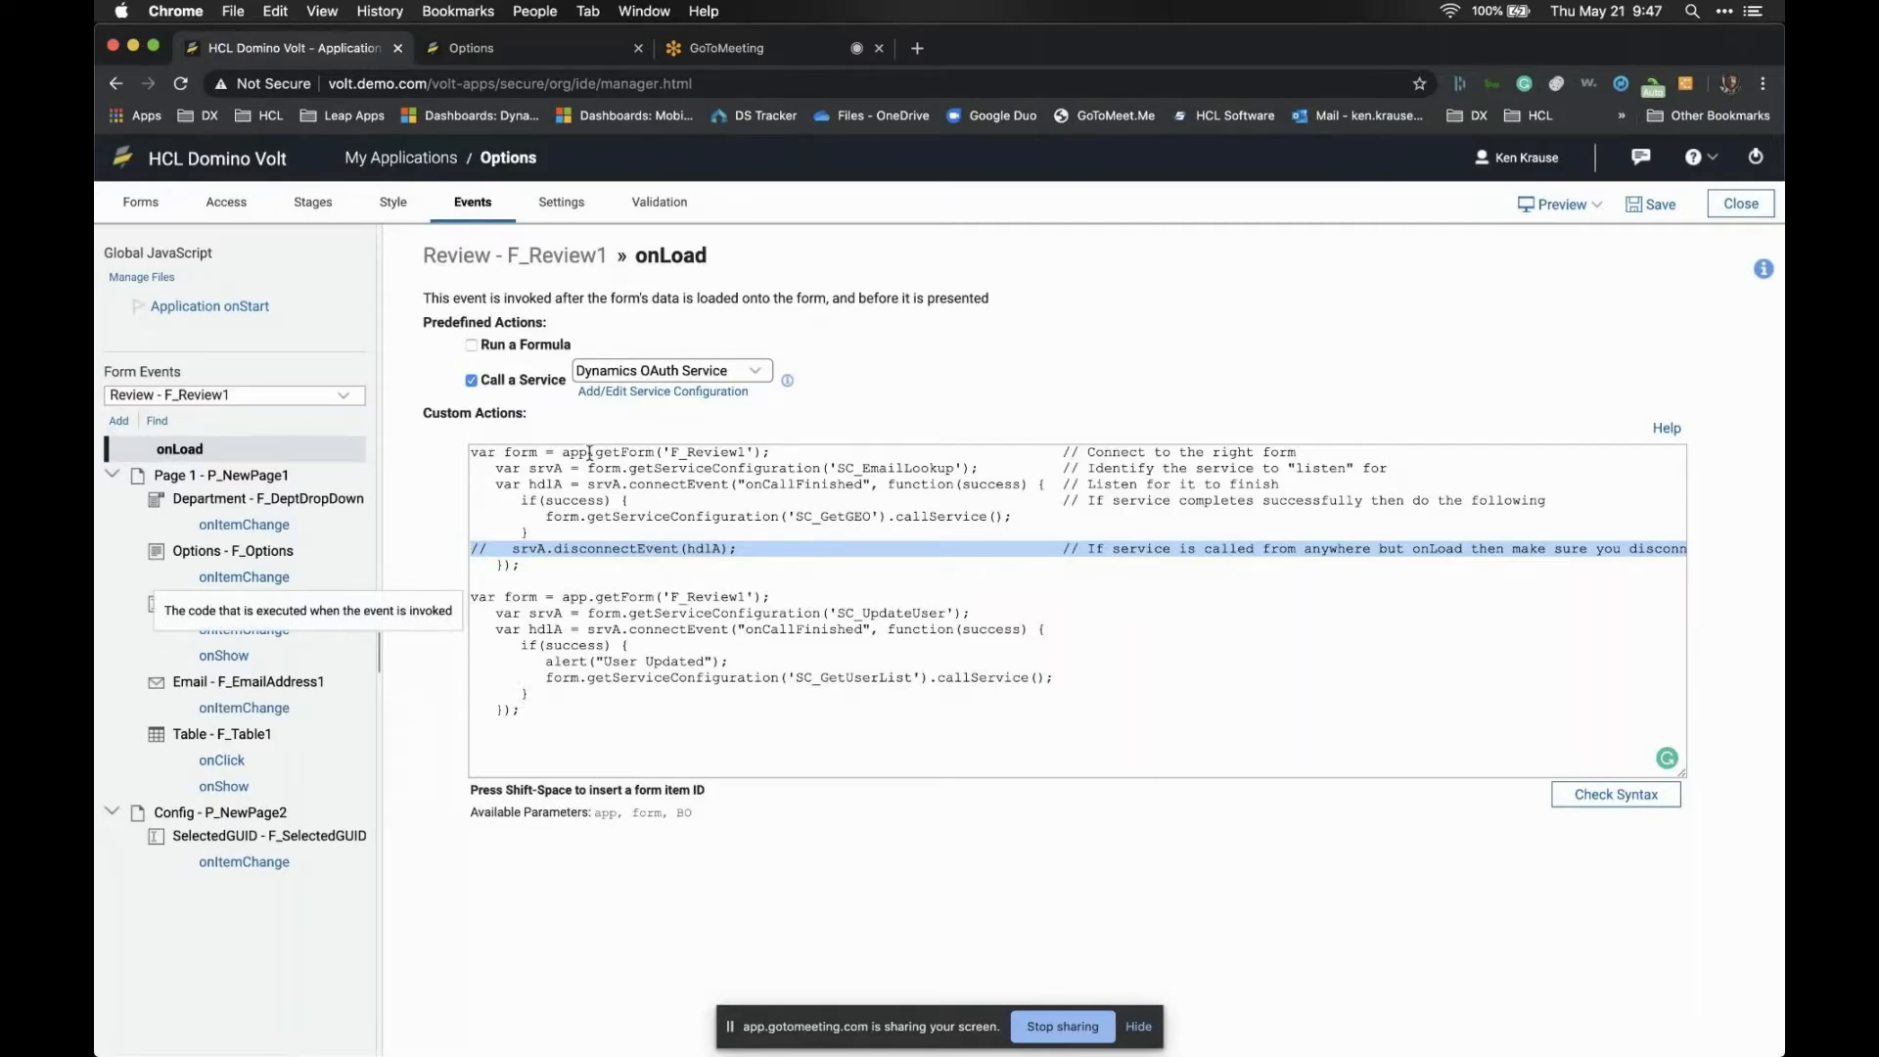
pyautogui.moveTo(472, 455); pyautogui.dragTo(476, 501)
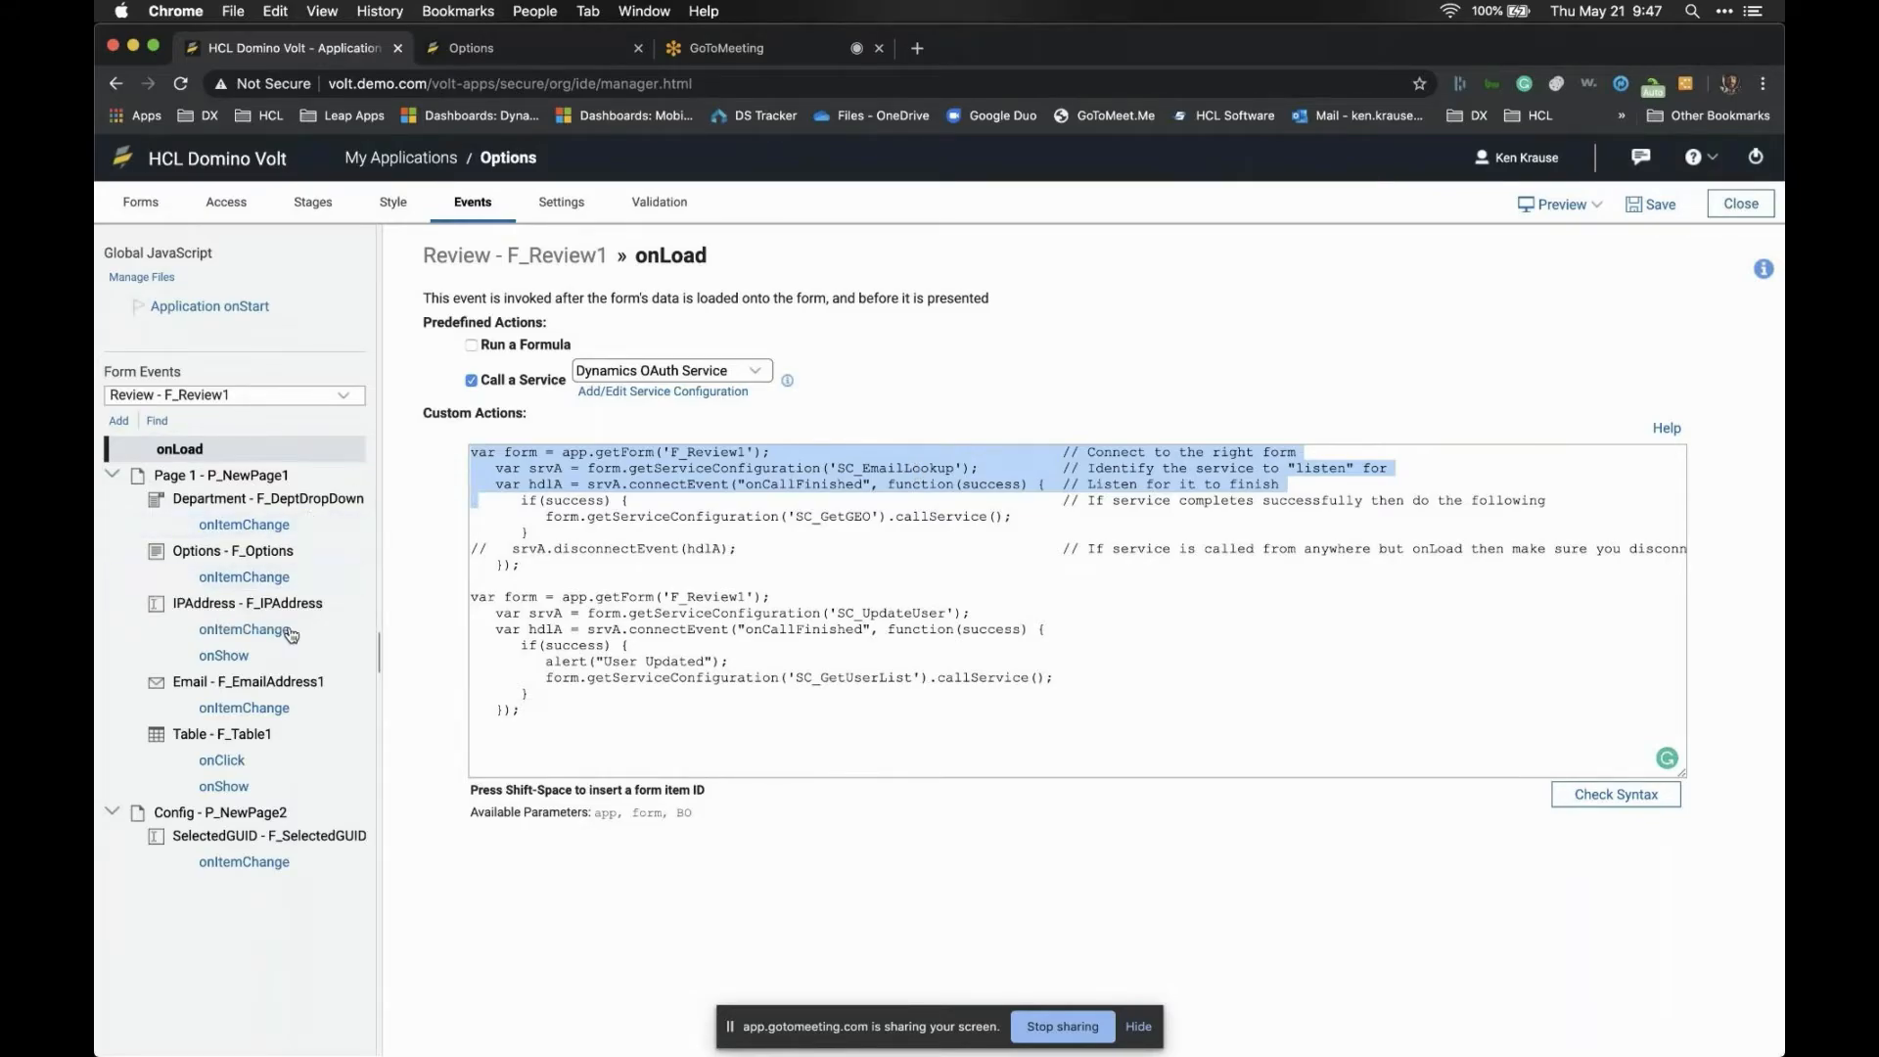
# Check the service call on the Email field's onItemChange event, revisit the form's onLoad code, and return to the Page 1 design
pyautogui.click(289, 704)
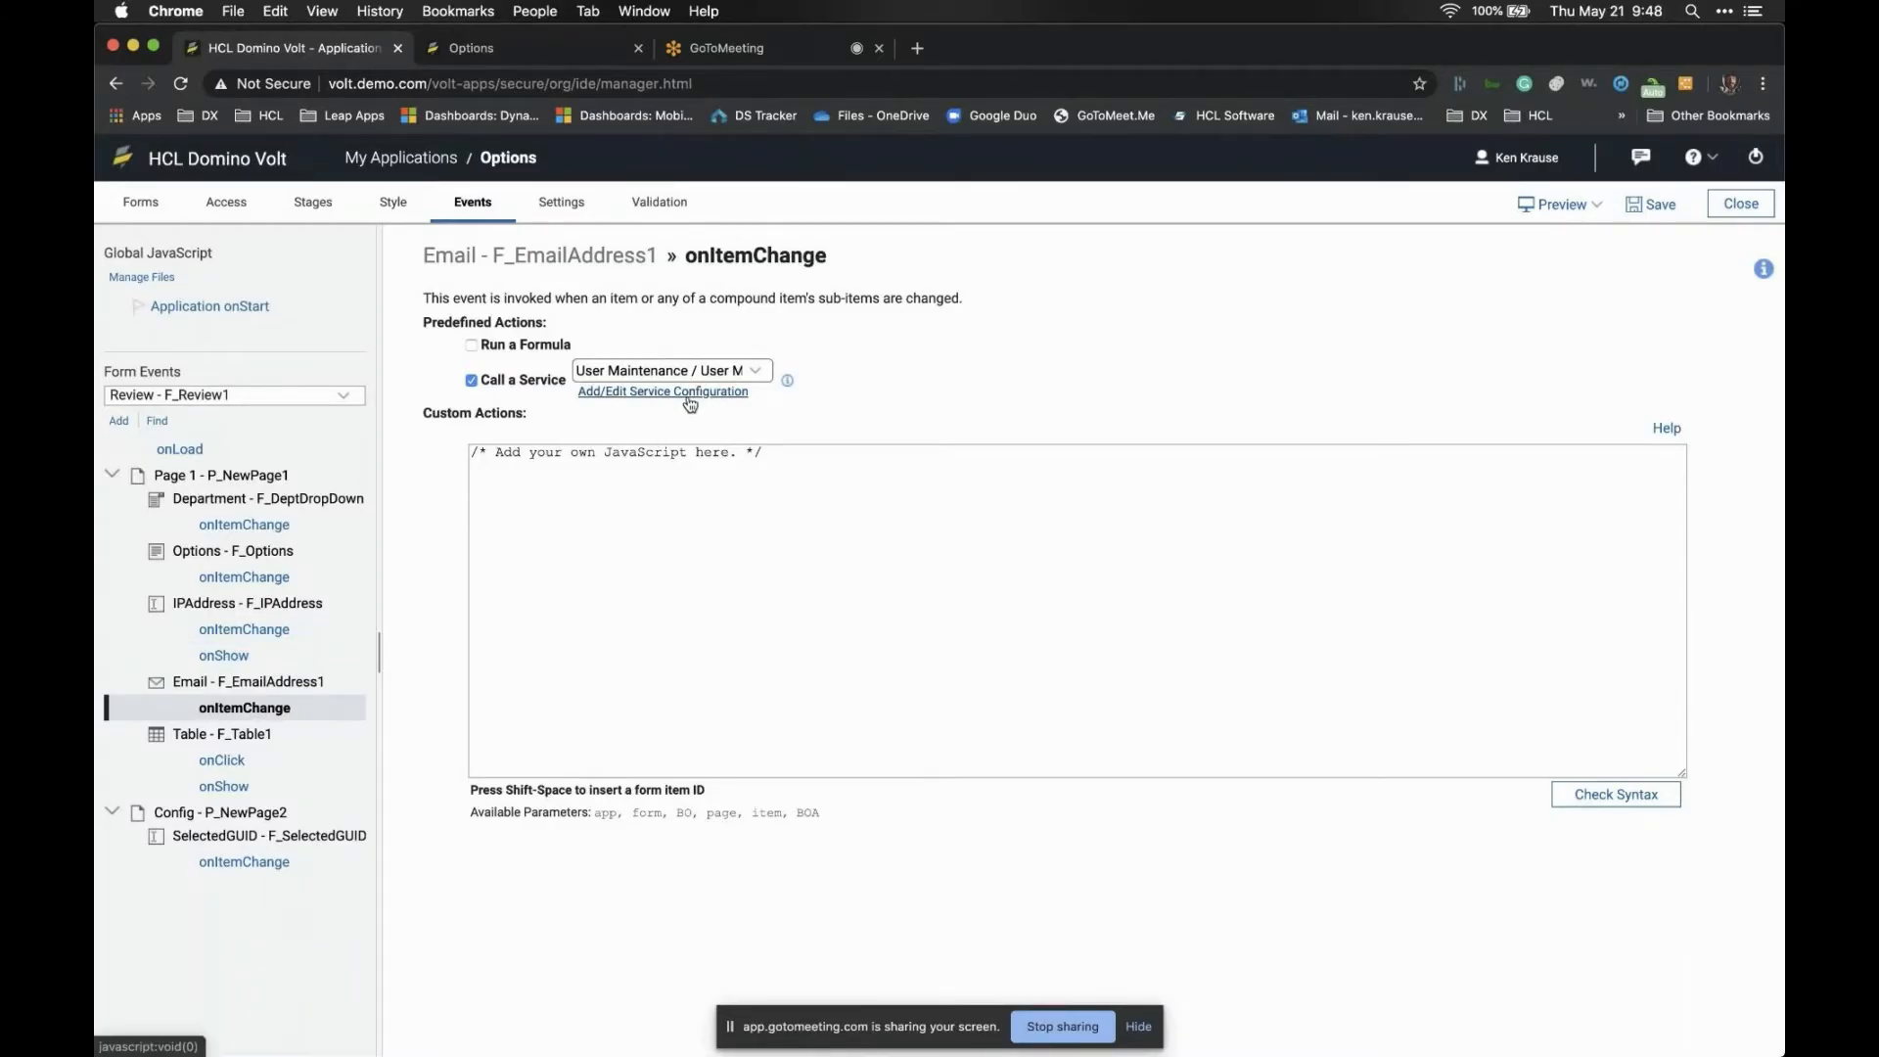
pyautogui.click(256, 449)
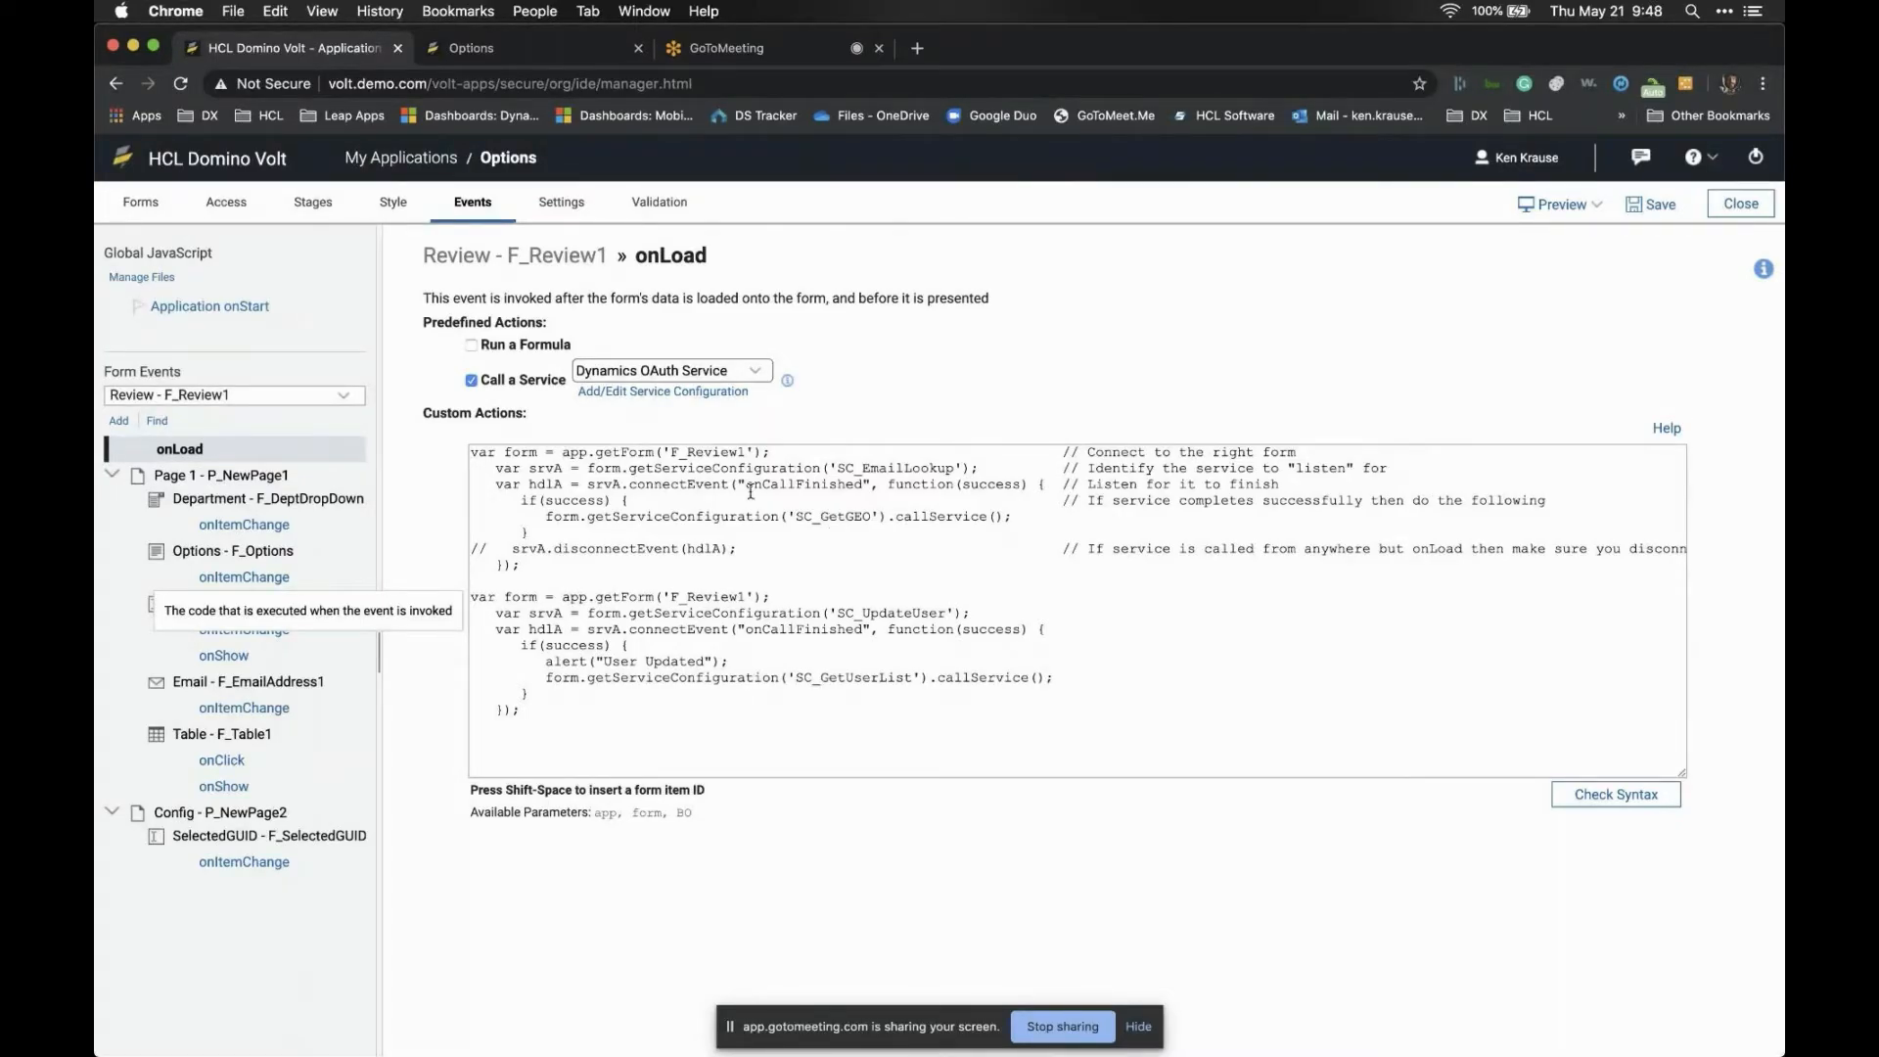
pyautogui.click(140, 201)
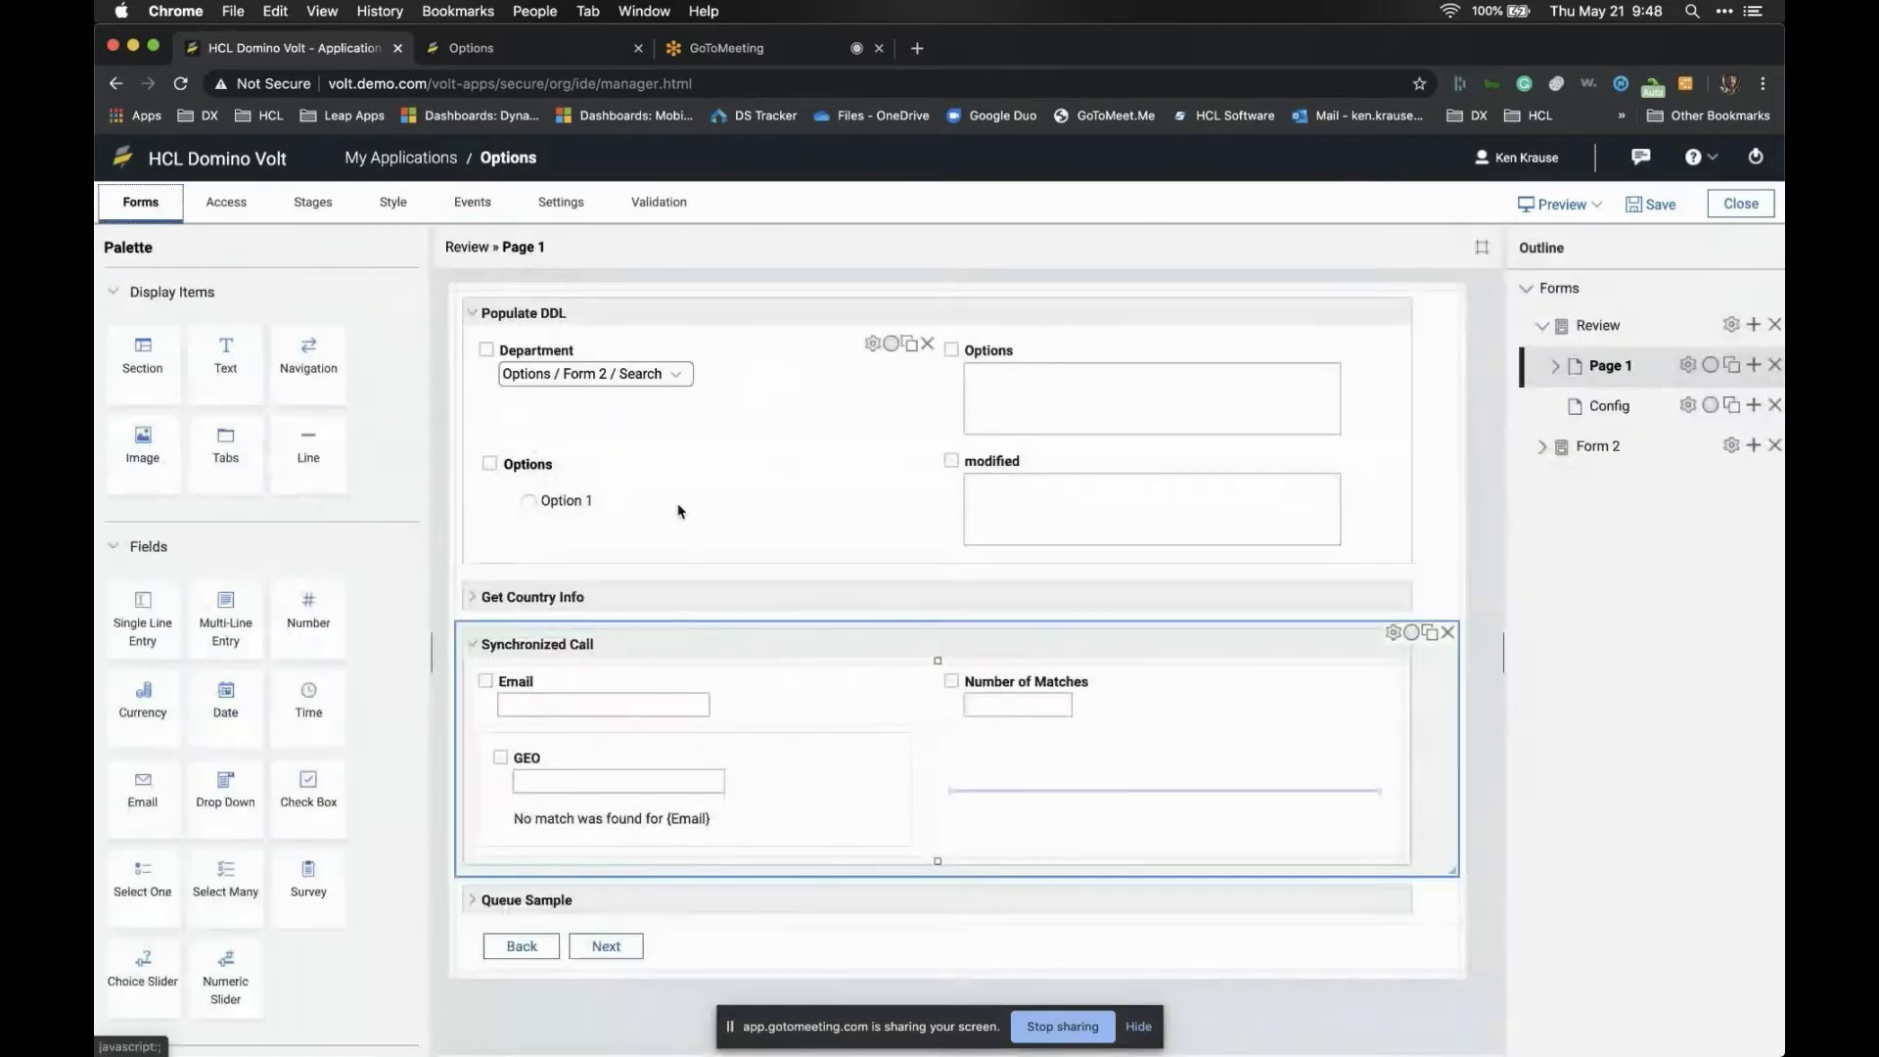
# Review the Number of Matches field's events and its related display rules, closing both dialogs
pyautogui.click(1150, 699)
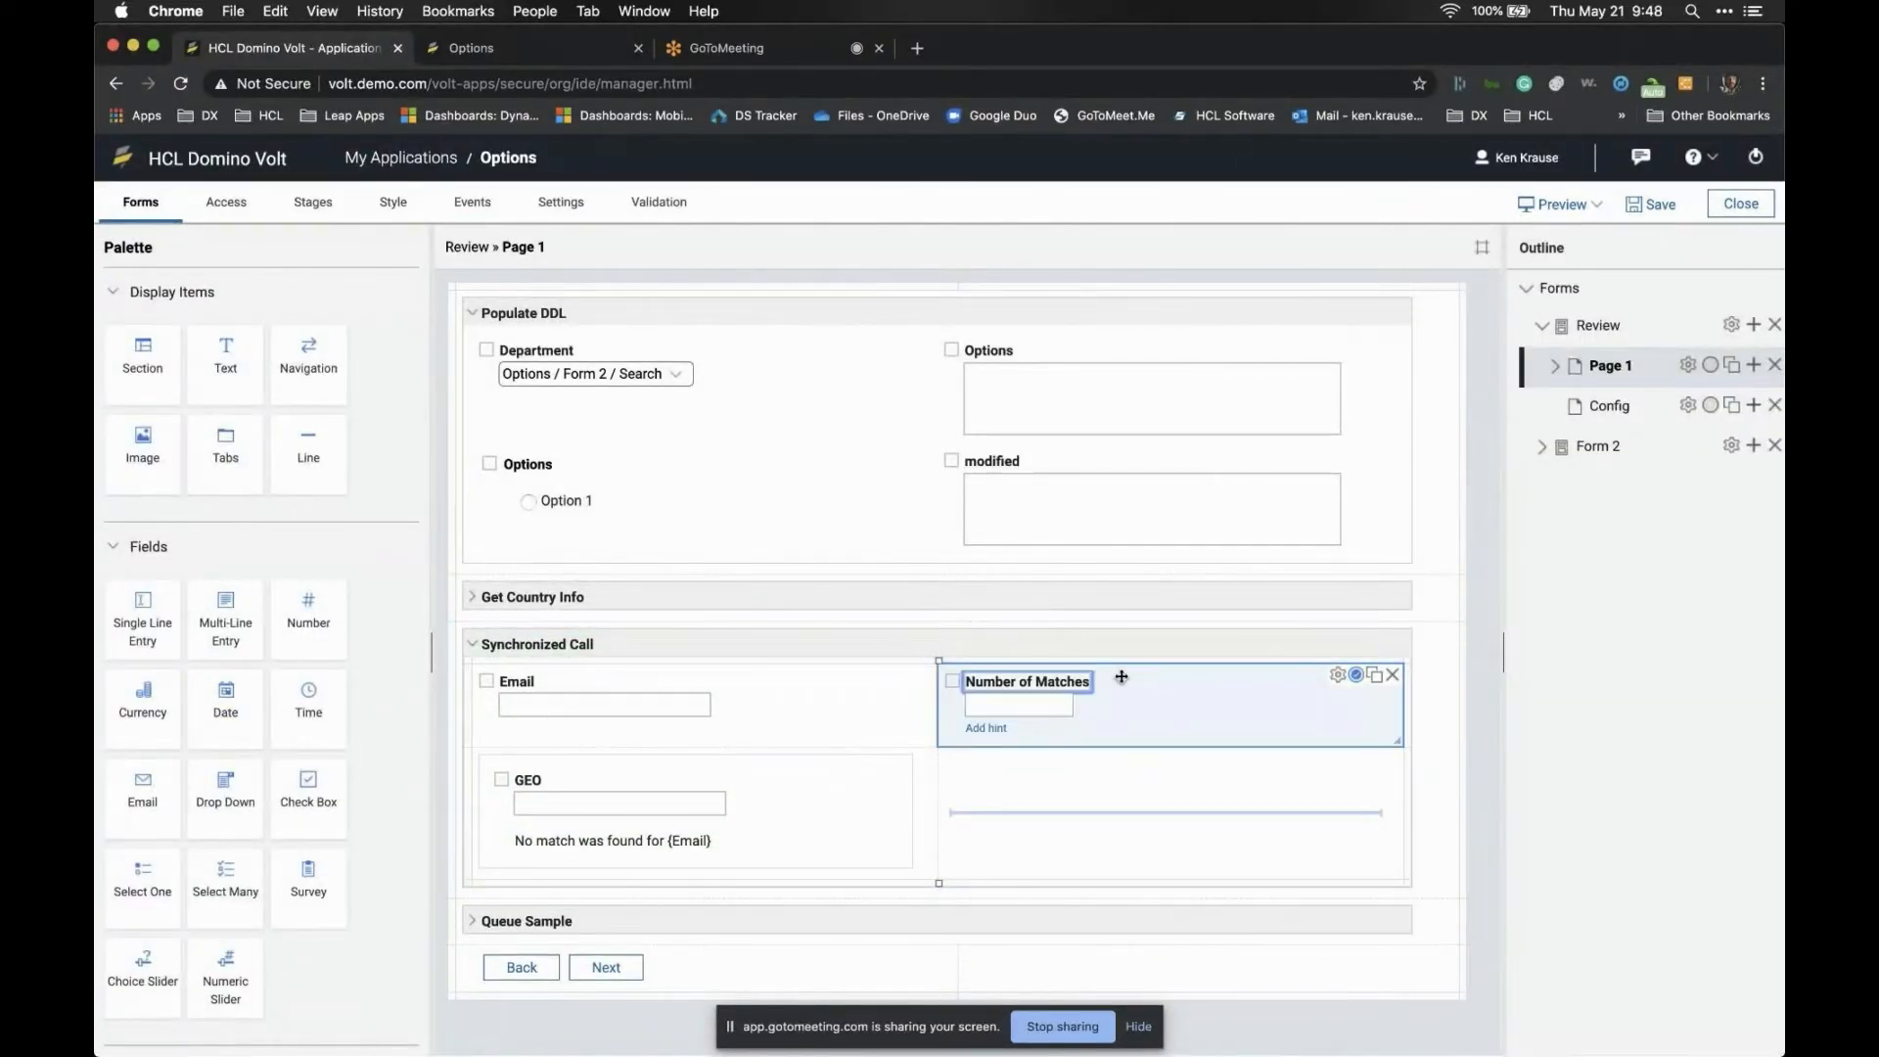
pyautogui.doubleClick(1119, 675)
pyautogui.click(861, 363)
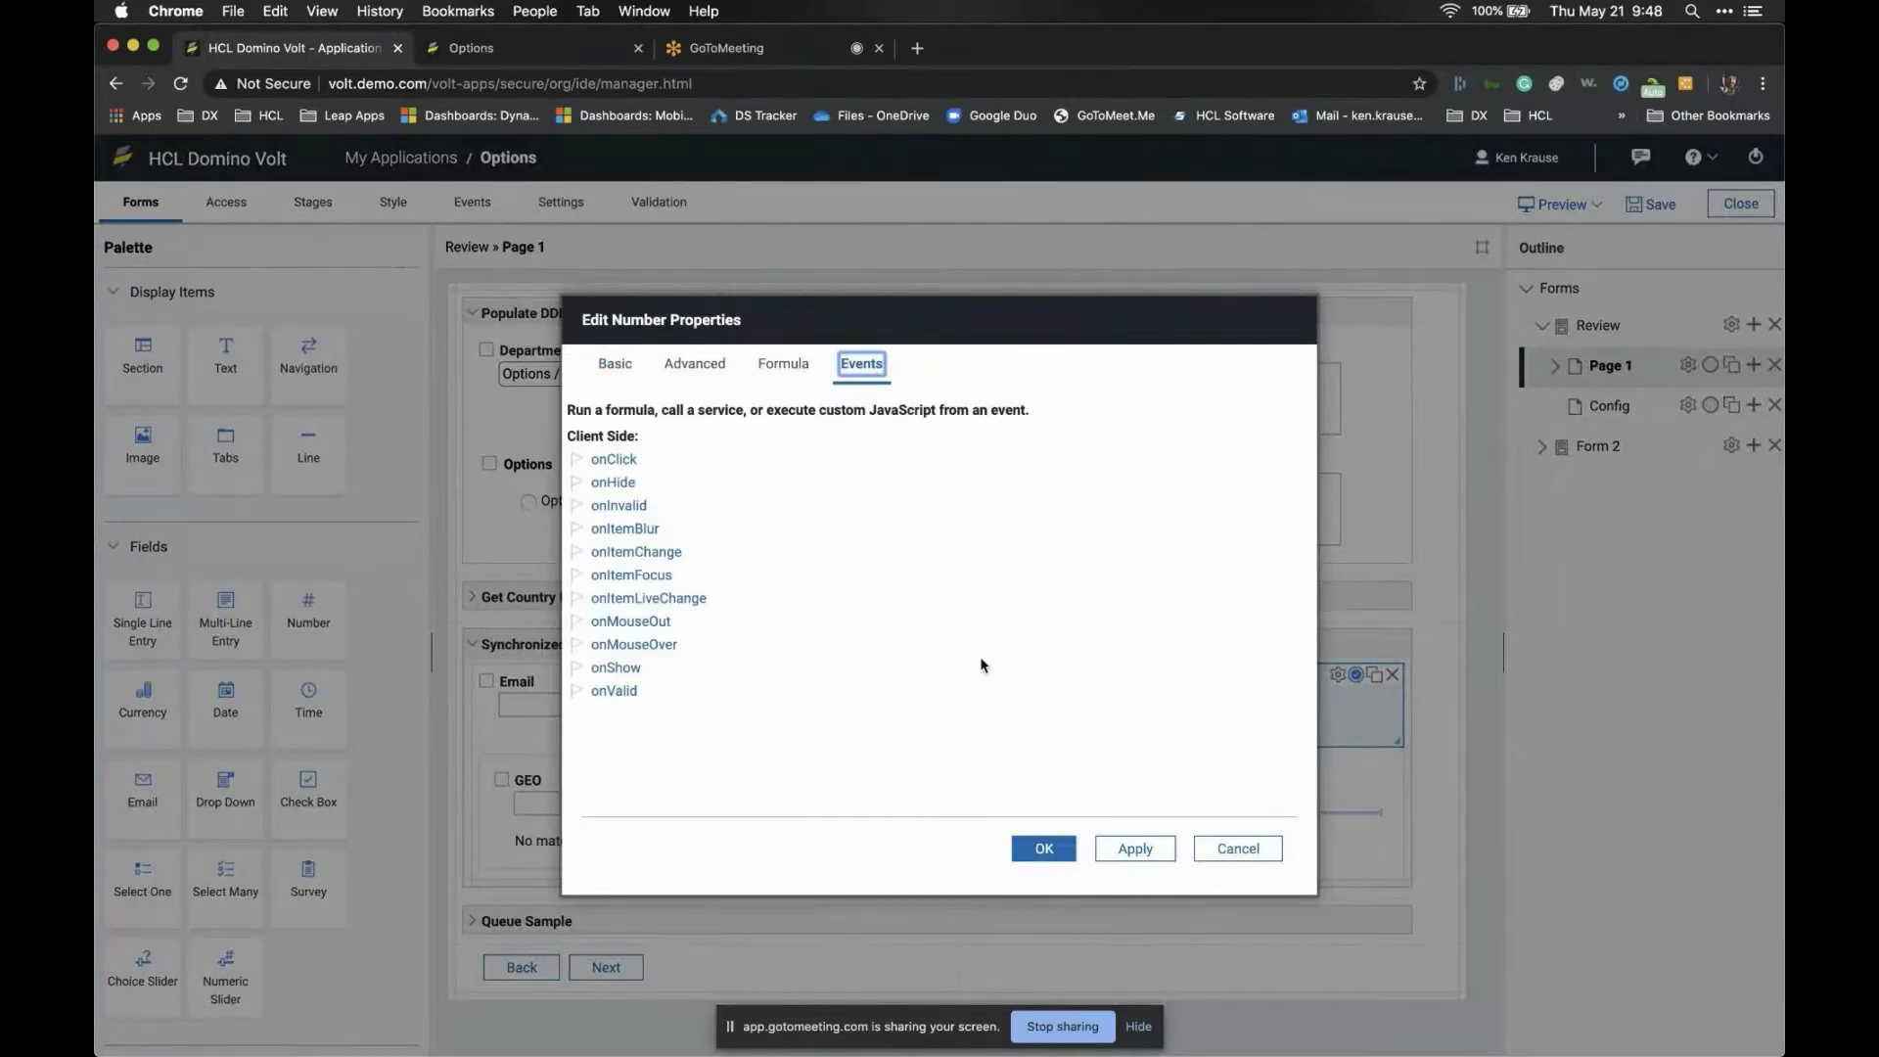
pyautogui.click(1029, 850)
pyautogui.click(1356, 674)
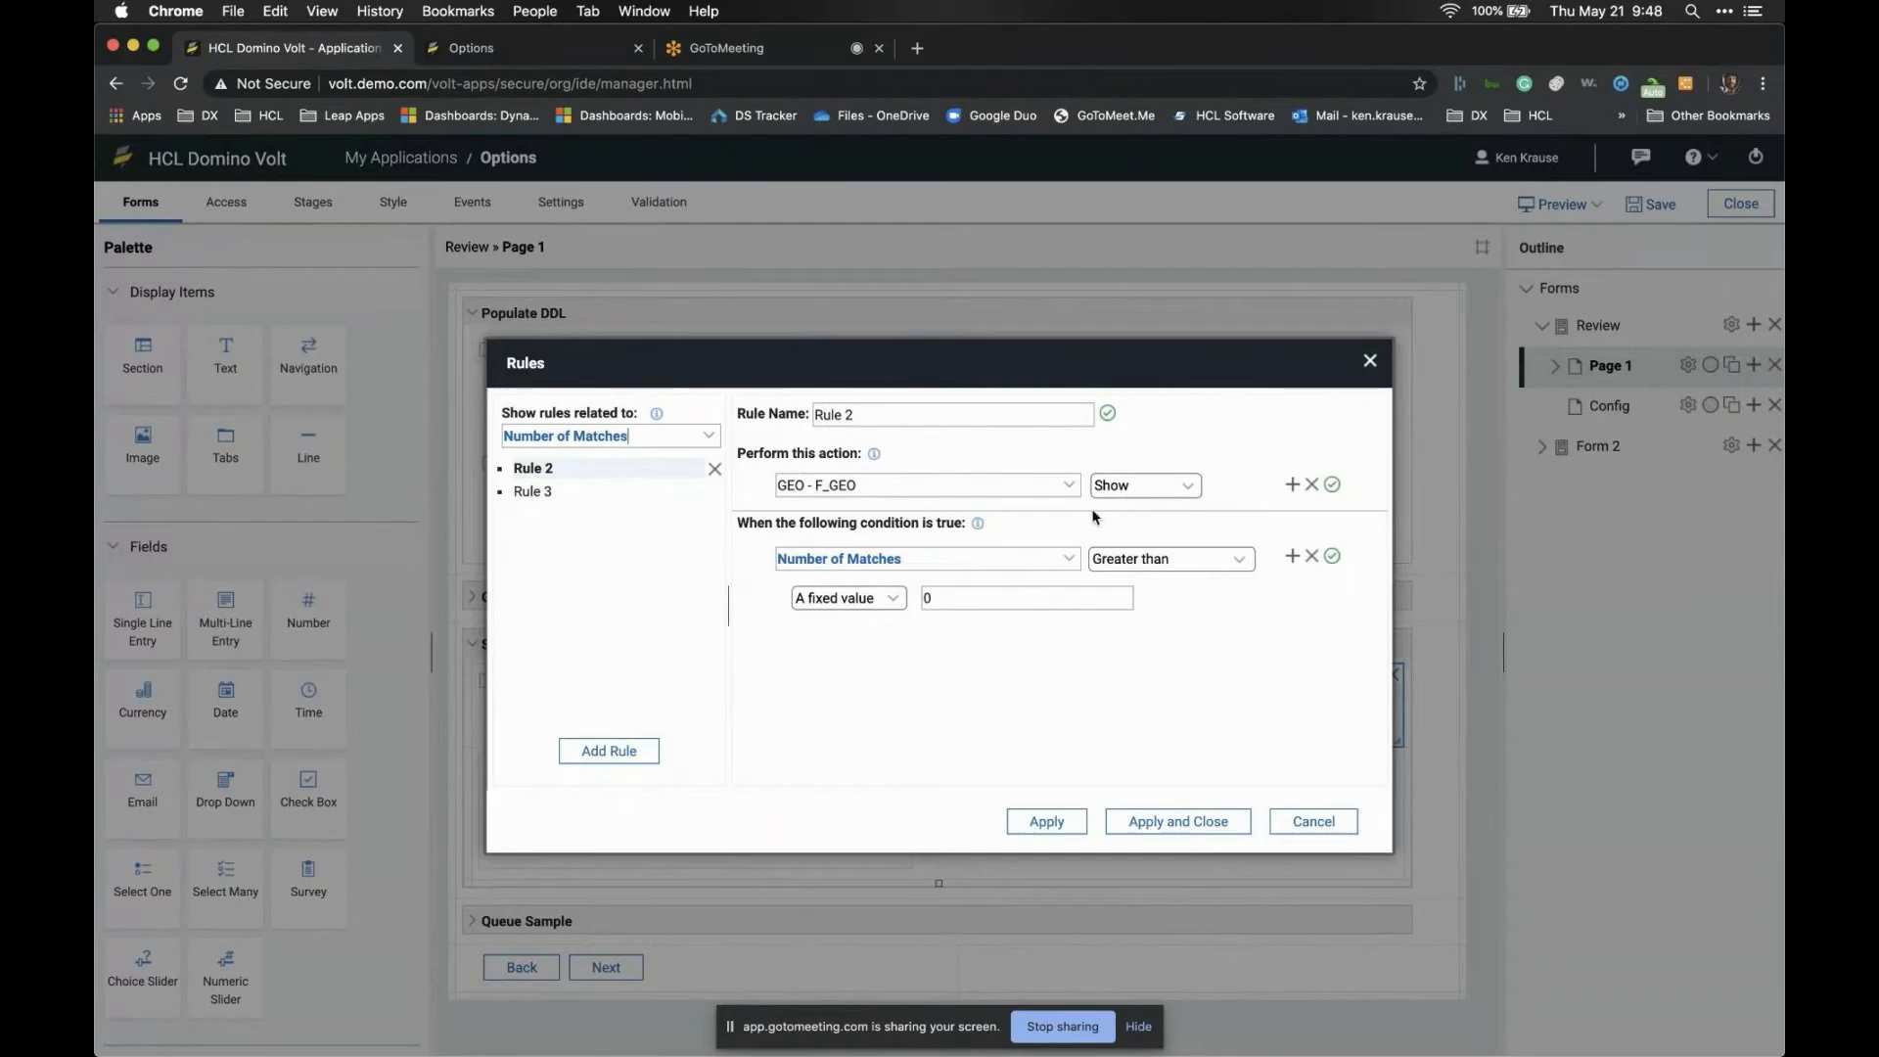
pyautogui.click(1227, 832)
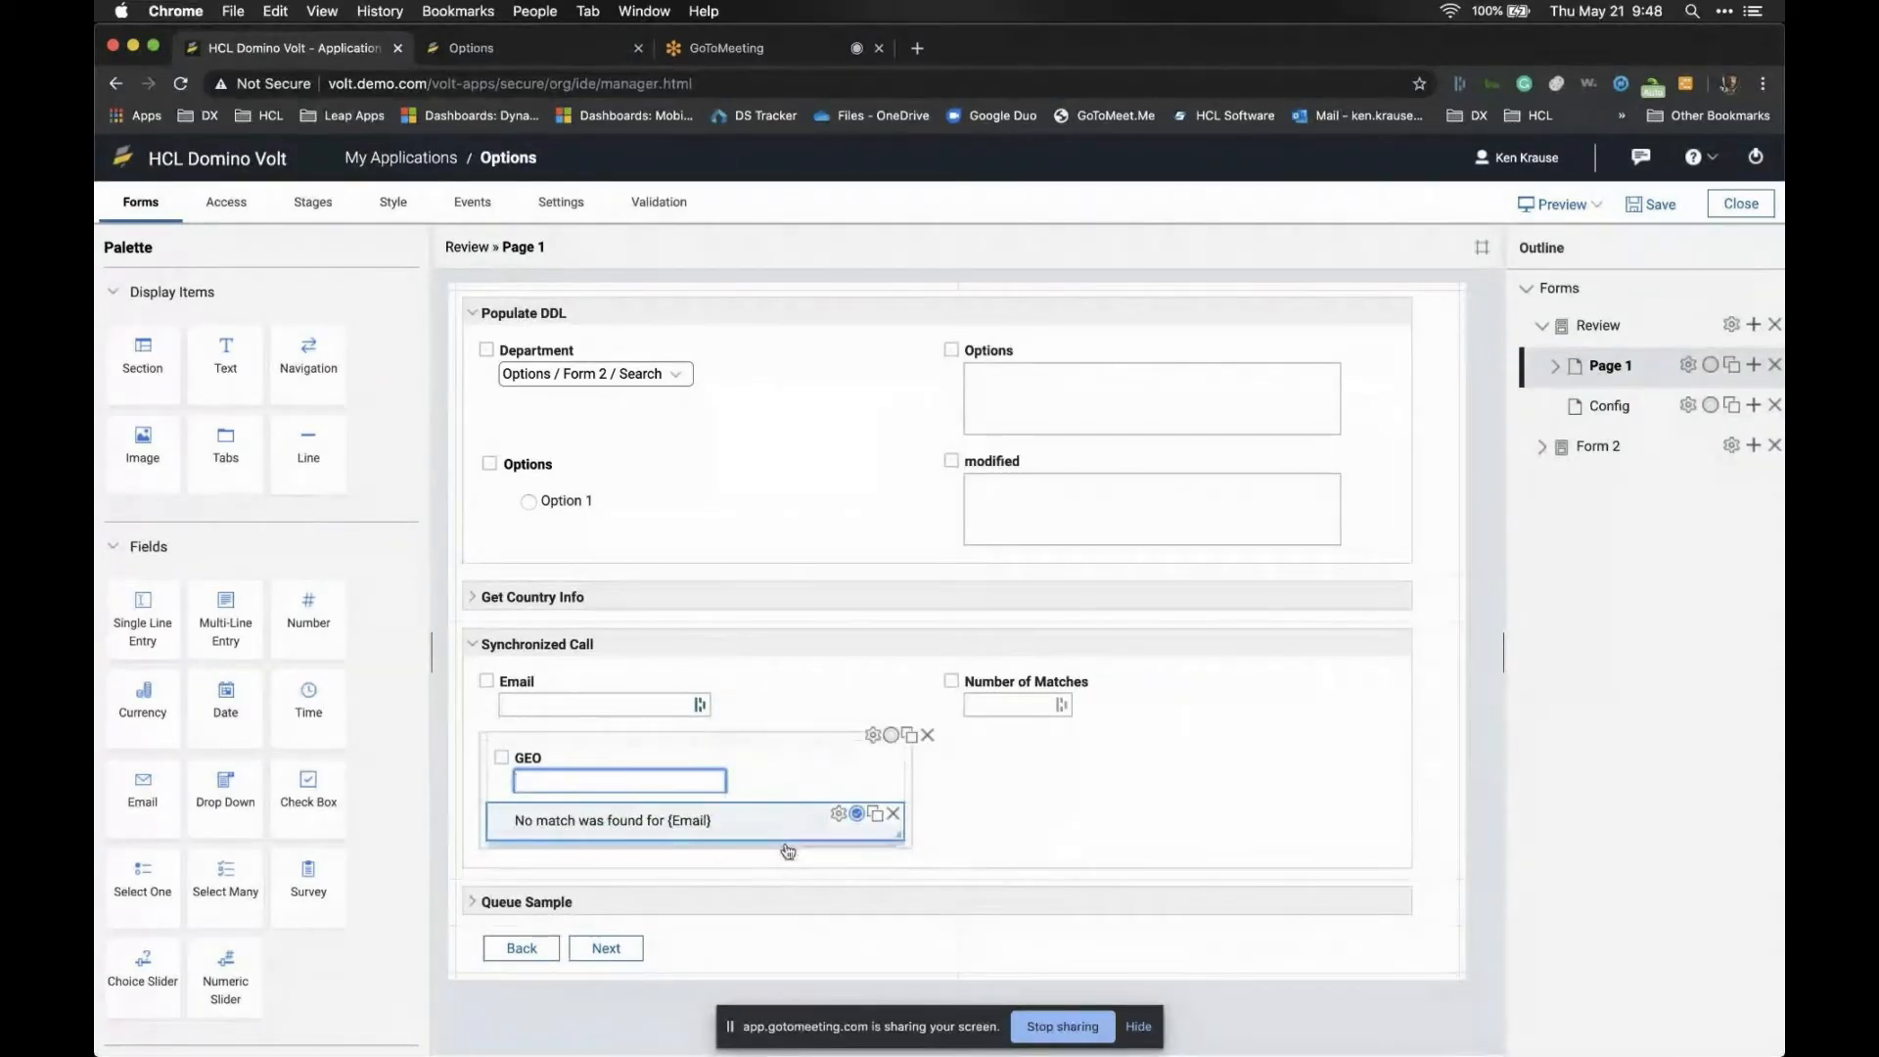
# Point out the Email and GEO fields in Synchronized Call and expand the Queue Sample section below
pyautogui.click(800, 706)
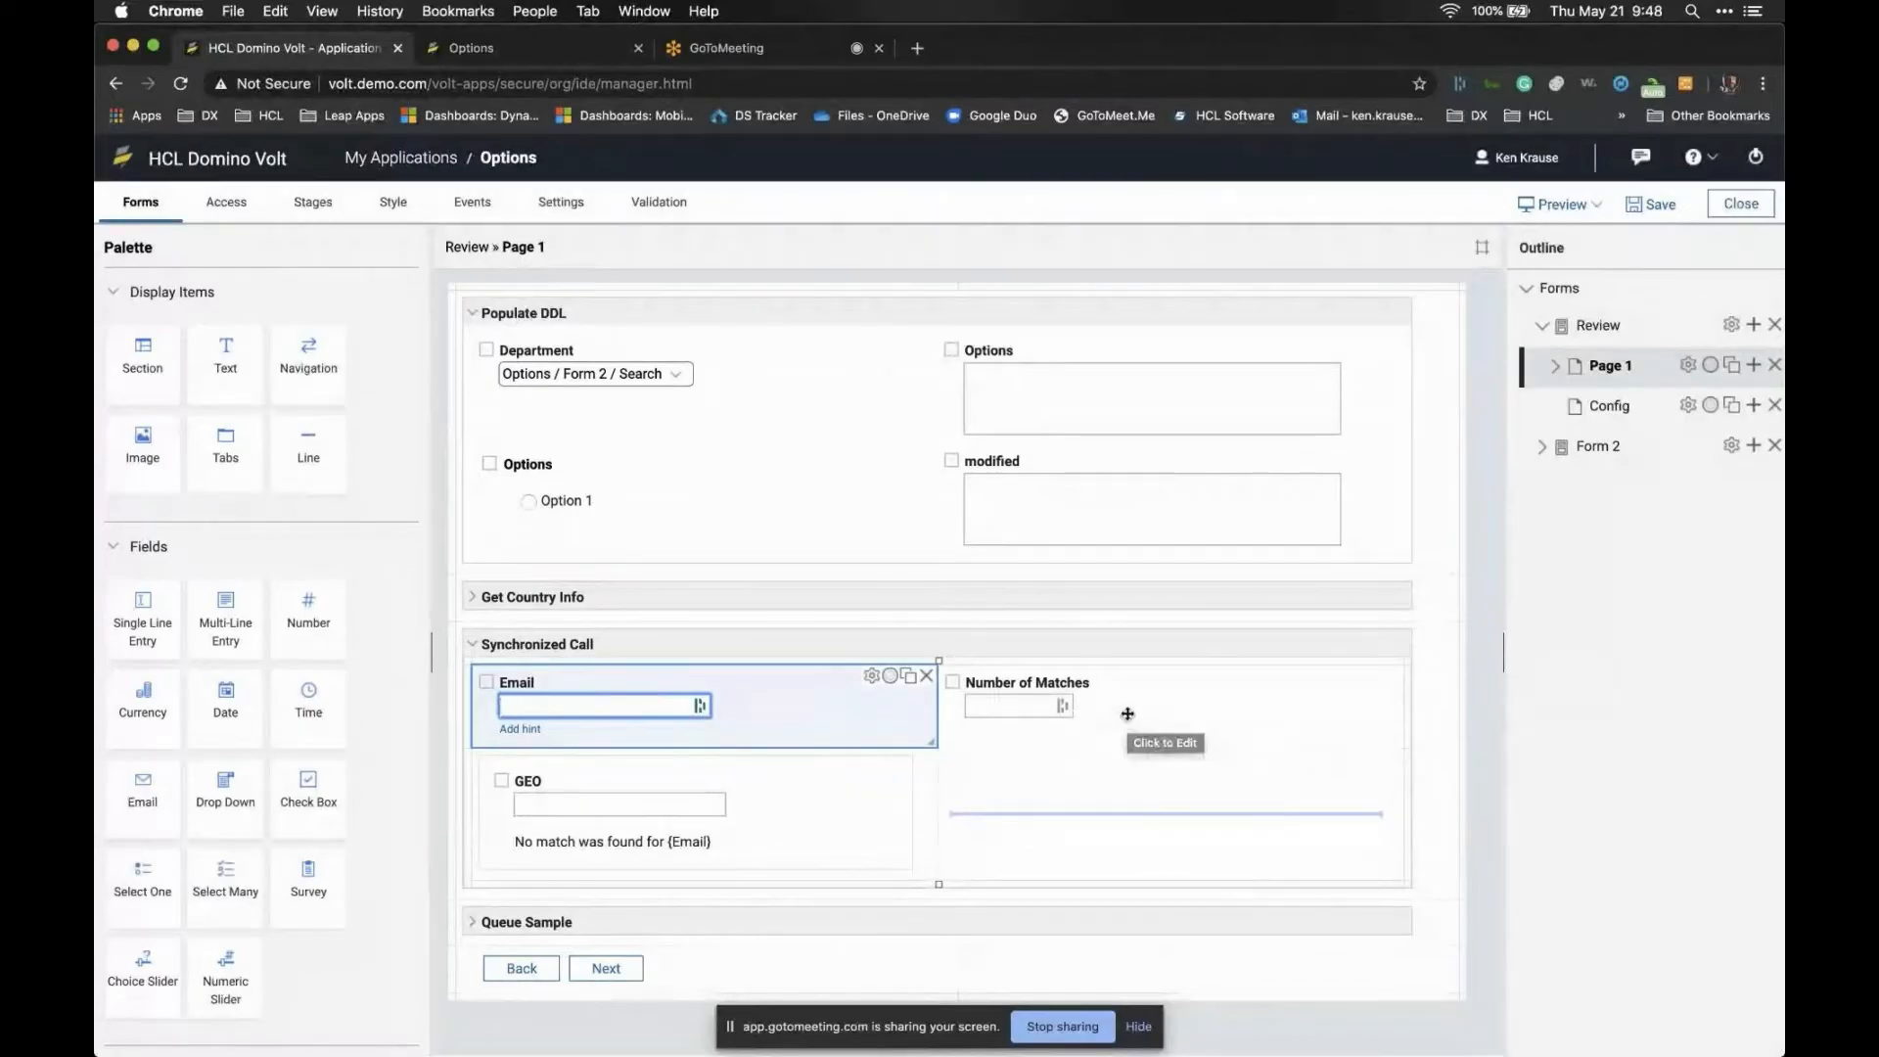
pyautogui.click(779, 810)
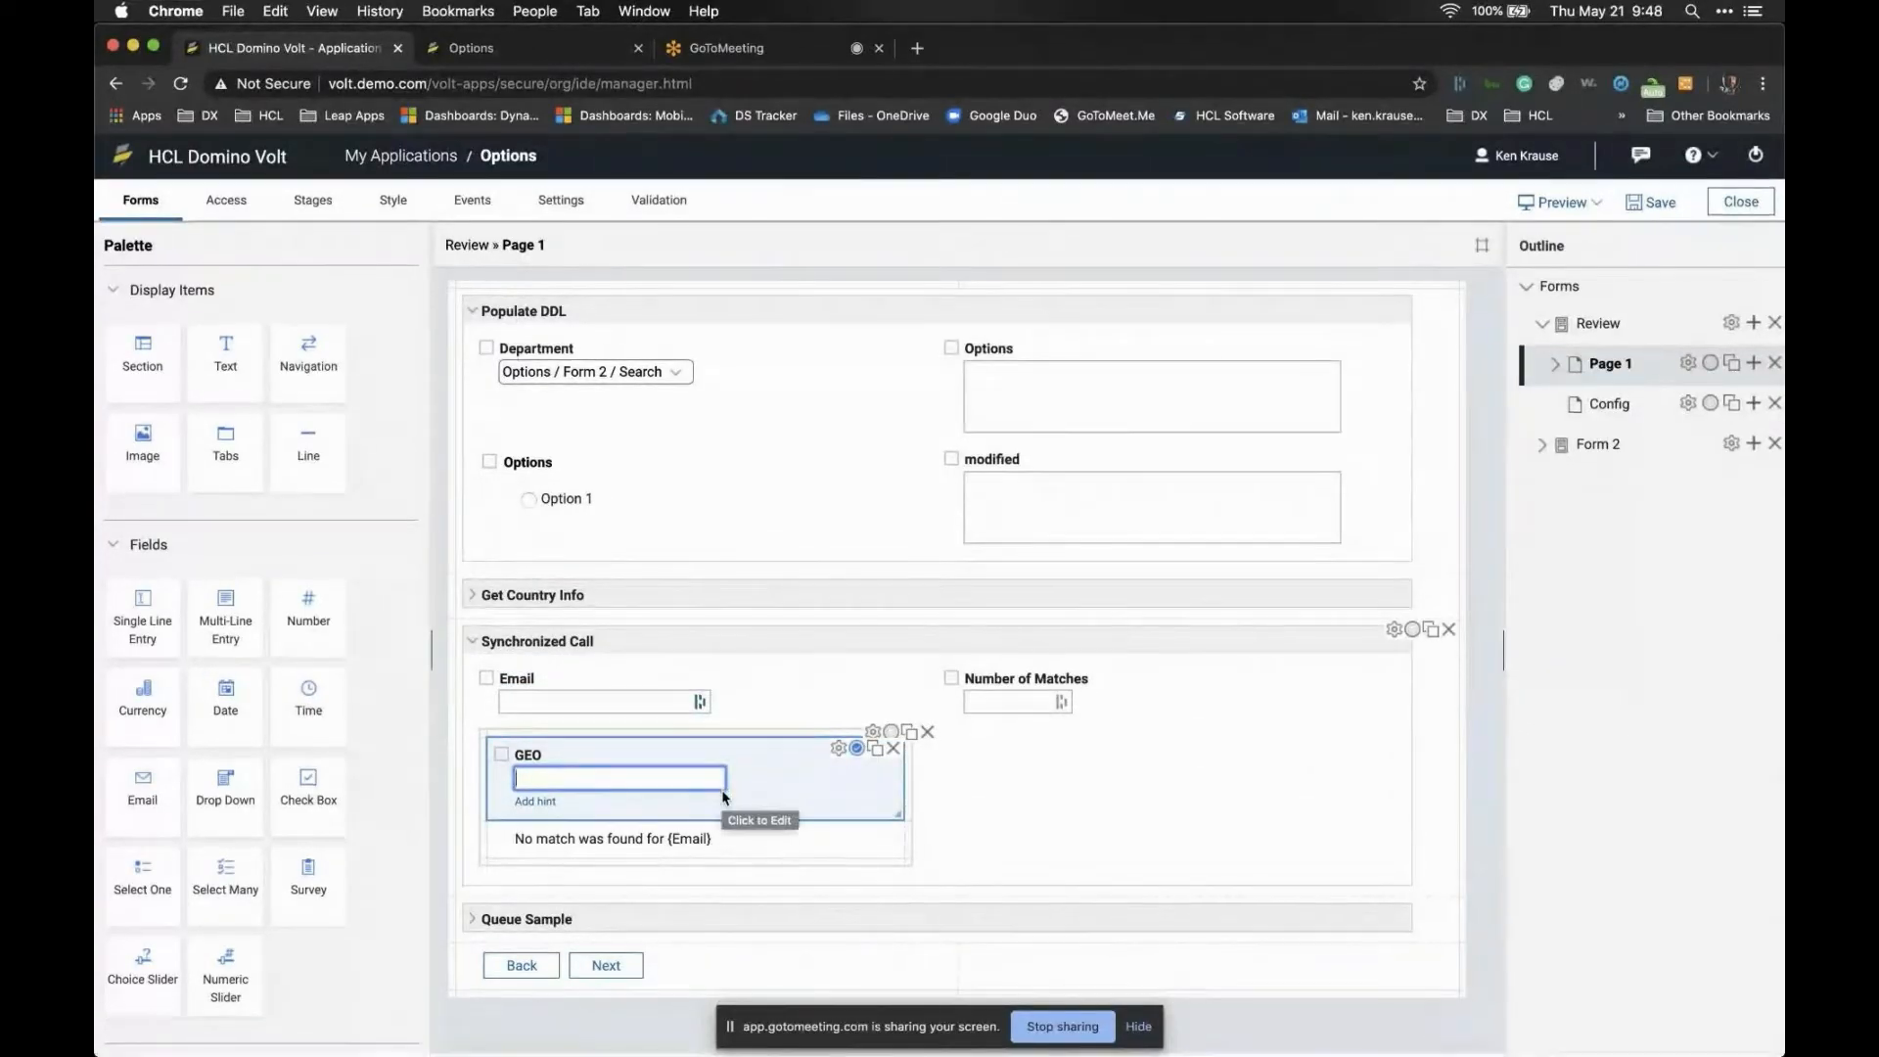
pyautogui.click(474, 919)
pyautogui.scroll(-1, 474, 922)
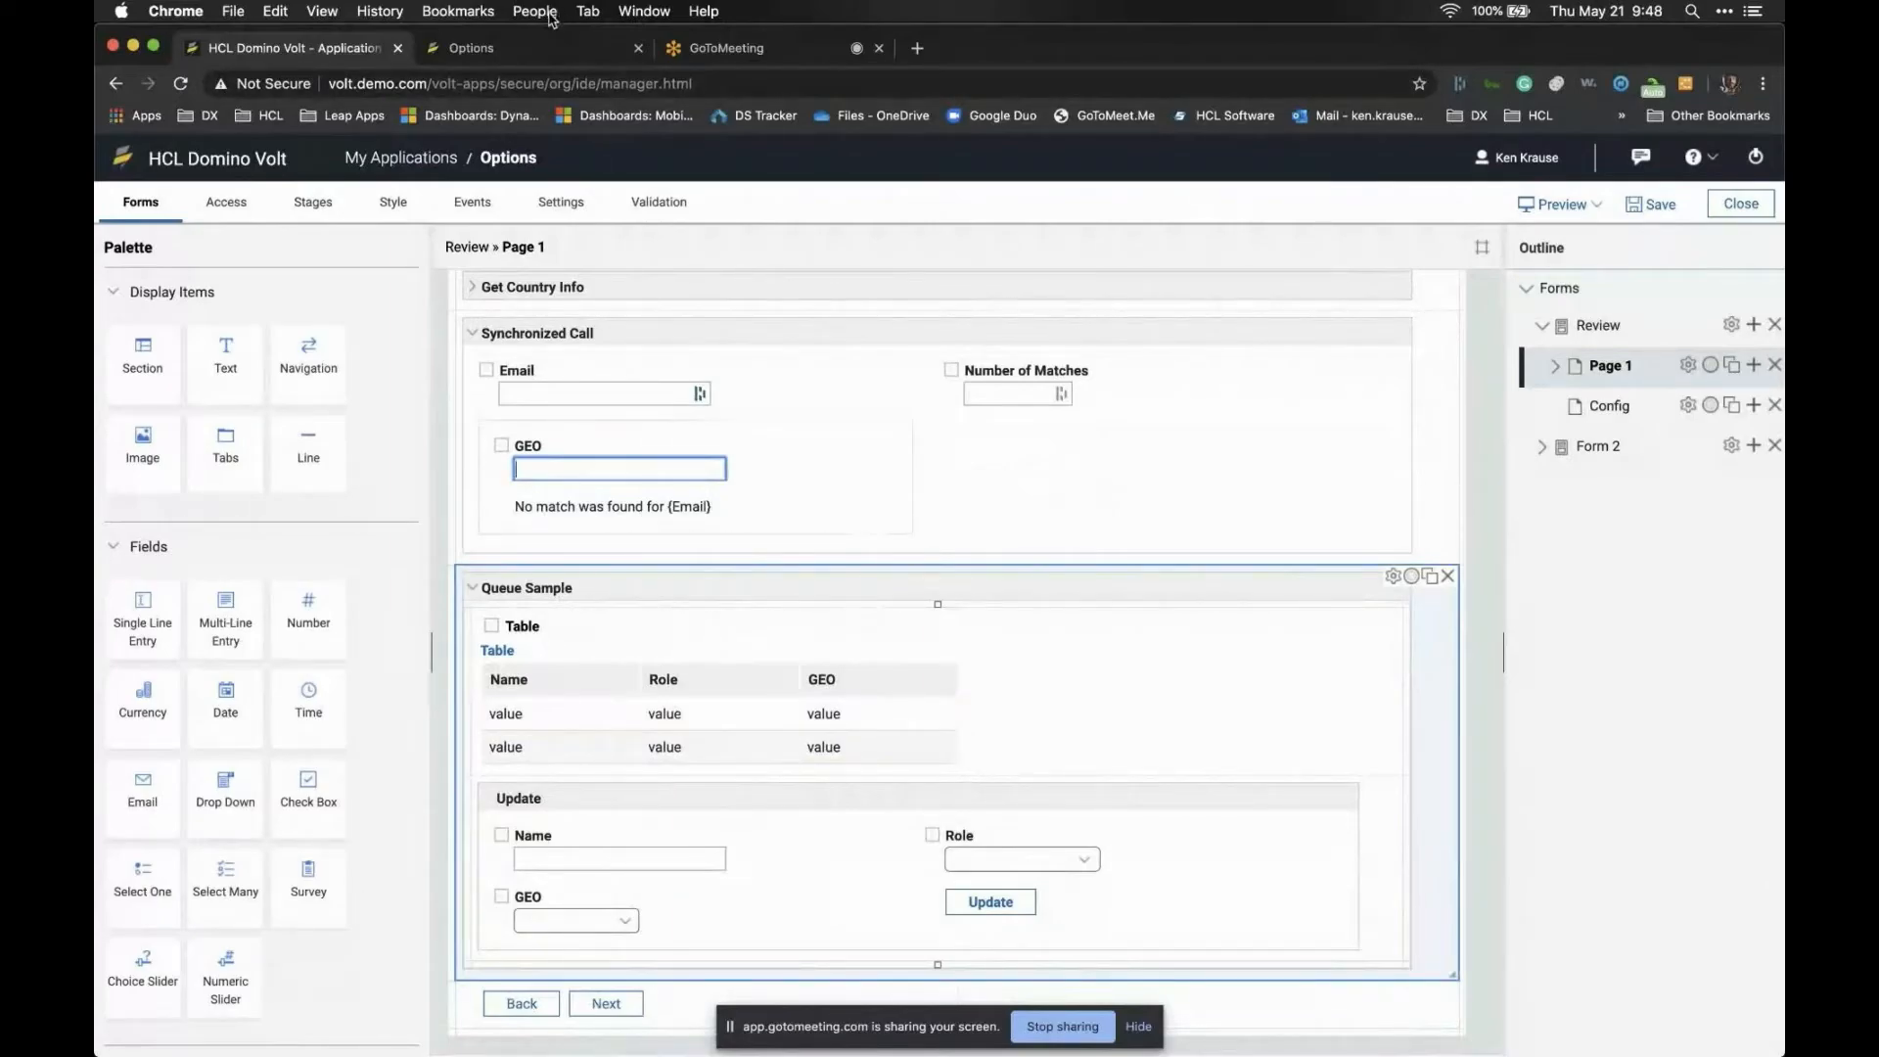
# Switch to the running Options application, collapse Synchronized Call, and expand the Queue Sample section
pyautogui.click(540, 54)
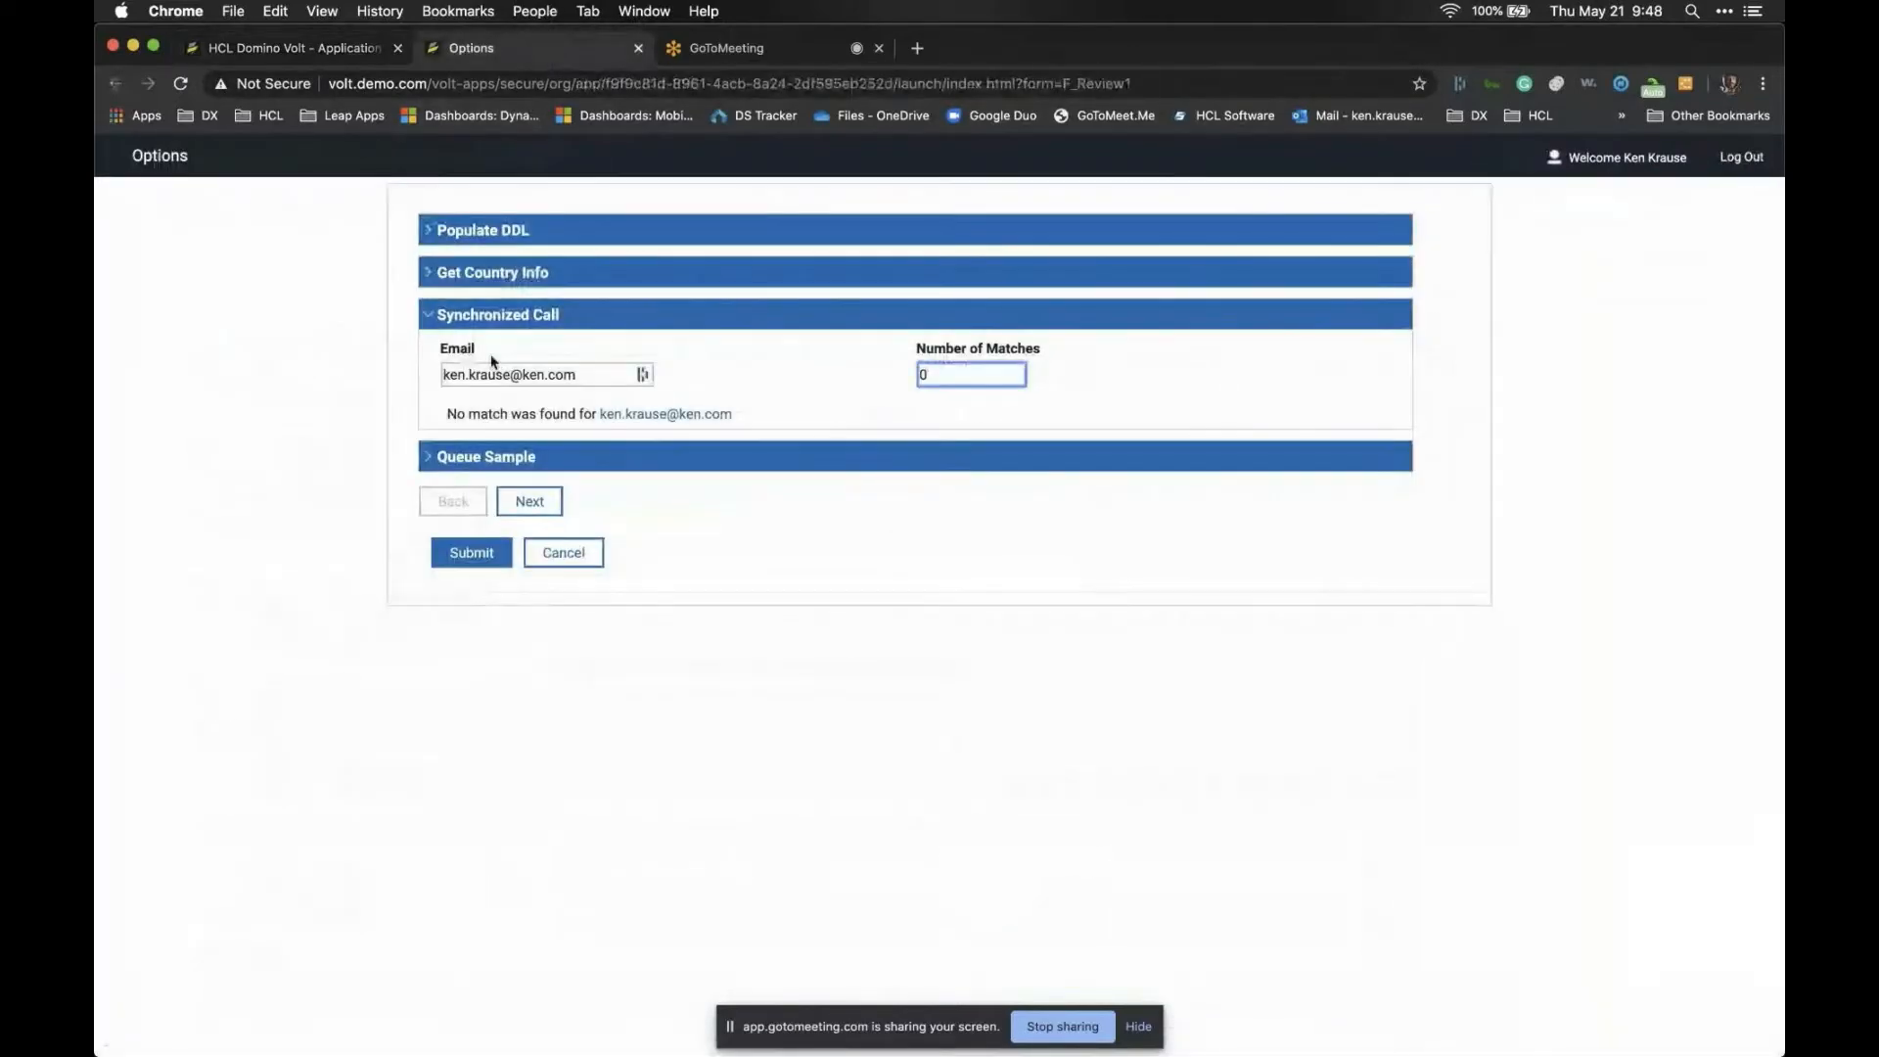
pyautogui.click(431, 315)
pyautogui.click(427, 362)
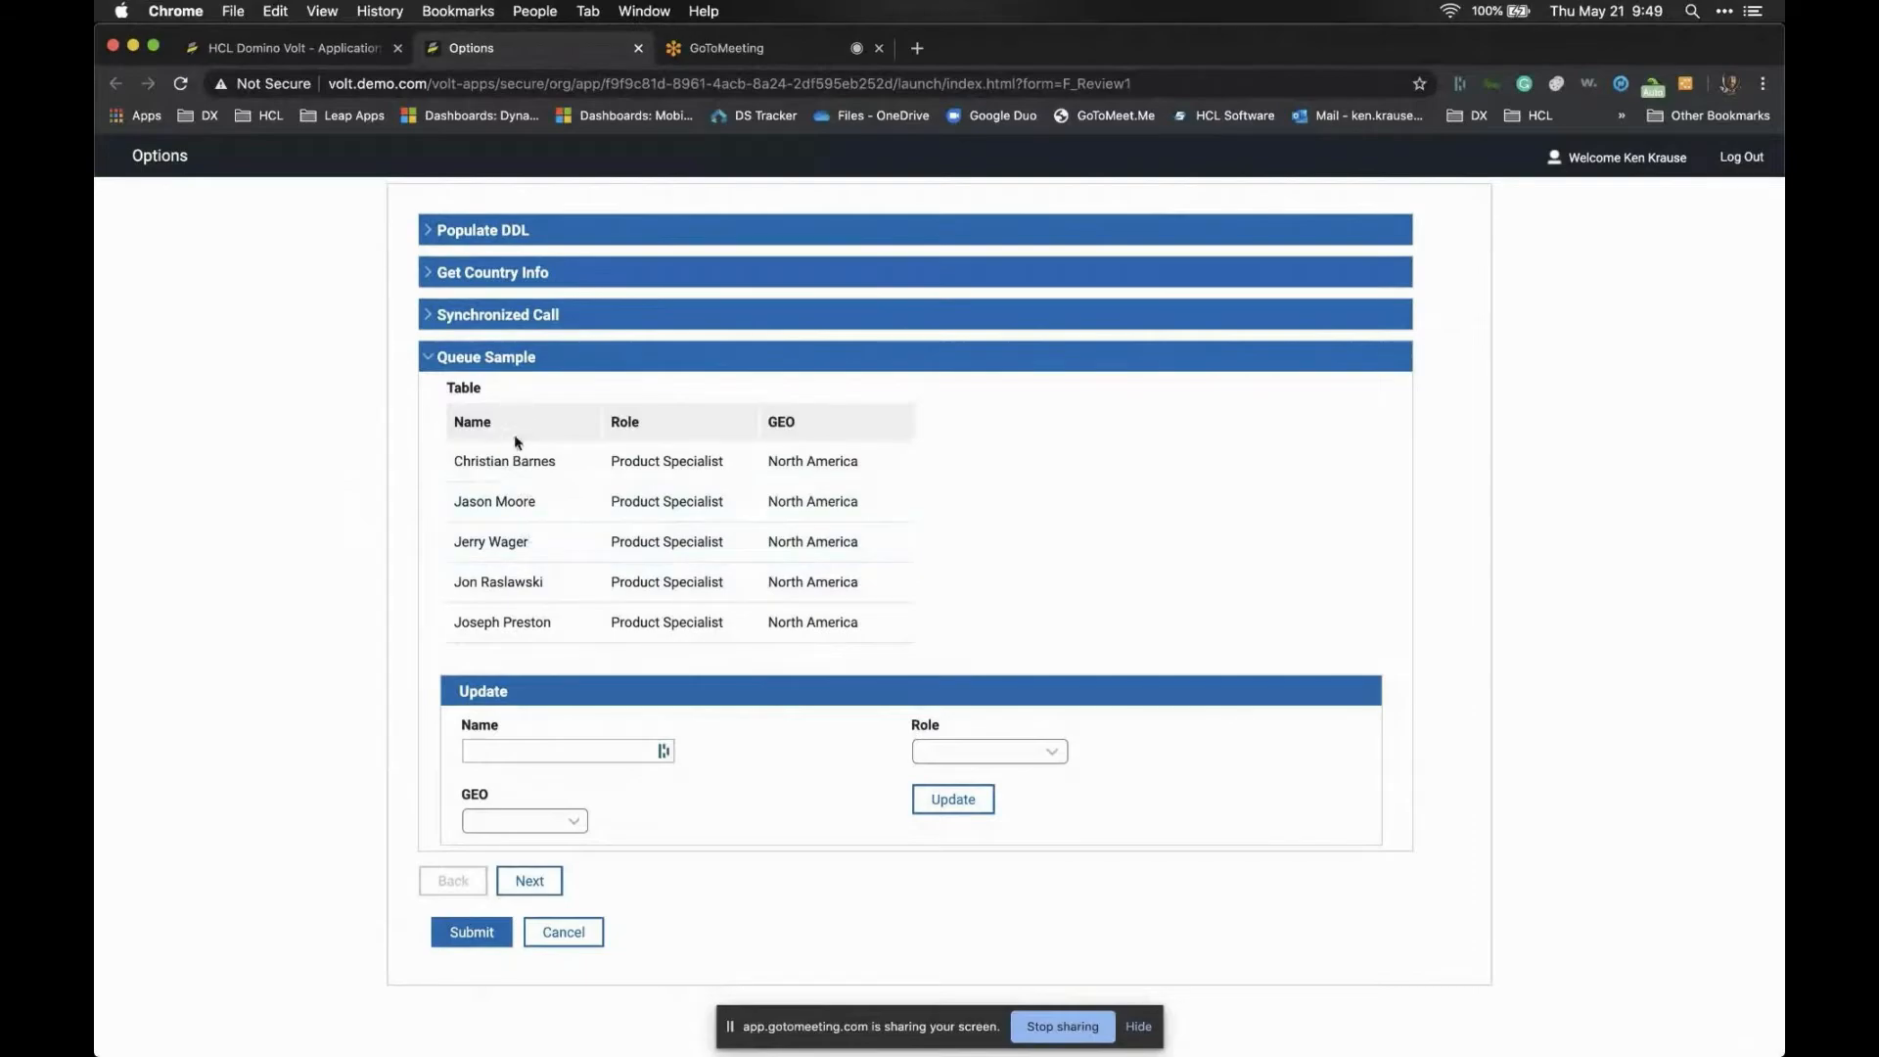
# Browse the Queue Sample table and select several user rows in turn, ending with the LATAM product specialist above the EMEA rows
pyautogui.scroll(-5, 522, 541)
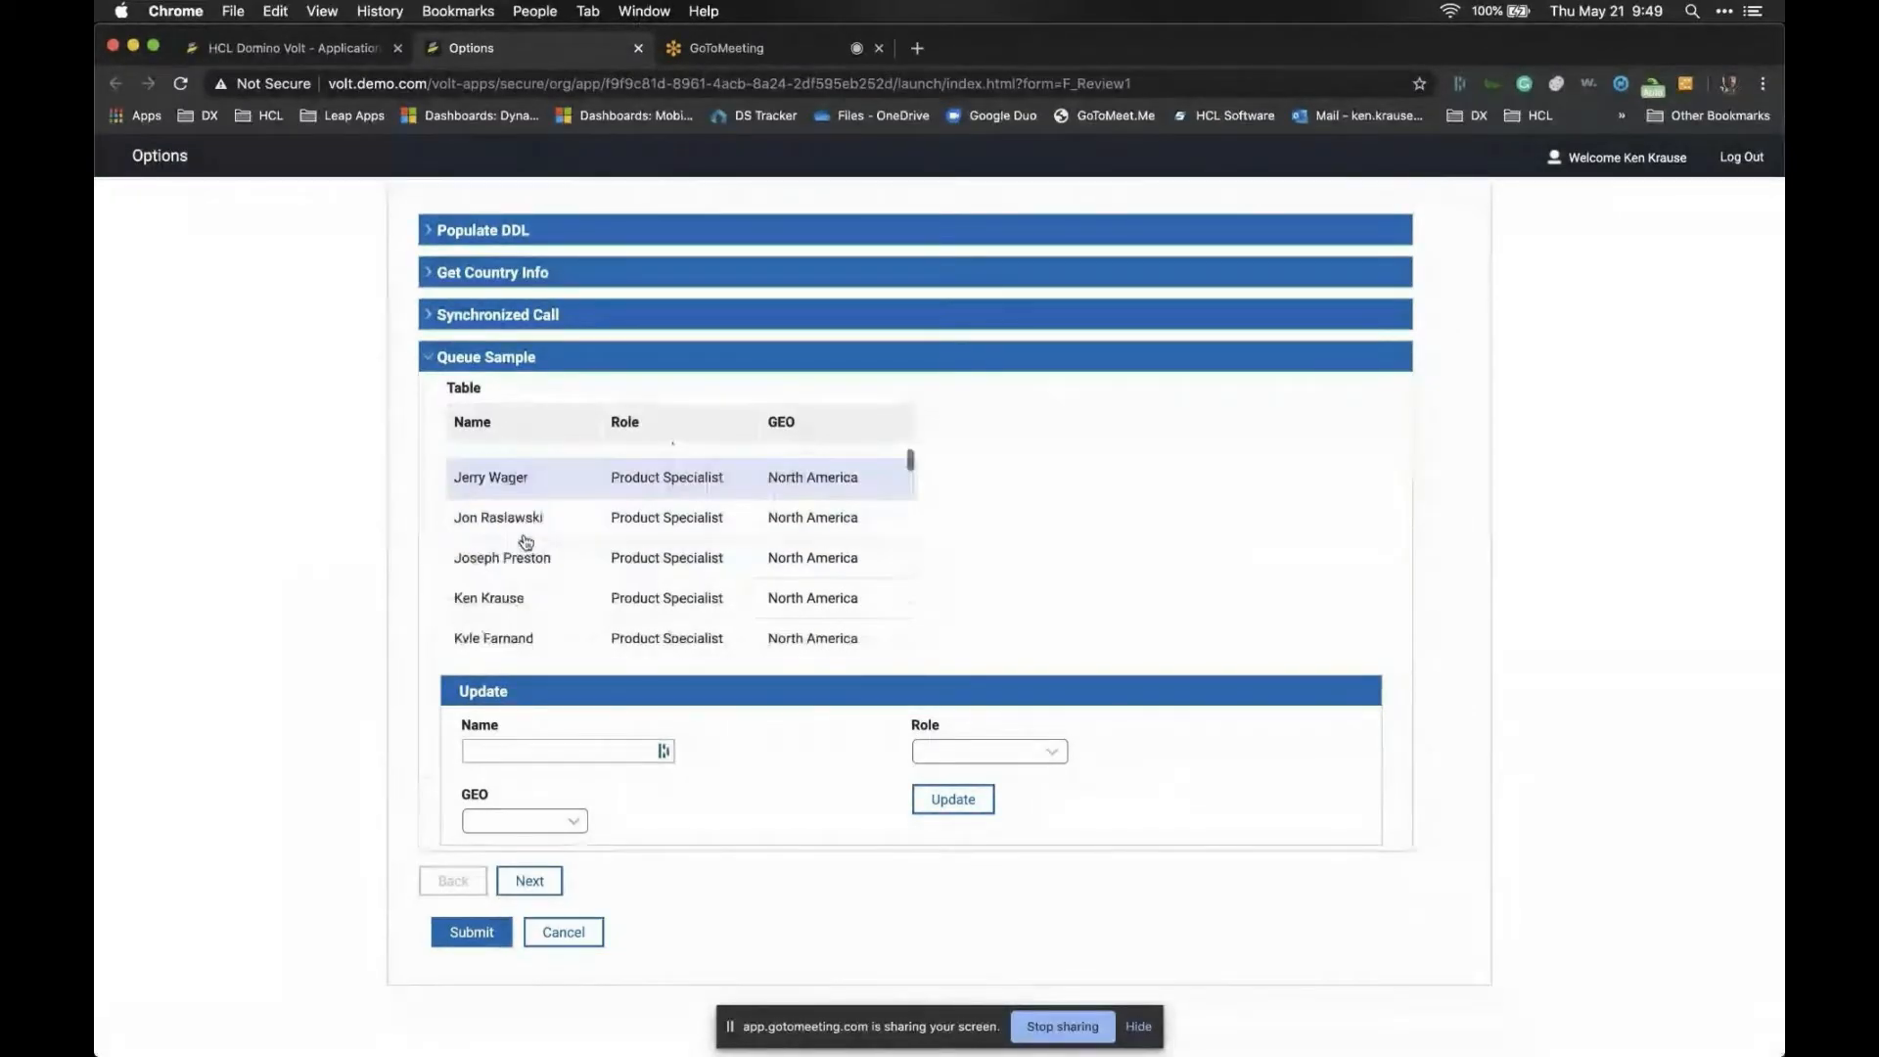
pyautogui.scroll(-15, 525, 541)
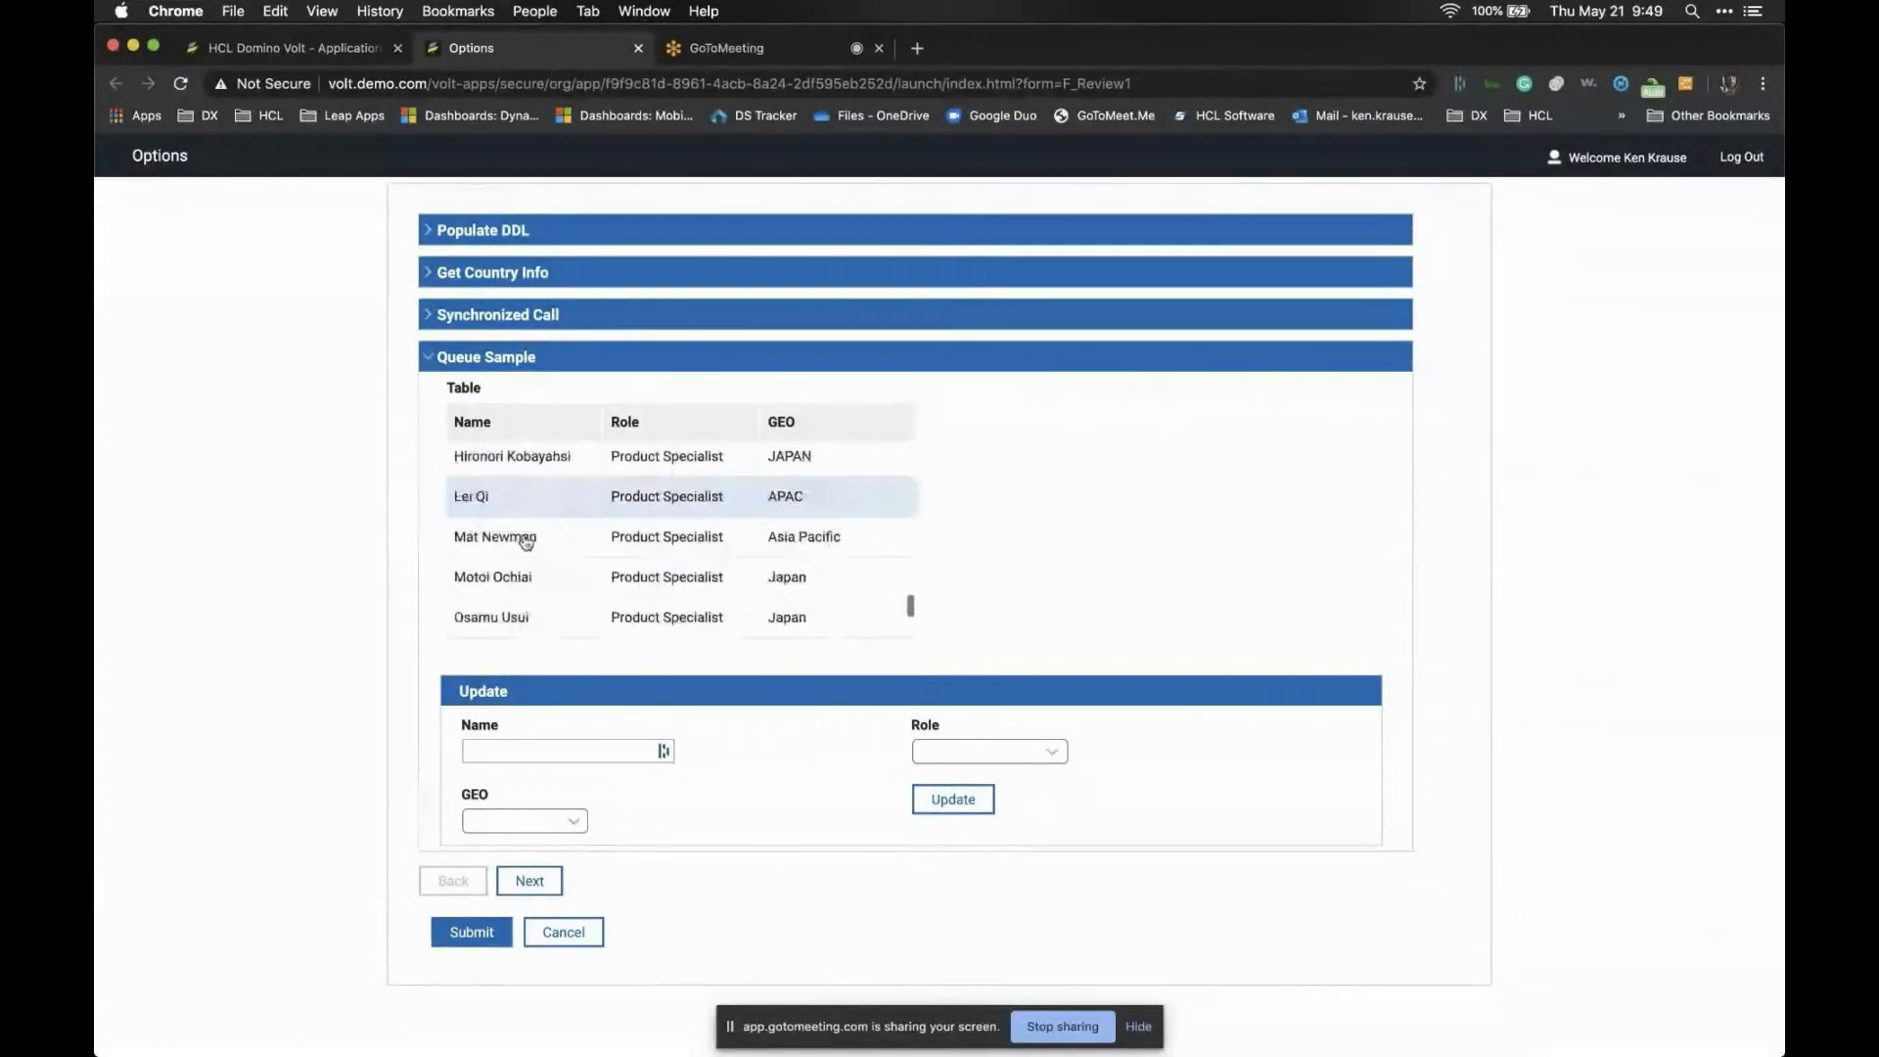
pyautogui.click(435, 316)
pyautogui.click(433, 315)
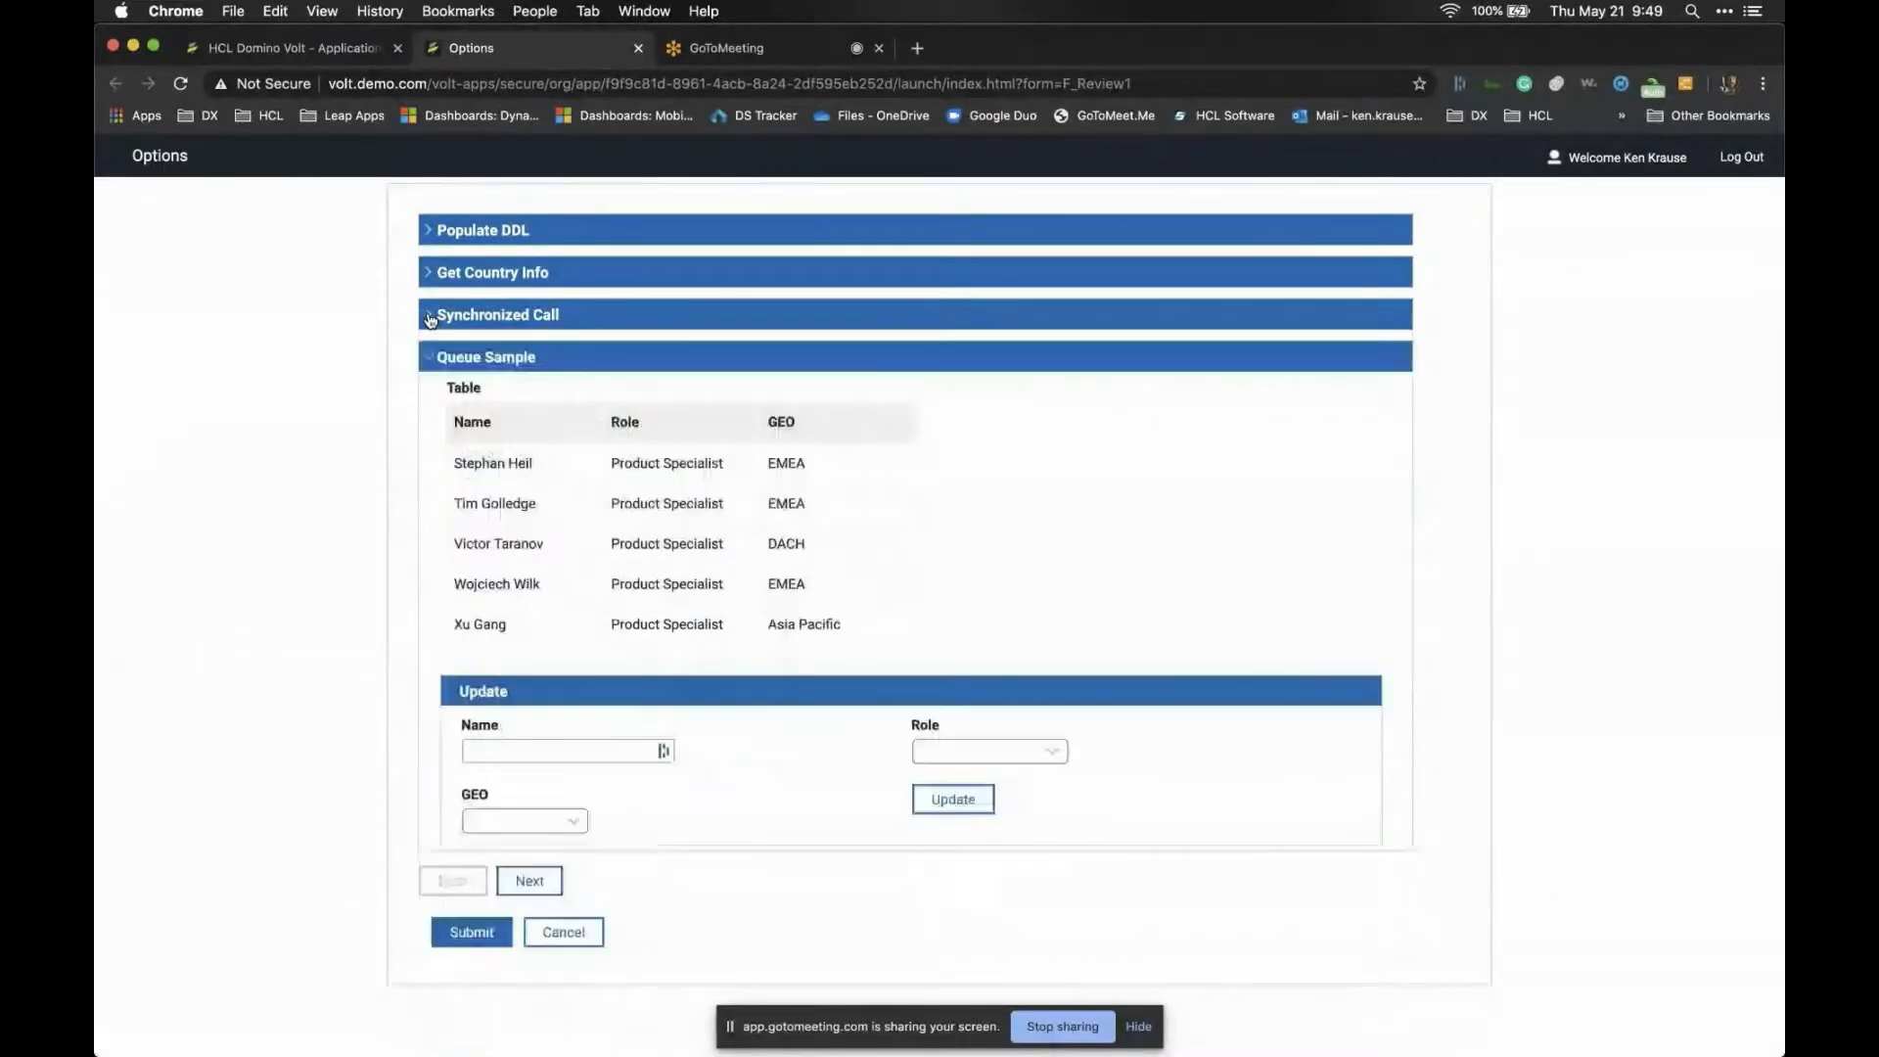
pyautogui.scroll(-4, 575, 537)
pyautogui.scroll(9, 574, 537)
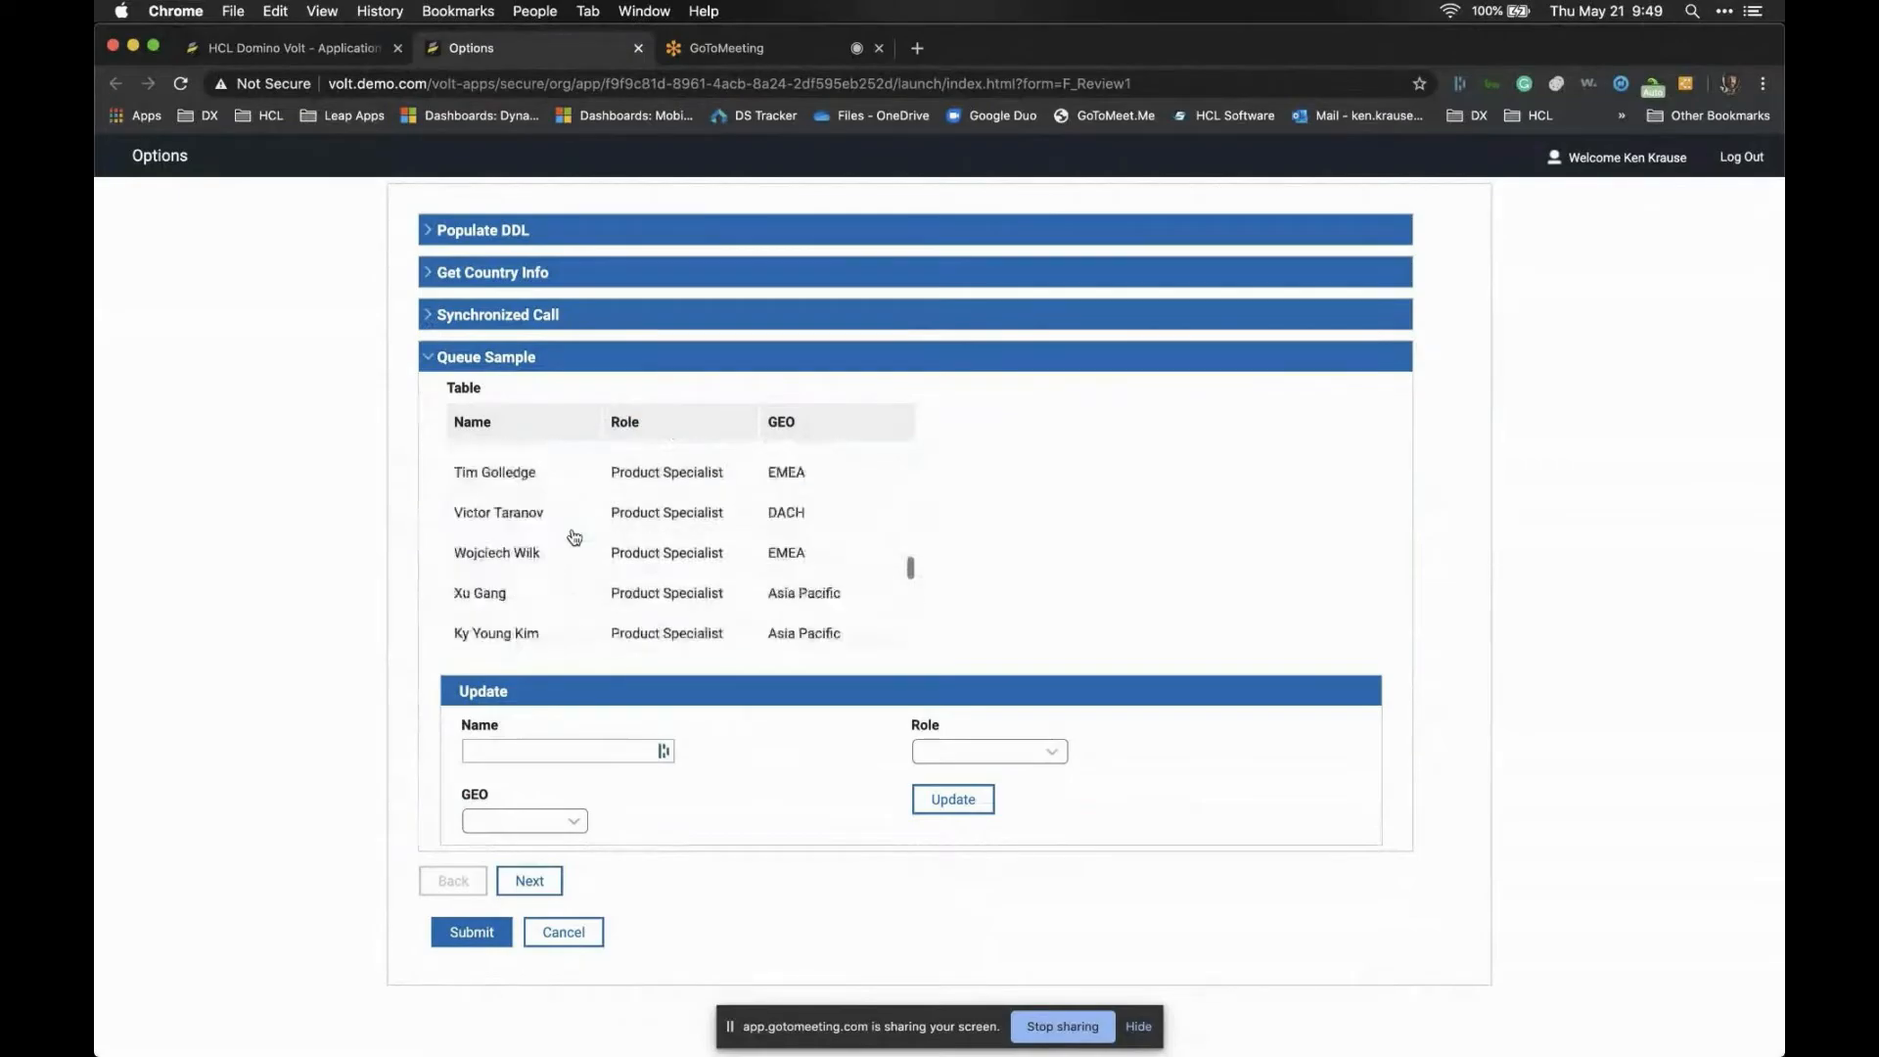
pyautogui.scroll(3, 575, 537)
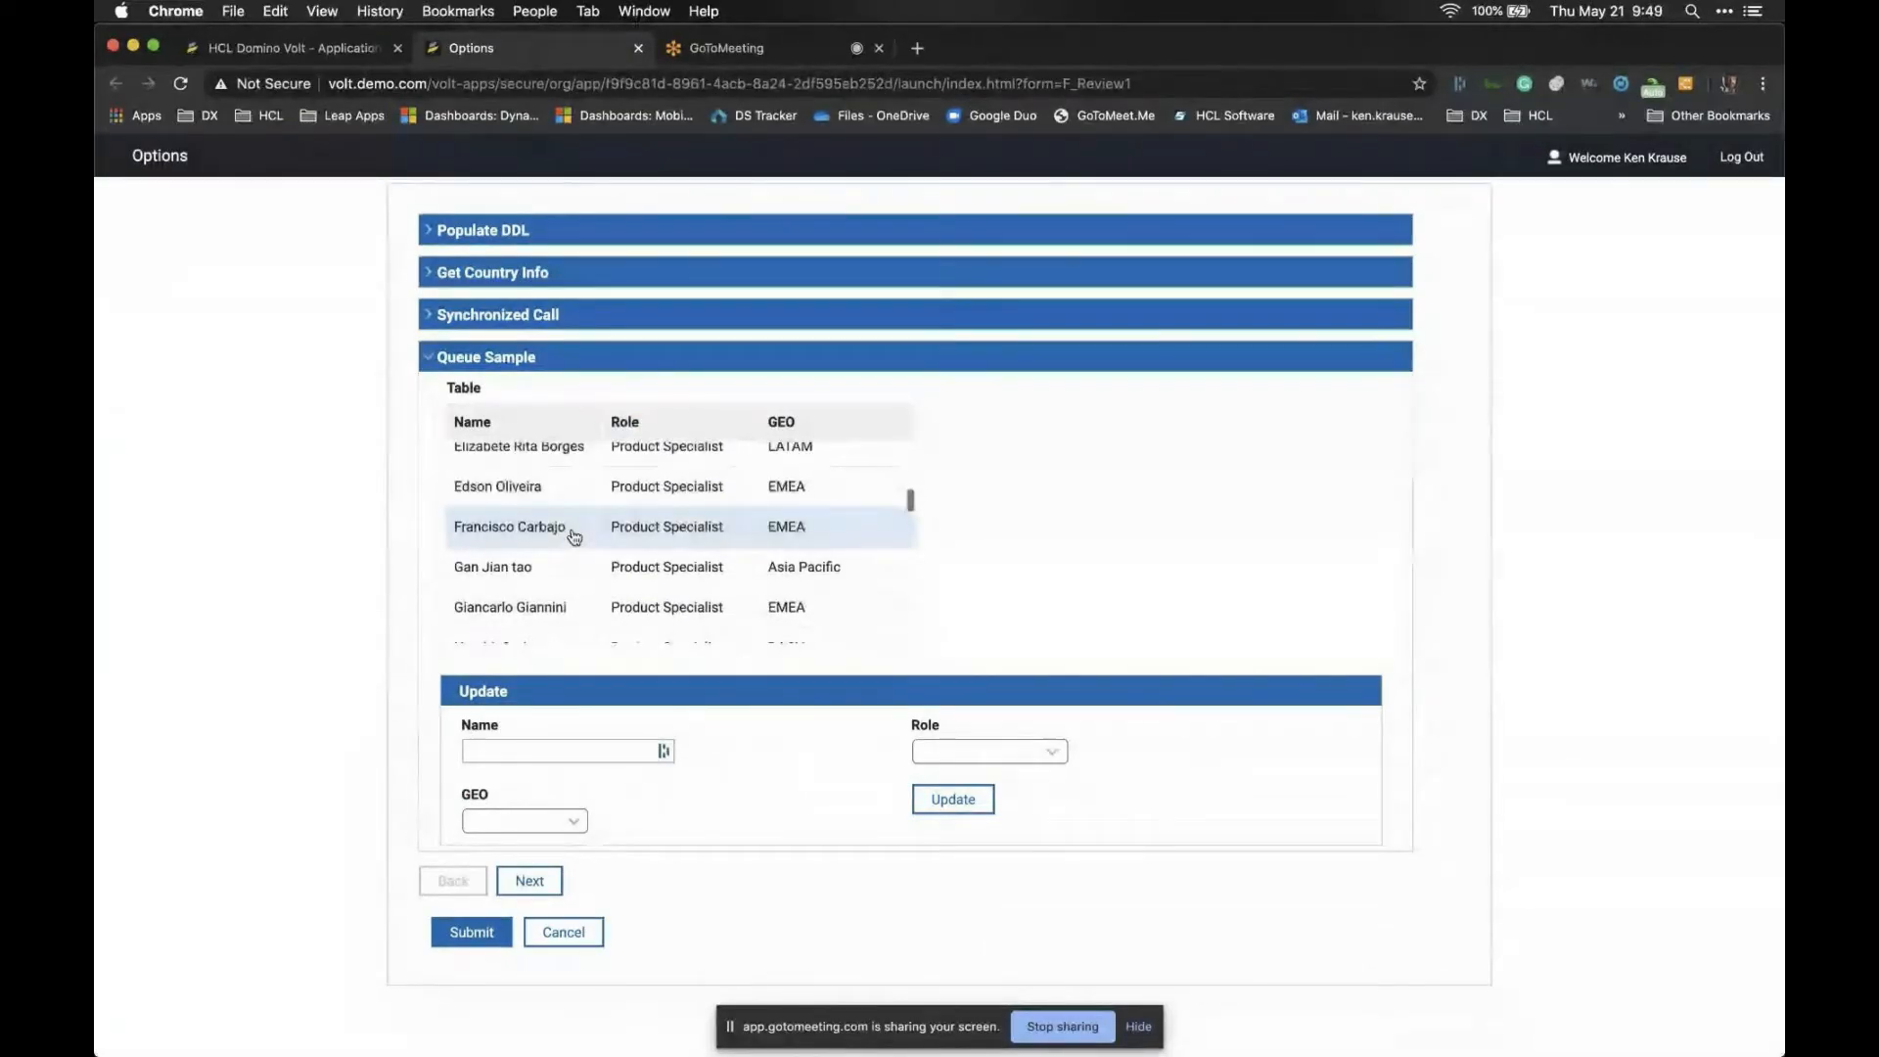
pyautogui.click(528, 487)
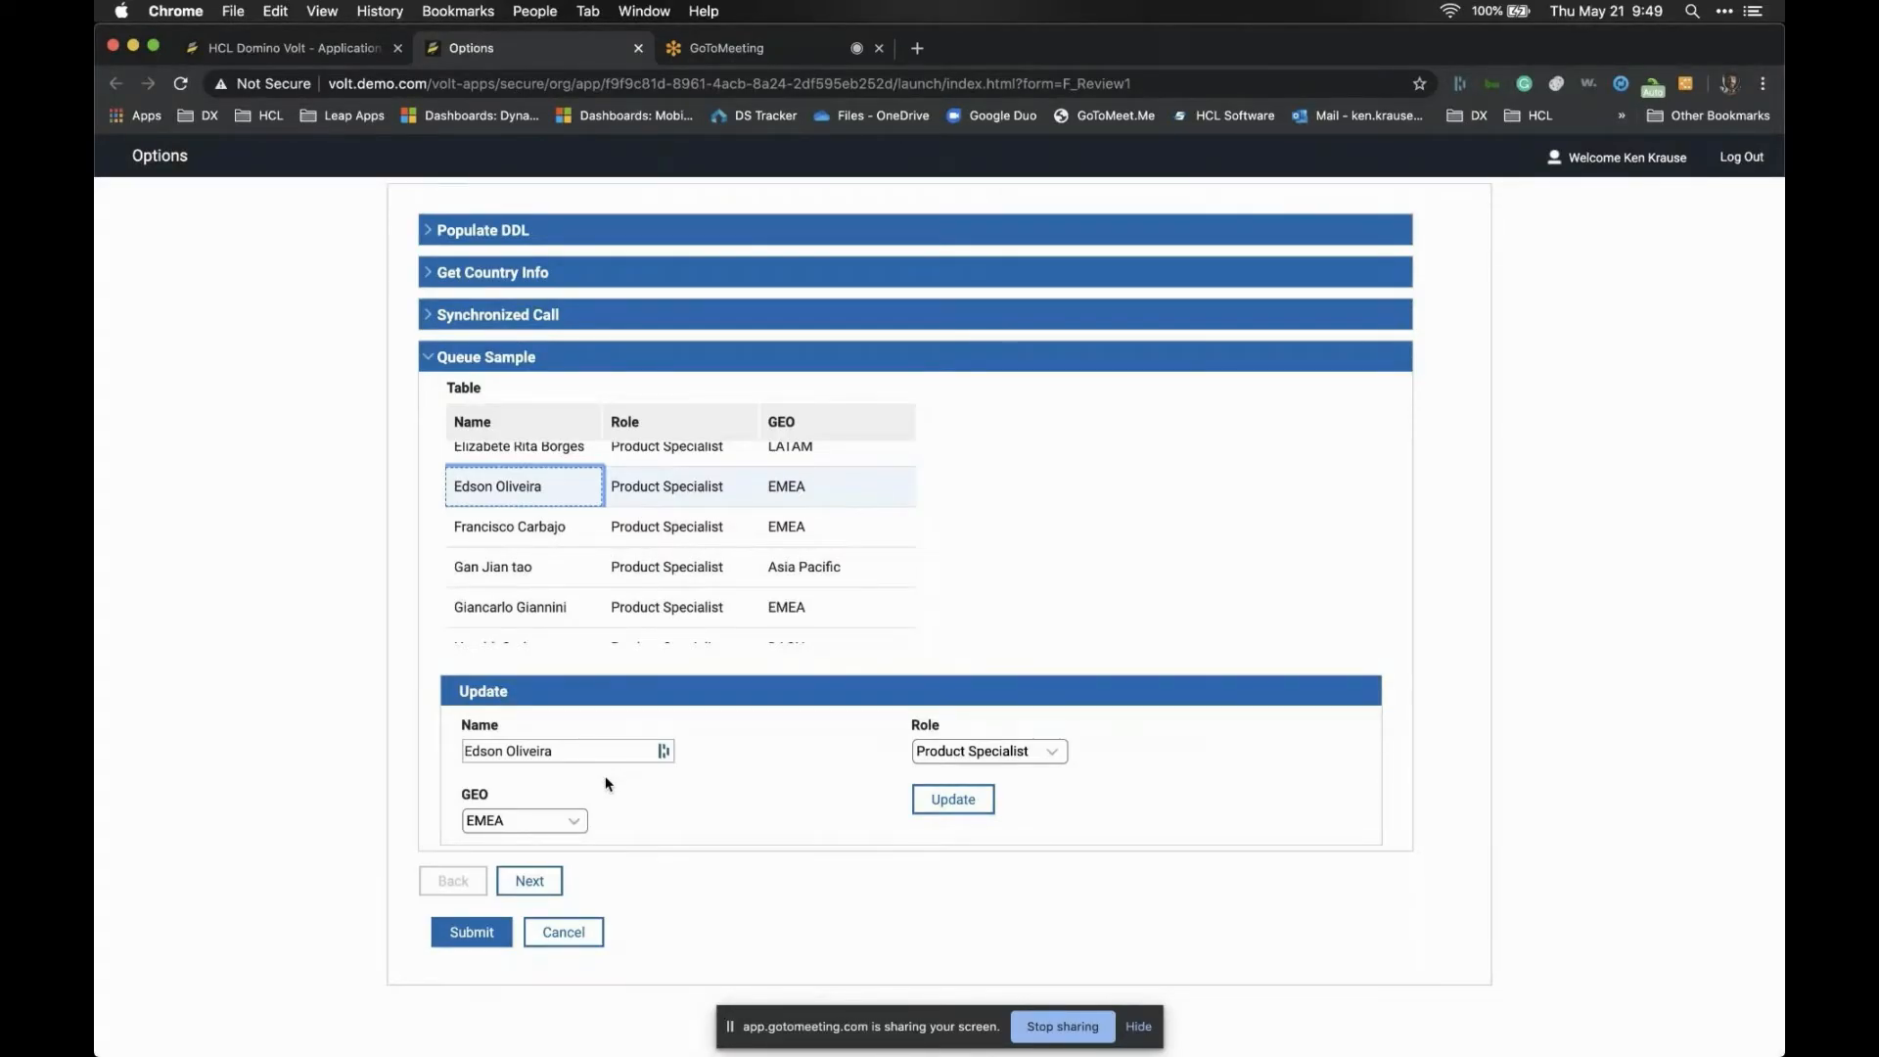
pyautogui.click(561, 541)
pyautogui.click(559, 570)
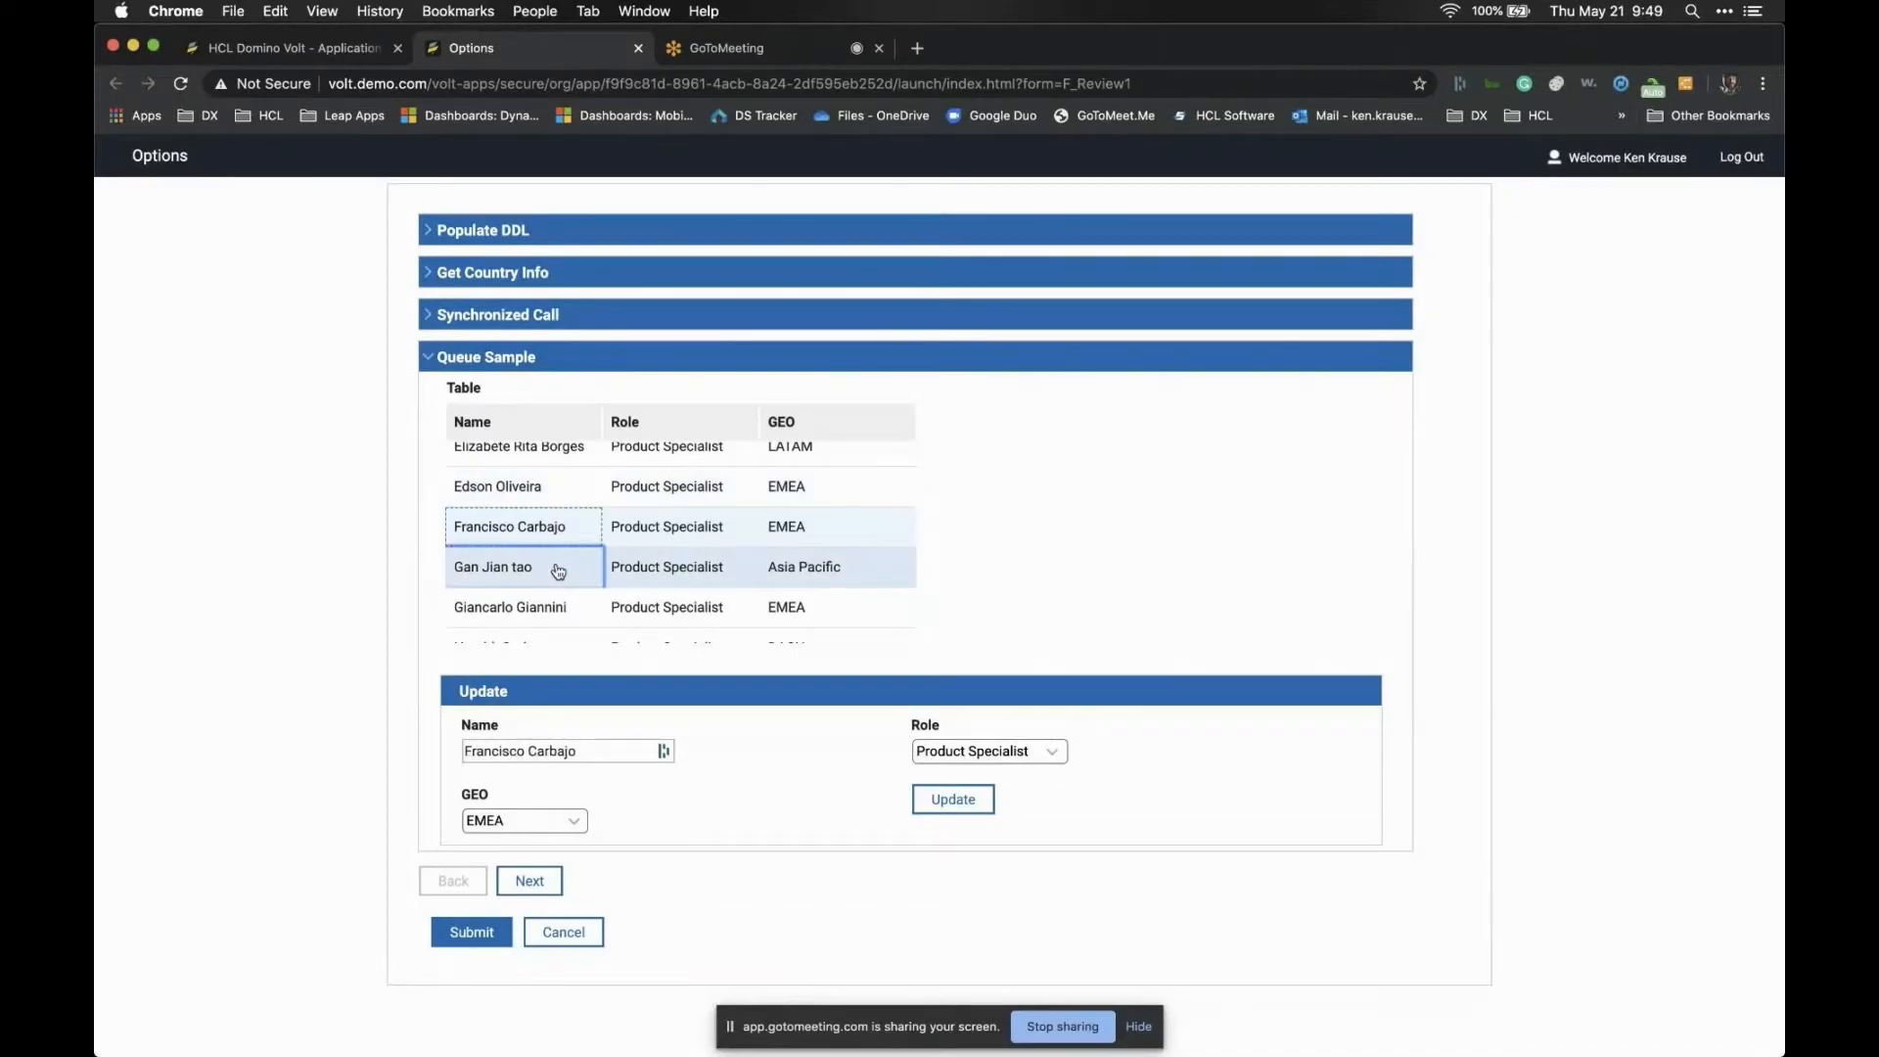
pyautogui.click(561, 464)
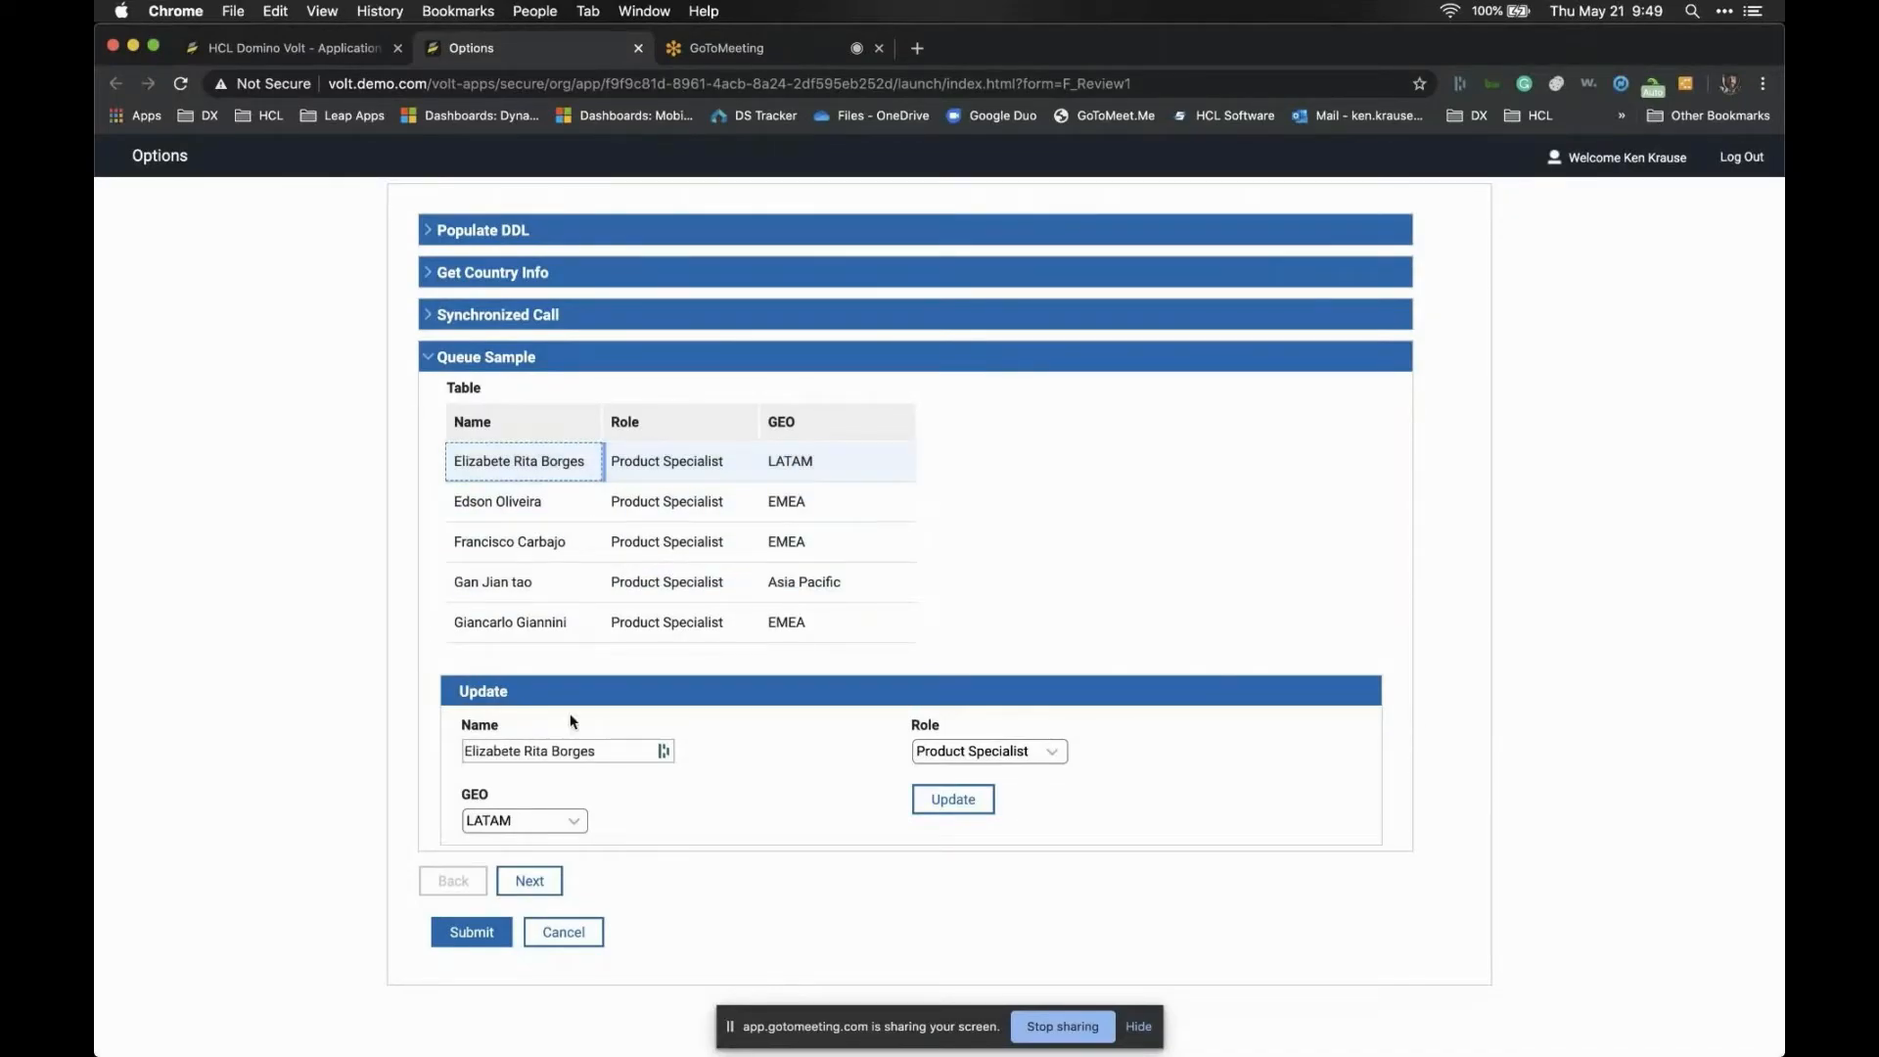
# Set the selected user's GEO to EMEA, run the update, and dismiss the alert
pyautogui.click(570, 818)
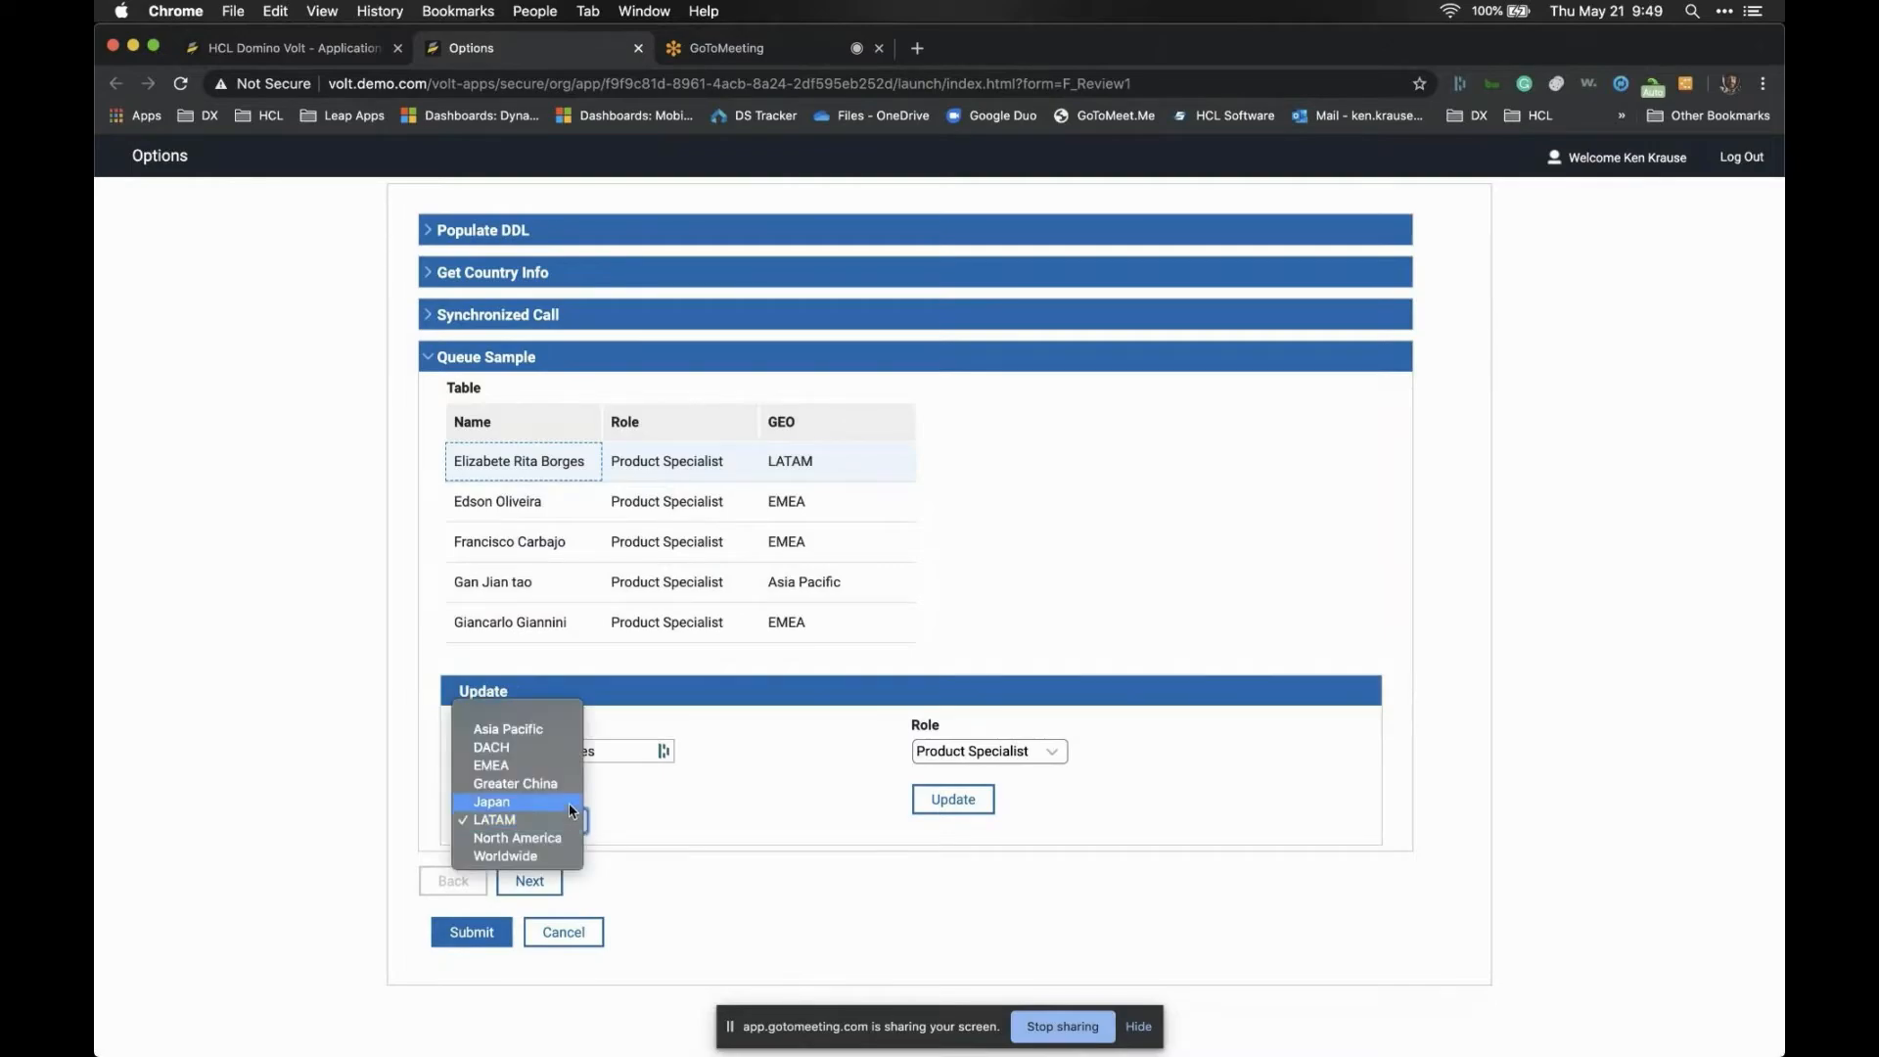
pyautogui.click(564, 767)
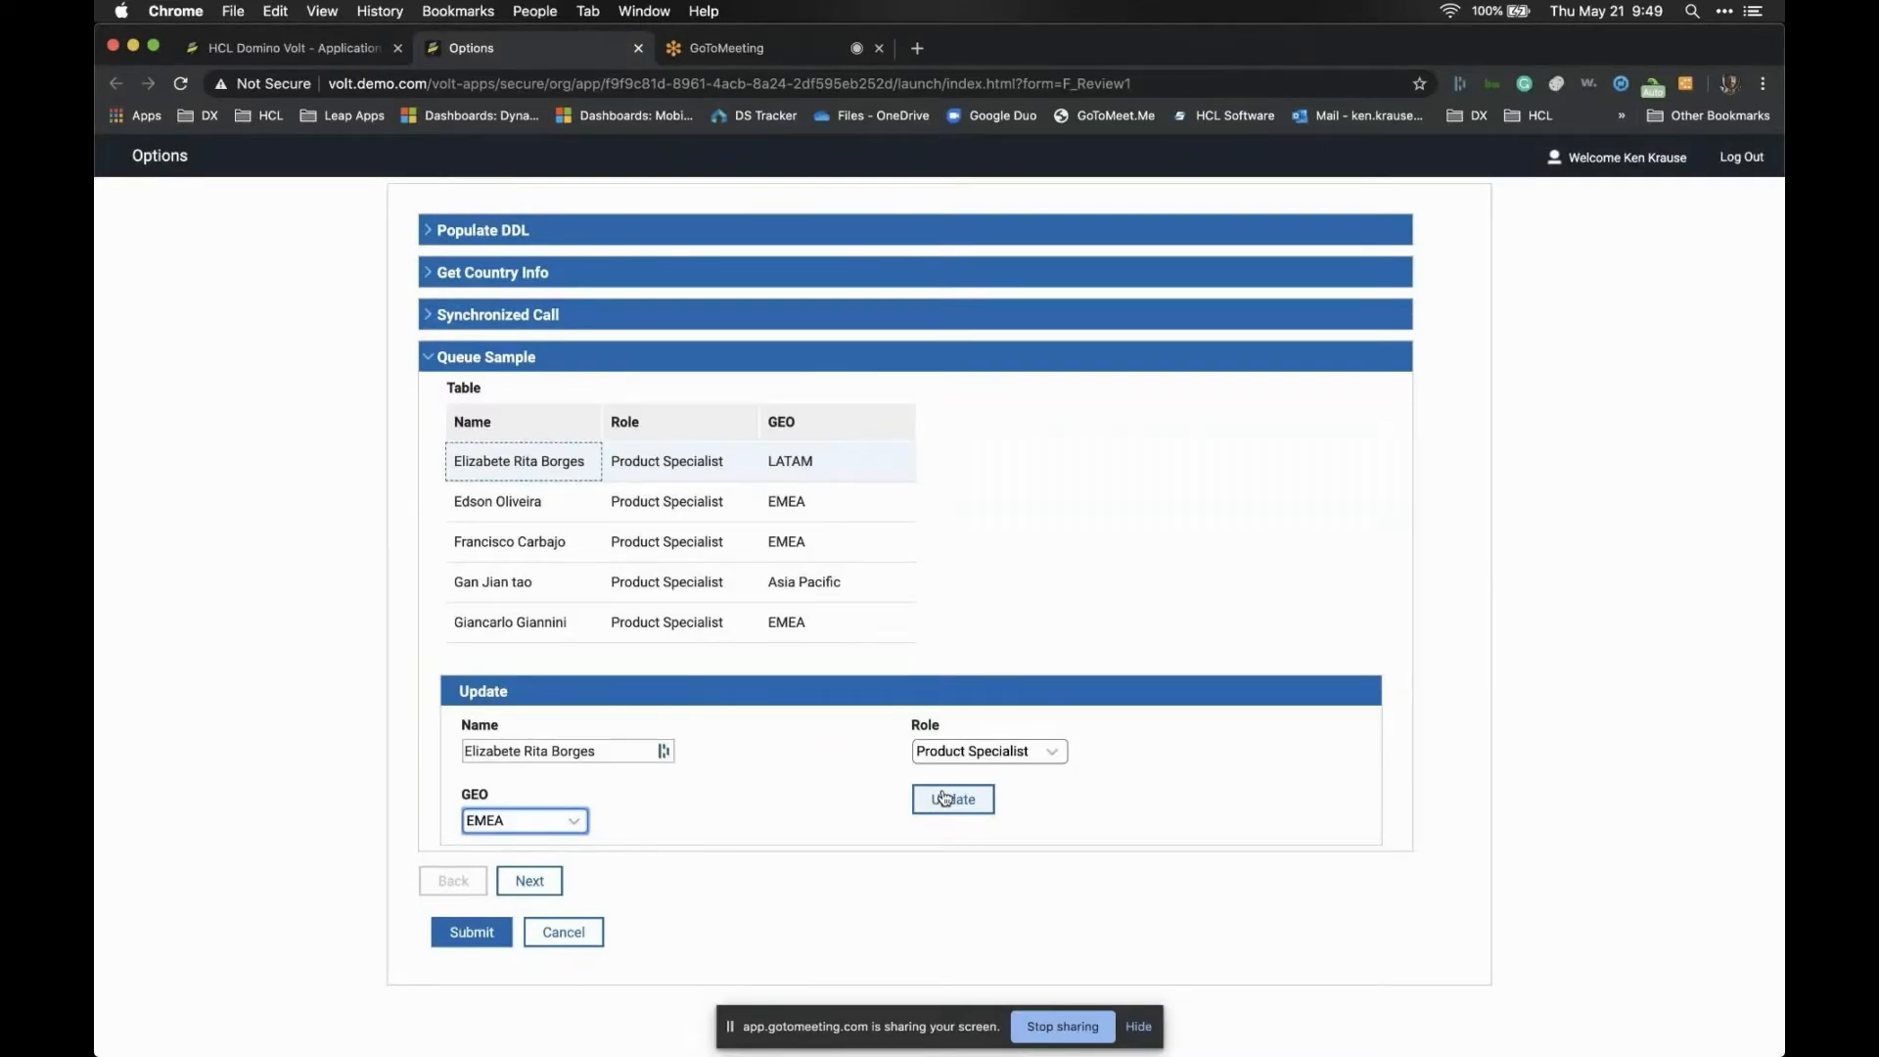
pyautogui.click(944, 797)
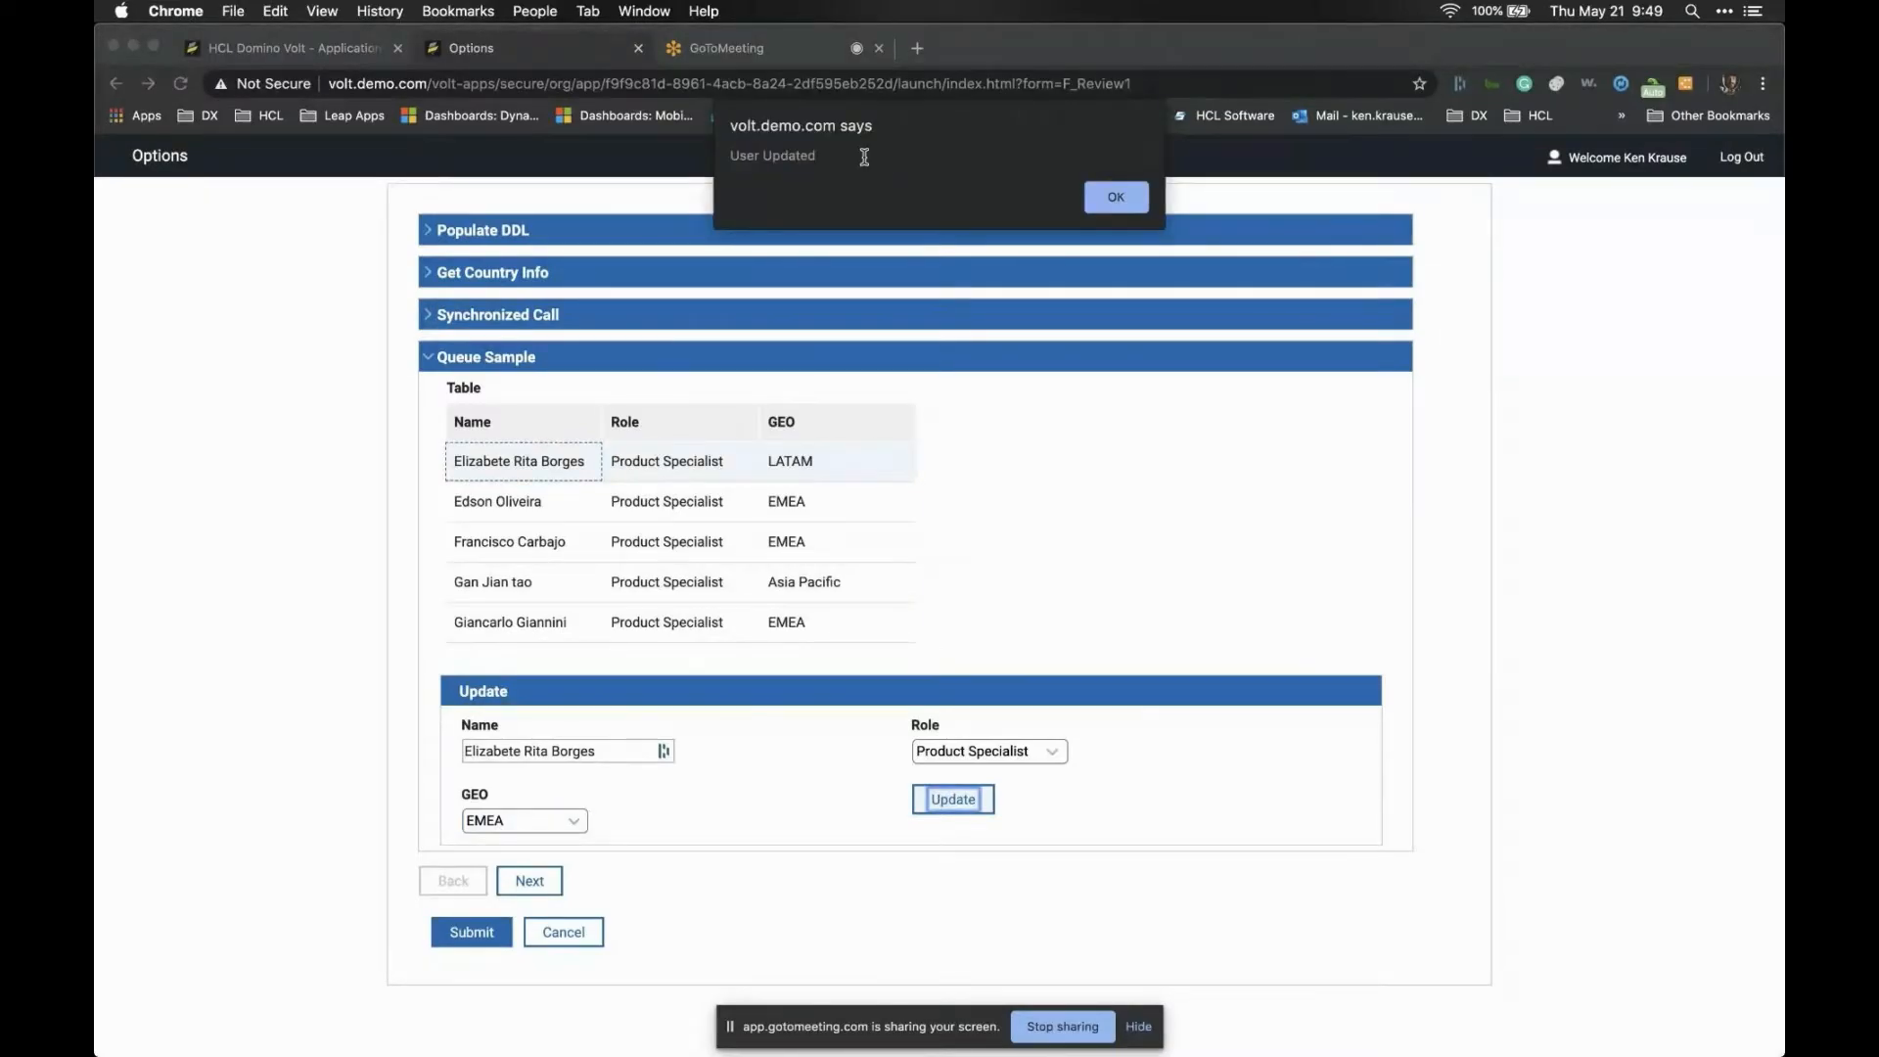
pyautogui.click(1112, 199)
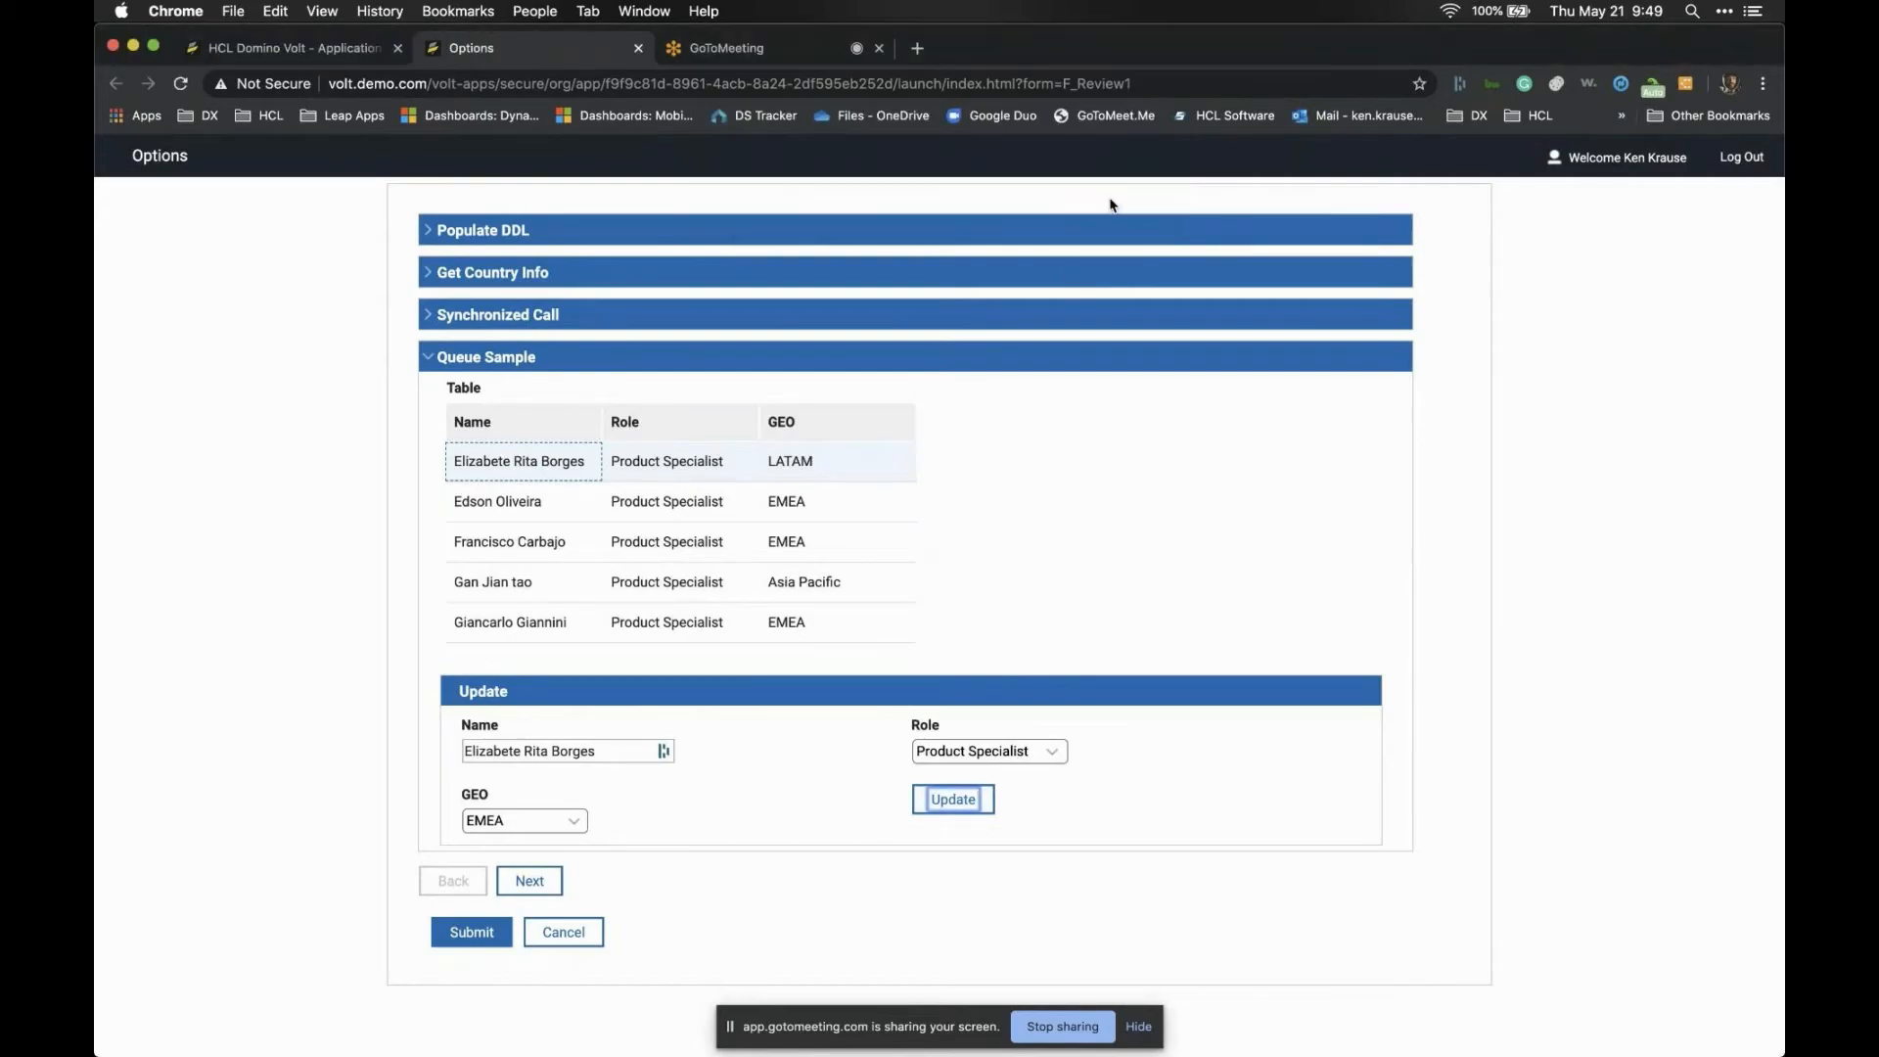
# Sort the Queue Sample table by Name in ascending order and select the updated user's row to check its GEO
pyautogui.click(555, 428)
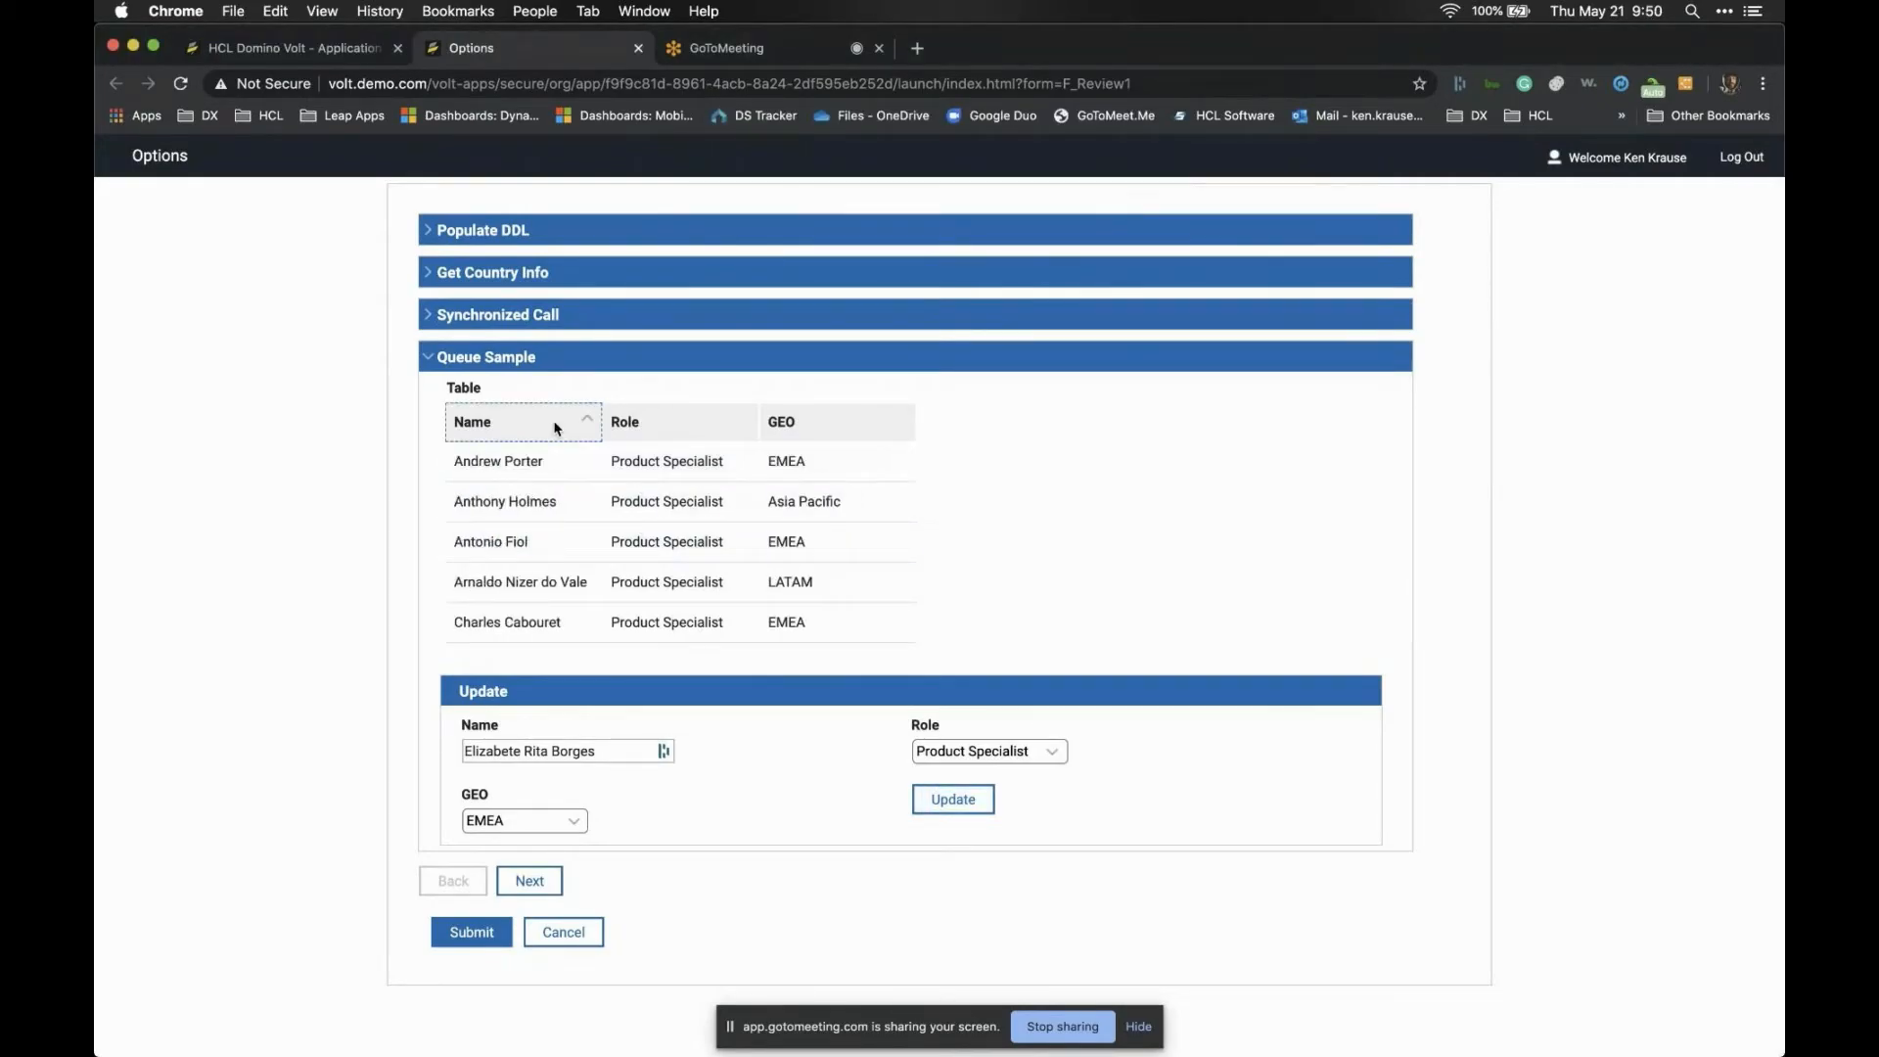
pyautogui.scroll(-6, 537, 520)
pyautogui.scroll(-1, 540, 519)
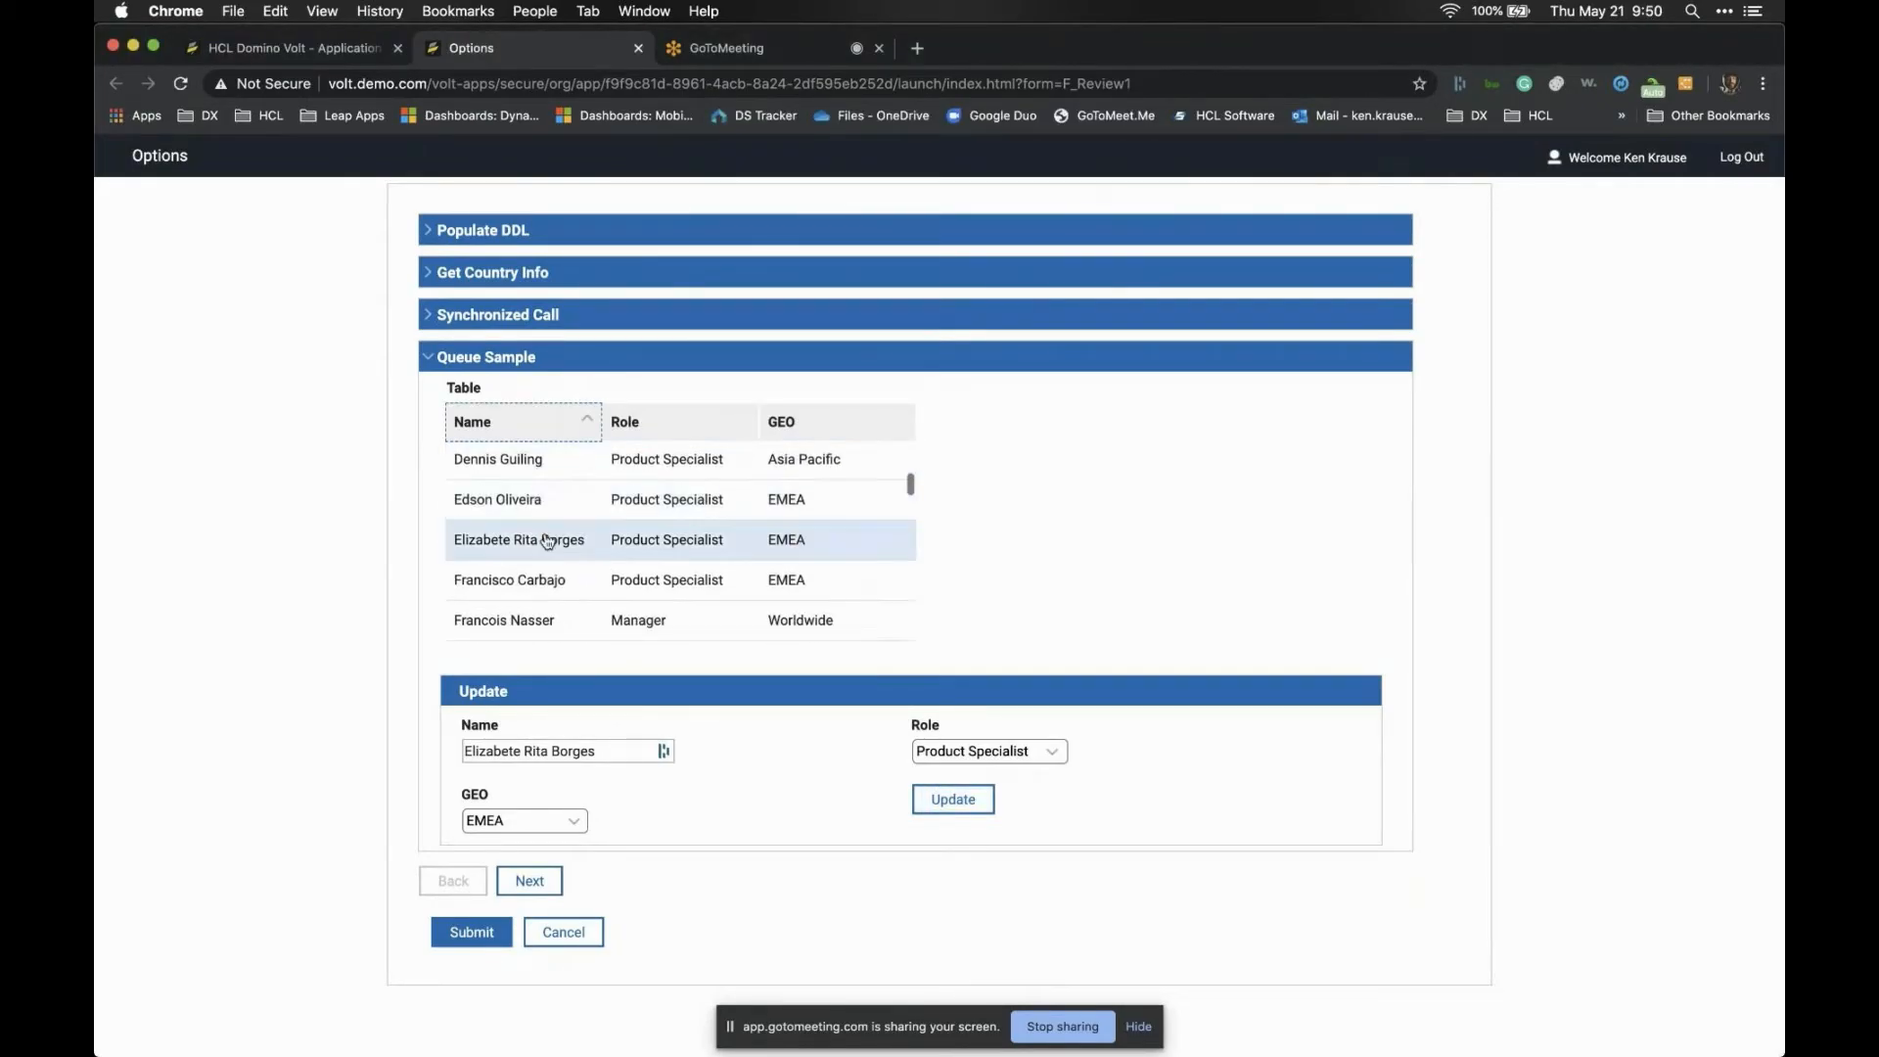
pyautogui.click(544, 538)
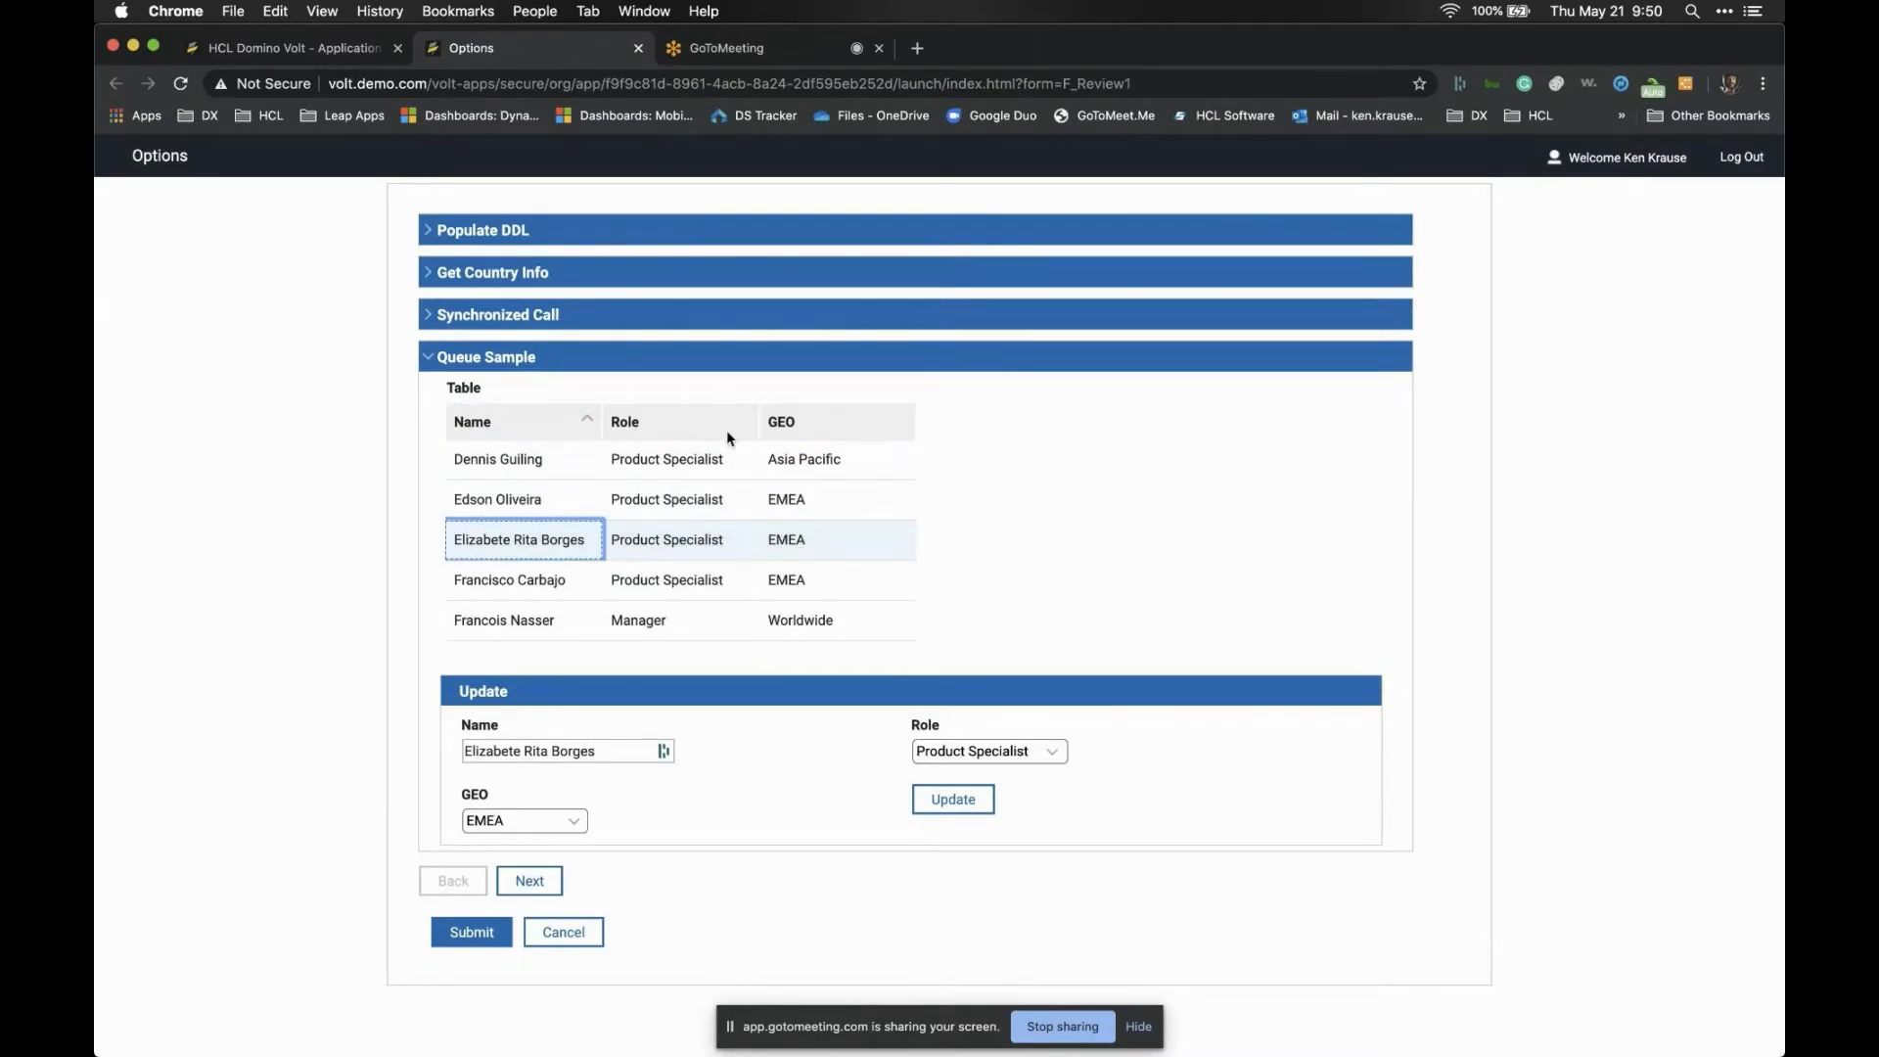
# Return to the Options application editor and show the event list in the Queue Sample table's properties
pyautogui.click(358, 48)
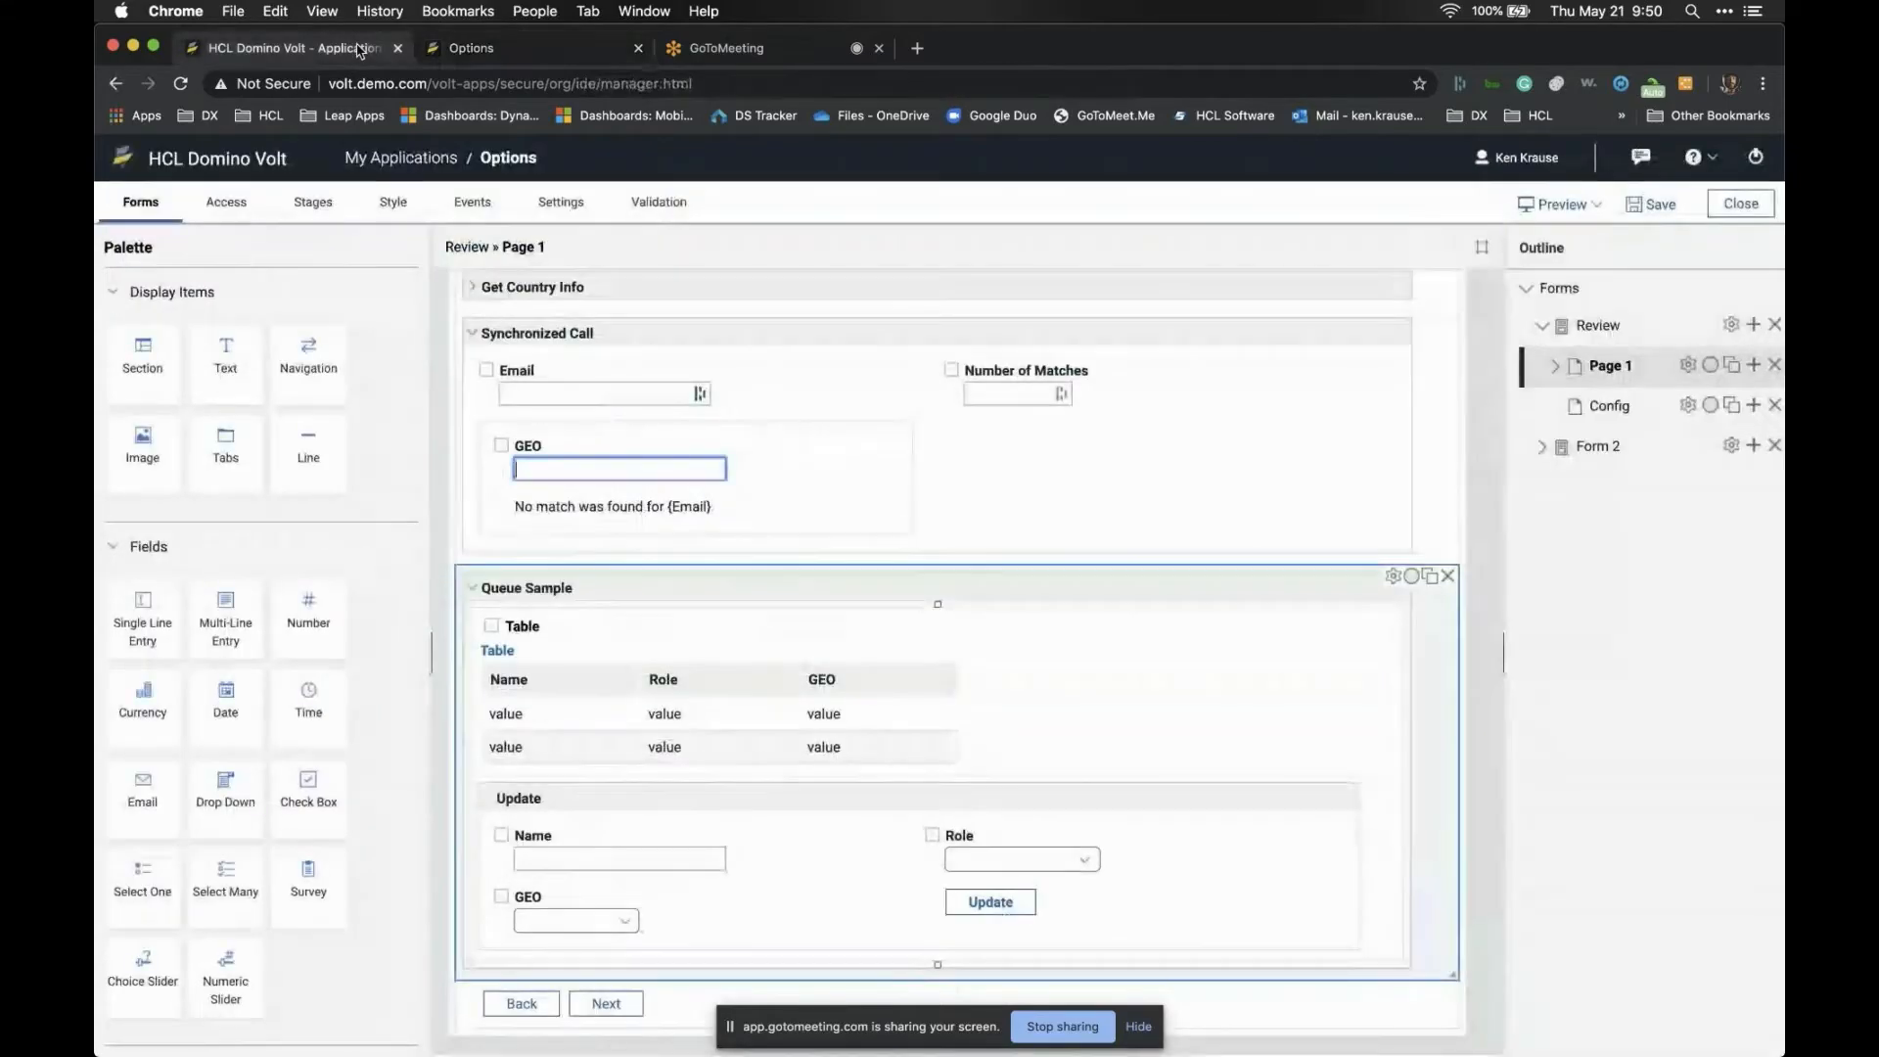
pyautogui.doubleClick(848, 648)
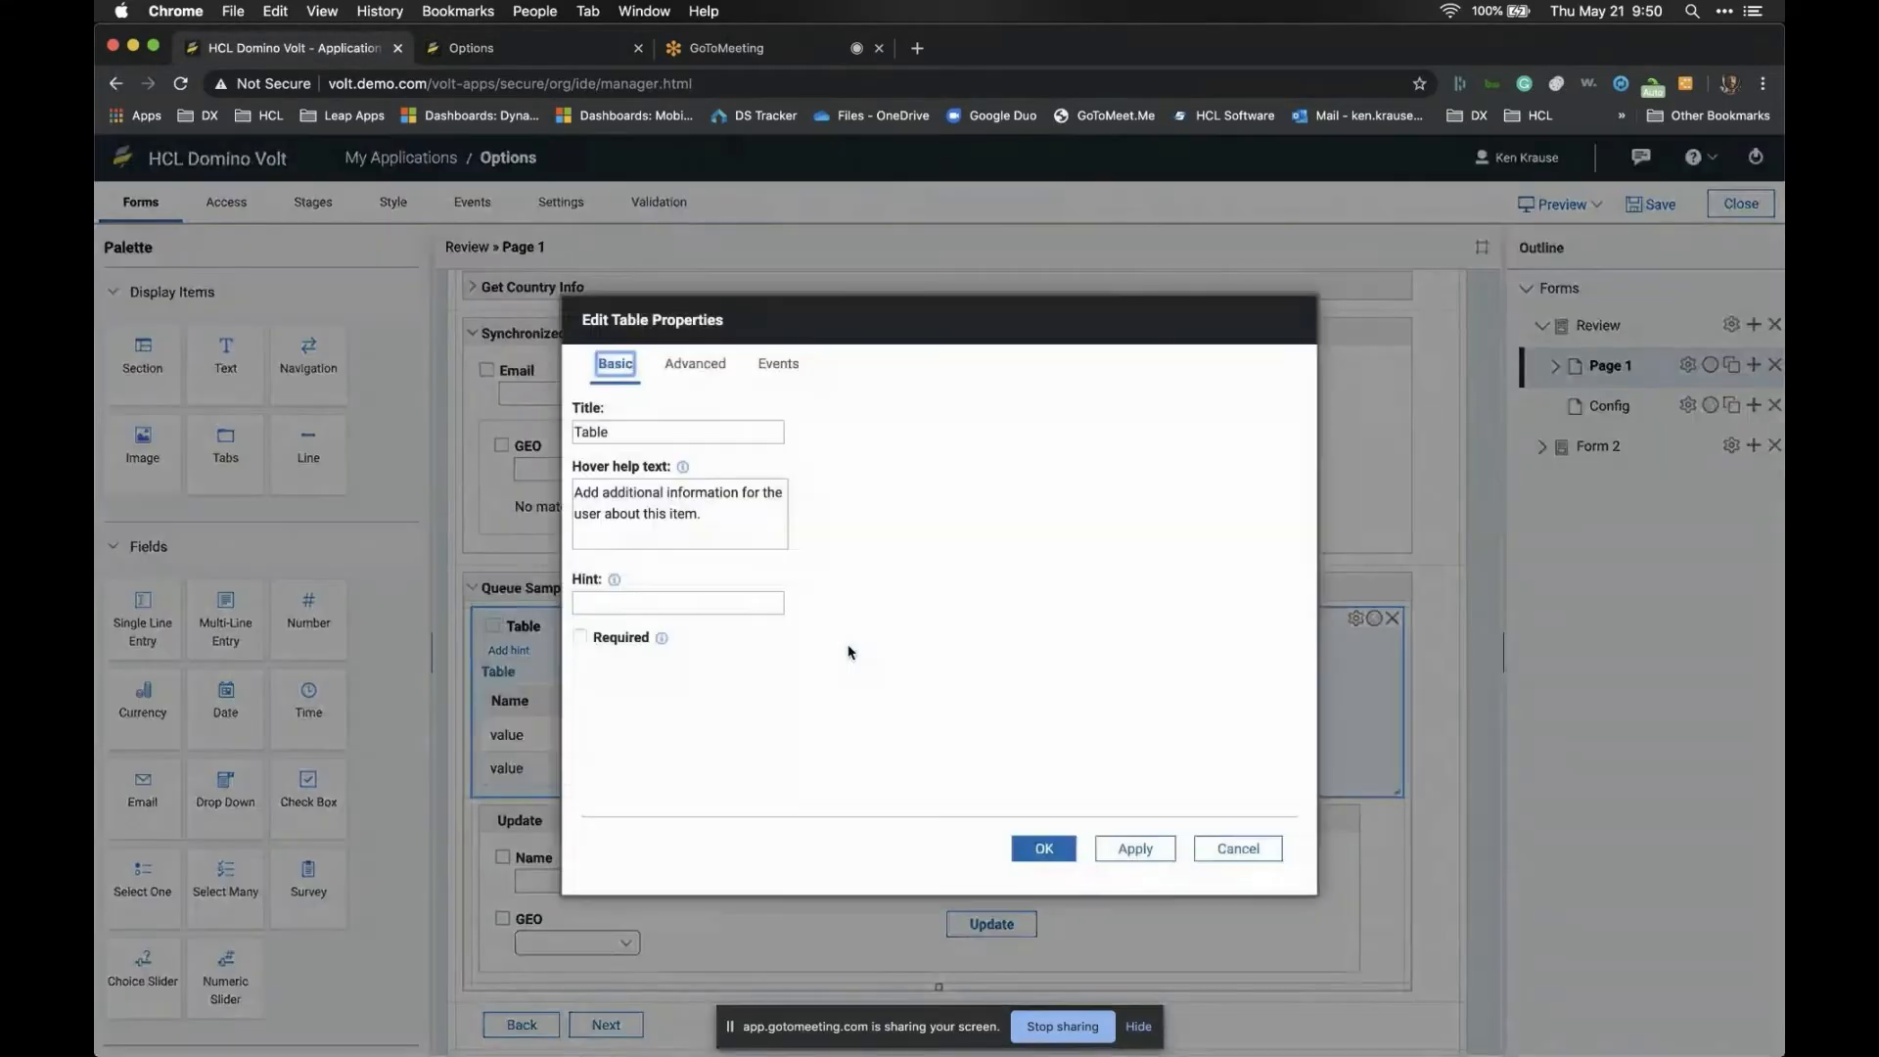
pyautogui.click(779, 364)
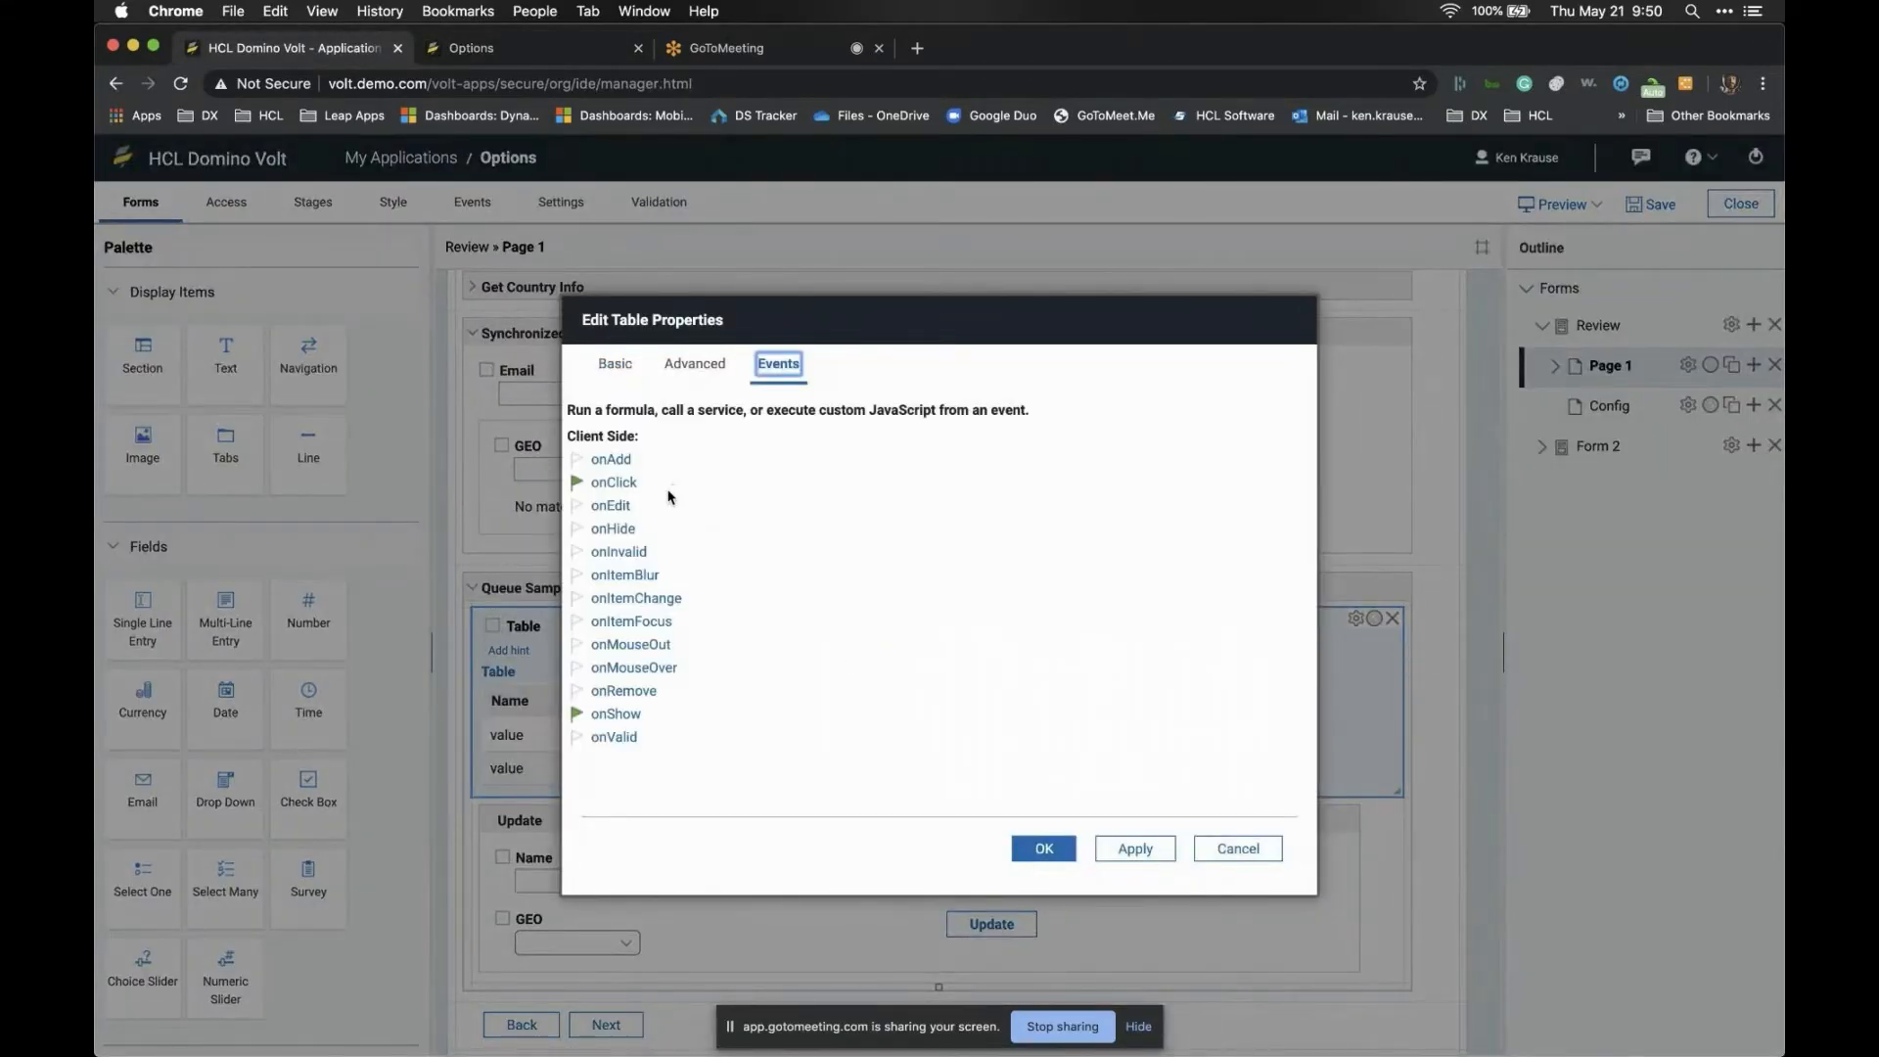
# Review the input and output assignments of the service called by the Queue Sample table's onShow event, then close the event
pyautogui.click(613, 713)
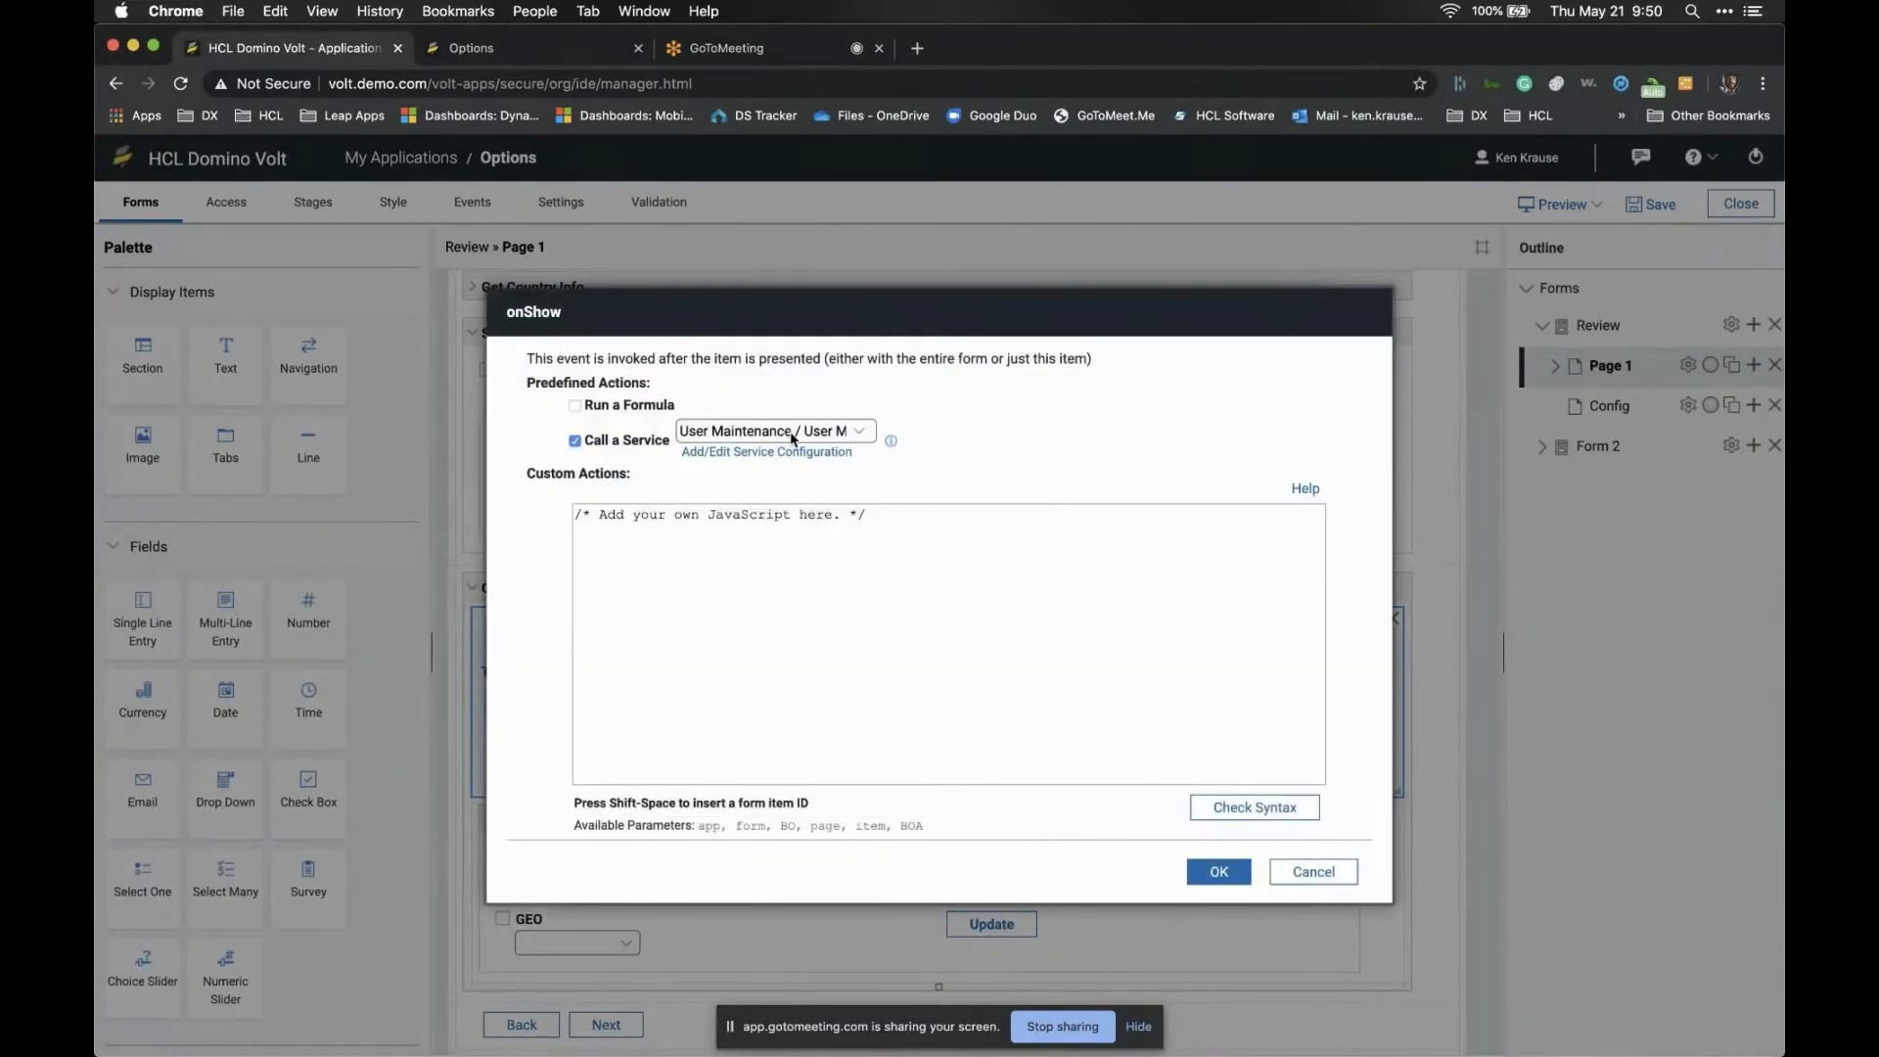
pyautogui.click(761, 449)
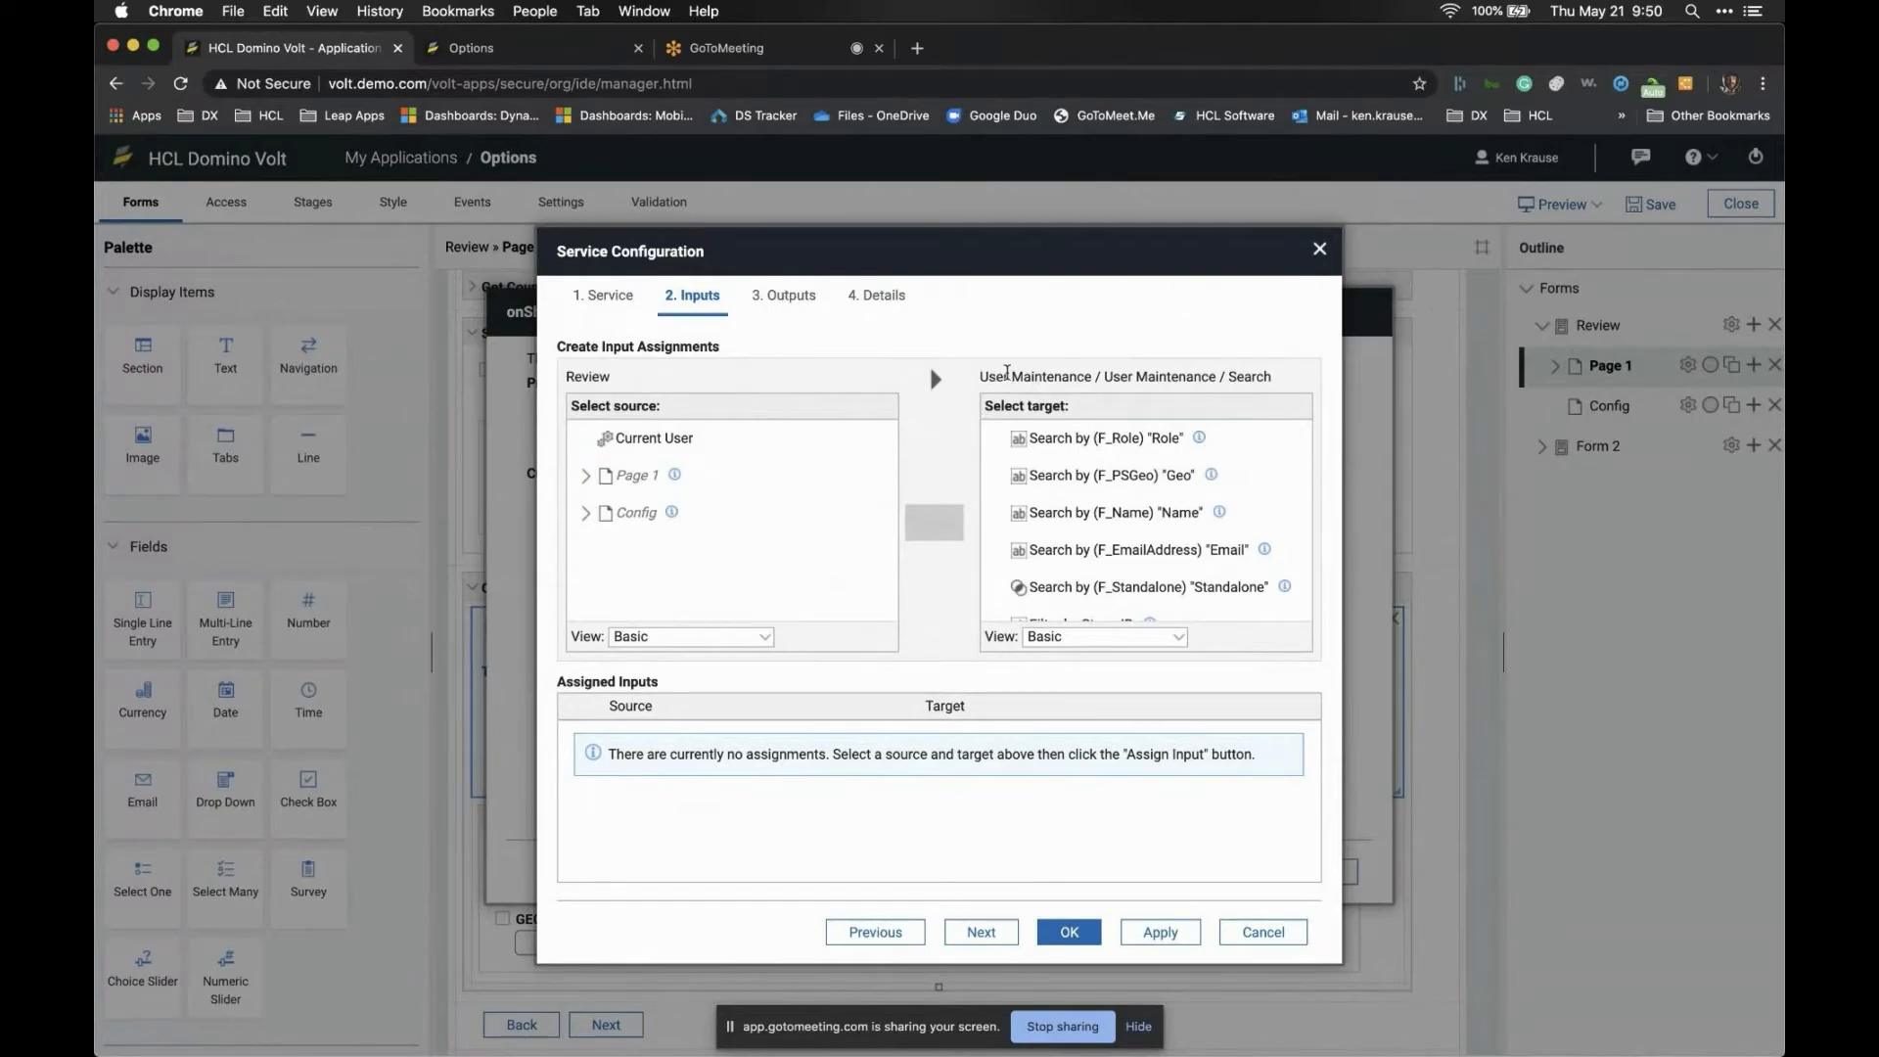
pyautogui.doubleClick(1018, 378)
pyautogui.click(801, 298)
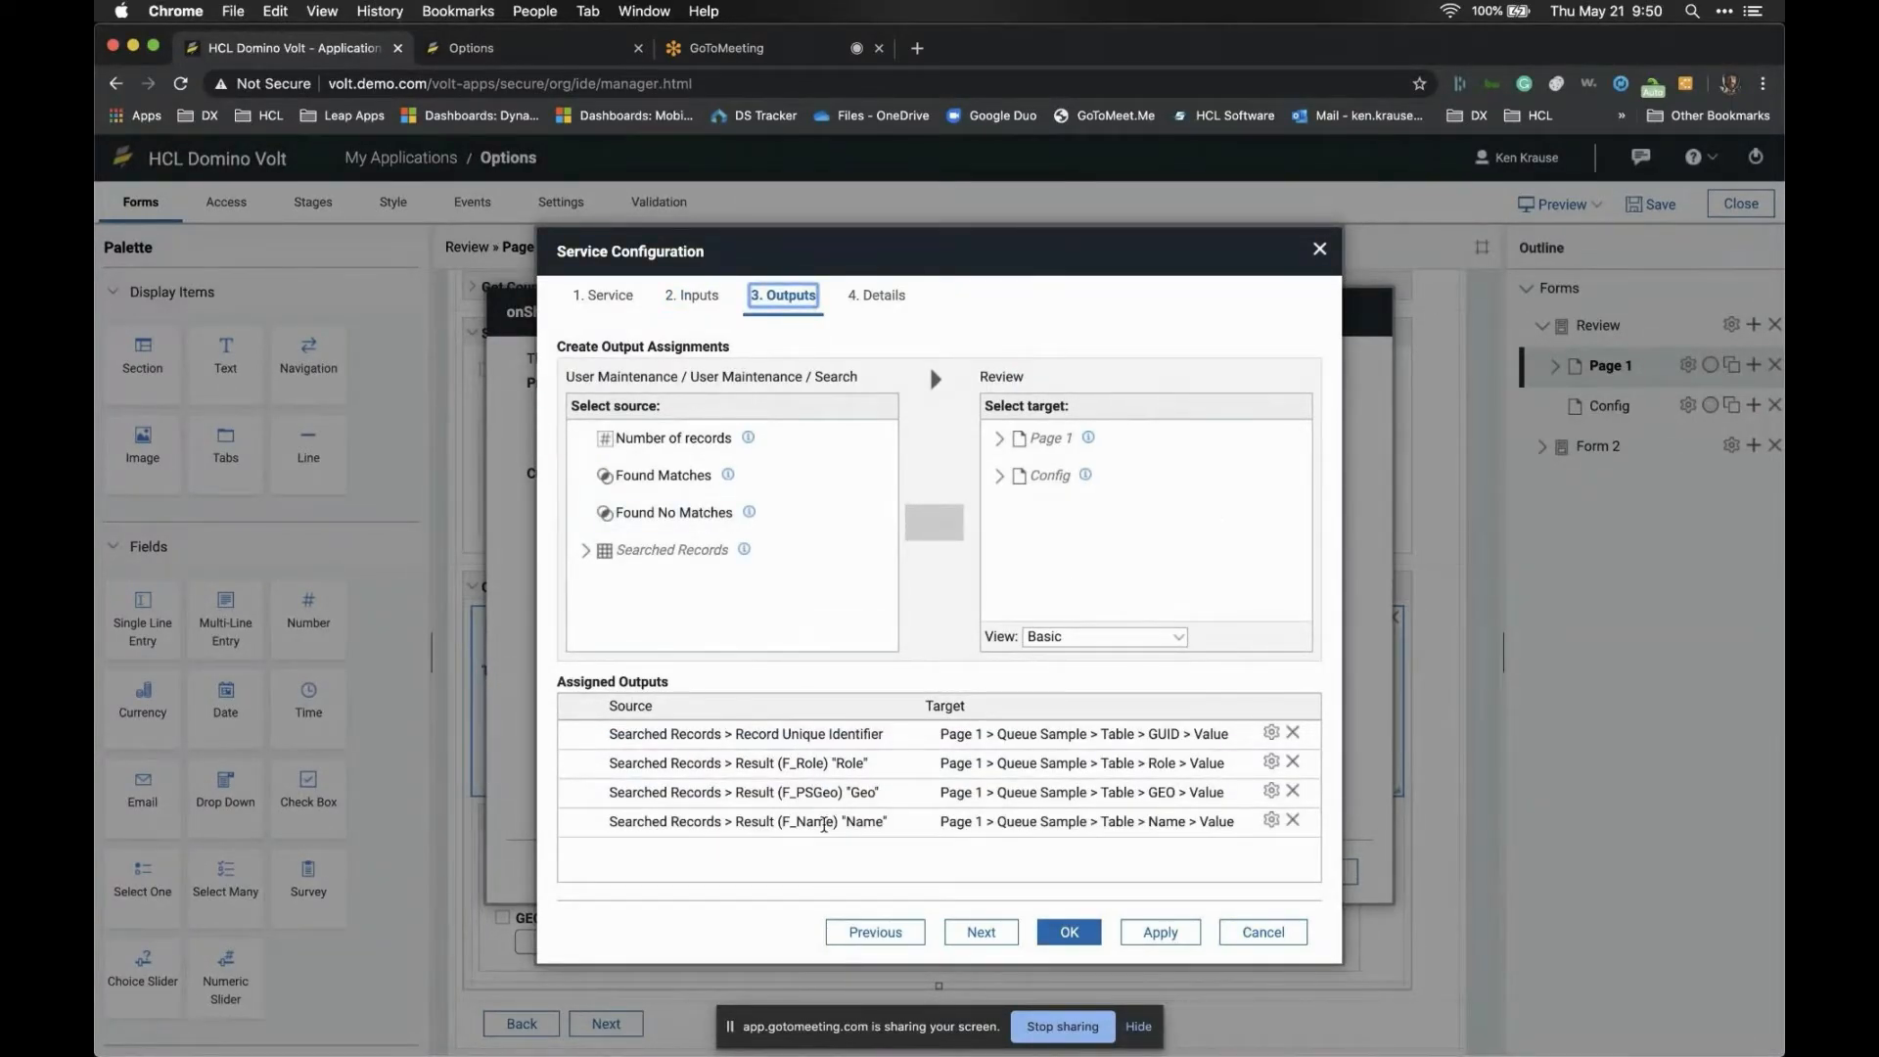
pyautogui.click(1069, 931)
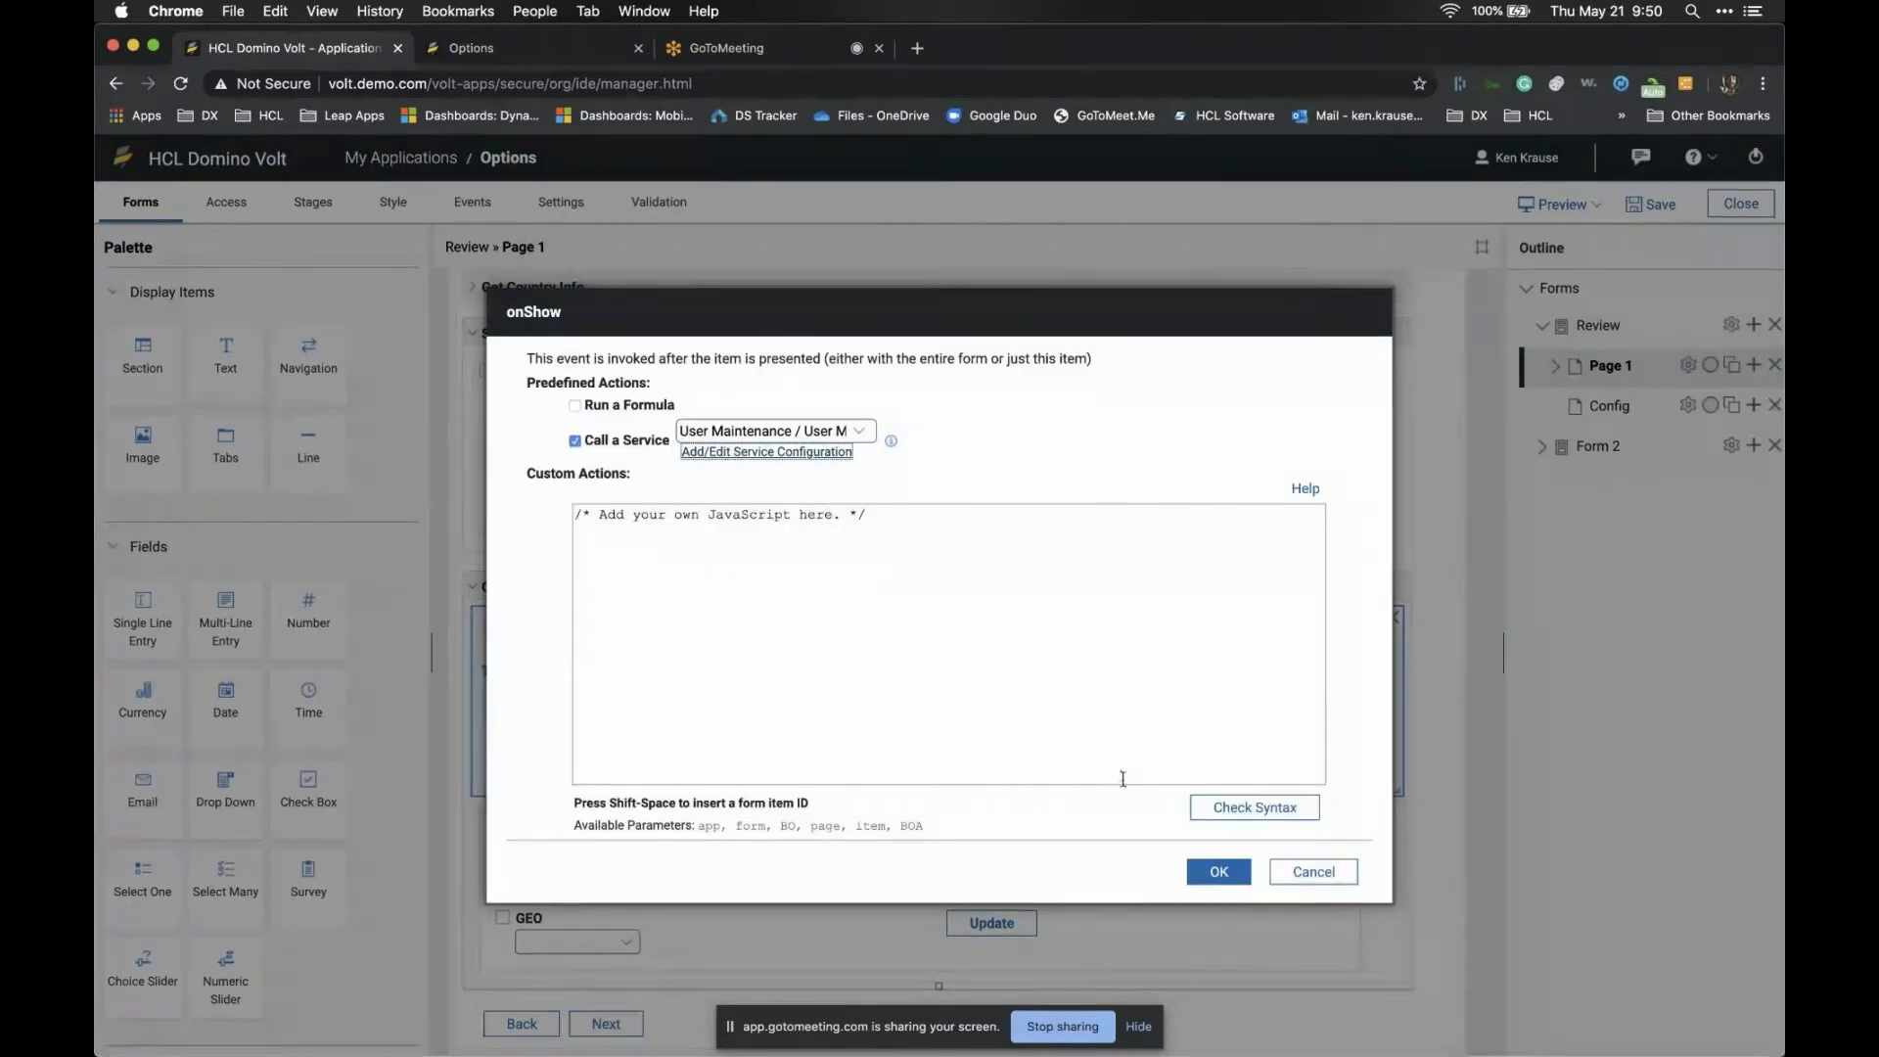
pyautogui.click(1218, 873)
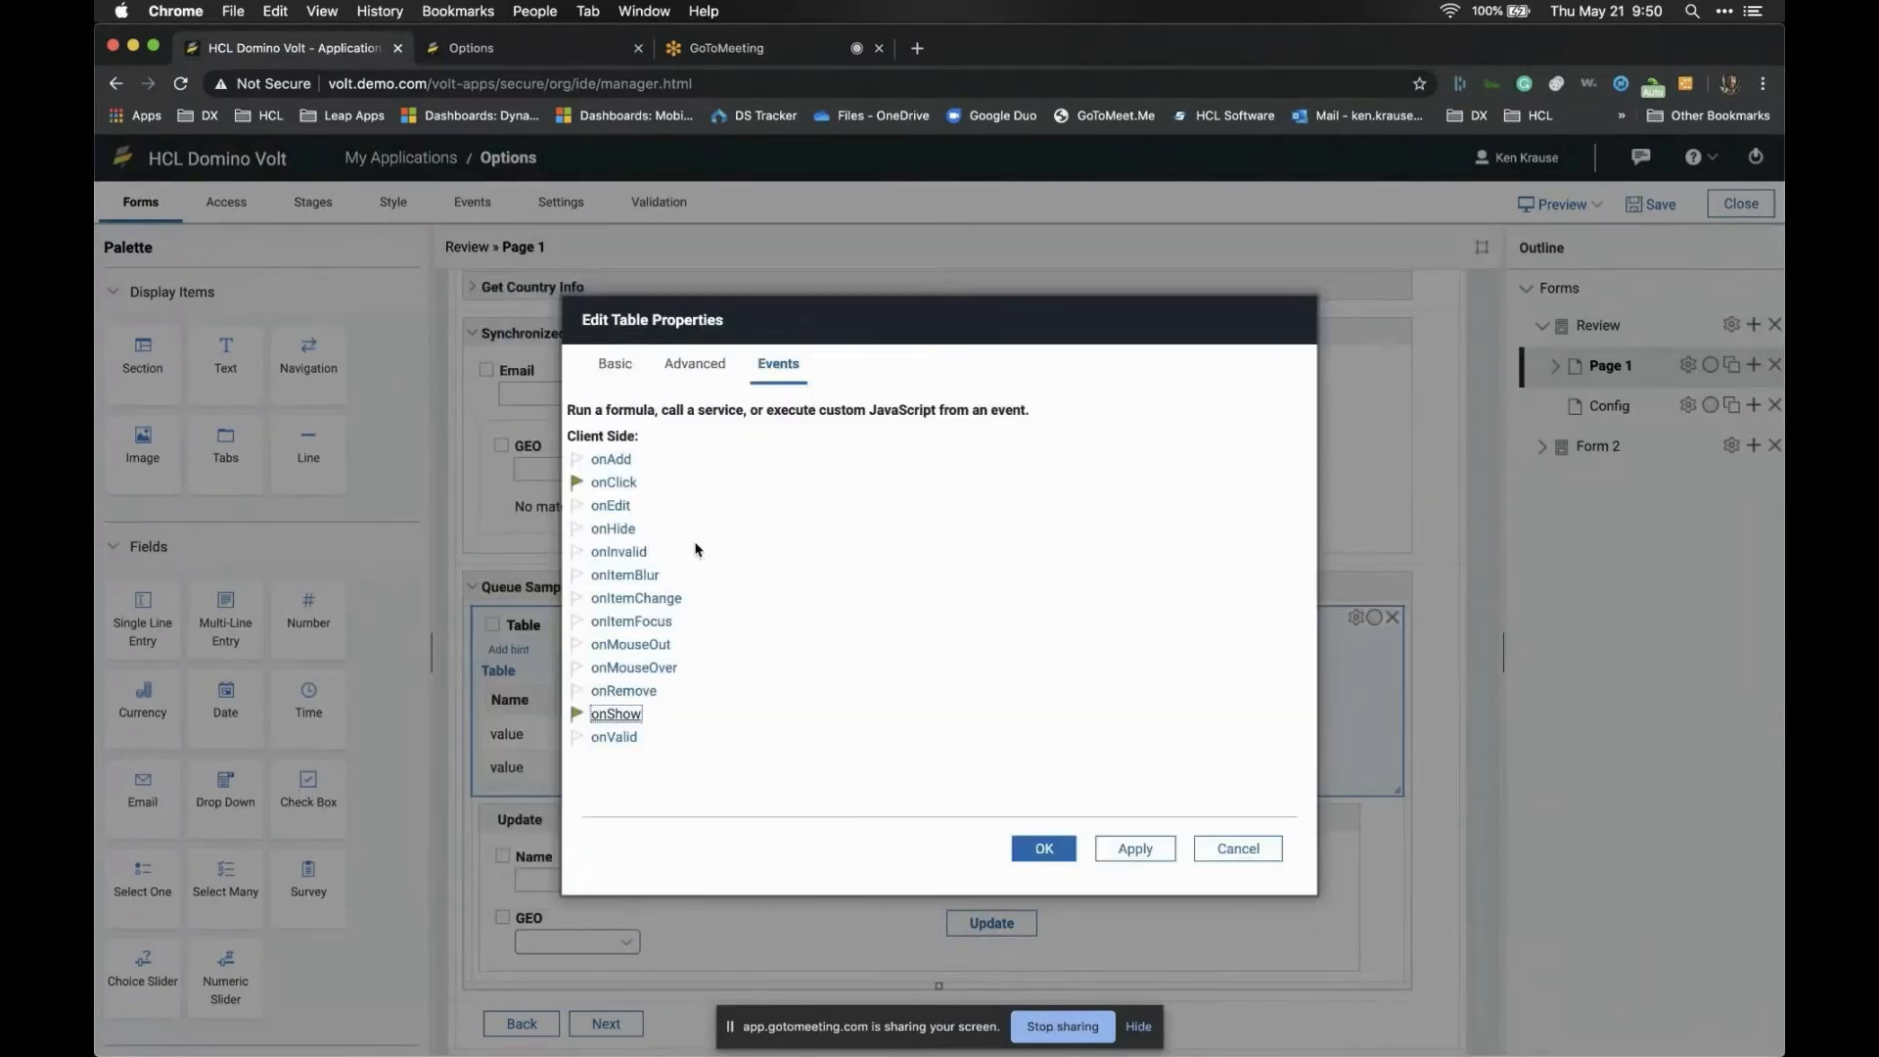
# Examine the Queue Sample table's onClick code, highlighting the F_SelectedGUID assignment line, and close the table properties
pyautogui.click(631, 483)
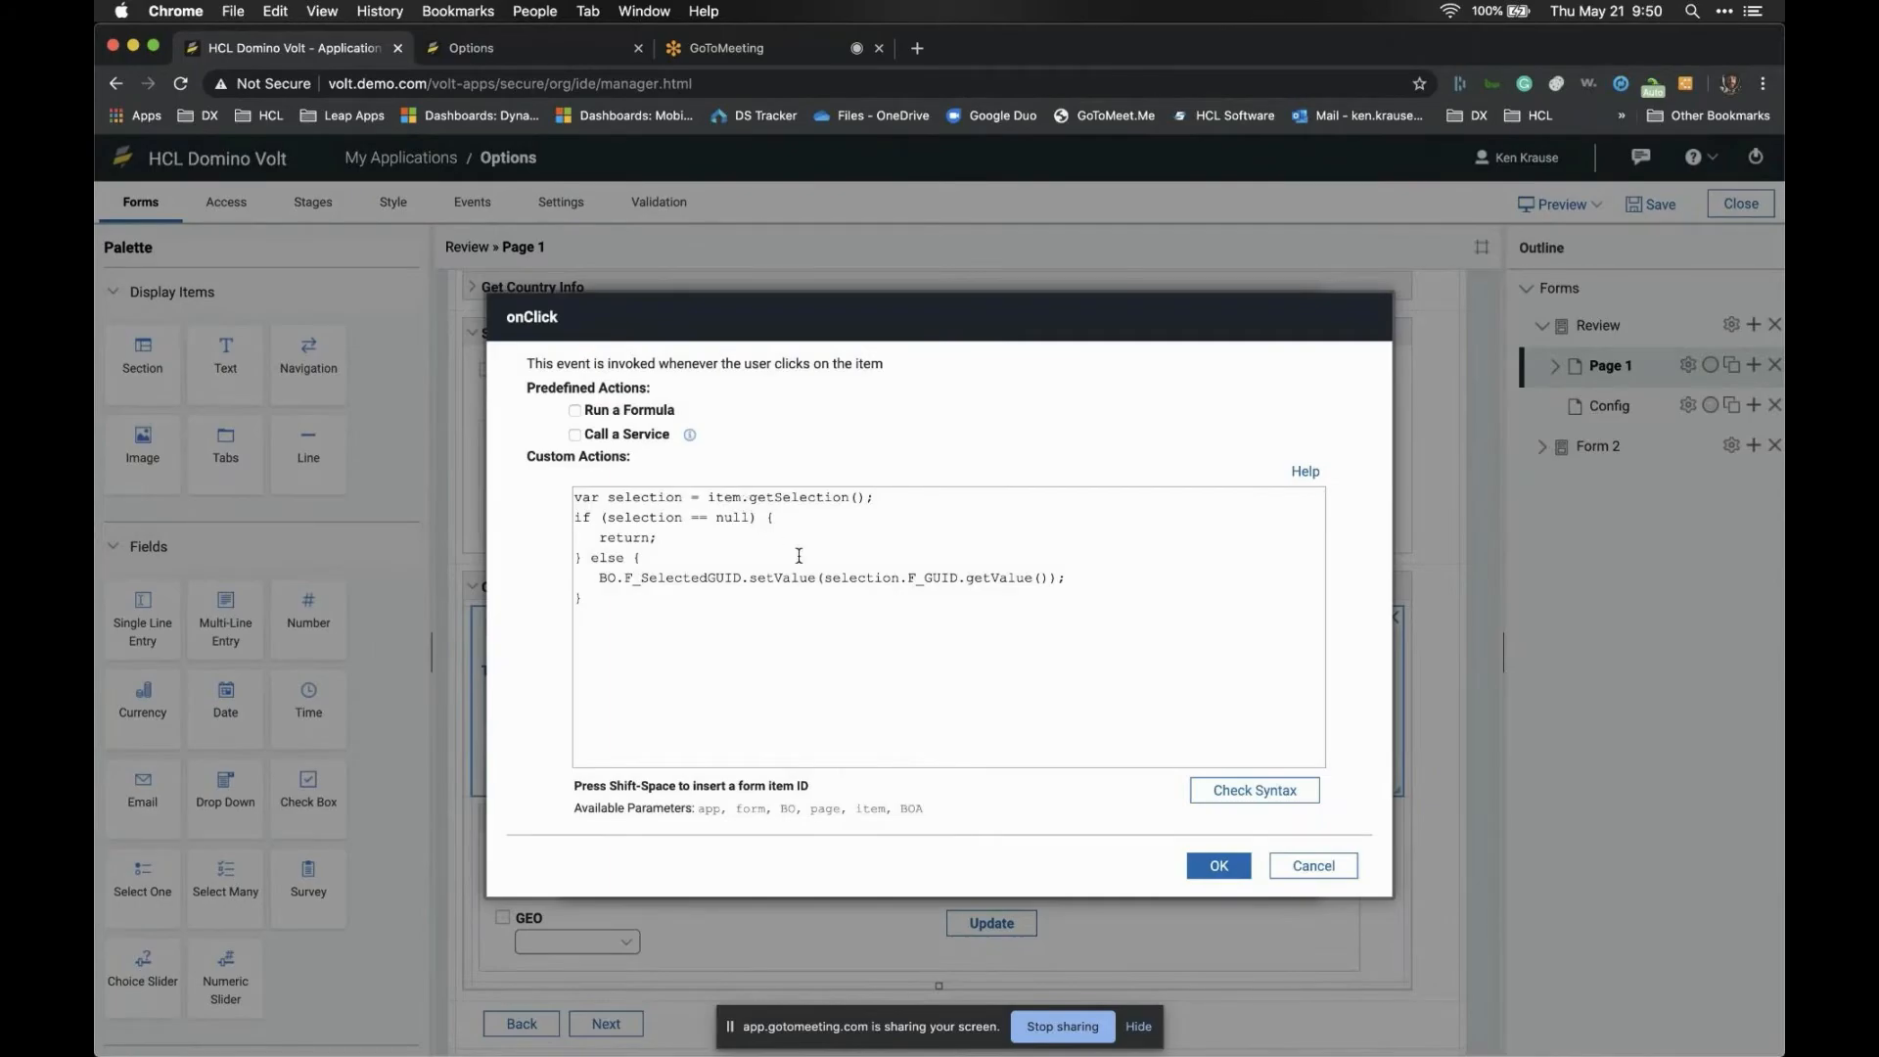
pyautogui.doubleClick(694, 578)
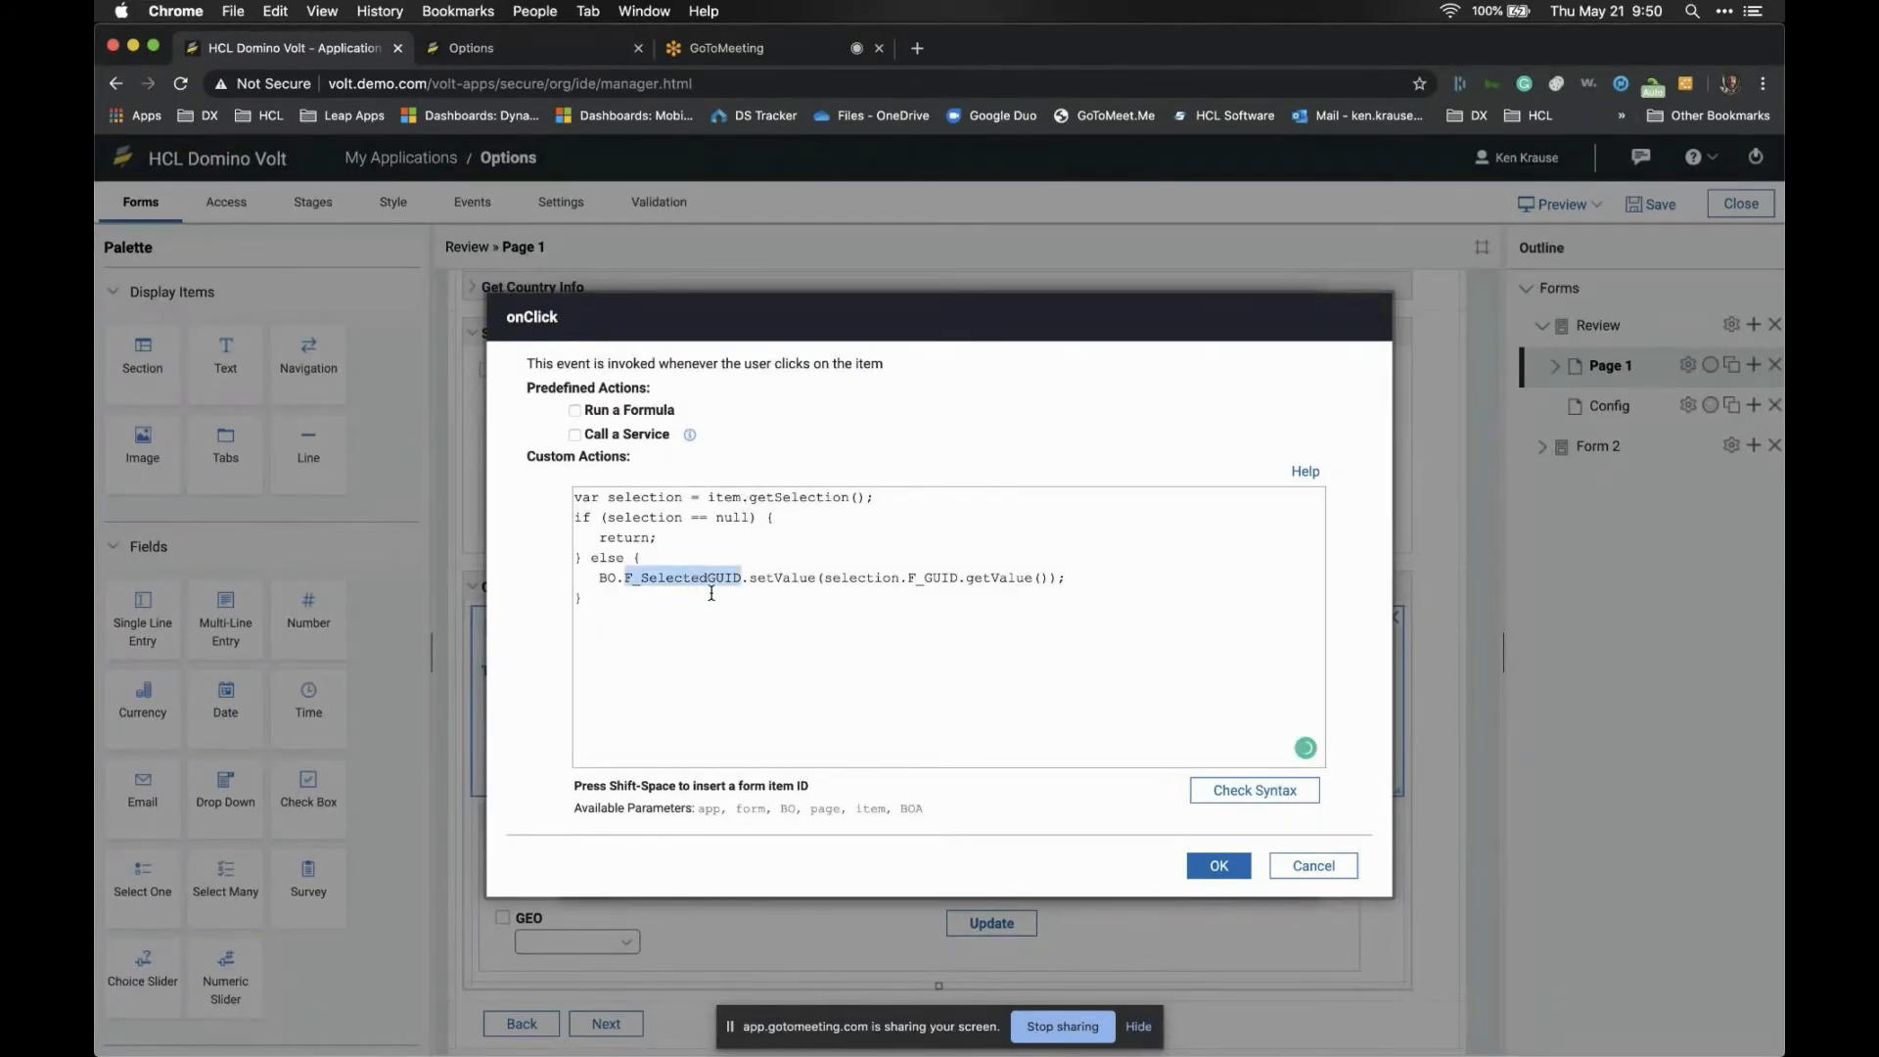
pyautogui.click(933, 582)
pyautogui.moveTo(575, 494); pyautogui.dragTo(577, 633)
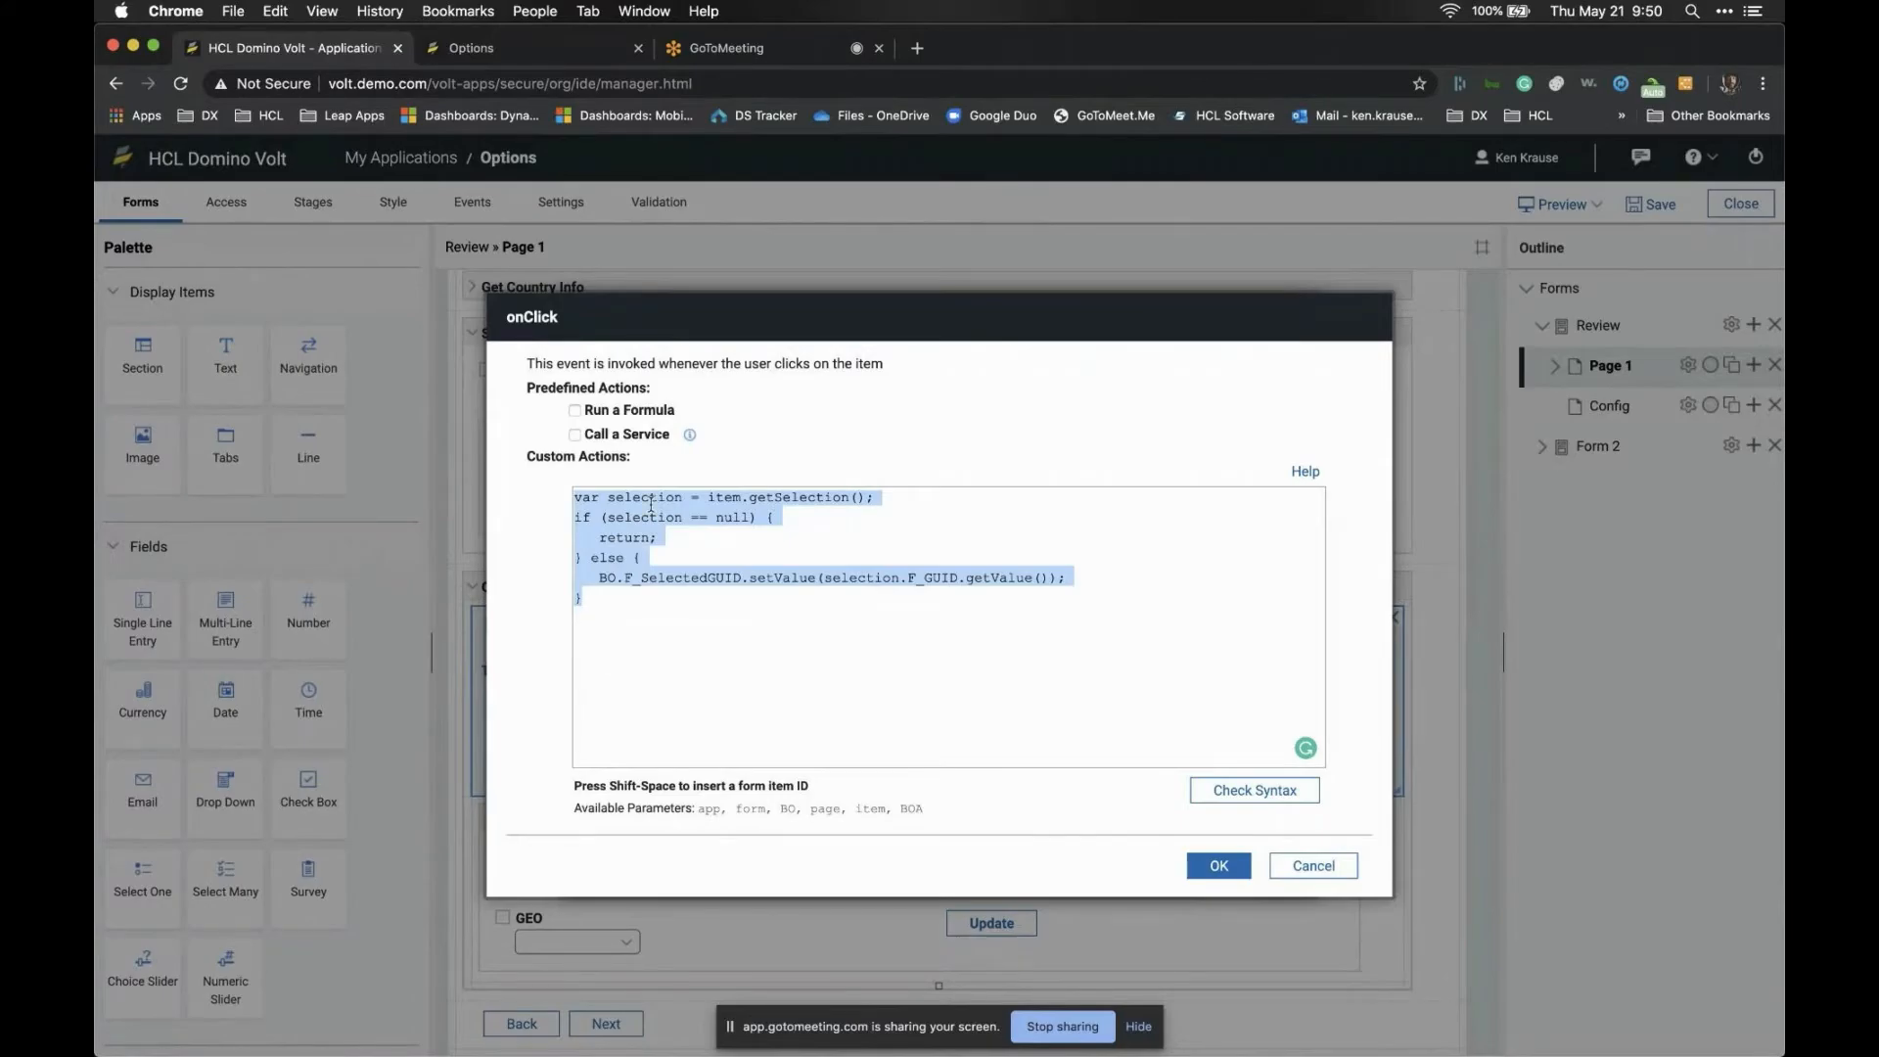
pyautogui.click(707, 499)
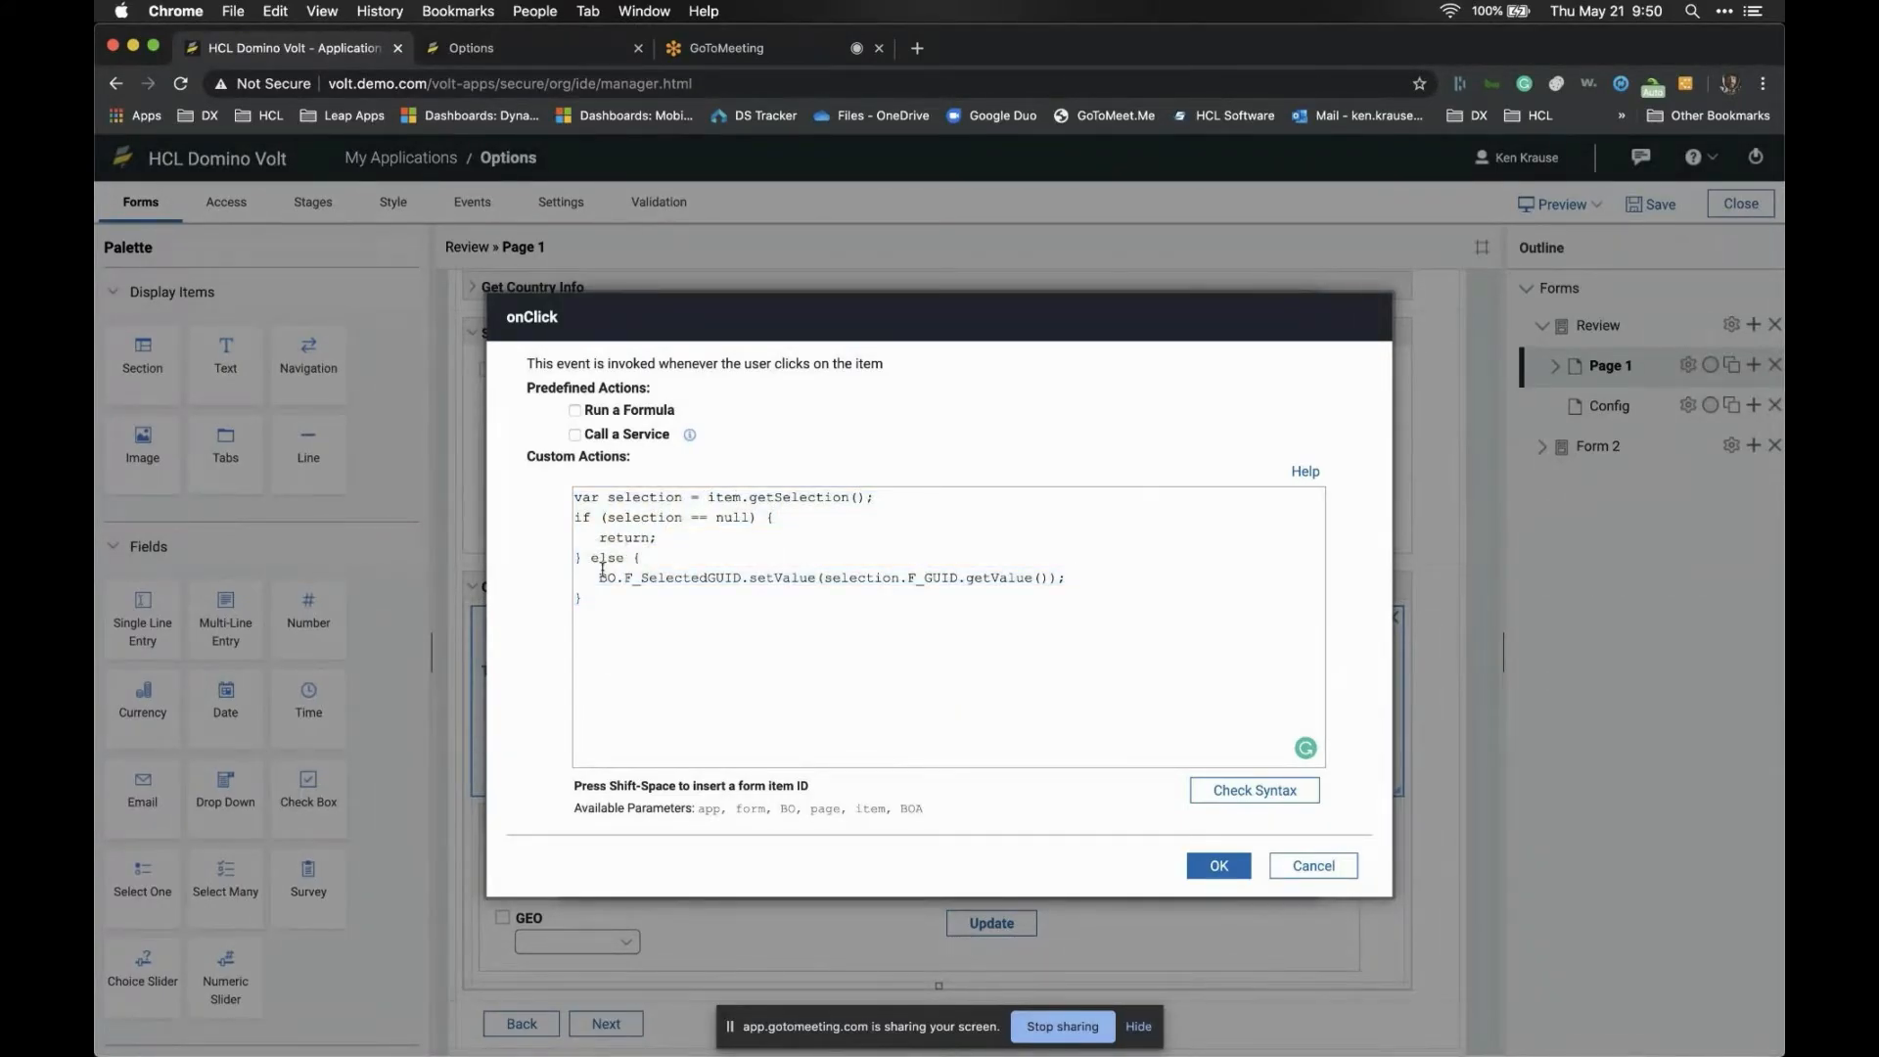
pyautogui.moveTo(601, 576); pyautogui.dragTo(1063, 566)
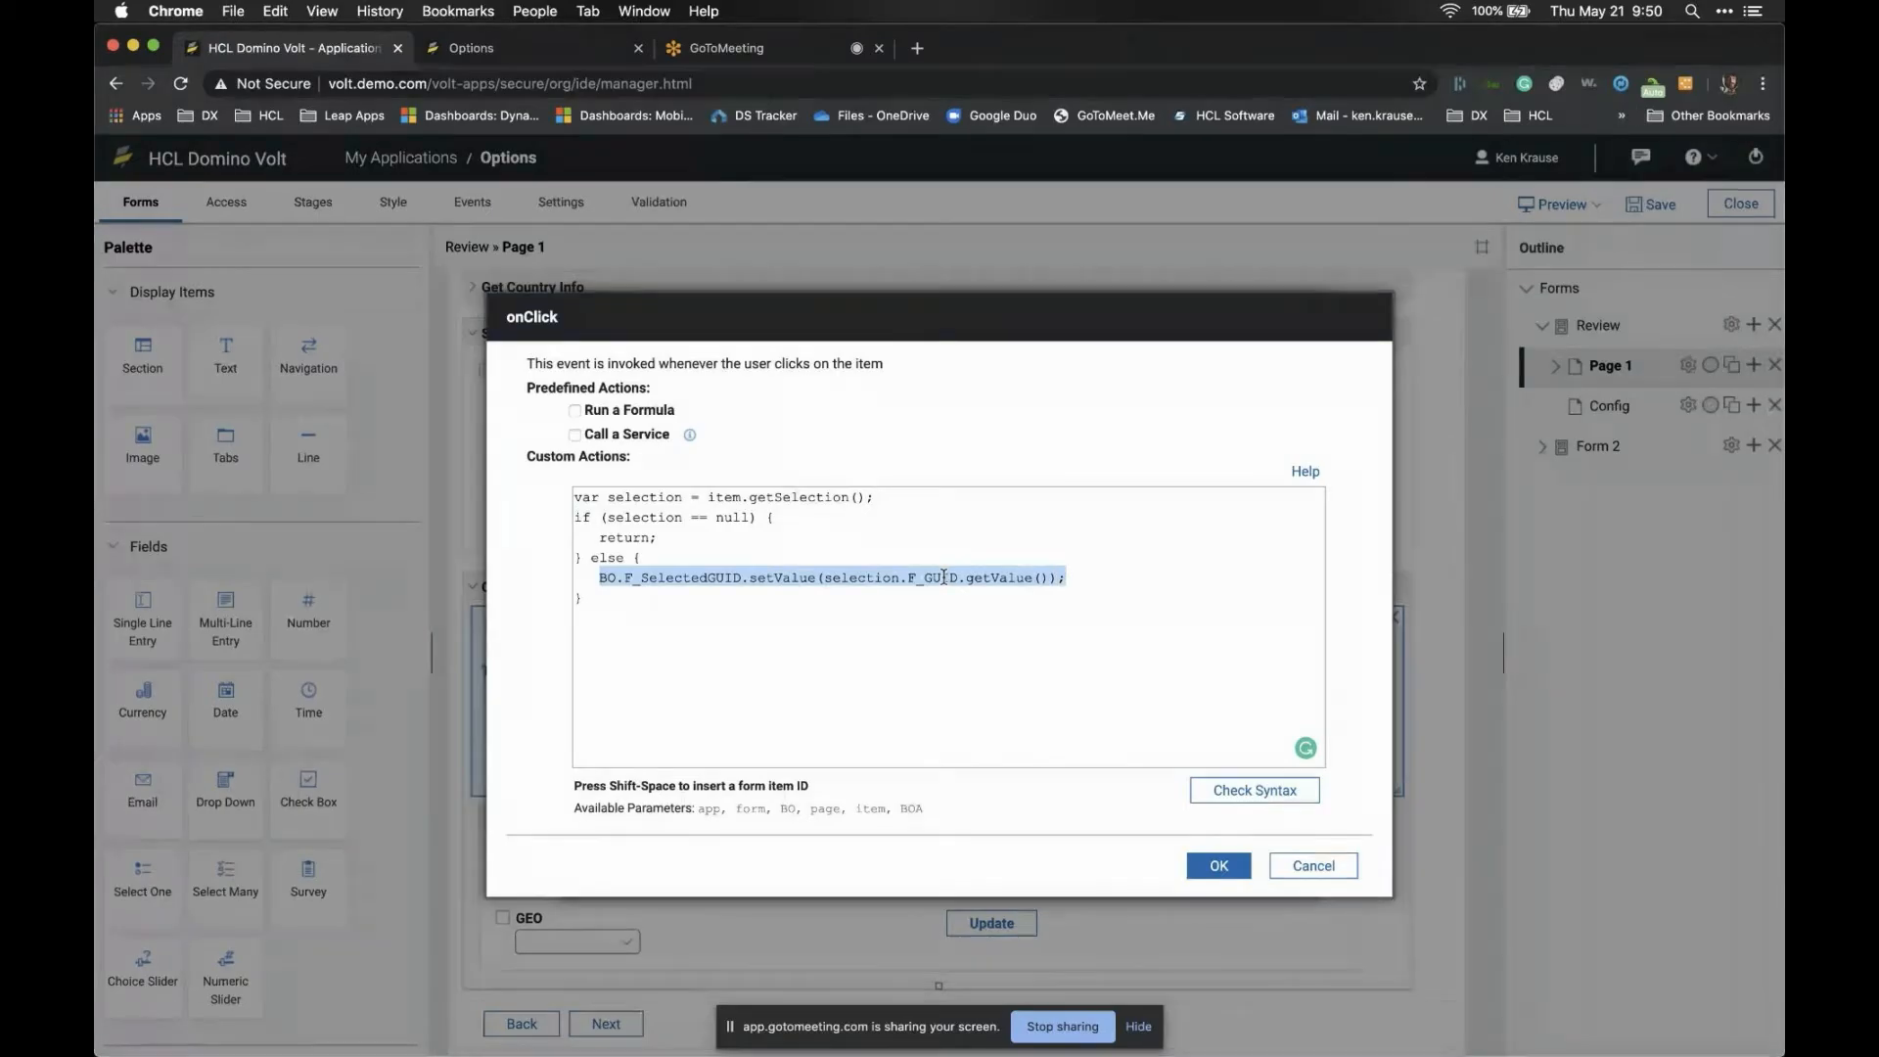
pyautogui.click(1234, 869)
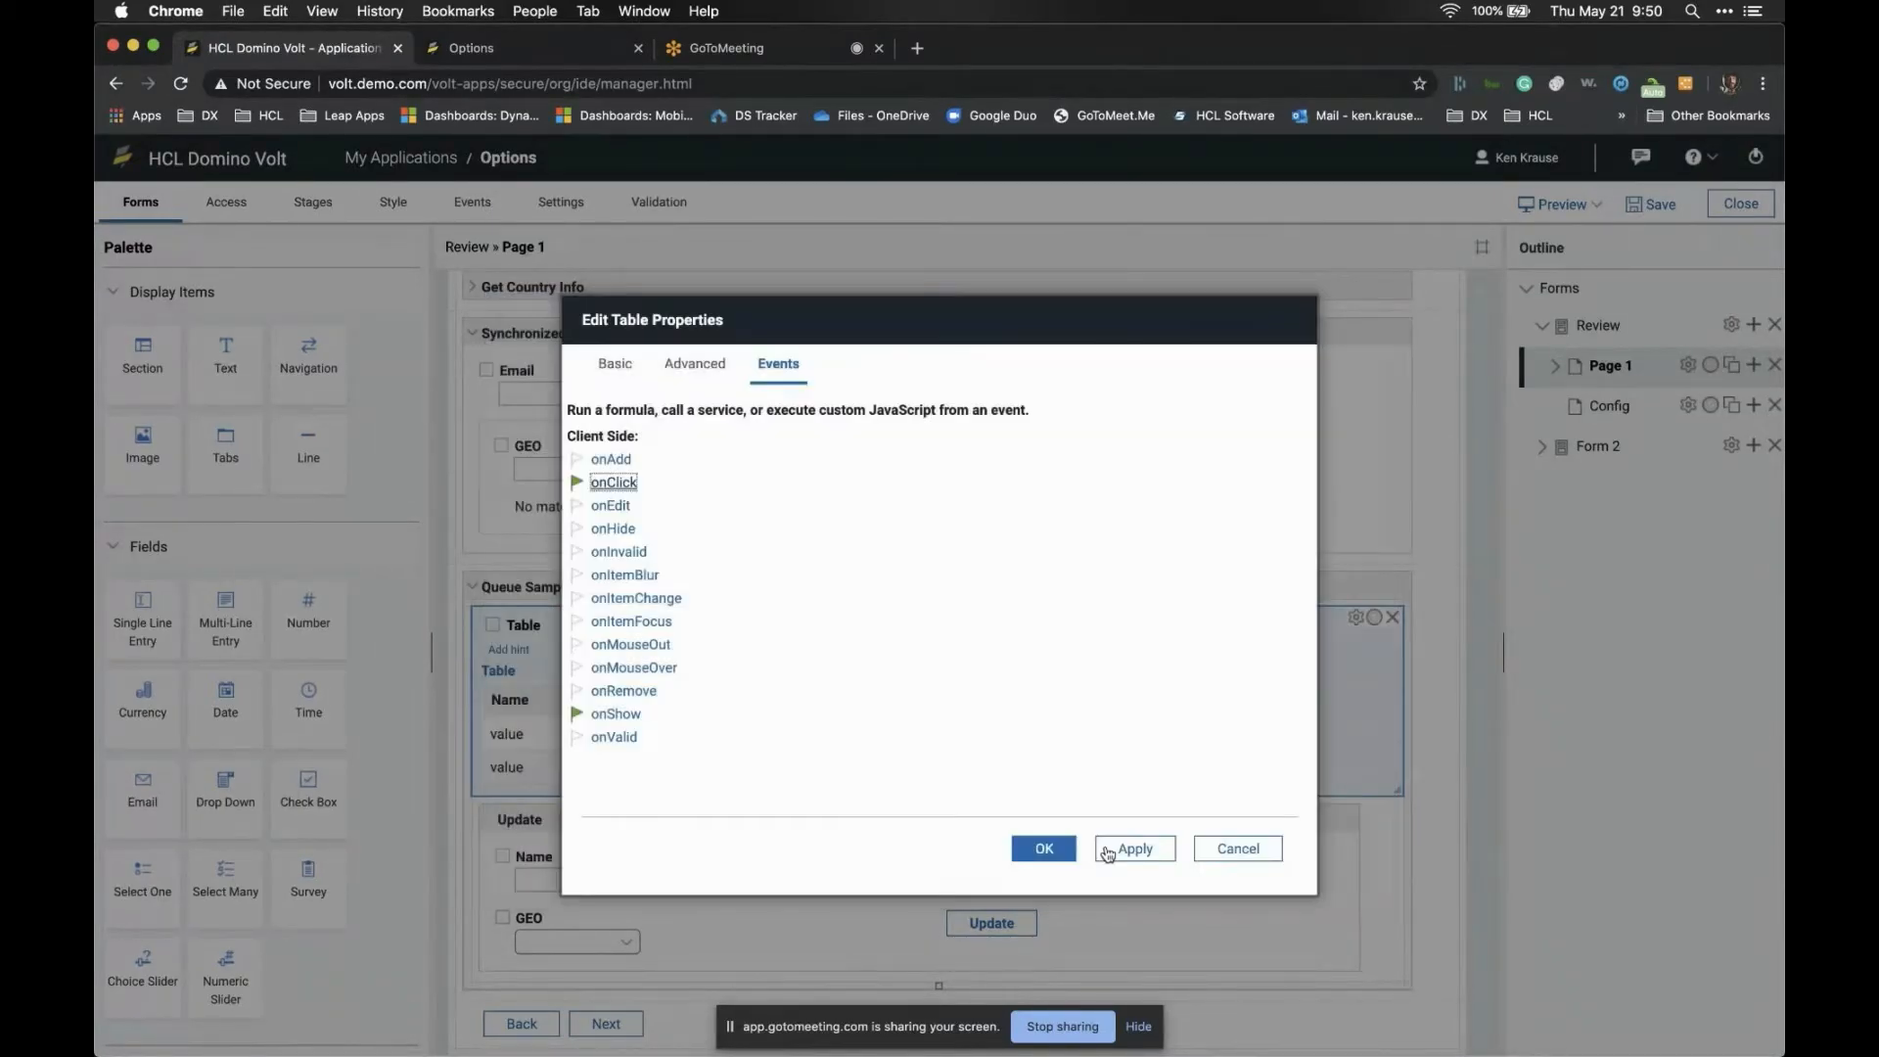
pyautogui.click(1040, 848)
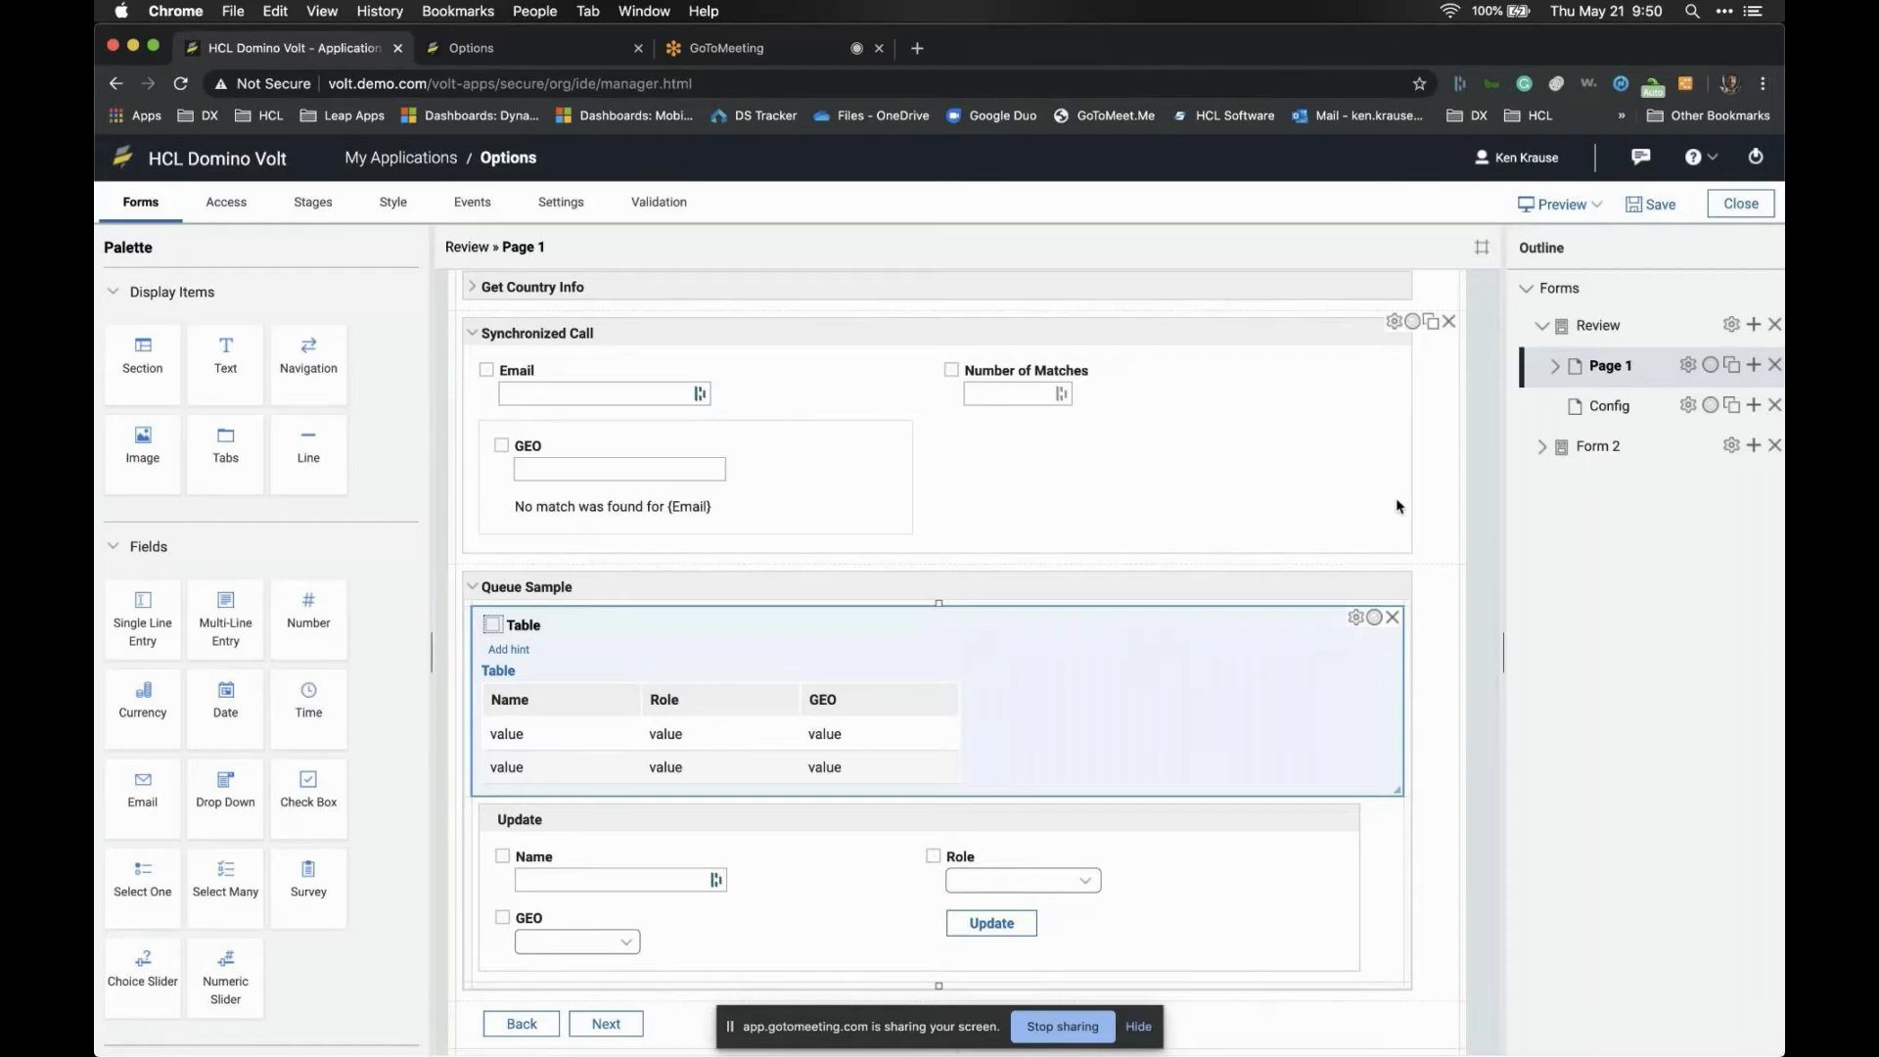
# On the Config page, review the input and output assignments of the service called by the SelectedGUID field's onItemChange event
pyautogui.click(1539, 421)
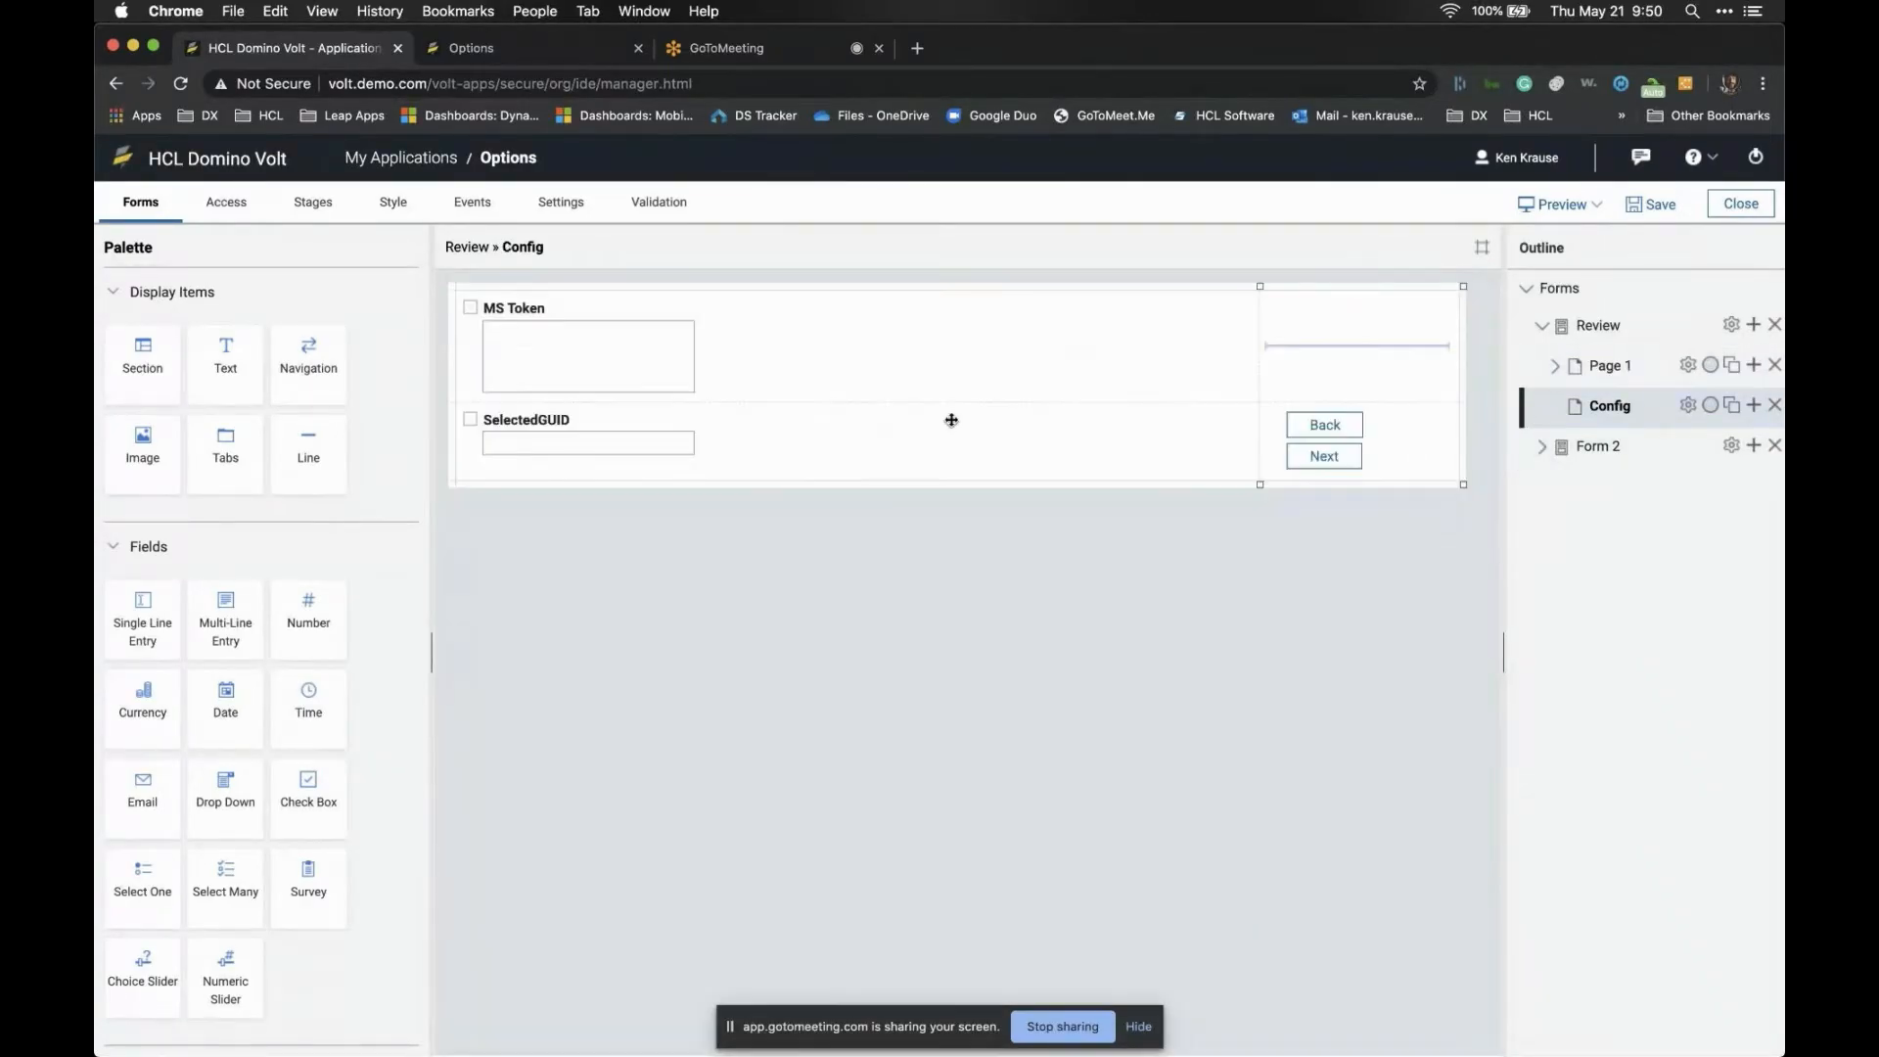
pyautogui.doubleClick(836, 426)
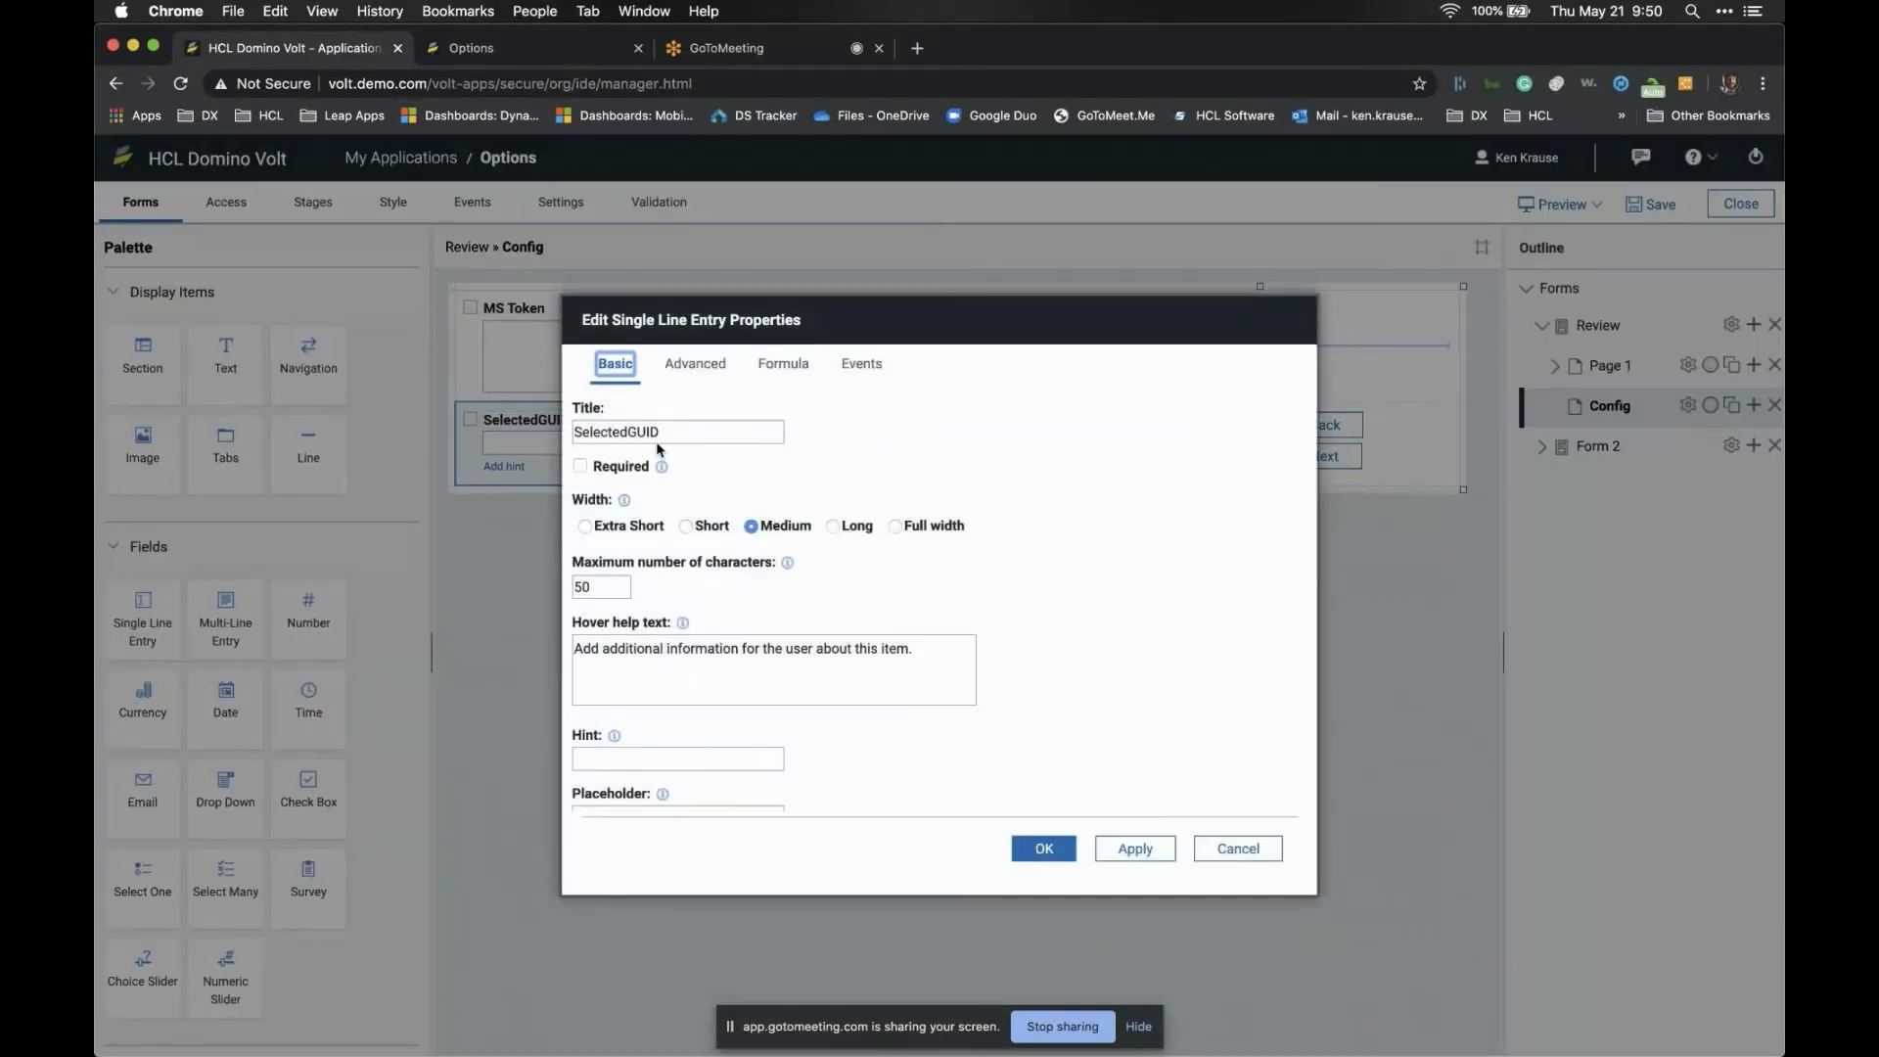
pyautogui.click(861, 366)
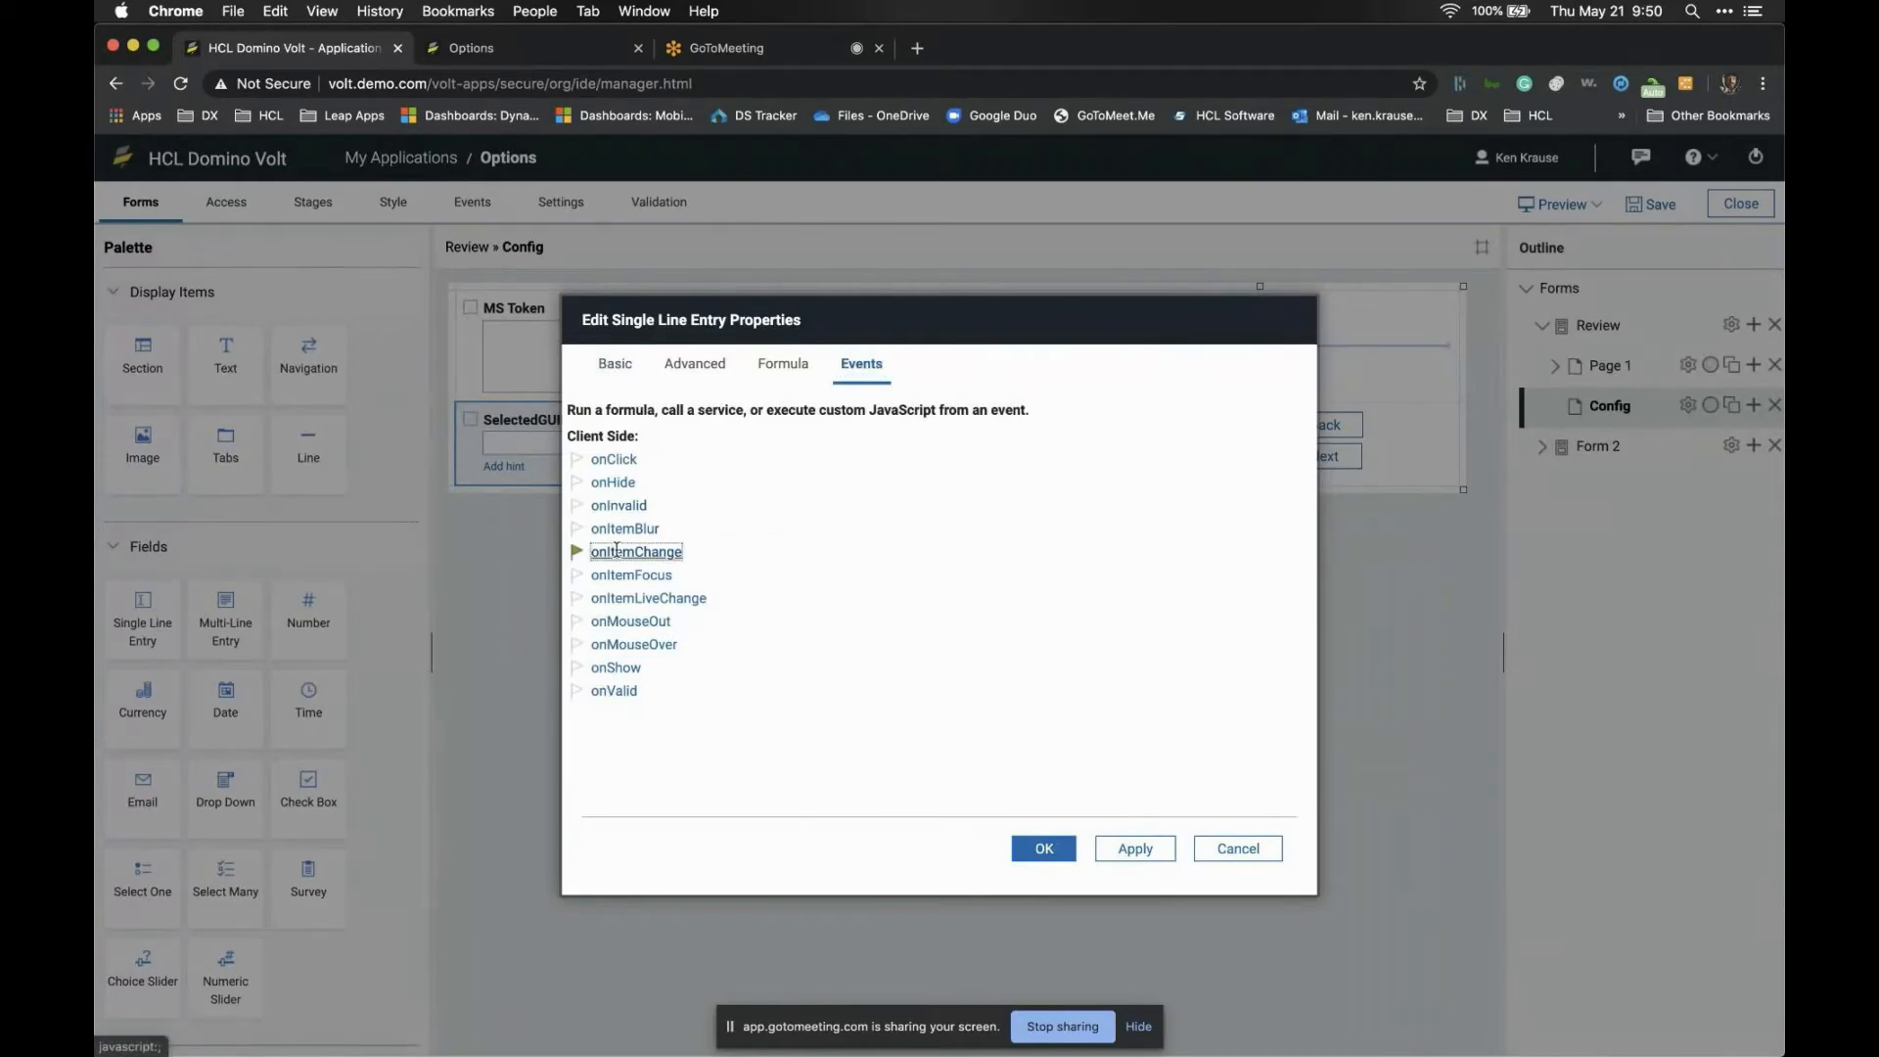
pyautogui.click(619, 552)
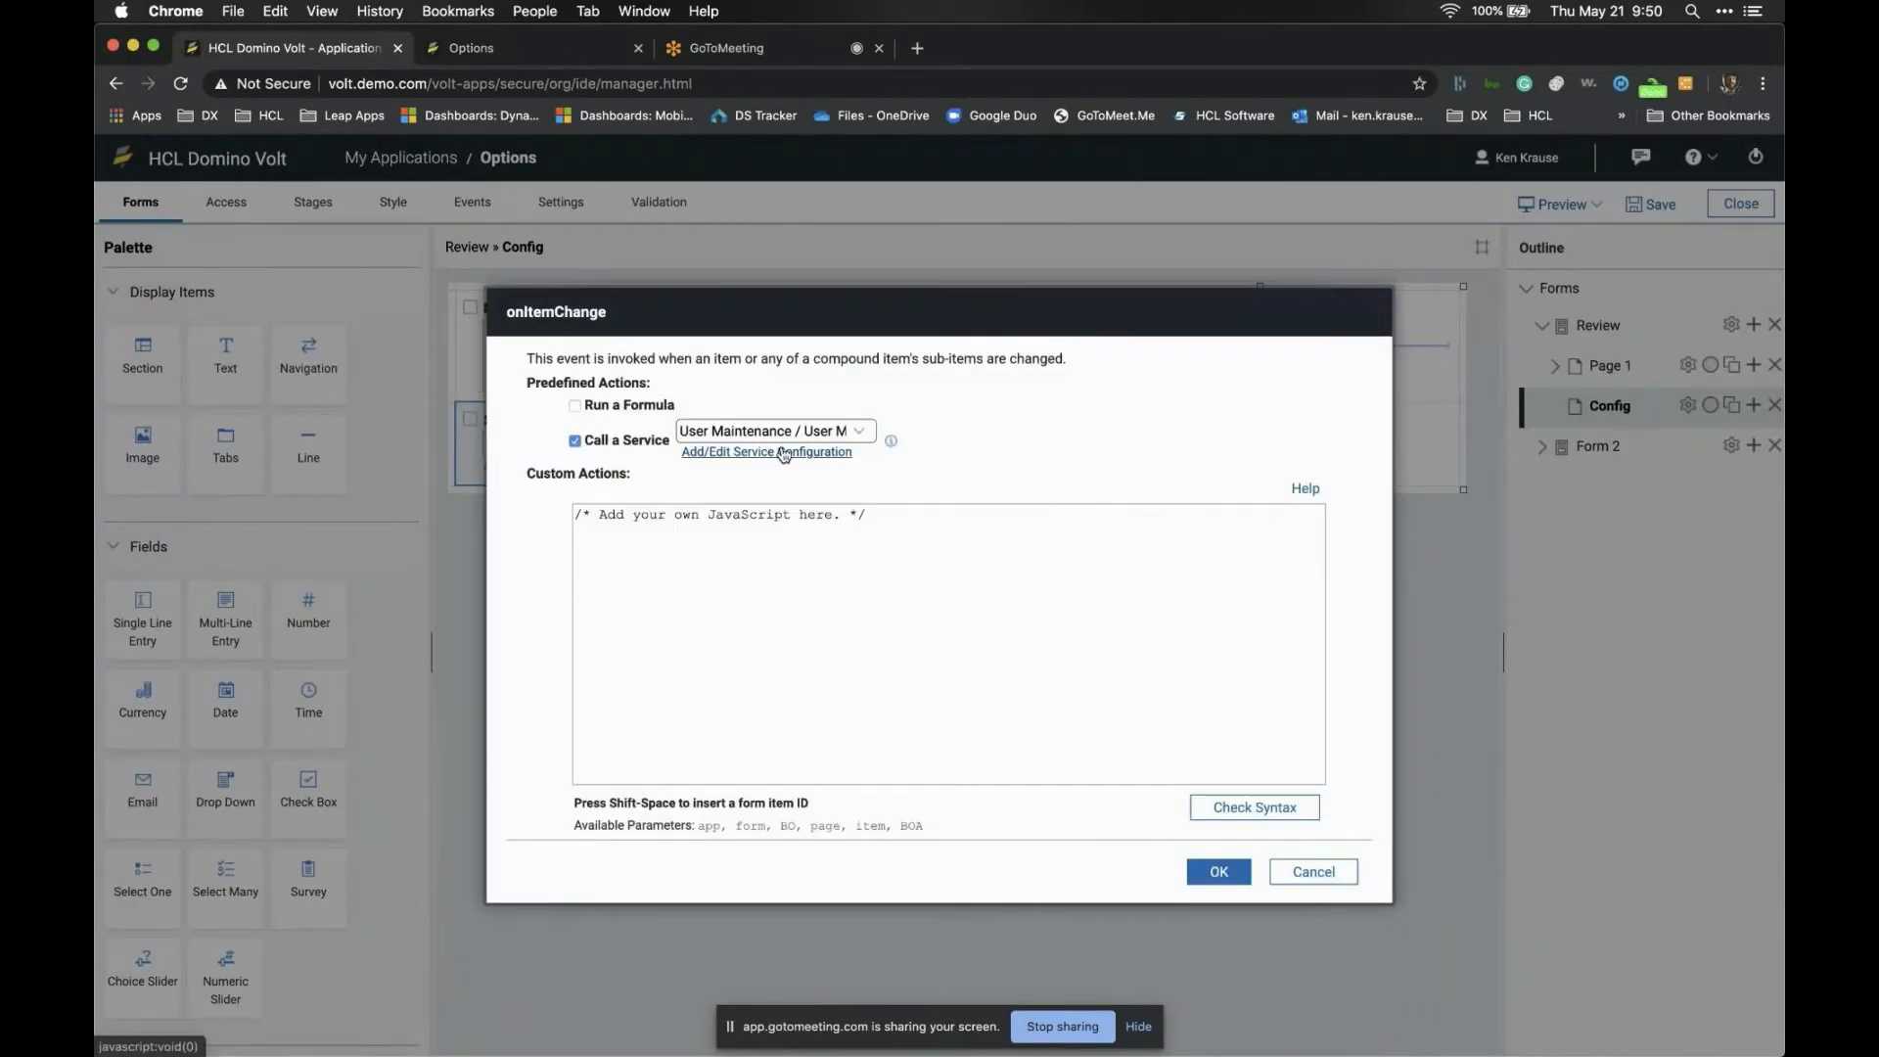
pyautogui.click(782, 451)
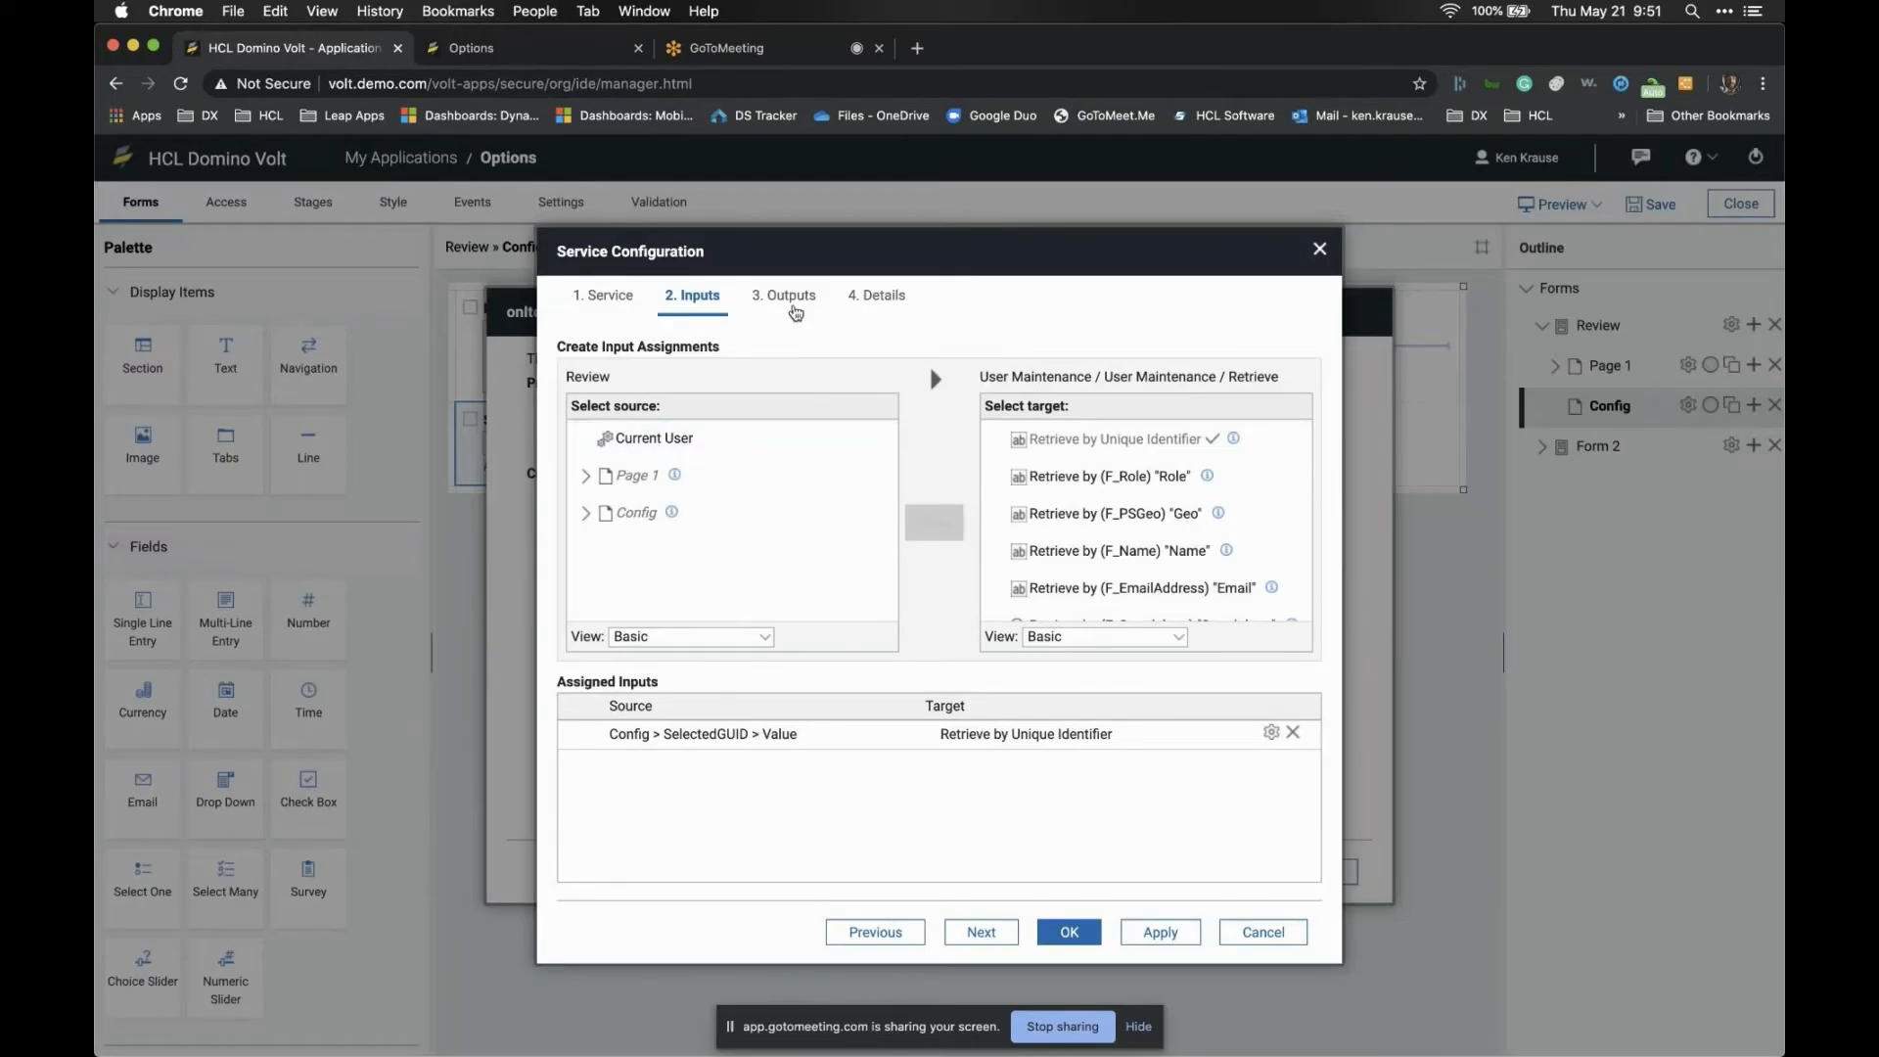
pyautogui.click(800, 293)
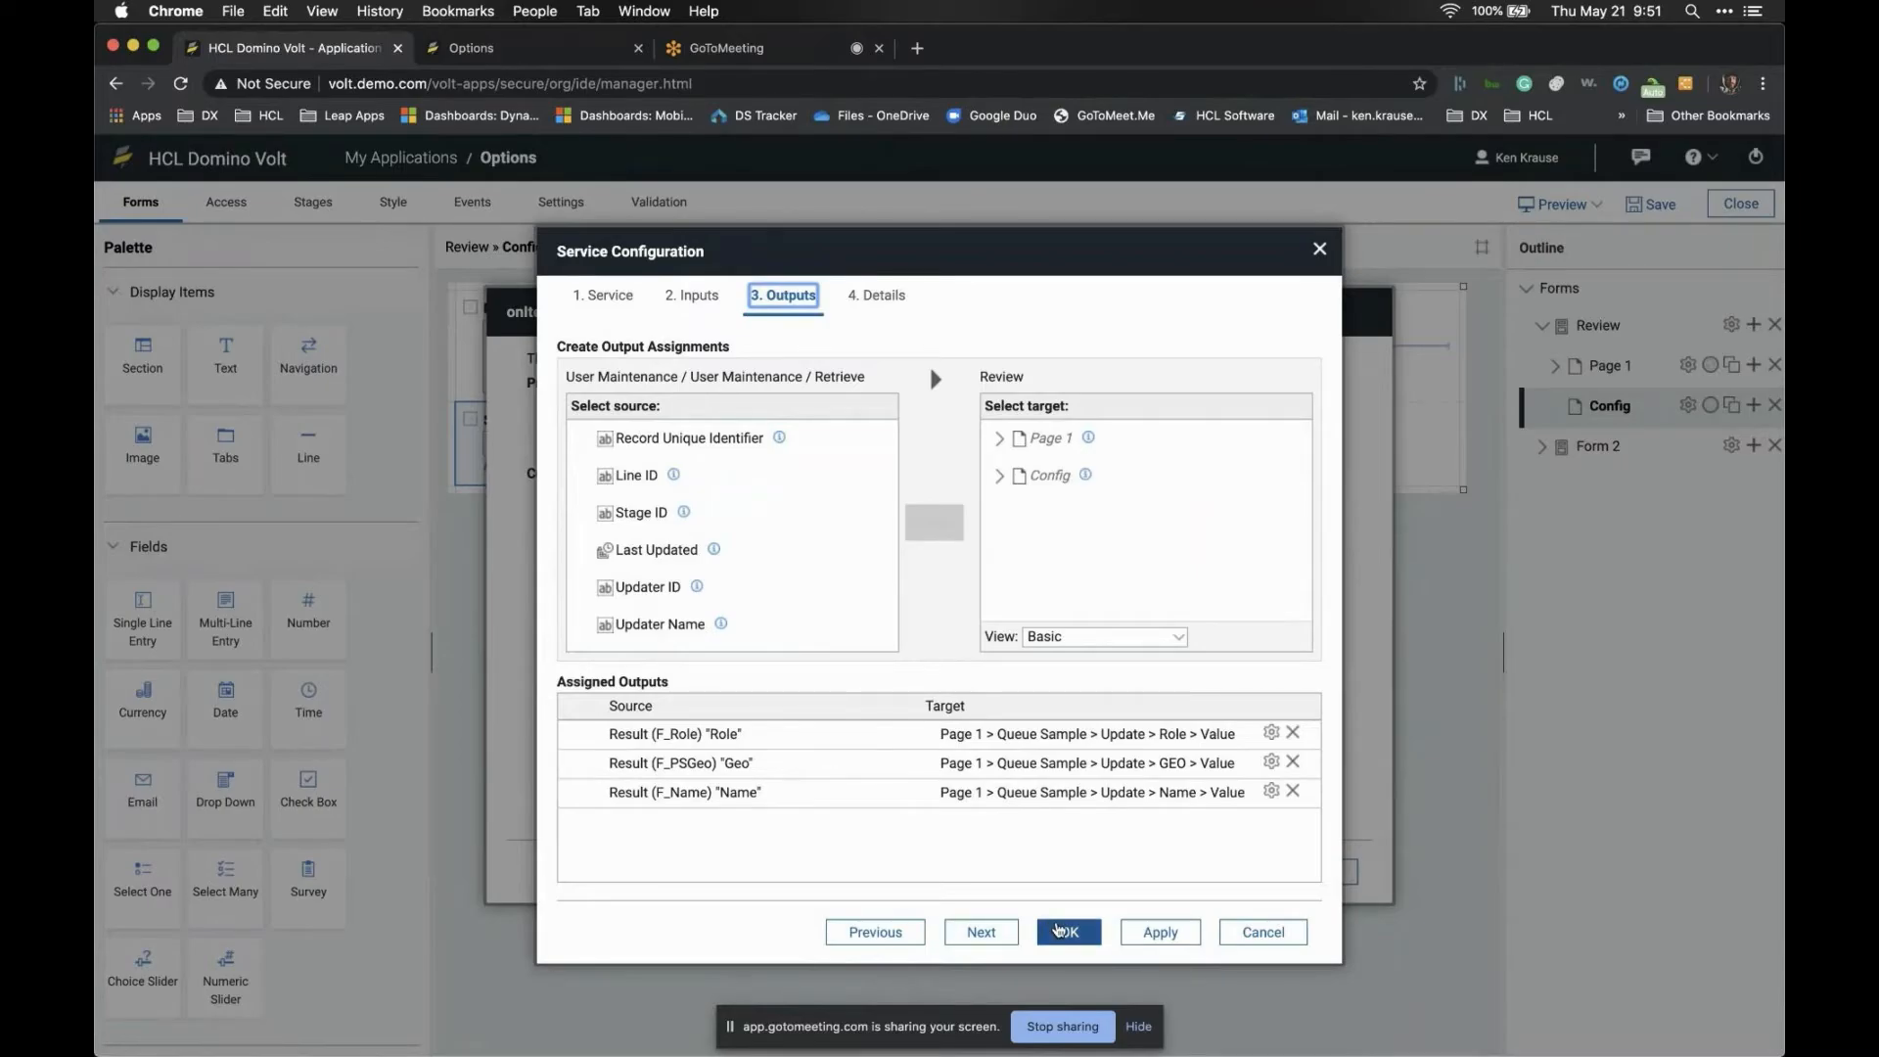
pyautogui.click(1054, 932)
pyautogui.click(1208, 870)
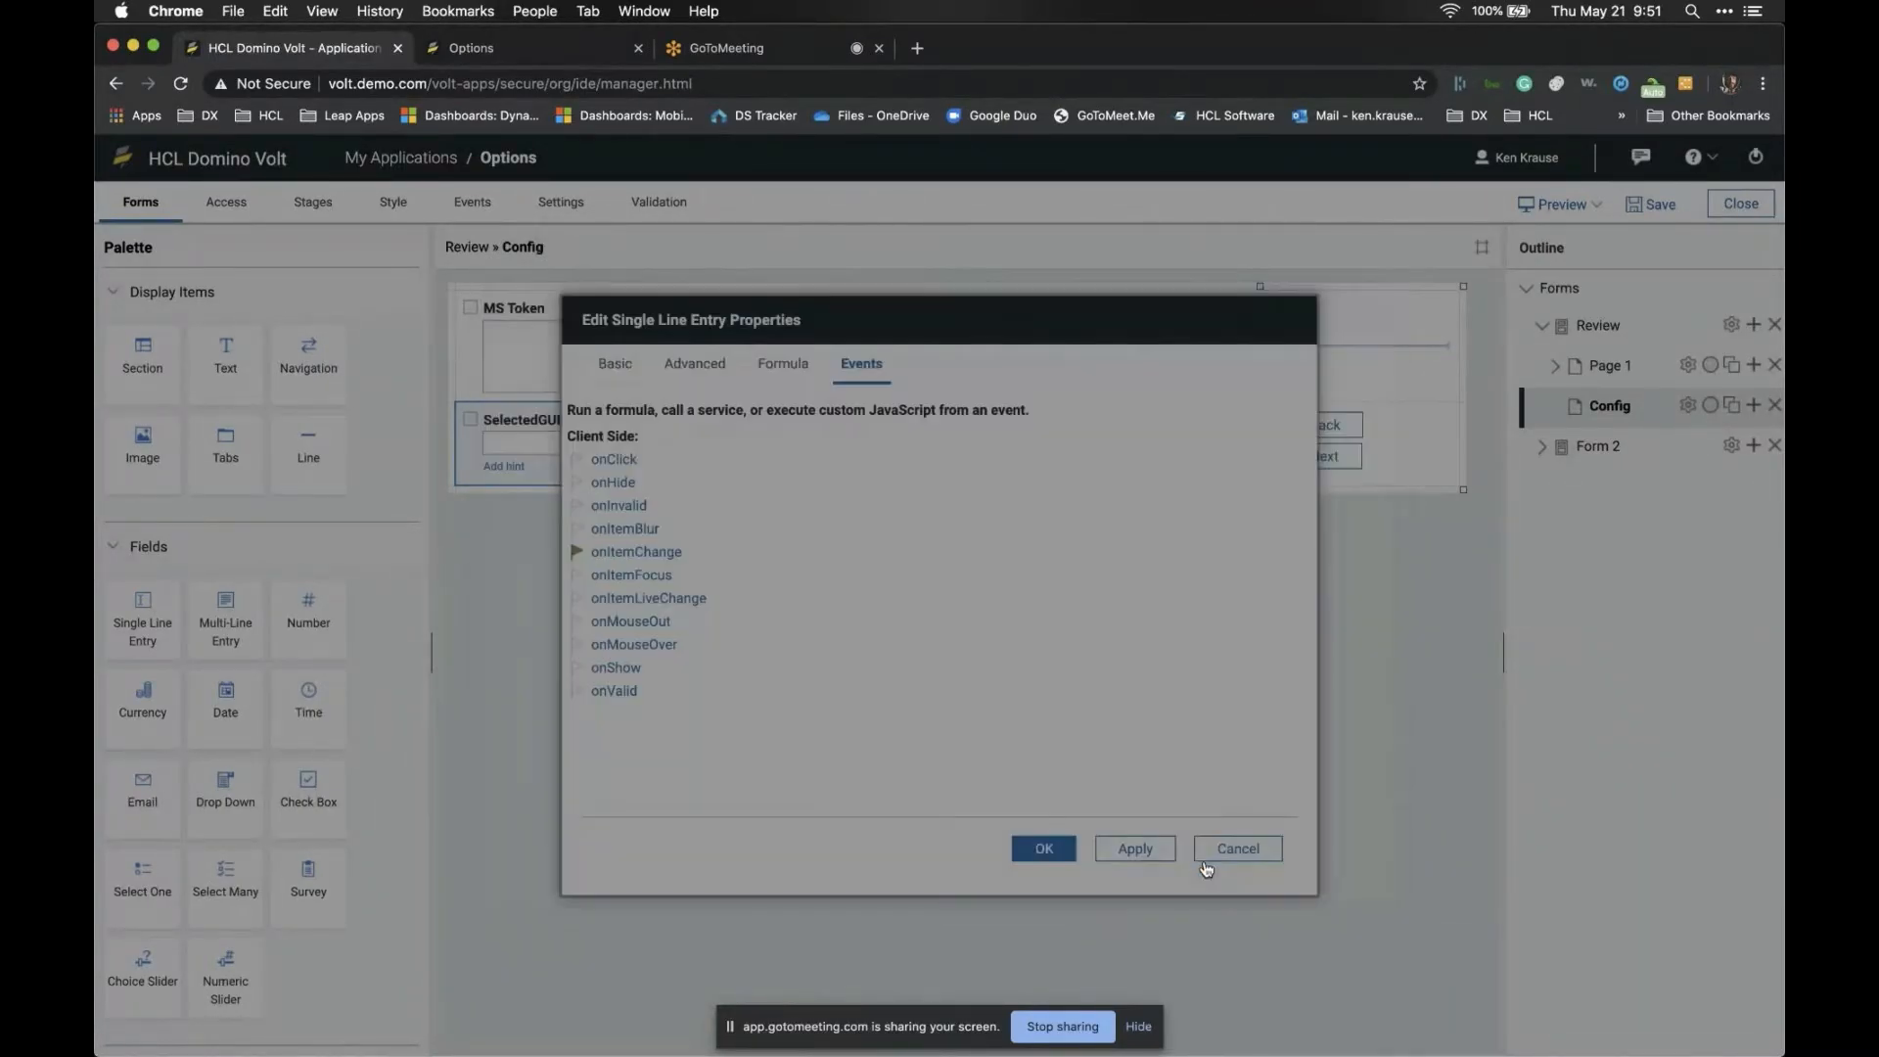
pyautogui.click(1044, 848)
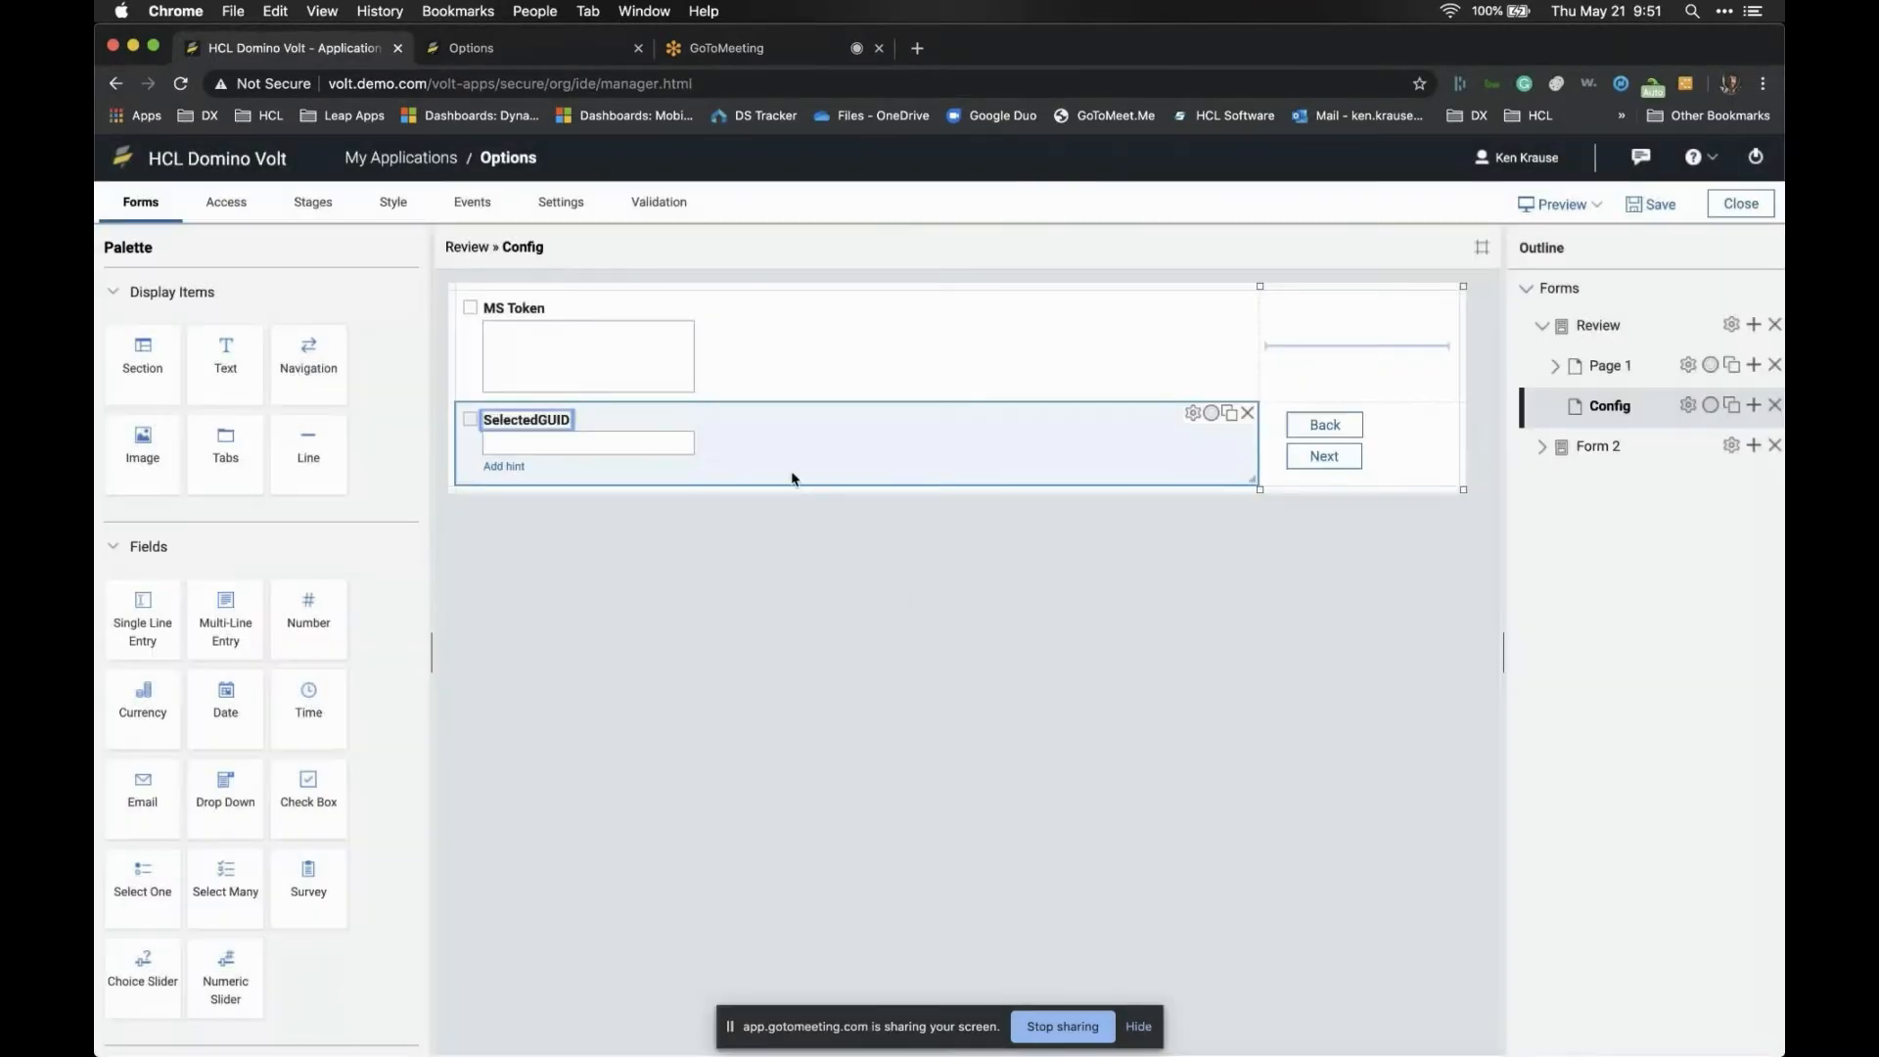
# Compare the Queue Sample table and Update section fields on Page 1 with the SelectedGUID field on the Config page
pyautogui.click(1527, 368)
pyautogui.click(843, 646)
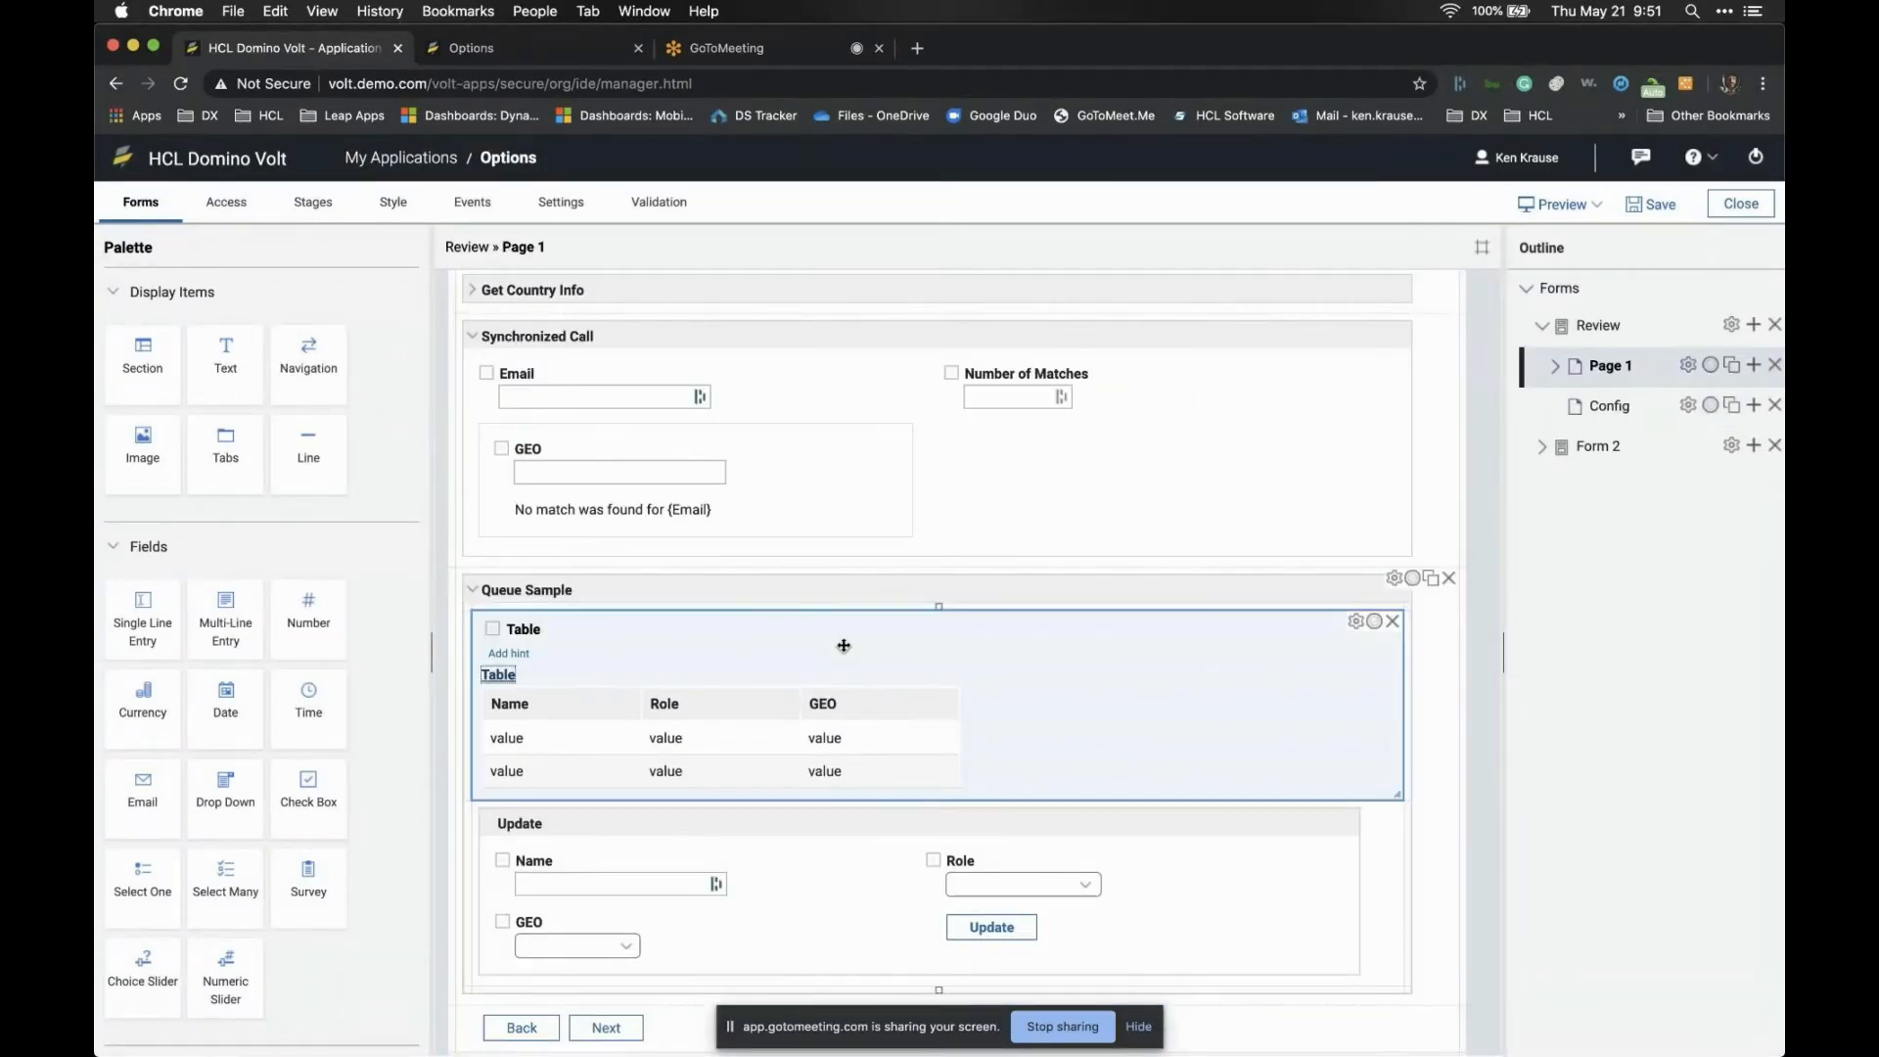
pyautogui.scroll(-1, 843, 646)
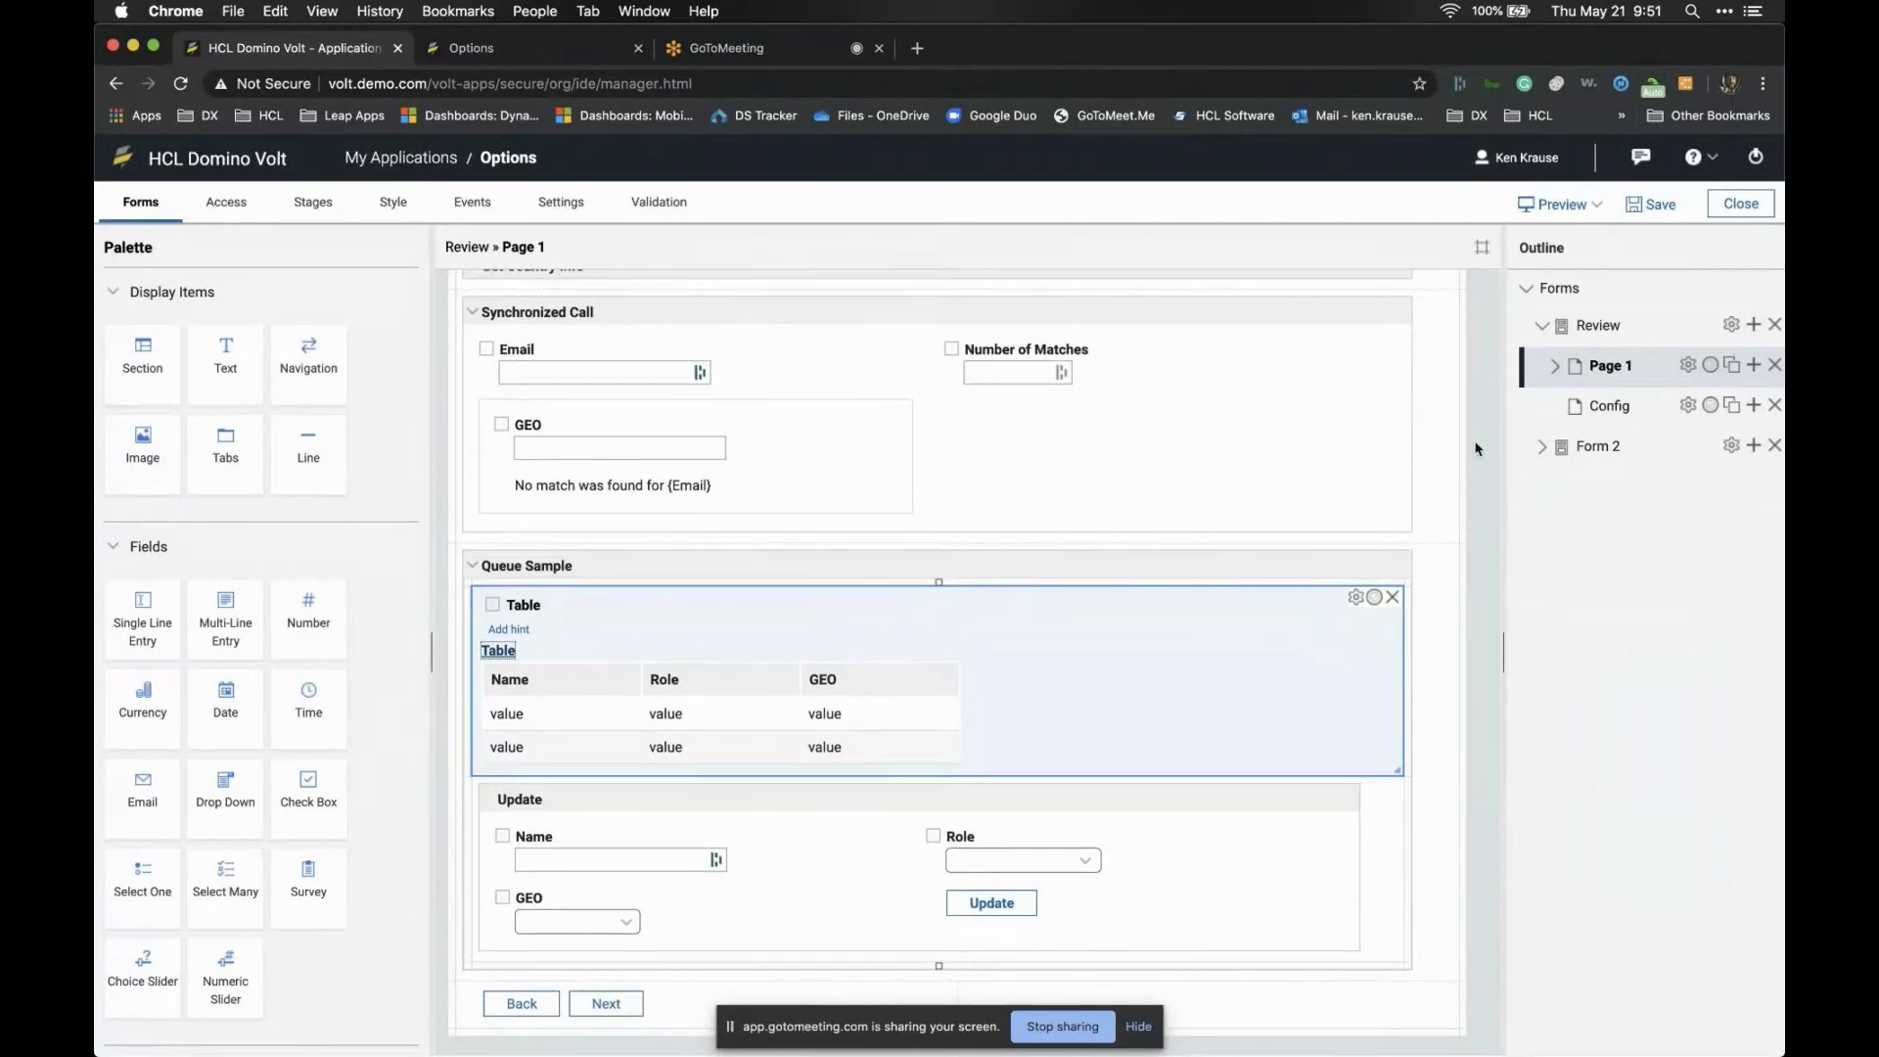
pyautogui.click(1608, 405)
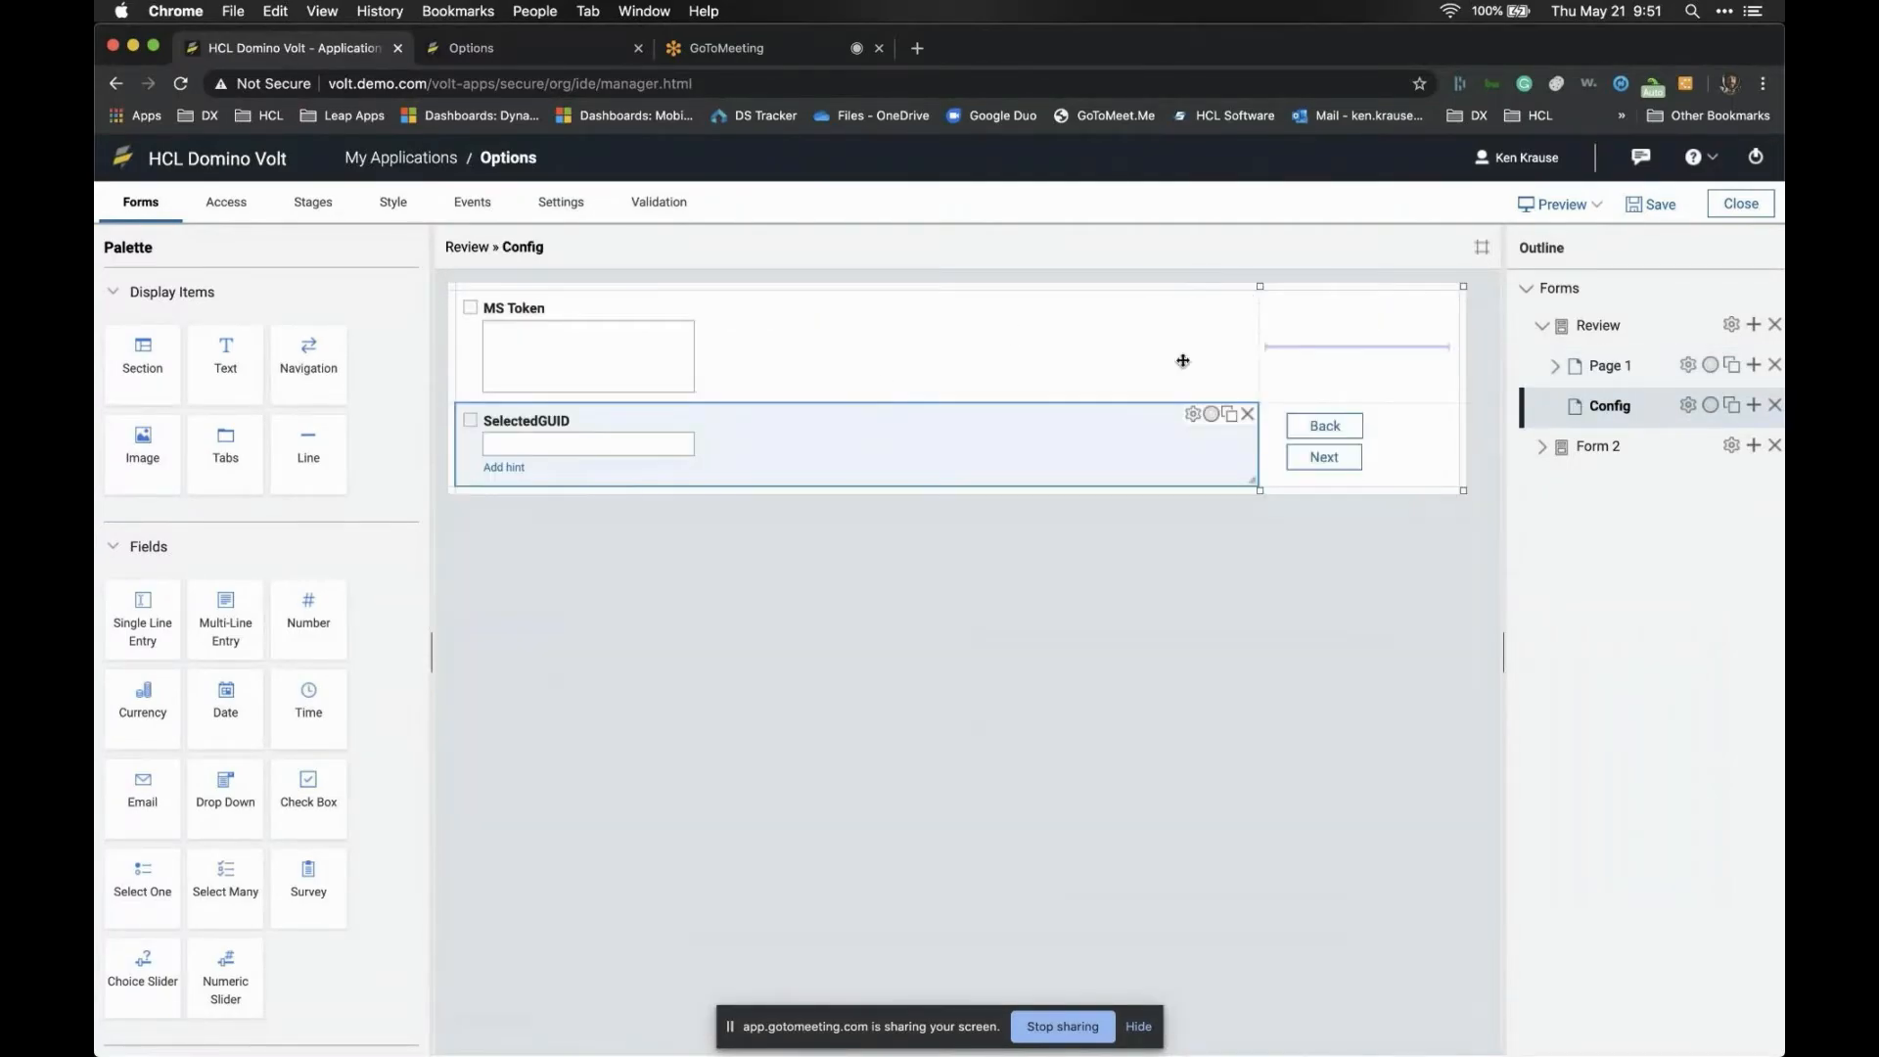
pyautogui.click(1538, 382)
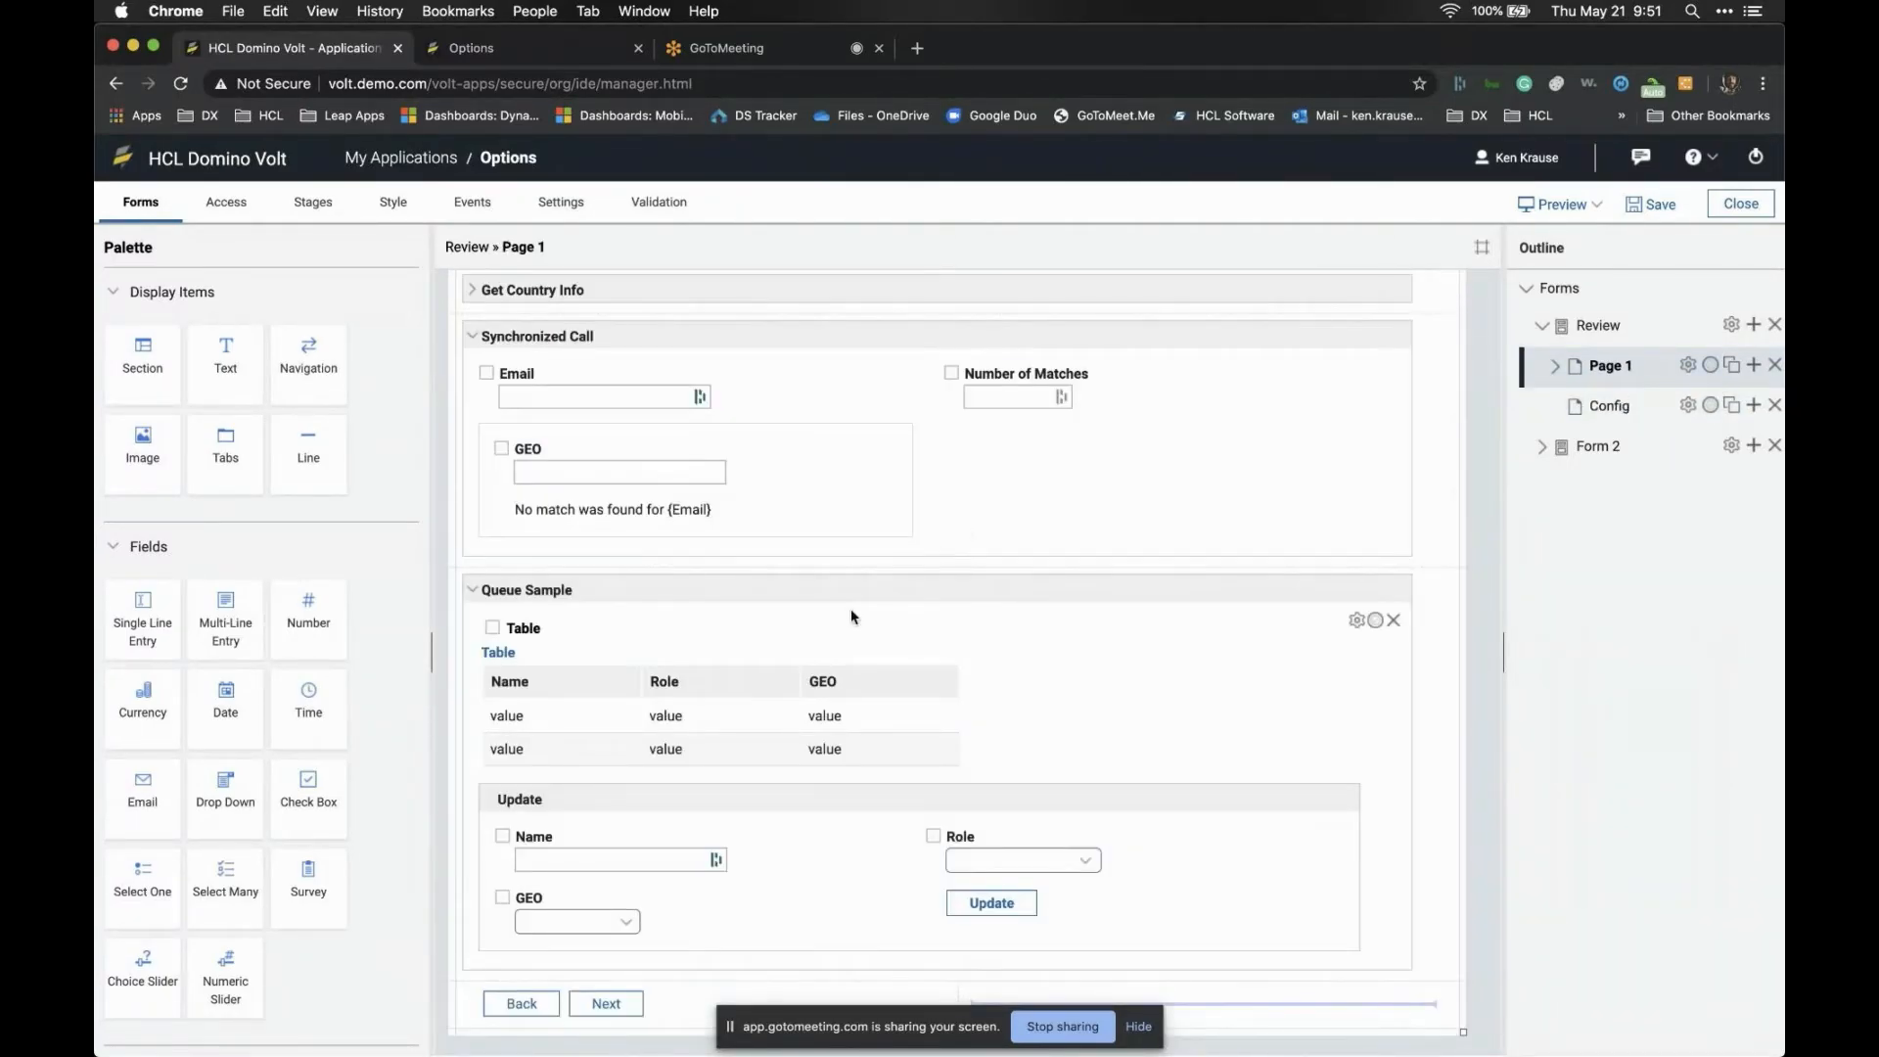
pyautogui.click(775, 839)
pyautogui.click(1116, 882)
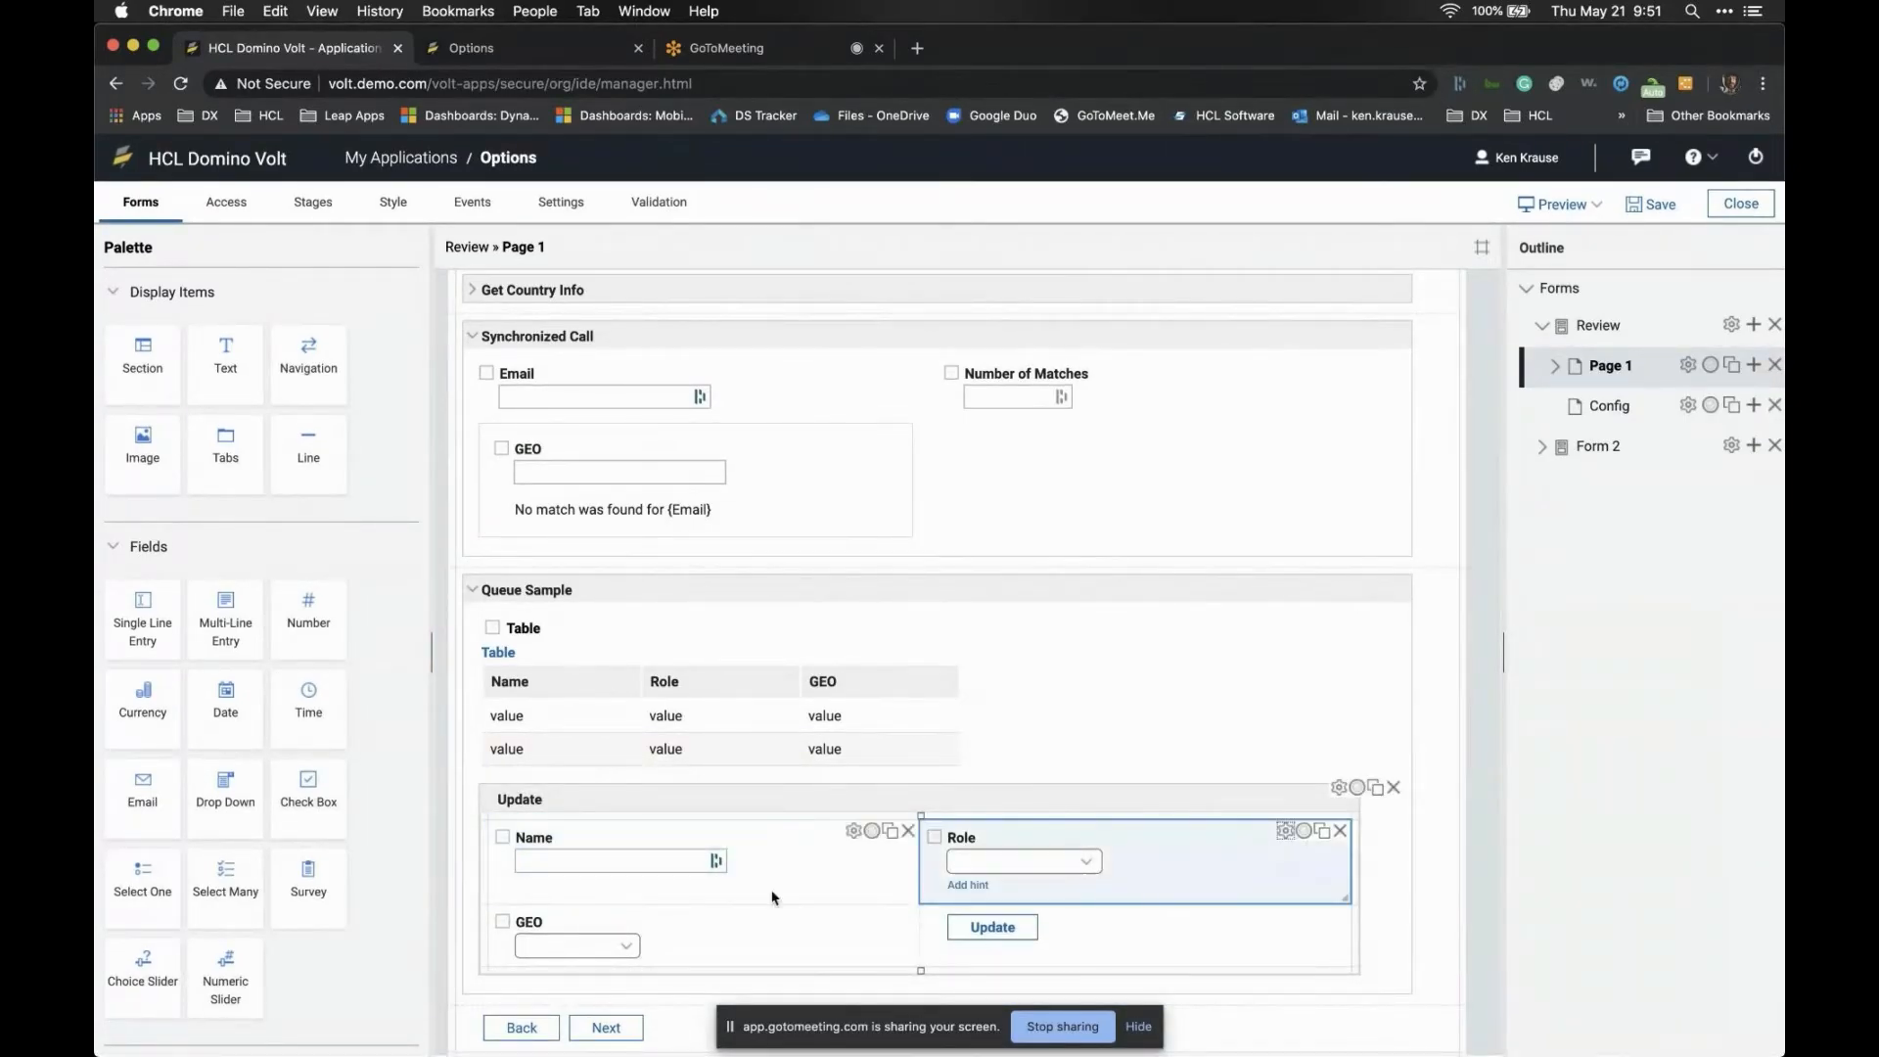
pyautogui.scroll(-1, 782, 910)
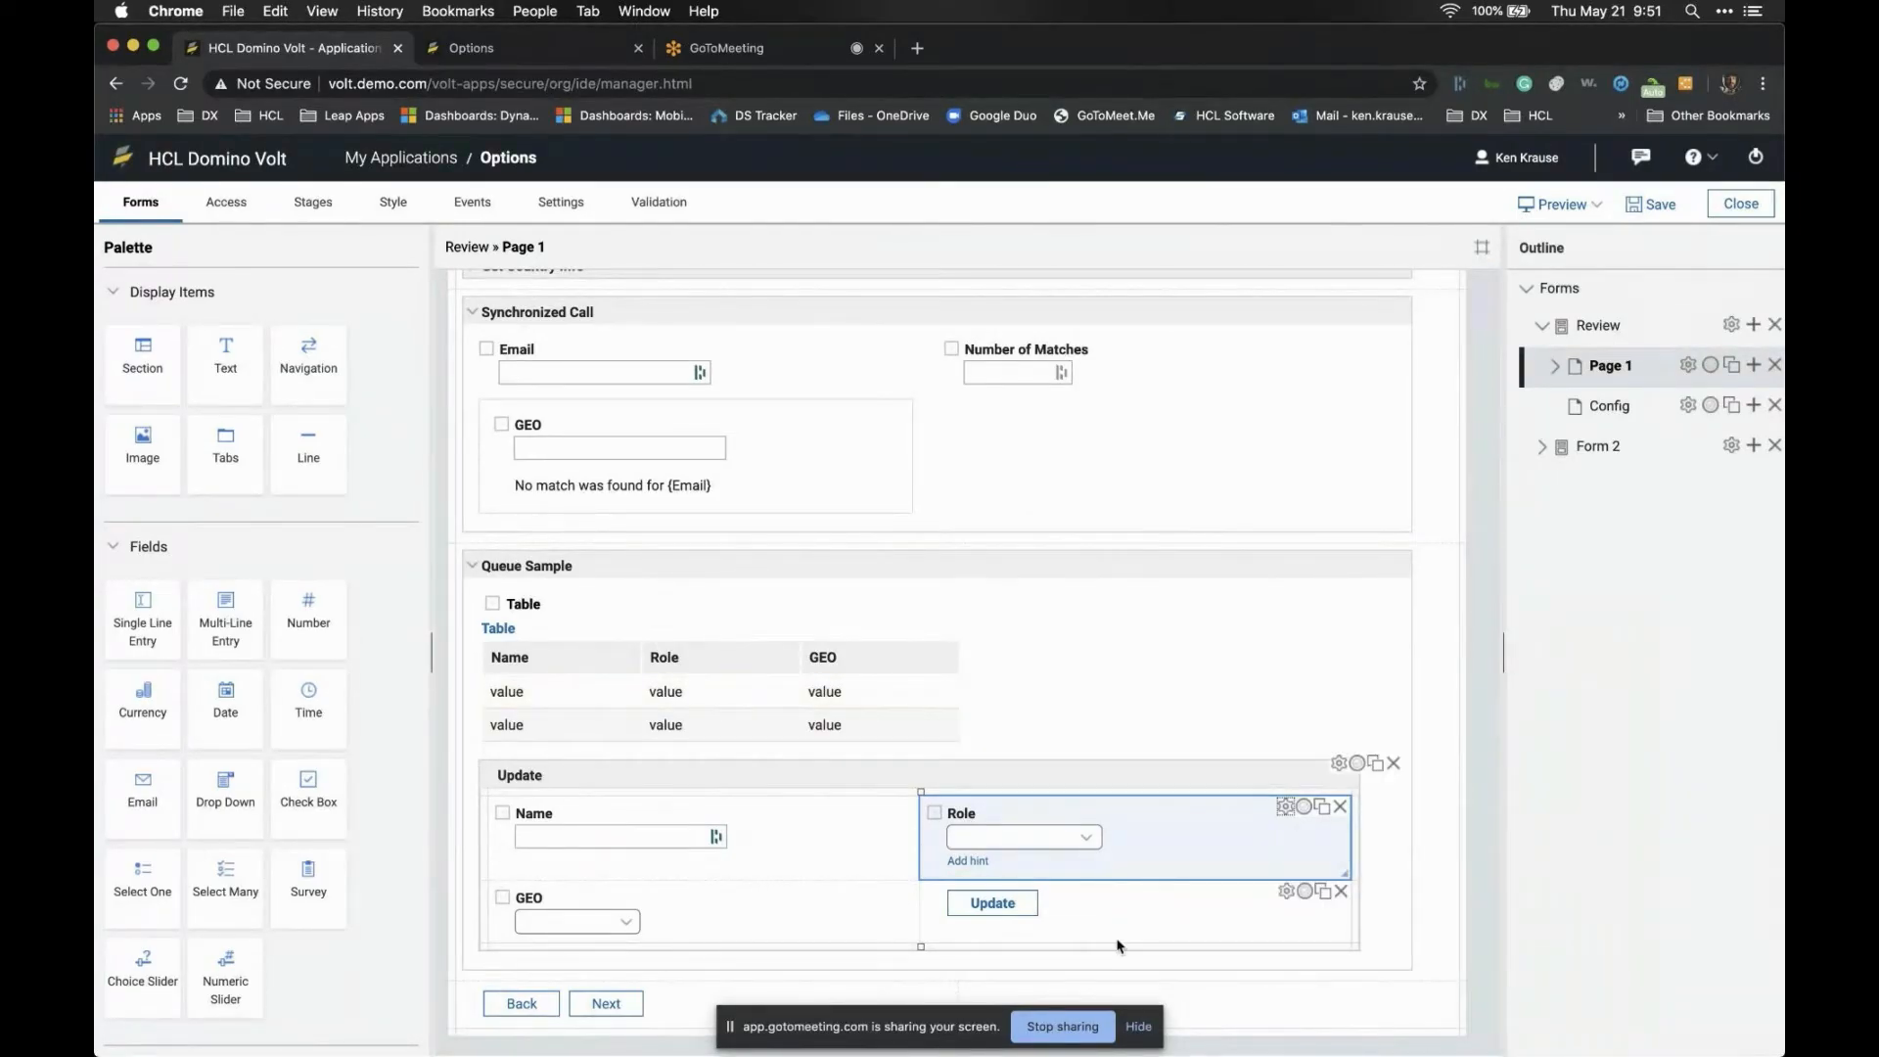
# Inspect the Update button's client-side events and its setting for calling a service when clicked
pyautogui.click(1101, 909)
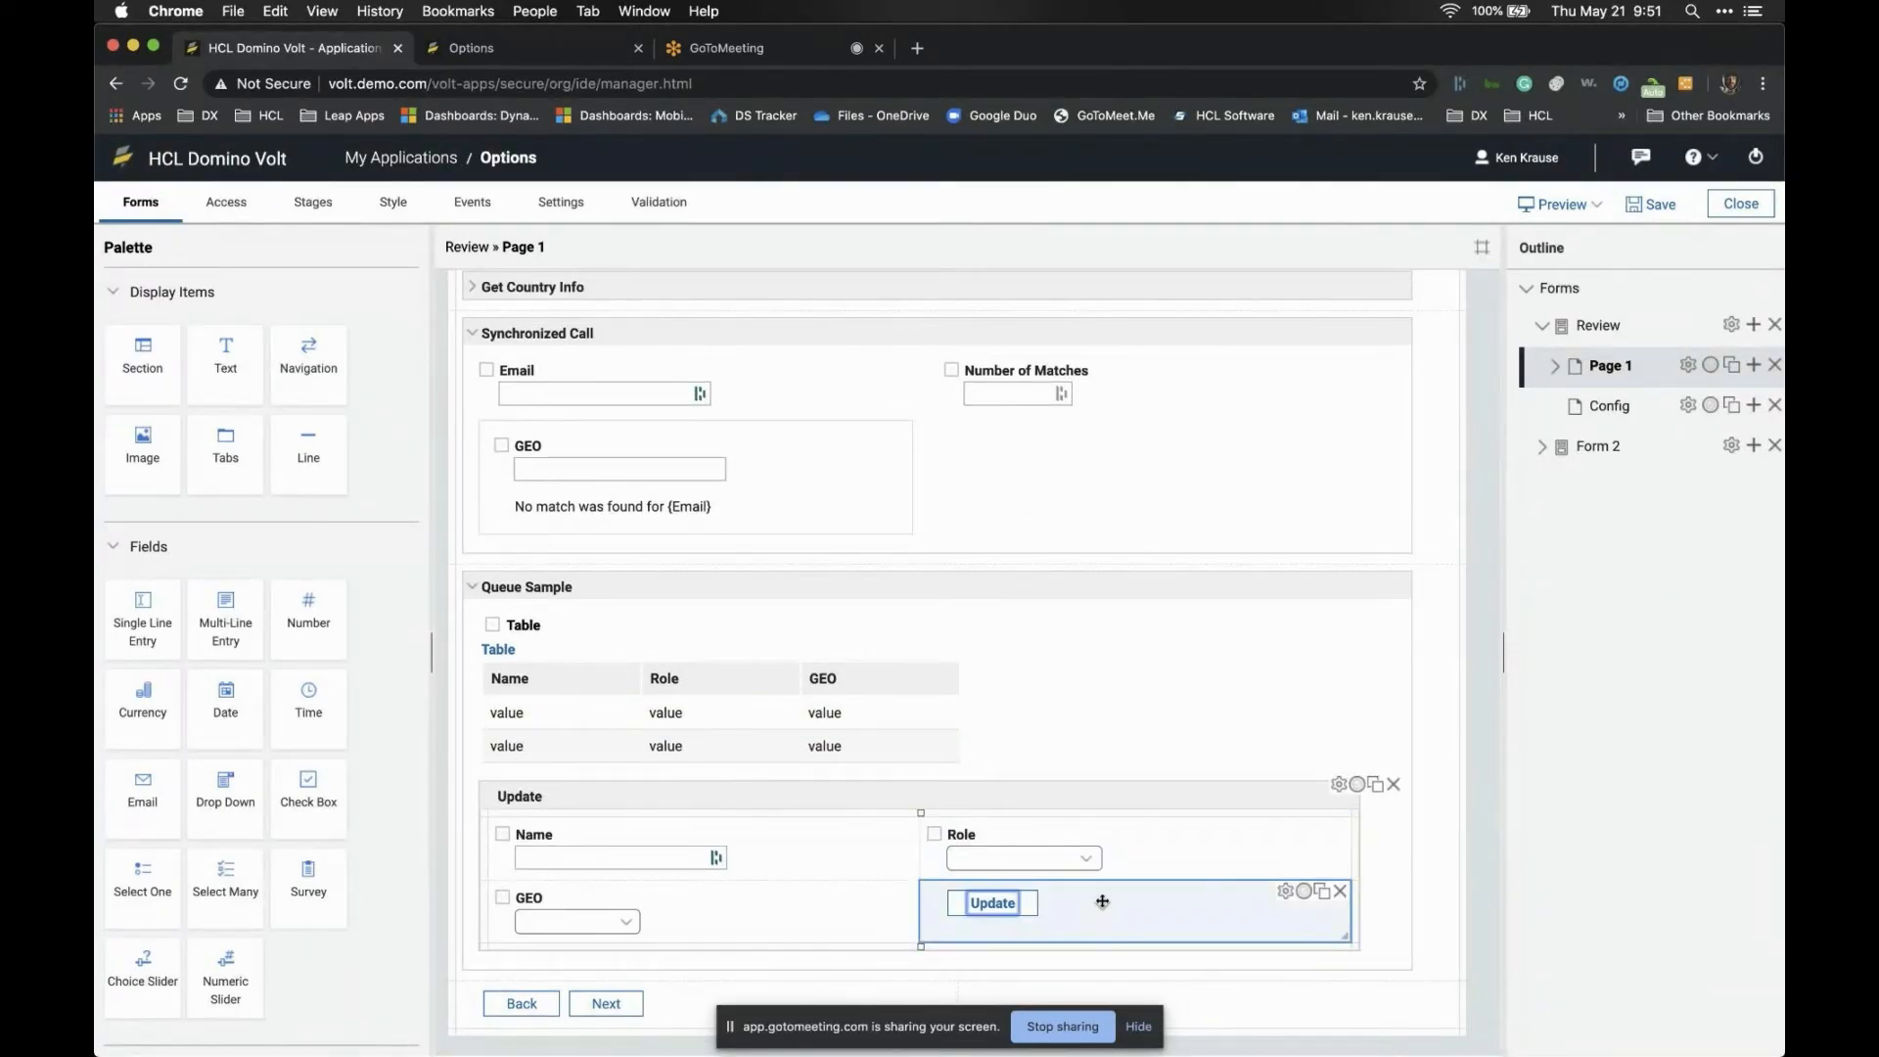
pyautogui.doubleClick(1100, 910)
pyautogui.click(770, 371)
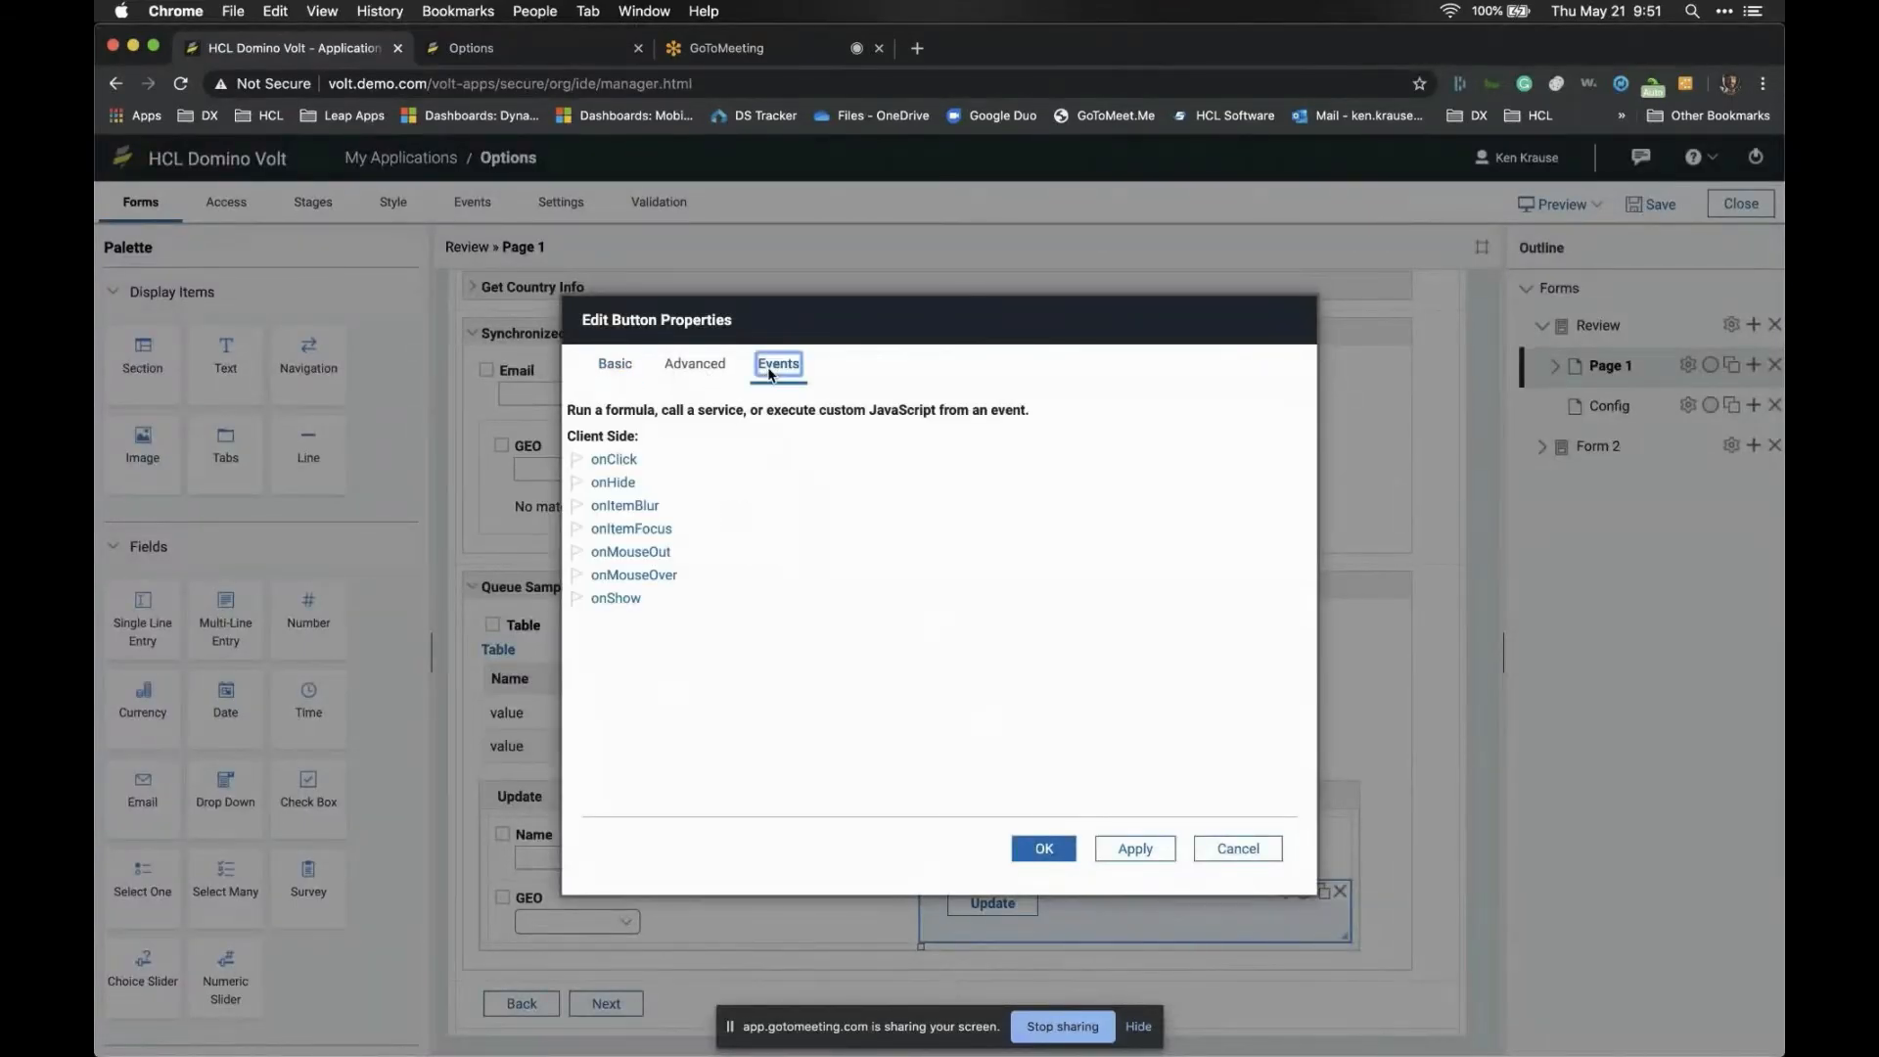
pyautogui.click(720, 368)
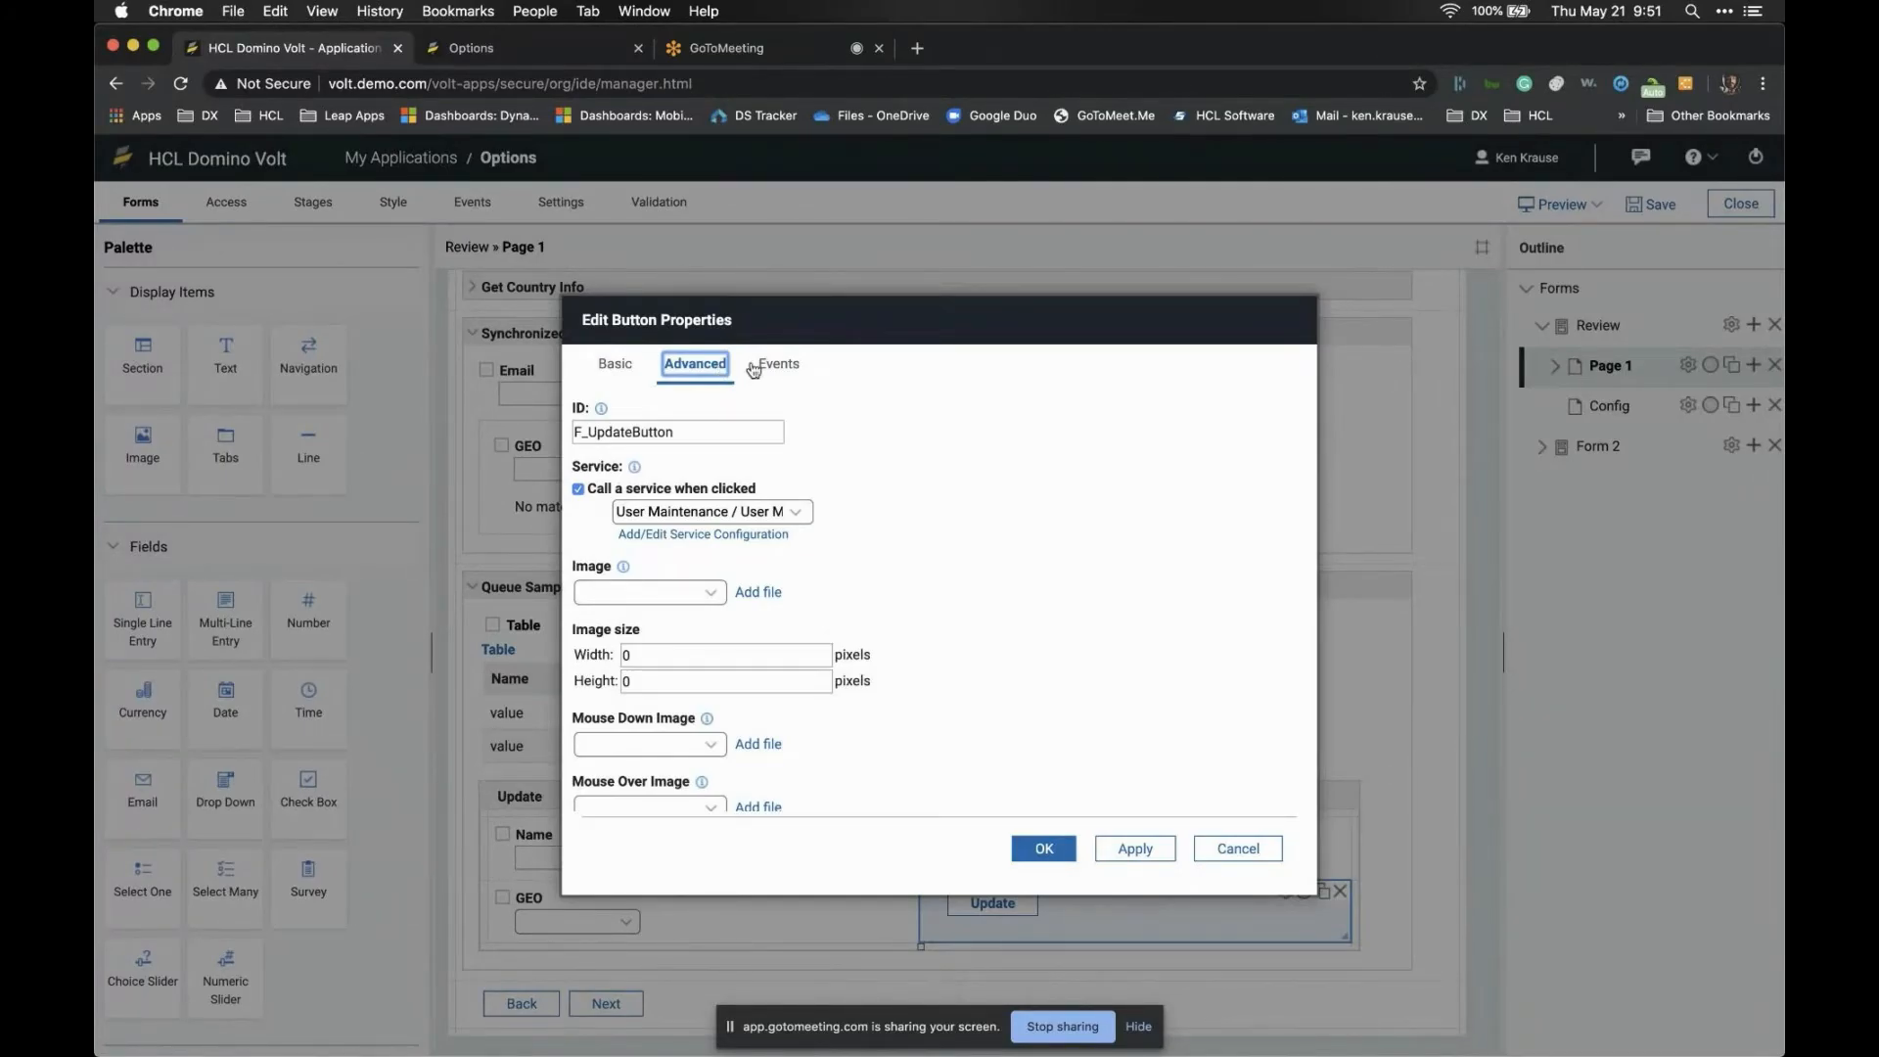
pyautogui.click(780, 378)
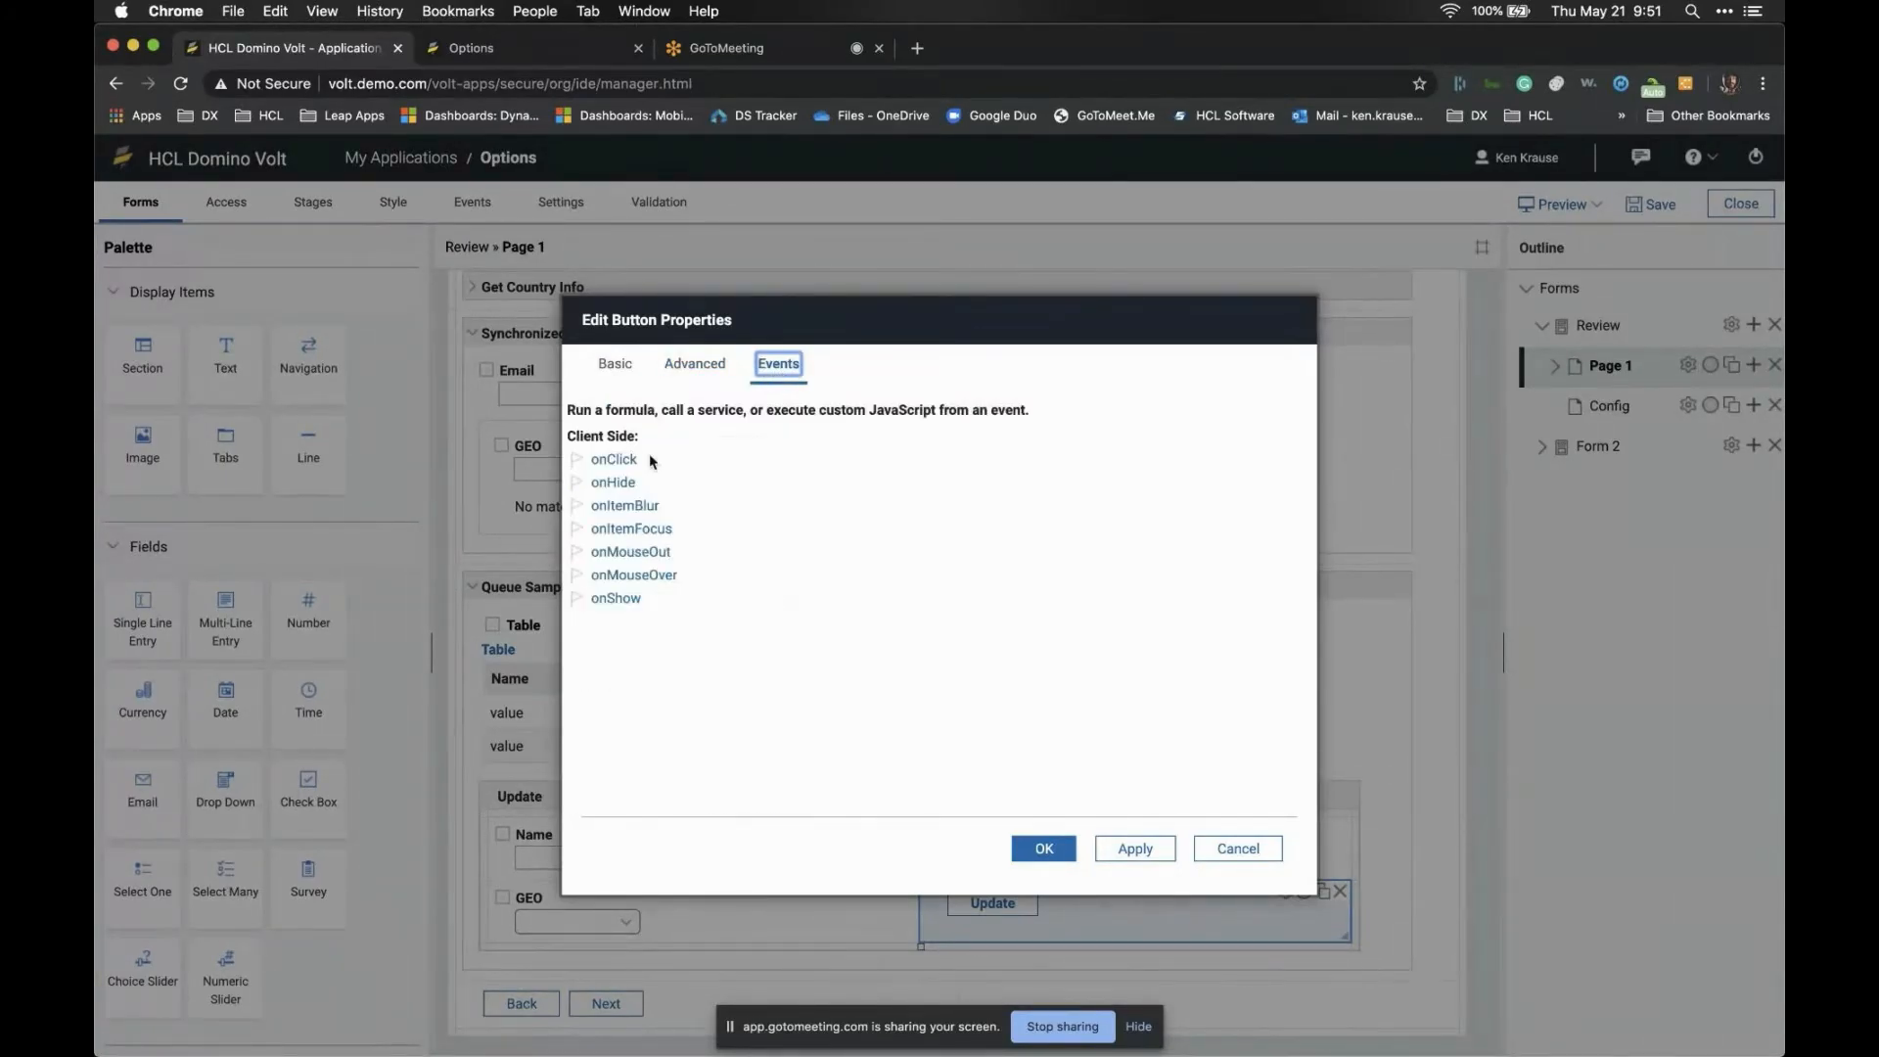
pyautogui.click(696, 366)
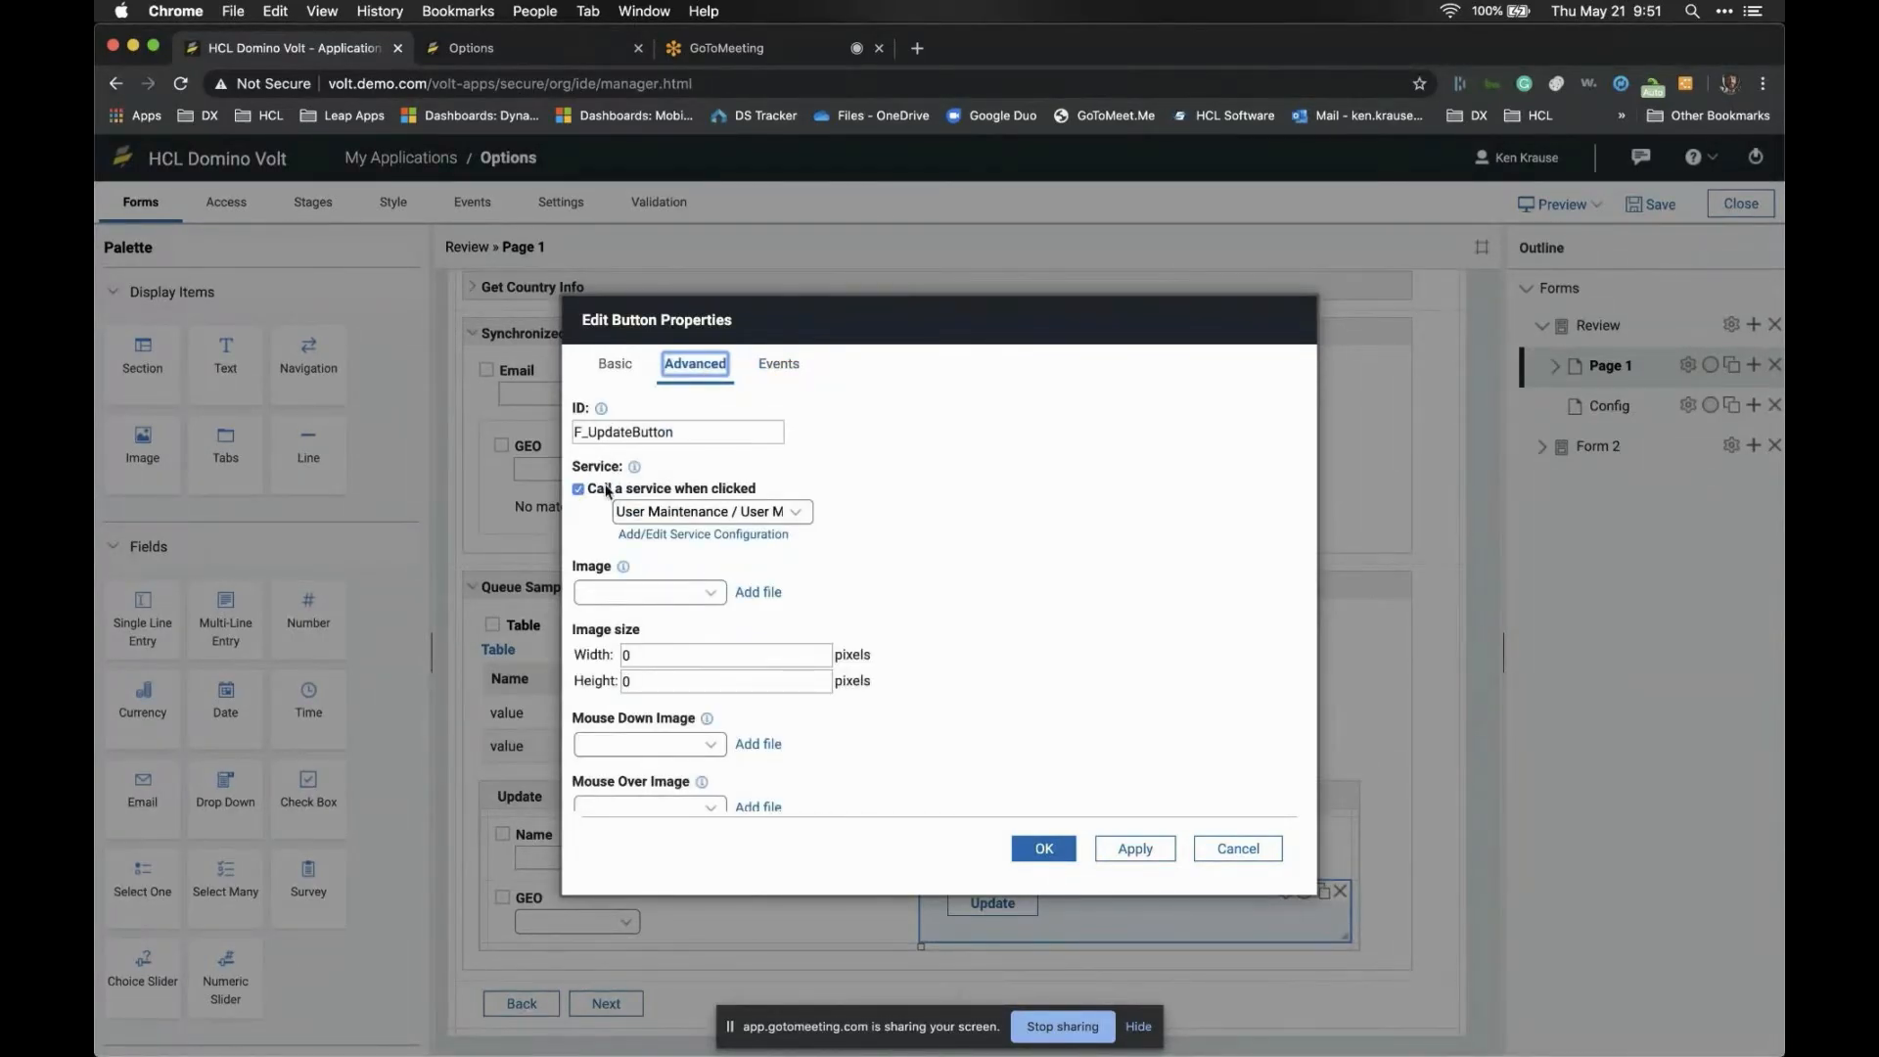
pyautogui.moveTo(638, 480)
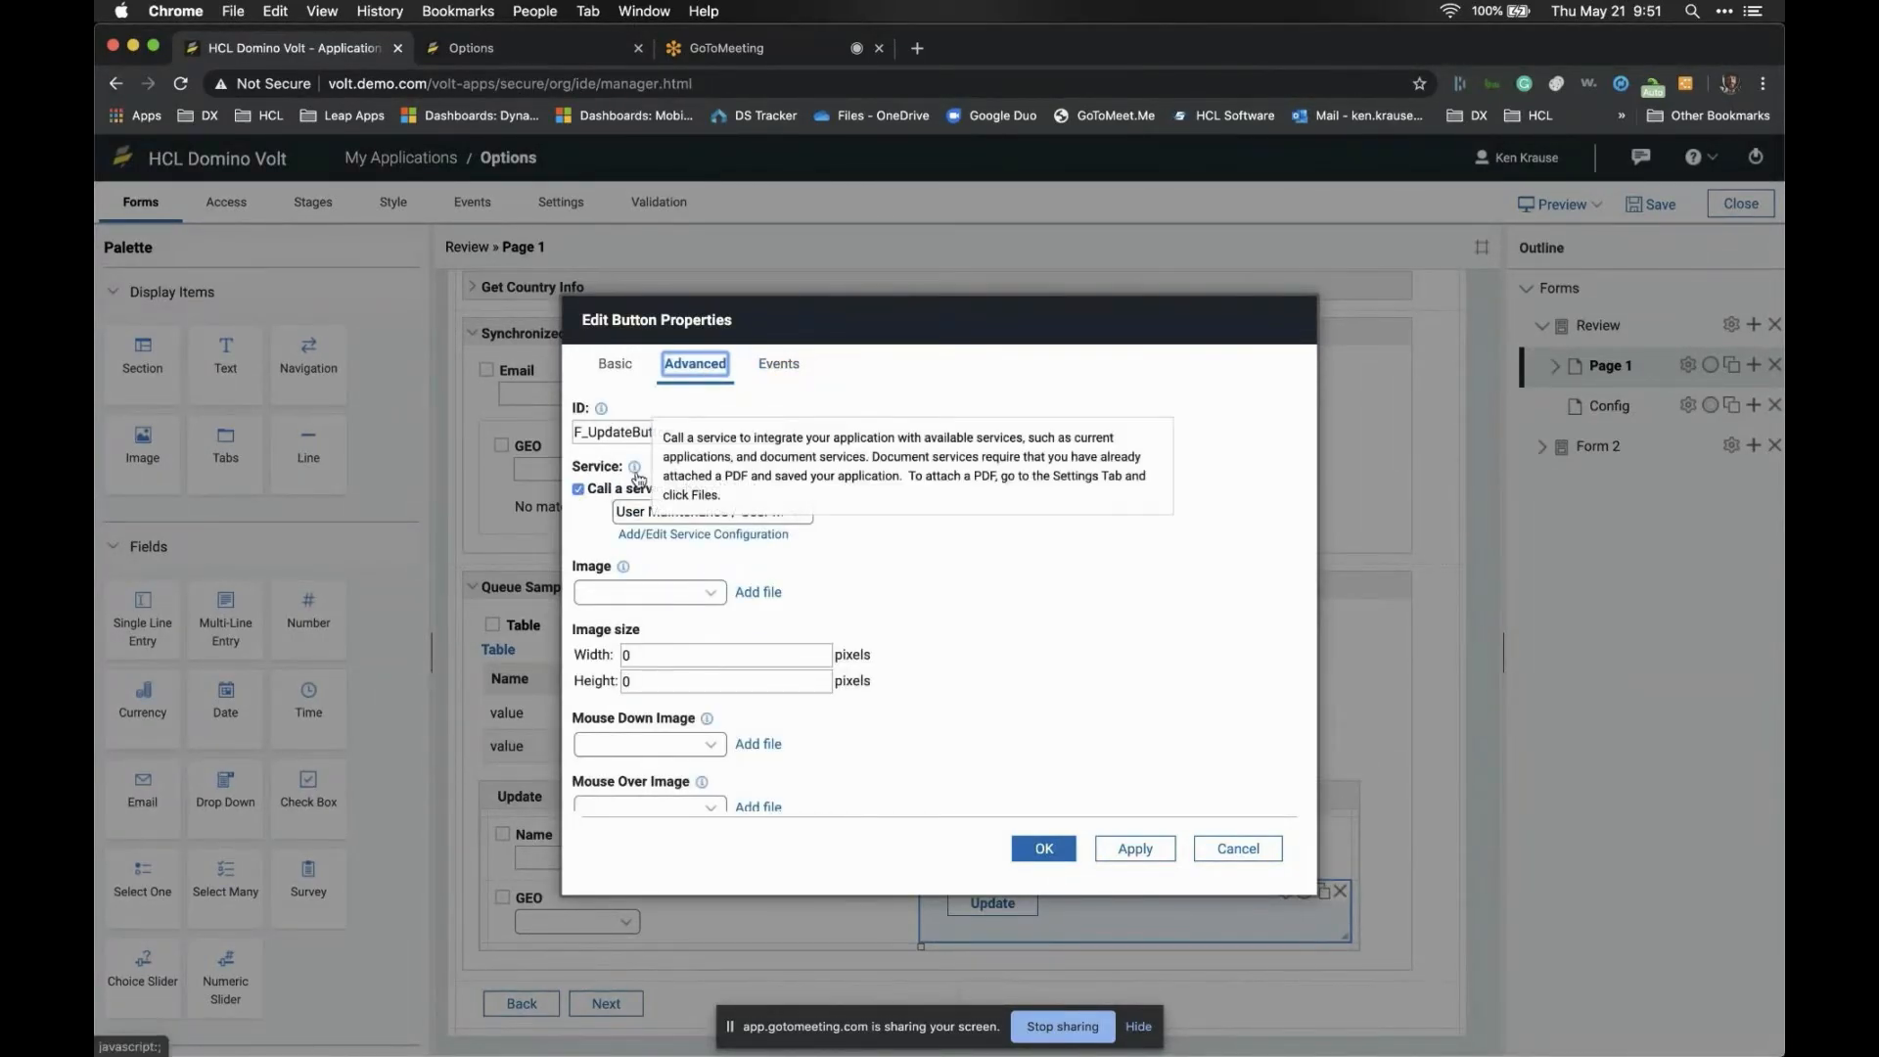
# Open the Update button's service configuration and review its target service, available input targets and assigned inputs
pyautogui.click(669, 534)
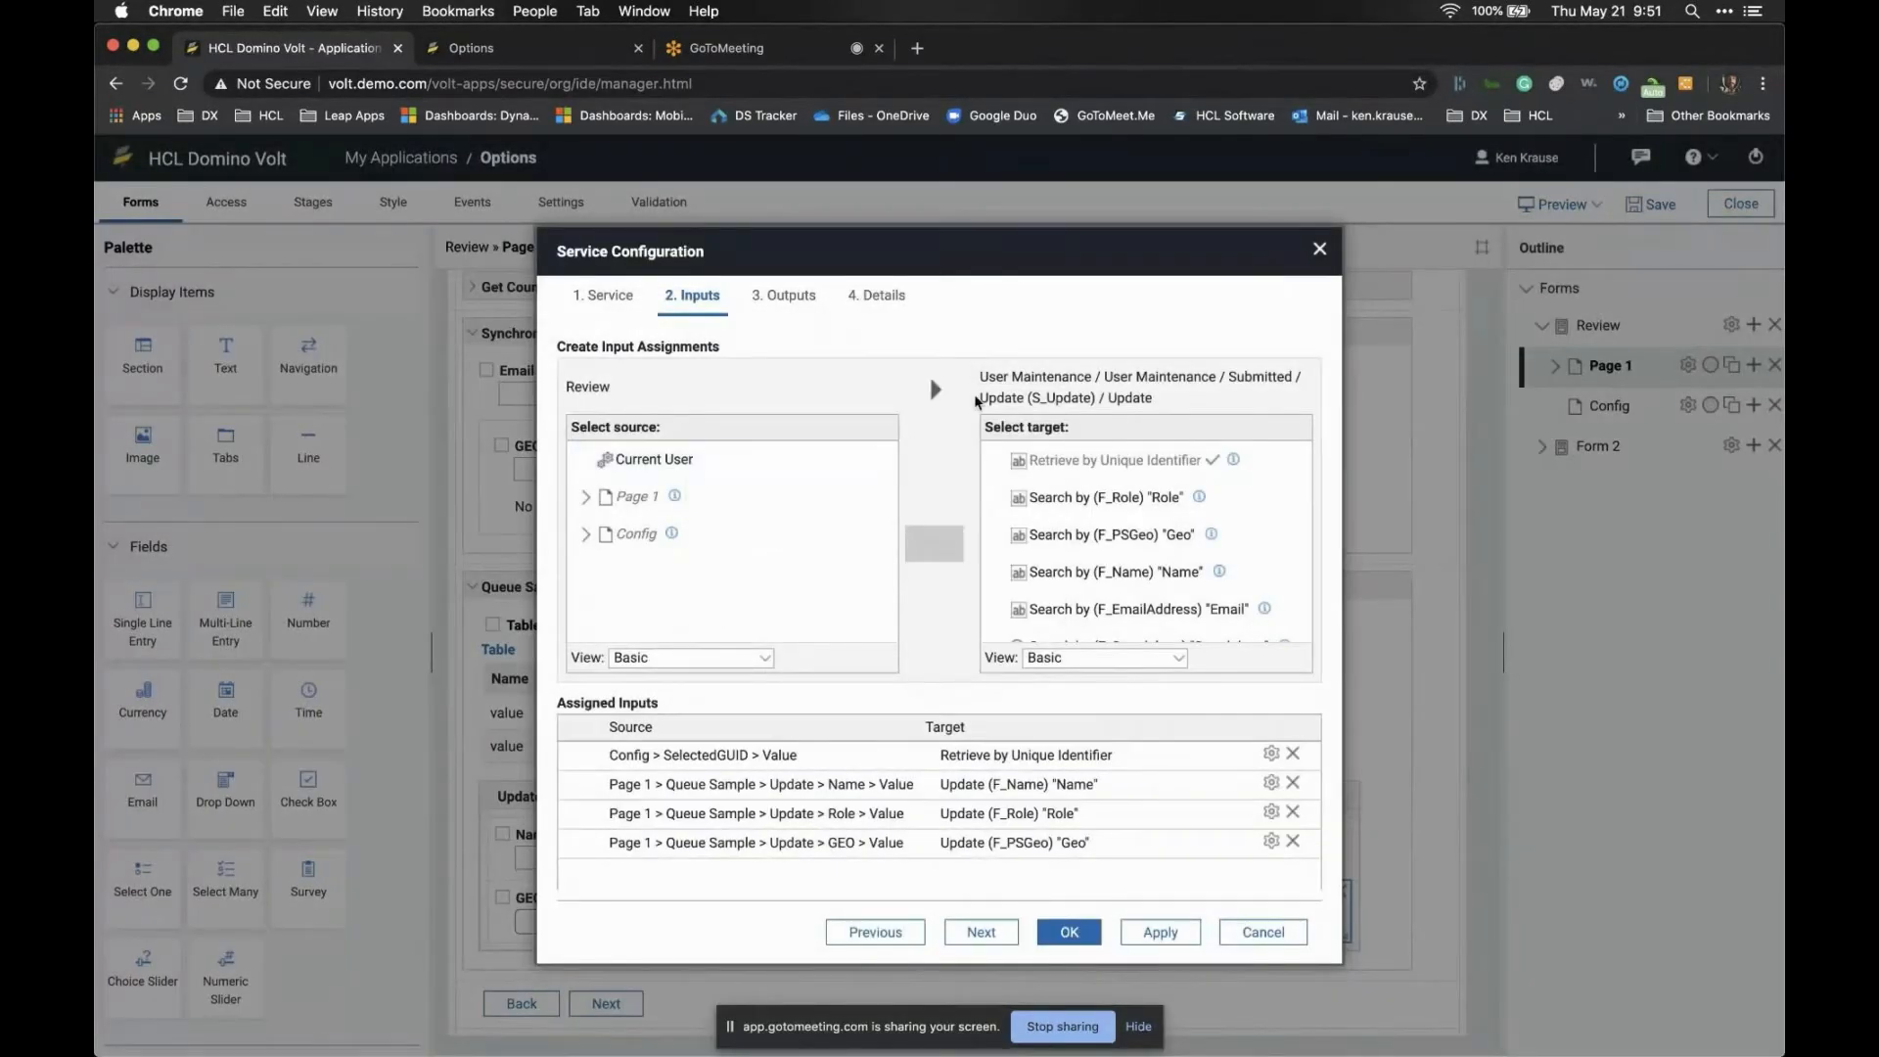
pyautogui.moveTo(980, 375); pyautogui.dragTo(1128, 413)
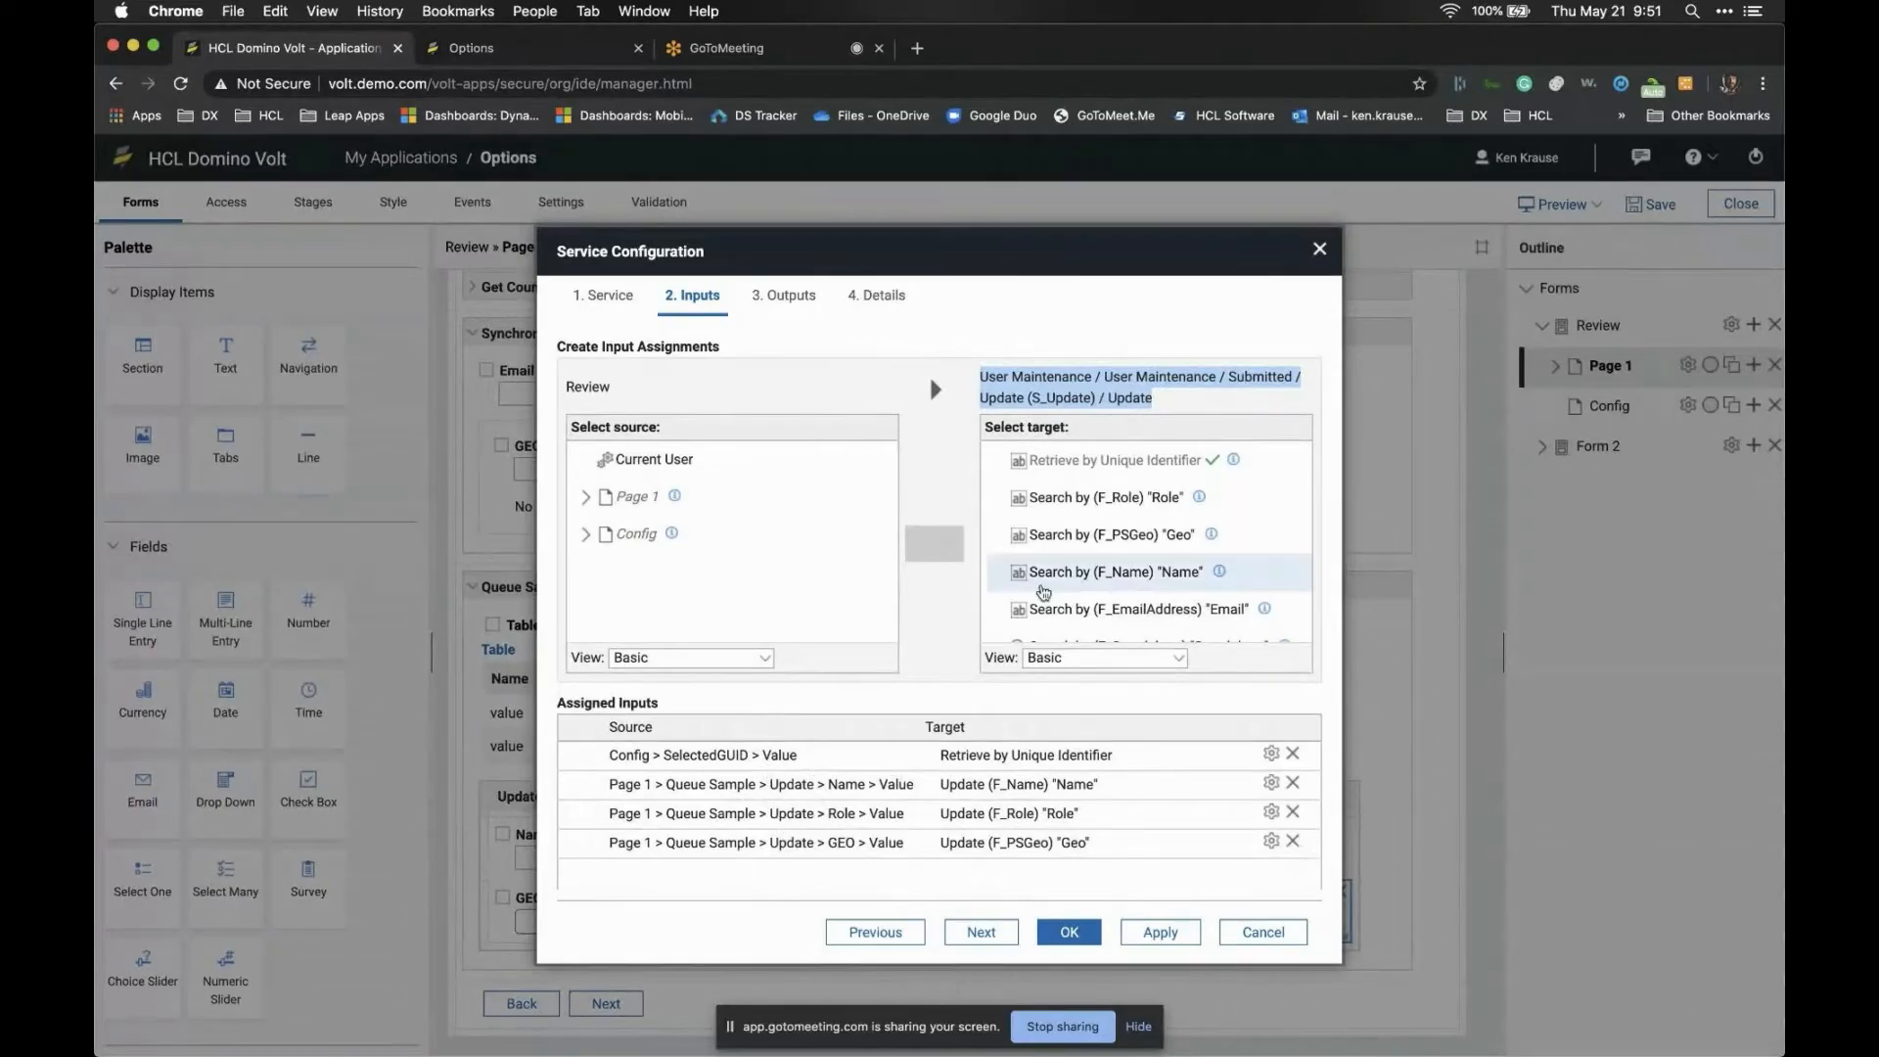
pyautogui.scroll(-1, 1091, 536)
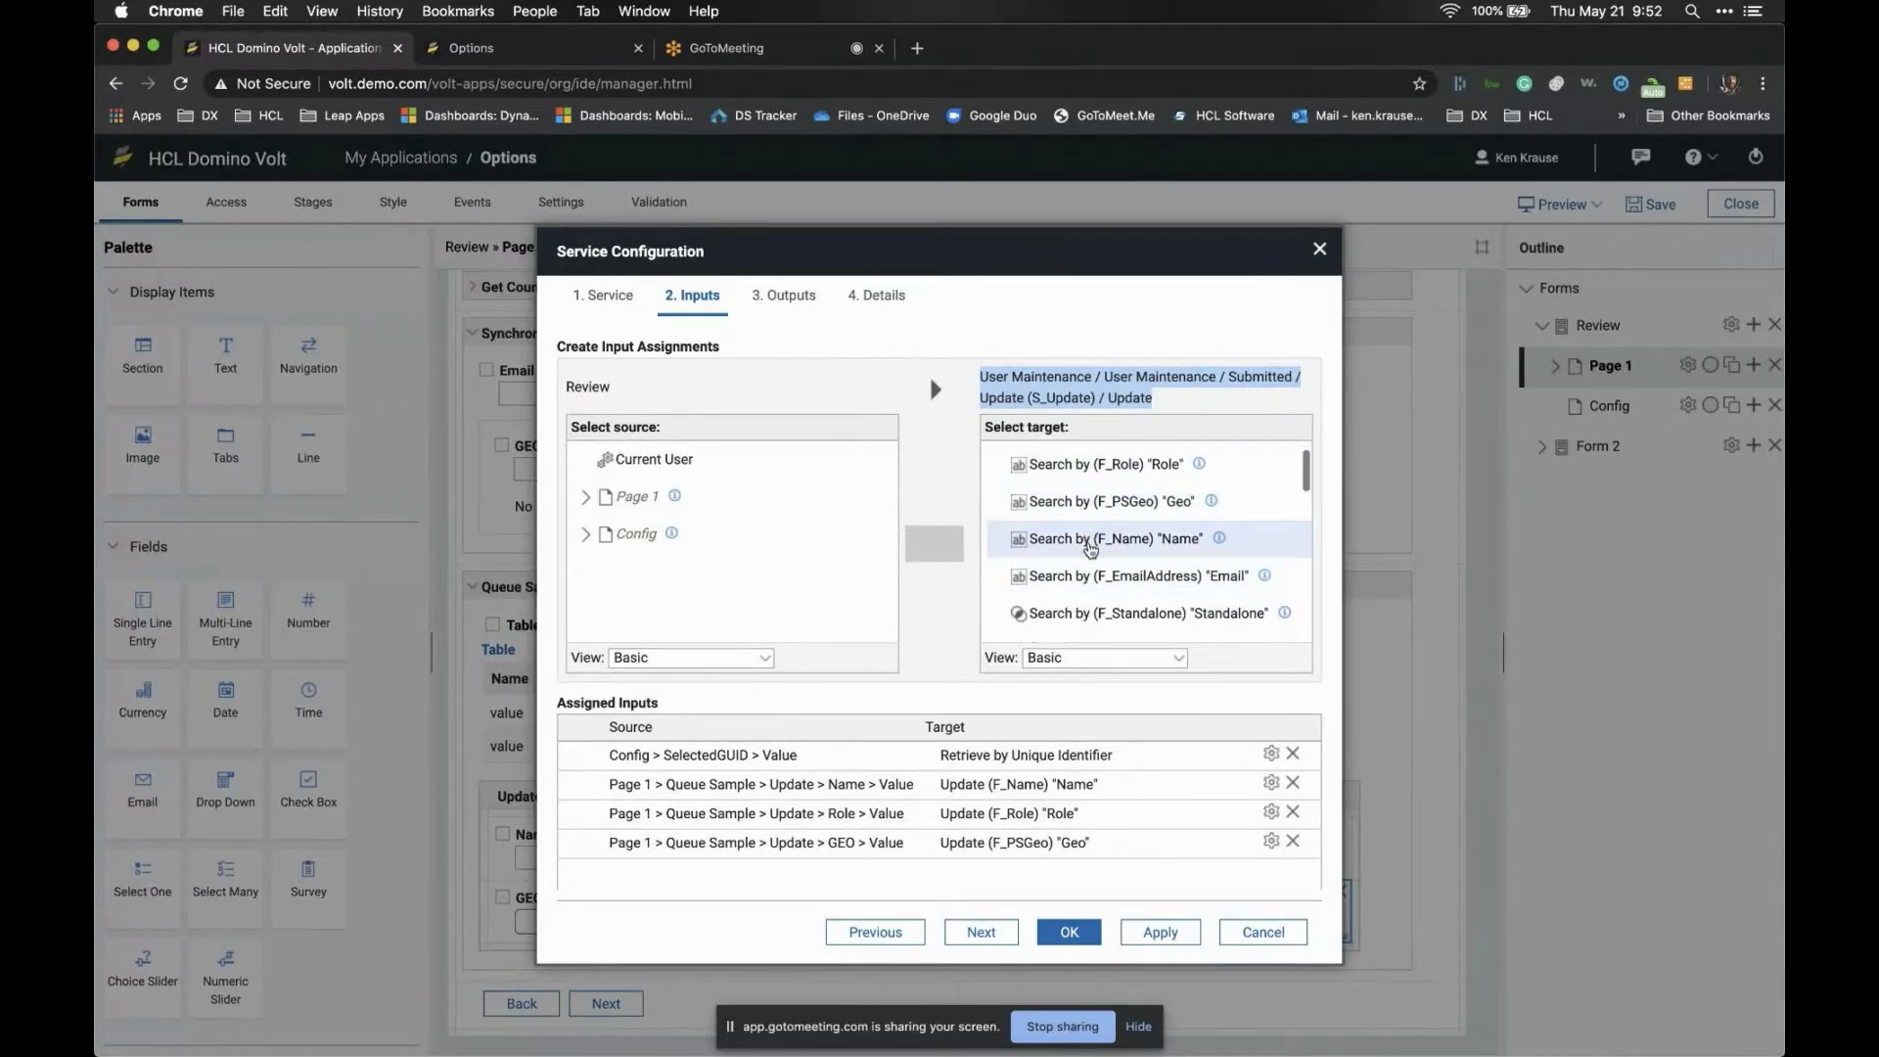
pyautogui.scroll(-5, 1091, 549)
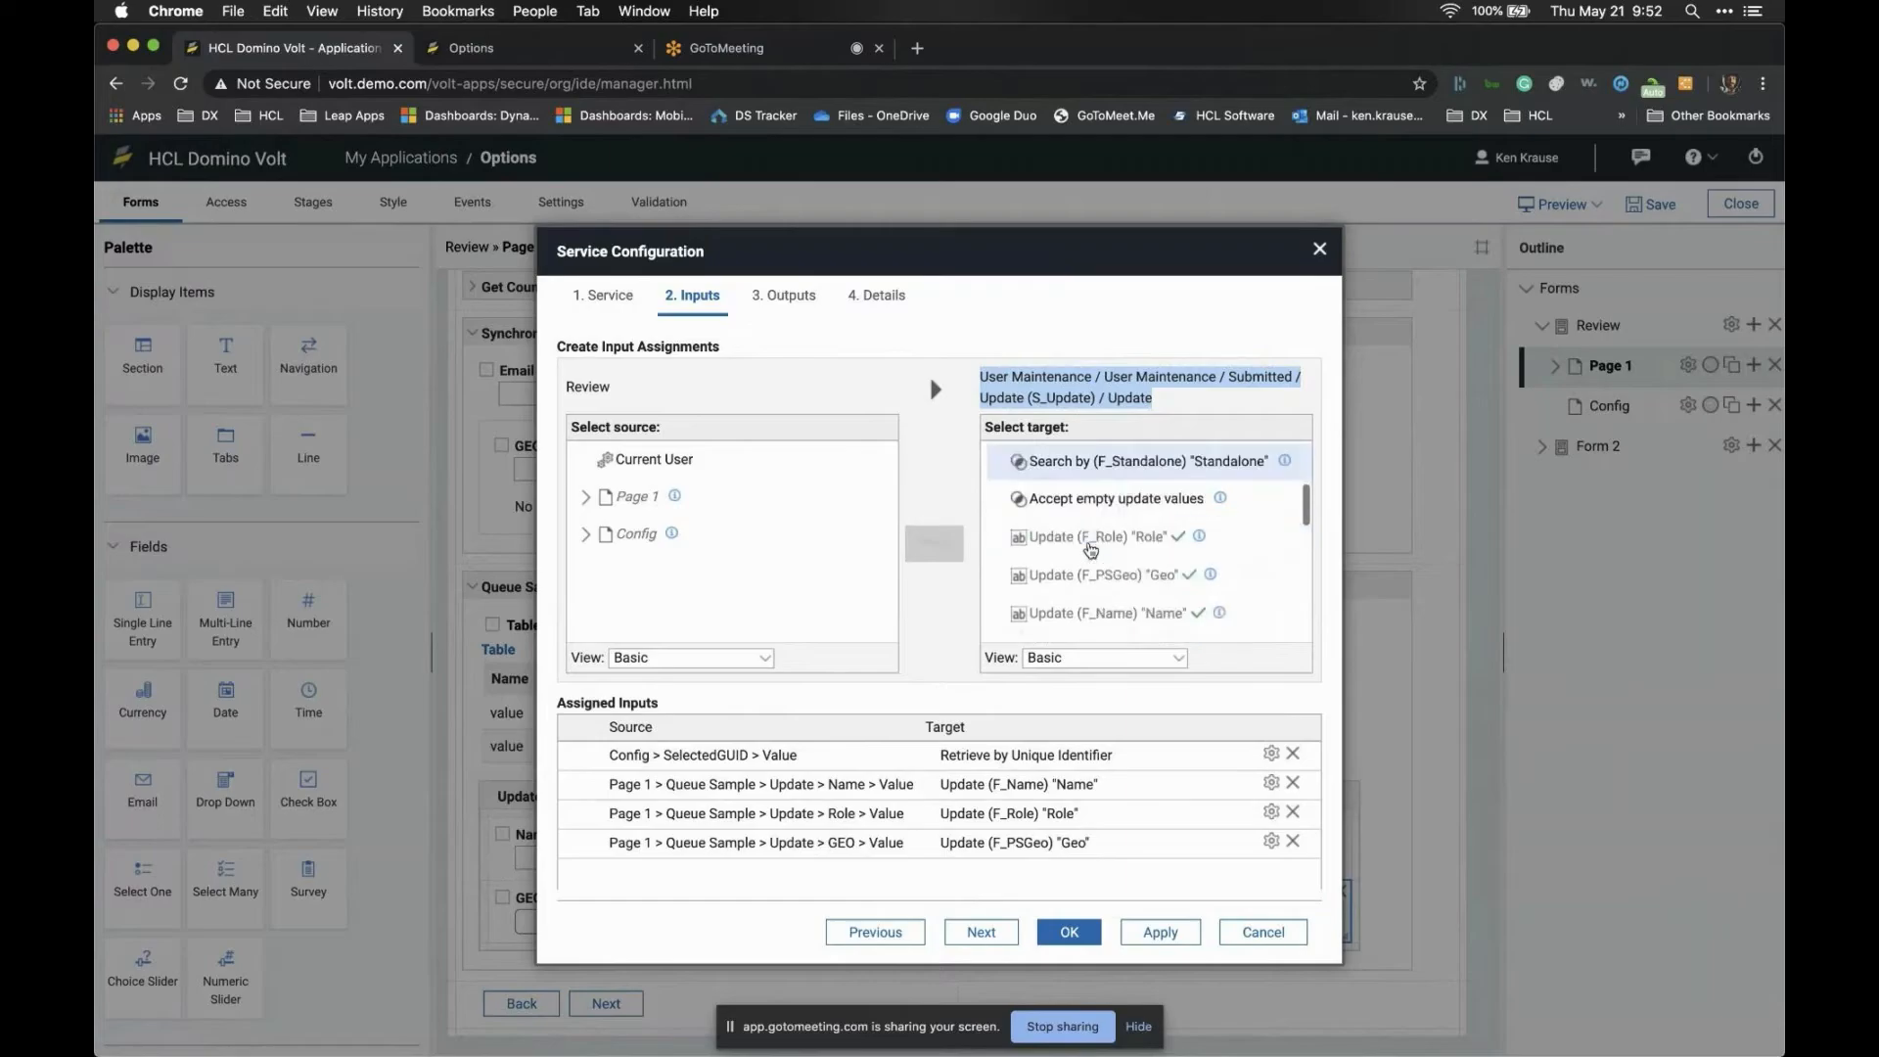
pyautogui.scroll(-3, 1091, 549)
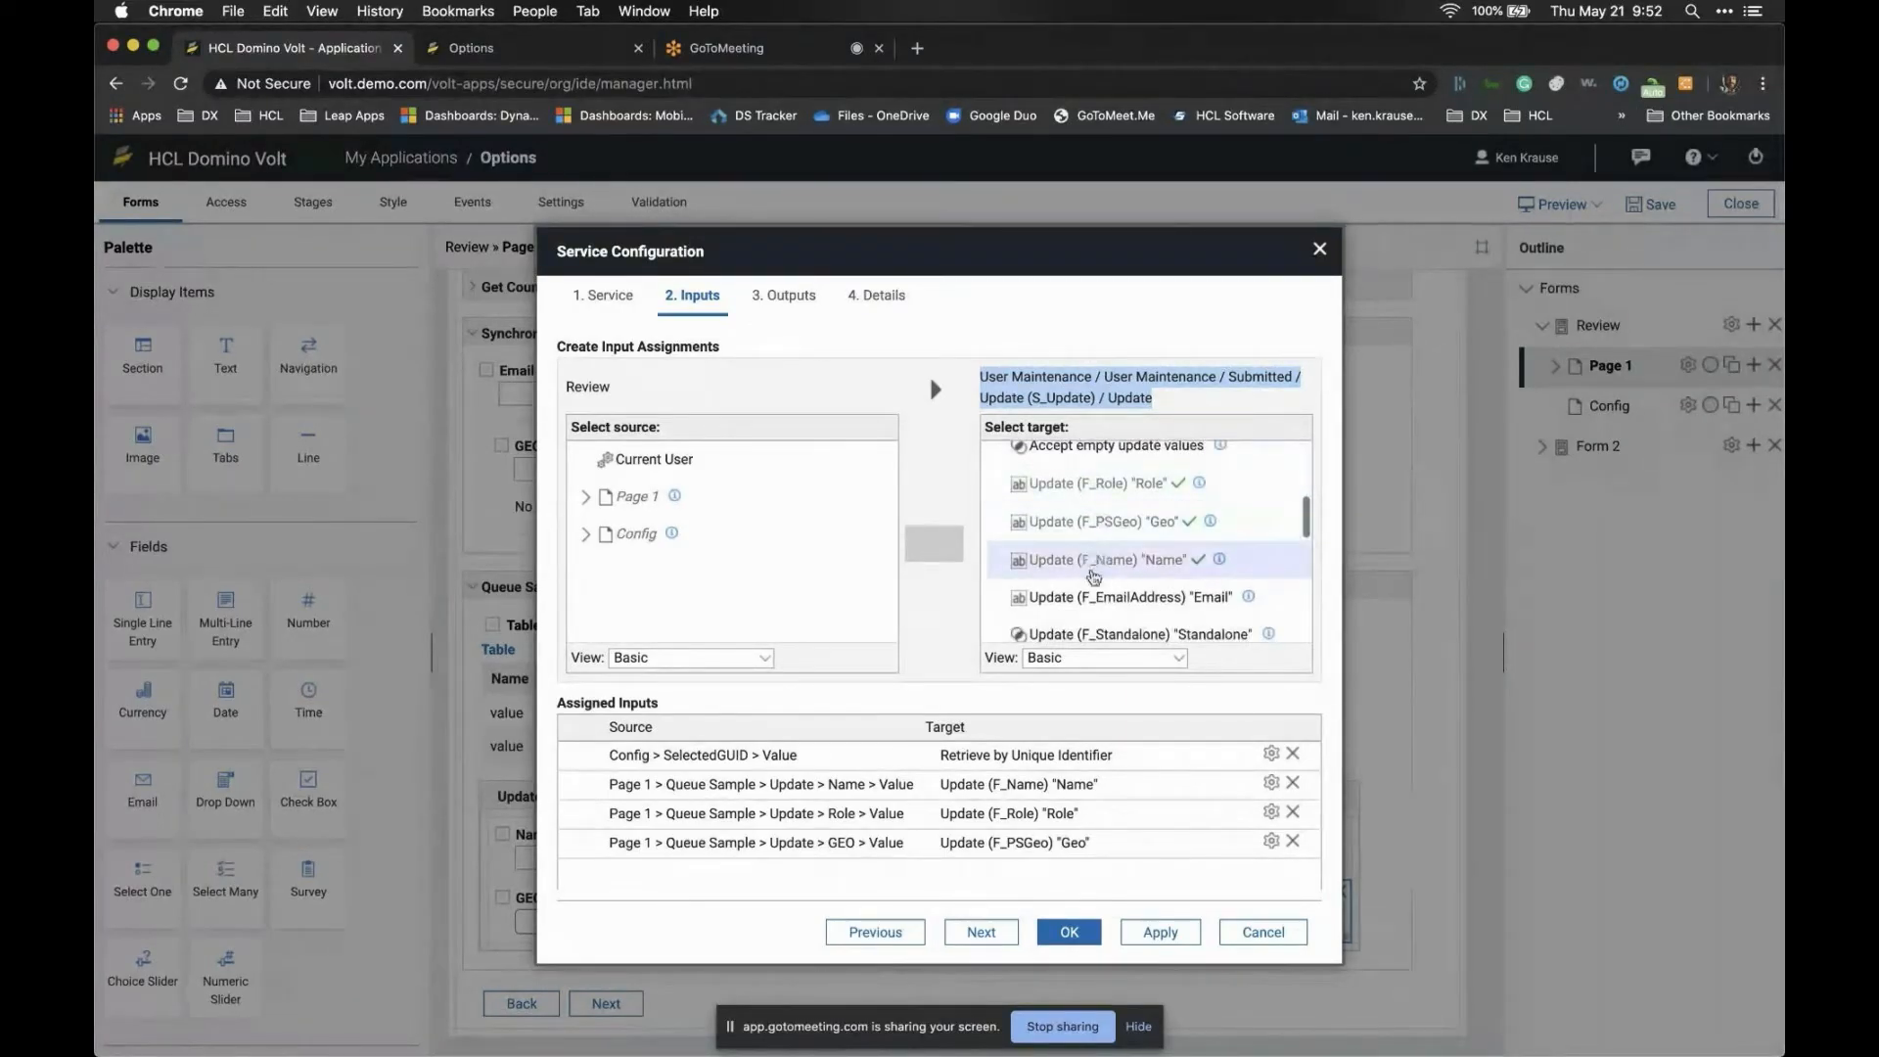
pyautogui.scroll(-3, 1094, 581)
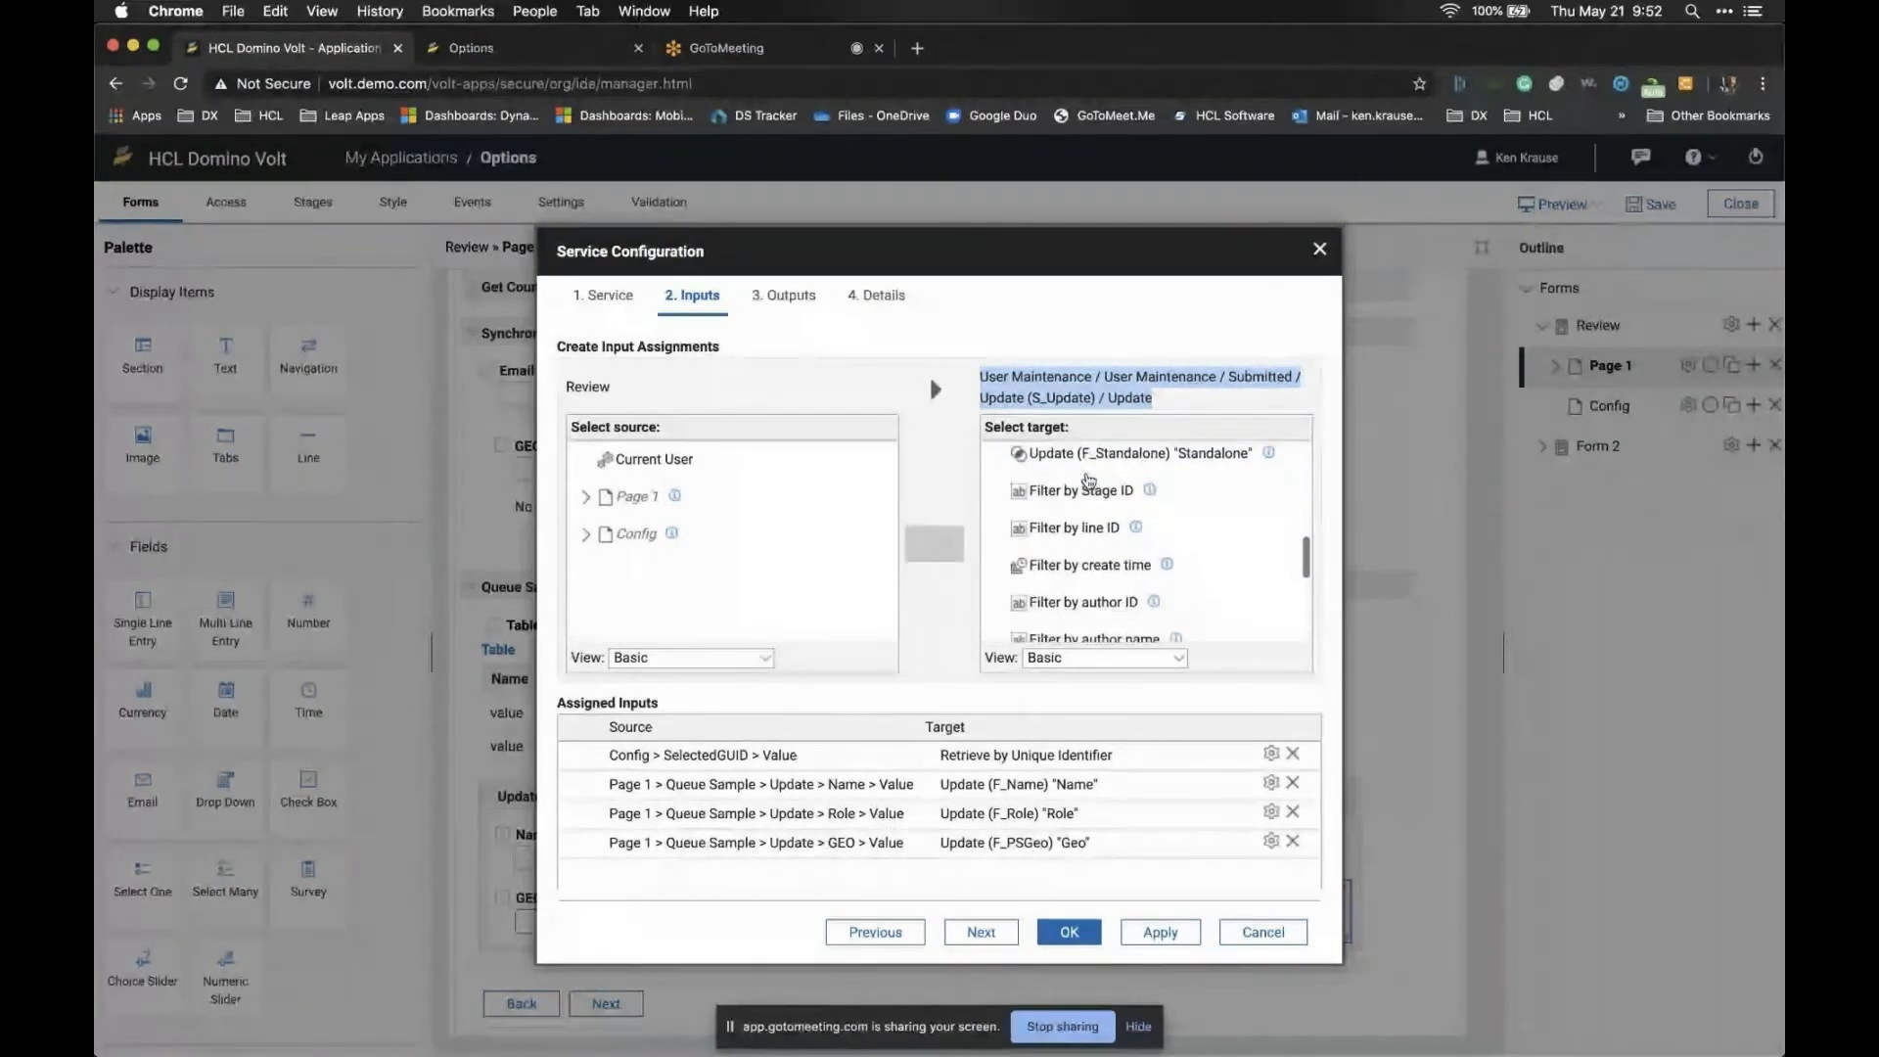
pyautogui.scroll(2, 1089, 479)
pyautogui.scroll(3, 1089, 479)
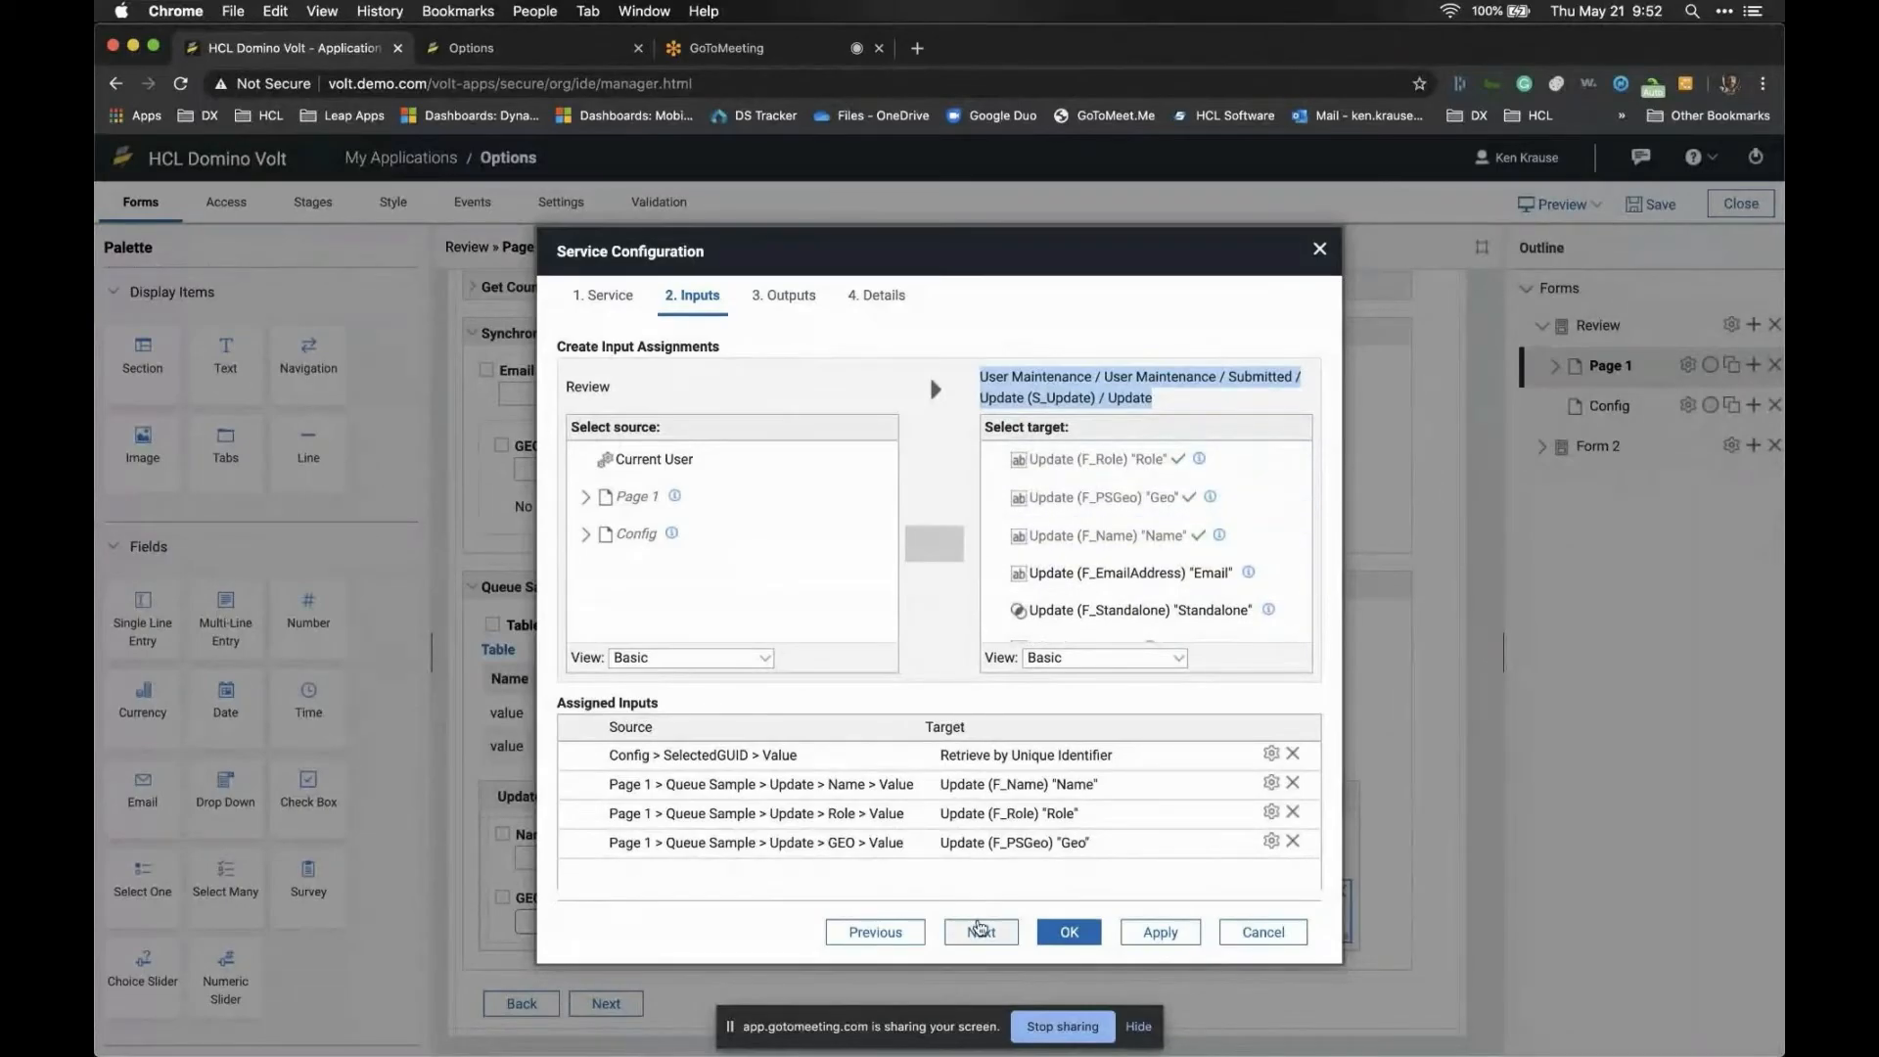
# Check the Update service's output assignments and accept the service configuration and button properties
pyautogui.click(980, 931)
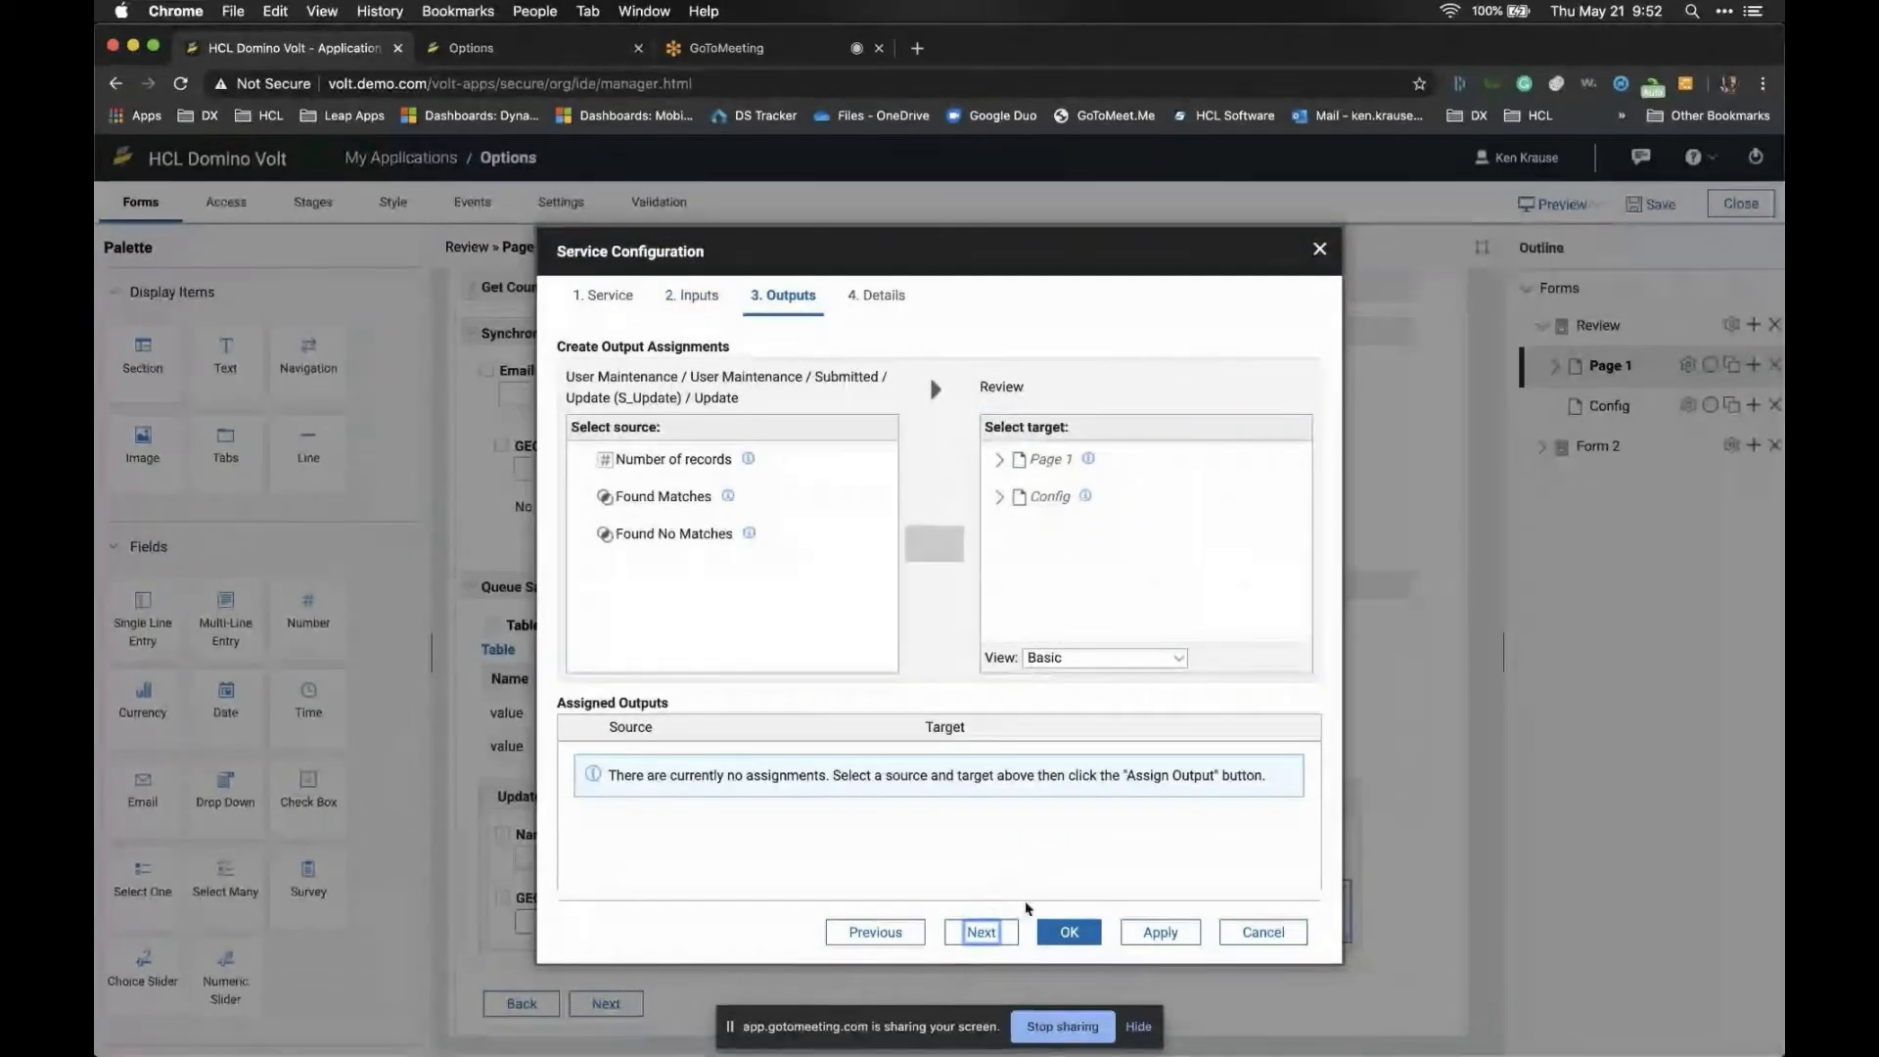
pyautogui.click(1061, 930)
pyautogui.click(1050, 852)
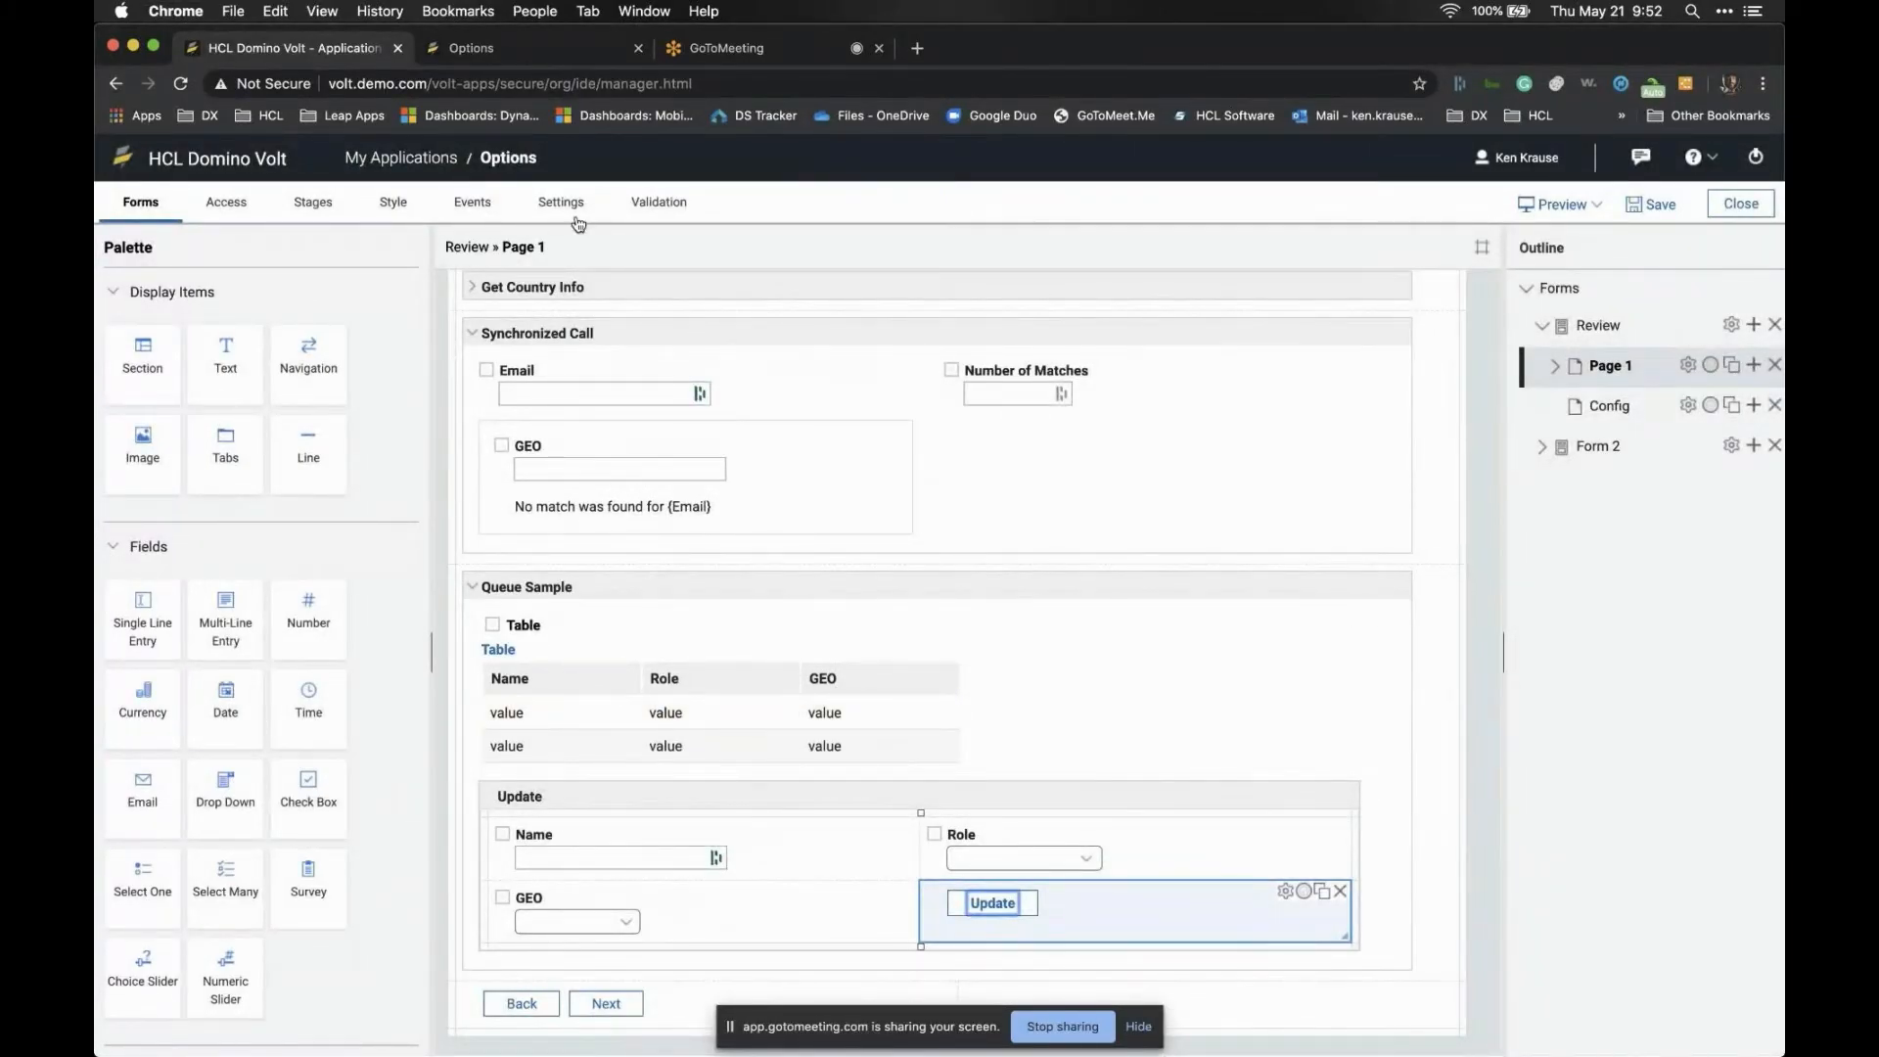
# Examine the Review form's onLoad listener code for SC_UpdateUser, highlighting the service name, the alert line and the SC_GetUserList call
pyautogui.click(473, 203)
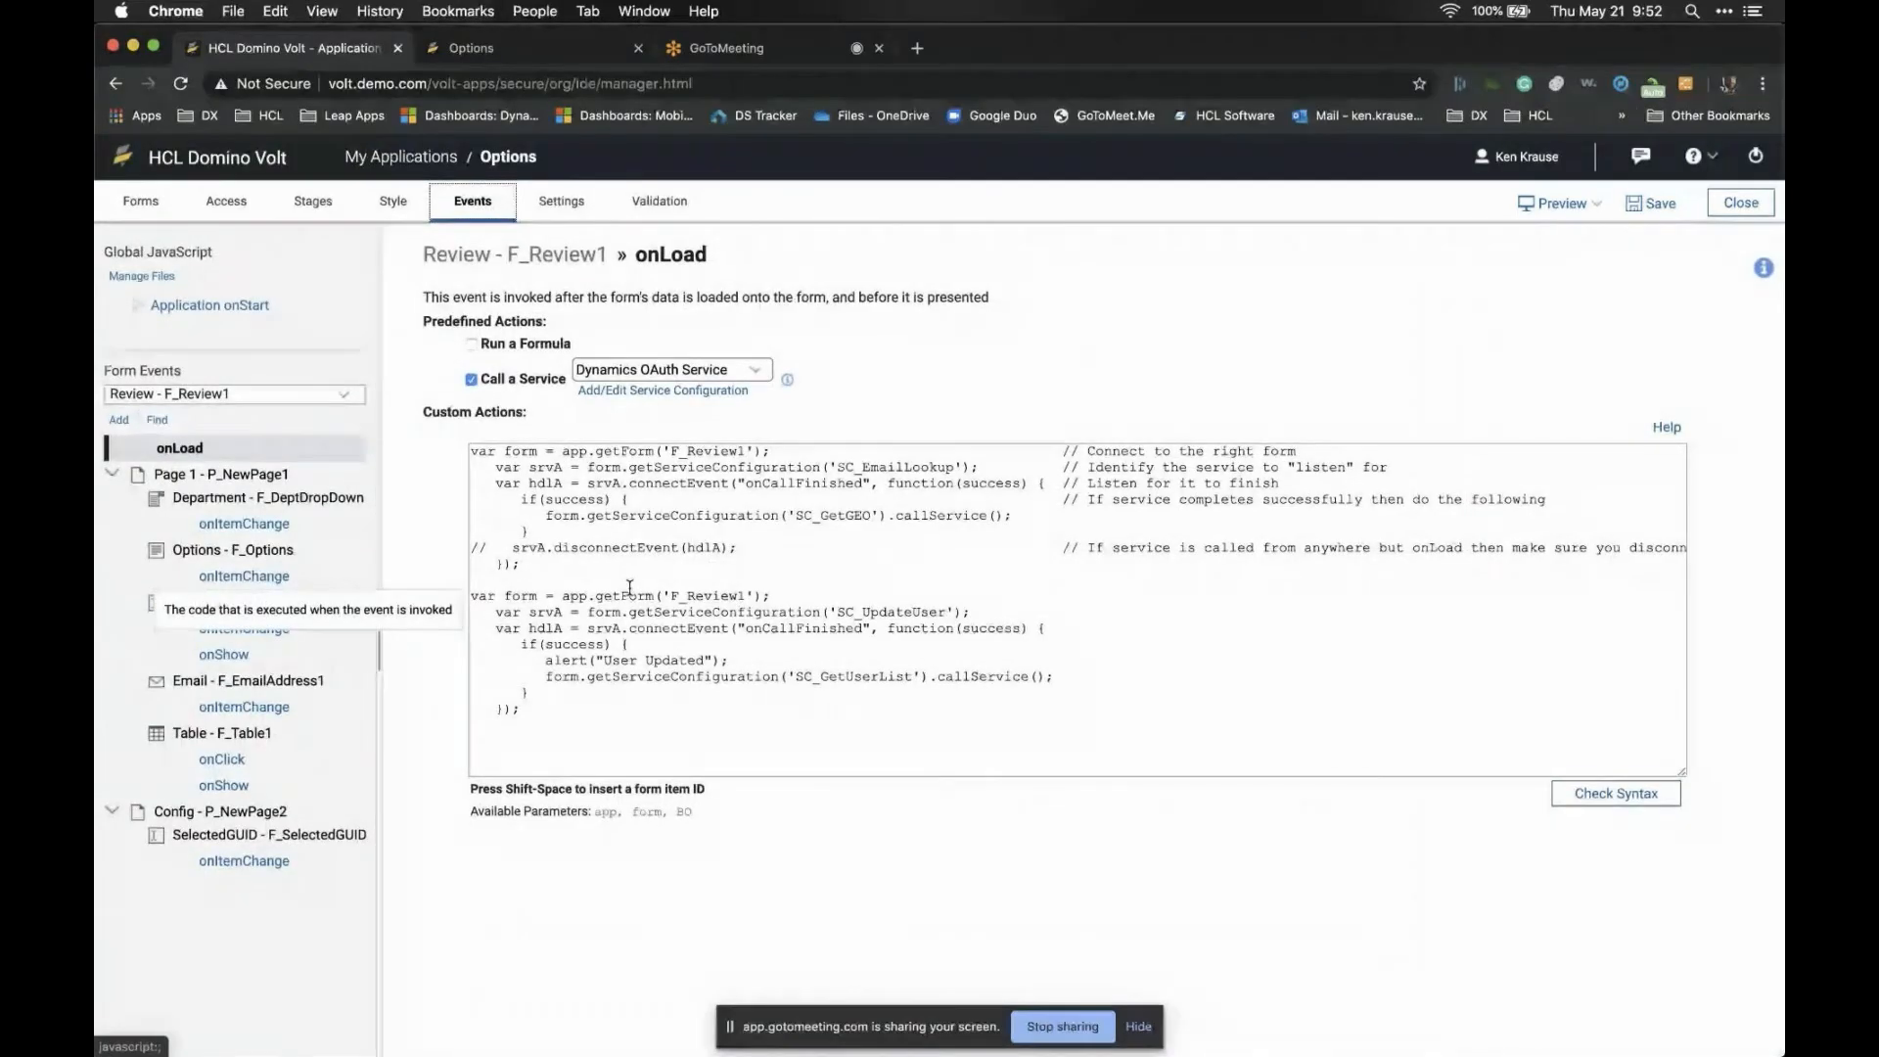
pyautogui.moveTo(470, 596); pyautogui.dragTo(473, 731)
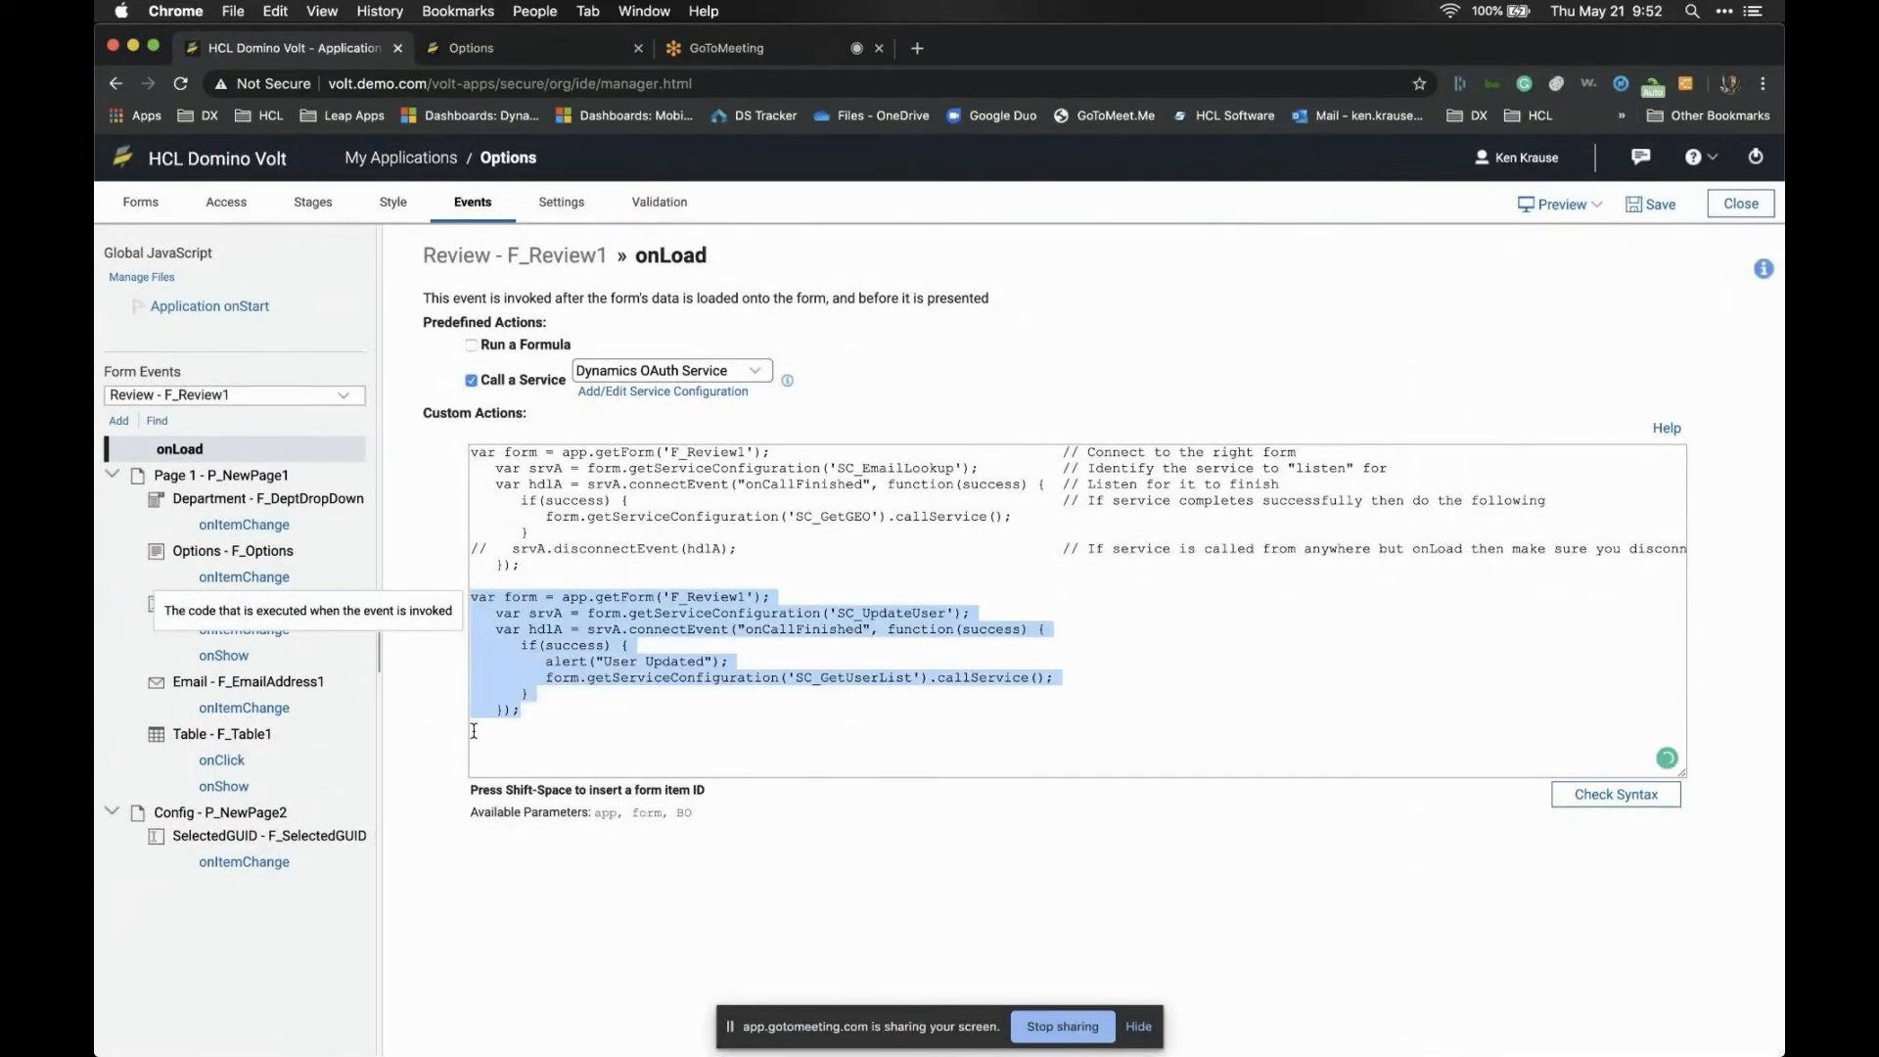
pyautogui.doubleClick(894, 613)
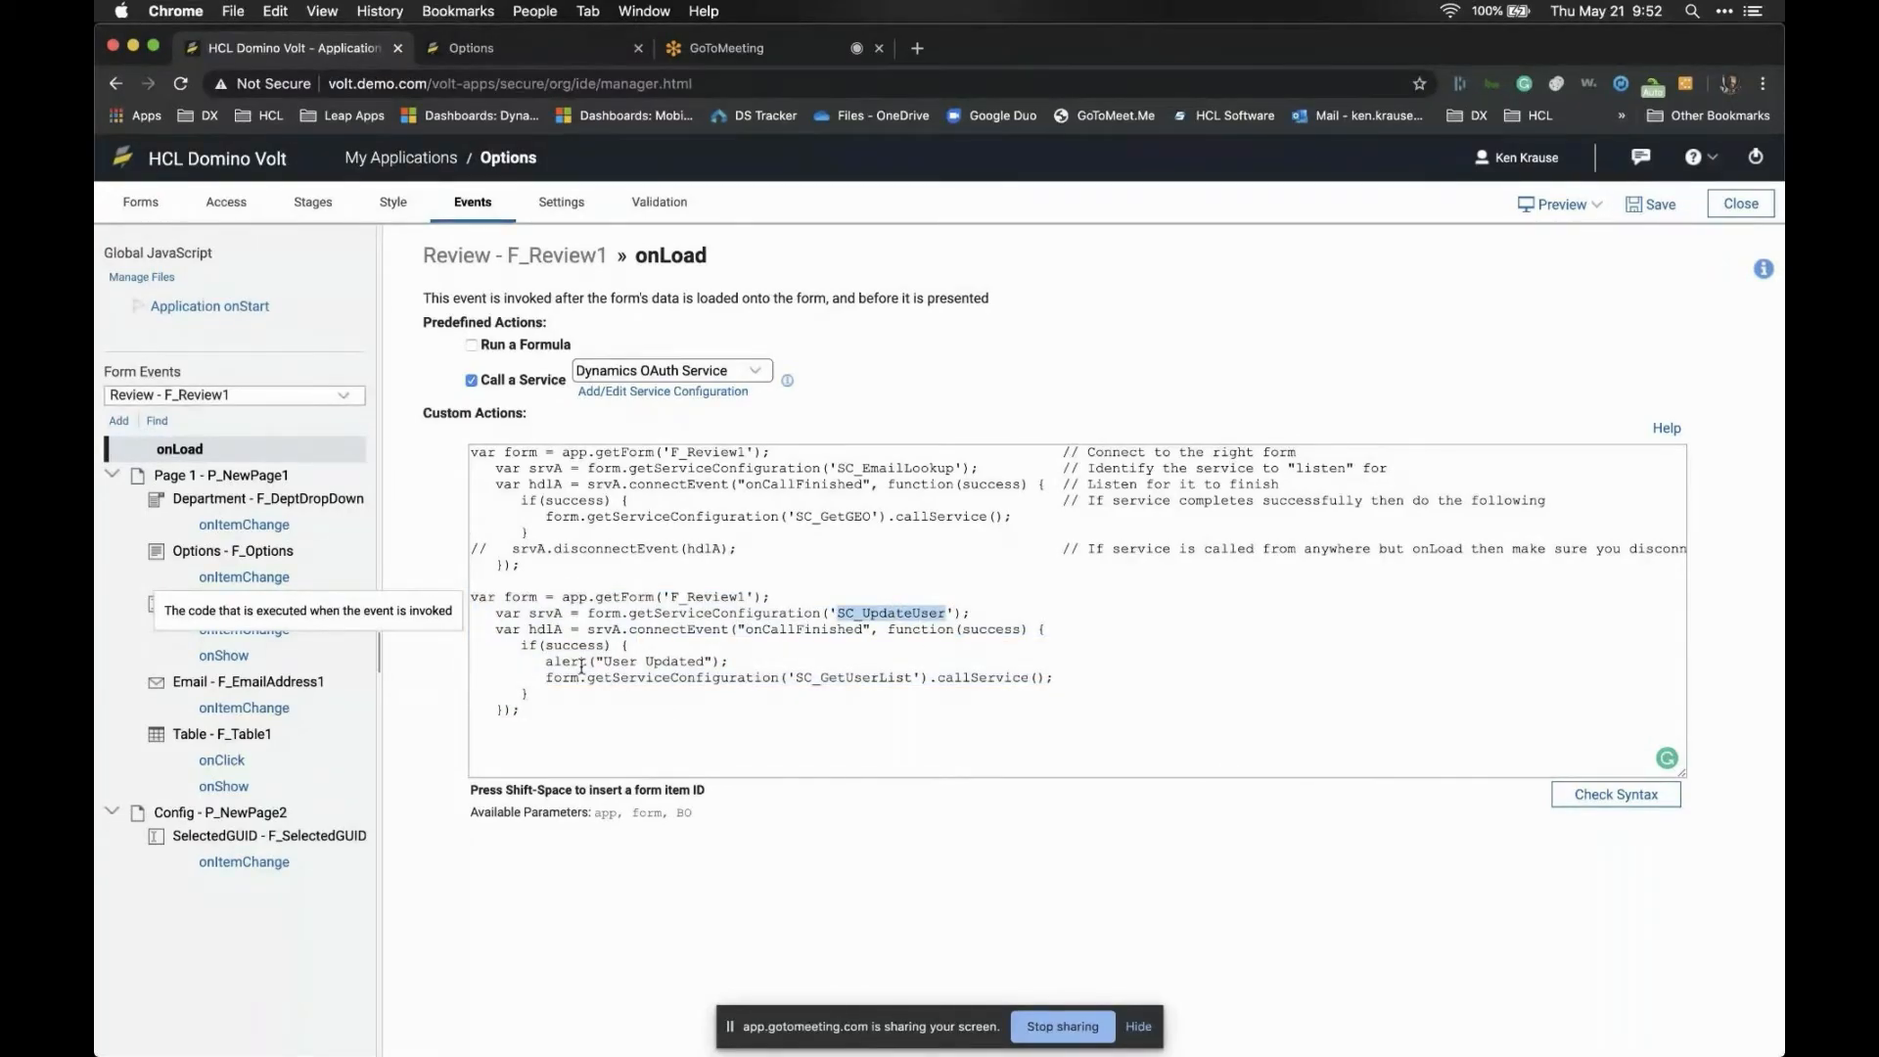
pyautogui.moveTo(547, 661); pyautogui.dragTo(740, 667)
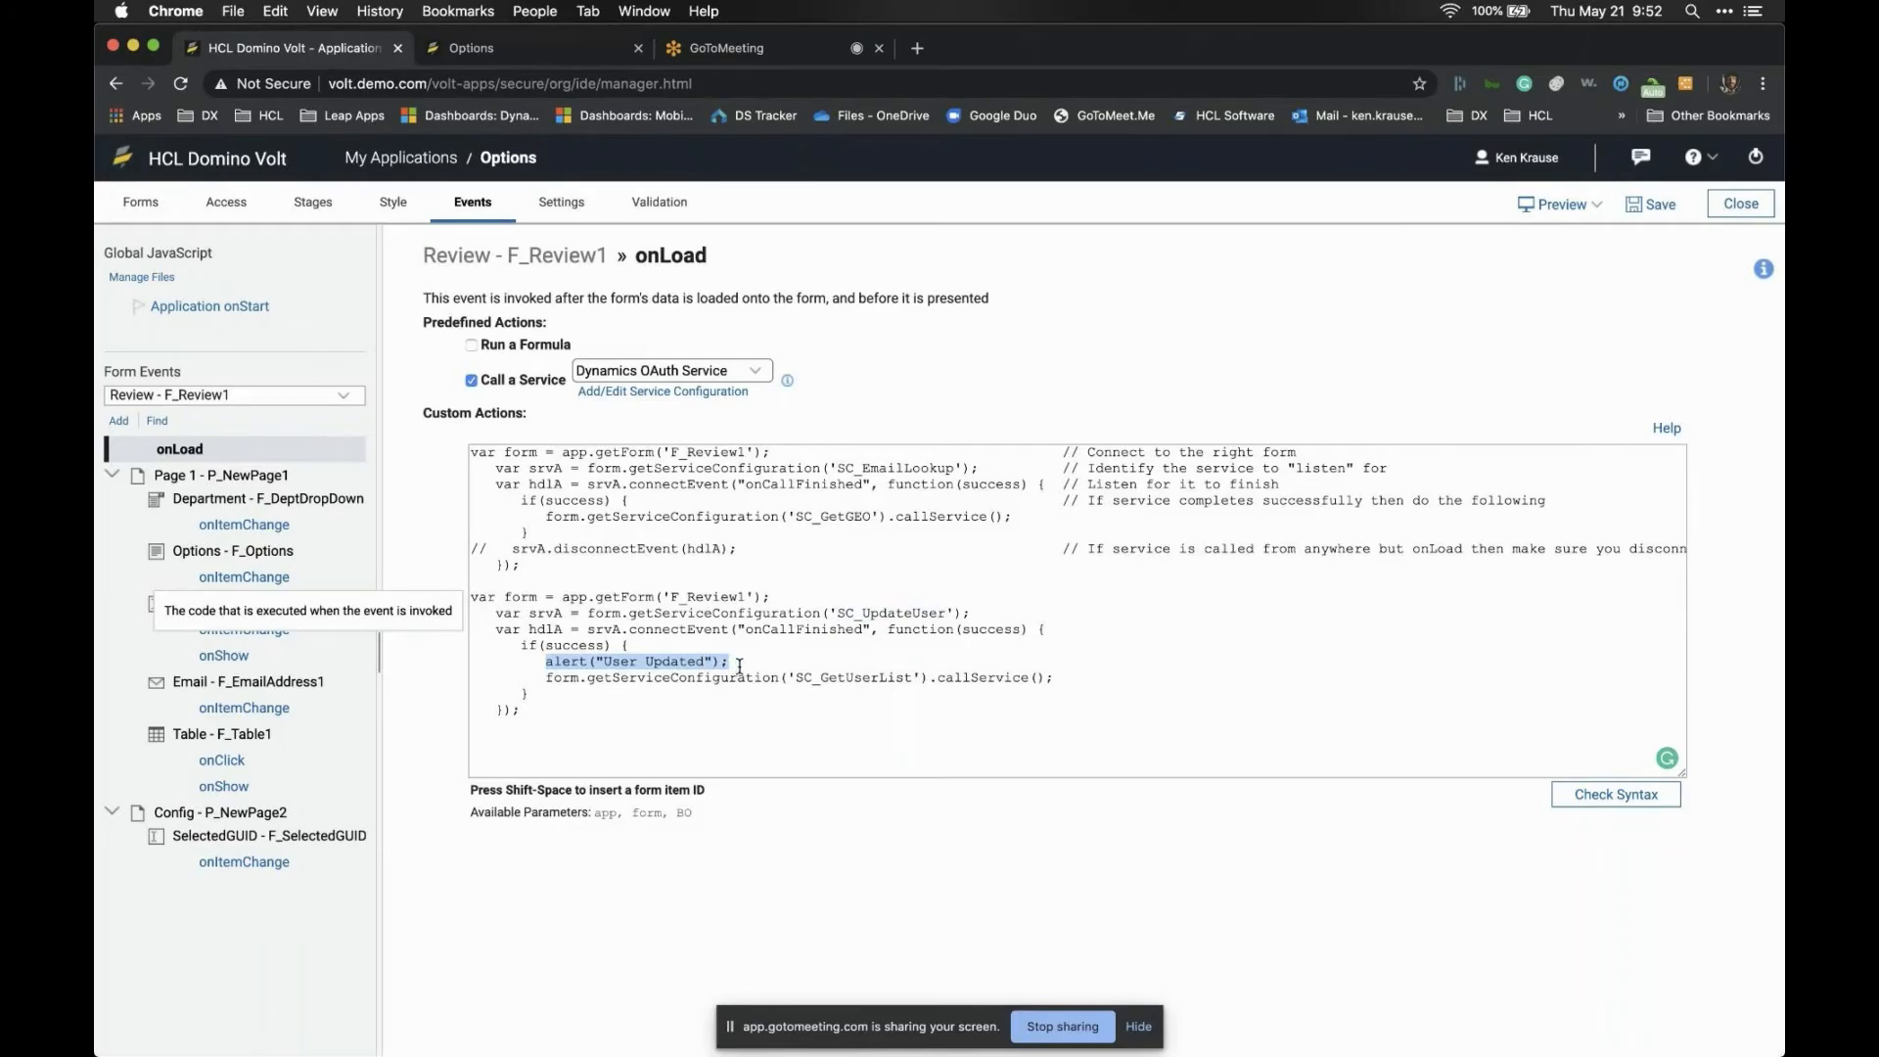
pyautogui.moveTo(547, 673); pyautogui.dragTo(1051, 673)
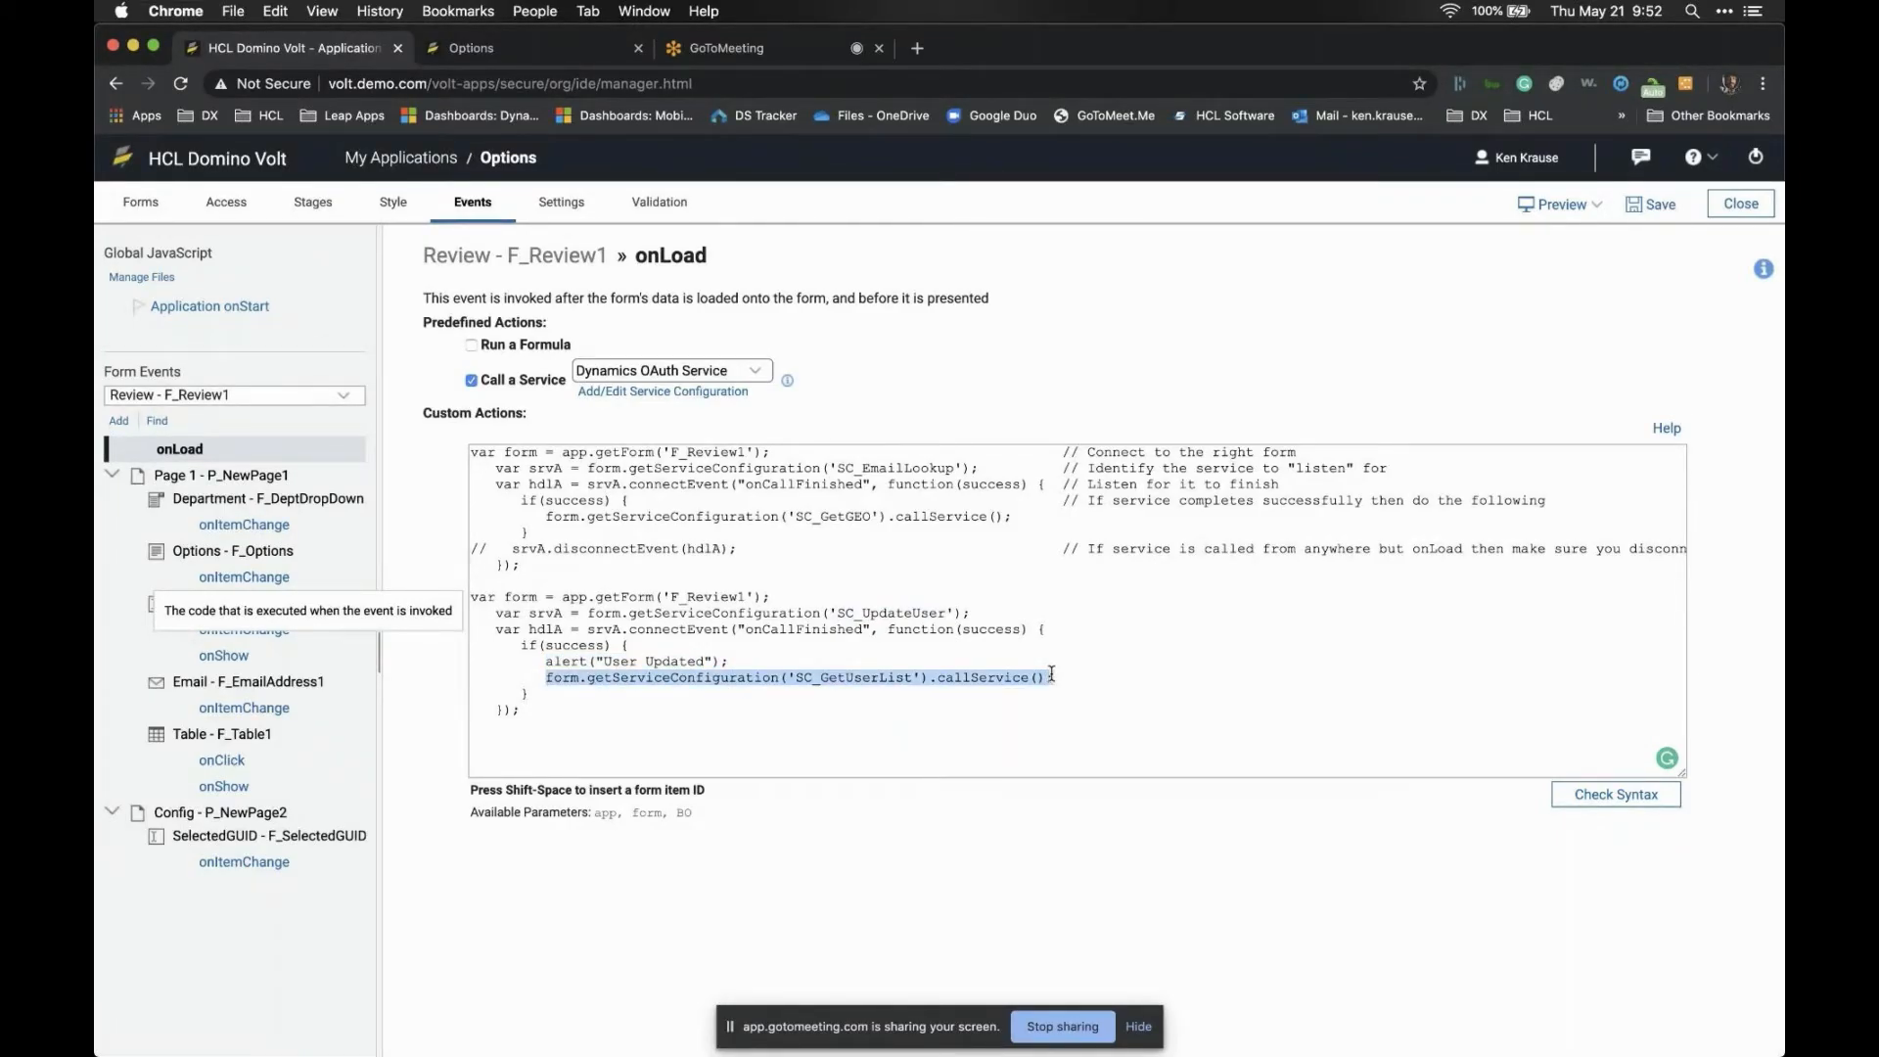
pyautogui.moveTo(1051, 673); pyautogui.dragTo(1056, 674)
# Compare the SC_GetUserList call with the "User Updated" alert line in the onLoad code, highlighting each in turn
pyautogui.click(741, 661)
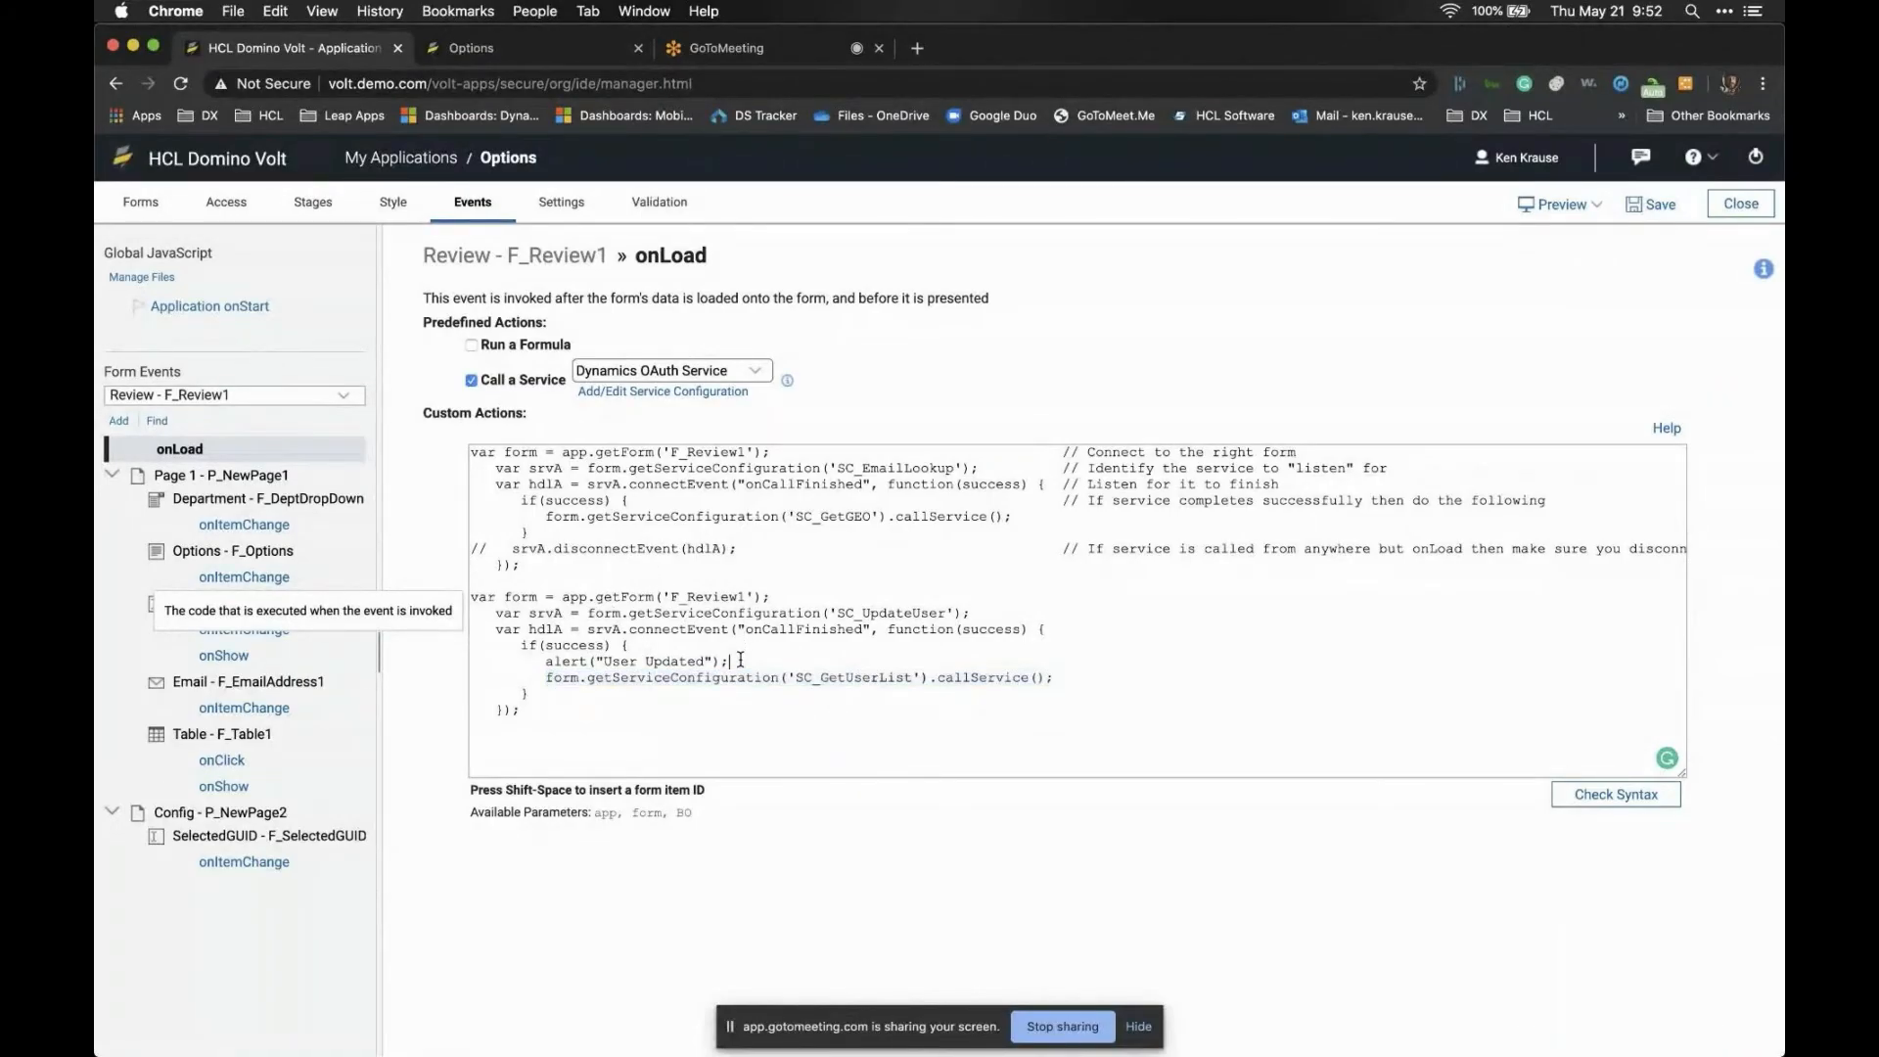
pyautogui.moveTo(547, 675); pyautogui.dragTo(551, 694)
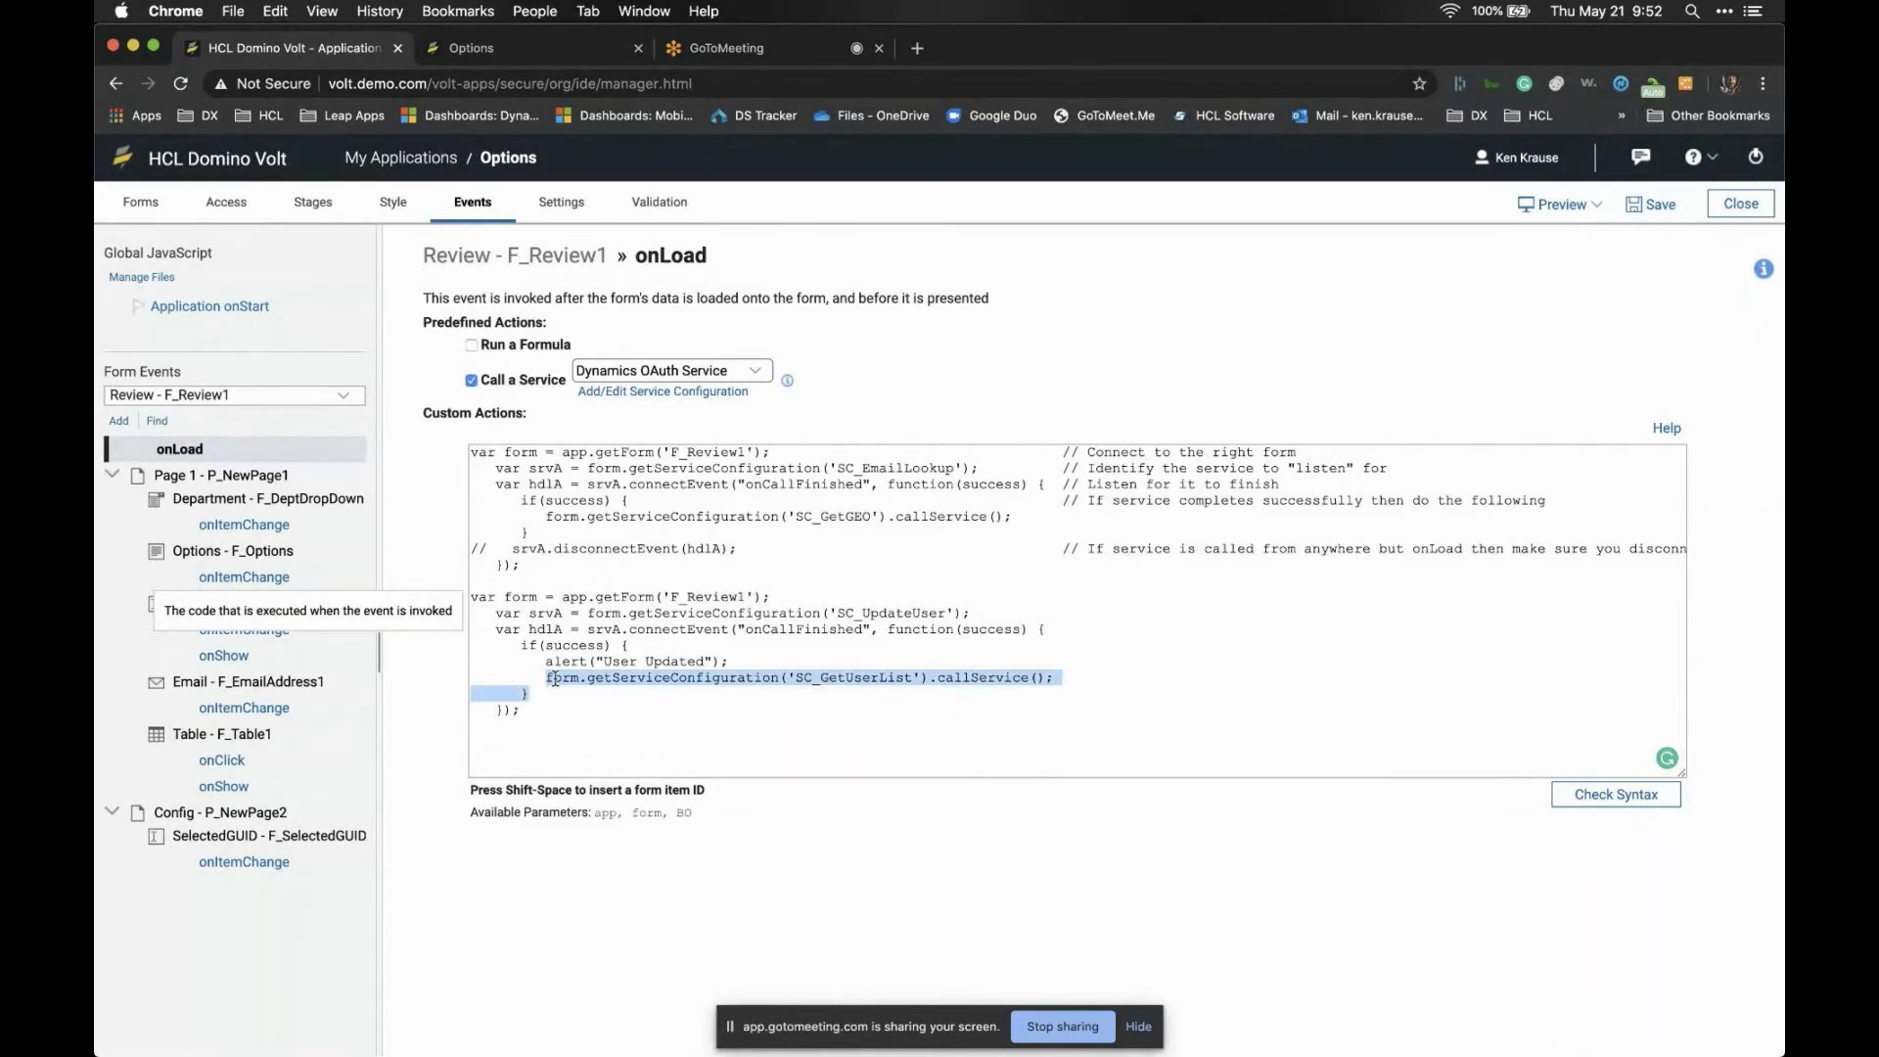
pyautogui.click(553, 666)
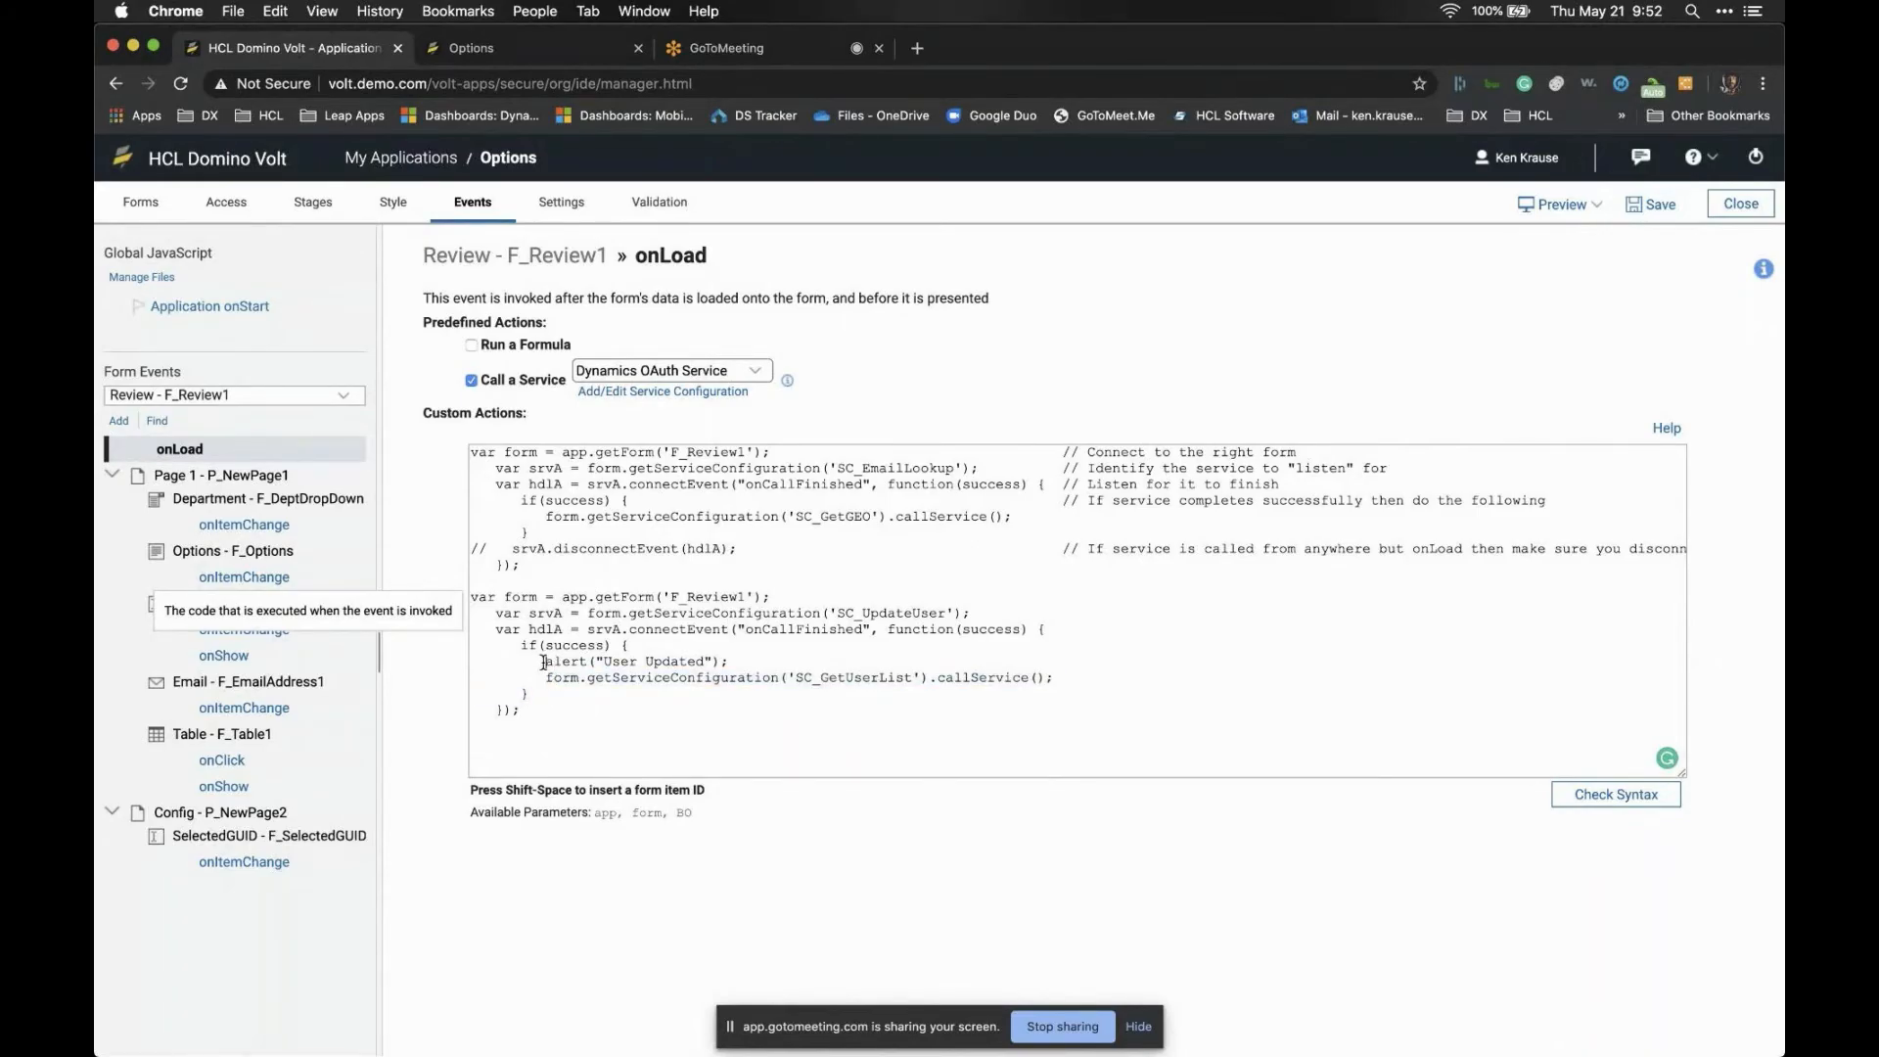
pyautogui.moveTo(544, 662); pyautogui.dragTo(732, 661)
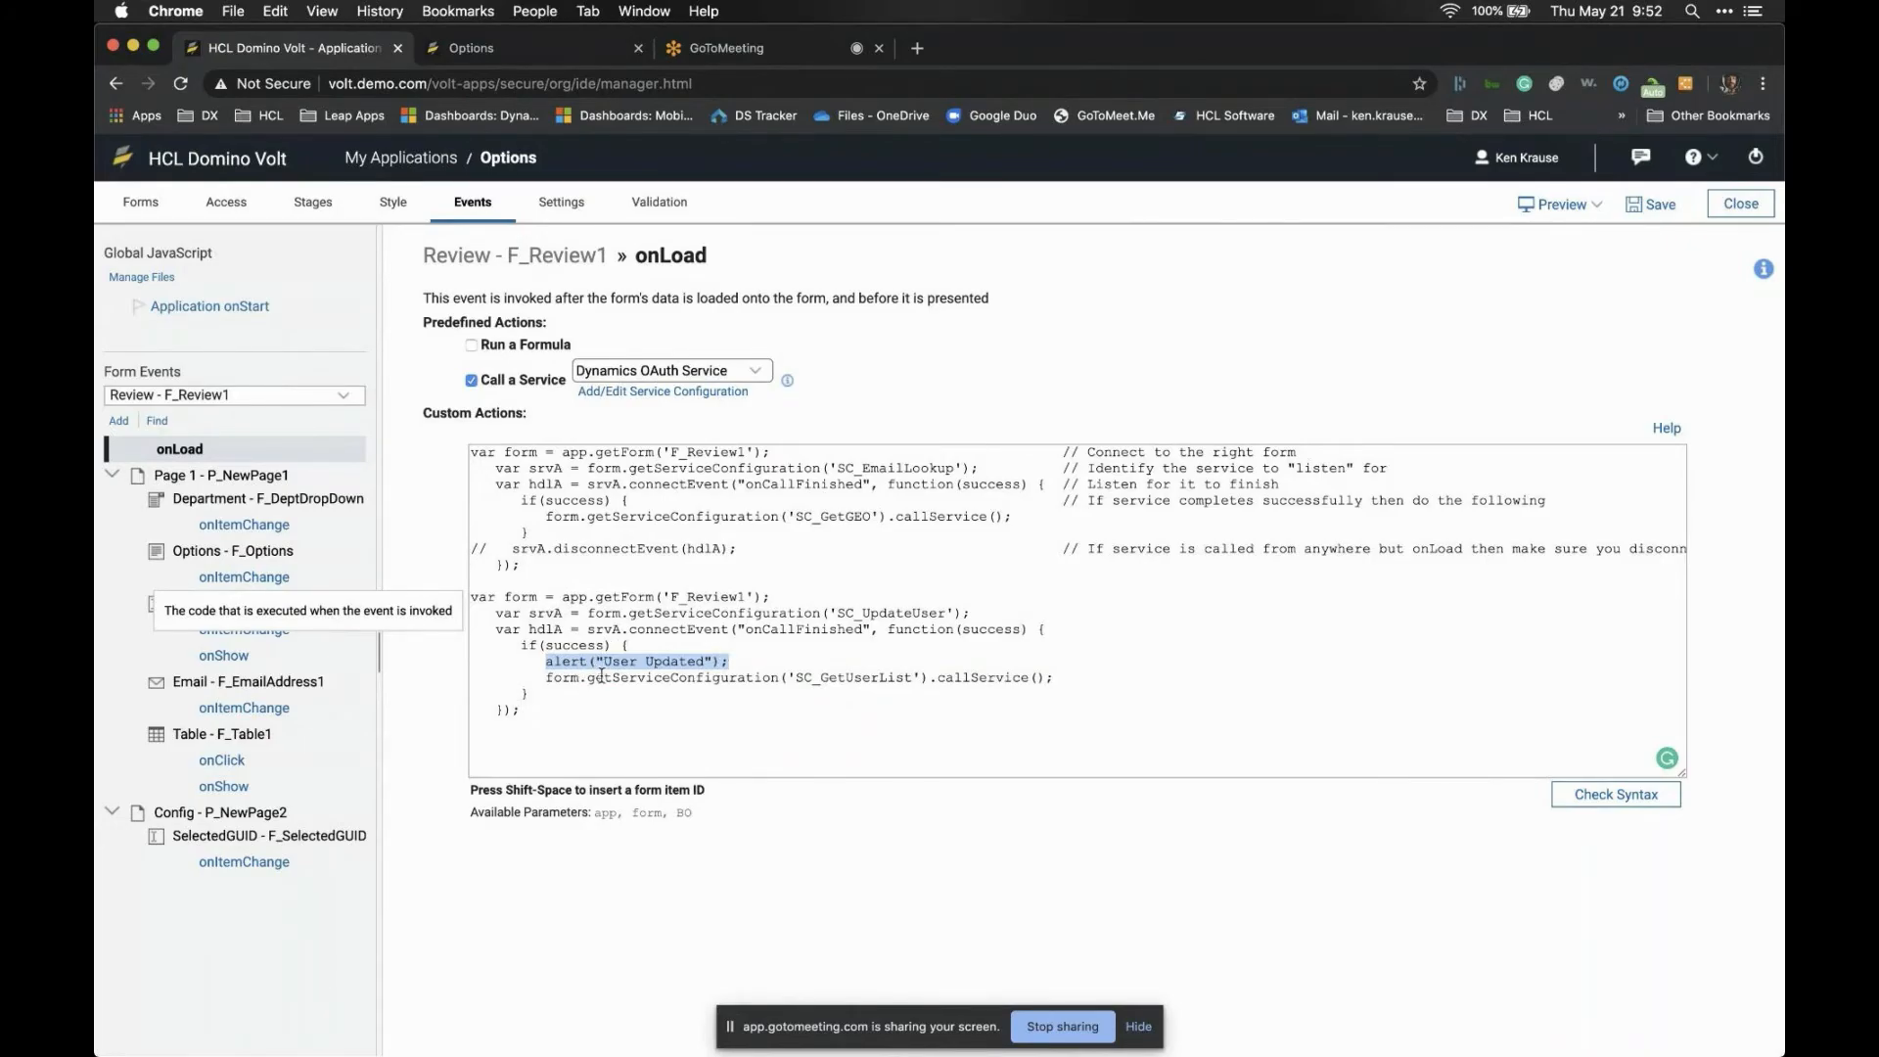
# Return to the form layout of Page 1, switch to the slide presentation and advance to the Custom Transports slide
pyautogui.click(158, 209)
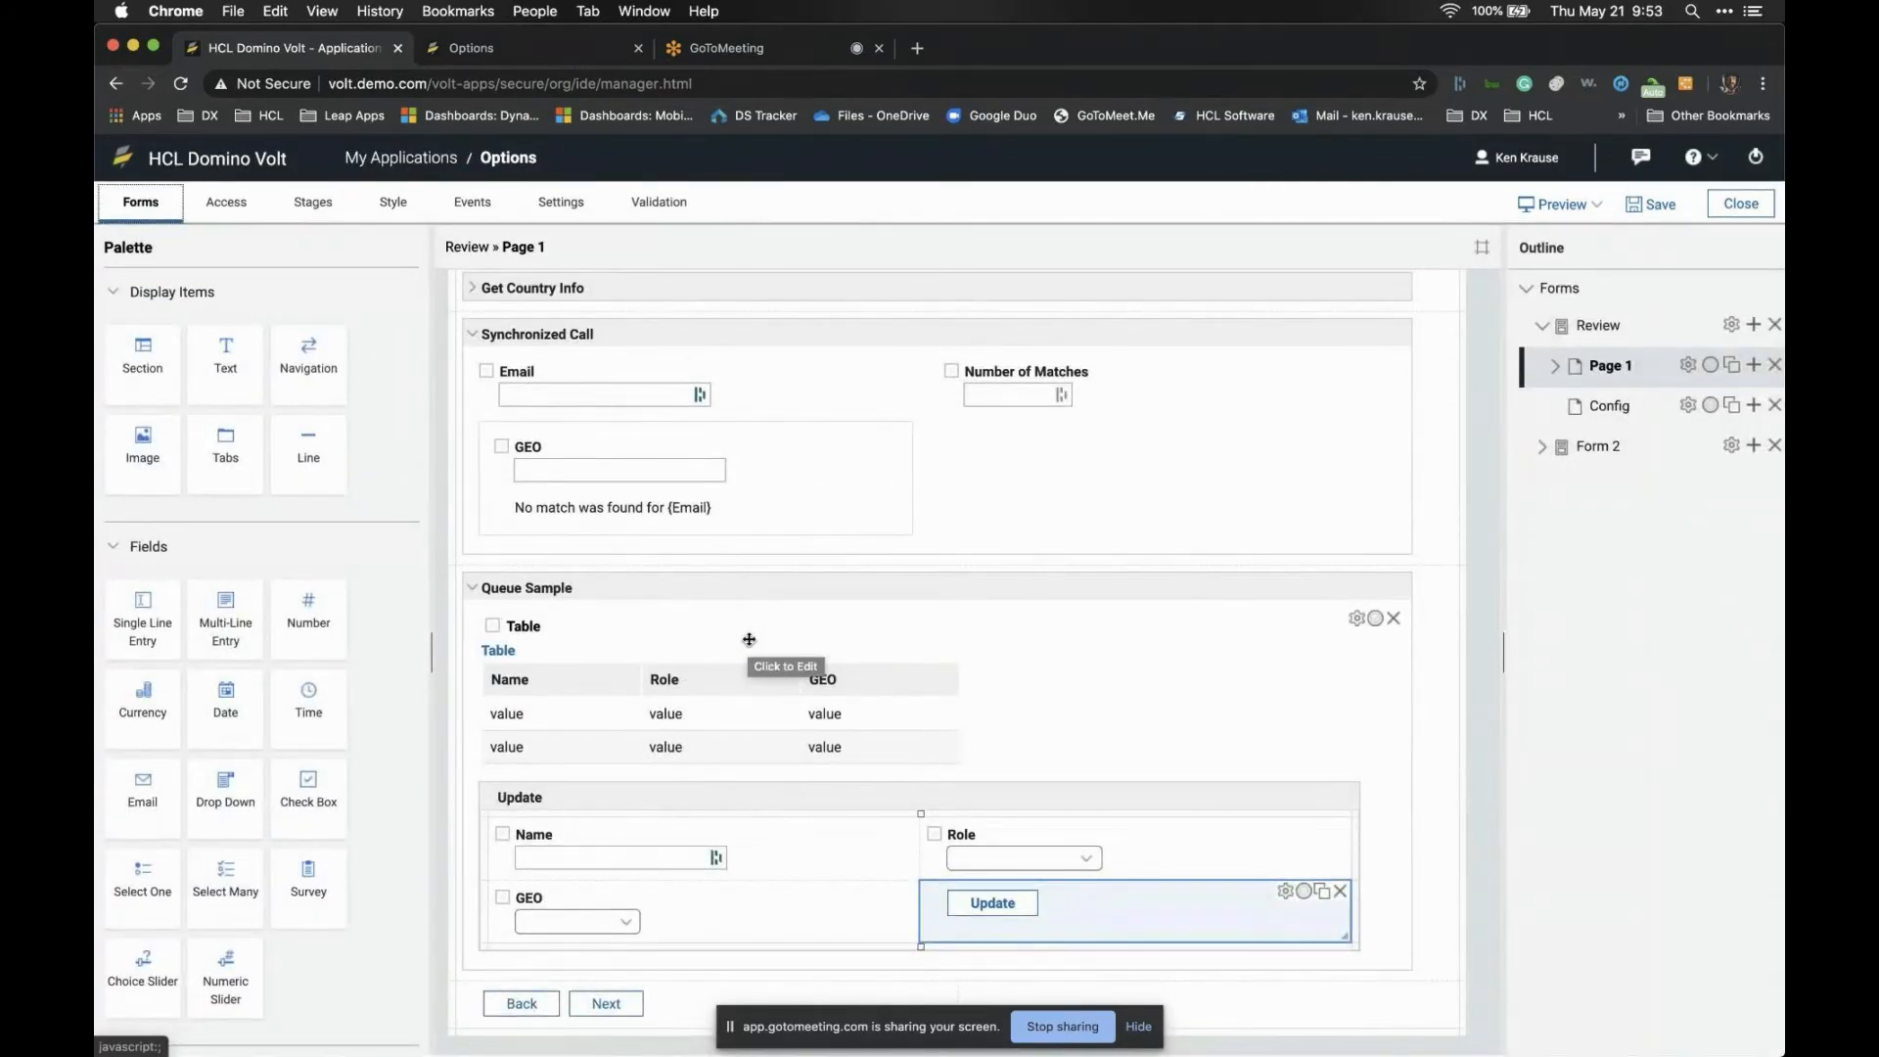
pyautogui.press('super+Tab')
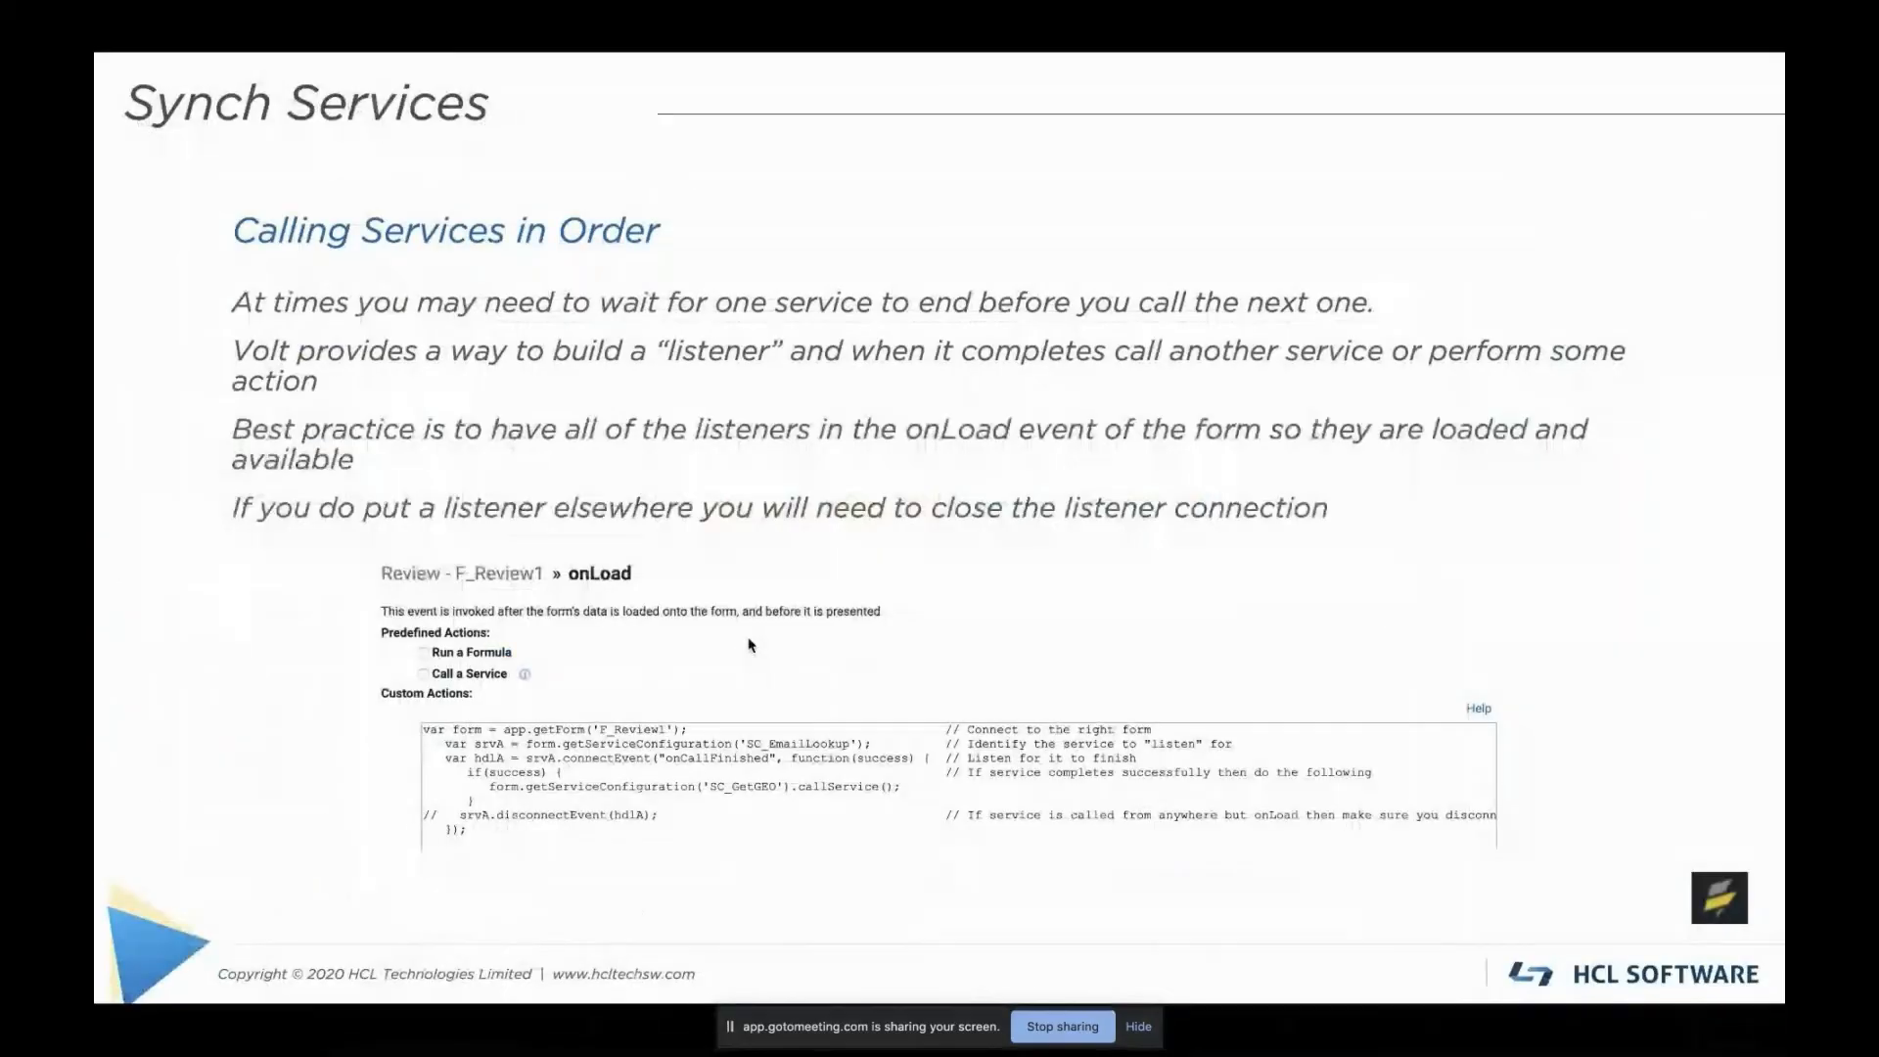
pyautogui.press('Right')
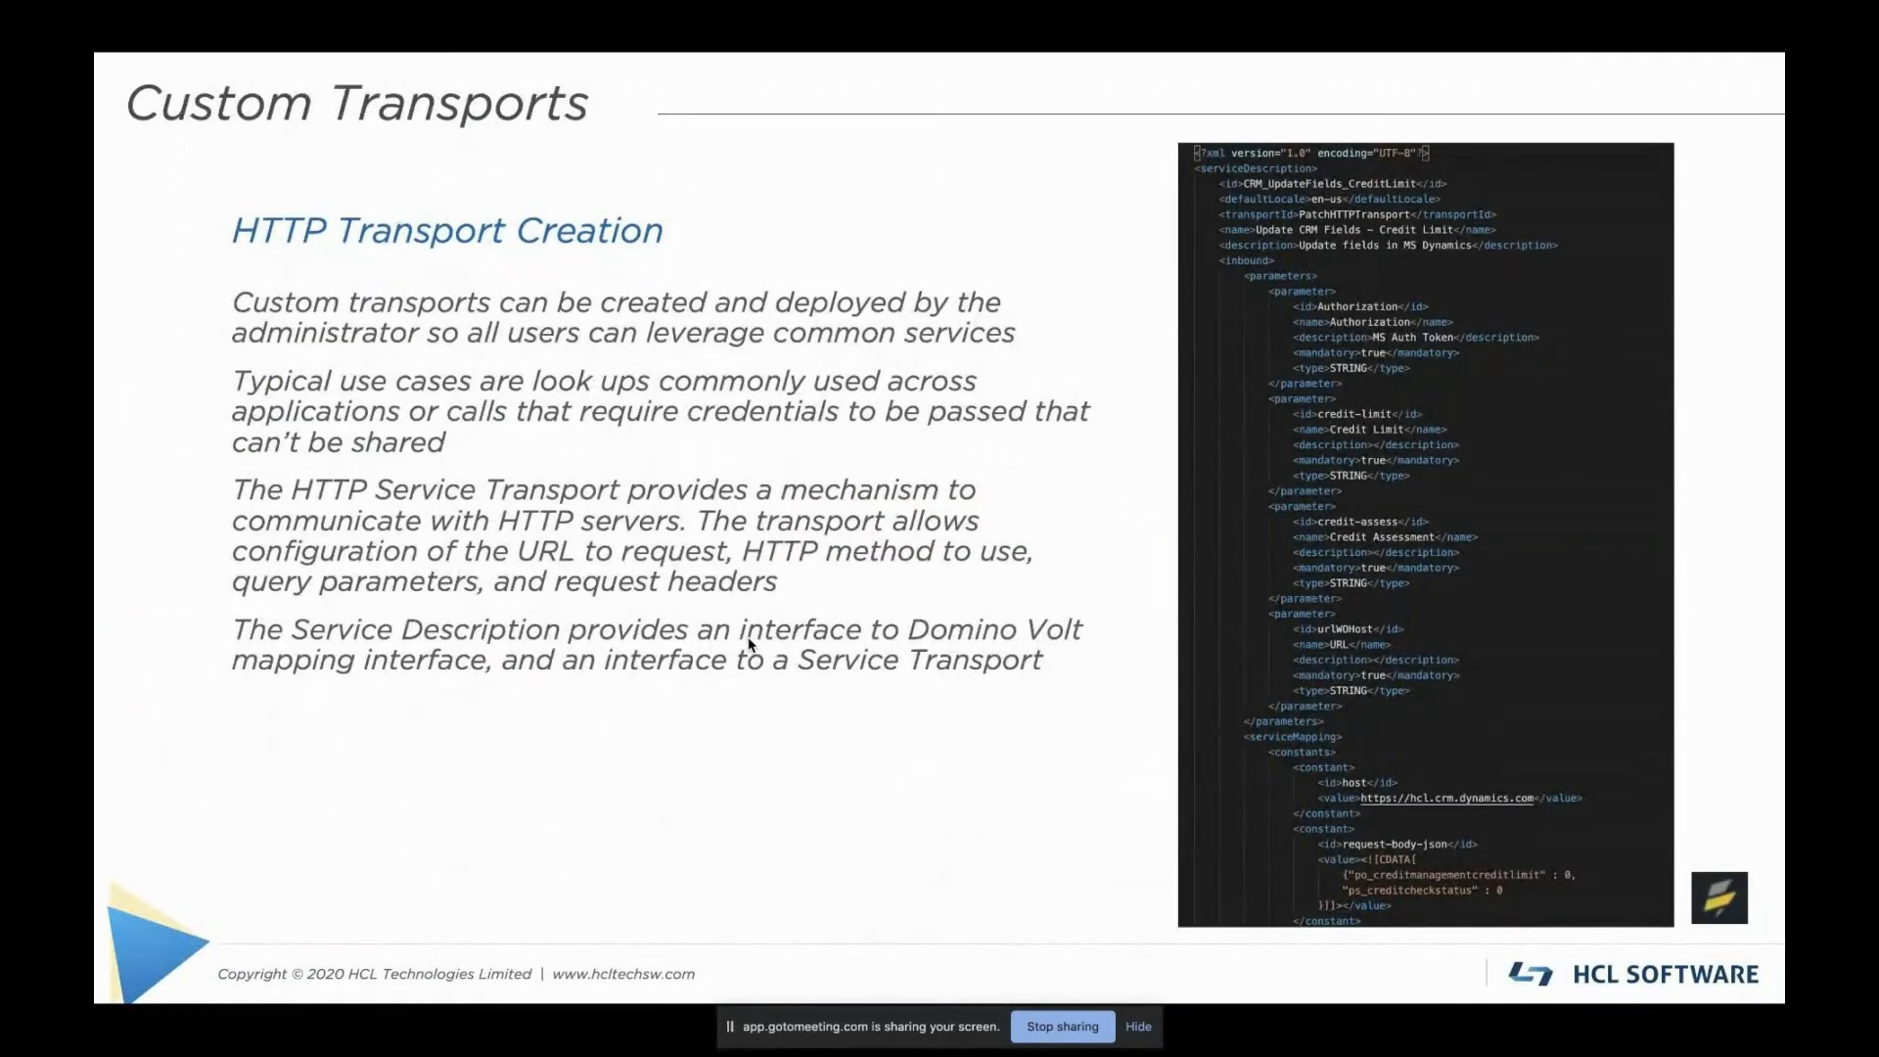